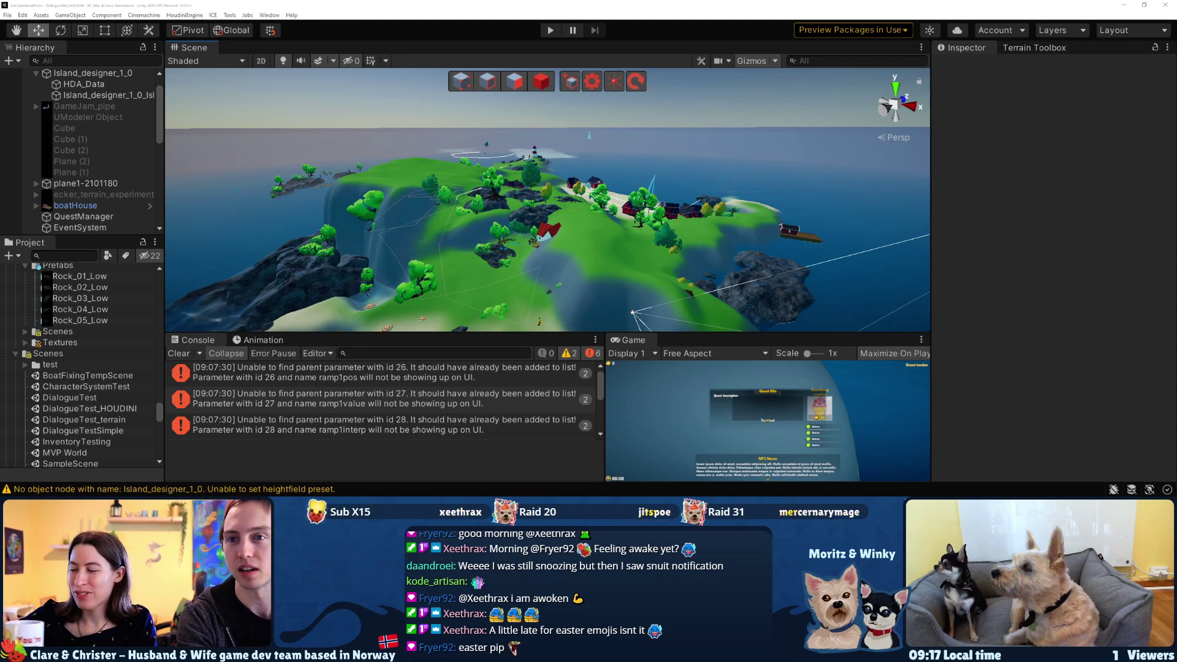
Clear the console messages and make the Scene view taller for inspecting the island terrain
left_click(179, 354)
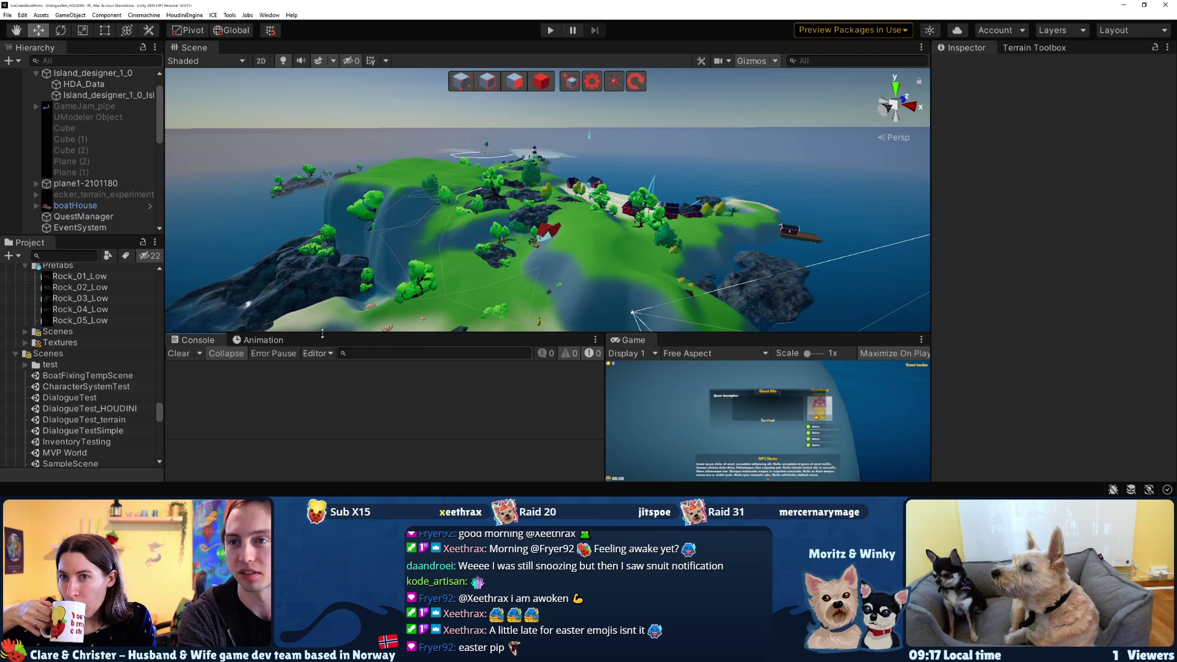
left_click_drag(320, 333, 262, 427)
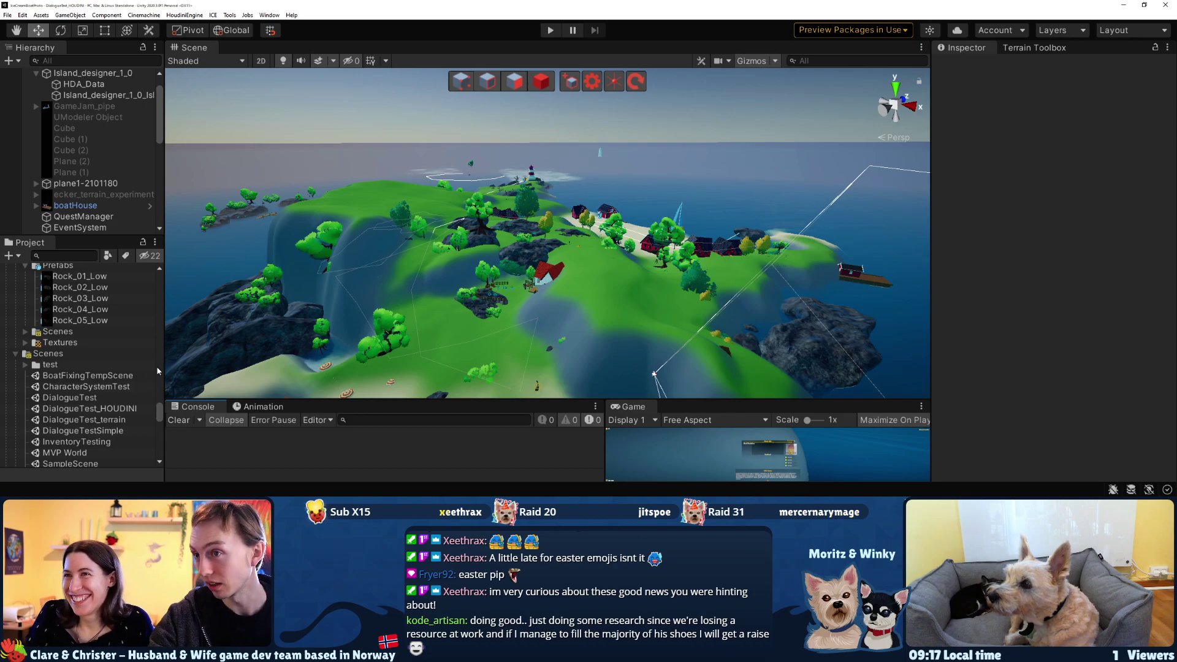
right_click_drag(294, 227, 304, 261)
Select Island_designer_1_0 and read the full text of the asset library loading error in the console
left_click(91, 73)
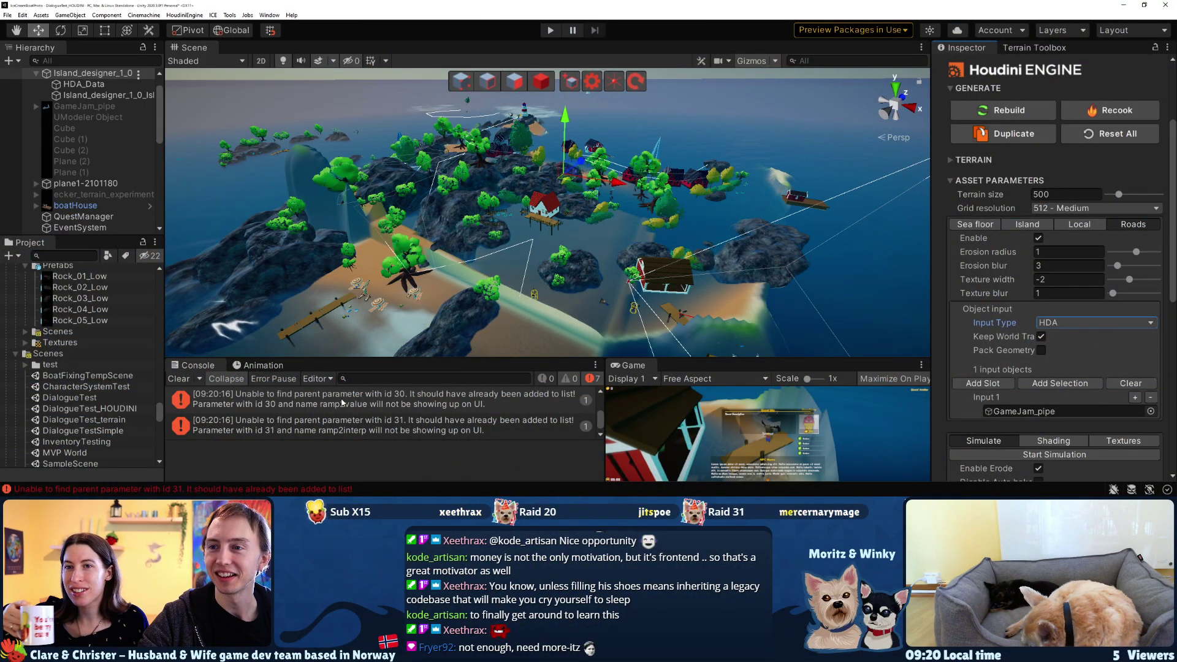
scroll(339, 409, "up", 3)
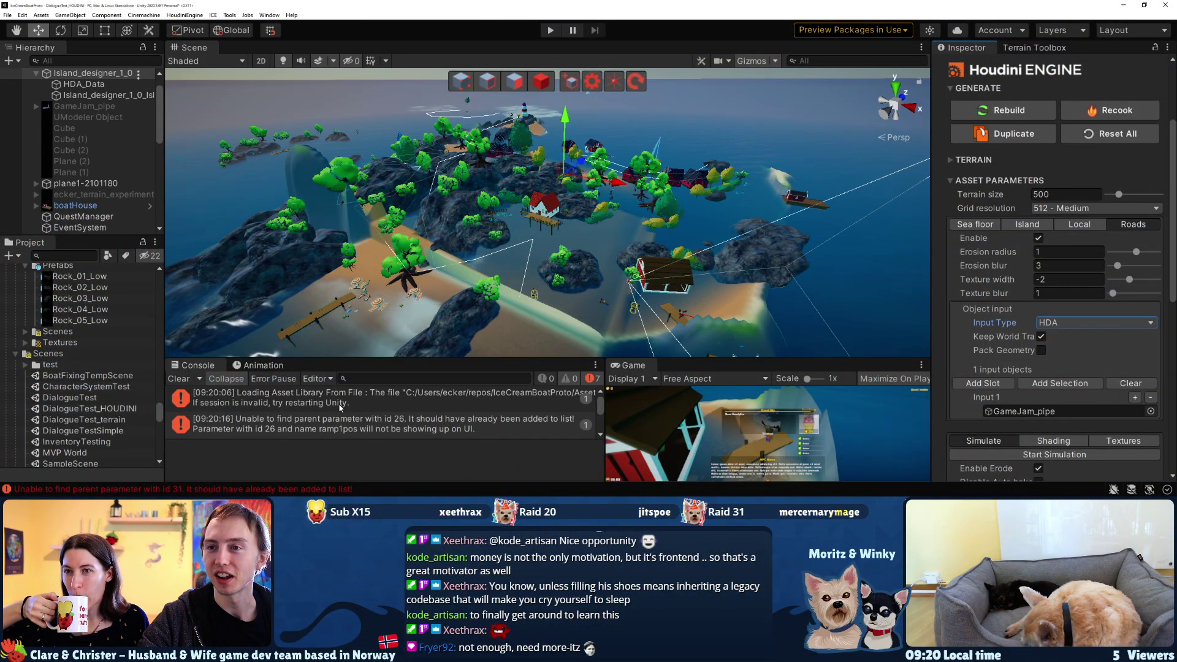
left_click(276, 402)
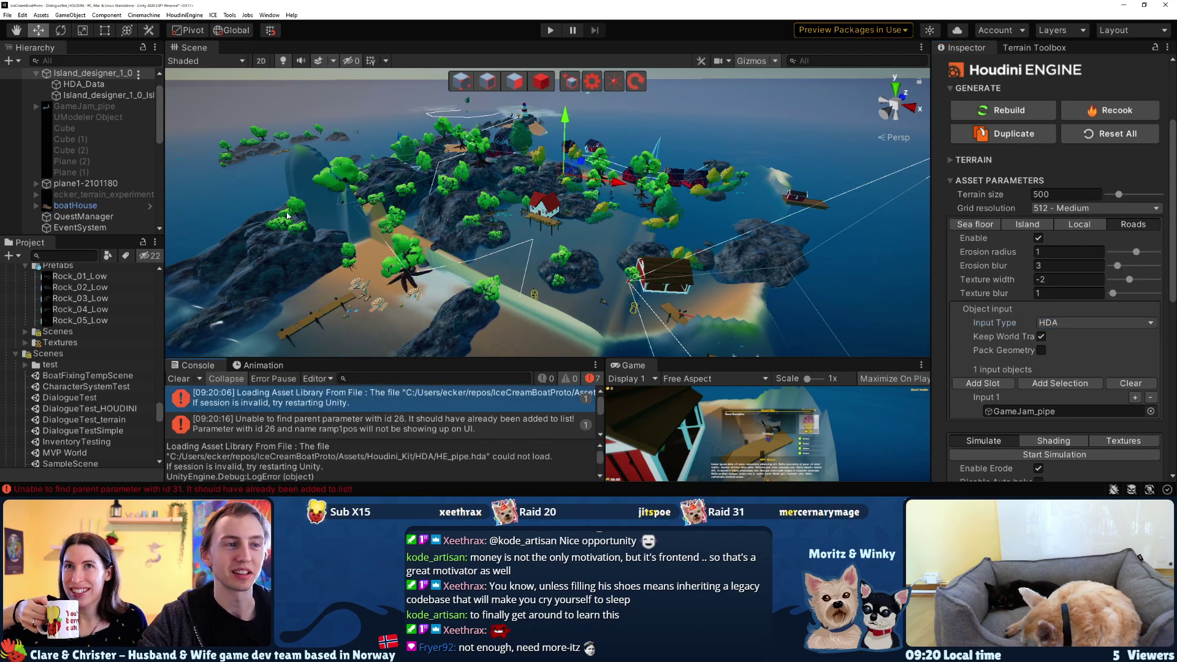
Close the Unity editor without saving the DialogueTest_HOUDINI scene and minimize the Discord window
left_click(1165, 6)
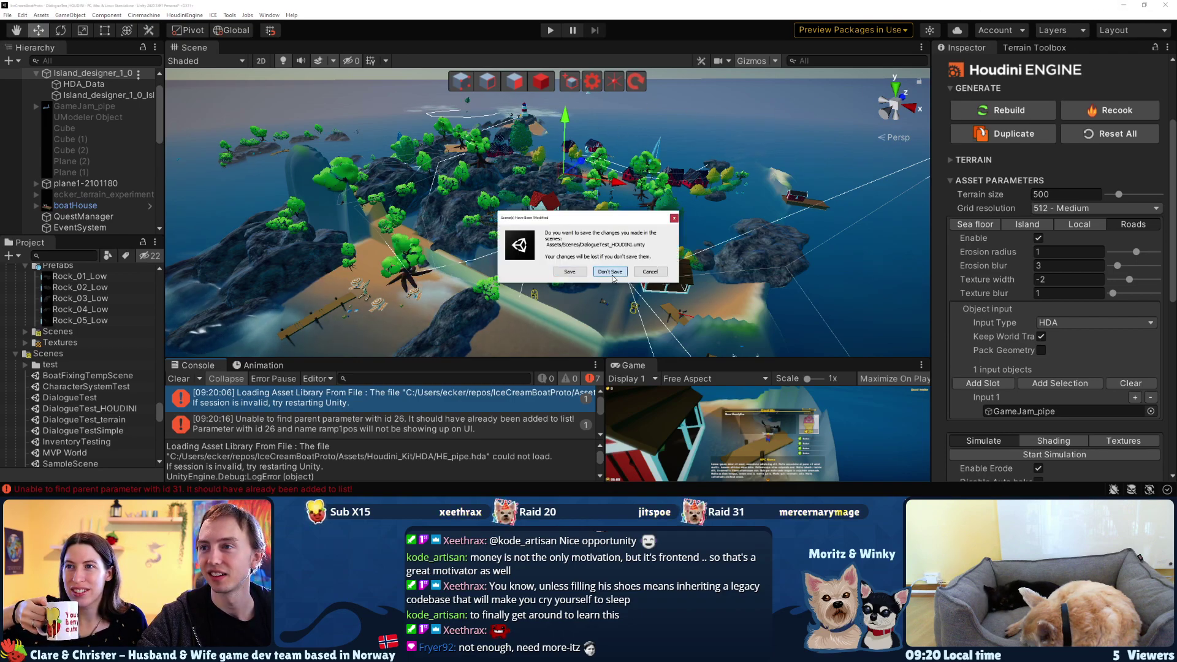
left_click(610, 272)
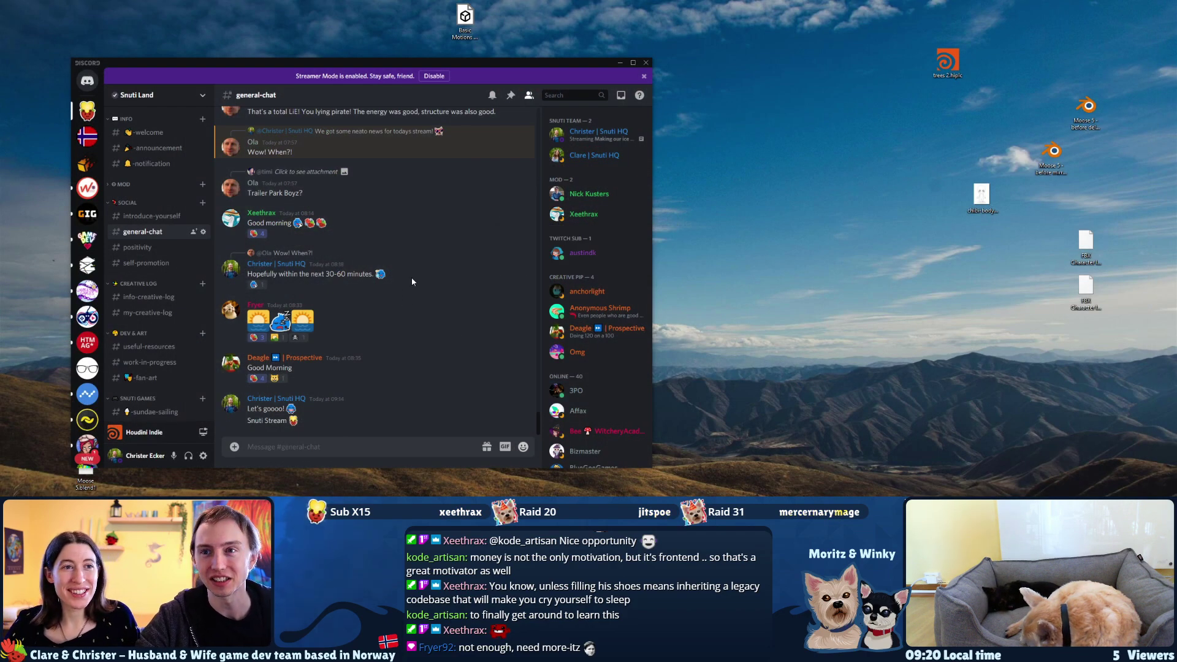
left_click(620, 63)
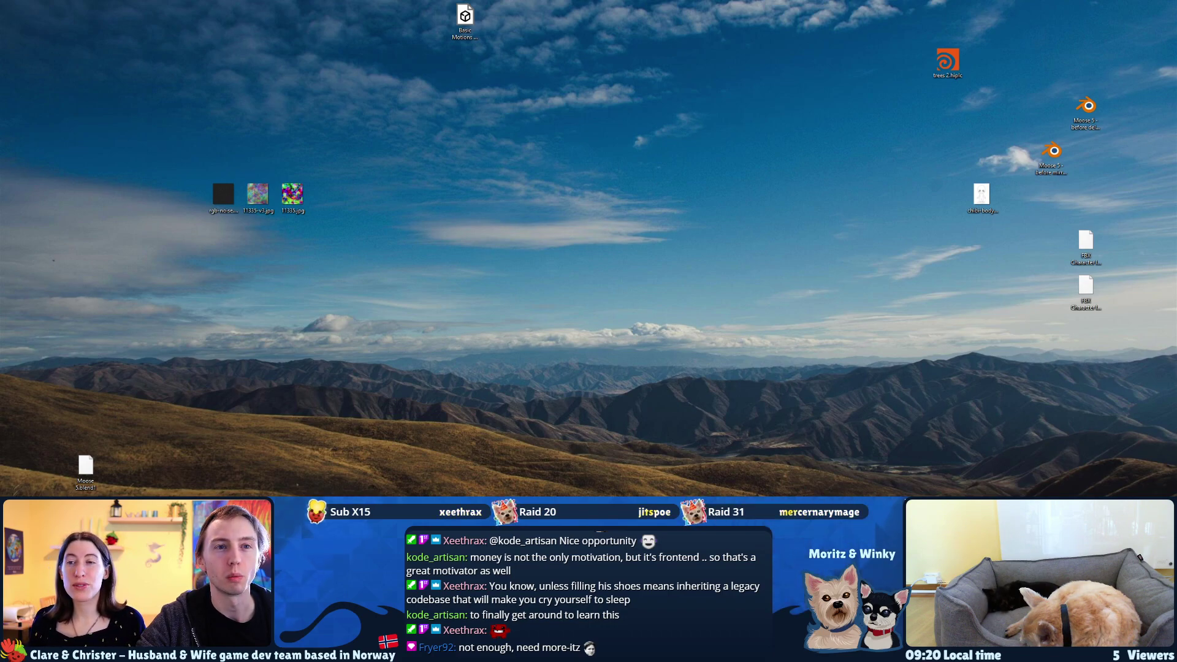
left_click(520, 235)
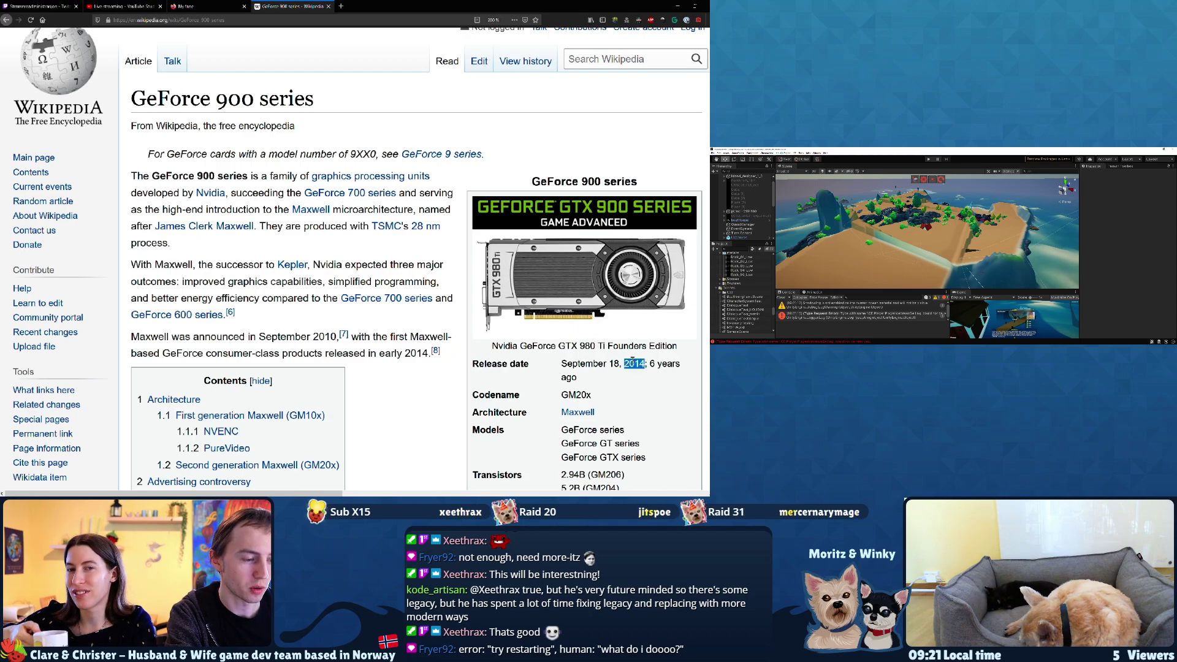
Examine the card tiers in the GeForce 900 series article's infobox on Wikipedia
scroll(633, 362, "down", 3)
scroll(615, 332, "down", 1)
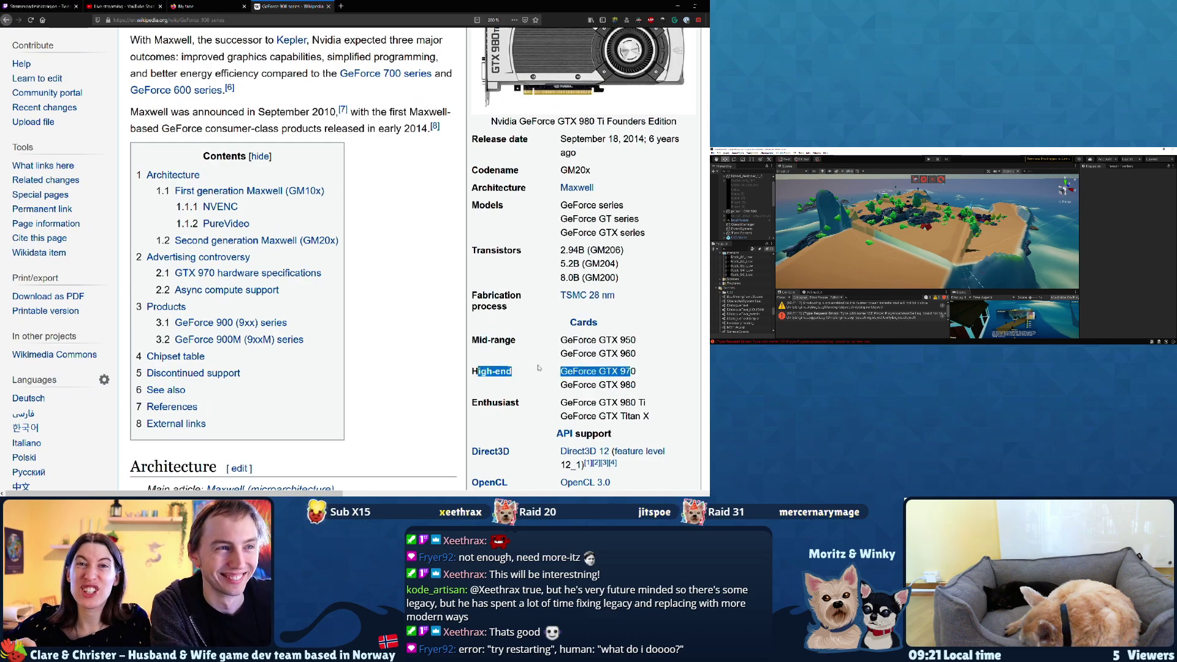
scroll(538, 368, "down", 1)
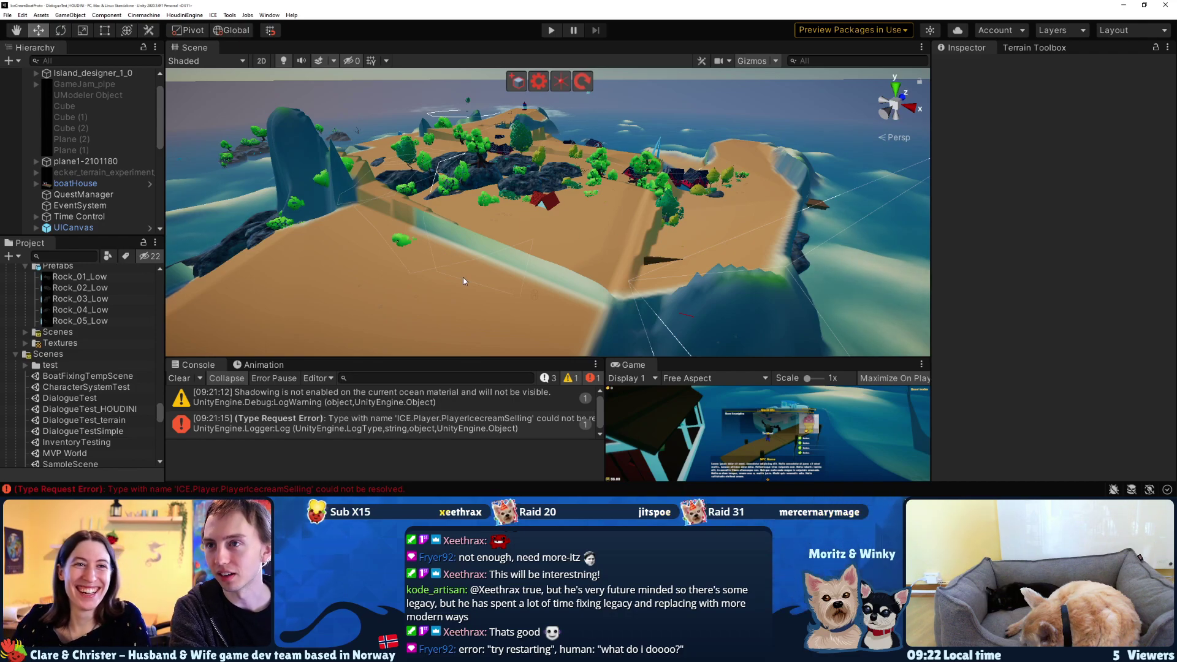
left_click(86, 85)
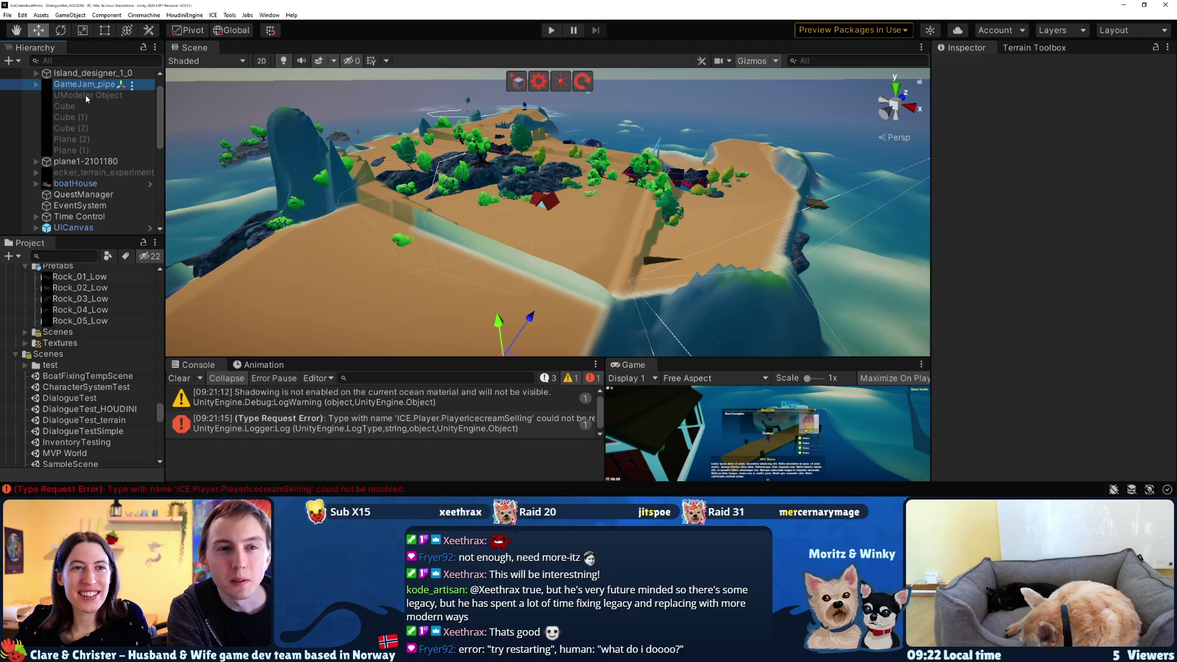
left_click(85, 95)
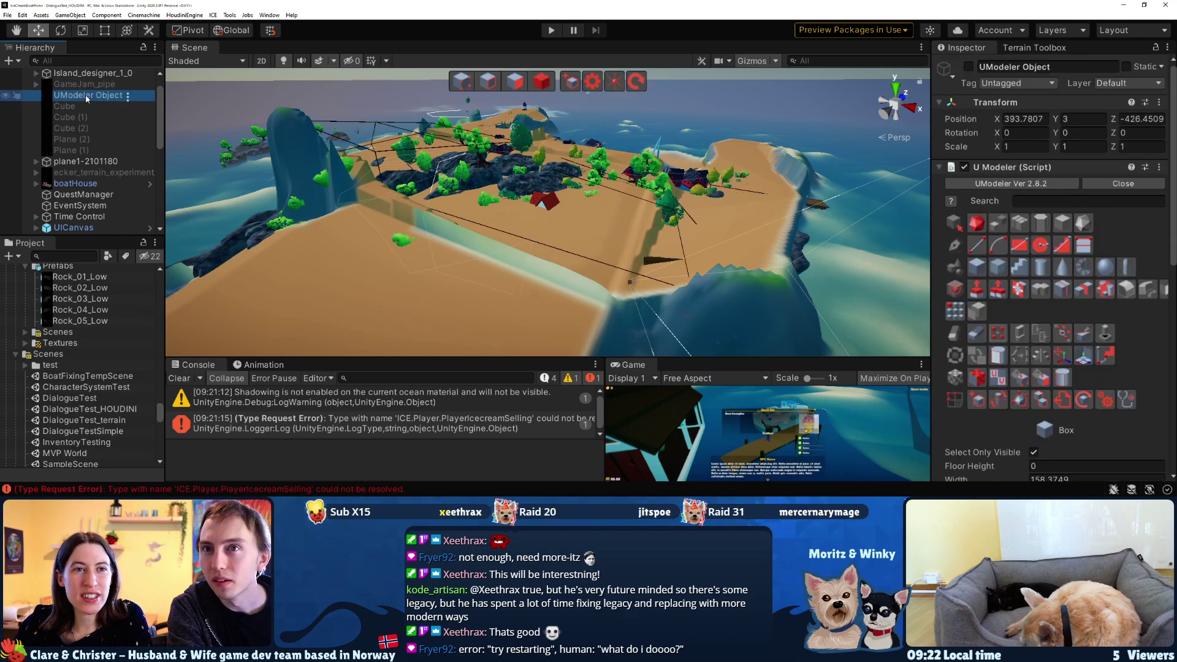
left_click(969, 67)
left_click(969, 67)
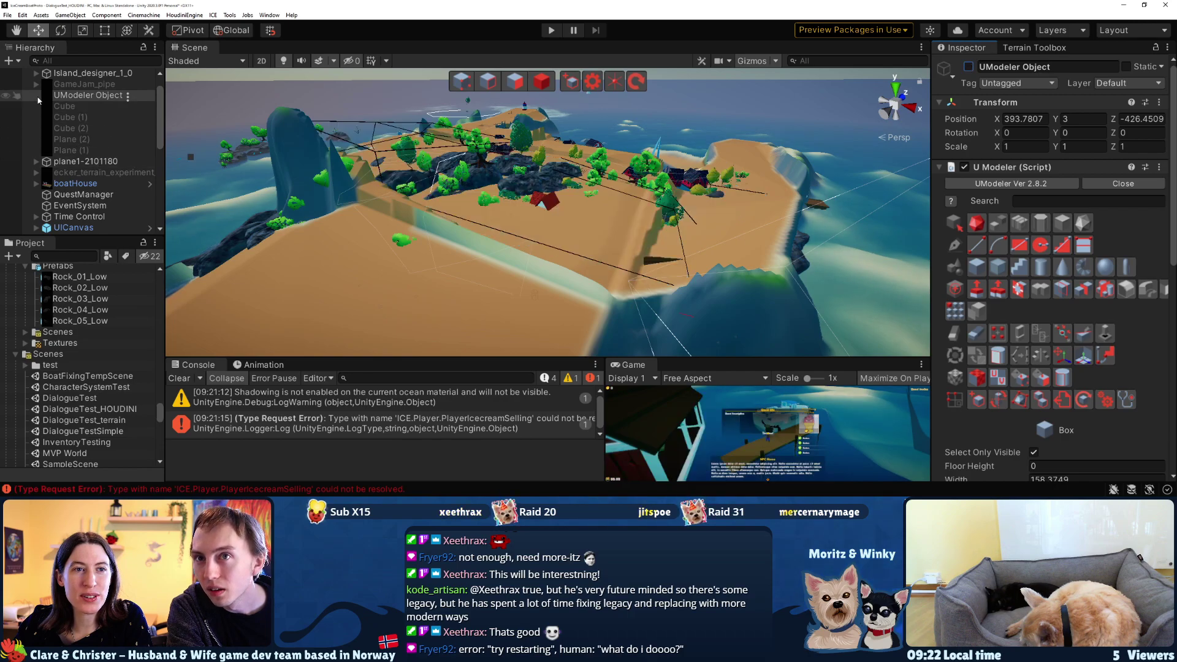
Activate the GameJam_pipe object in the scene and recook the Island_designer_1_0 asset
left_click(68, 85)
left_click(969, 67)
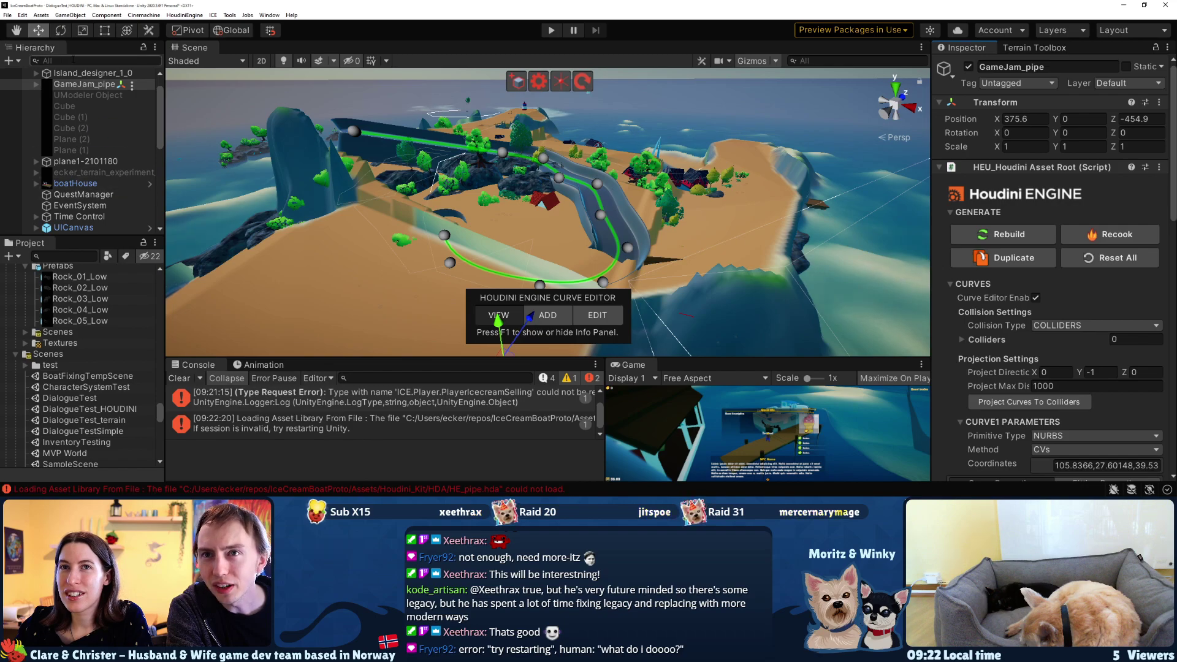
left_click(92, 73)
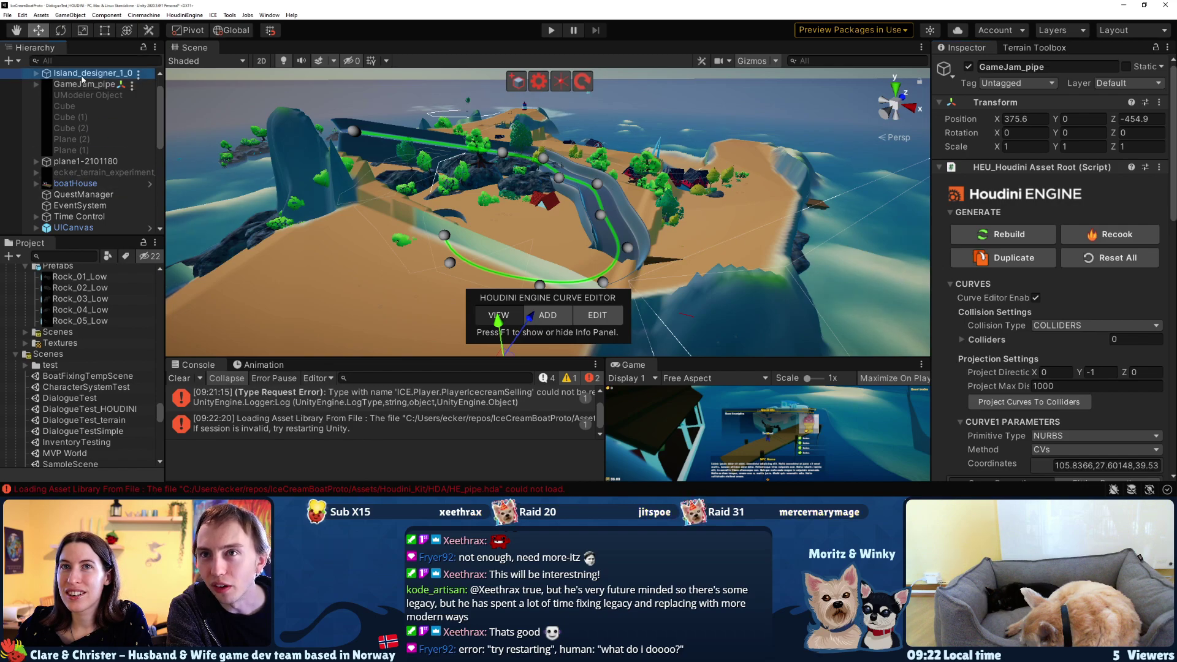
left_click(1092, 236)
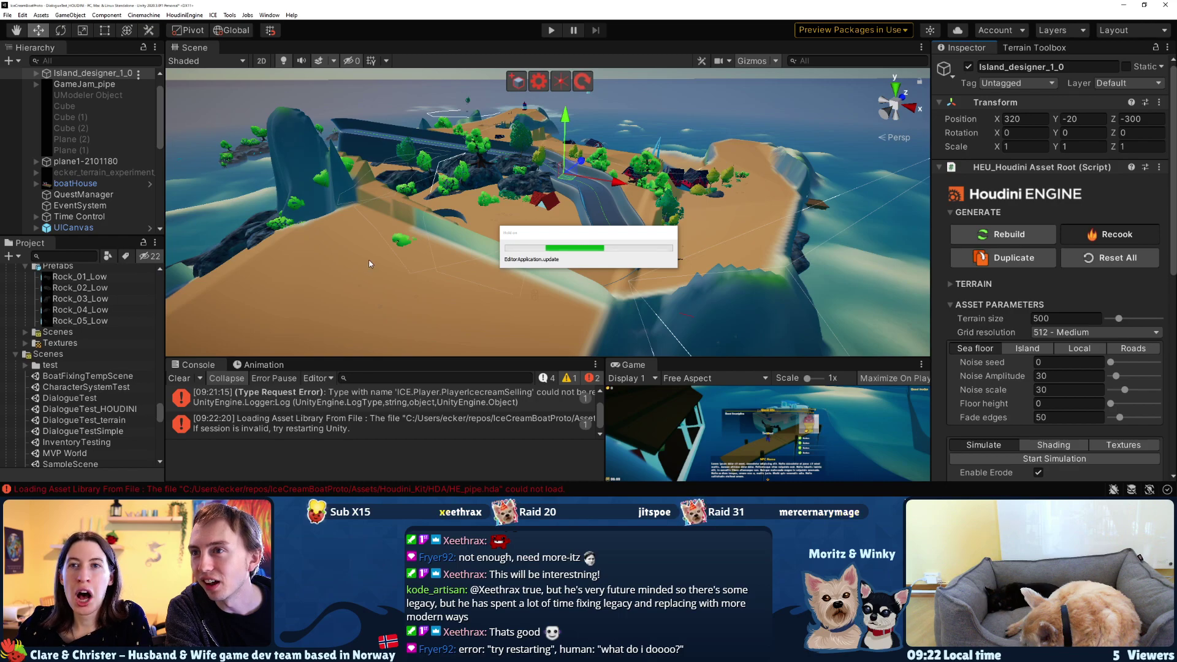
Add a slot to the Roads object input of Island_designer_1_0 and assign GameJam_pipe to it
left_click(1113, 348)
scroll(1077, 372, "down", 4)
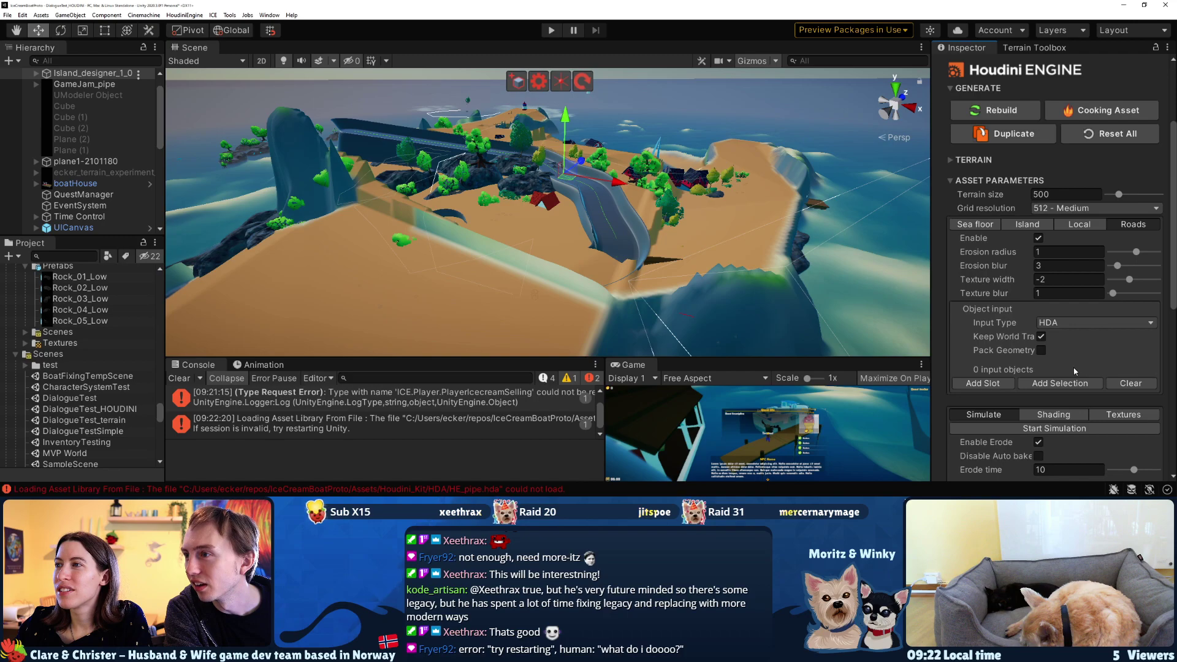
left_click(1035, 230)
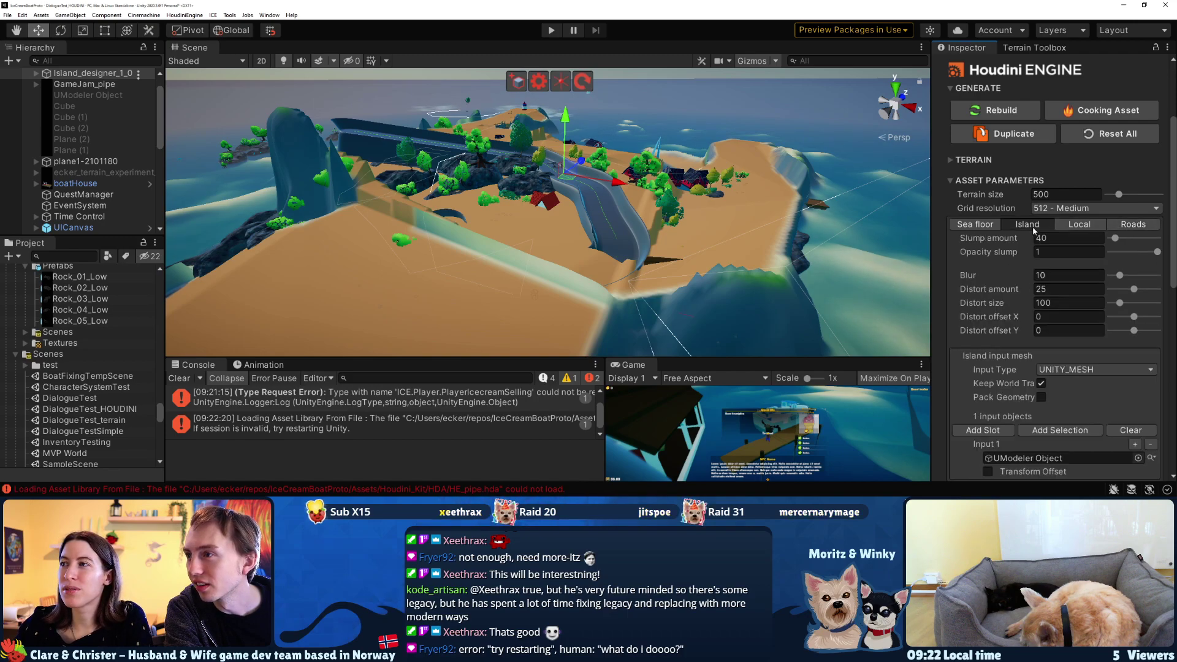
left_click(1140, 224)
scroll(1067, 258, "down", 3)
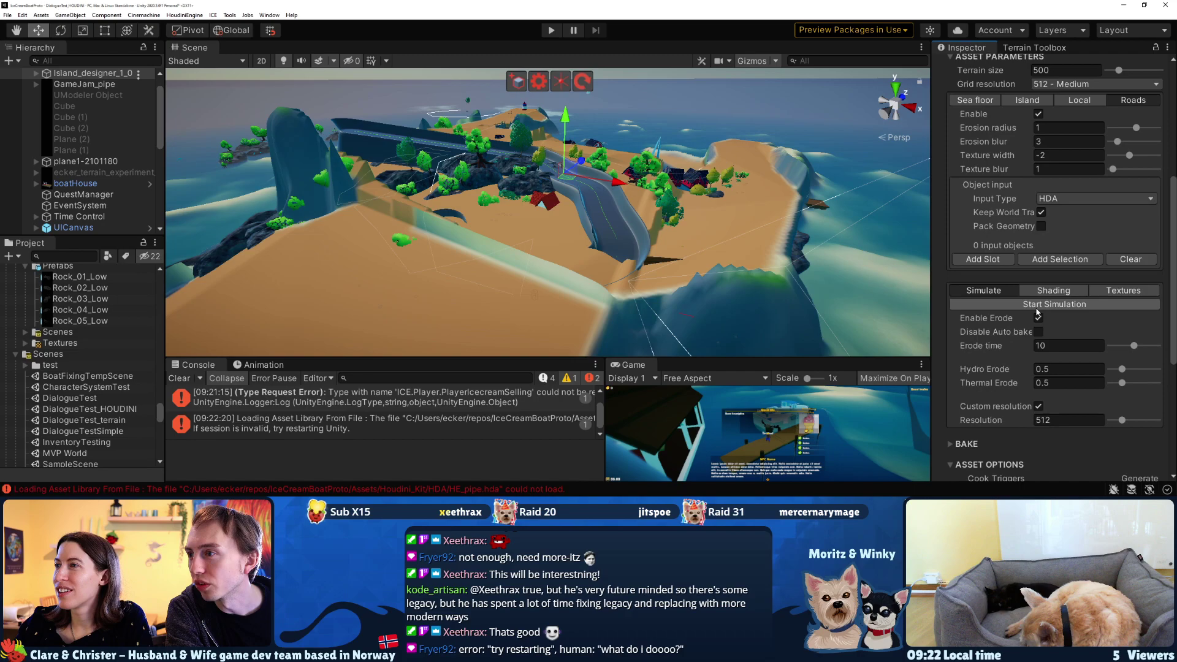
left_click(998, 261)
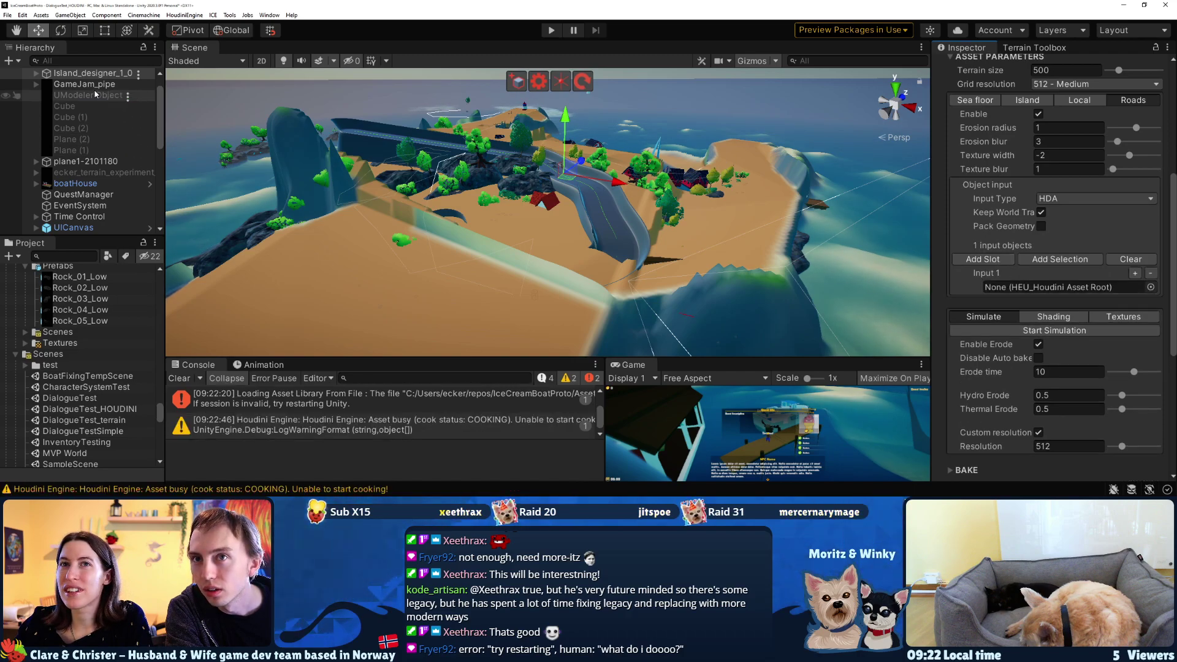
left_click_drag(89, 88, 1071, 286)
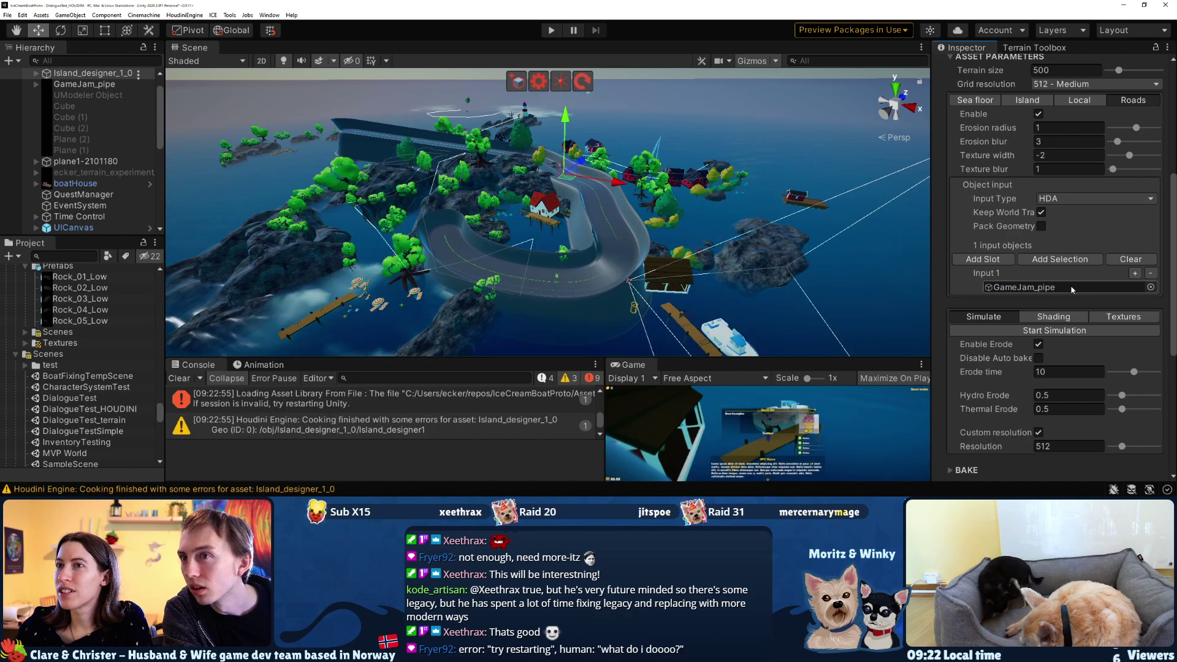
Try recooking the island asset with the road input and review the resulting console messages
scroll(1095, 238, "up", 3)
left_click(1116, 110)
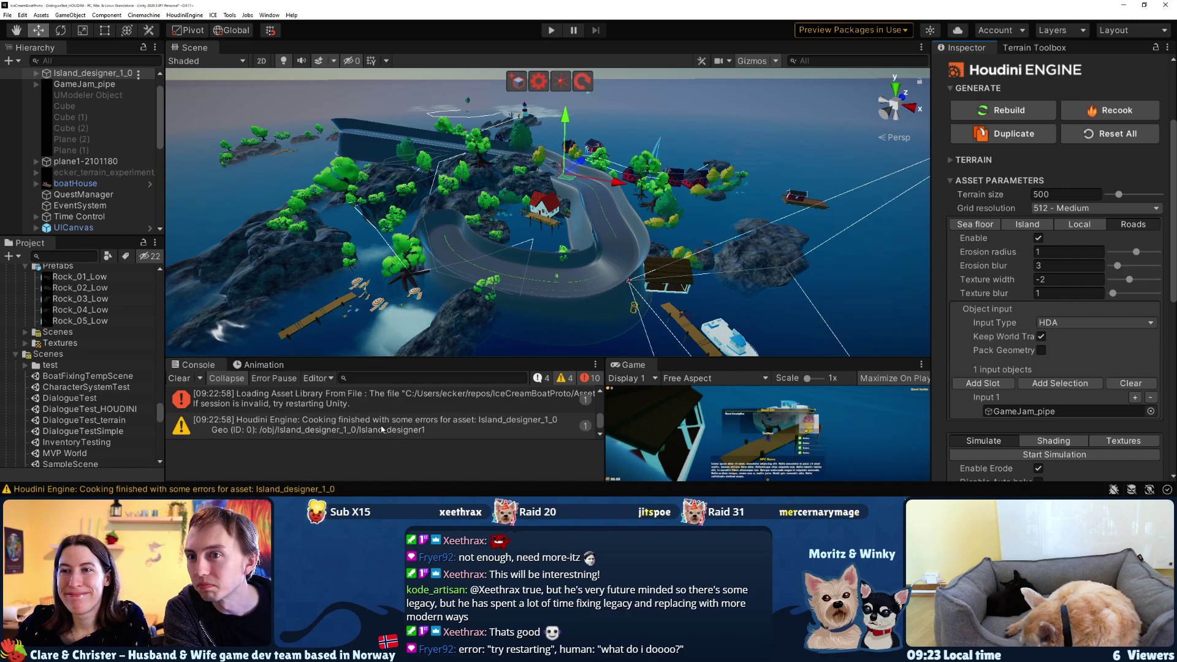
left_click(1106, 117)
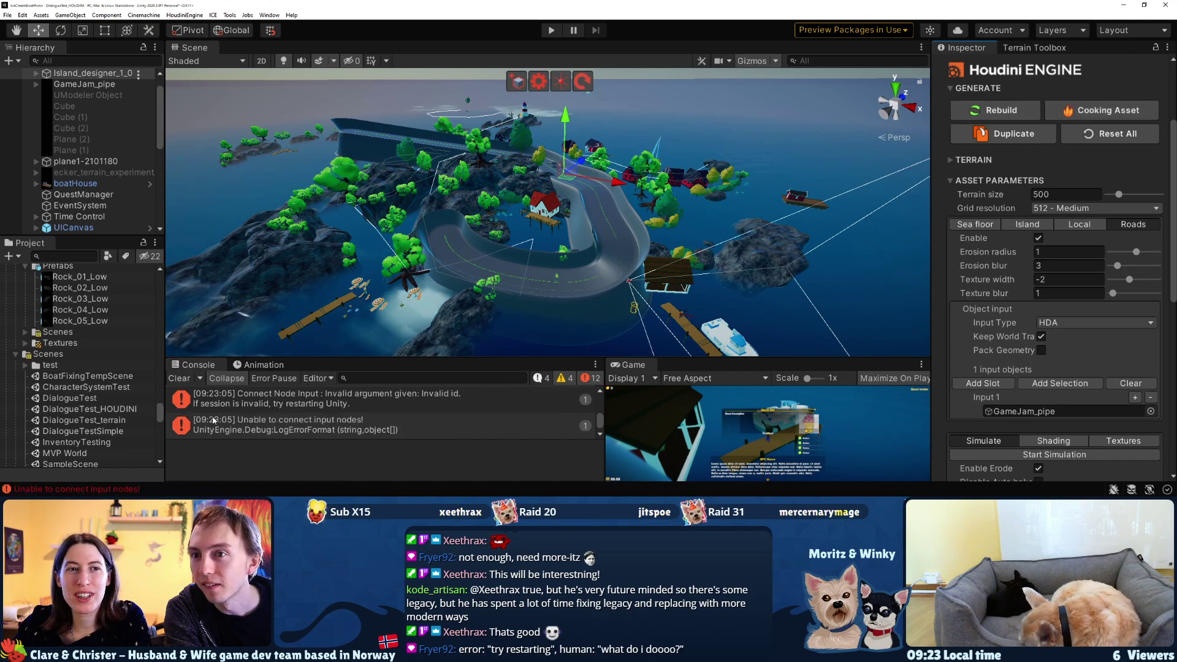
scroll(214, 422, "up", 10)
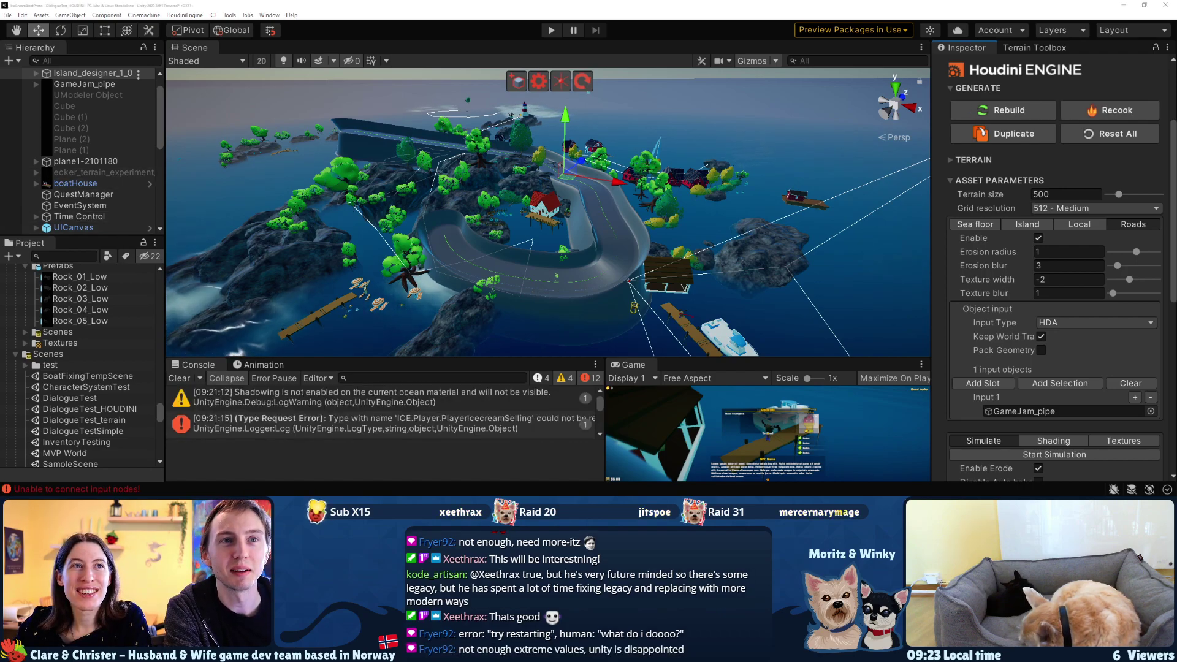
Switch to GitHub Desktop, discard all four changed files in IceCreamBoatProto, and reload the scene in Unity
key("alt+Tab")
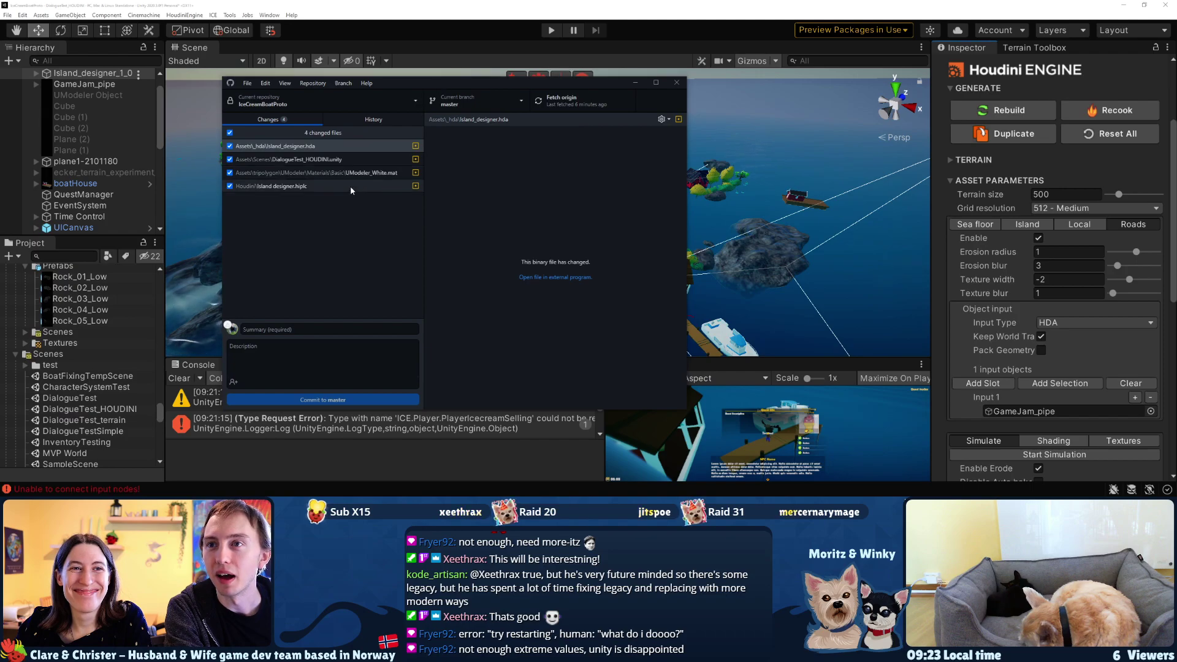
left_click(335, 183)
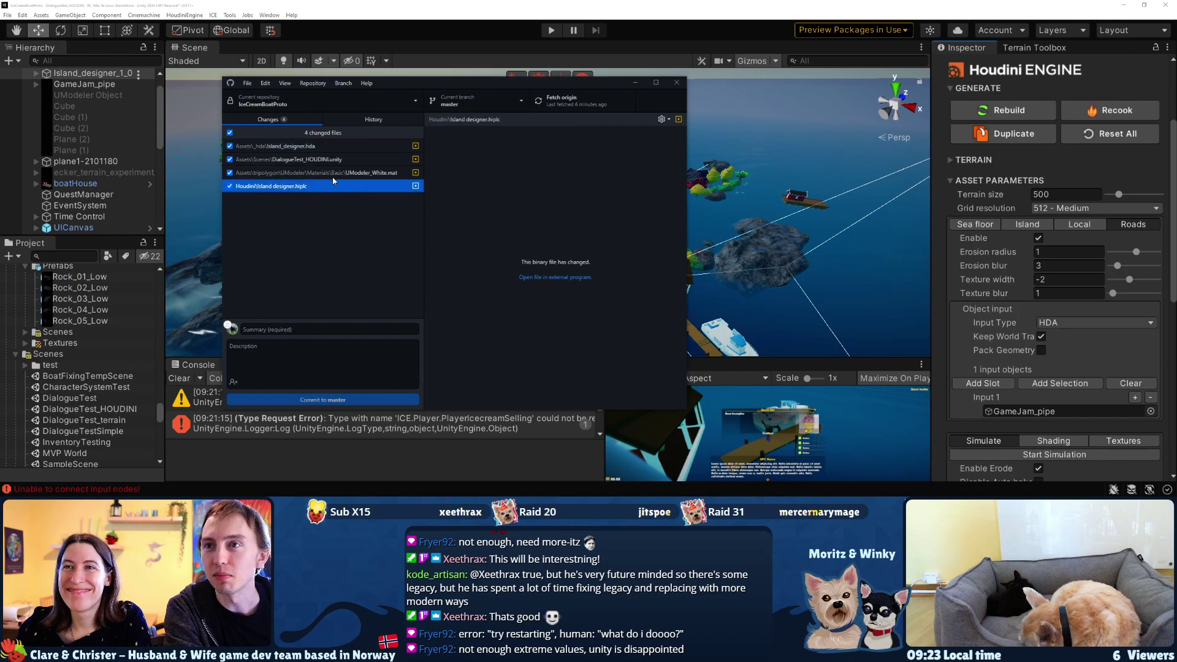
left_click(302, 152, "shift")
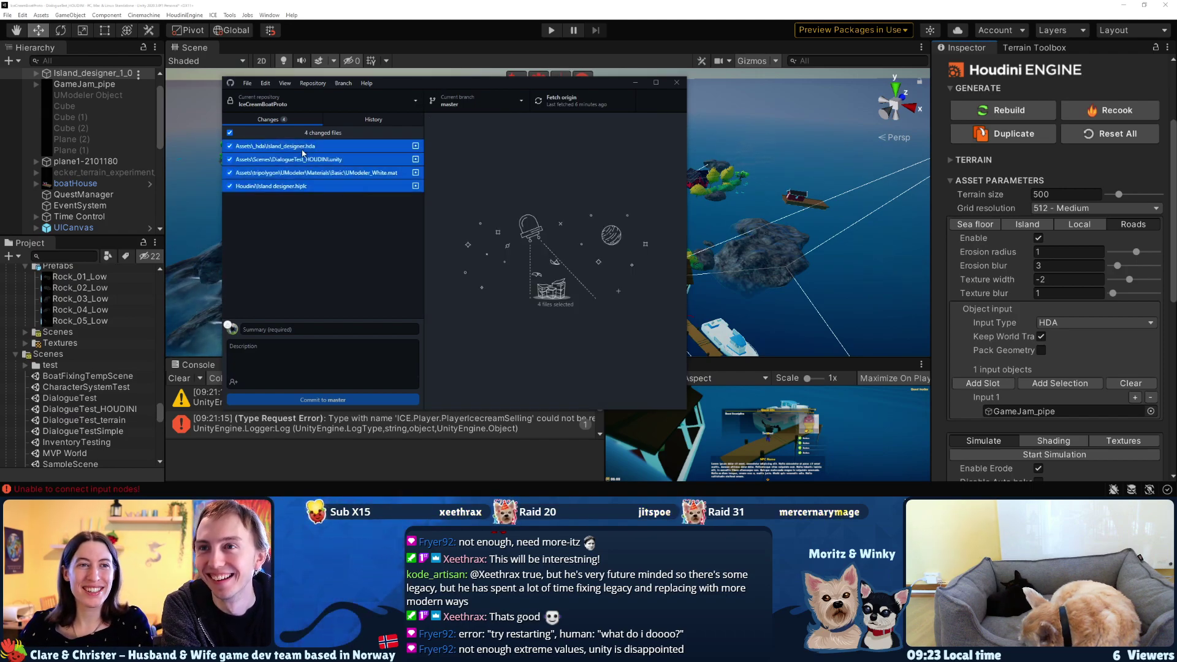
right_click(302, 152)
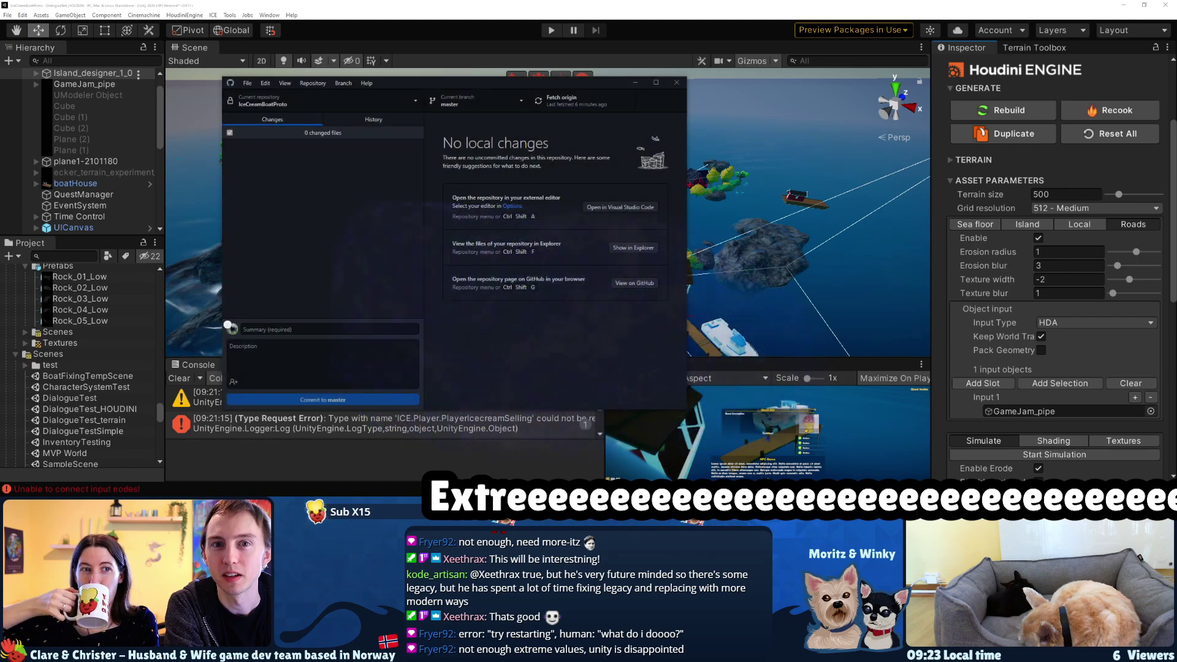
left_click(1088, 87)
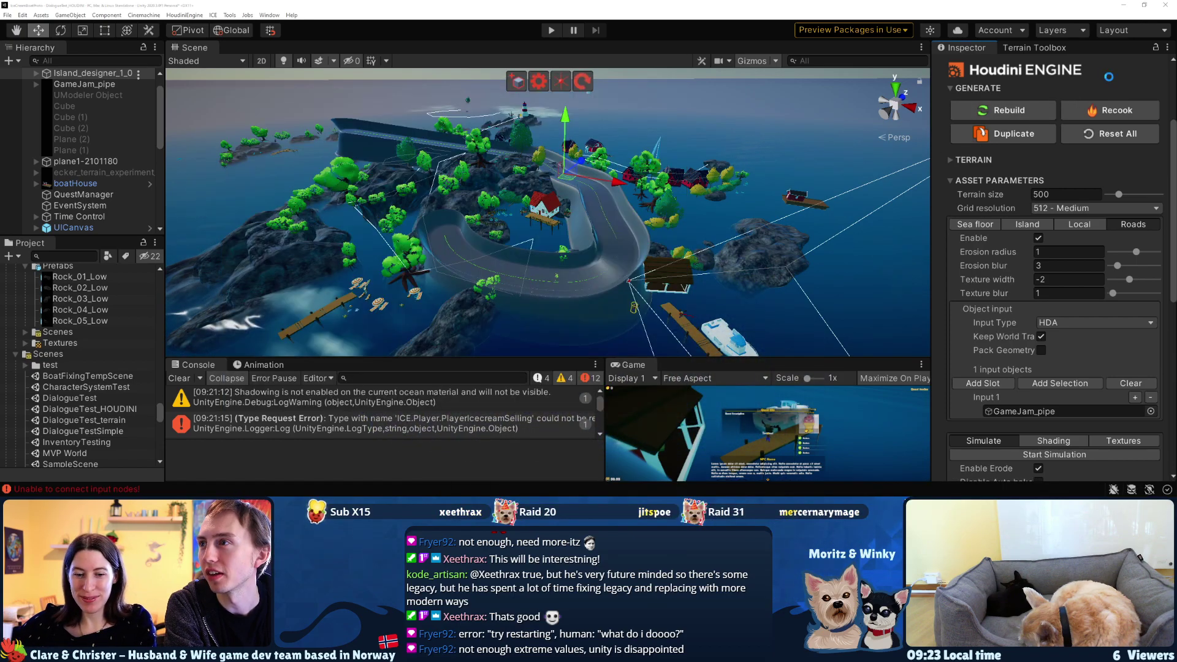
left_click(608, 271)
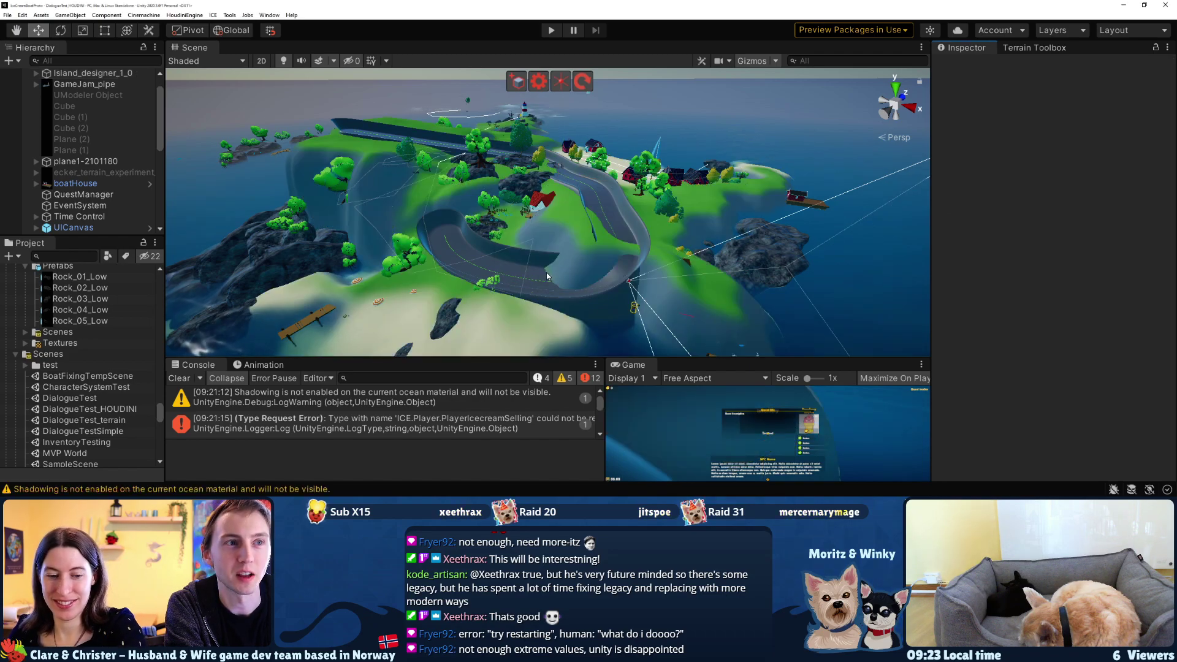
Recook the Island_designer_1_0 asset and clear all messages from the enlarged console
left_click(103, 85)
left_click(98, 74)
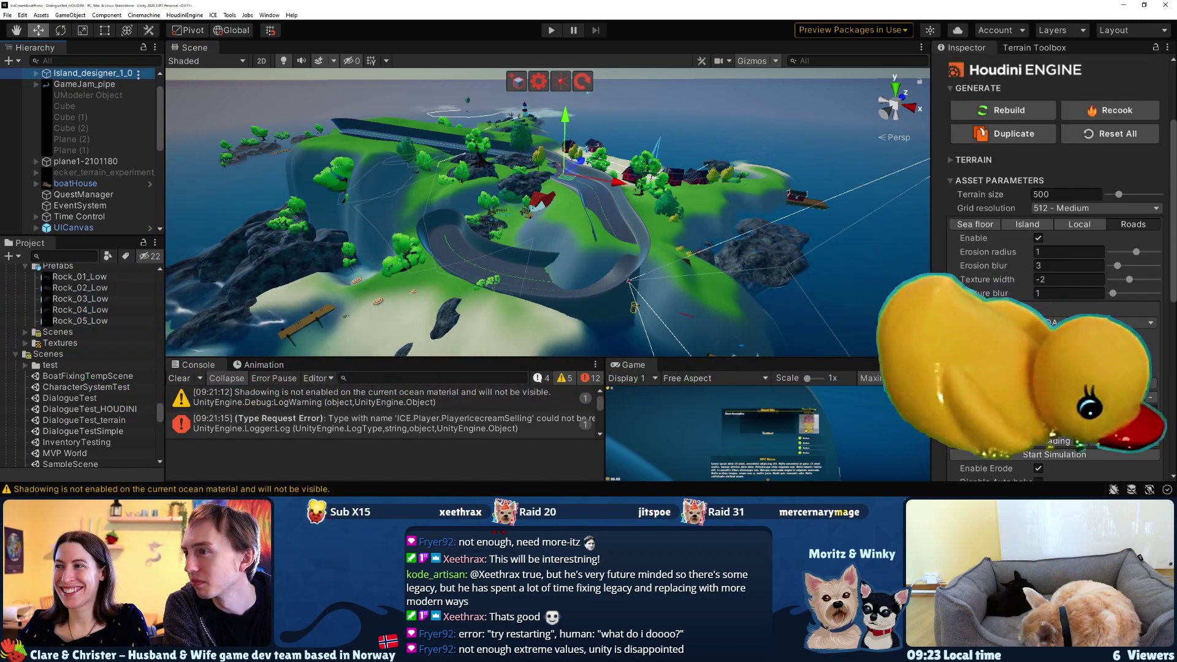
left_click(1090, 234)
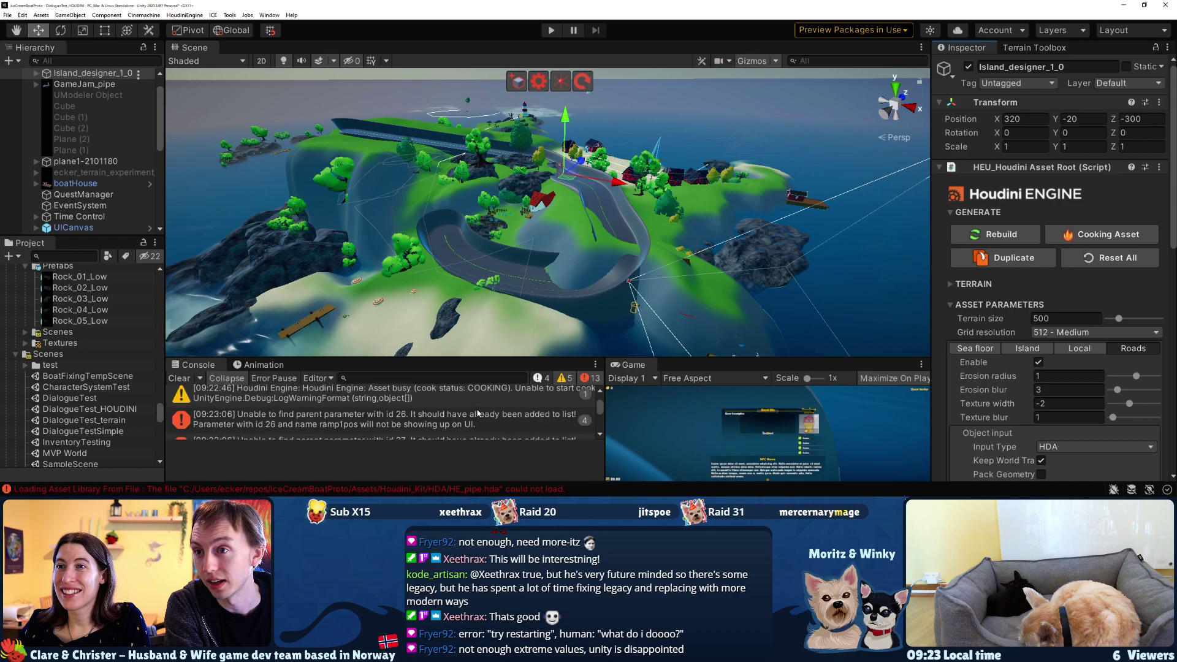
left_click_drag(471, 357, 471, 332)
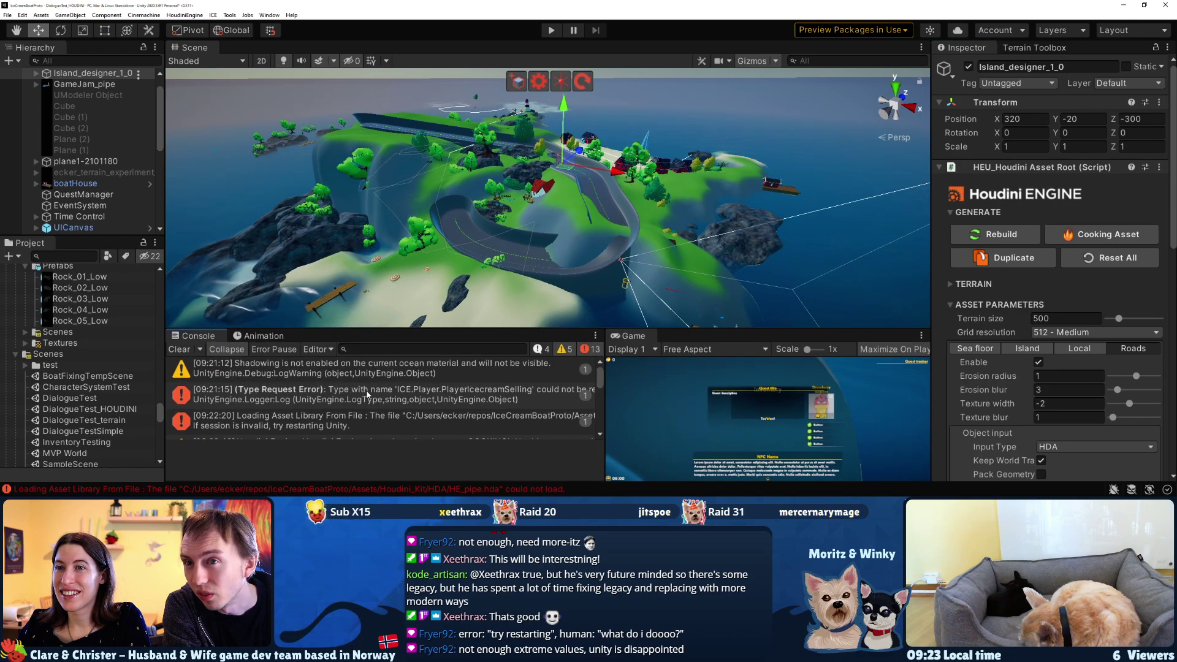
left_click(181, 349)
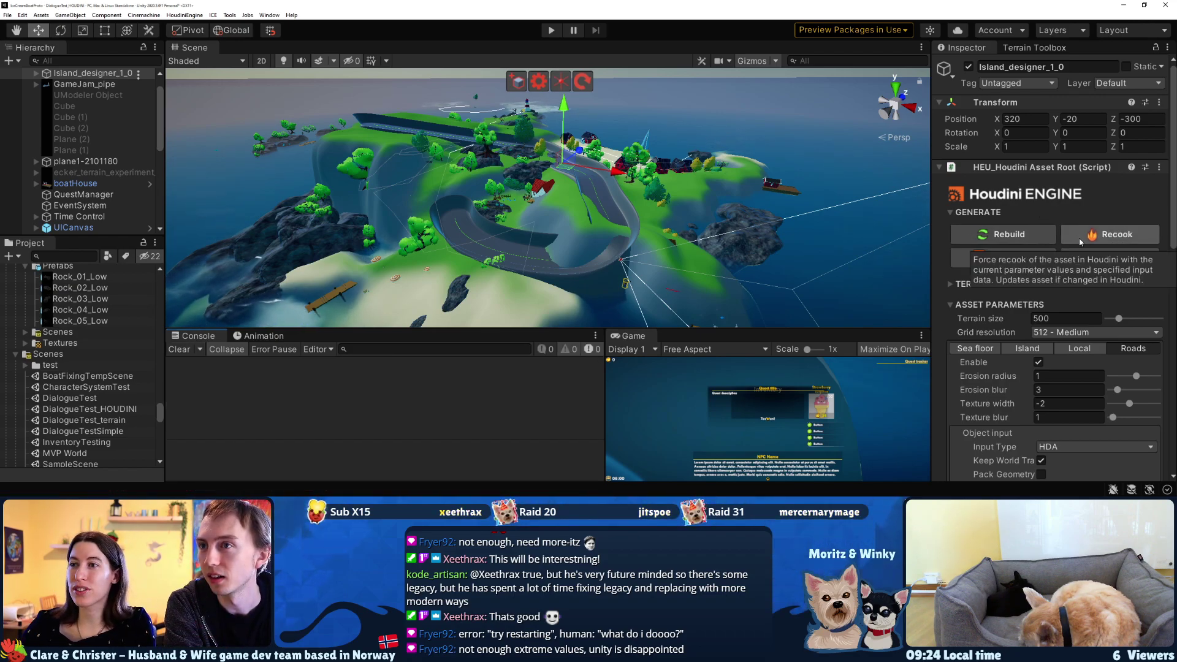
Recook the Island_designer_1_0 asset twice, clearing the console messages between the two attempts
left_click(1081, 243)
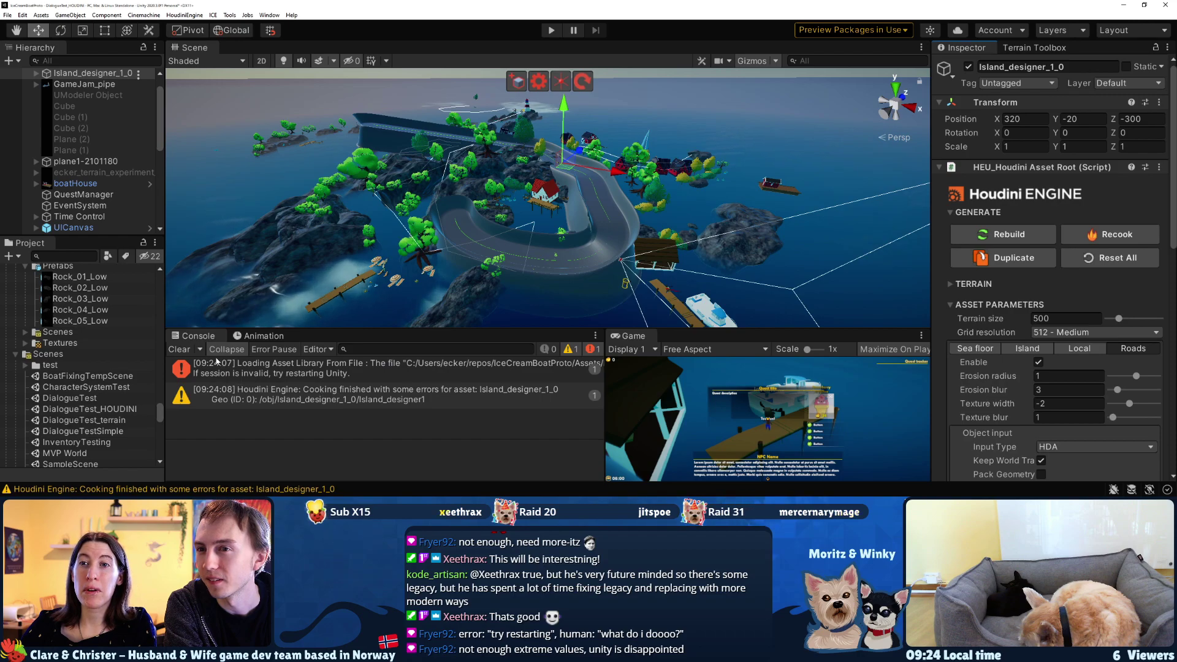
left_click(179, 349)
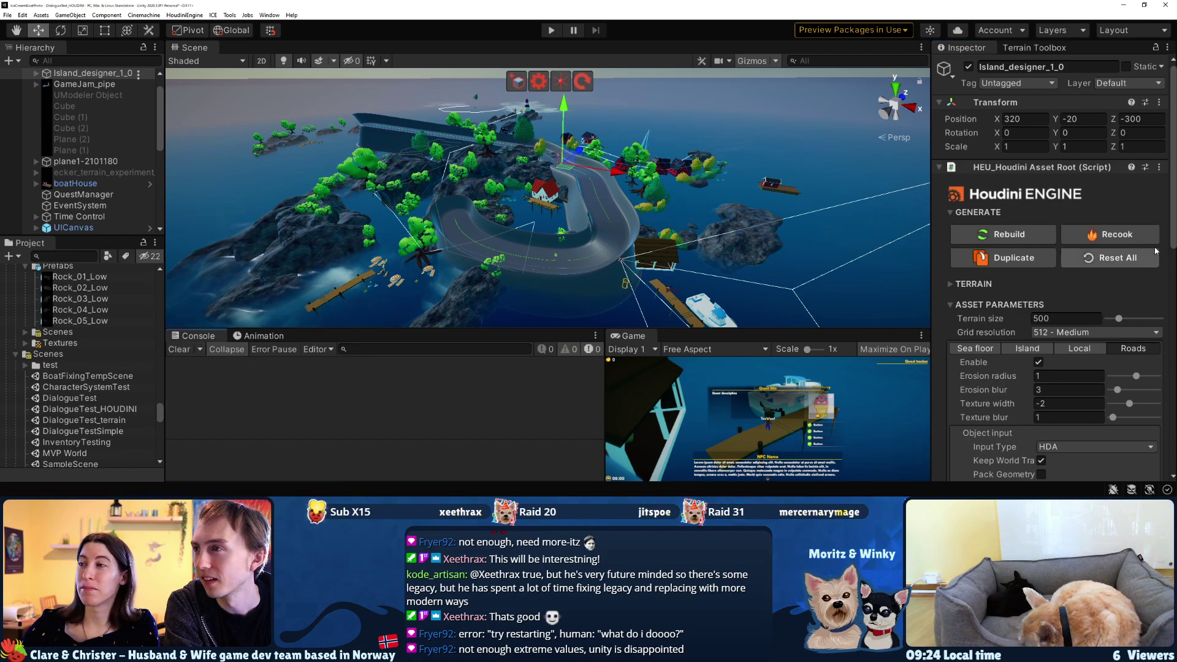
left_click(1109, 234)
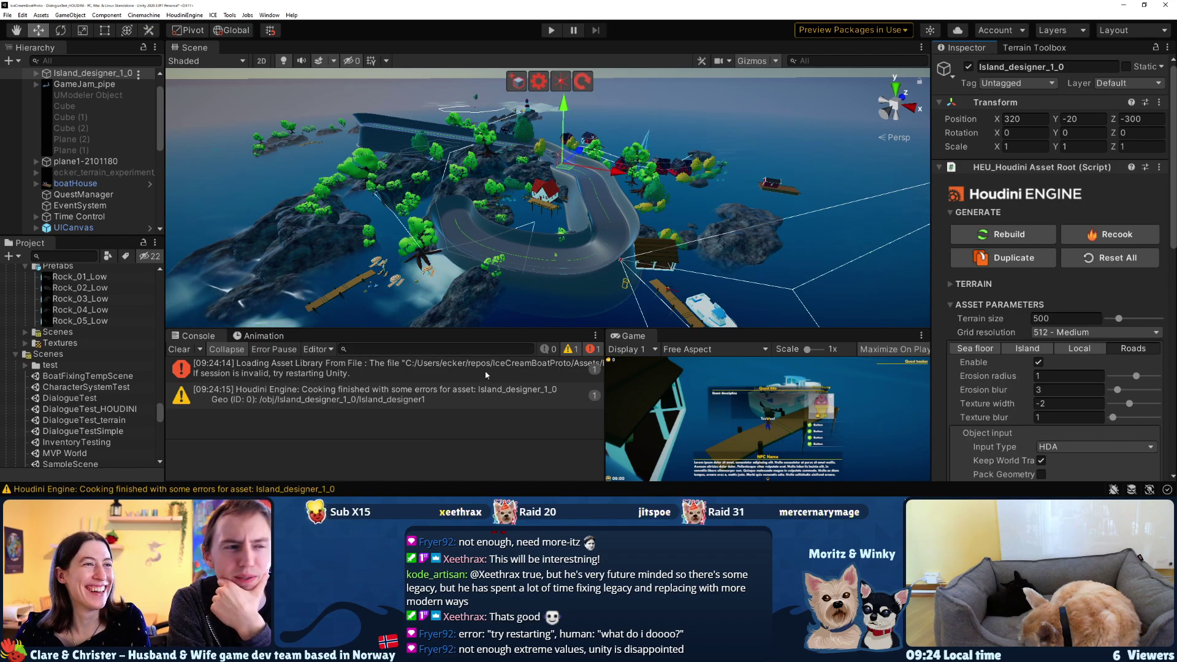
Switch to GitHub Desktop, review the latest commits in the IceCreamBoatProto history, and return to Unity
key("alt+Tab")
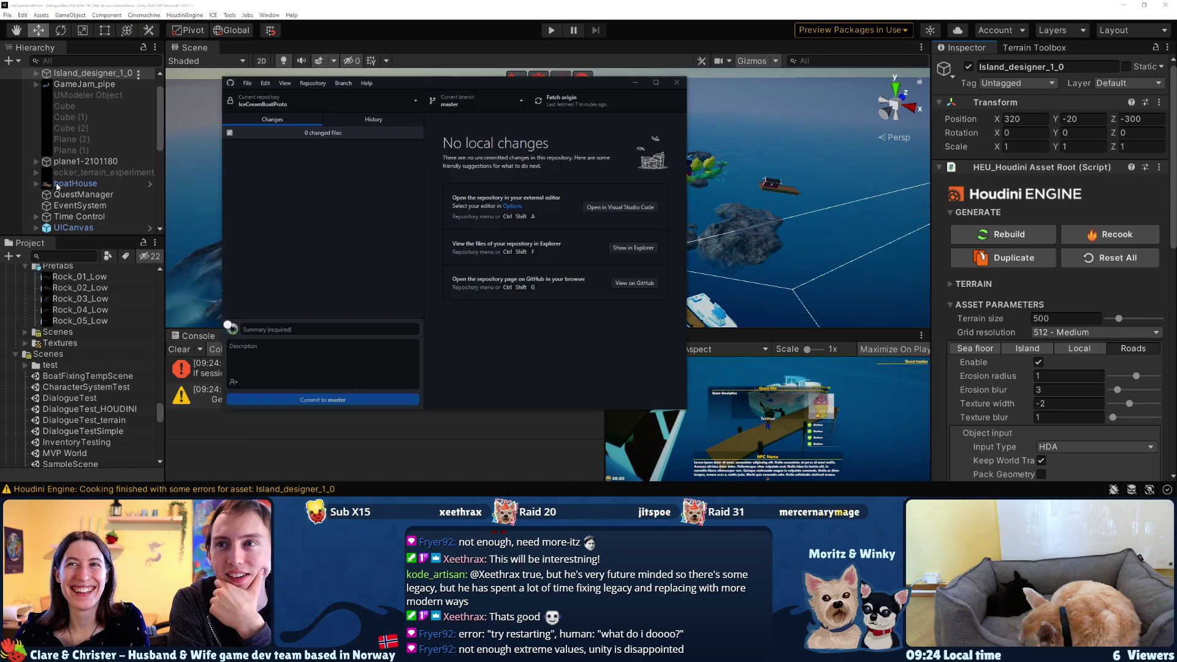
left_click(348, 122)
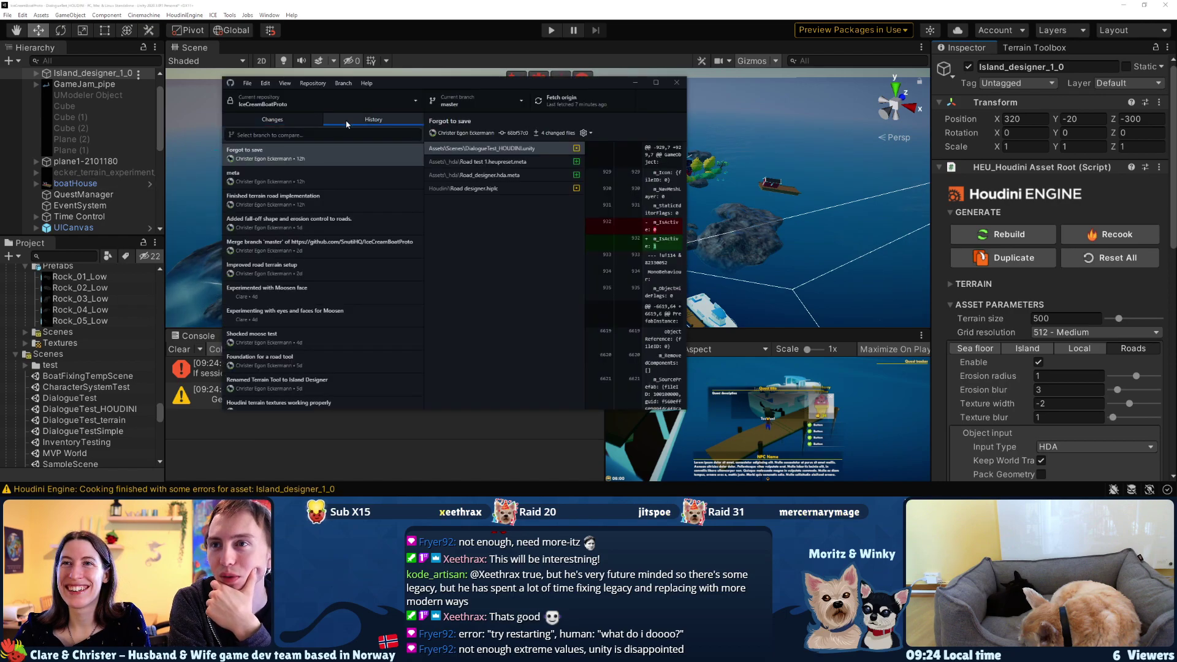
left_click(292, 181)
left_click(294, 158)
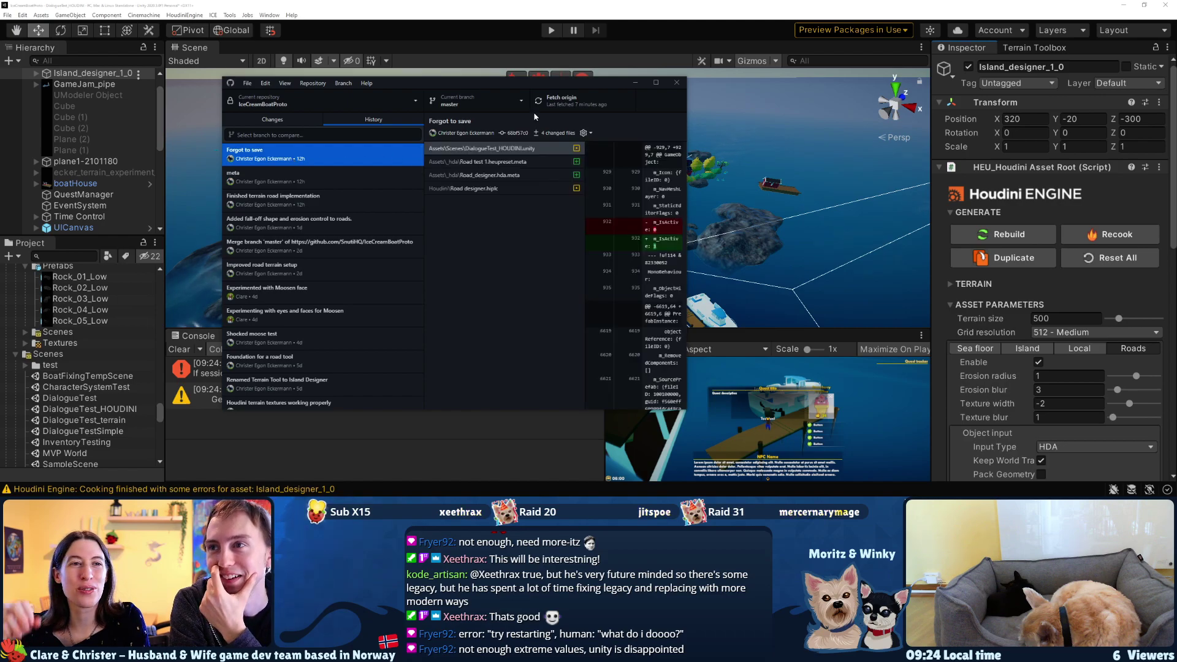
left_click(634, 82)
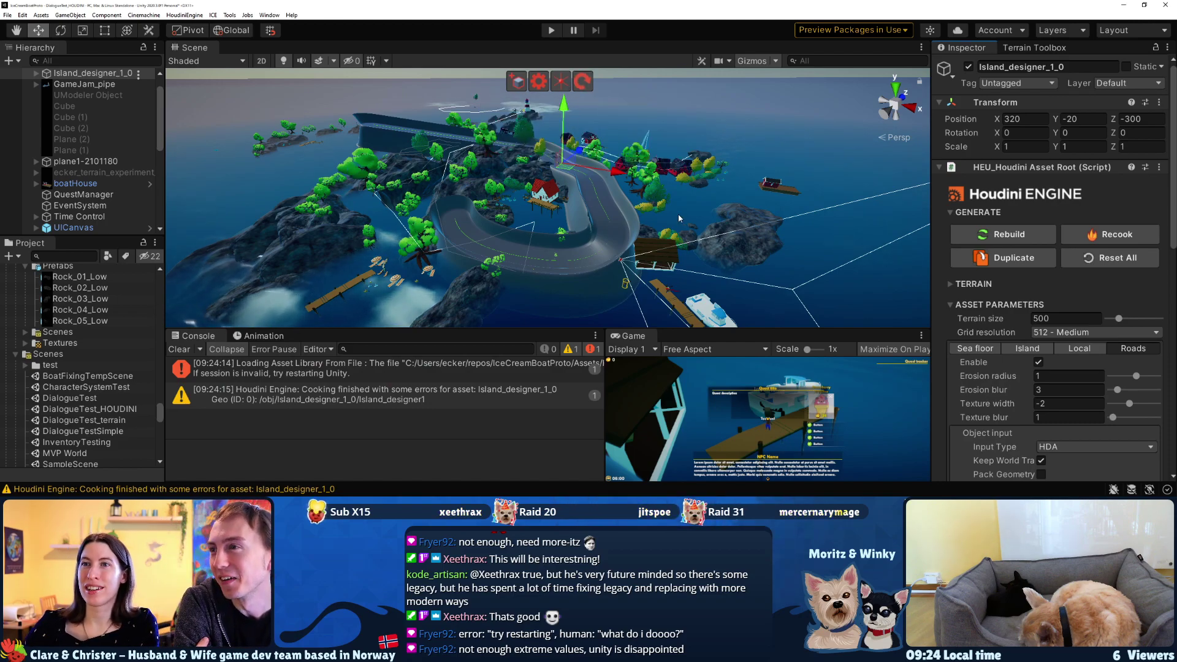
Expand Island_designer_1_0 in the scene hierarchy and reconnect Houdini Engine to its session
left_click(87, 86)
left_click(86, 74)
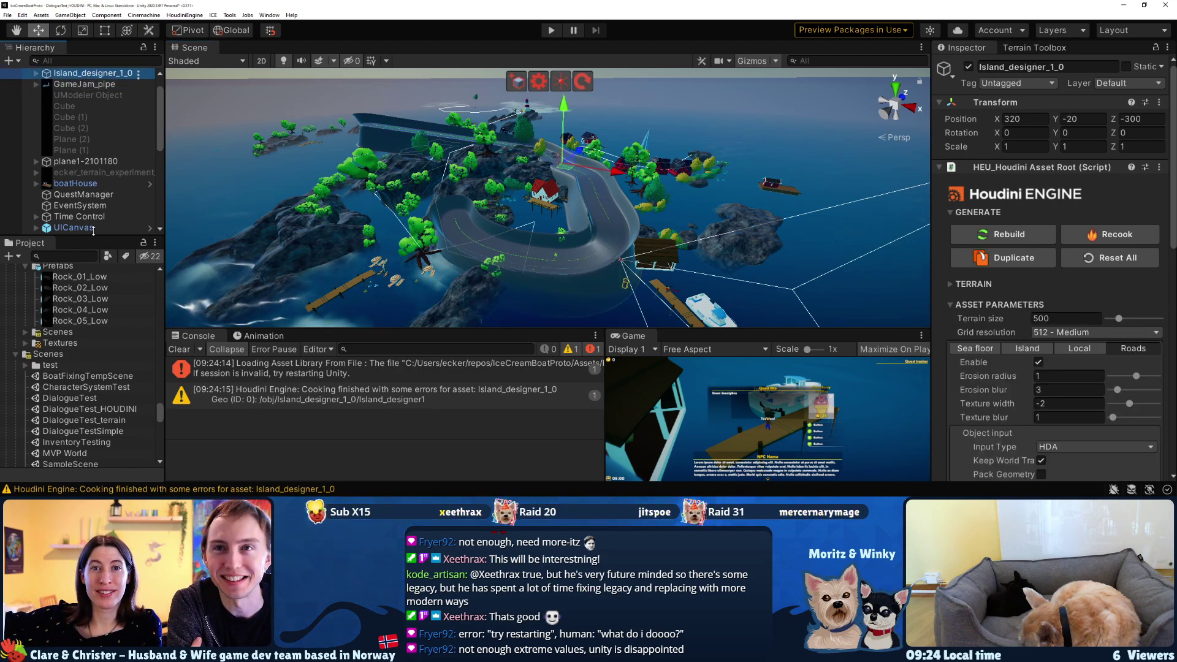
left_click(37, 73)
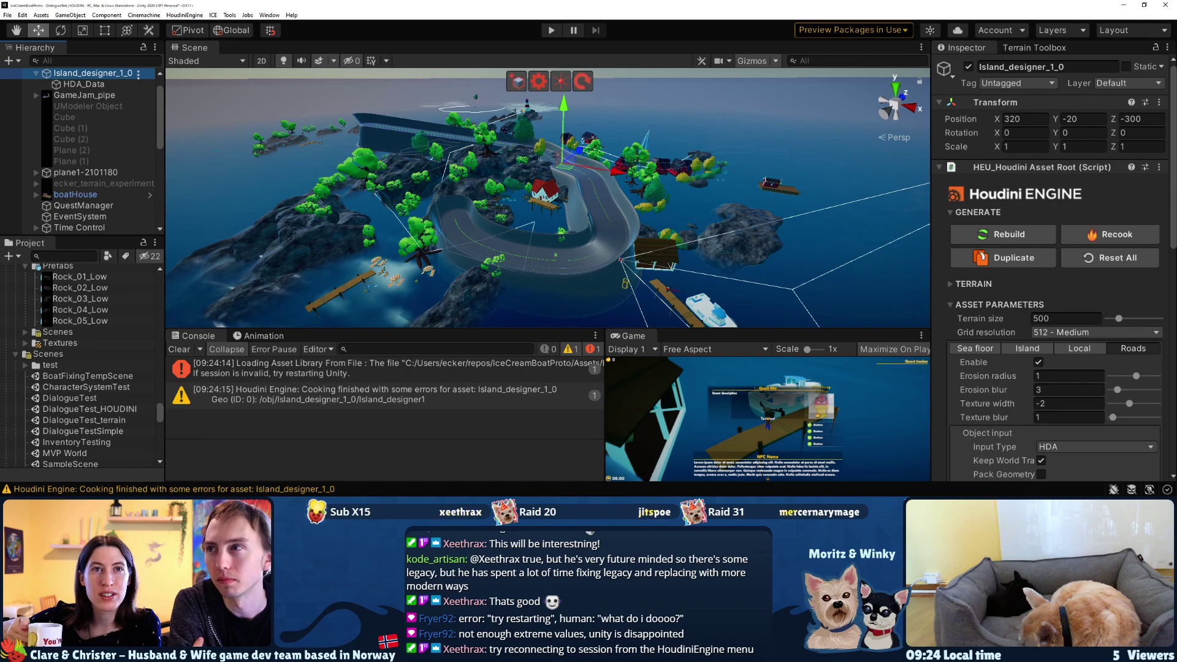
left_click(270, 15)
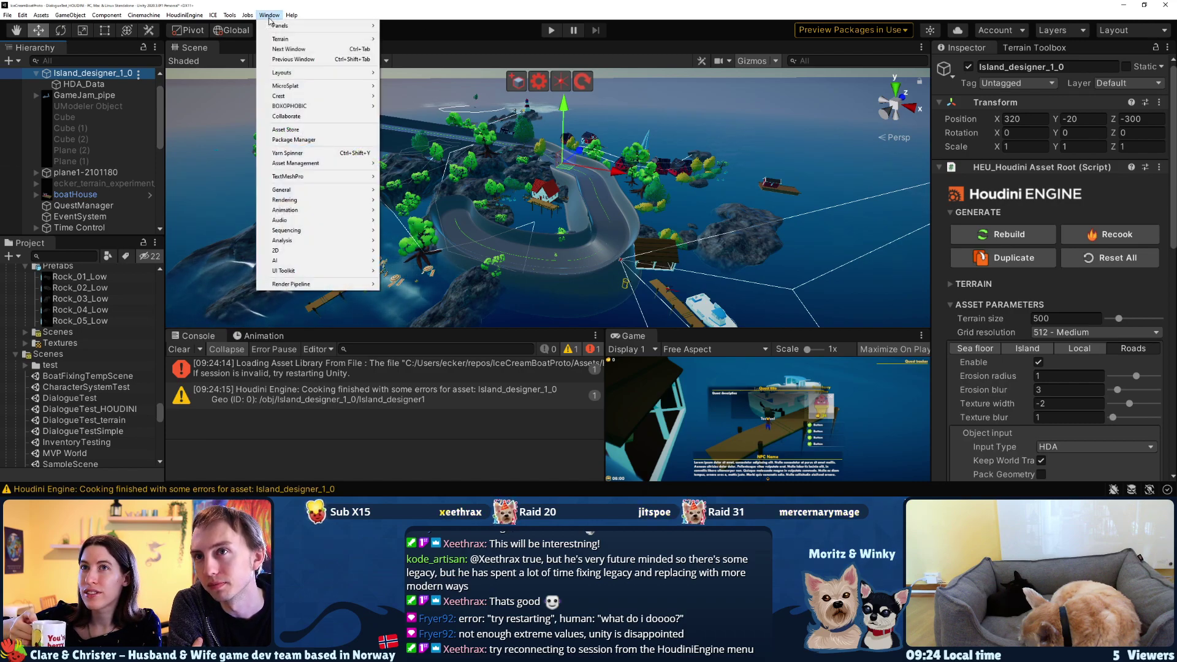
mouse_move(192, 16)
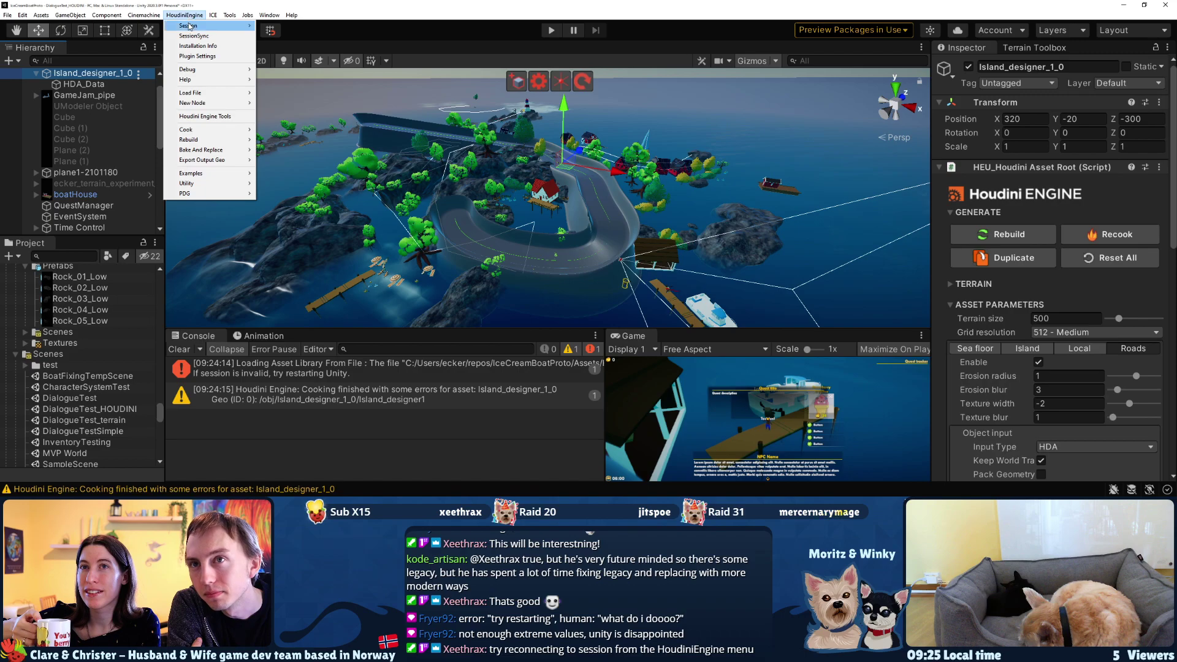
mouse_move(300, 41)
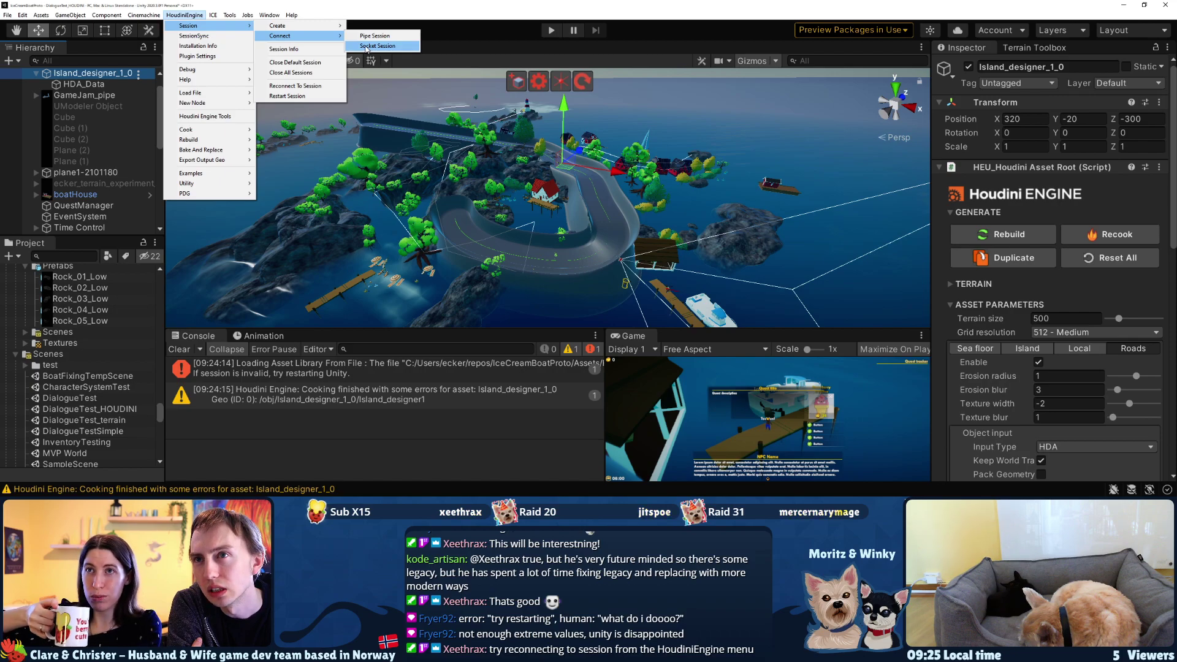
left_click(294, 87)
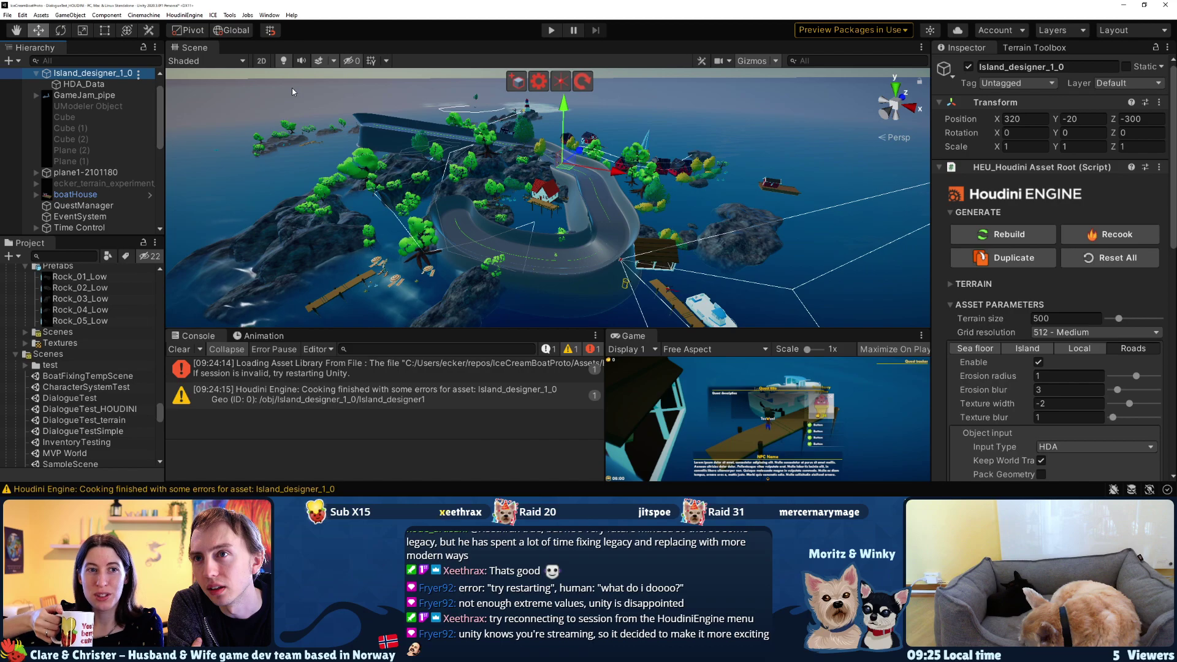
Try recooking the island asset on the reconnected session, clearing the console before and after the cook
left_click(200, 347)
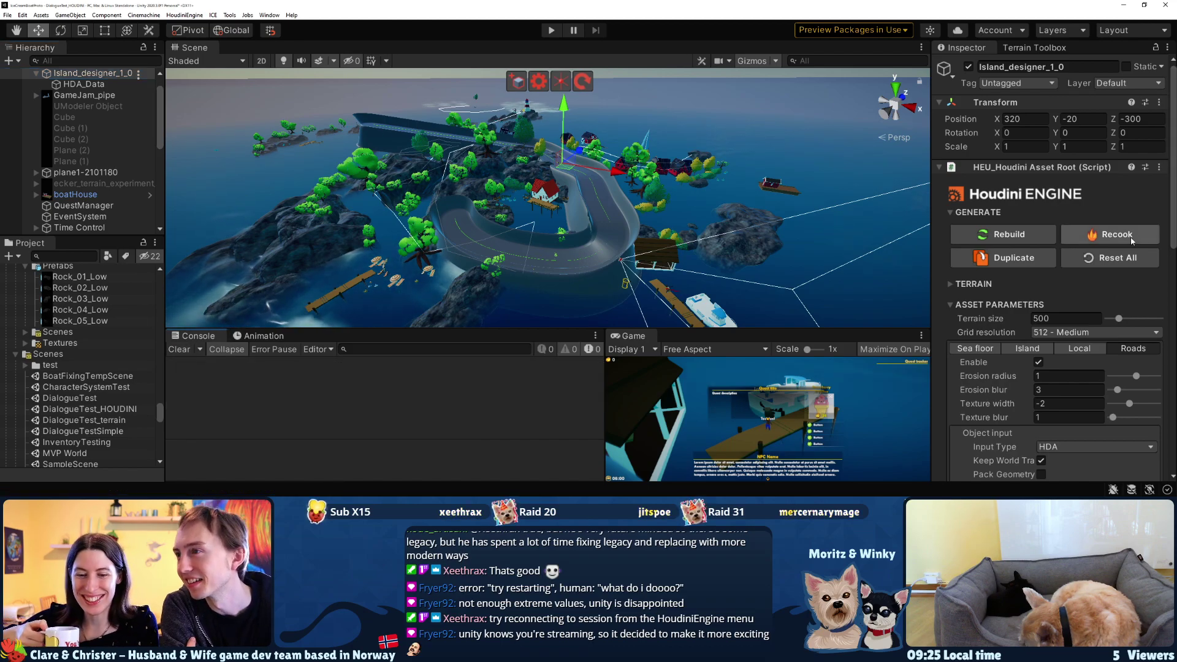
scroll(1083, 178, "down", 5)
left_click(1093, 111)
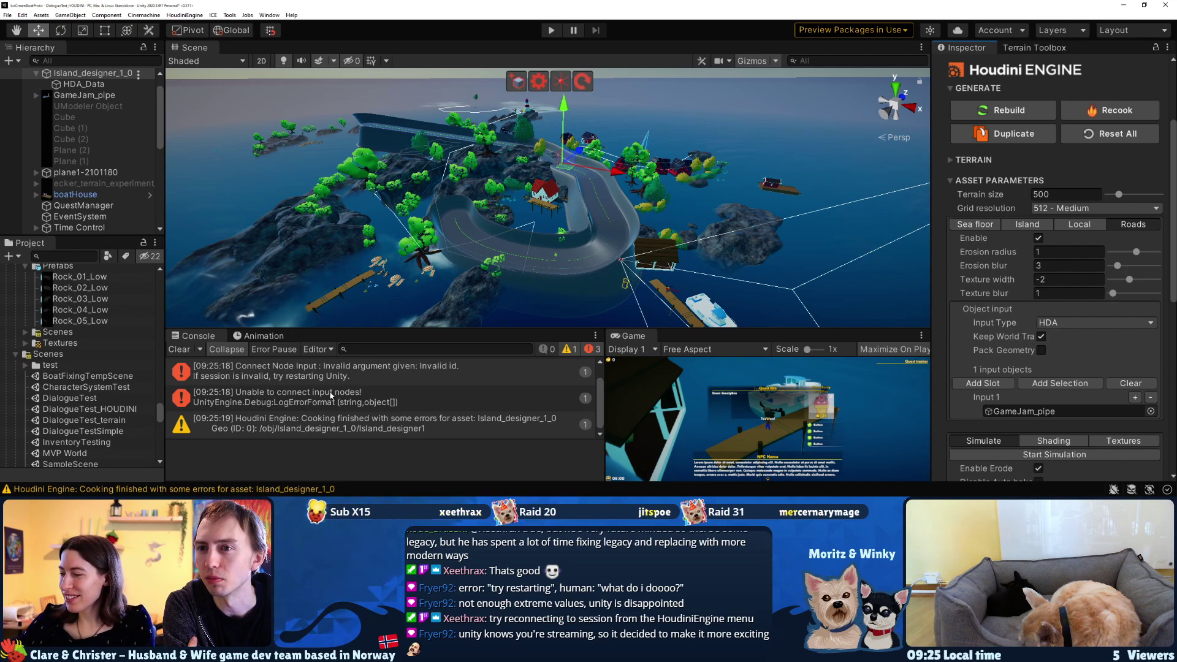
left_click(183, 350)
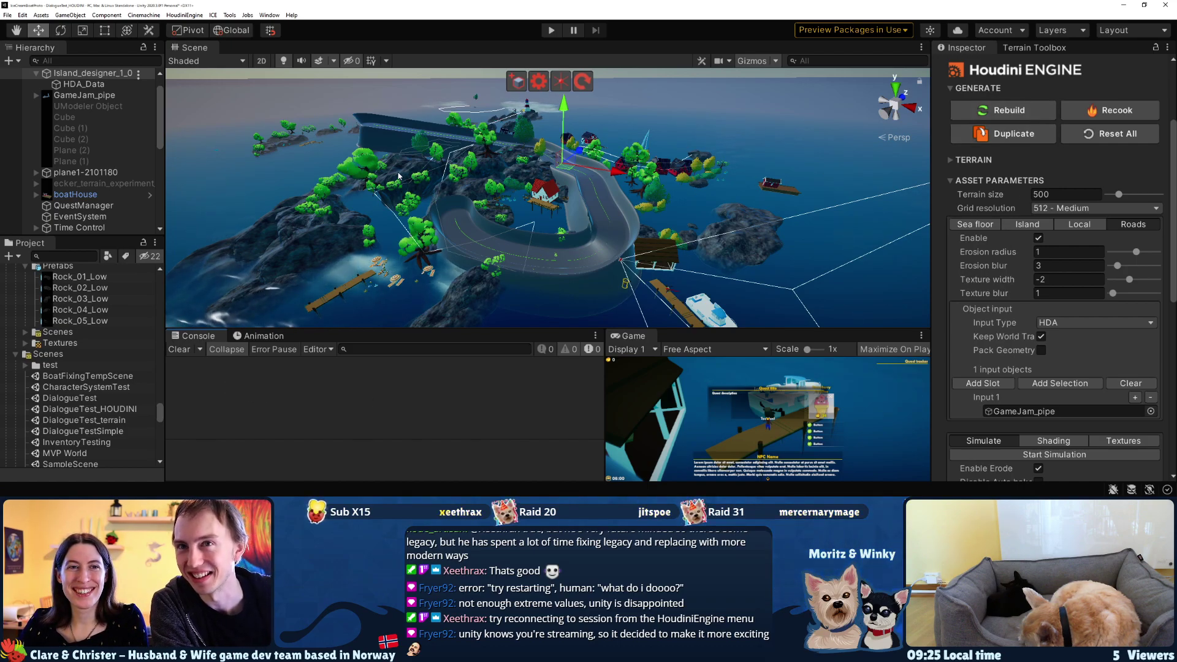
Deactivate the GameJam_pipe object and remove it from the Roads object input of Island_designer_1_0
left_click(100, 96)
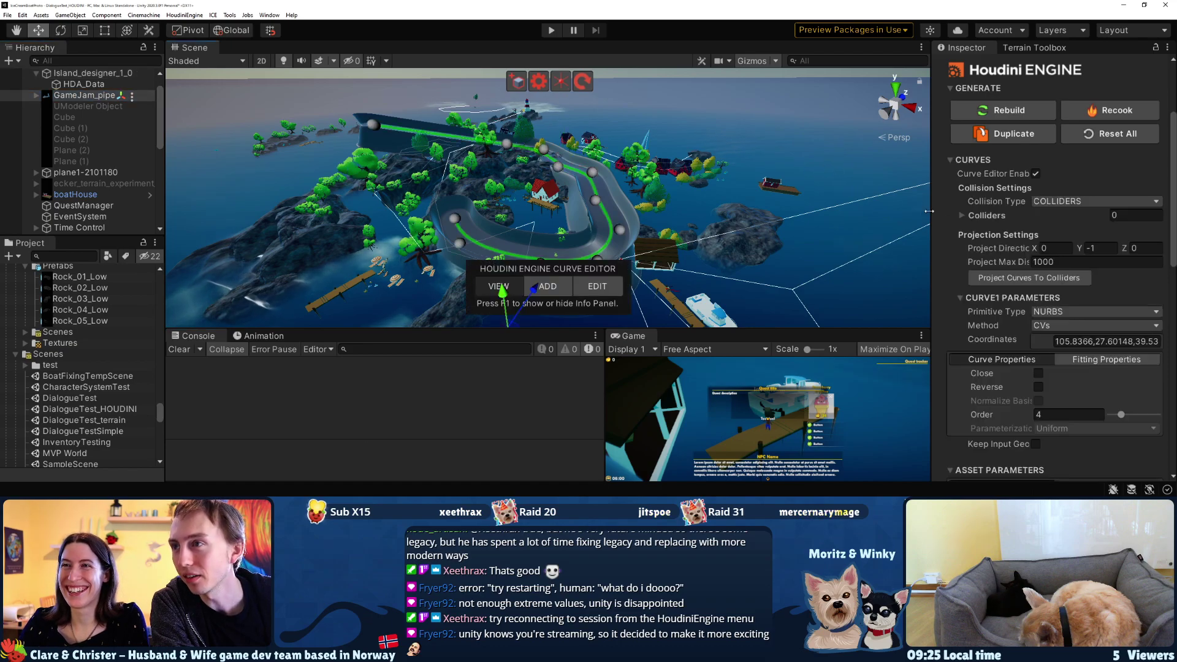
scroll(969, 123, "up", 3)
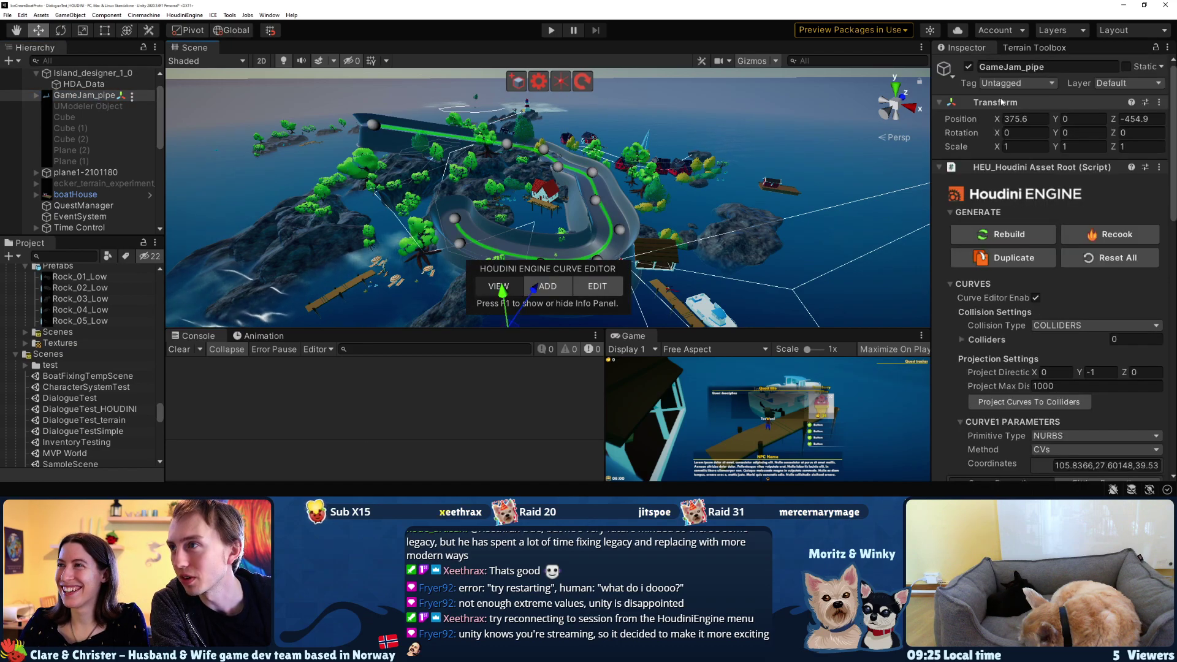
left_click(969, 67)
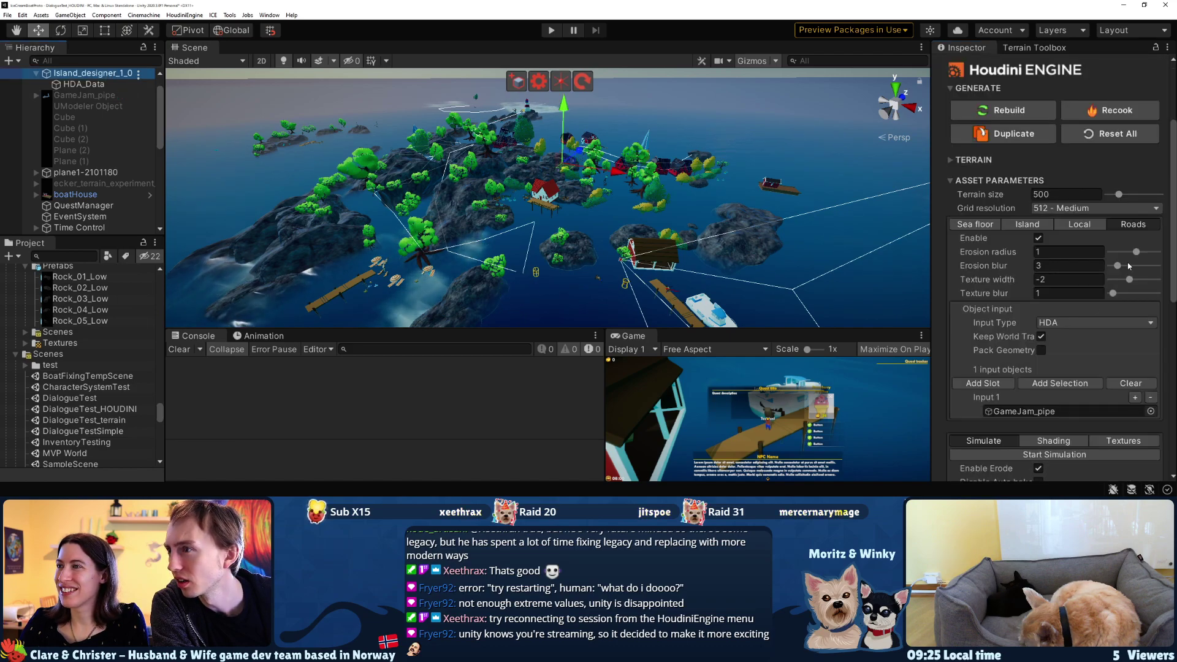
left_click(1151, 397)
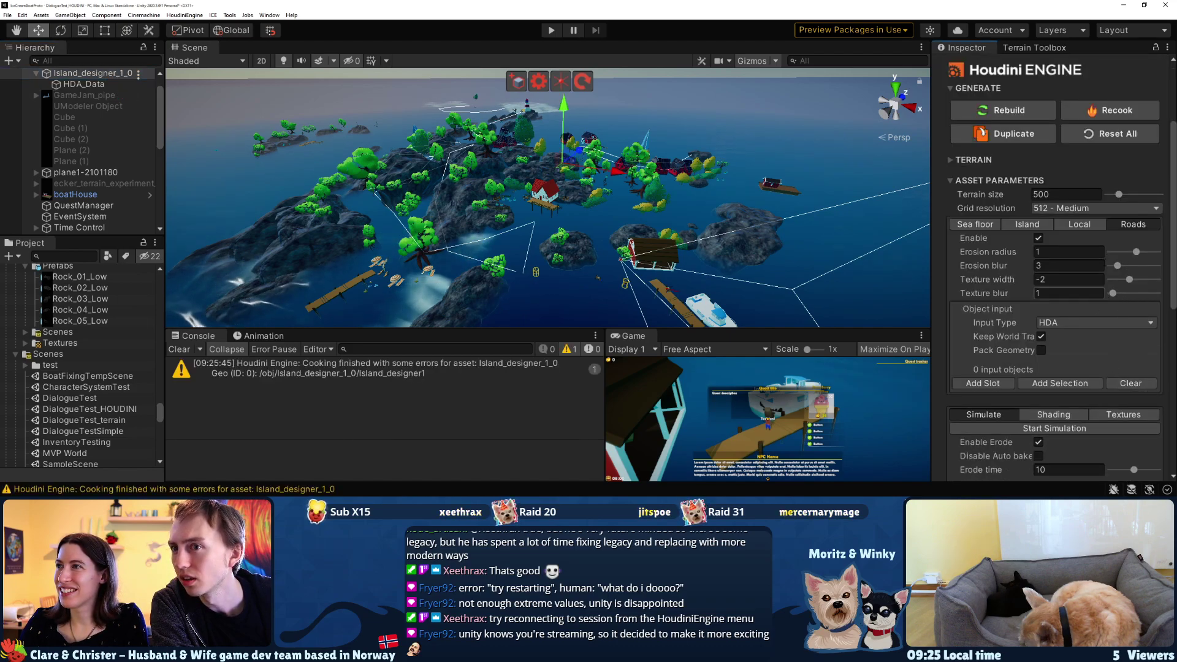
Recook the island asset twice without a road input and inspect the details of the latest cooking warning
scroll(1083, 257, "up", 3)
left_click(1092, 234)
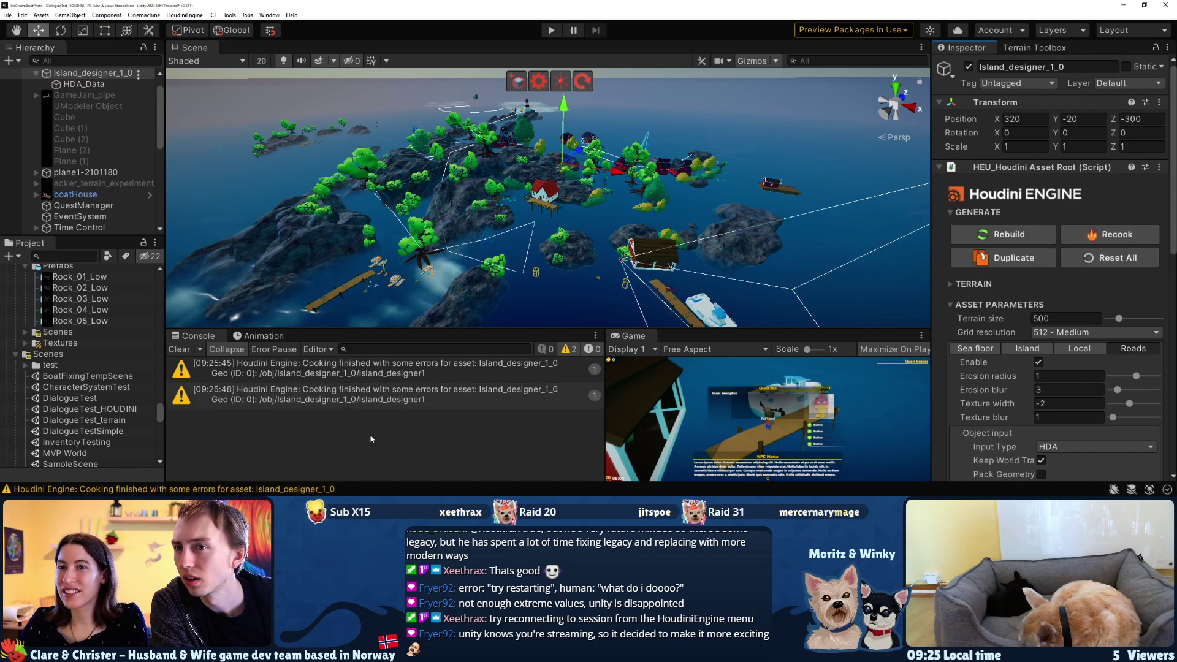
left_click(1103, 235)
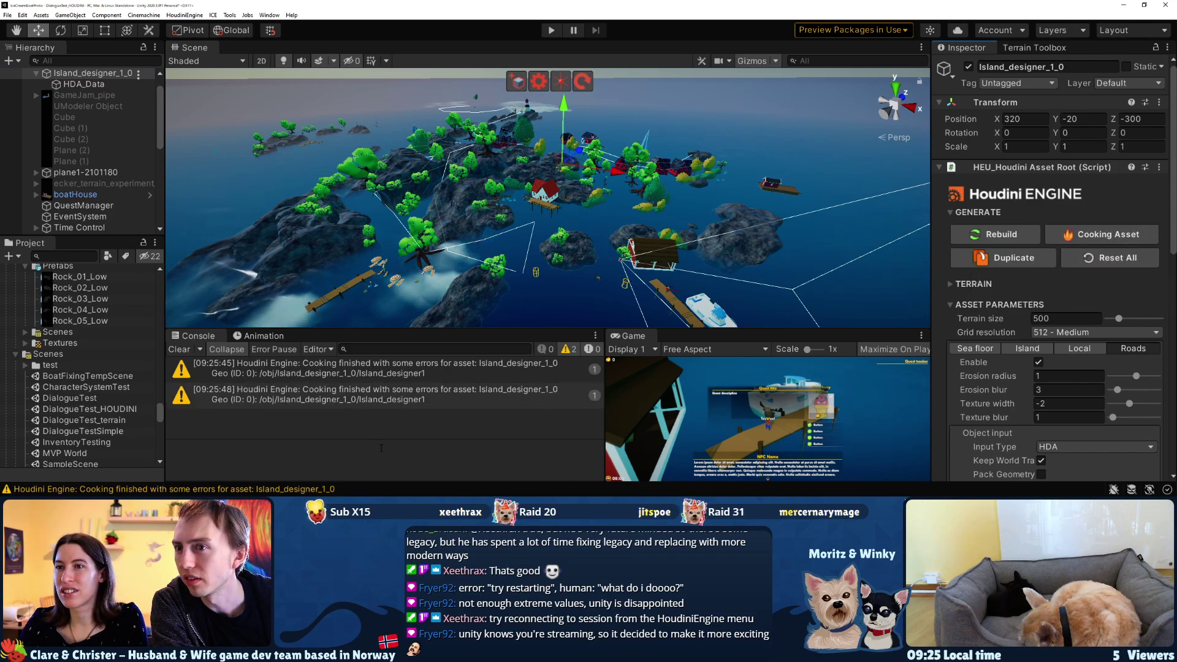
left_click(399, 397)
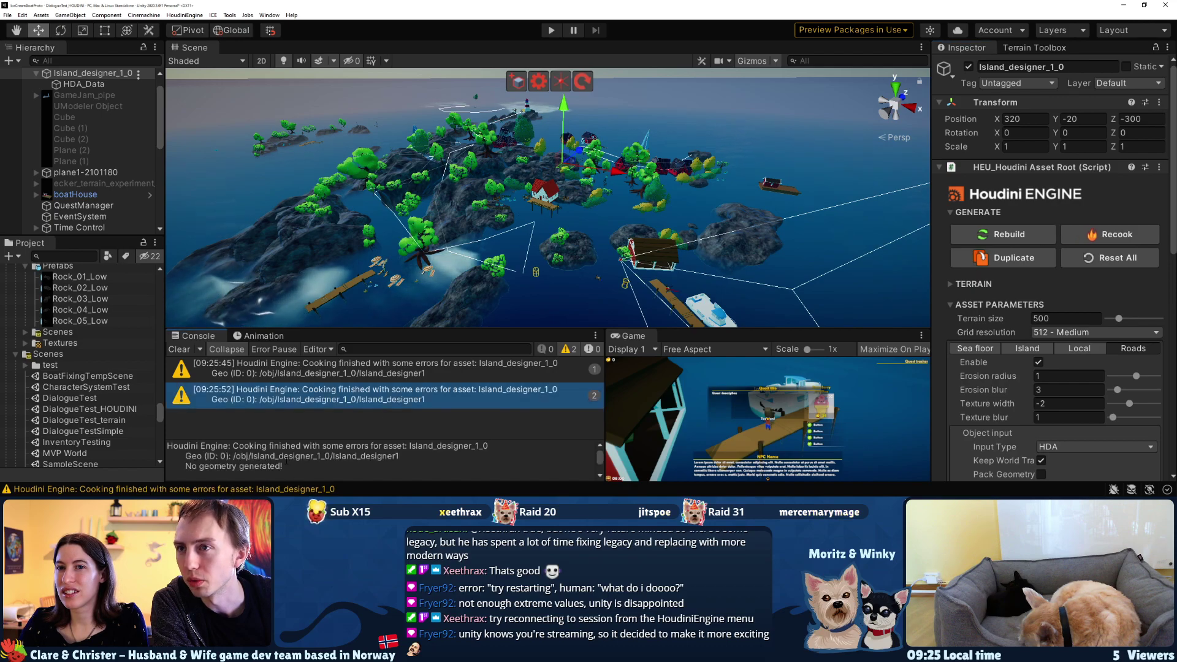
Review the asset's island input mesh and texture settings and try starting the erosion simulation
scroll(1059, 276, "down", 3)
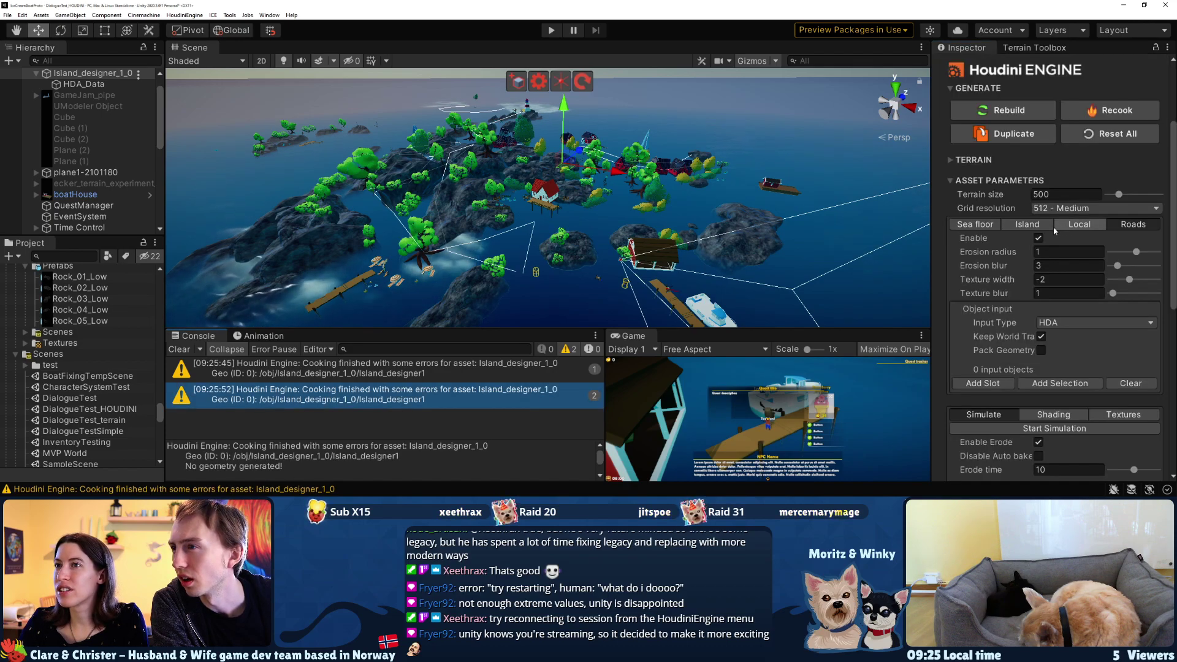
left_click(1042, 230)
scroll(1052, 294, "down", 3)
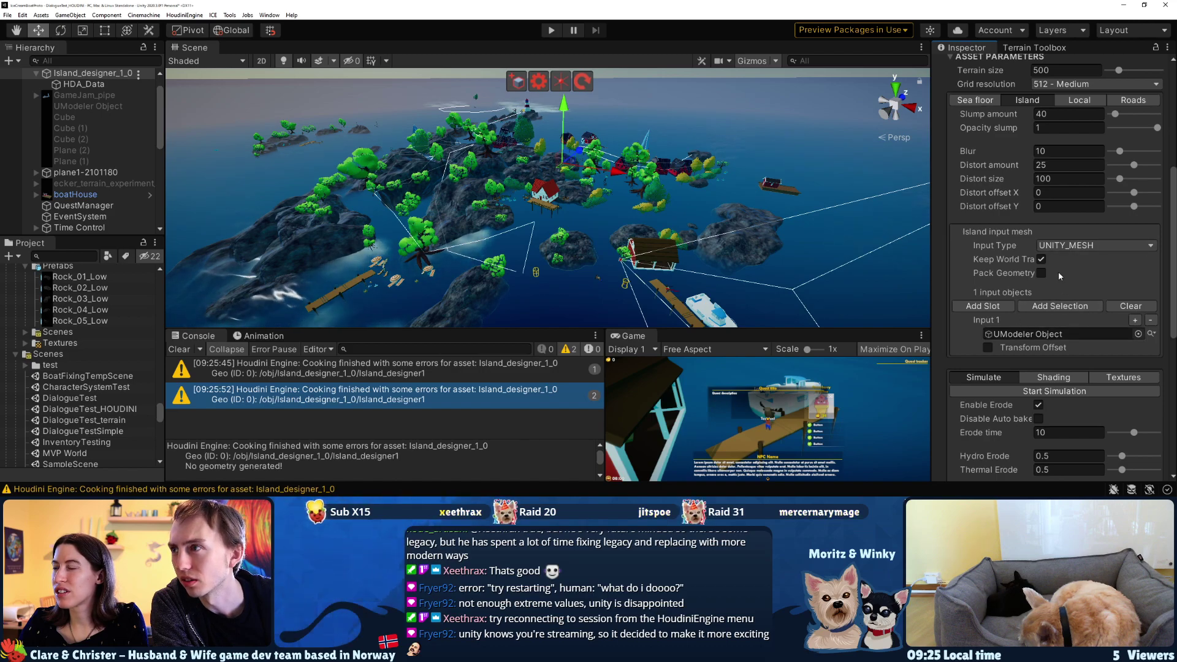
scroll(1075, 246, "up", 3)
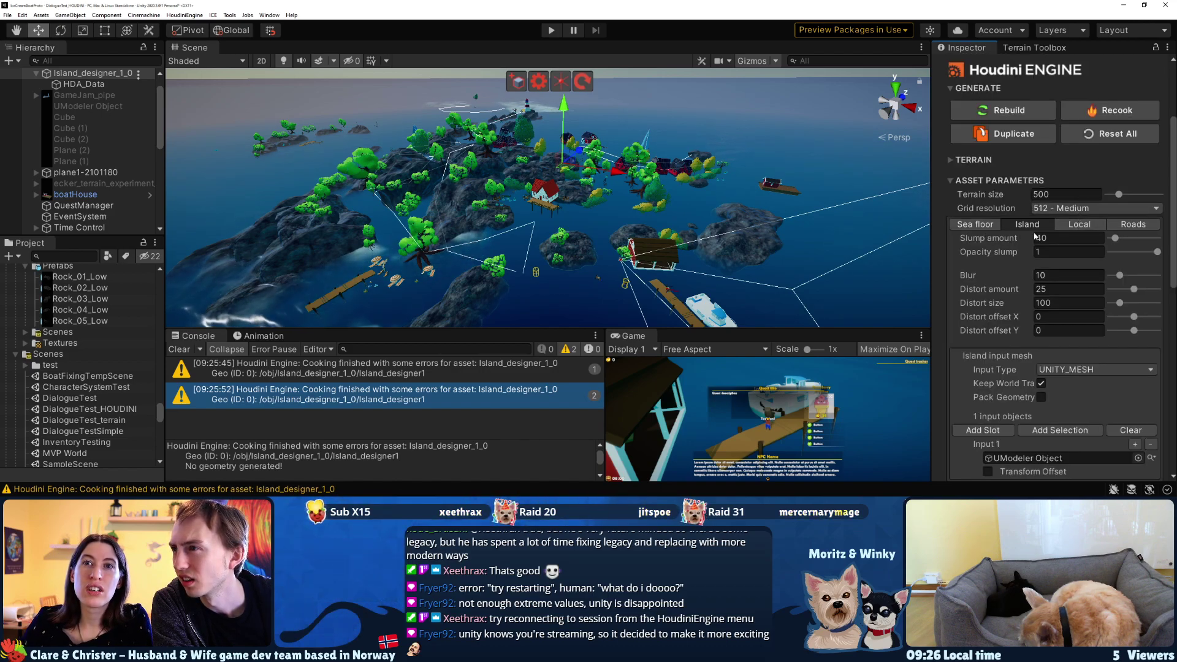
scroll(1052, 209, "down", 6)
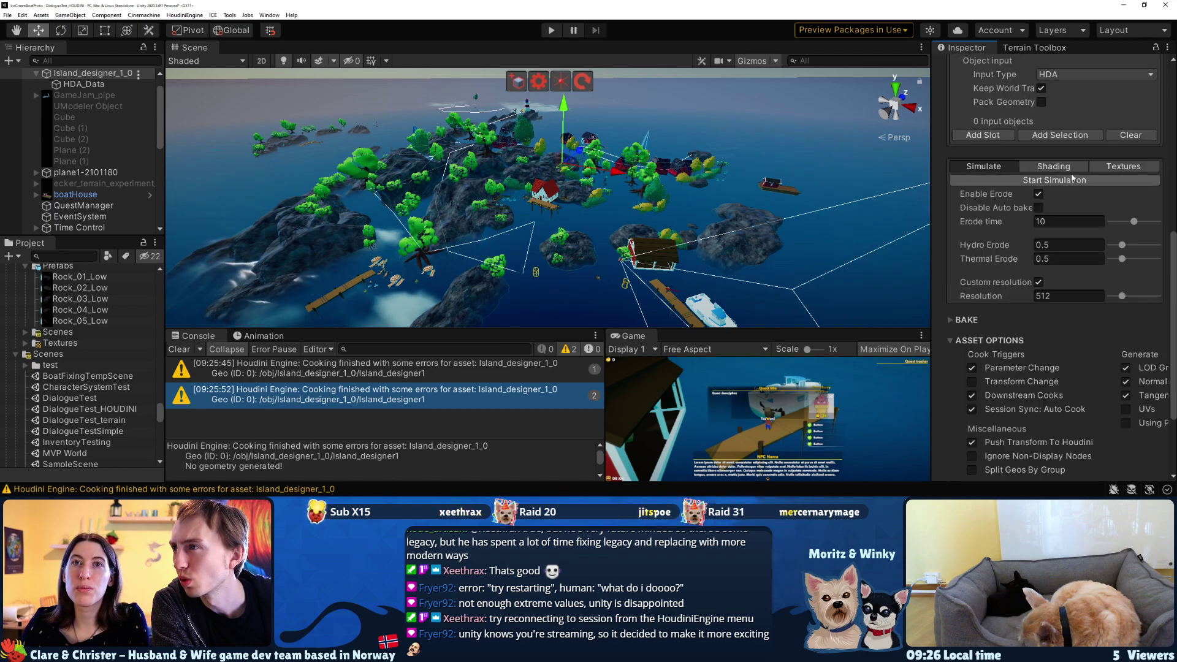
left_click(1073, 180)
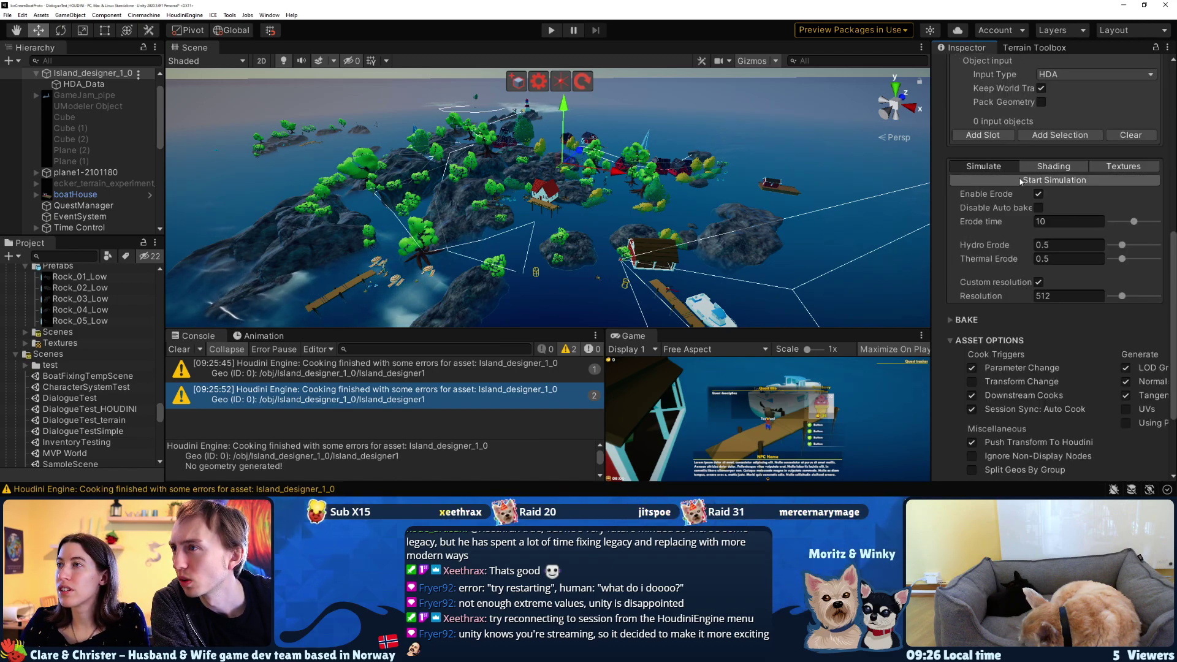
left_click(1110, 168)
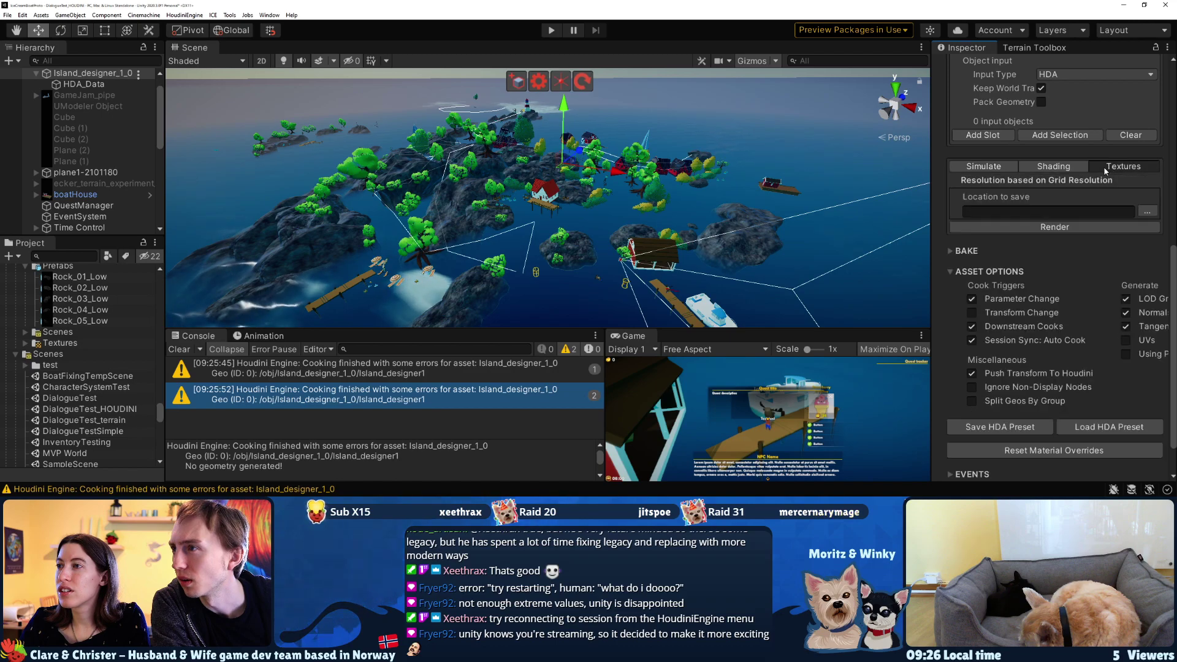
left_click(1002, 170)
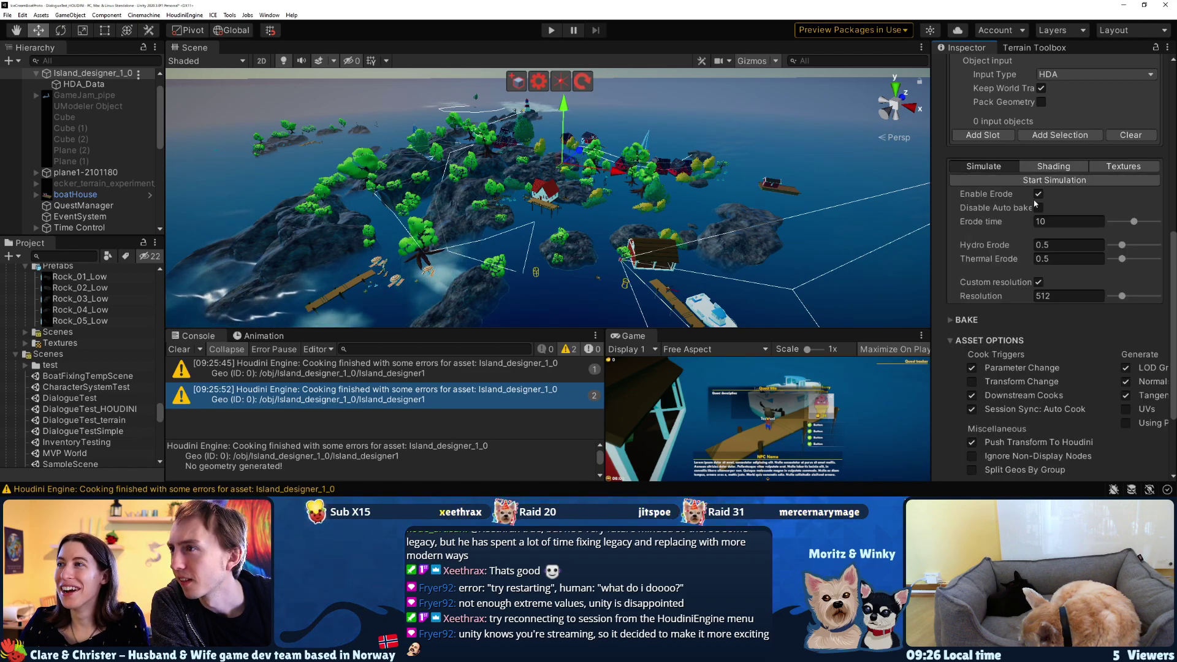
Turn off Enable Erode for the island and assign GameJam_pipe to a new slot in the Roads object input
left_click(1038, 195)
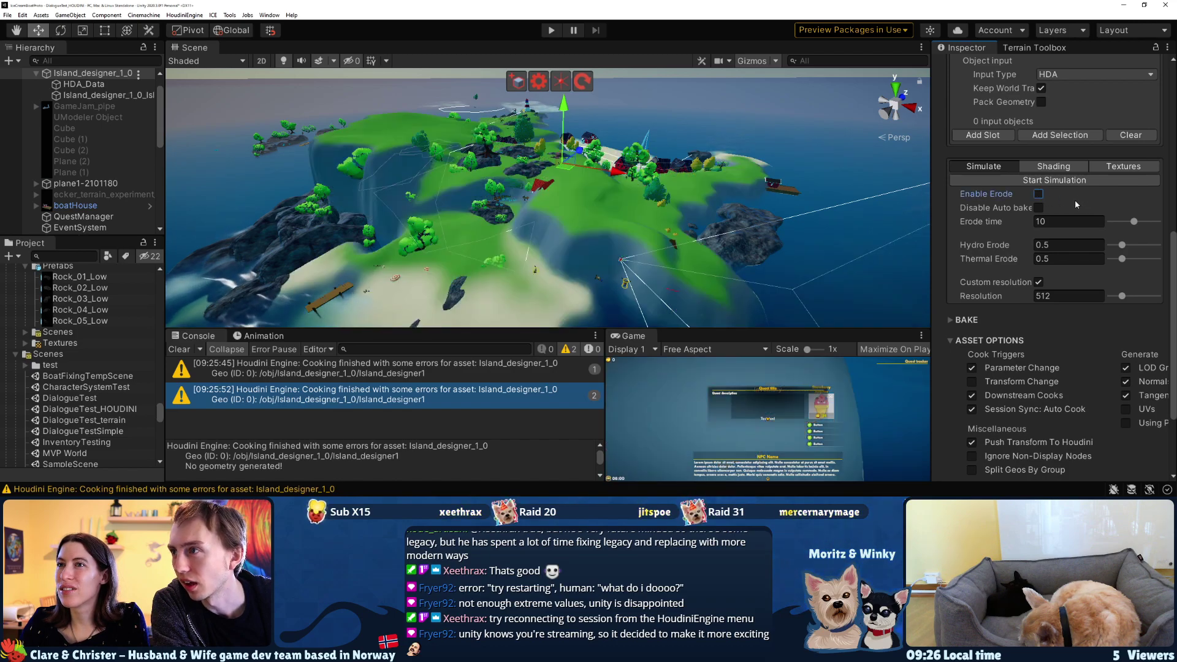
scroll(1076, 204, "up", 5)
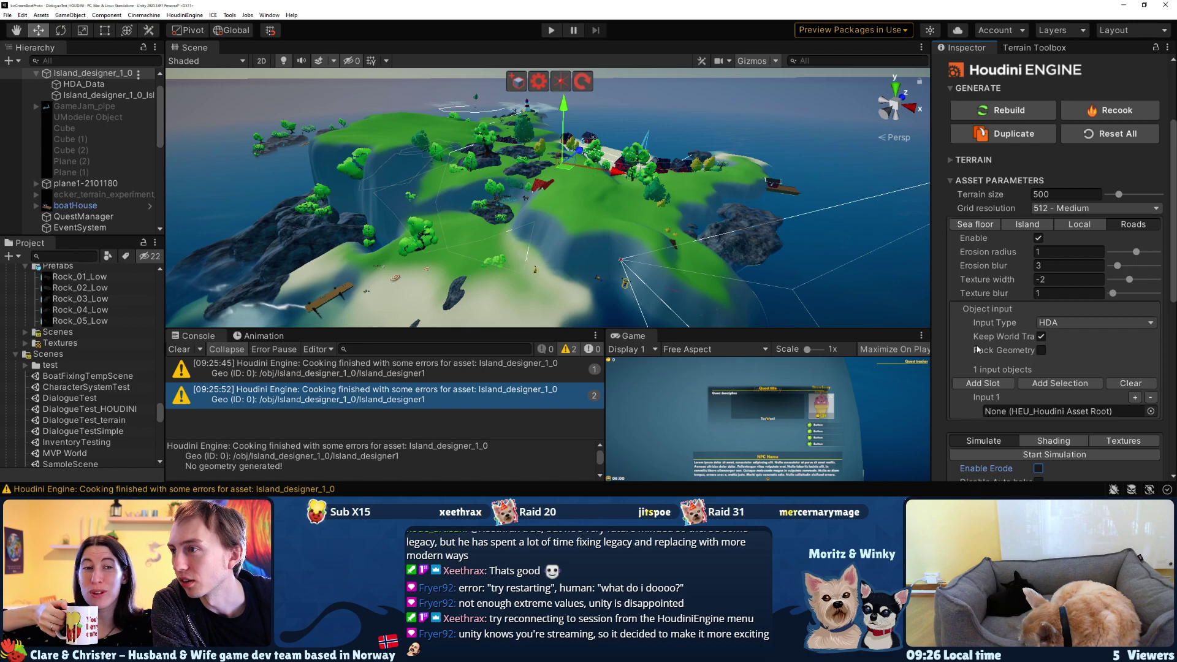
left_click_drag(73, 112, 1011, 417)
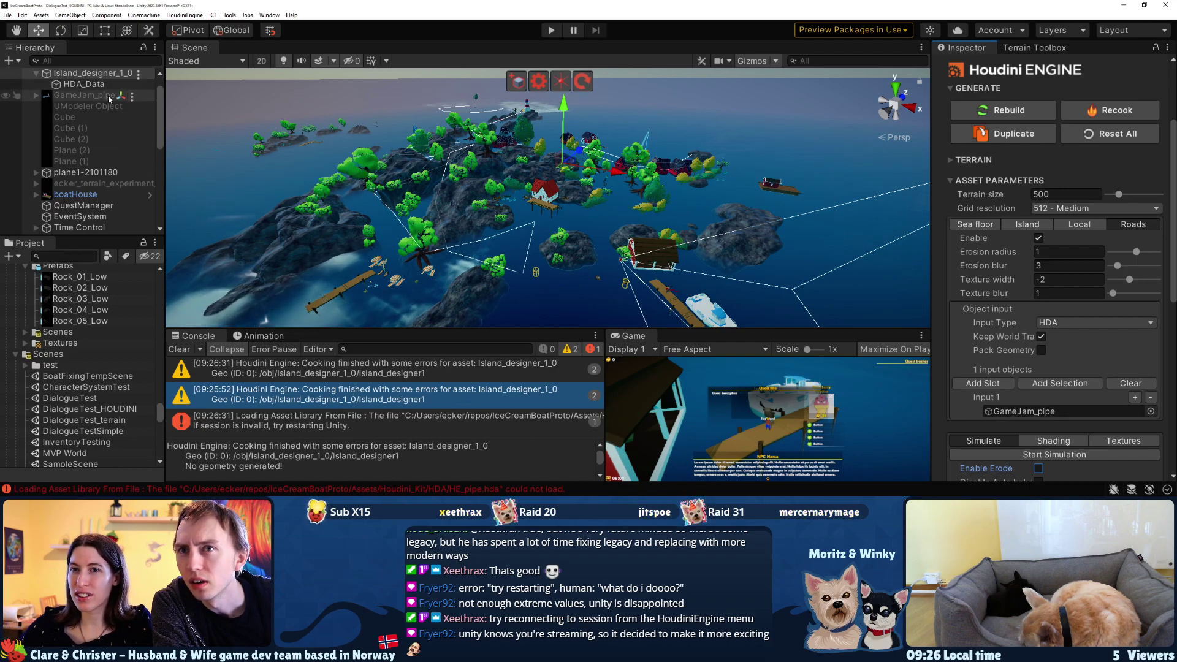
Try rebuilding the GameJam_pipe road asset
left_click(77, 95)
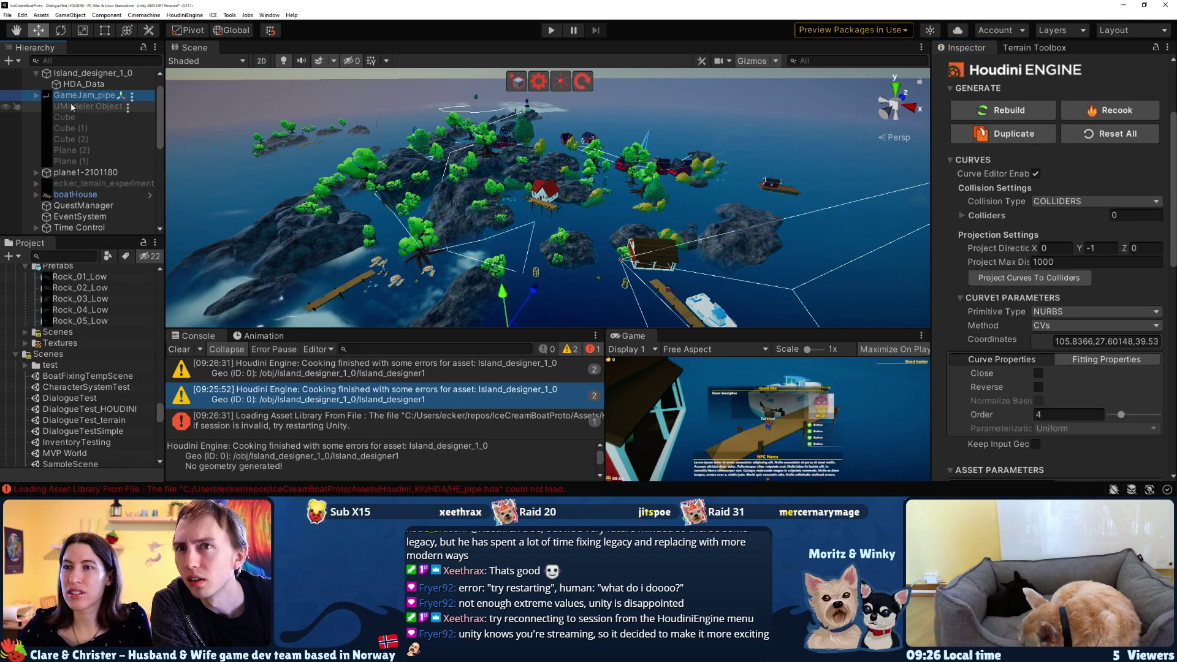
left_click(1009, 112)
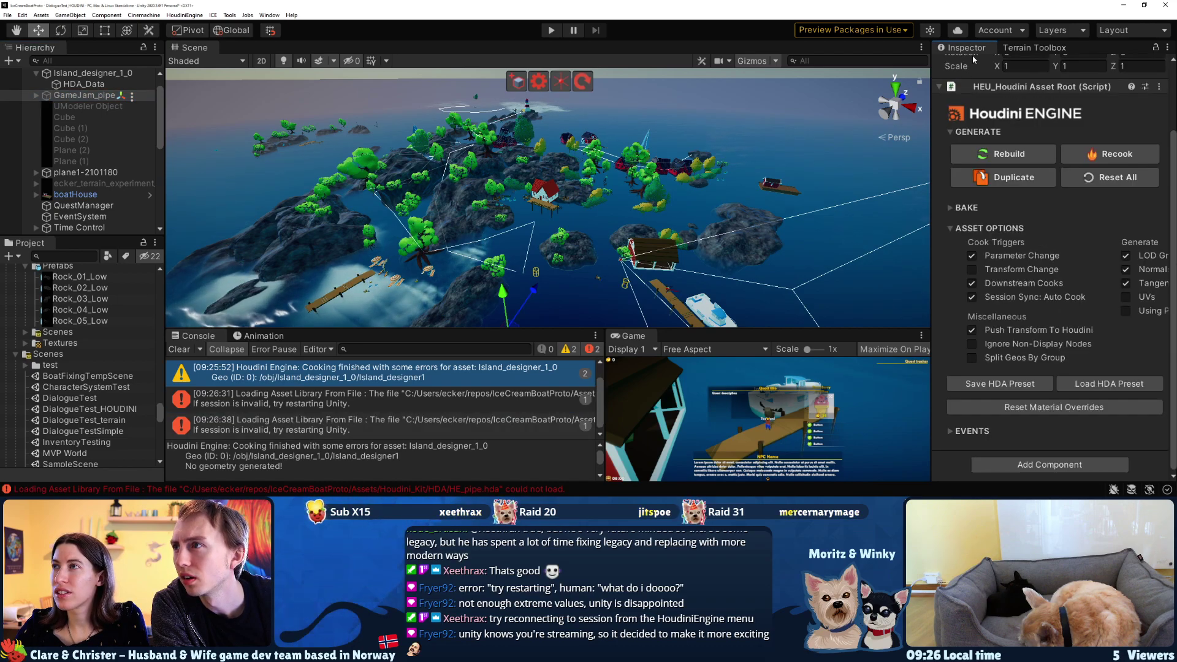
Try rebuilding and recooking the GameJam_pipe road asset again
scroll(979, 78, "up", 3)
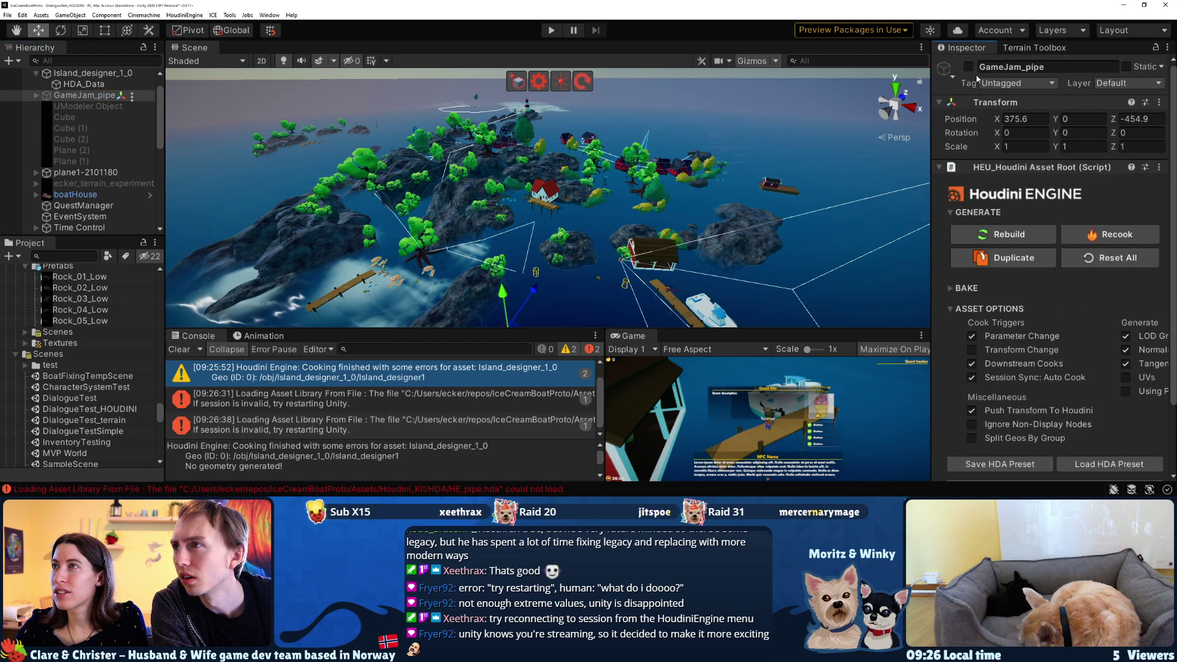
left_click(1009, 234)
left_click(1093, 245)
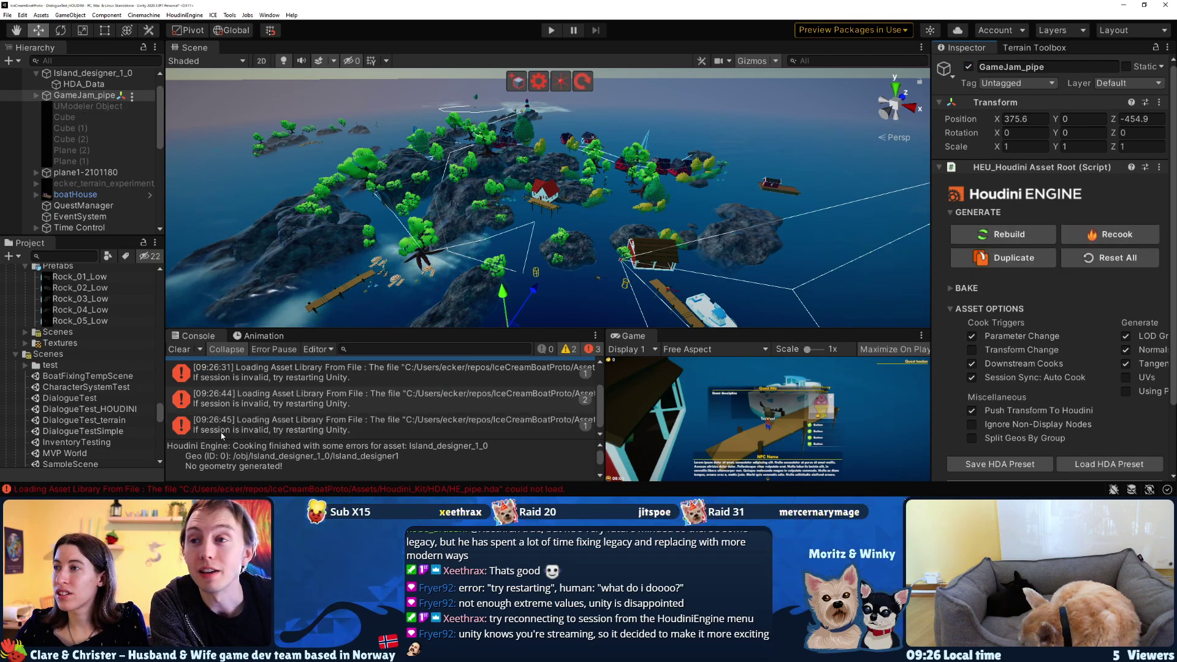
Find the Road_designer asset in the project's _hda folder and instantiate it in the scene
scroll(35, 359, "up", 15)
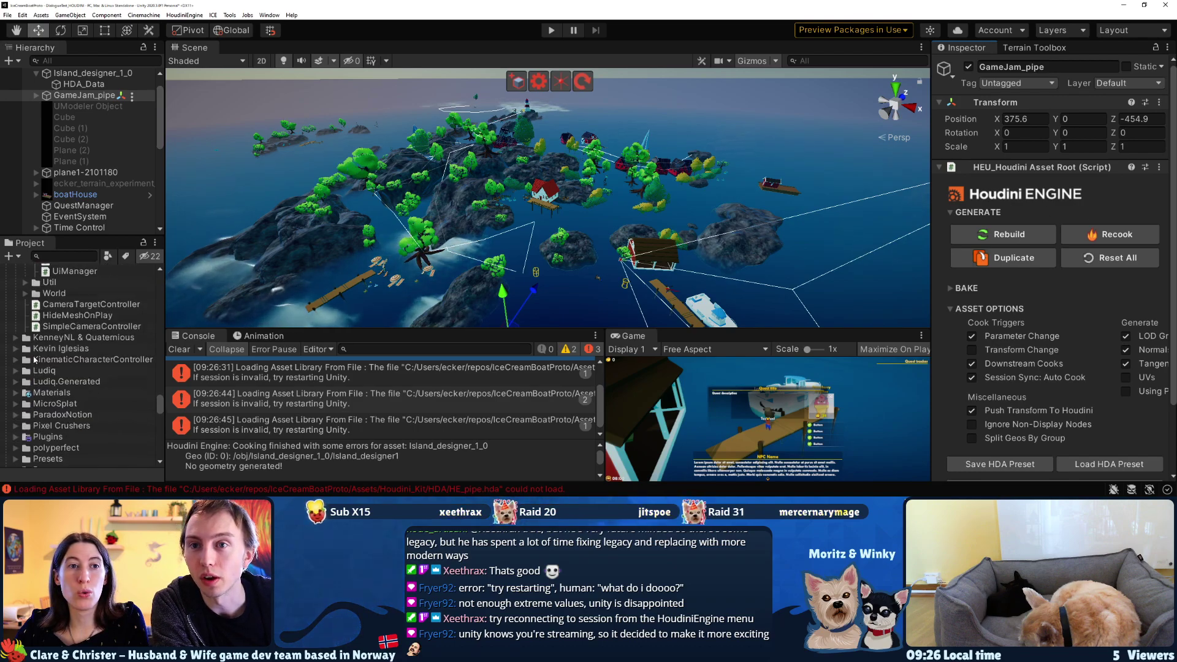
scroll(35, 360, "up", 15)
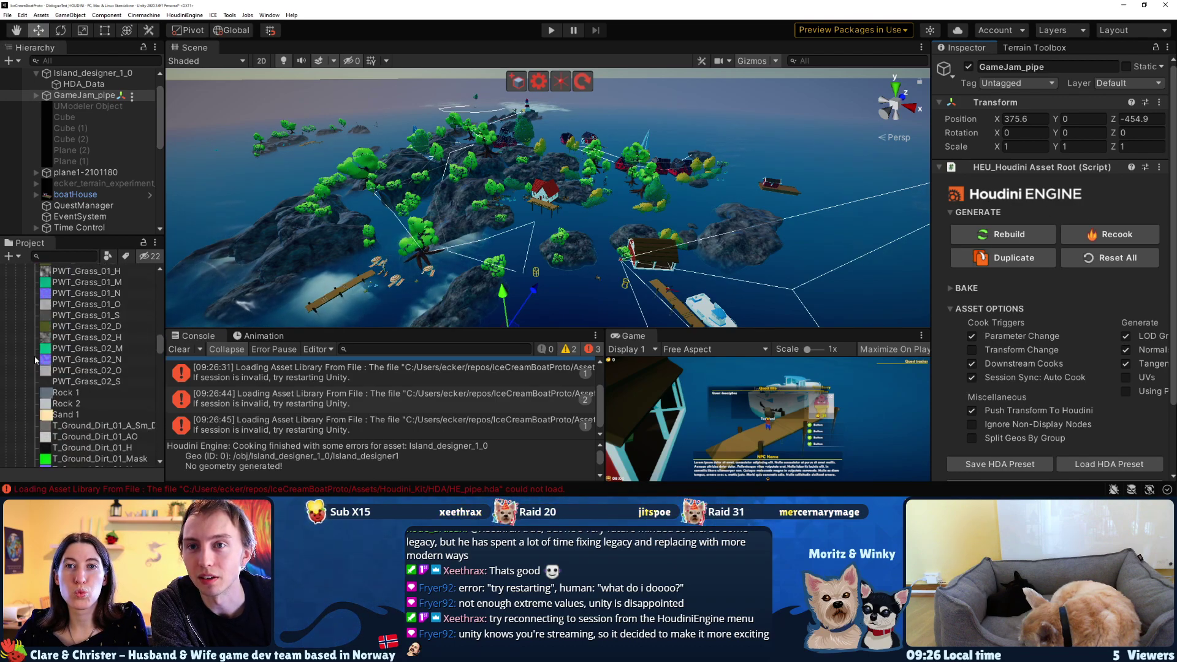
scroll(59, 343, "up", 15)
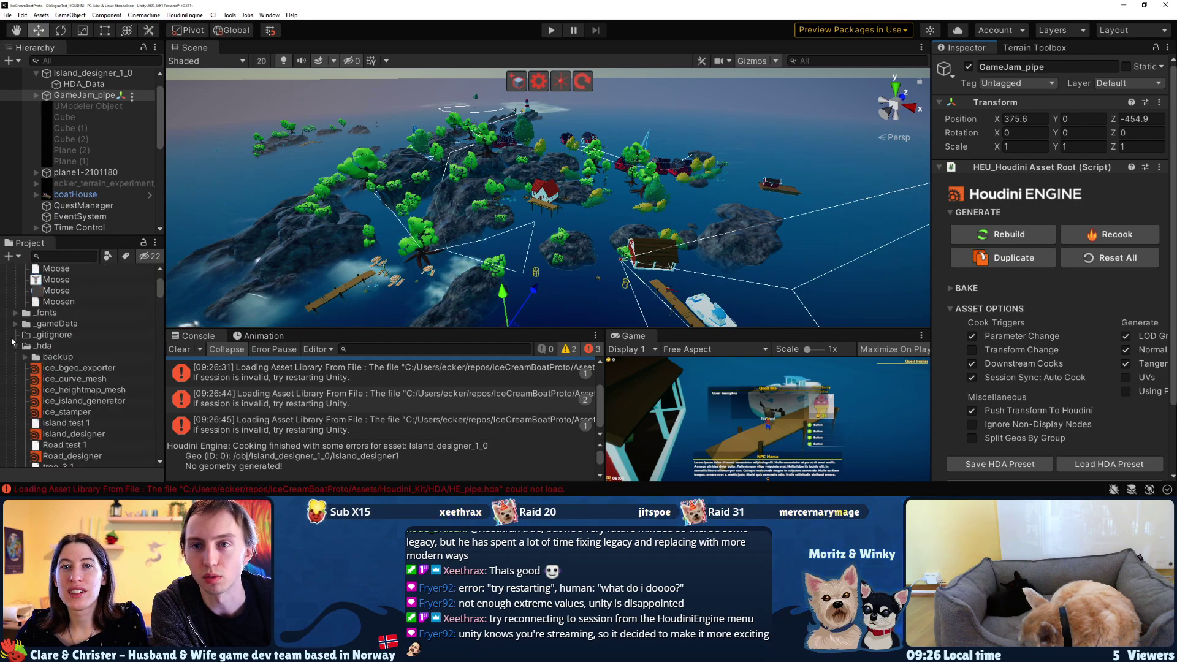
scroll(53, 371, "up", 4)
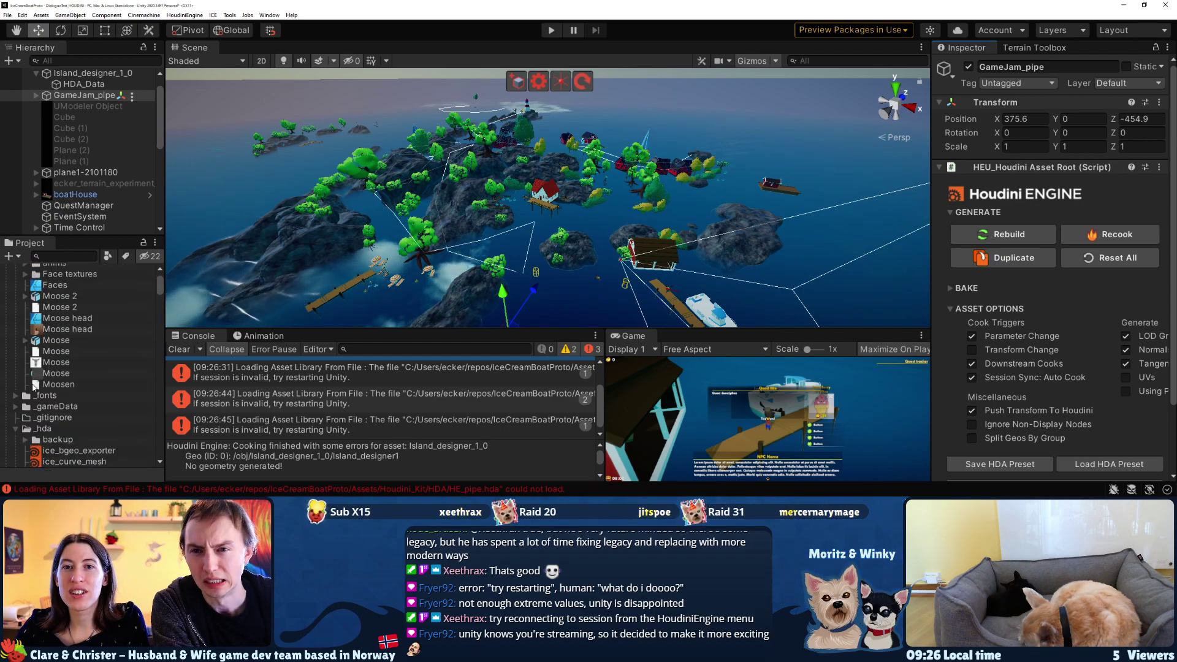
scroll(37, 417, "down", 3)
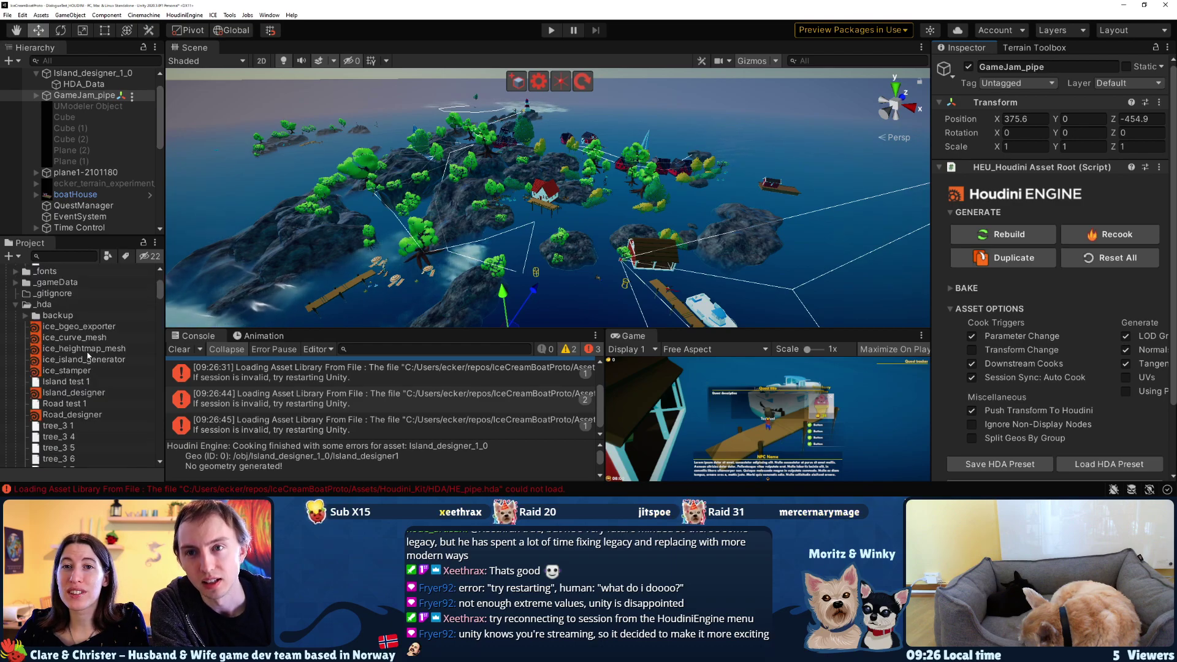
scroll(76, 352, "down", 2)
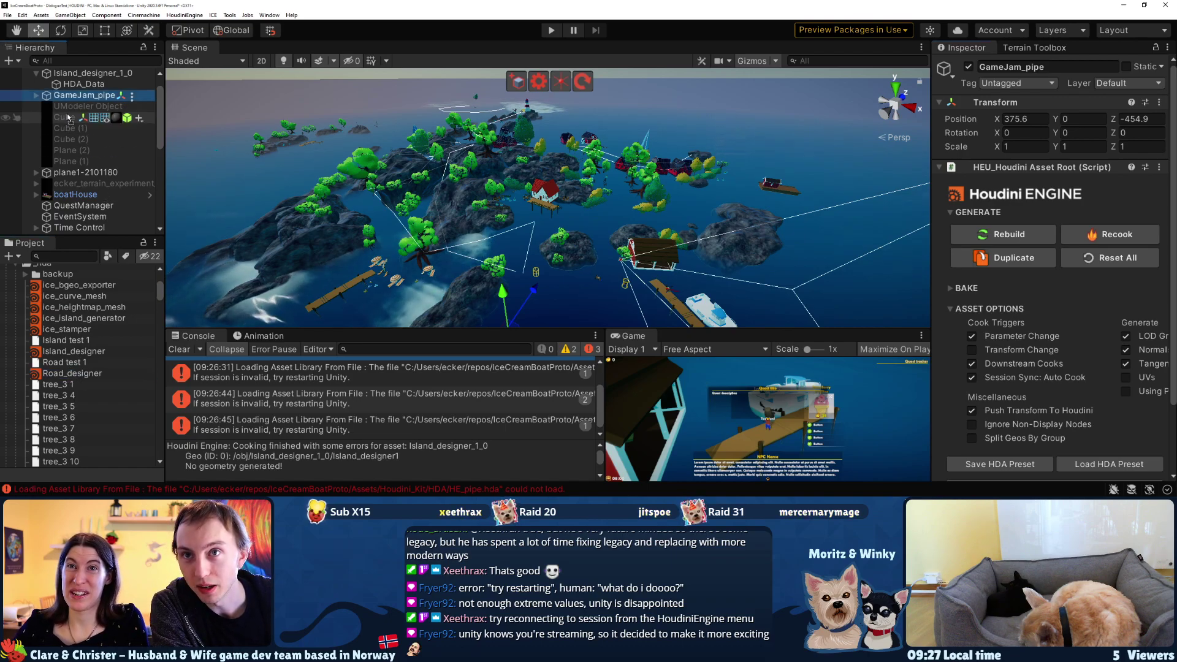
left_click(57, 132)
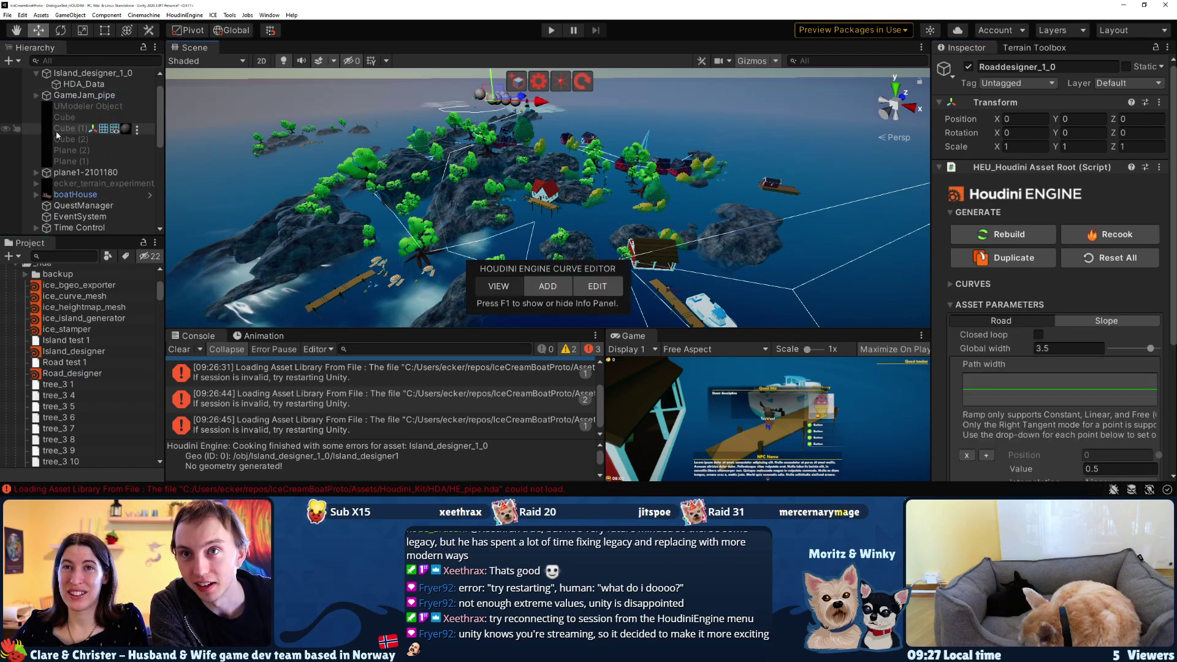
Reorder the new road designer object in the scene hierarchy to sit directly below UModeler Object
scroll(56, 132, "down", 10)
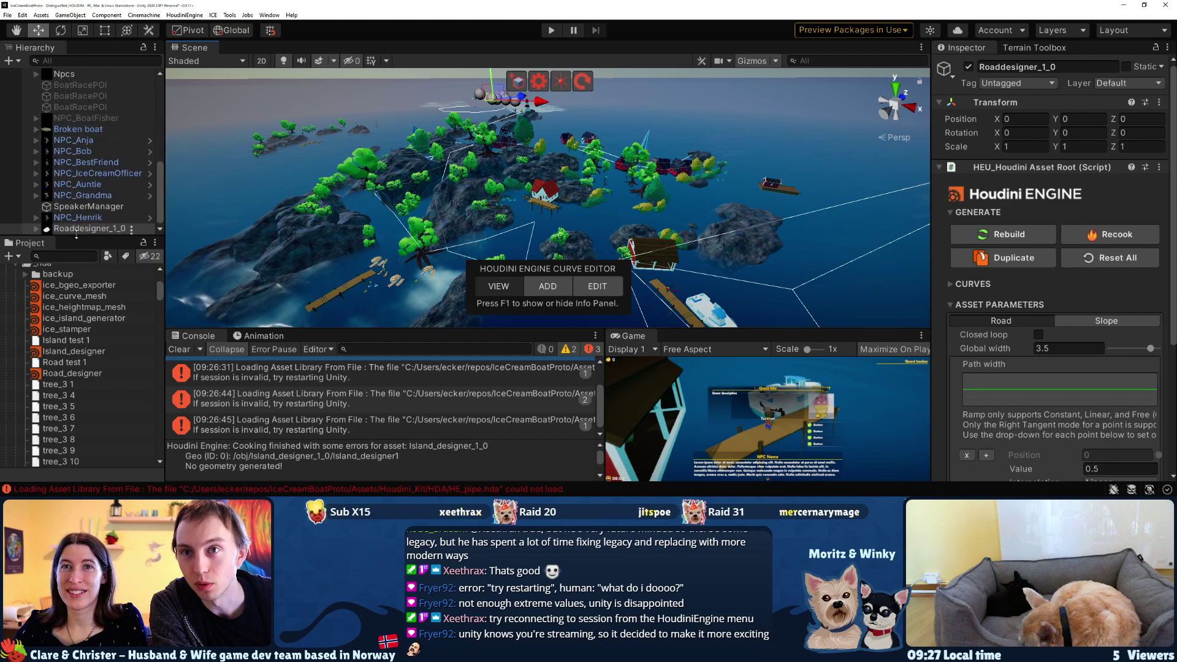
scroll(84, 198, "up", 10)
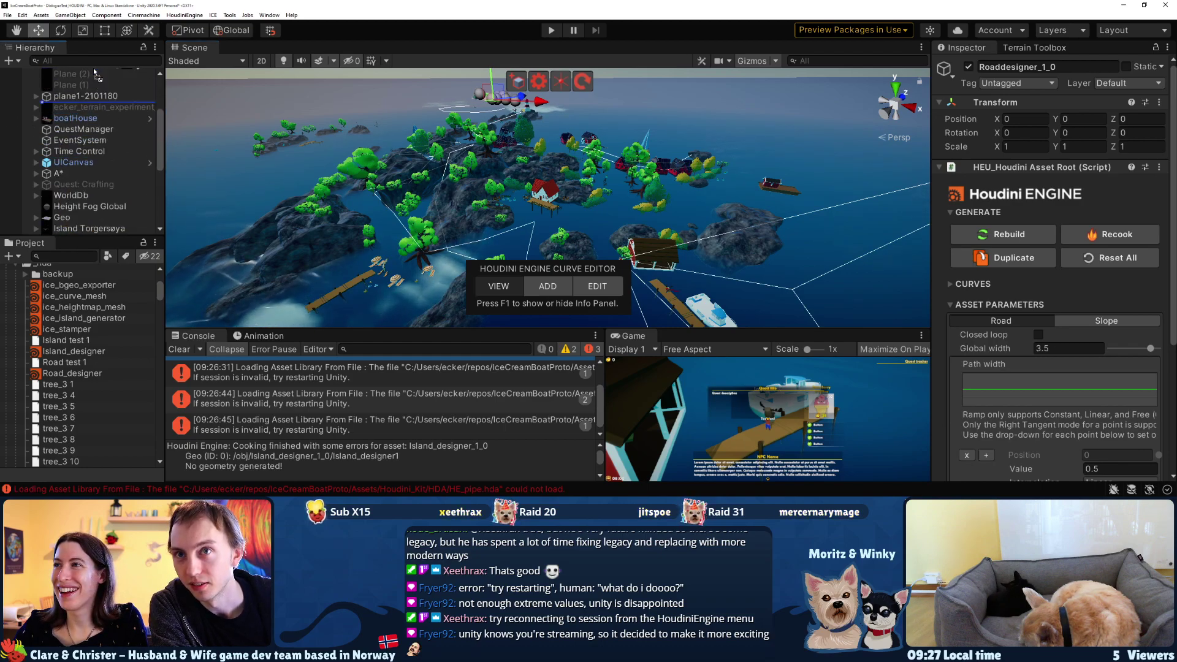
left_click_drag(95, 75, 74, 136)
Move Roaddesigner_1_0 to about X 65, Y -362 and try the Edit and View modes of its curve editor
right_click_drag(802, 189, 500, 111)
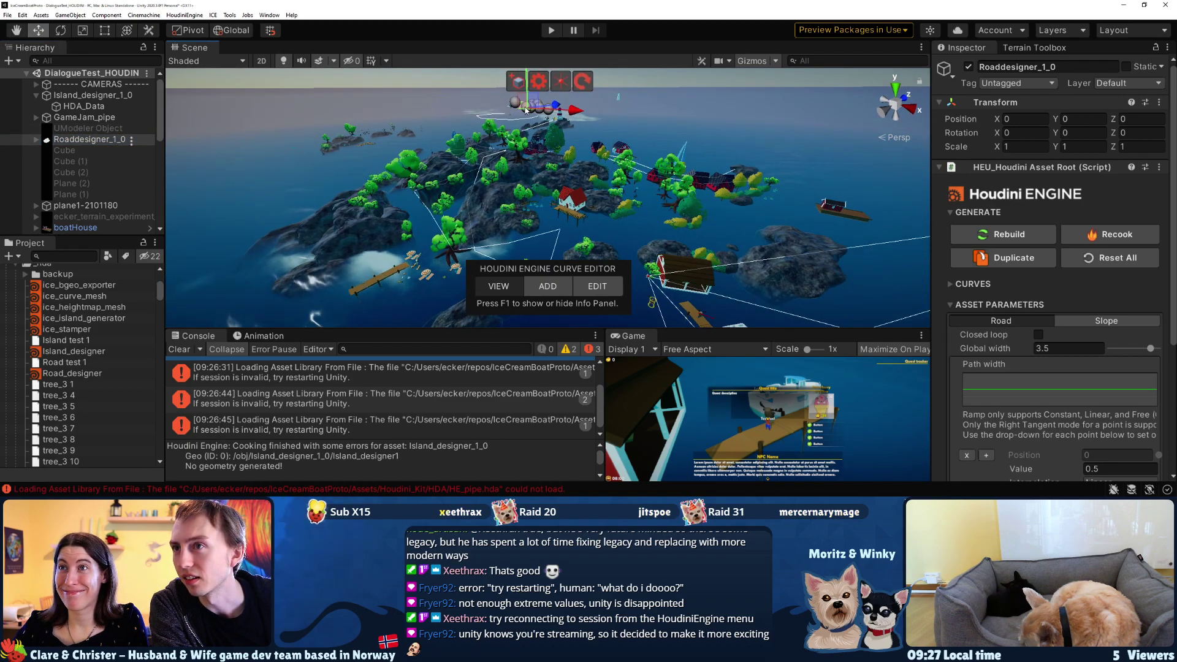
left_click_drag(531, 112, 554, 243)
left_click(607, 289)
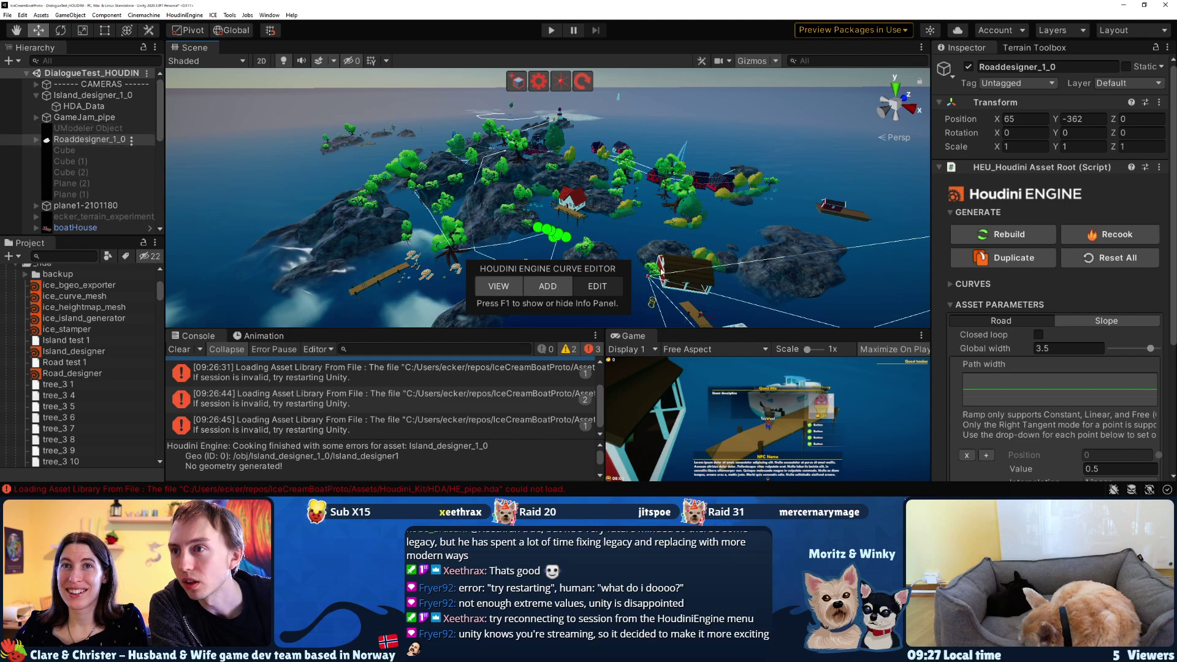
left_click(495, 289)
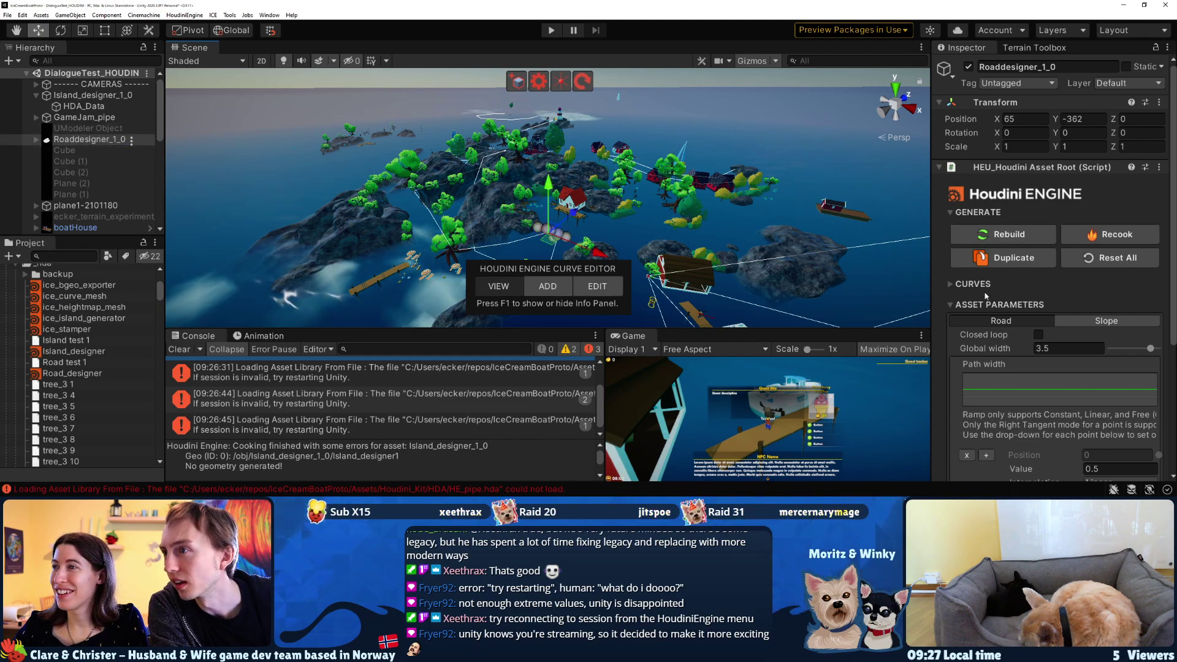
Deactivate the GameJam_pipe object
left_click(108, 118)
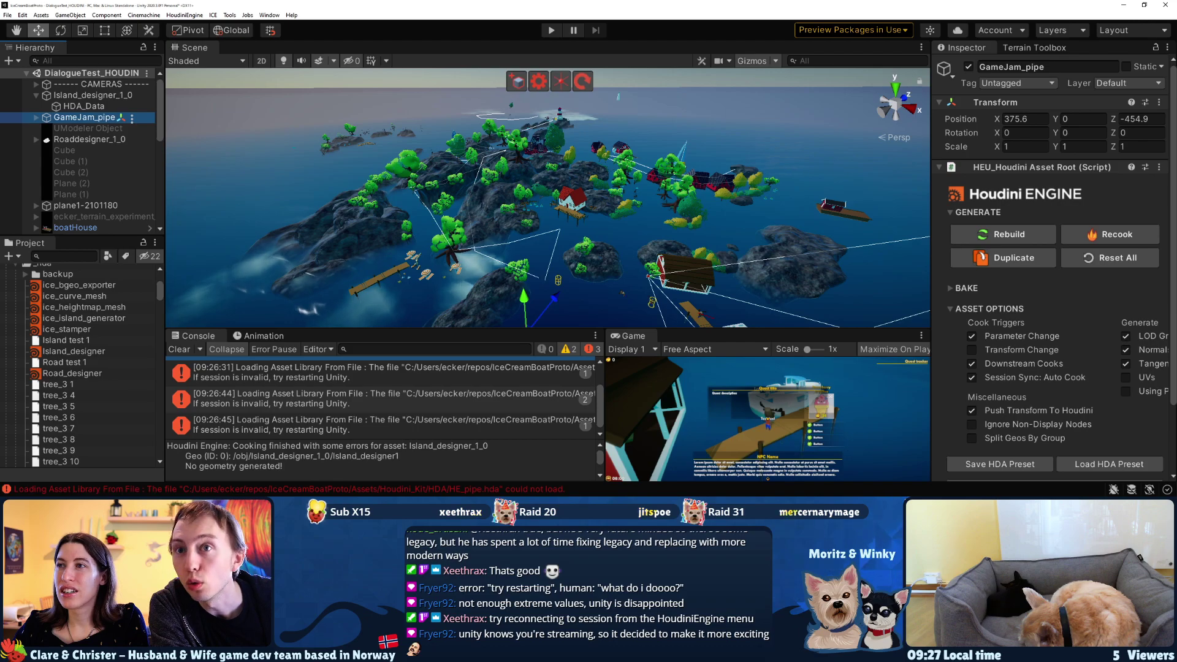
left_click(968, 66)
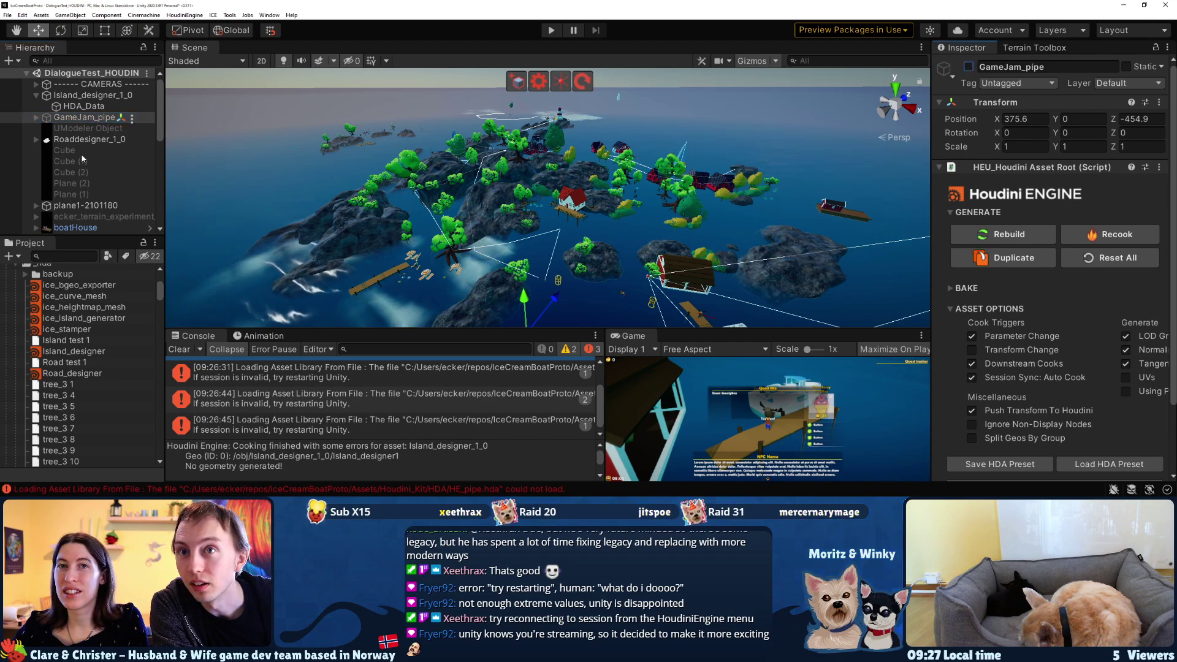
Load the preset Road test 1.heupreset onto Roaddesigner_1_0, continuing despite the asset name mismatch
left_click(66, 140)
scroll(1035, 289, "down", 3)
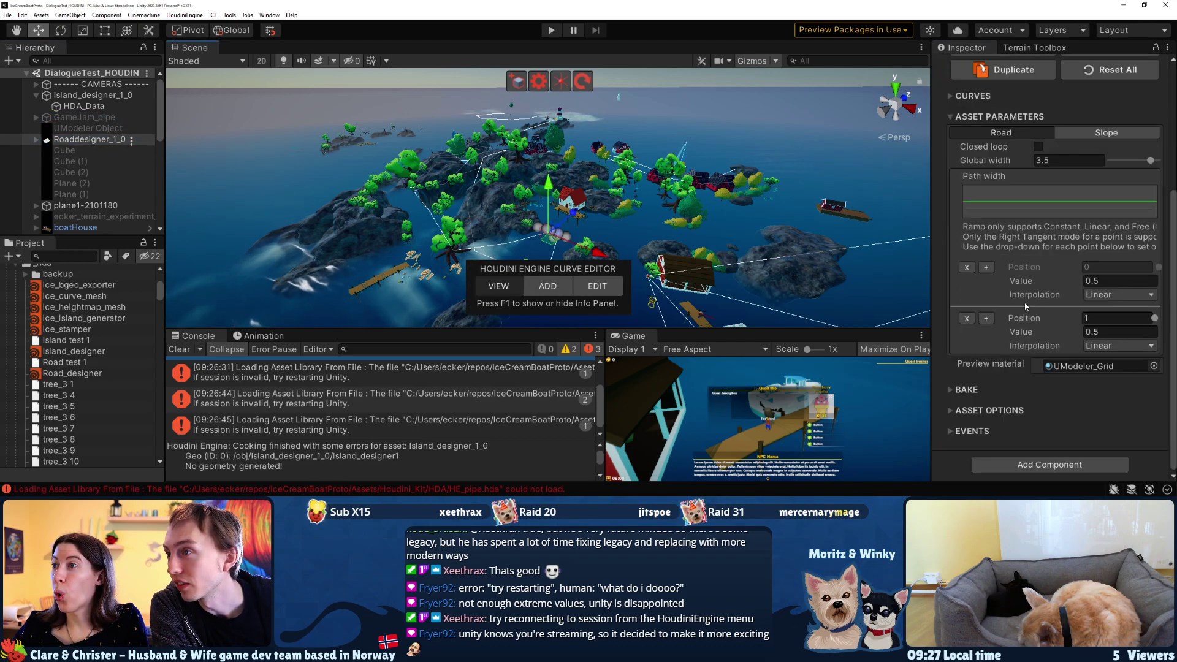
left_click(949, 411)
scroll(1042, 399, "down", 3)
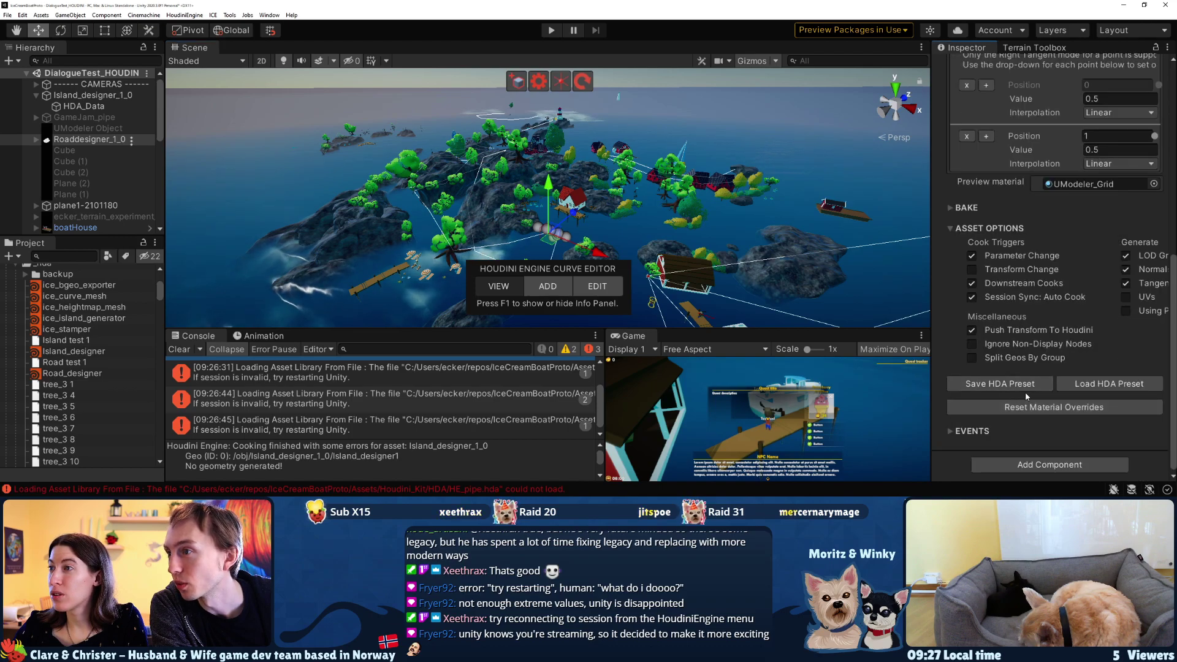
left_click(1101, 390)
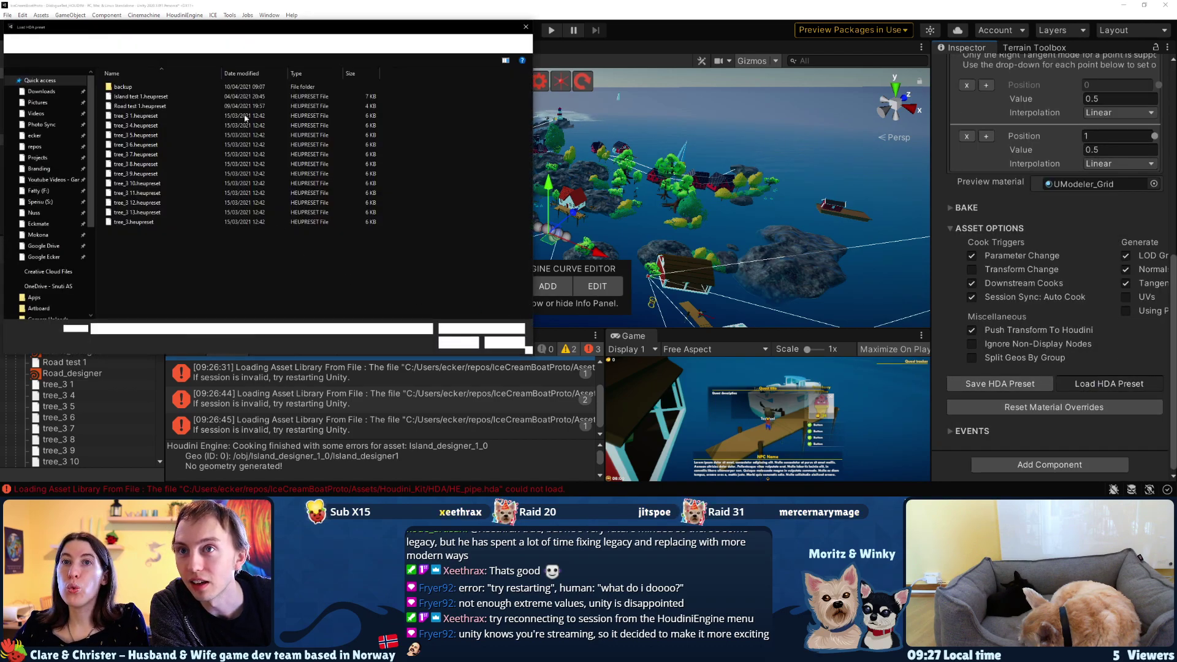
left_click(141, 106)
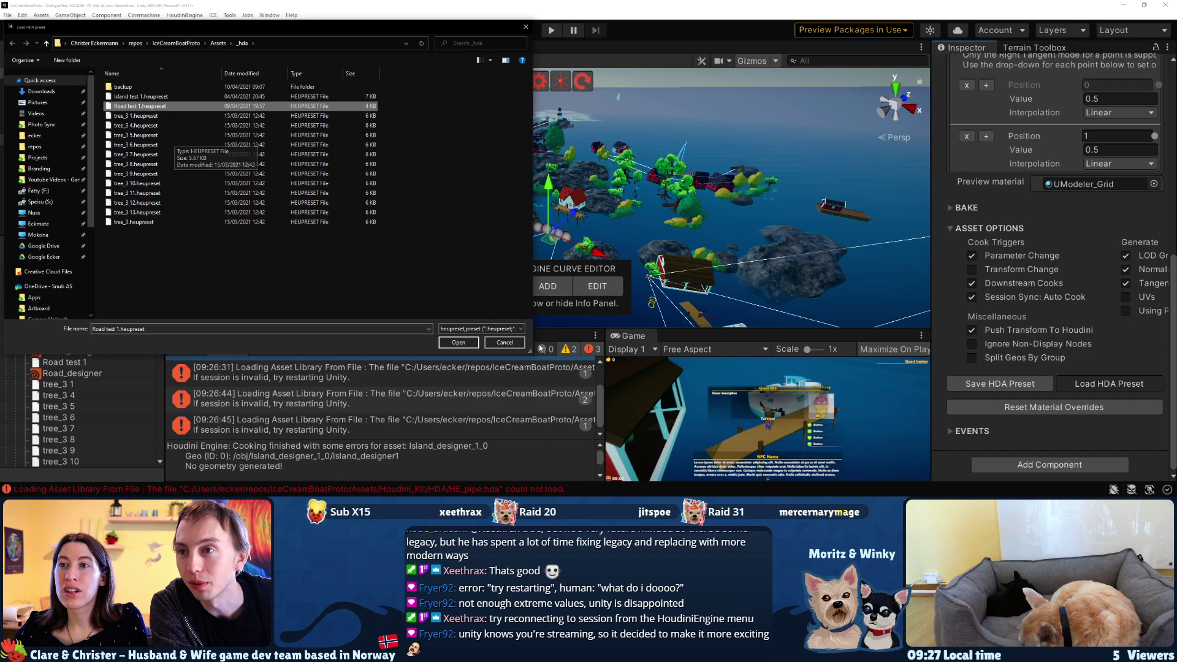
left_click(452, 343)
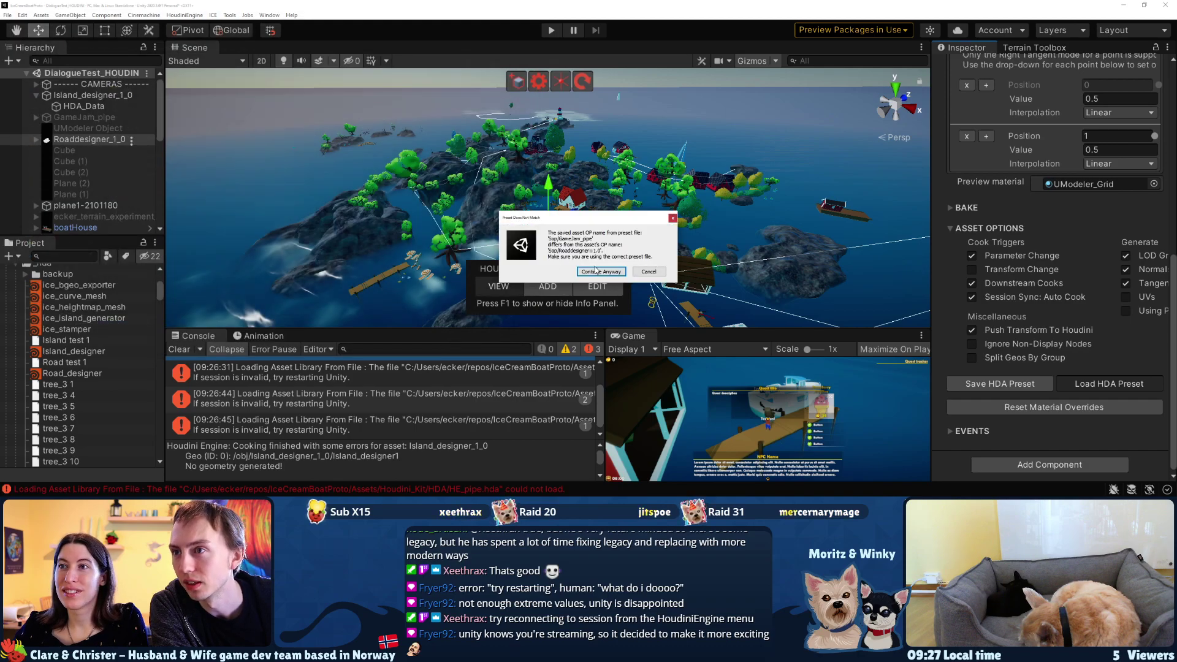
left_click(600, 272)
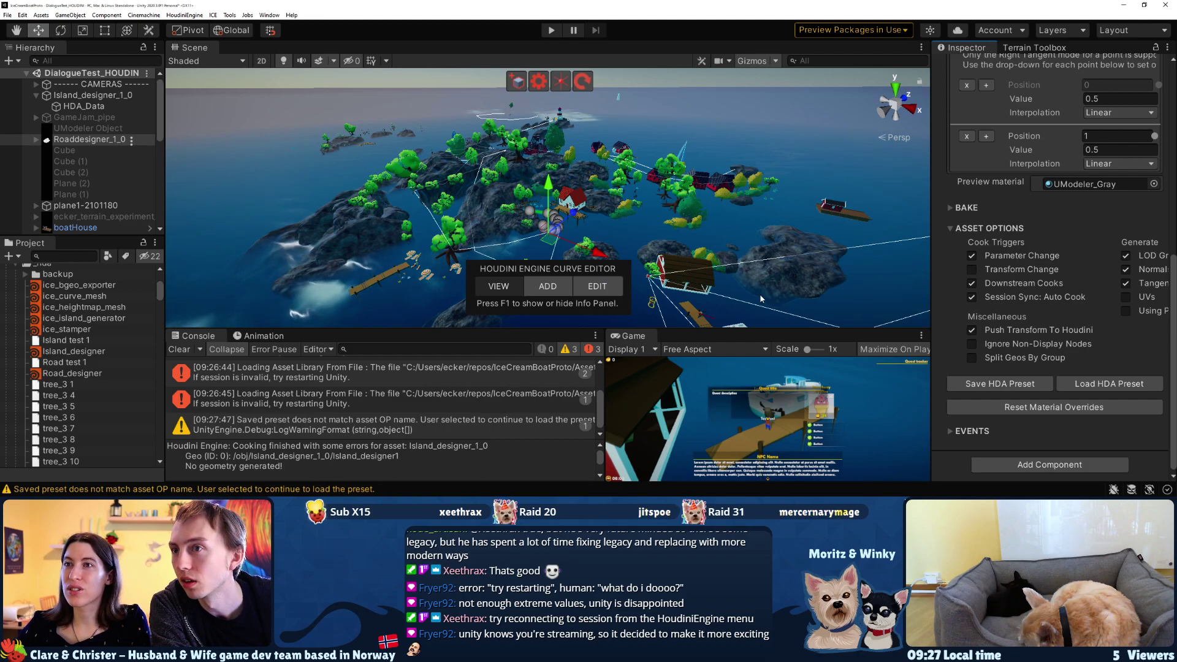
Set the Y position of Roaddesigner_1_0 to 0
scroll(1070, 243, "up", 10)
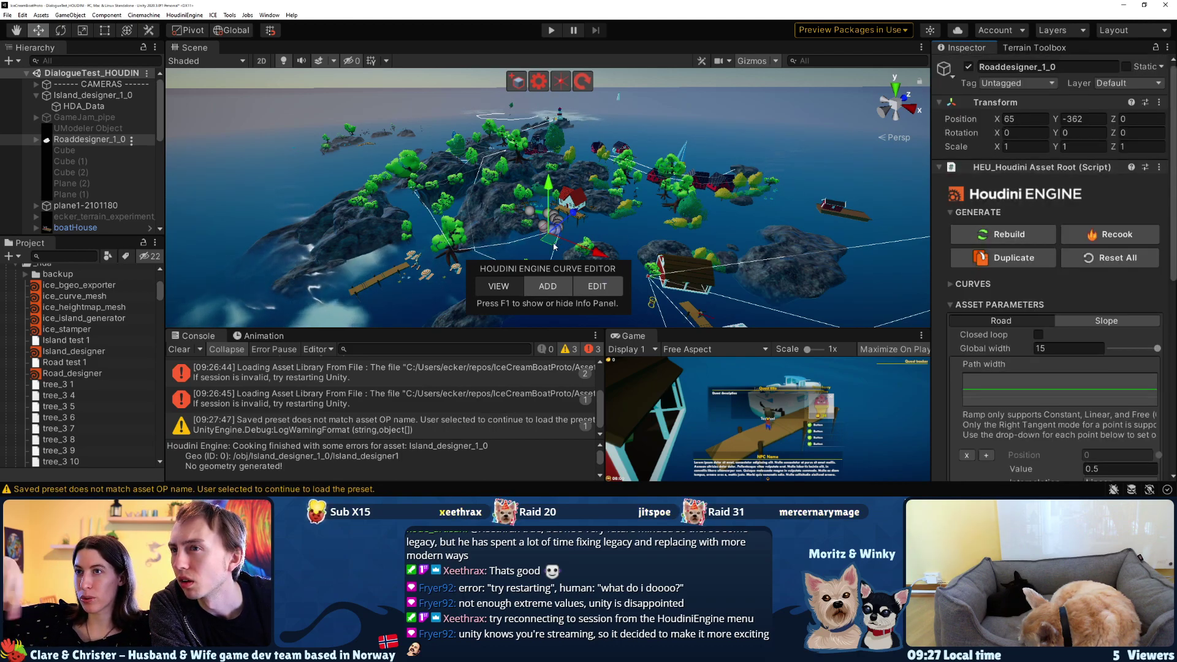
left_click_drag(551, 242, 616, 243, "alt")
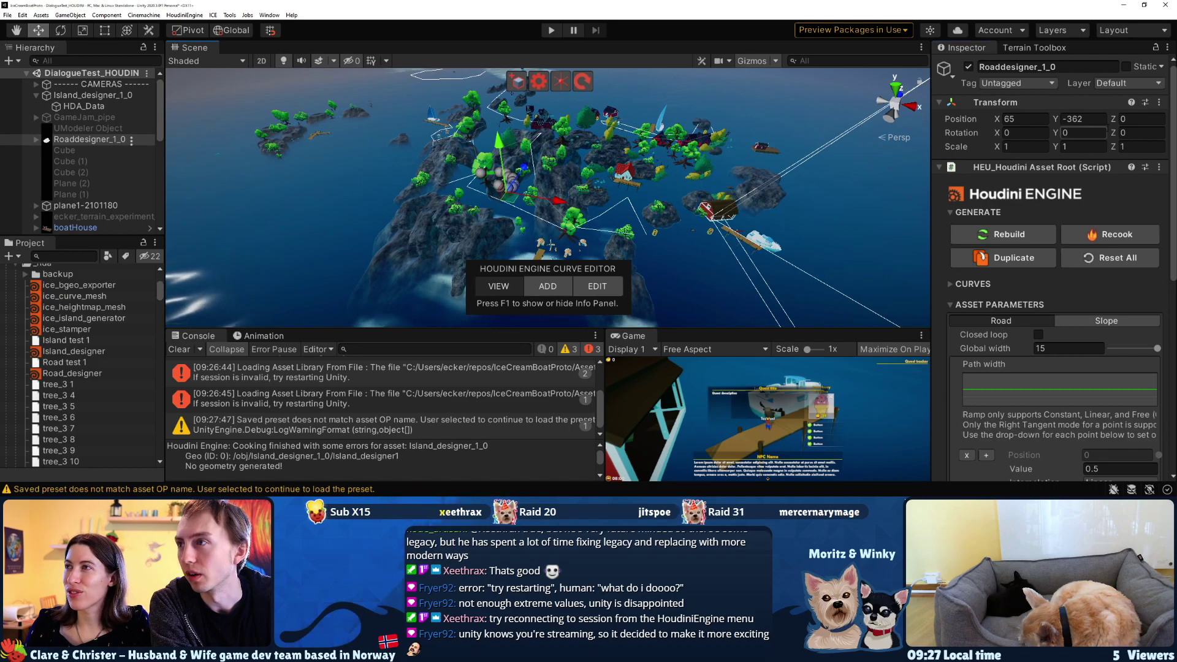
left_click(1070, 119)
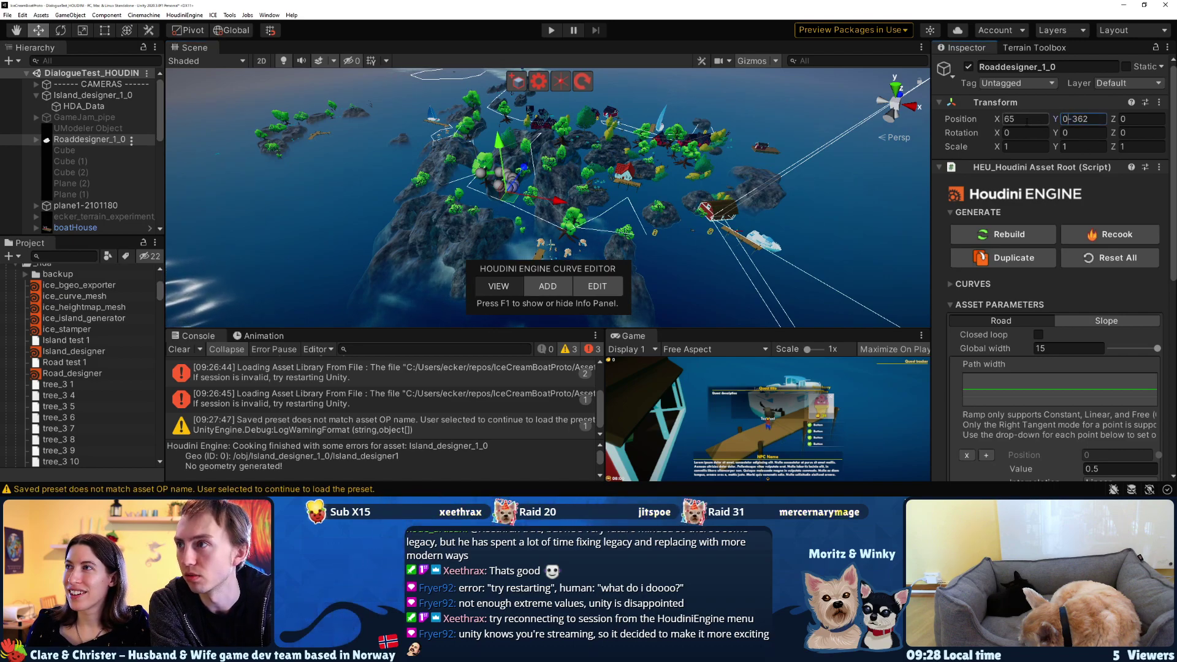
type("0")
key("Delete")
key("Delete")
key("Delete")
key("Delete")
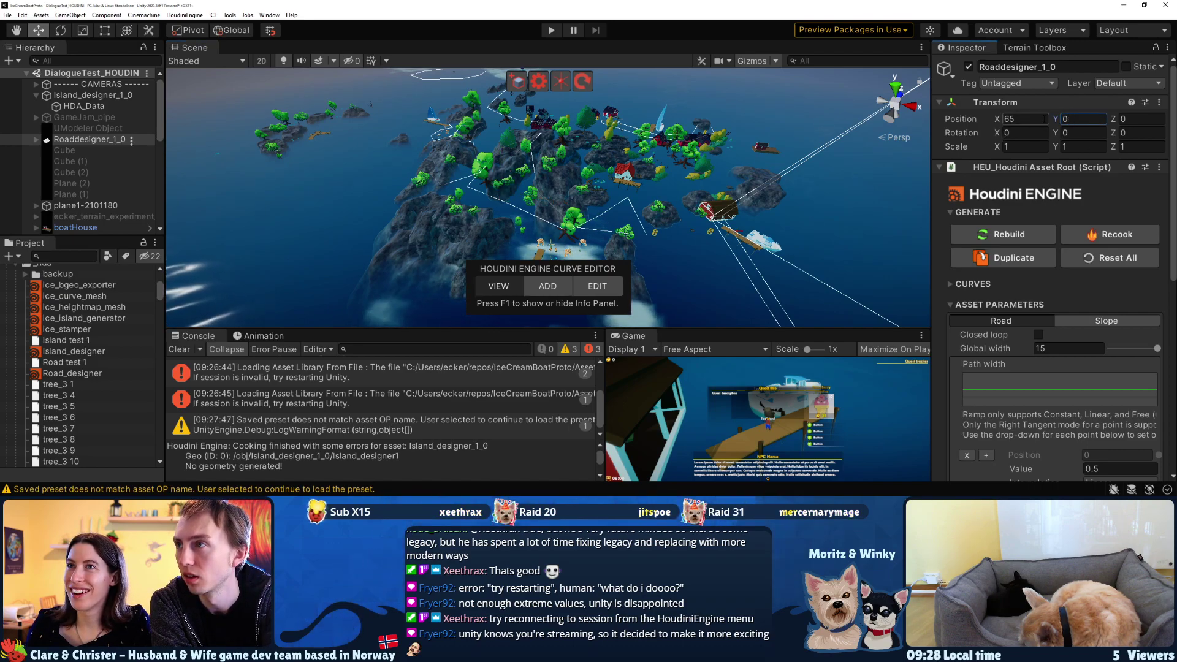
key("Return")
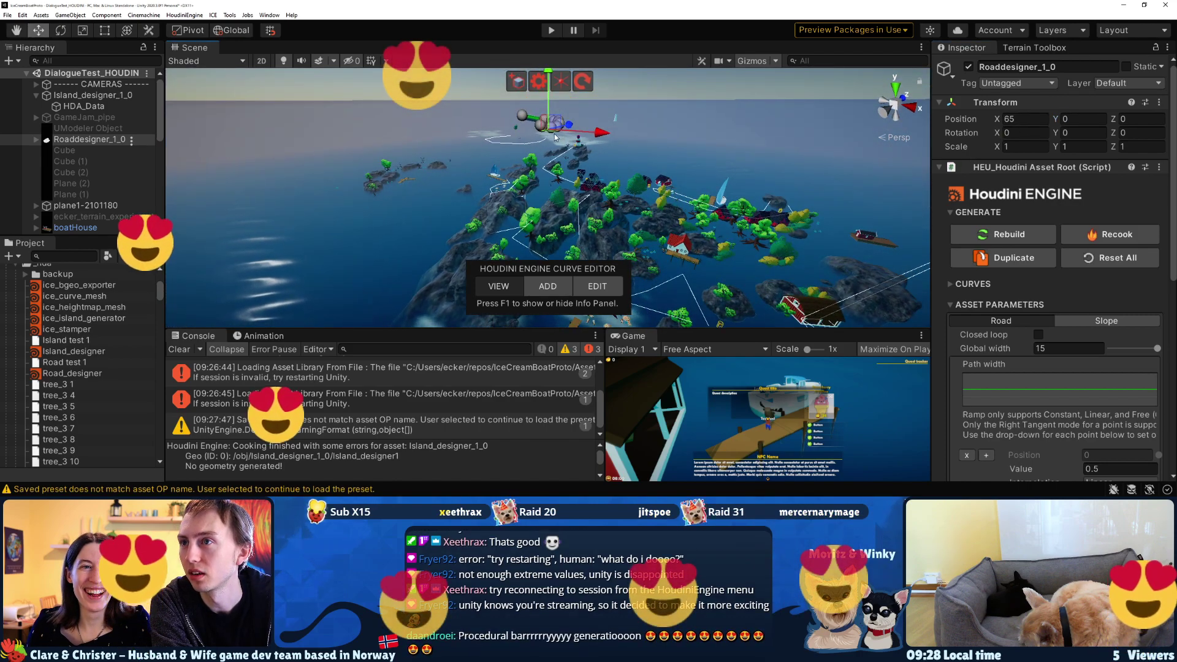
Move Roaddesigner_1_0 to about Y -33, Z 398, and reset its transform
left_click_drag(548, 136, 596, 129)
mouse_move(606, 134)
right_mouse_down()
mouse_move(623, 142)
mouse_move(598, 173)
mouse_move(606, 140)
right_mouse_up()
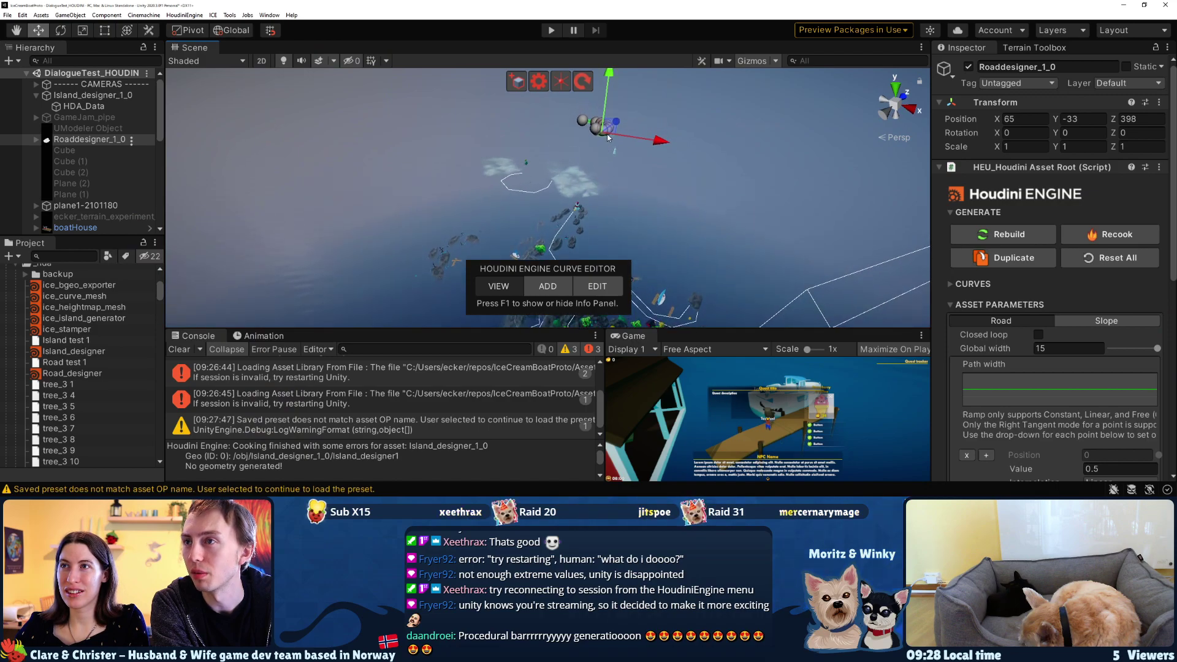
left_click(1158, 102)
left_click(1104, 114)
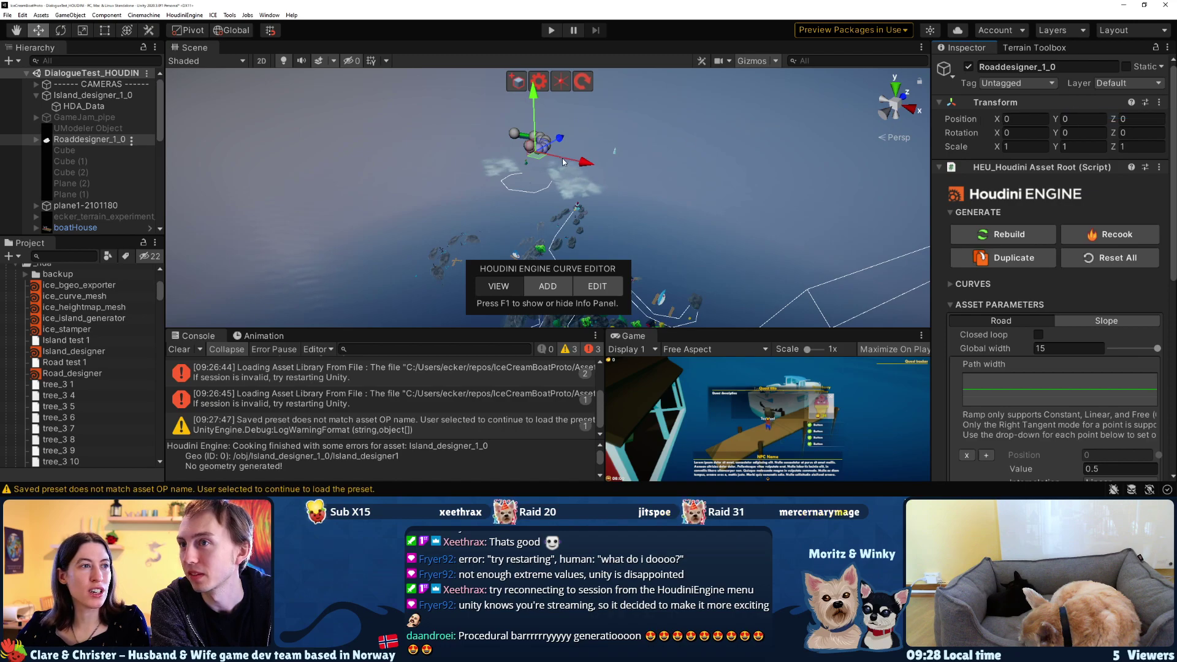
Move Roaddesigner_1_0 over the main island to about X 387.8, Y 0, Z -449.2
right_click_drag(640, 315, 671, 243)
left_click_drag(617, 189, 633, 261)
right_click_drag(692, 160, 691, 160)
right_click_drag(653, 227, 572, 243)
left_click_drag(572, 244, 551, 284)
left_click_drag(587, 262, 377, 157)
Copy the Transform component of GameJam_pipe and paste its values onto Roaddesigner_1_0
left_click(76, 119)
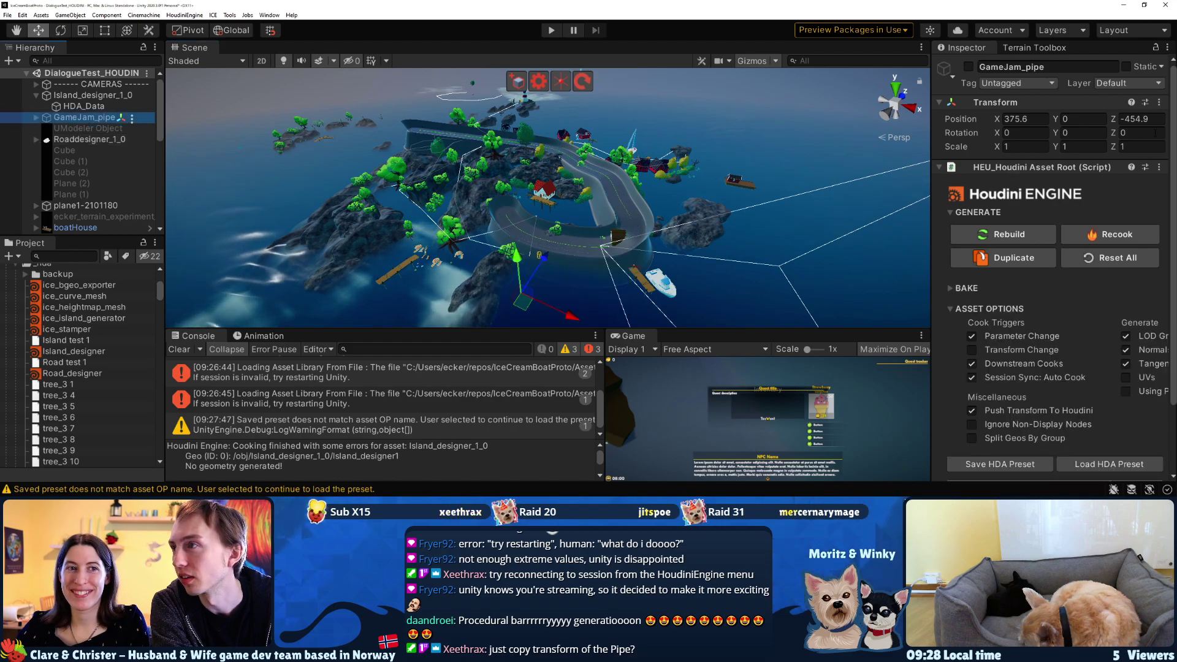
left_click(1159, 102)
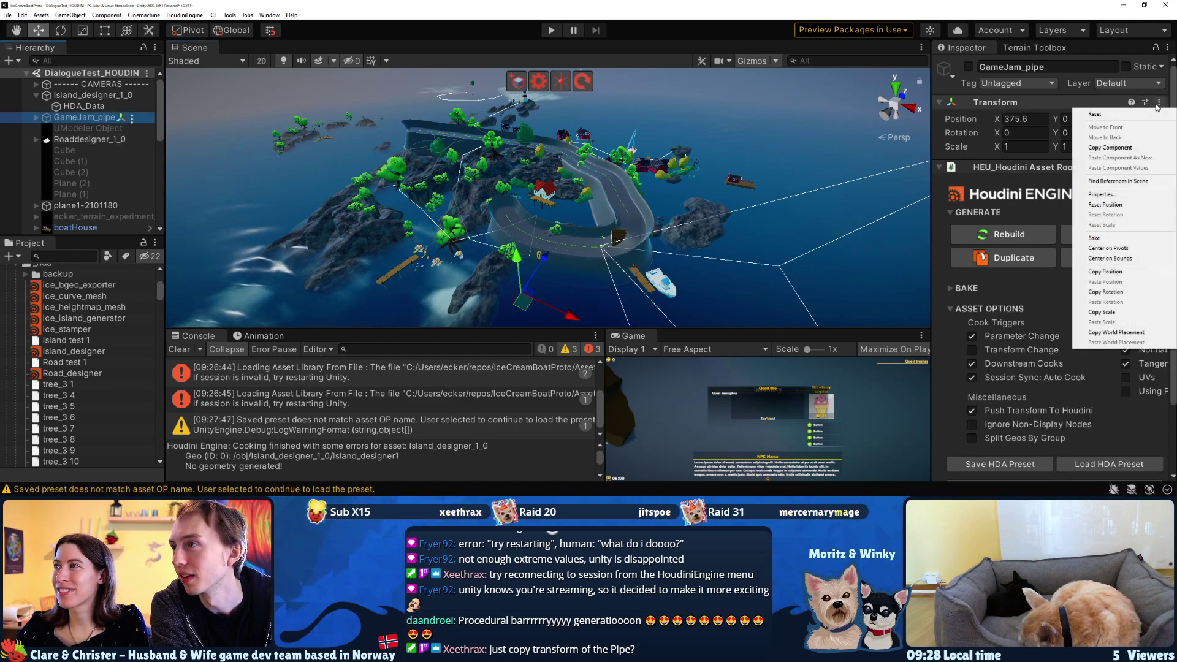
left_click(1110, 147)
left_click(106, 141)
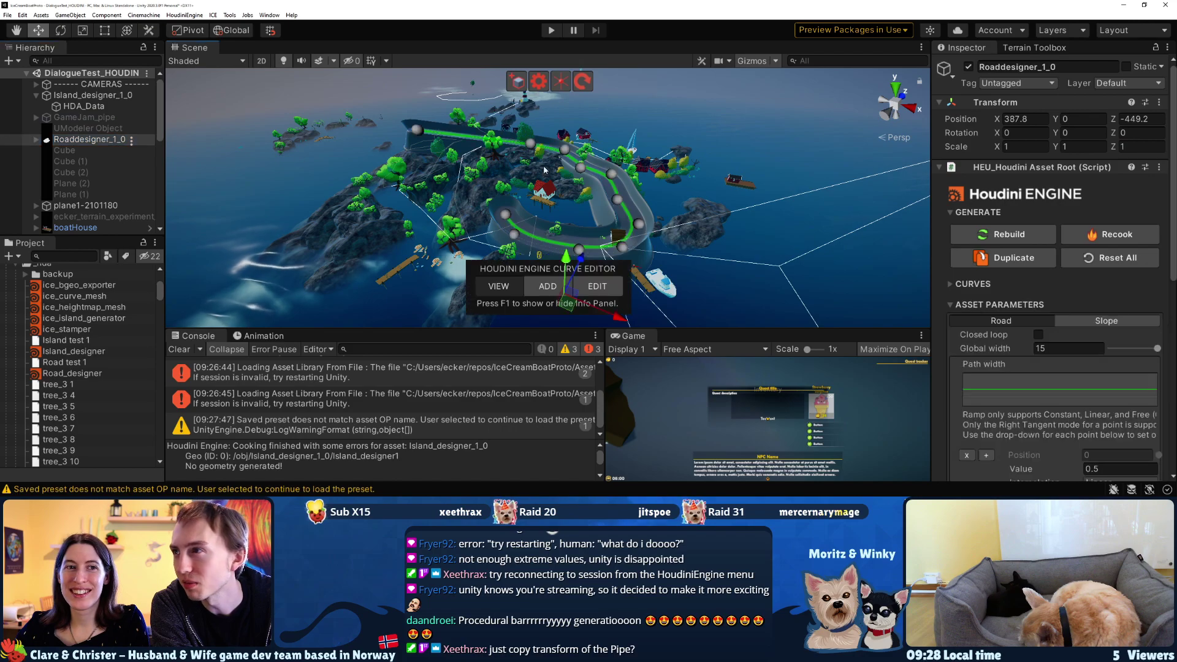
left_click(1158, 103)
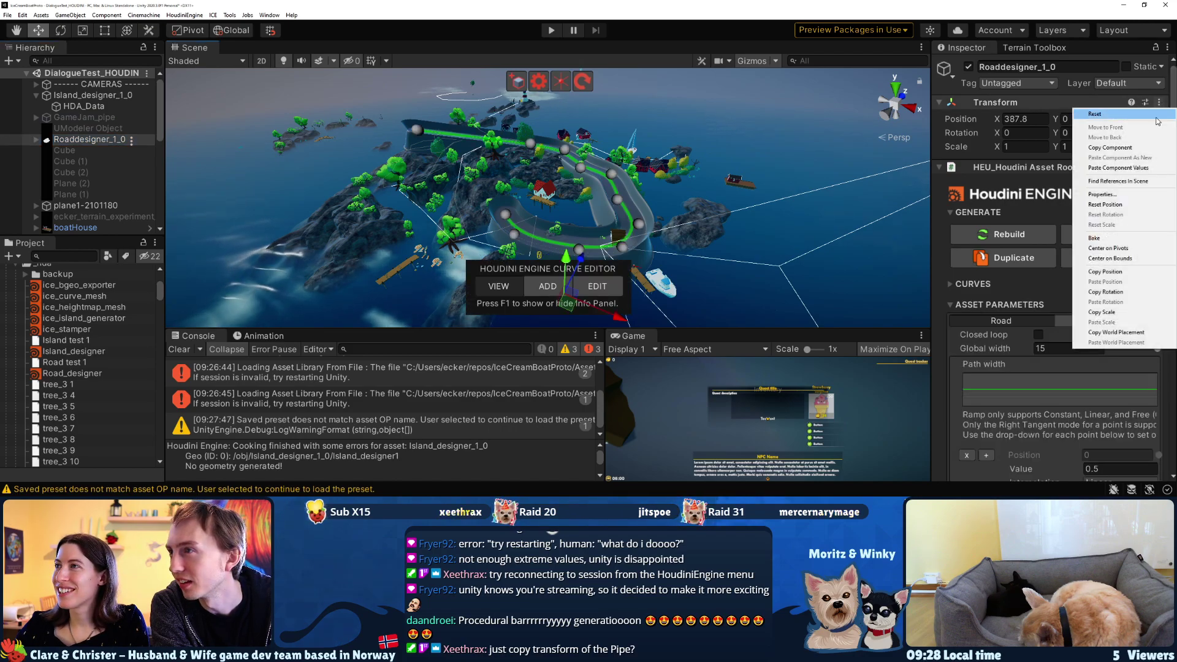
left_click(1110, 169)
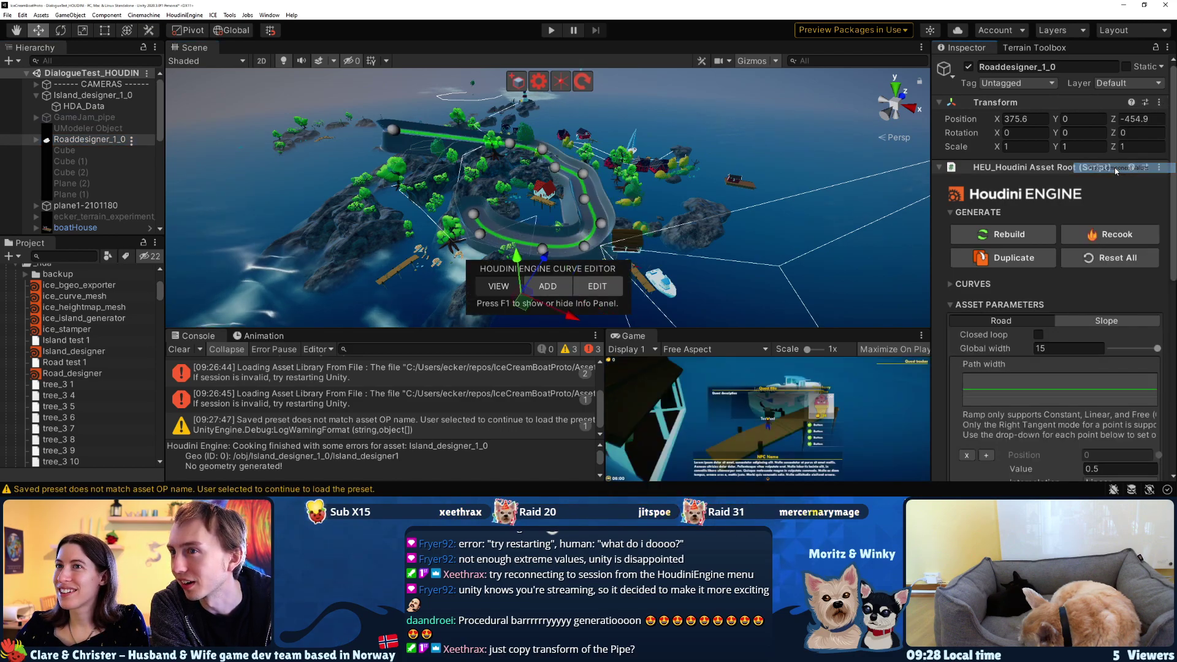
Assign Roaddesigner_1_0 as the Roads object input of Island_designer_1_0
left_click(77, 100)
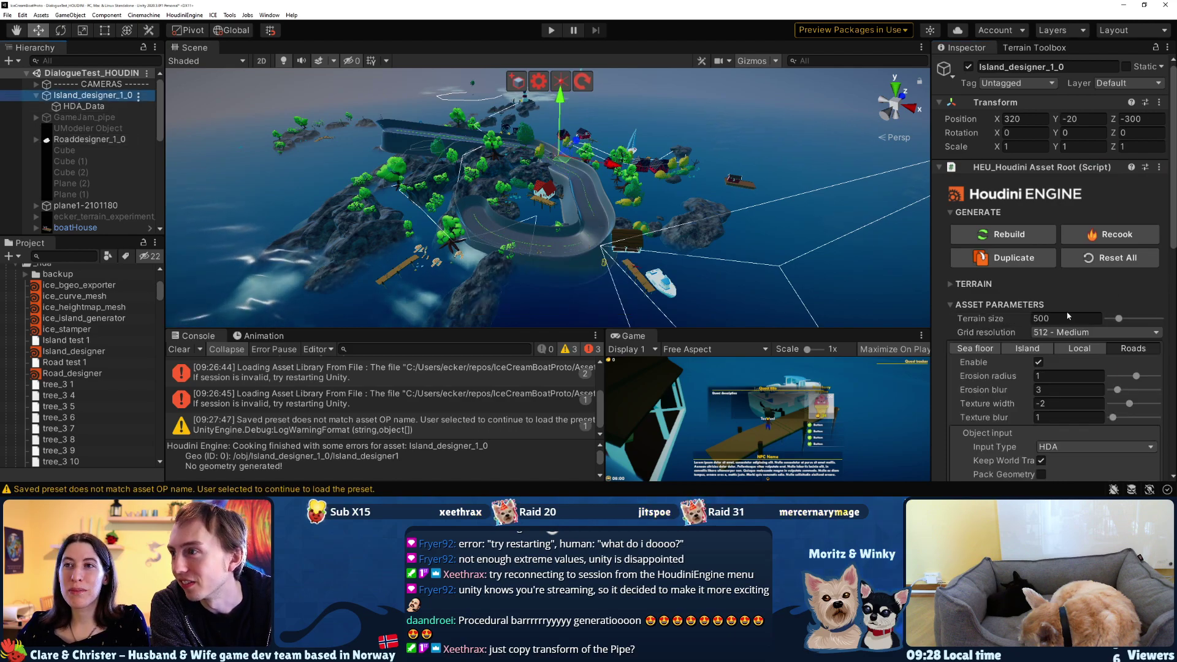
scroll(1043, 246, "down", 5)
left_click_drag(1023, 290, 259, 153)
left_click_drag(988, 297, 1019, 284)
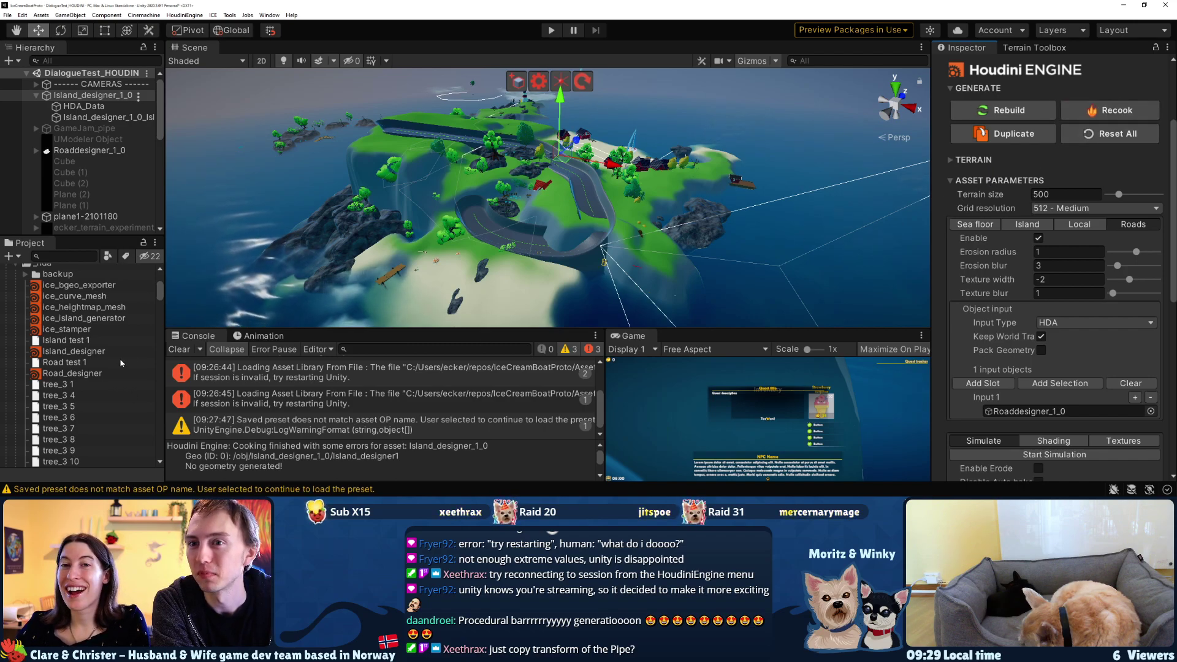
Clear the logged console messages and recook Island_designer_1_0 with the road input
left_click(180, 351)
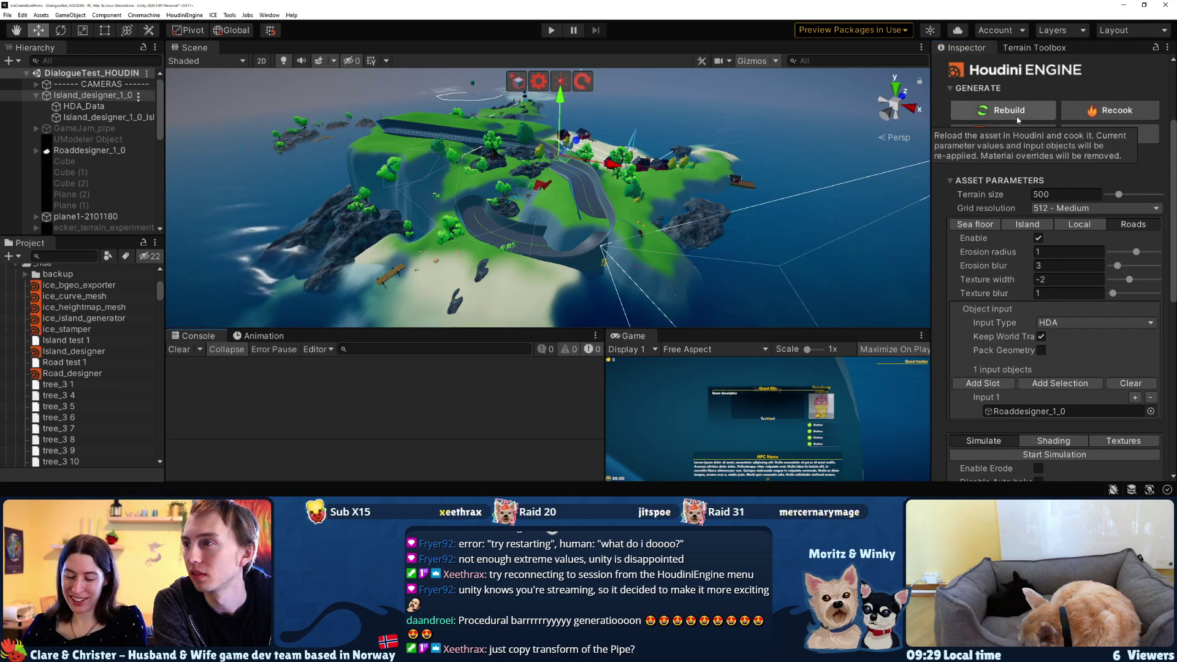
left_click(1110, 110)
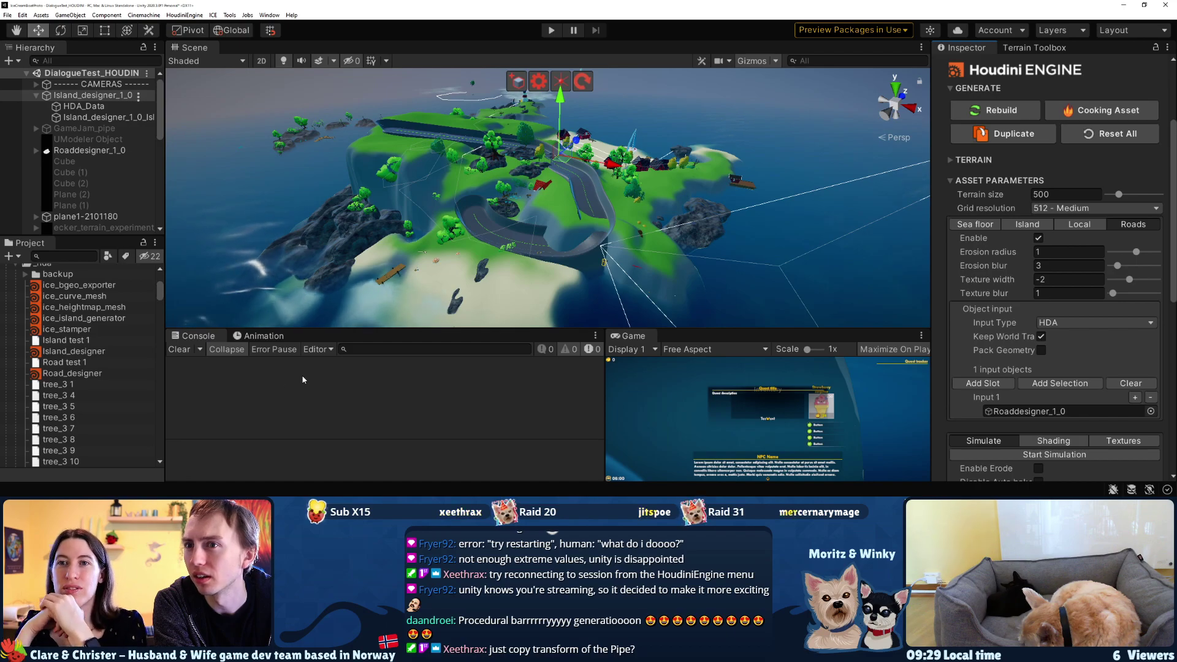
left_click_drag(570, 203, 644, 188, "alt")
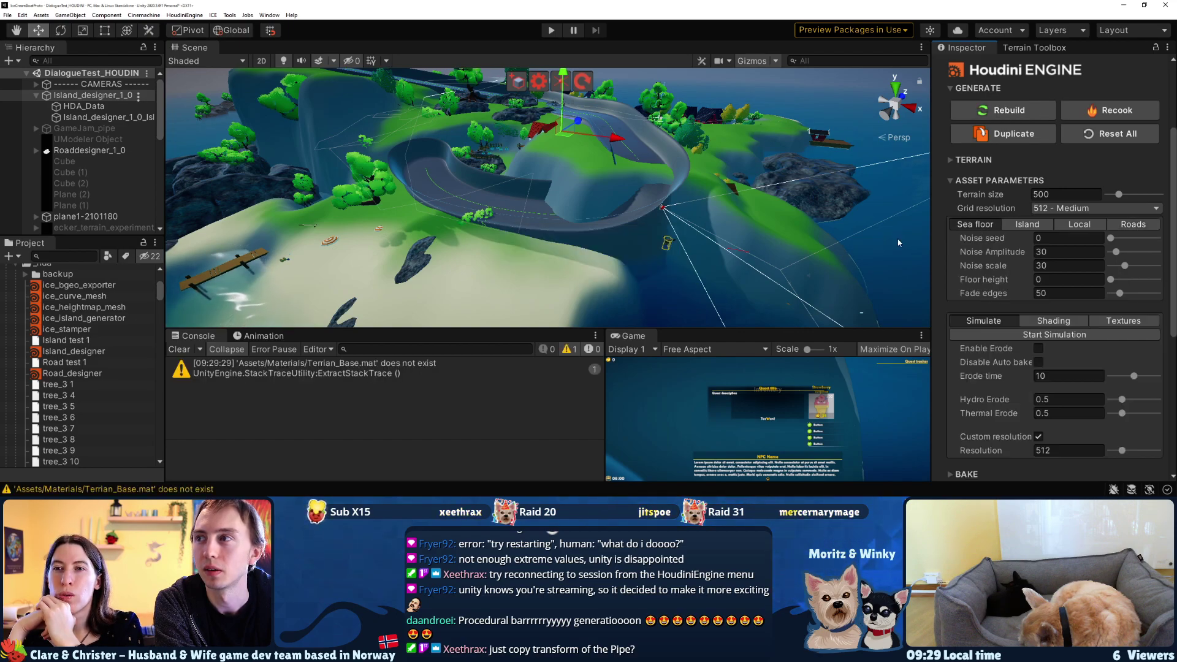
Review the Island and Roads inputs of Island_designer_1_0 and the asset settings of GameJam_pipe and Roaddesigner_1_0
left_click(1037, 225)
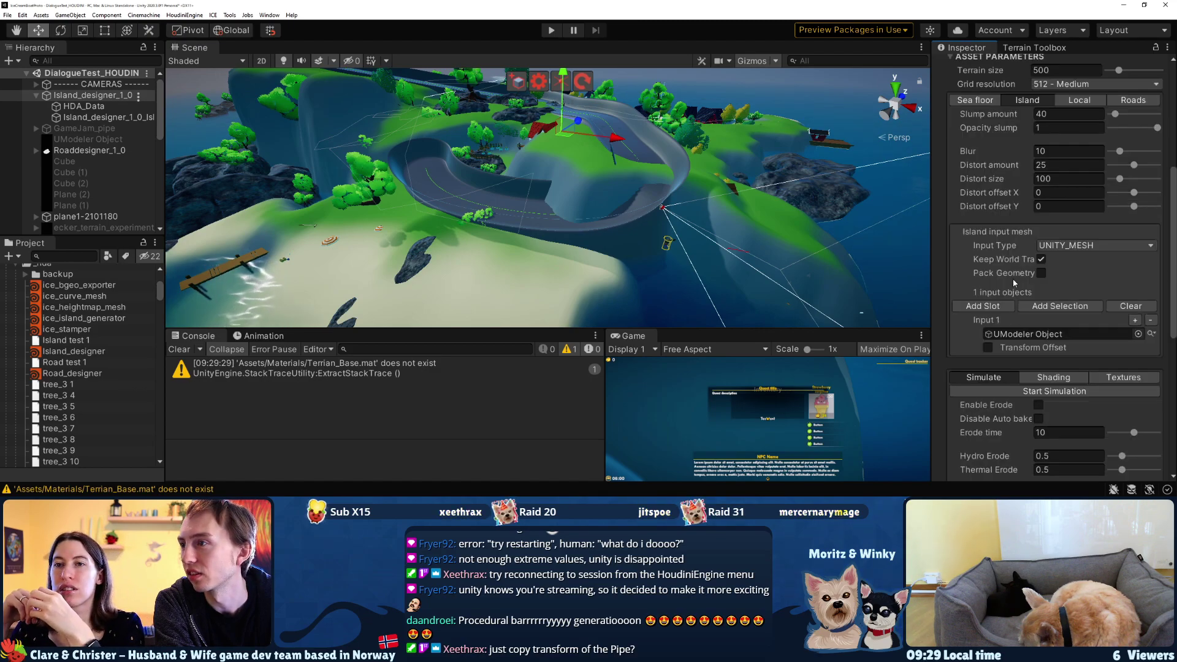
left_click(1133, 225)
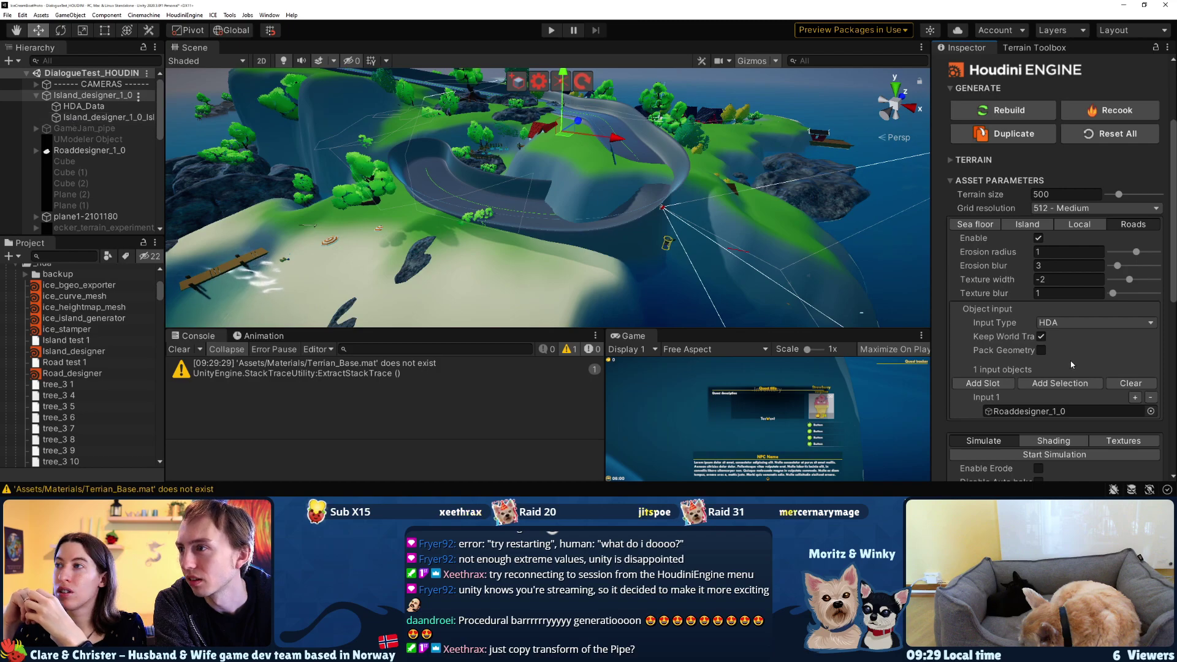
left_click(83, 128)
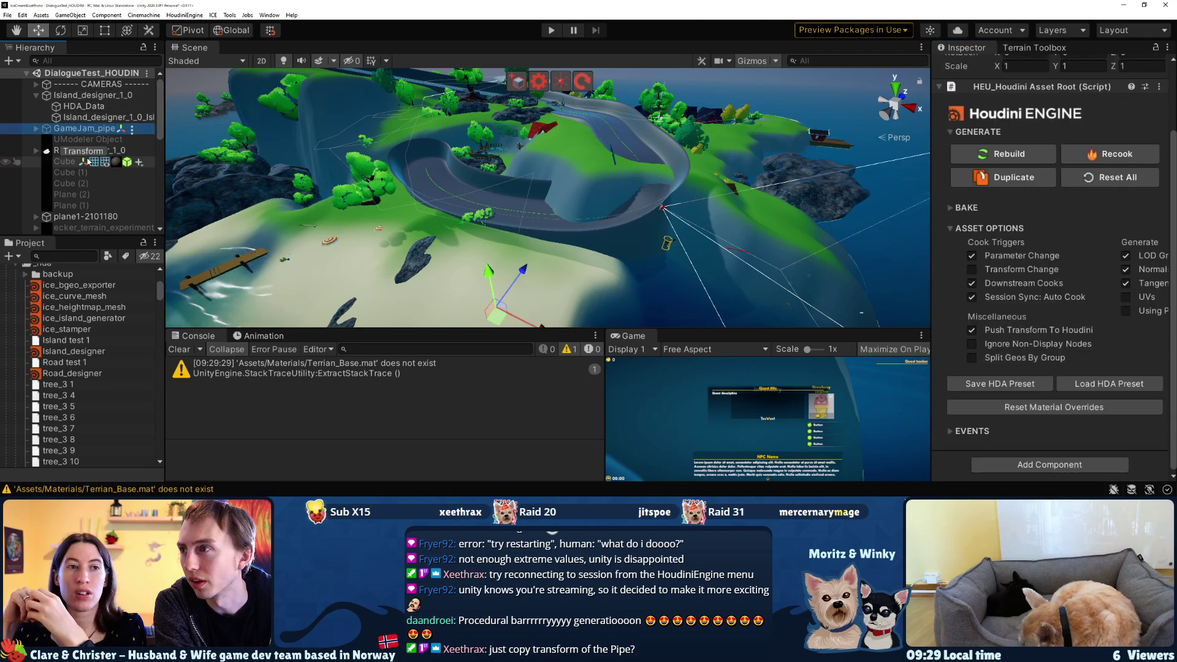
left_click(84, 153)
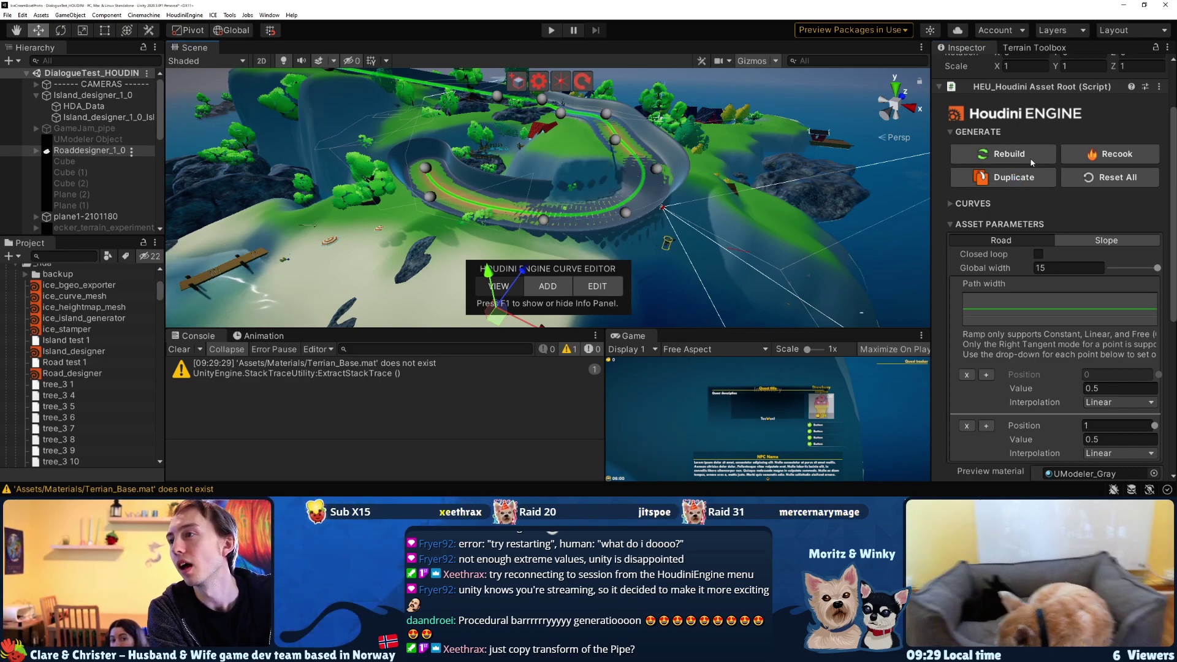
scroll(1018, 178, "up", 2)
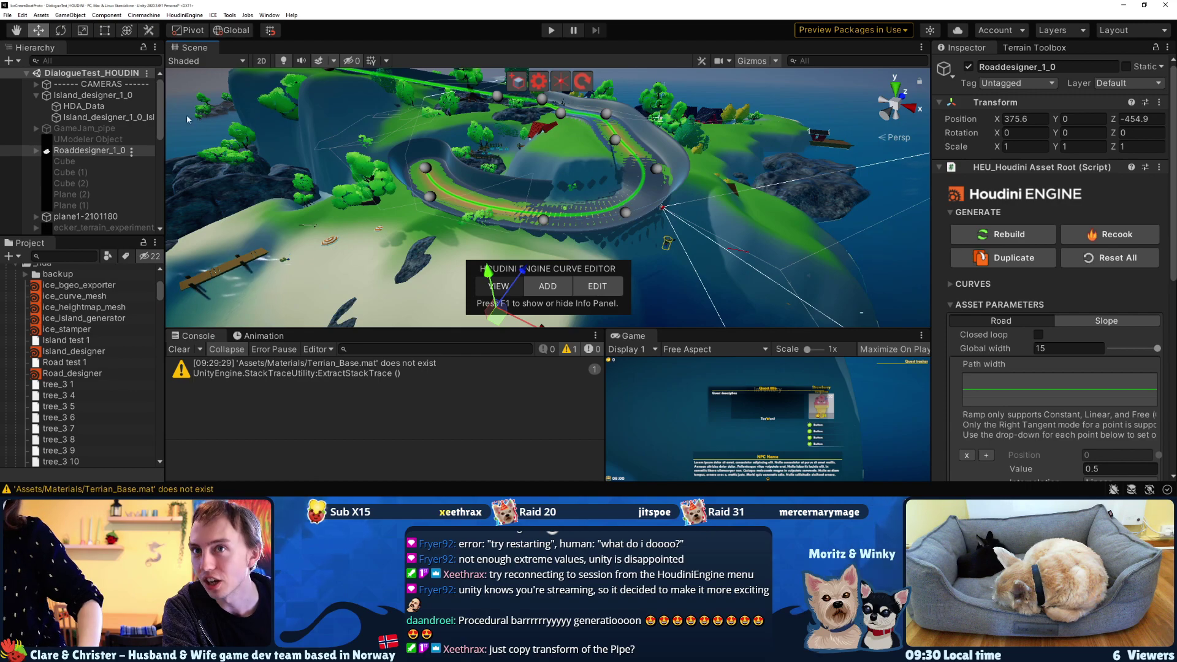
Deactivate Roaddesigner_1_0 in the scene
left_click(83, 150)
right_click_drag(487, 179, 495, 242)
left_click_drag(495, 243, 643, 228)
right_click_drag(643, 228, 406, 120)
key("ctrl+z")
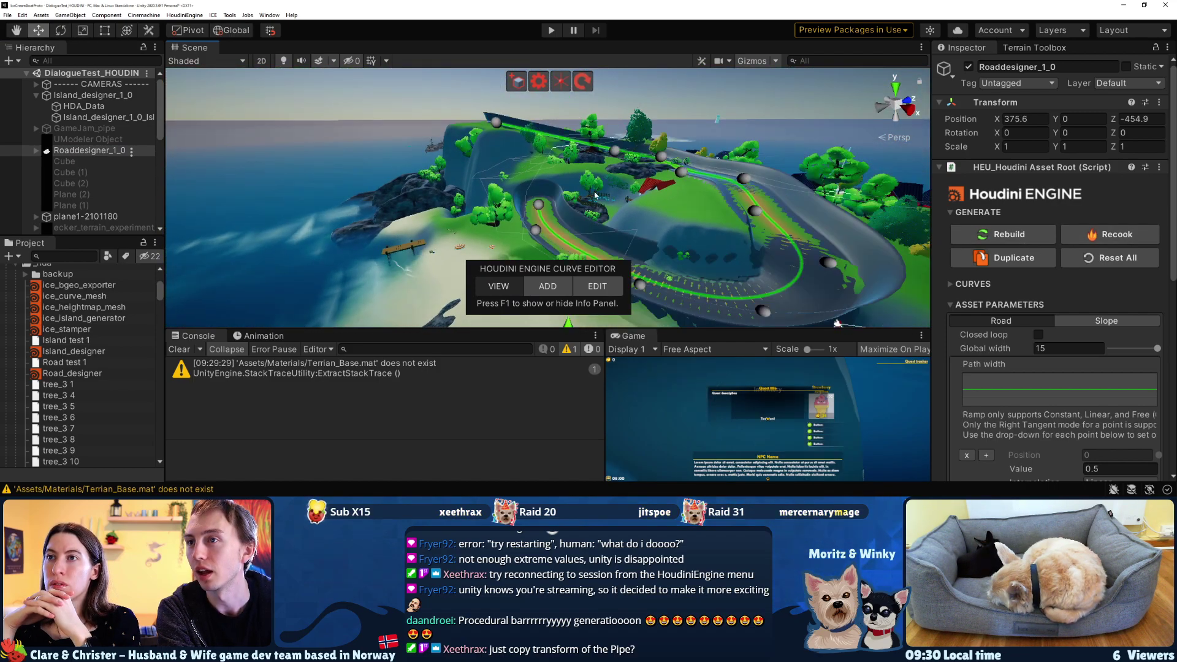
right_click_drag(570, 196, 607, 178)
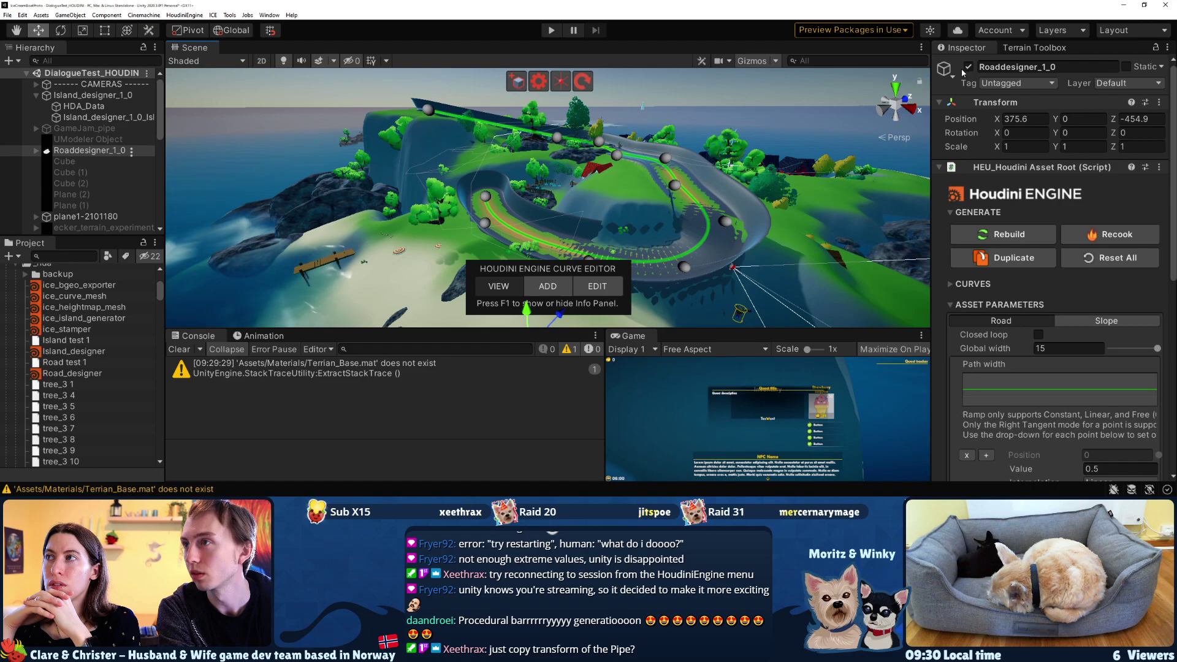
key("alt+shift+a")
right_click_drag(797, 126, 742, 223)
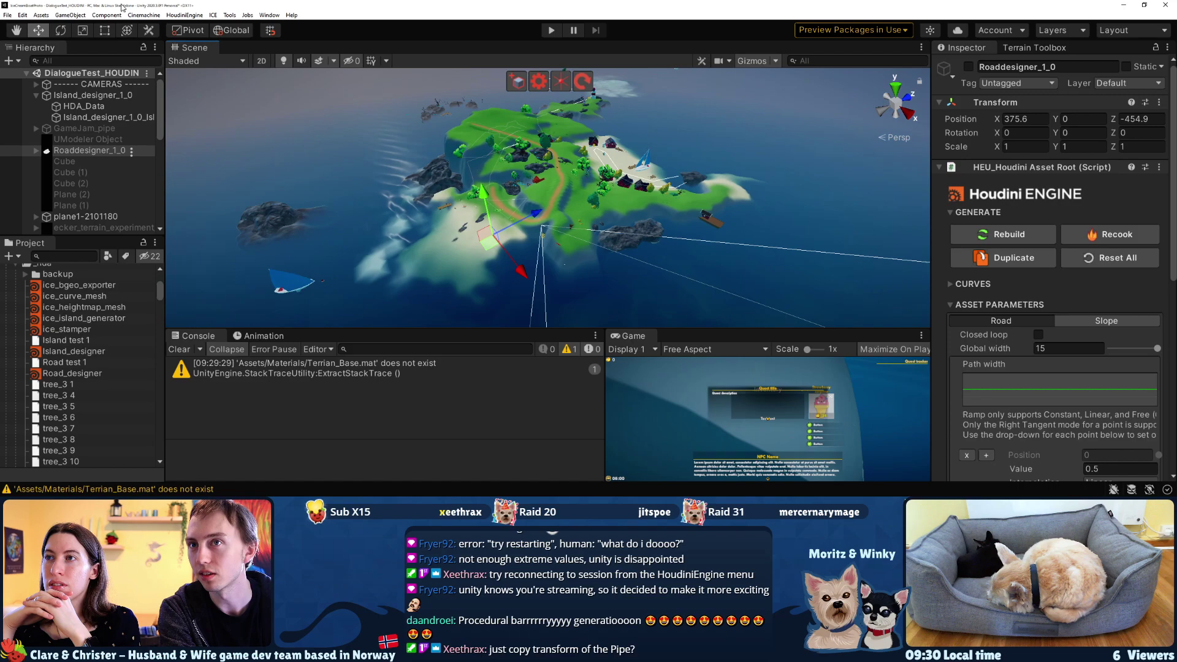
Inspect the cooked terrain and road texture of Island_designer_1_0 in a maximized Scene view and restore the layout
left_click(92, 95)
right_click(207, 51)
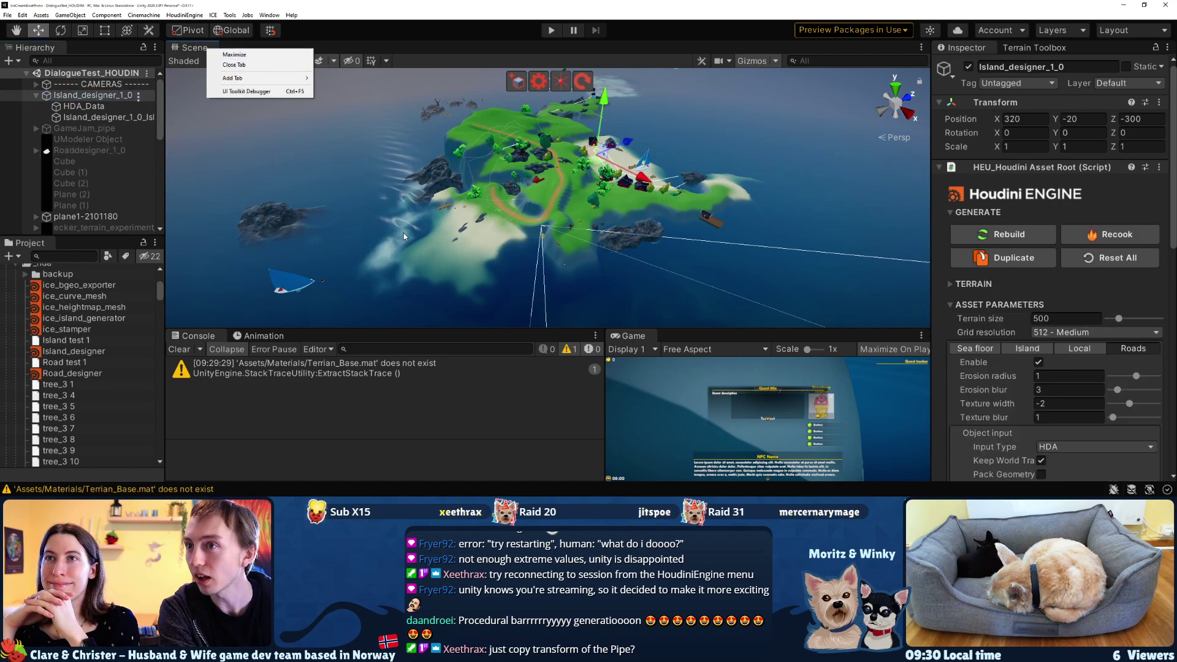
left_click(240, 55)
right_click_drag(496, 184, 518, 241)
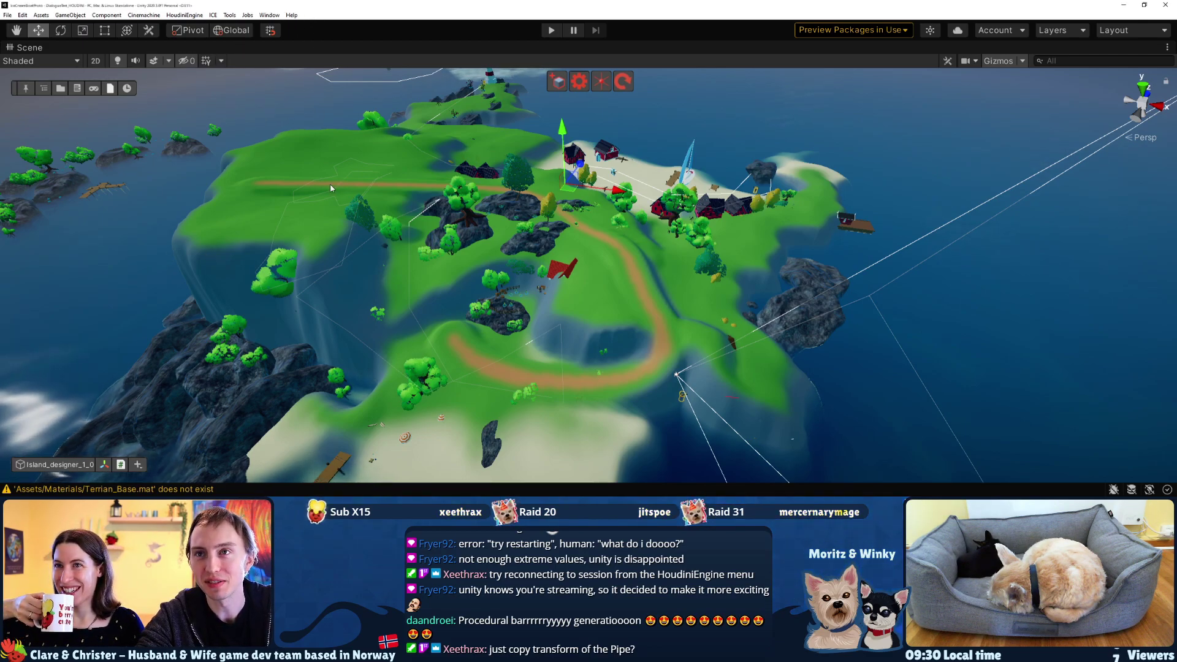
right_click(27, 46)
left_click(43, 52)
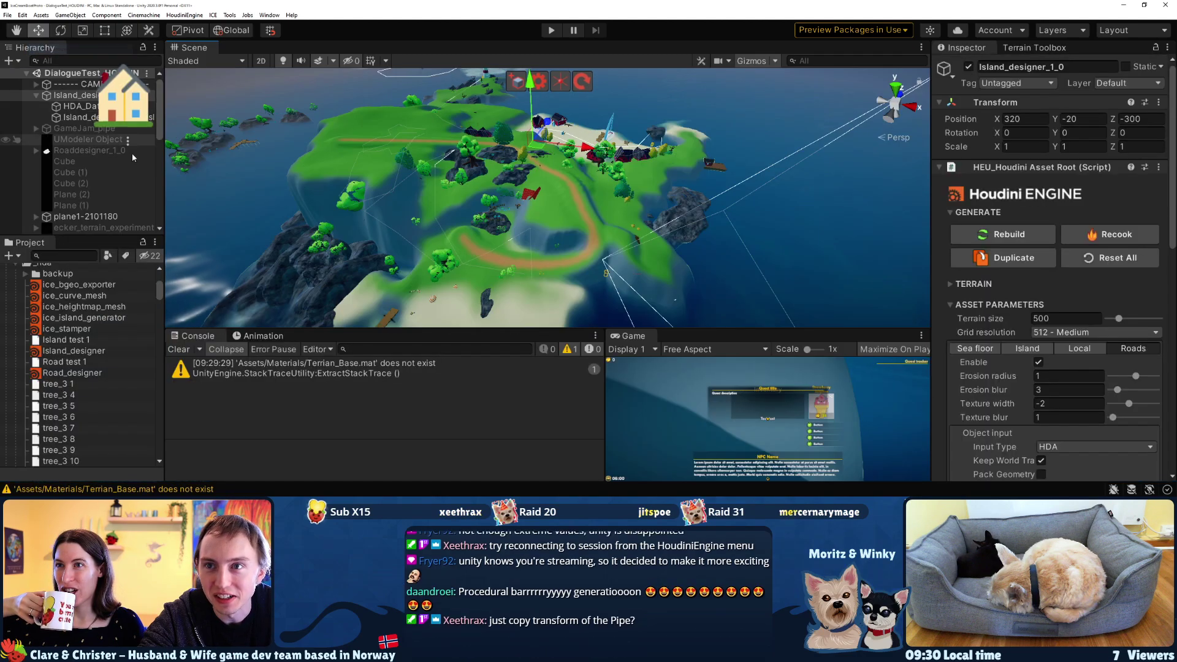
scroll(114, 322, "up", 17)
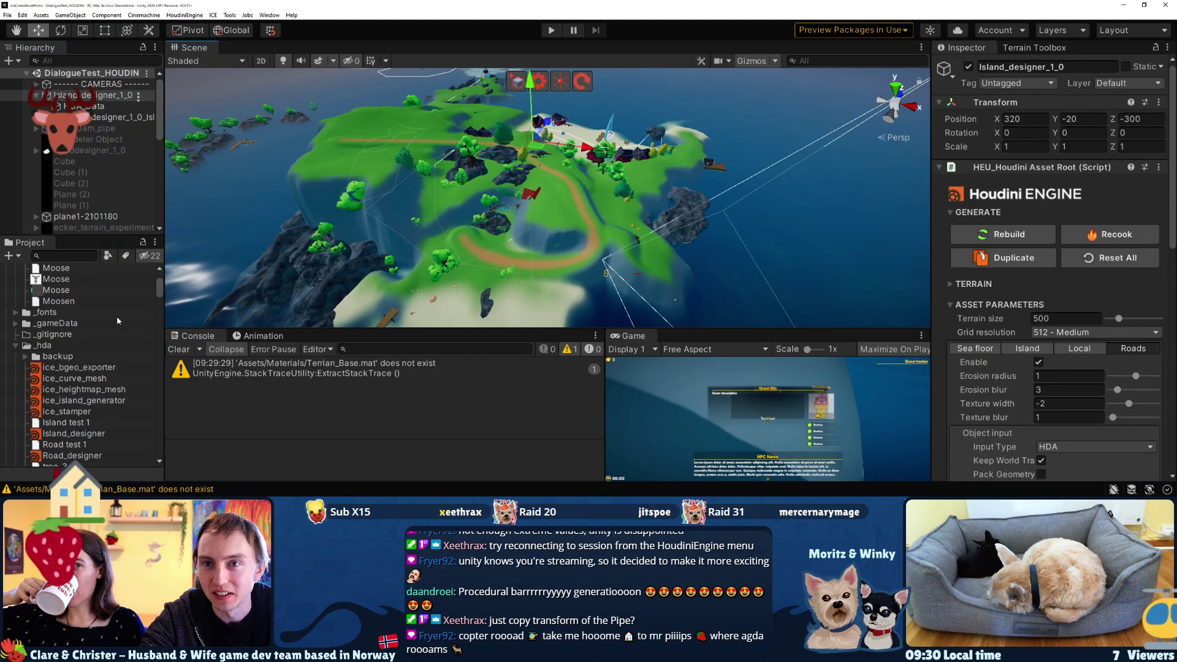
scroll(116, 319, "down", 6)
key("w")
right_click_drag(410, 271, 581, 162)
key("a")
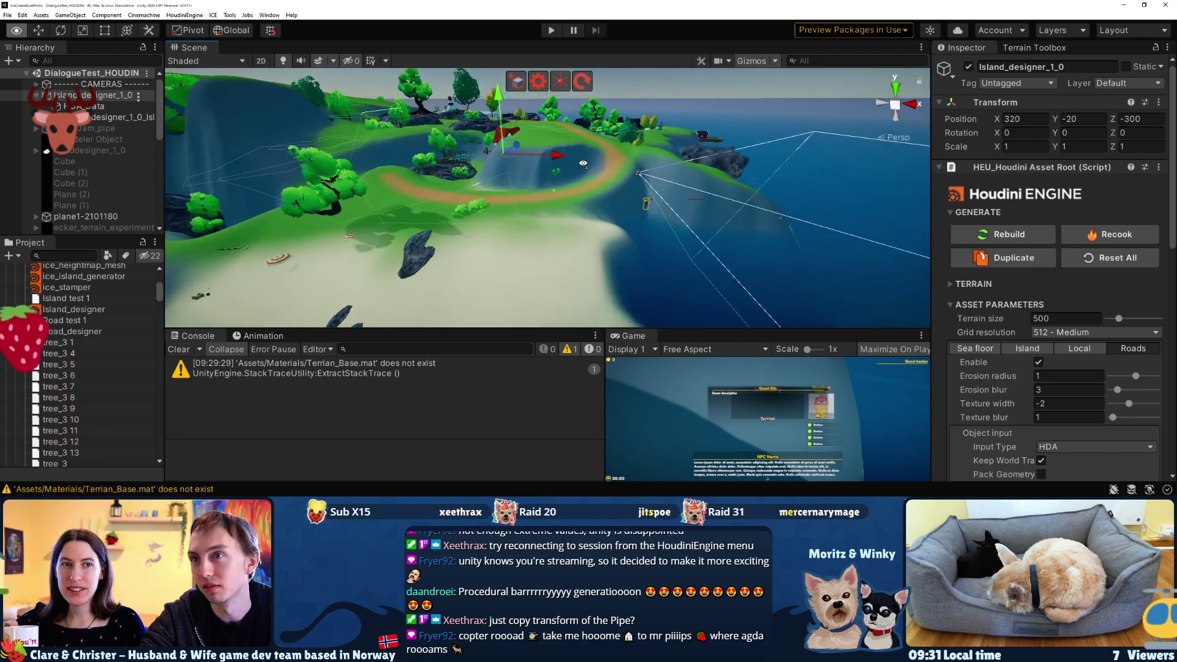
Playtest the scene with the cooked island and exit play mode
left_click(553, 32)
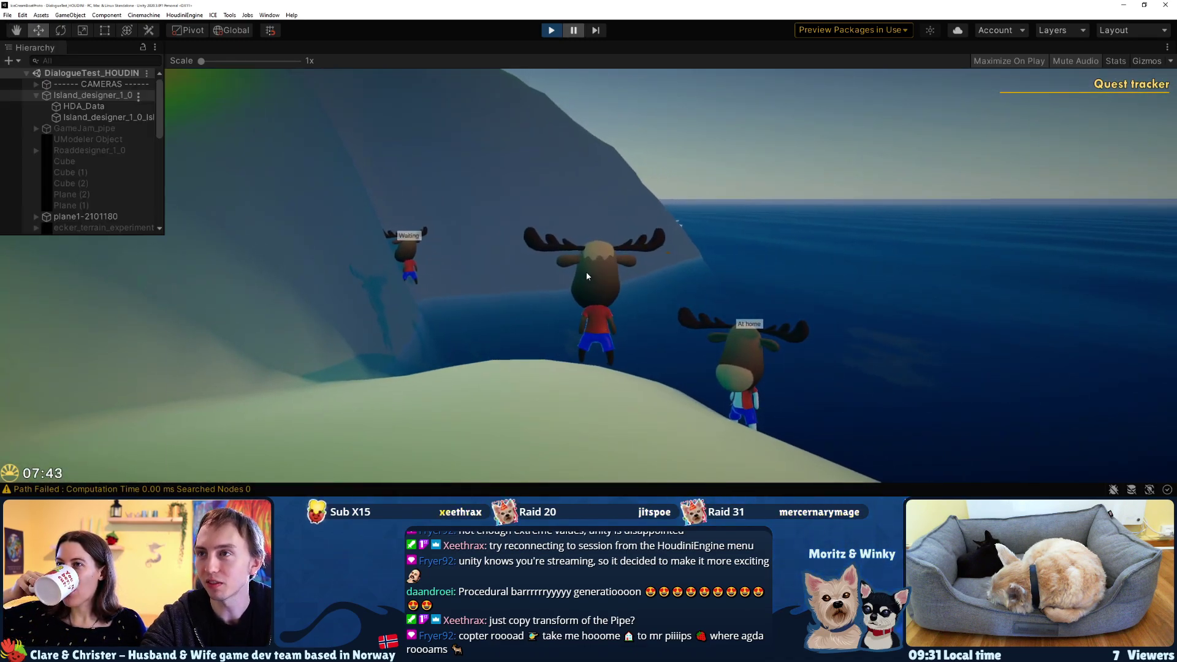
left_click(551, 30)
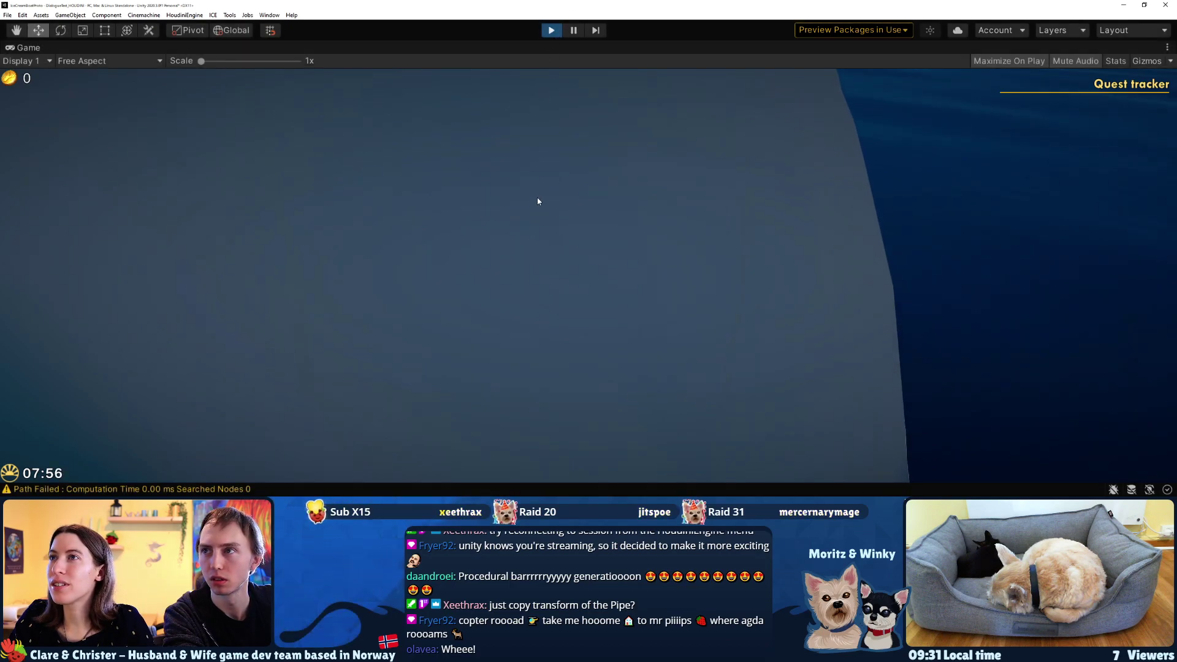
left_click(559, 4)
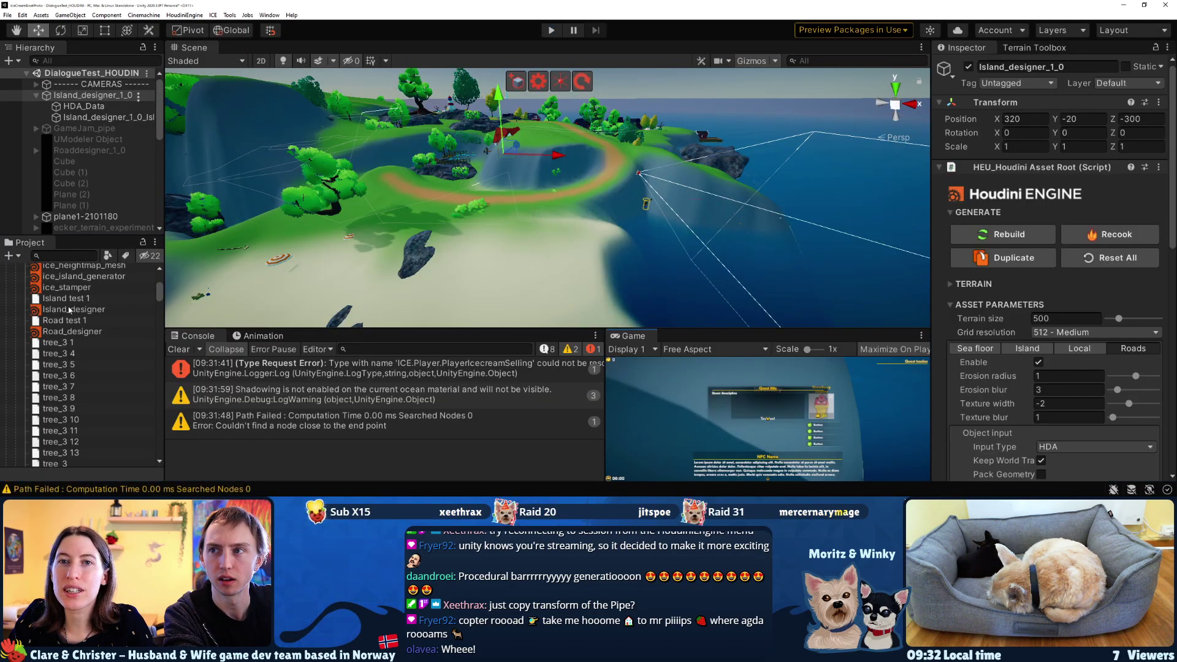
Move Player2 onto the island's beach at about X 376.21, Y 1.92, Z -453.72
scroll(86, 148, "down", 10)
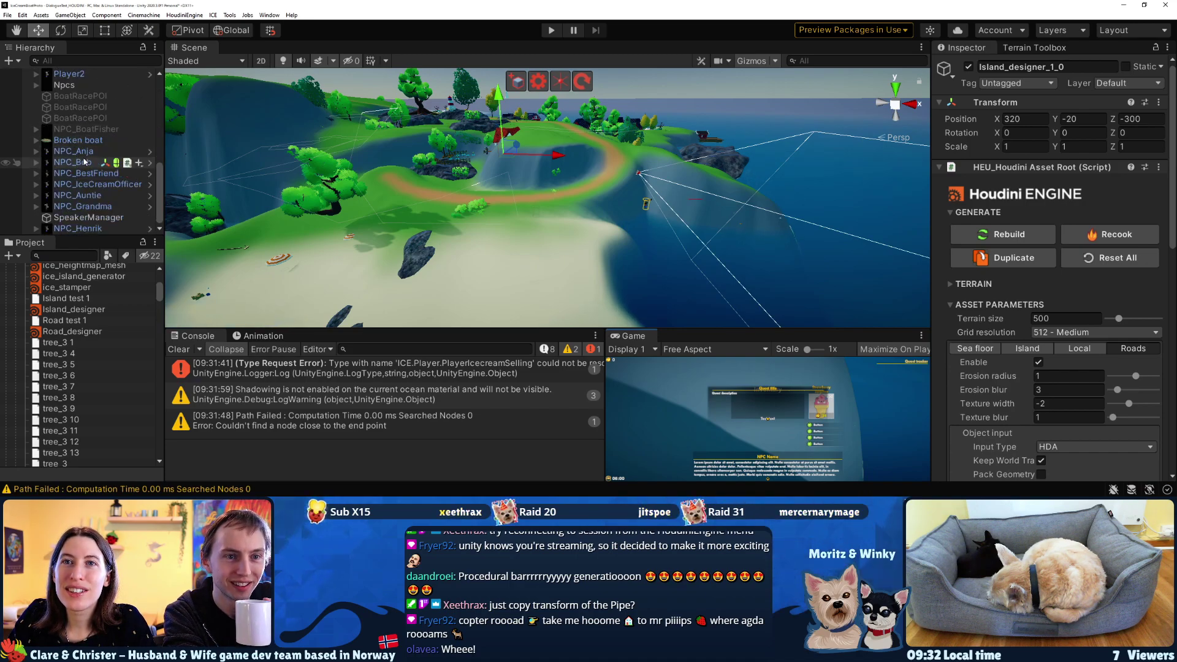
scroll(77, 131, "up", 2)
left_click(69, 116)
left_click_drag(693, 214, 533, 263)
left_click_drag(532, 219, 532, 214)
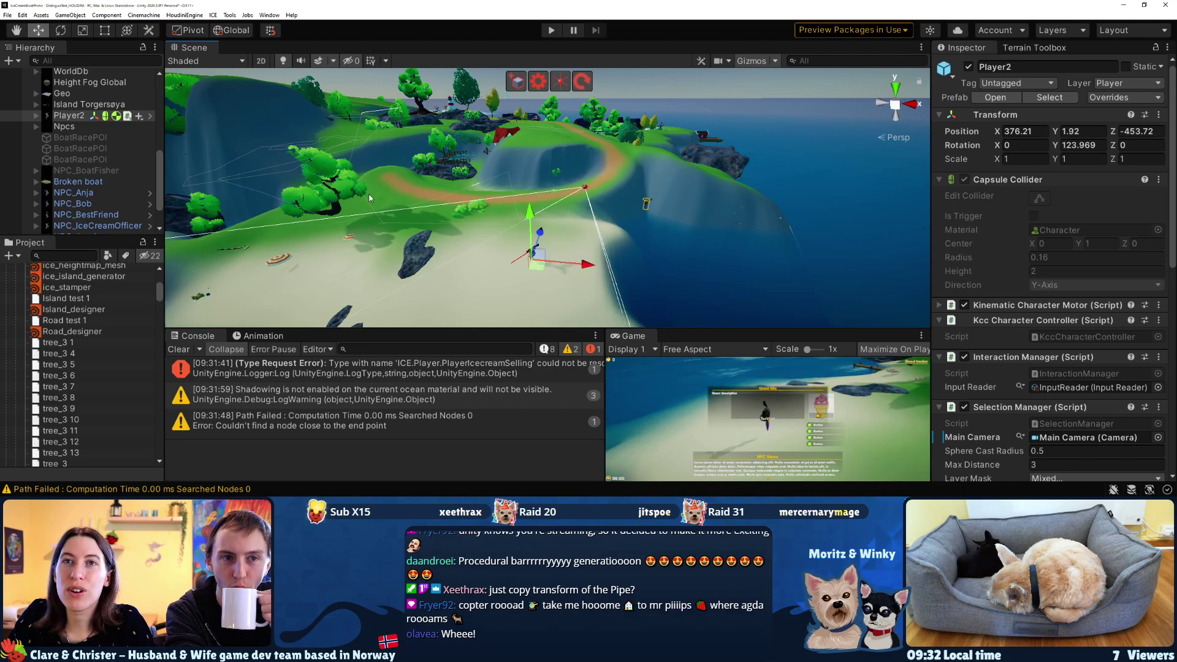
Look through the scene hierarchy for the boat object
scroll(72, 103, "up", 2)
scroll(72, 103, "up", 7)
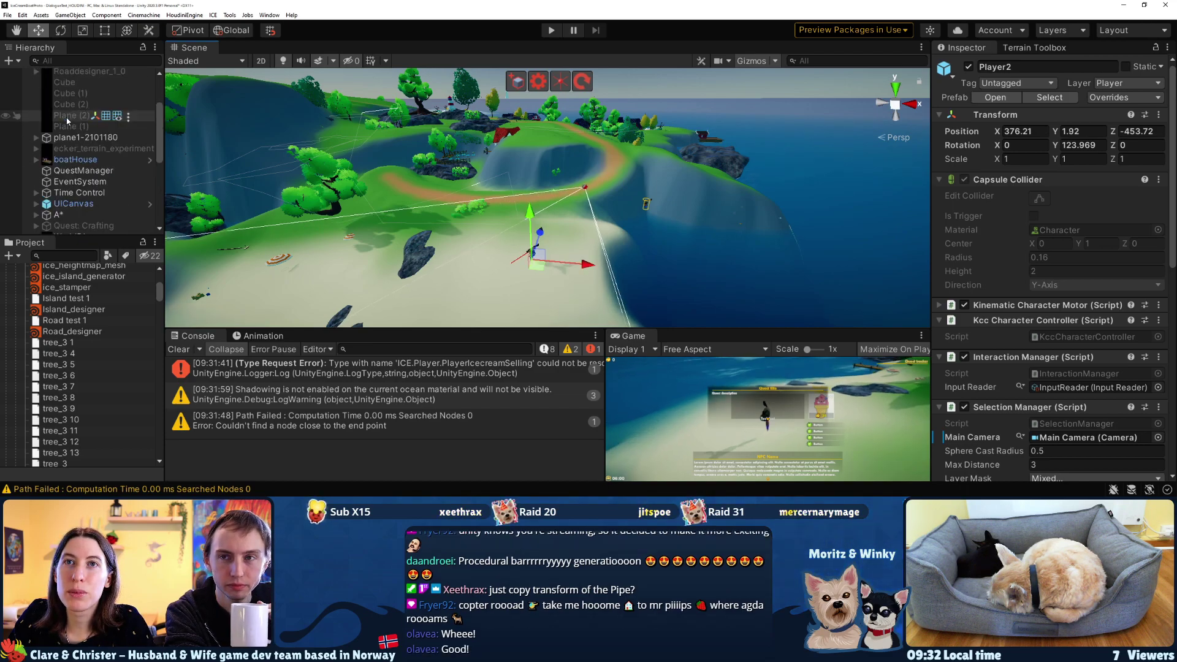
scroll(67, 162, "down", 4)
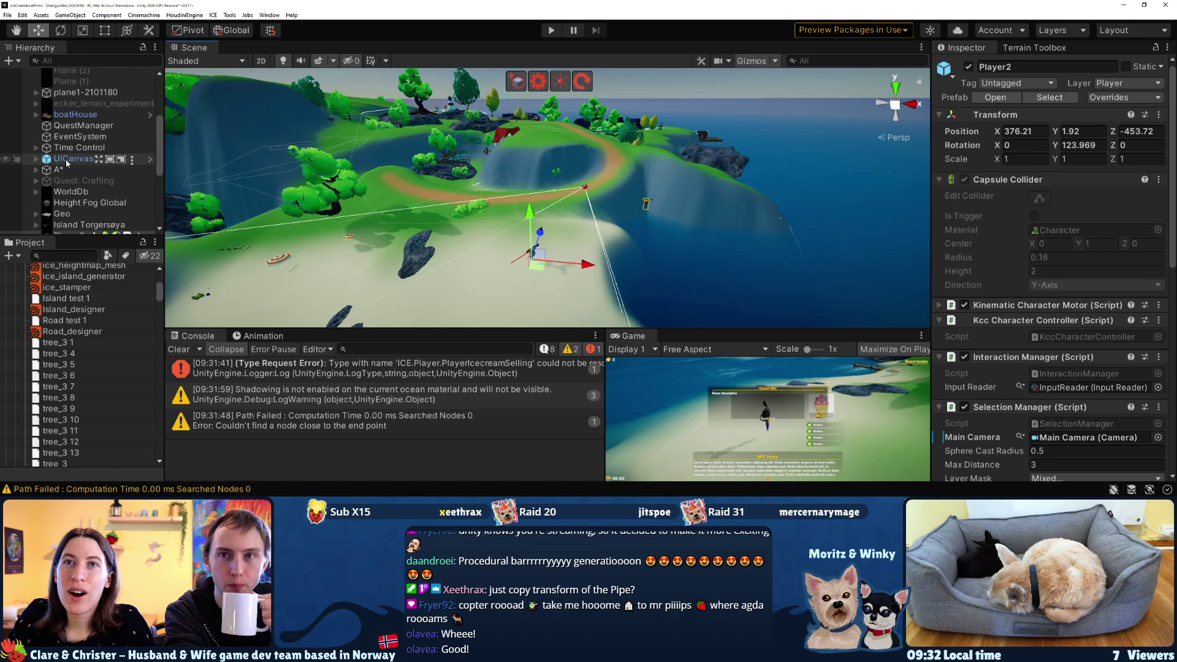
scroll(68, 162, "down", 2)
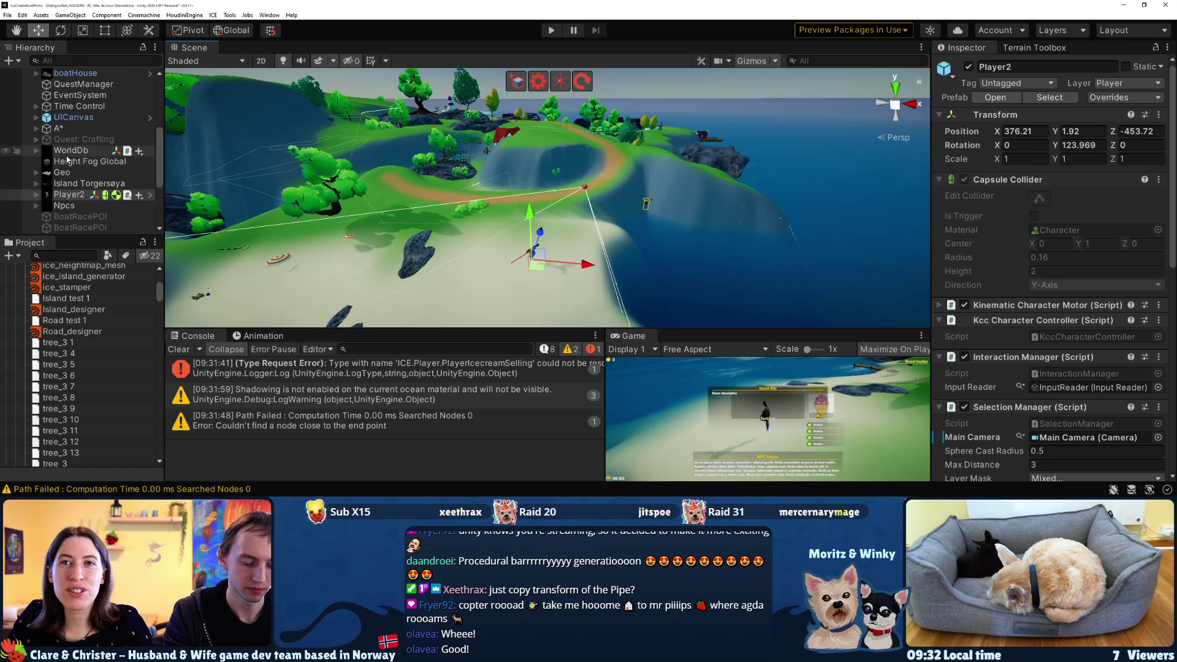
scroll(68, 159, "down", 2)
scroll(70, 165, "down", 2)
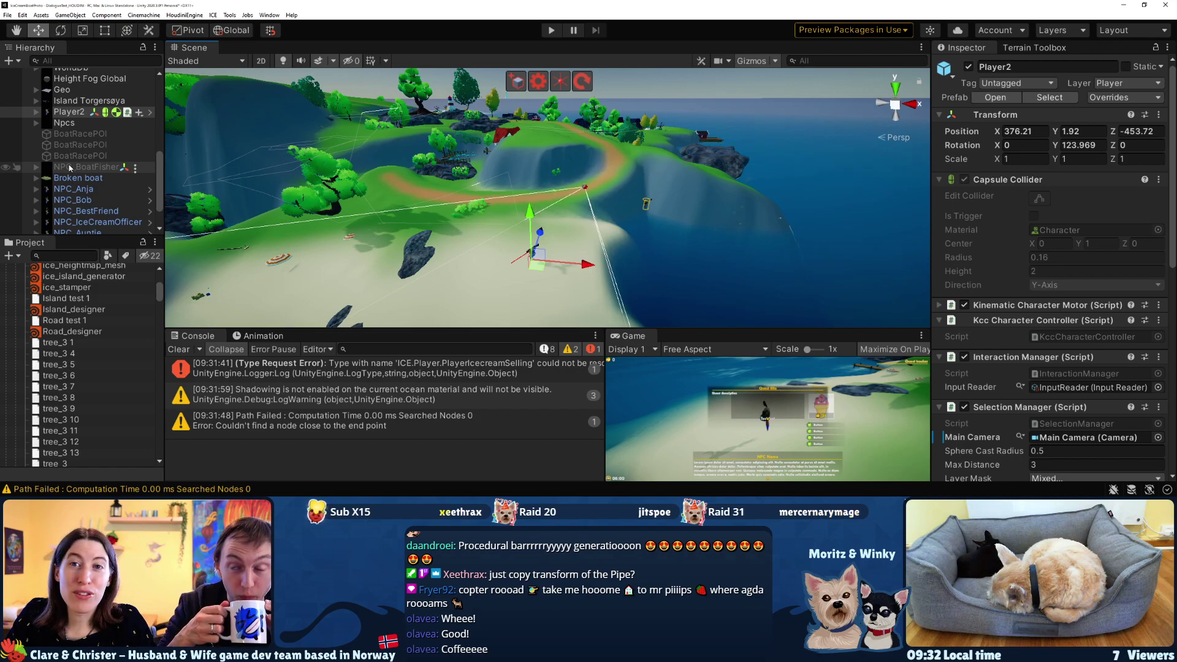
scroll(70, 167, "down", 2)
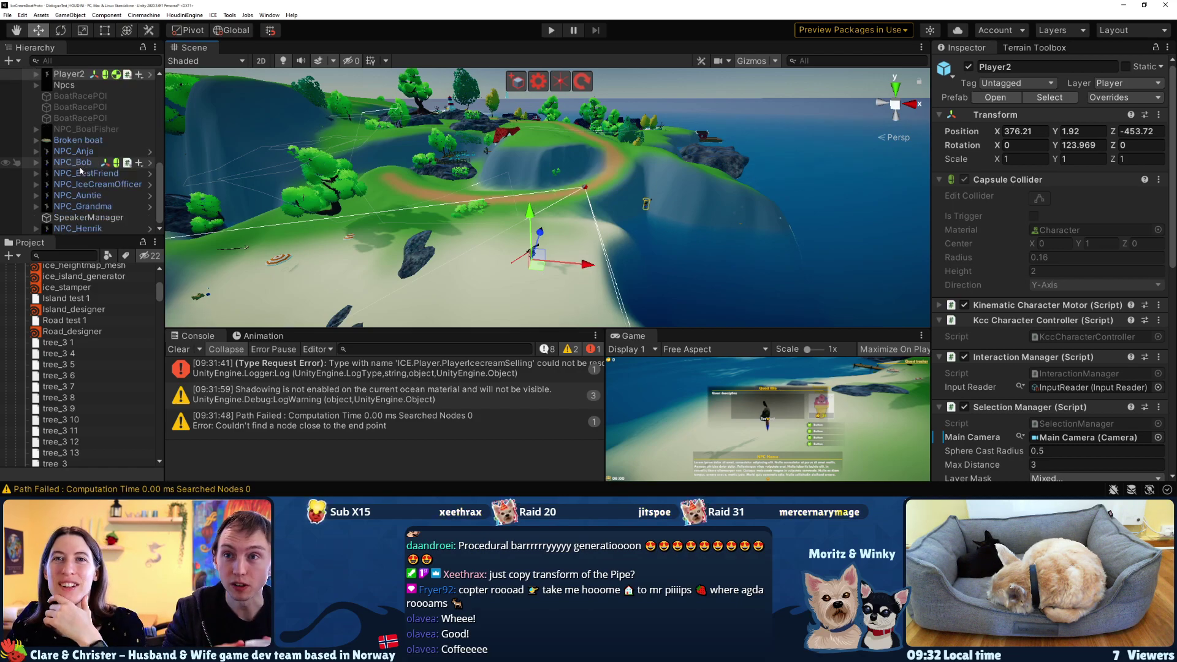
scroll(80, 197, "up", 4)
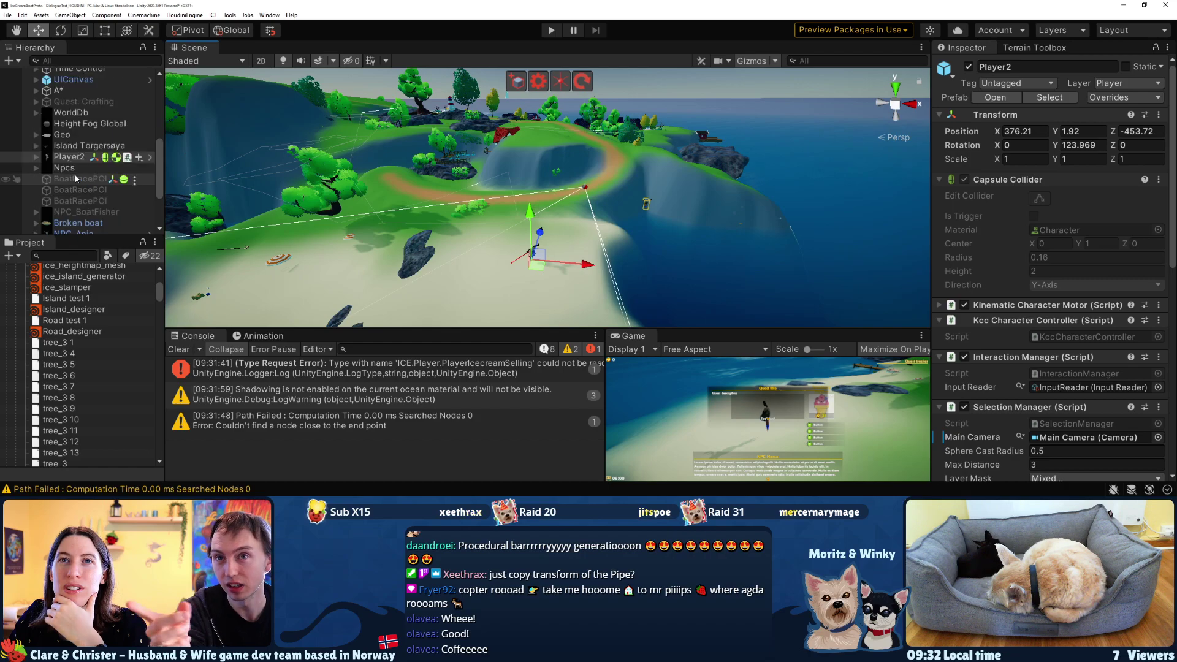
scroll(831, 187, "up", 1)
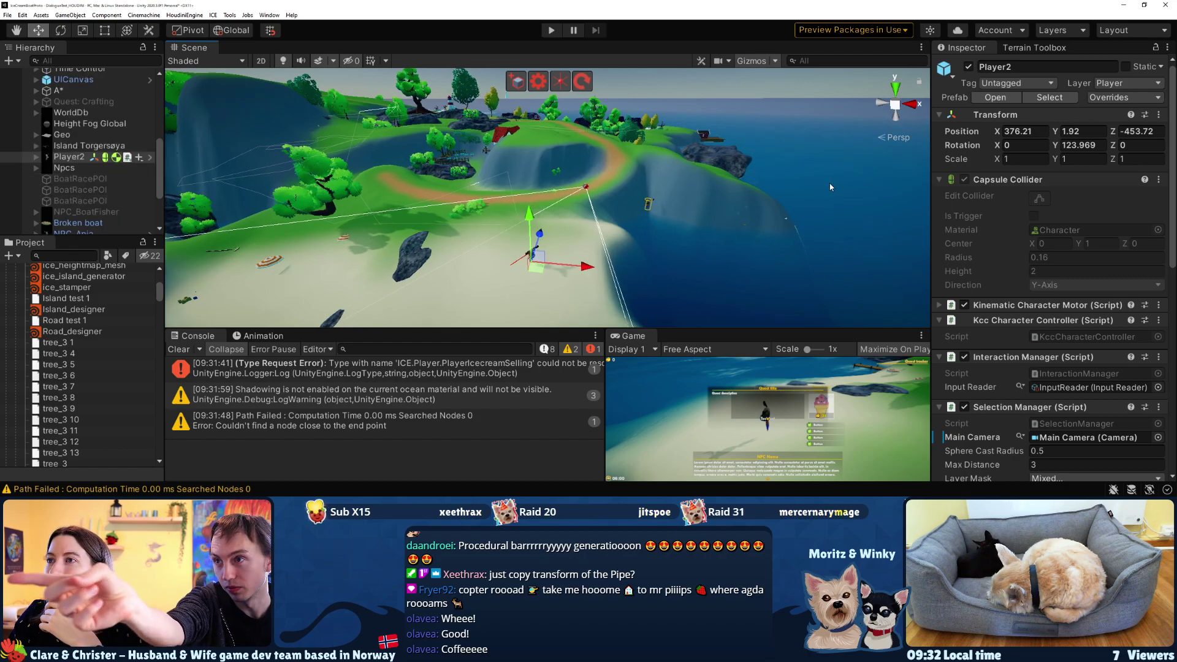
Move the Boat into the water beside the beach at about X 393.82, Z -453.77 and start play mode
left_click(787, 221)
scroll(847, 215, "up", 1)
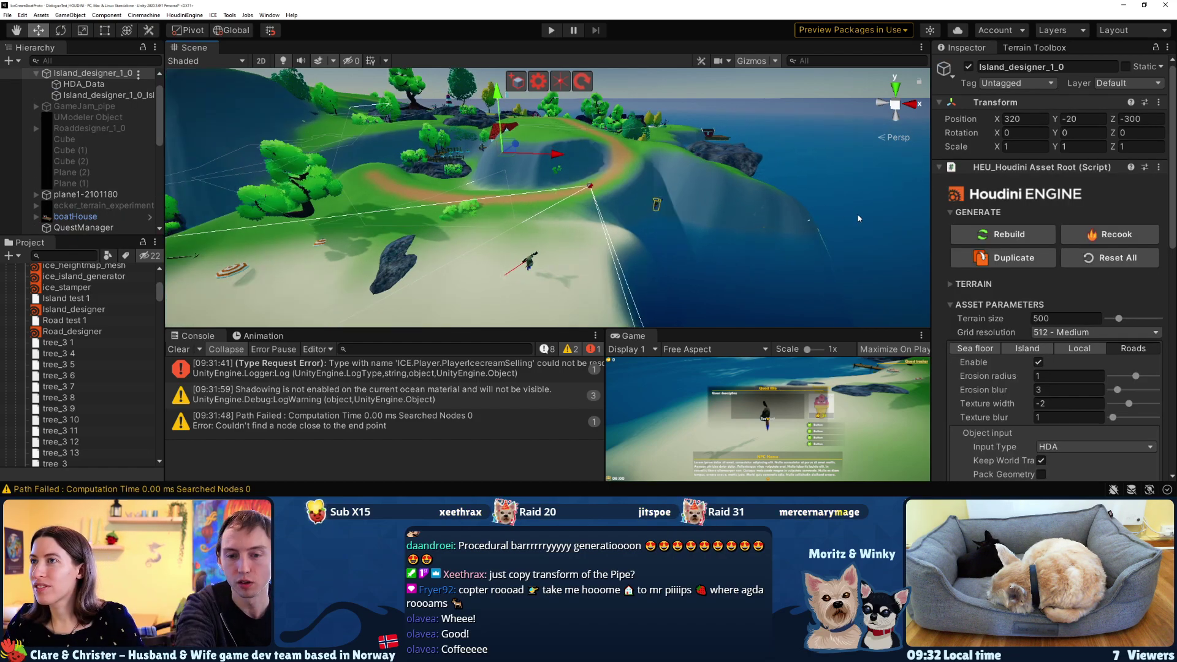
right_click(783, 219)
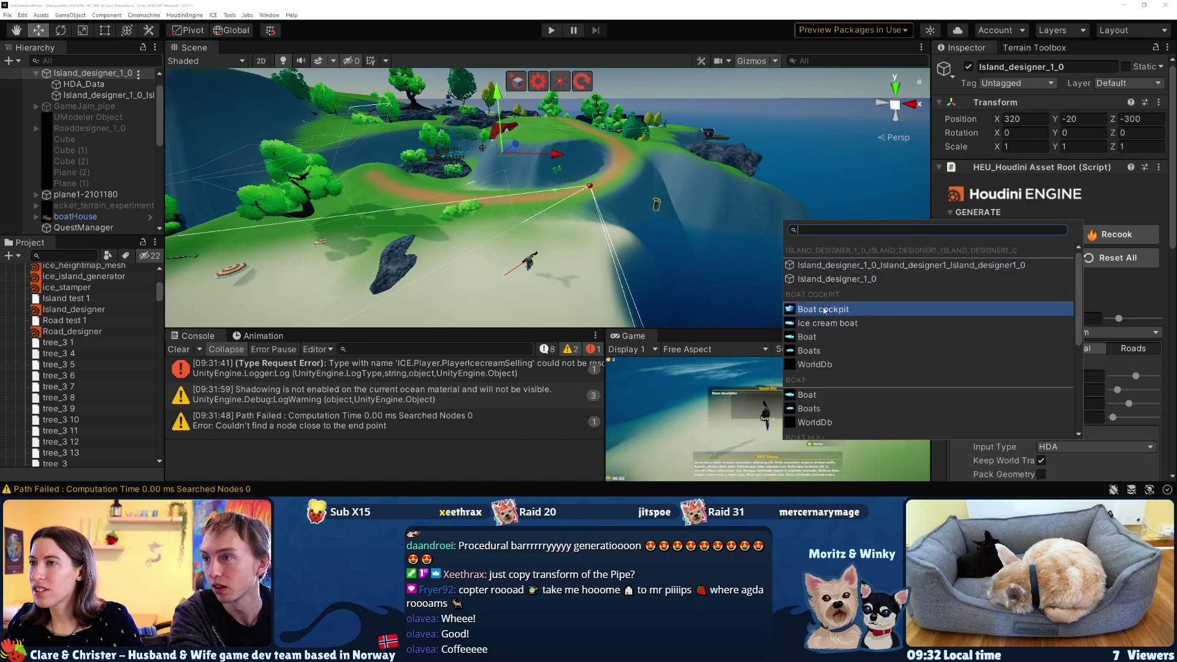
left_click(819, 338)
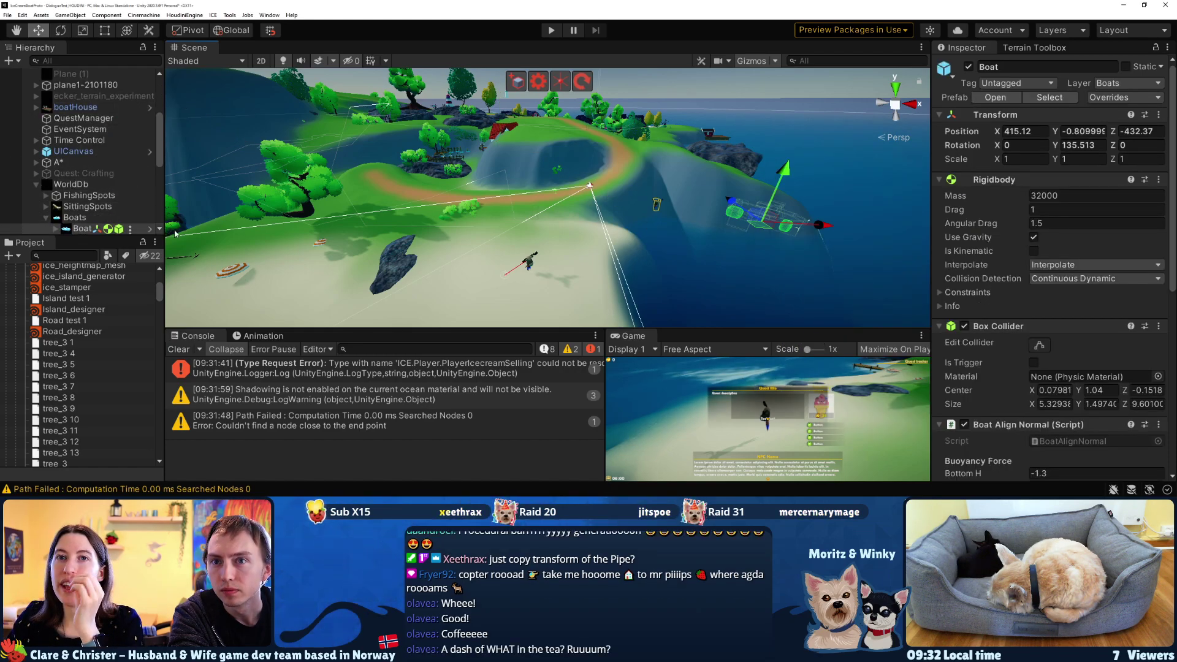
left_click_drag(760, 232, 687, 313)
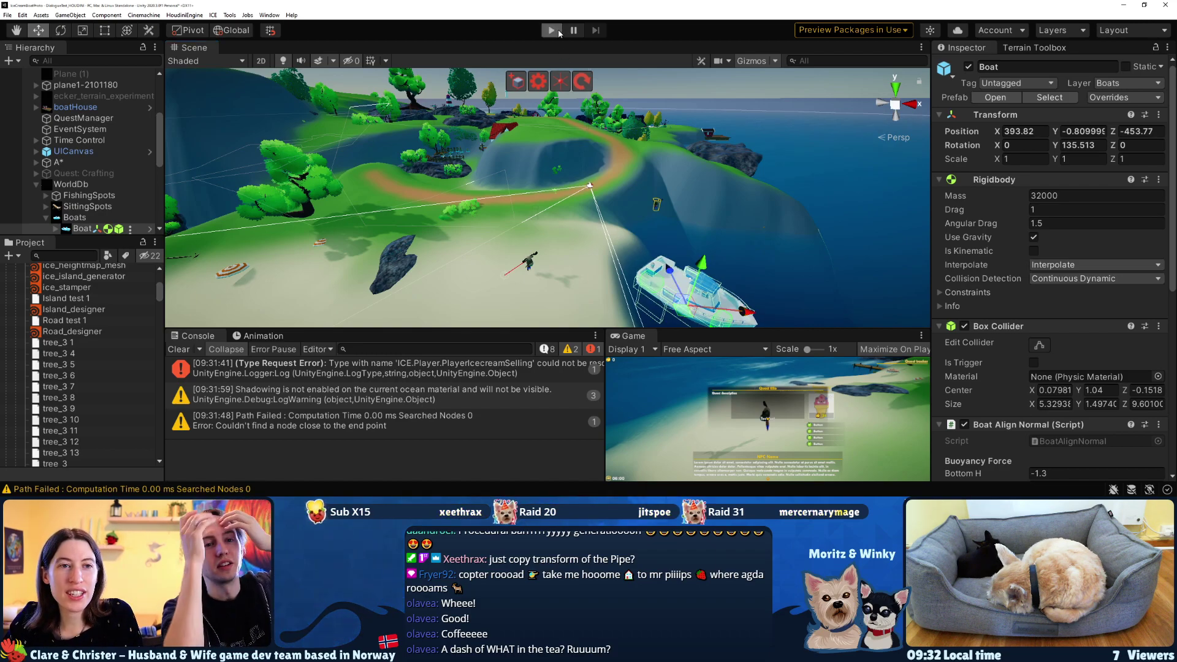
left_click(552, 30)
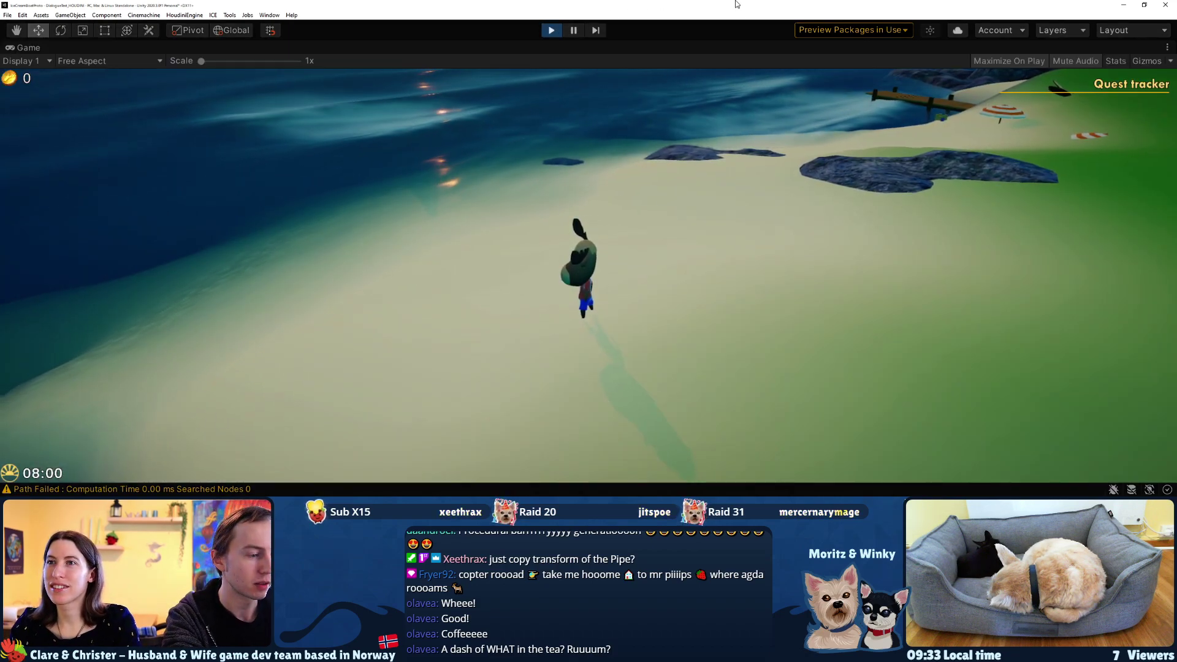
Playtest along the beach beside the boat, pause play mode, and stop playback of the boat music sample in VLC
key("d")
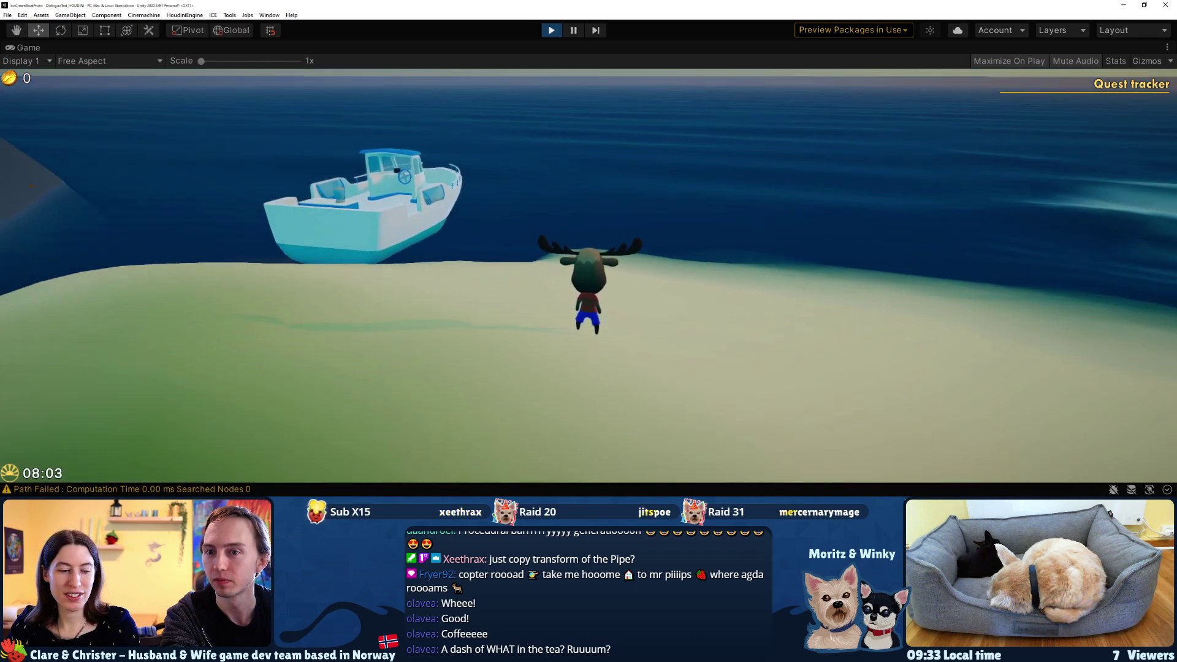
key("Escape")
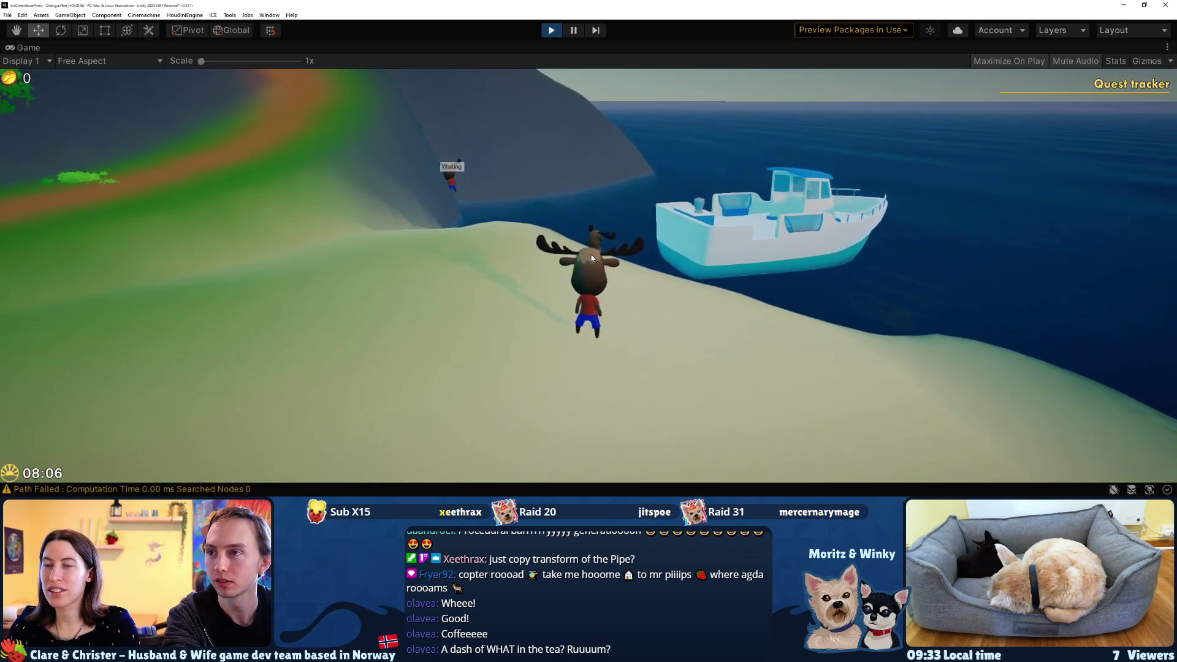
left_click(574, 31)
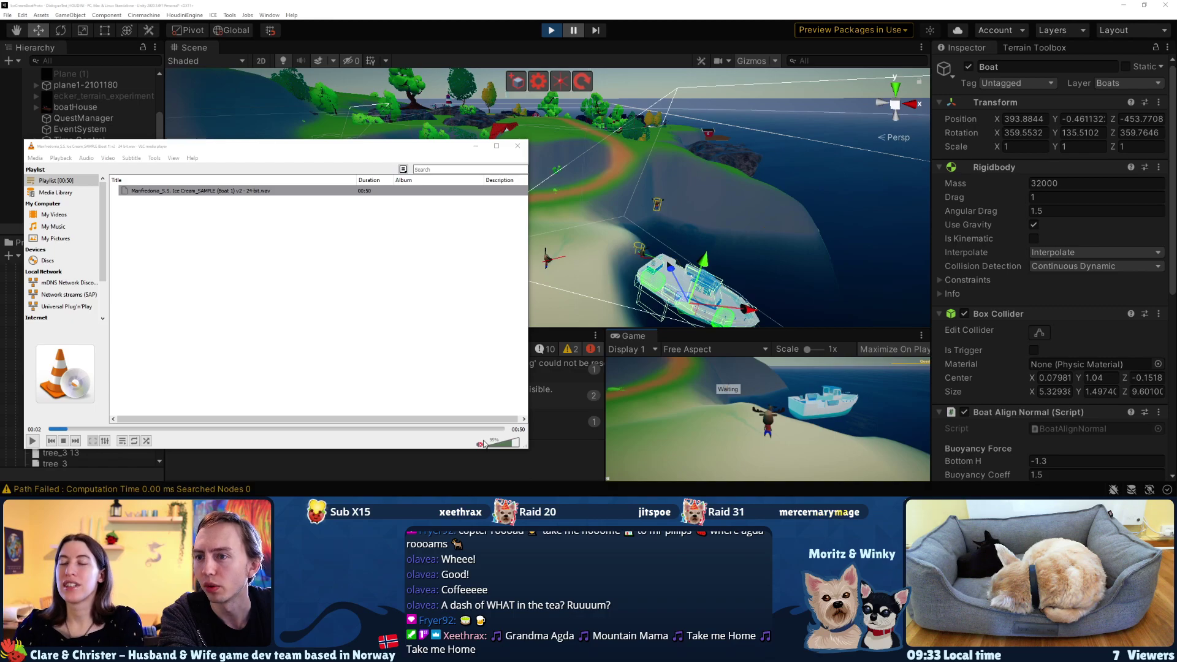
left_click(66, 444)
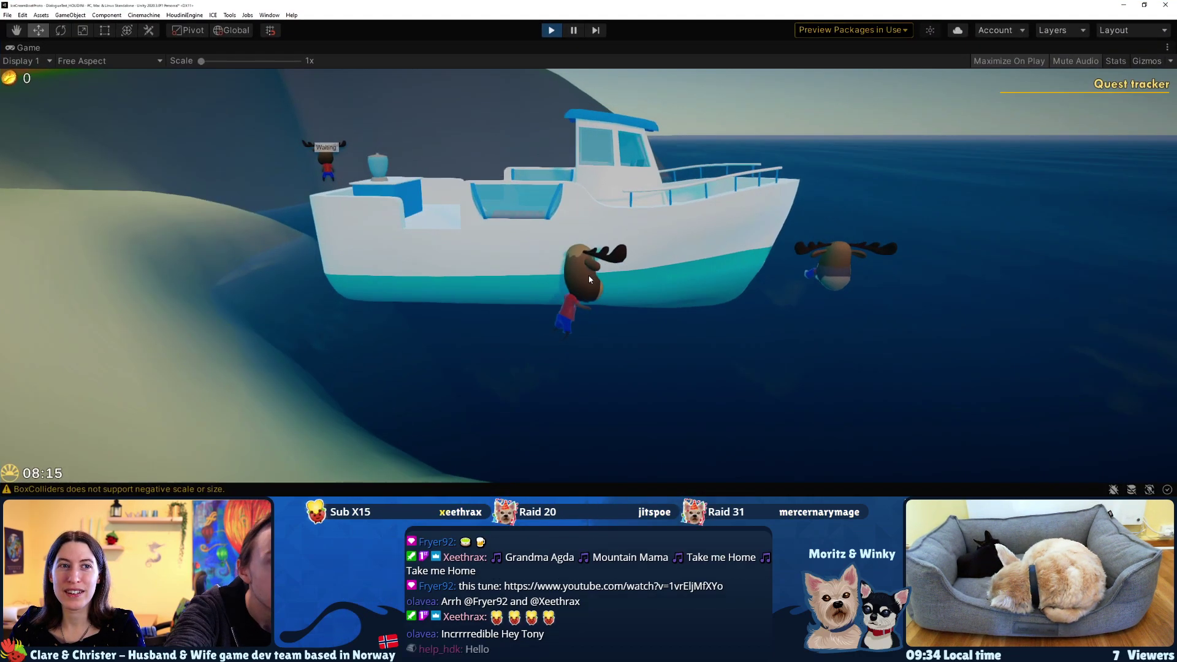
Playtest swimming to the boat, climbing aboard and moving around its deck near the wheel
right_click_drag(590, 281, 797, 280)
key("w")
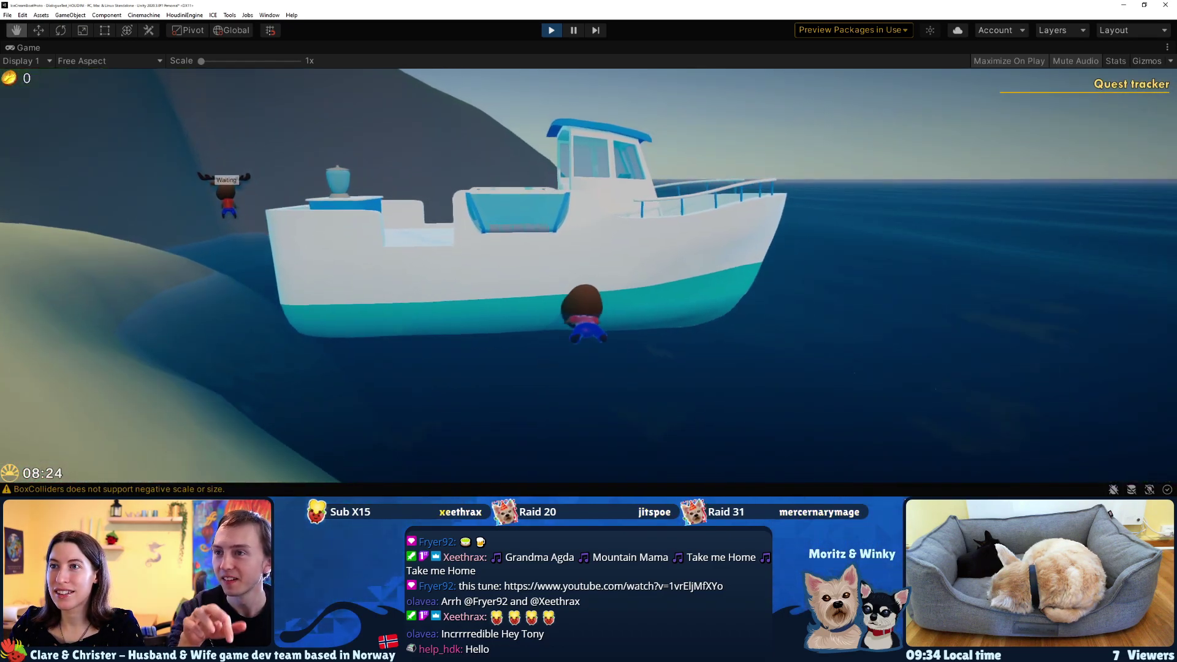
key("a")
key("space")
key("w")
right_click_drag(613, 279, 785, 269)
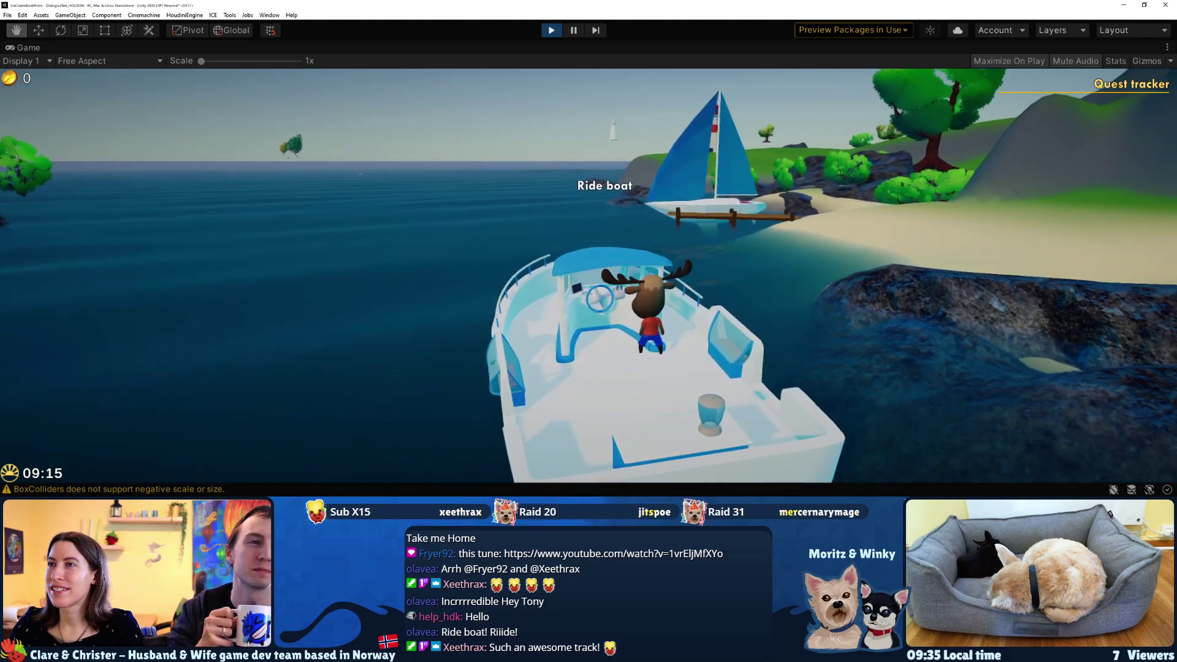
key("w")
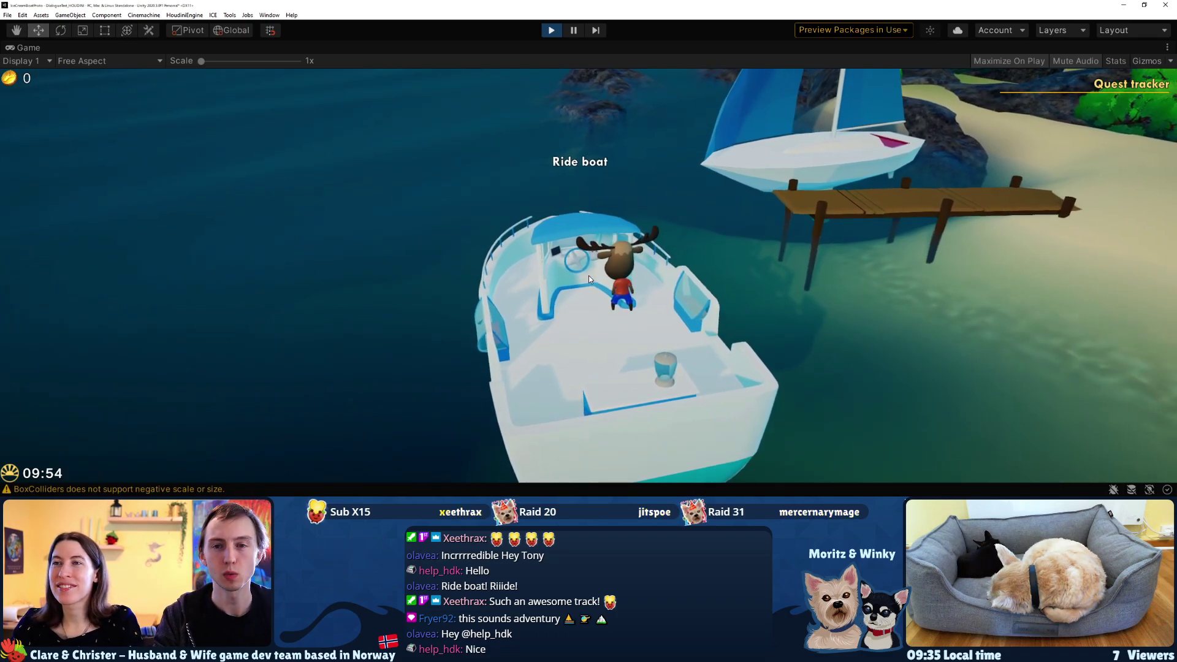
key("a")
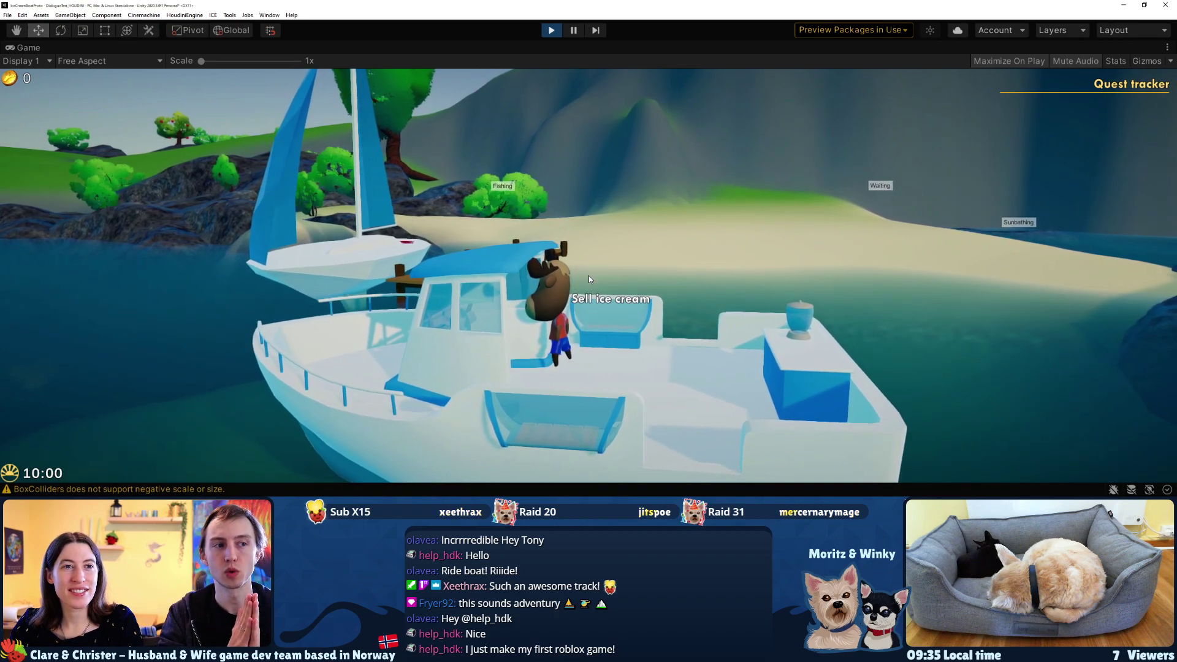
key("a")
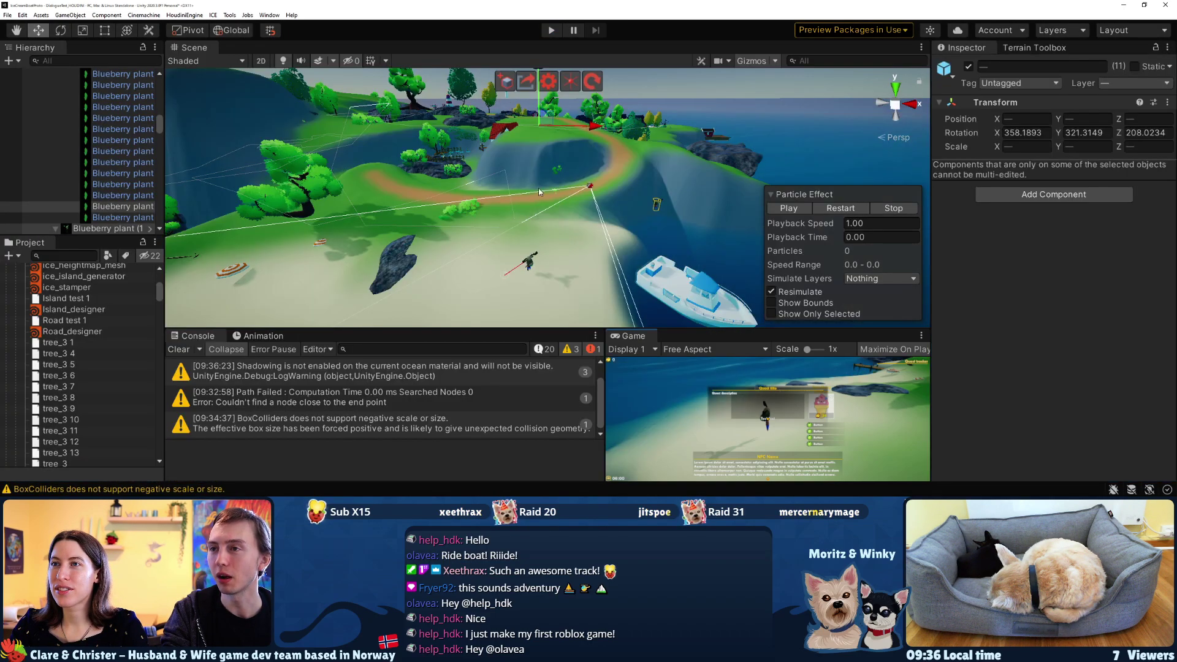
Activate the disabled UModeler Object so its blockout mesh shows over the island
right_click_drag(539, 188, 417, 153)
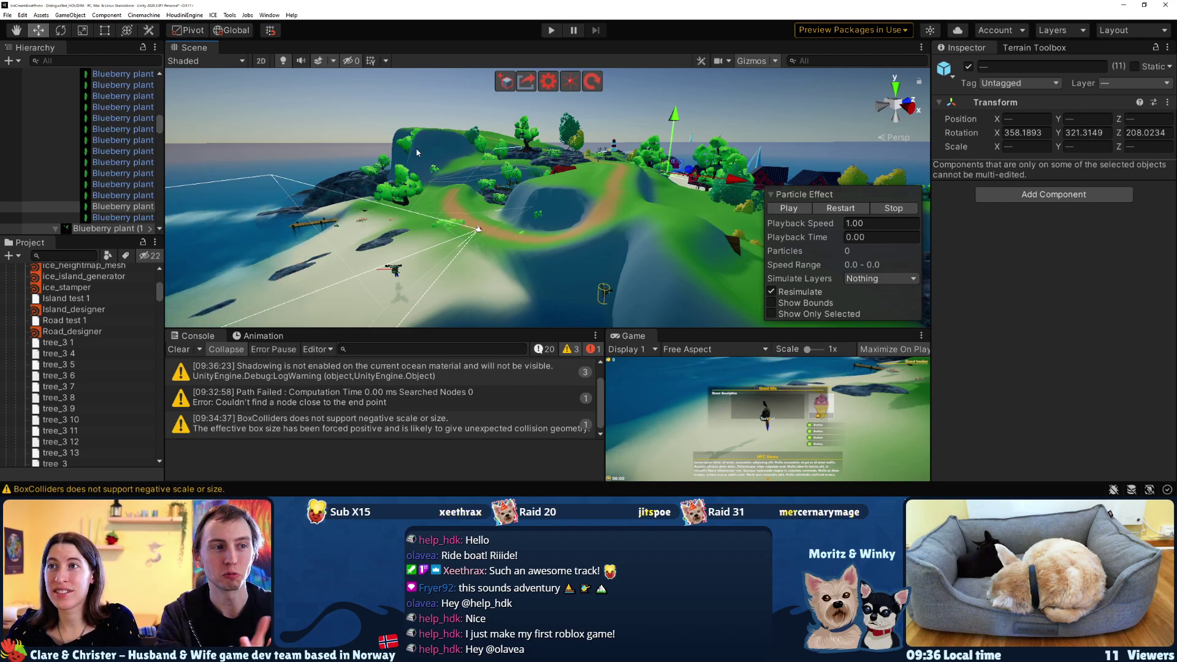
right_click_drag(618, 210, 540, 123)
key("w")
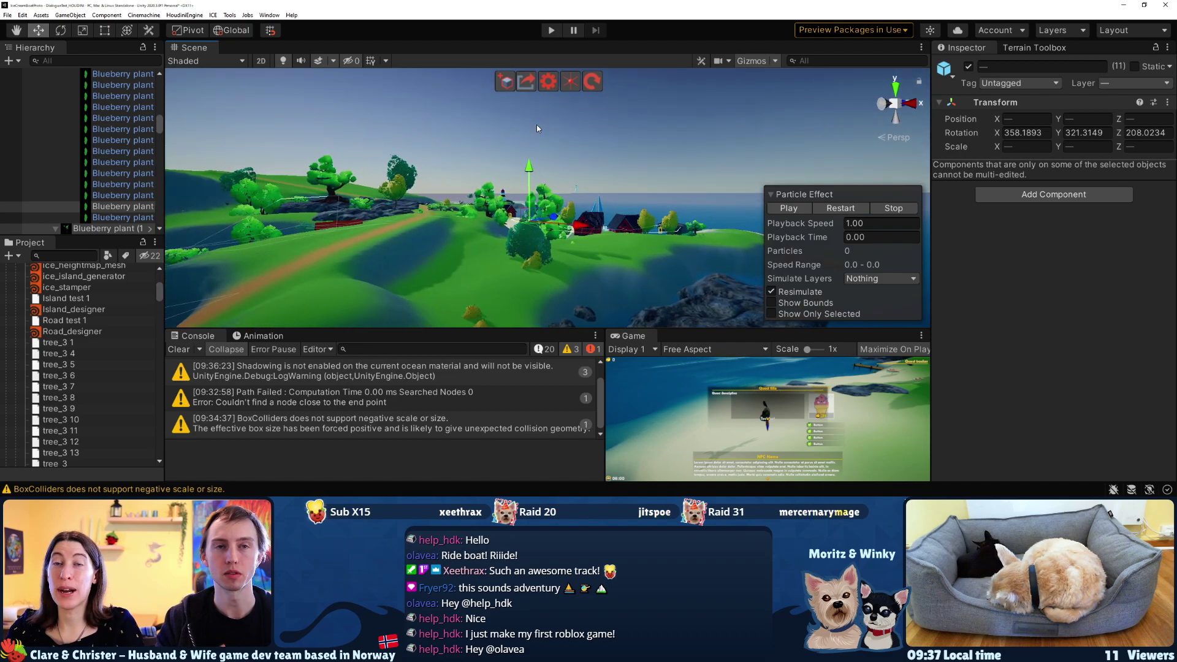
scroll(86, 116, "up", 10)
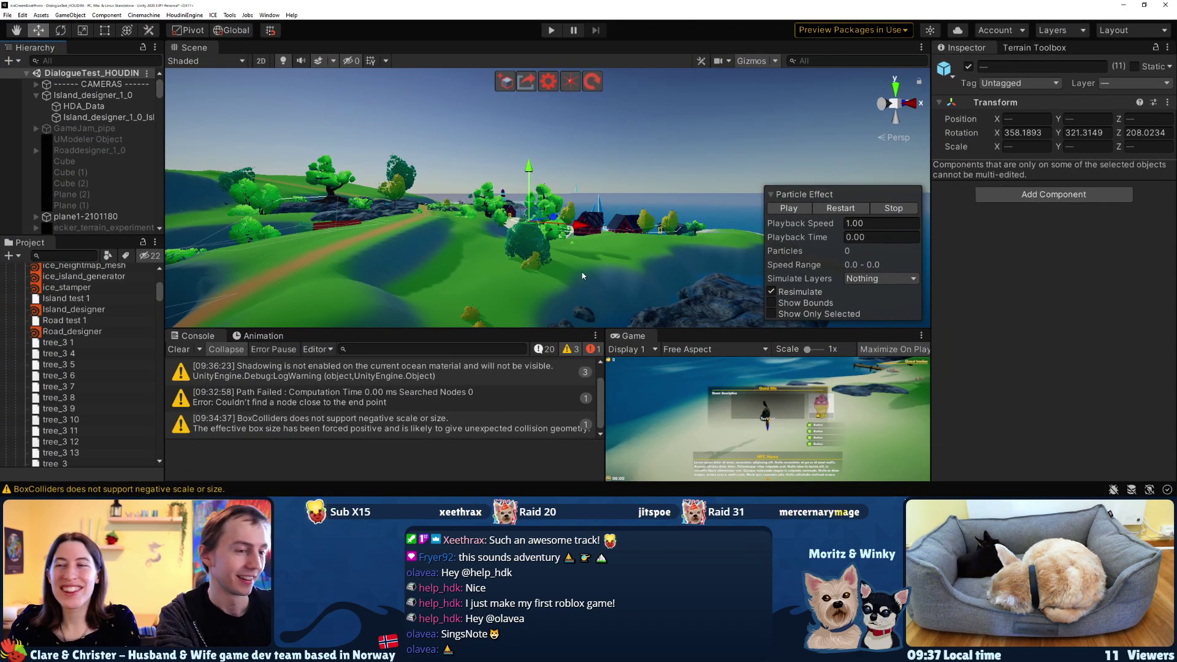
right_click_drag(601, 179, 587, 213)
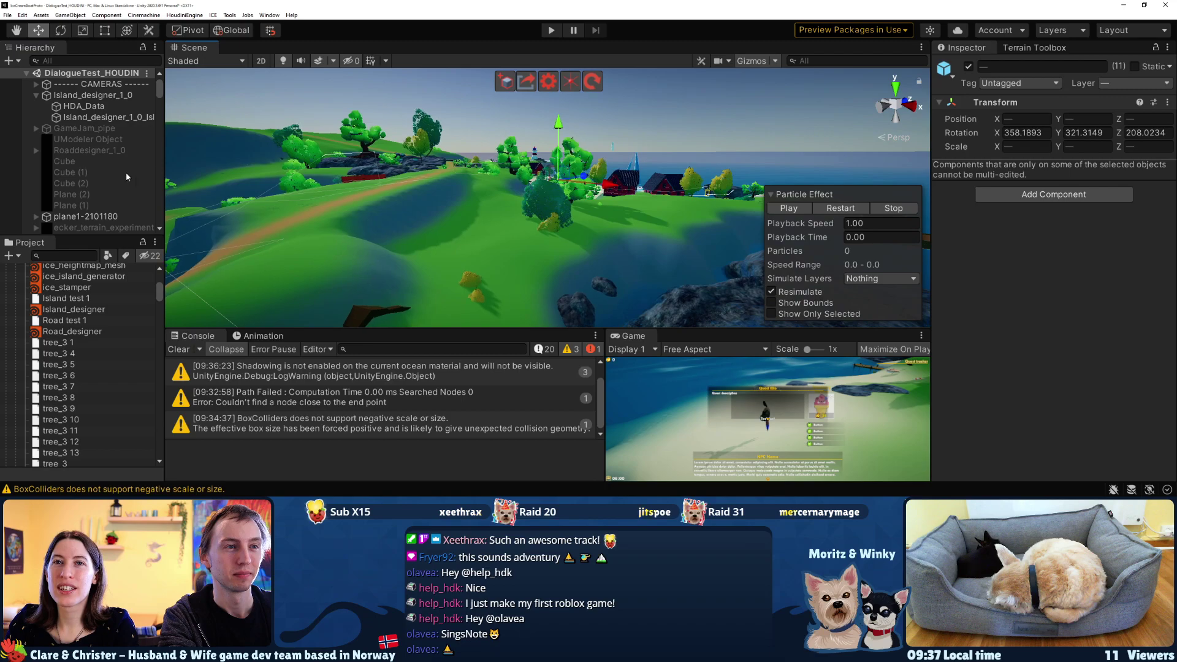
left_click(62, 141)
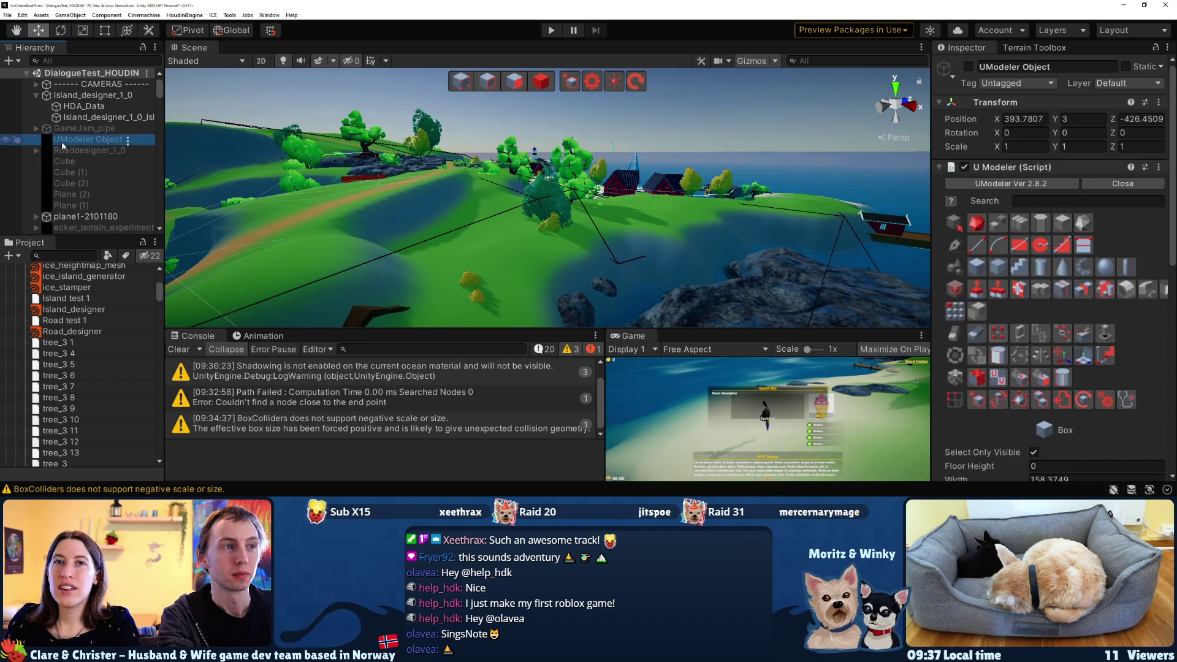
left_click(6, 140)
scroll(665, 275, "down", 3)
scroll(663, 276, "down", 4)
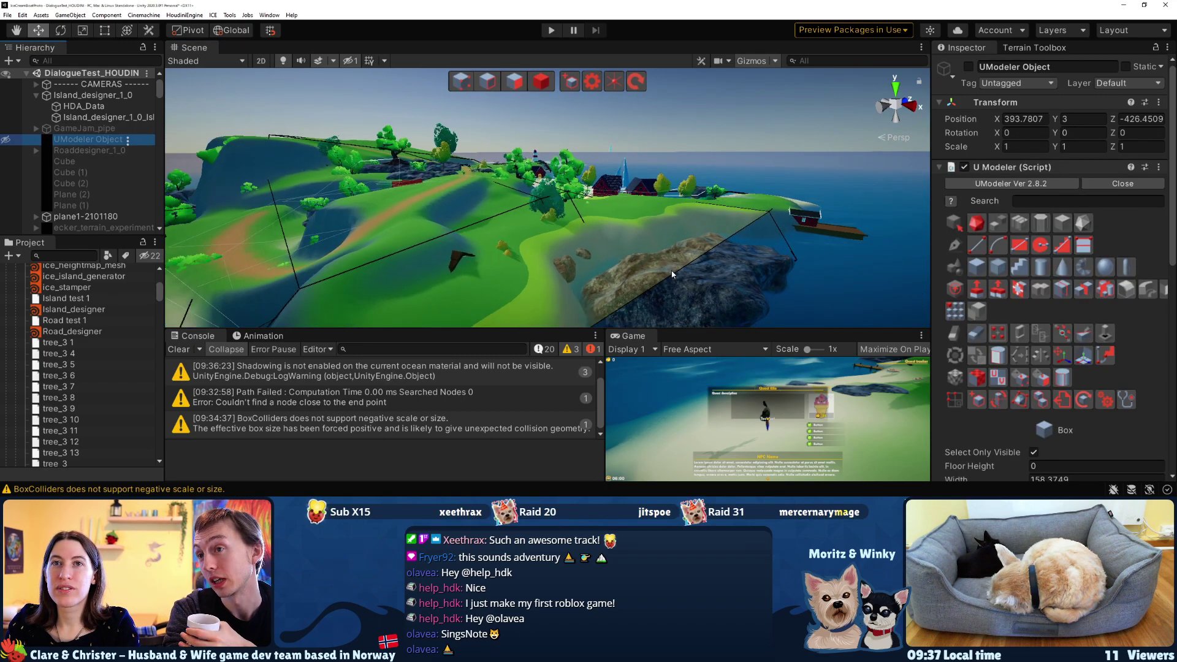
left_click(6, 140)
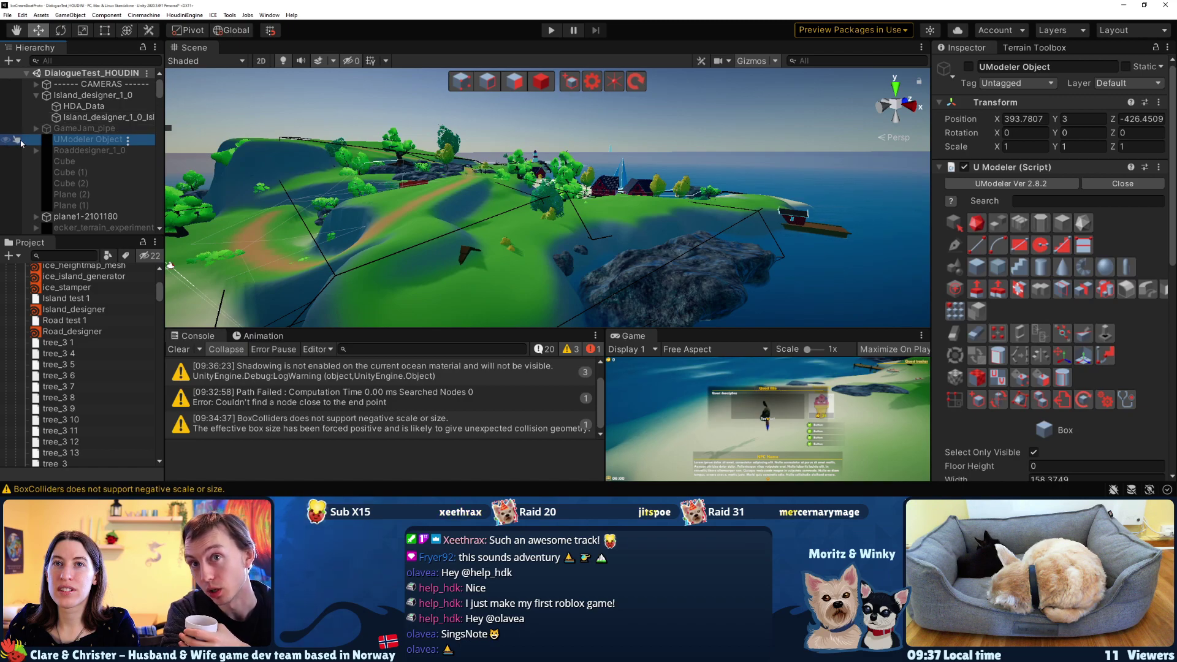
left_click(969, 67)
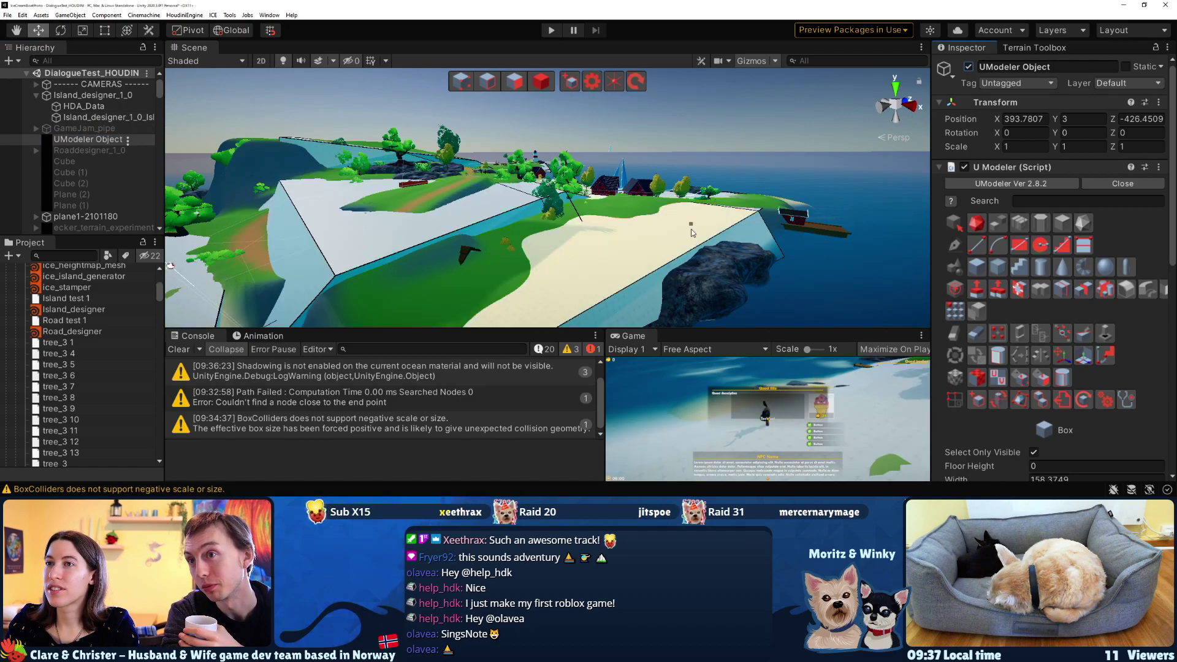
Add another instance of the Island_designer Houdini asset to the scene, after surveying the whole island from above
left_click_drag(744, 228, 606, 235, "alt")
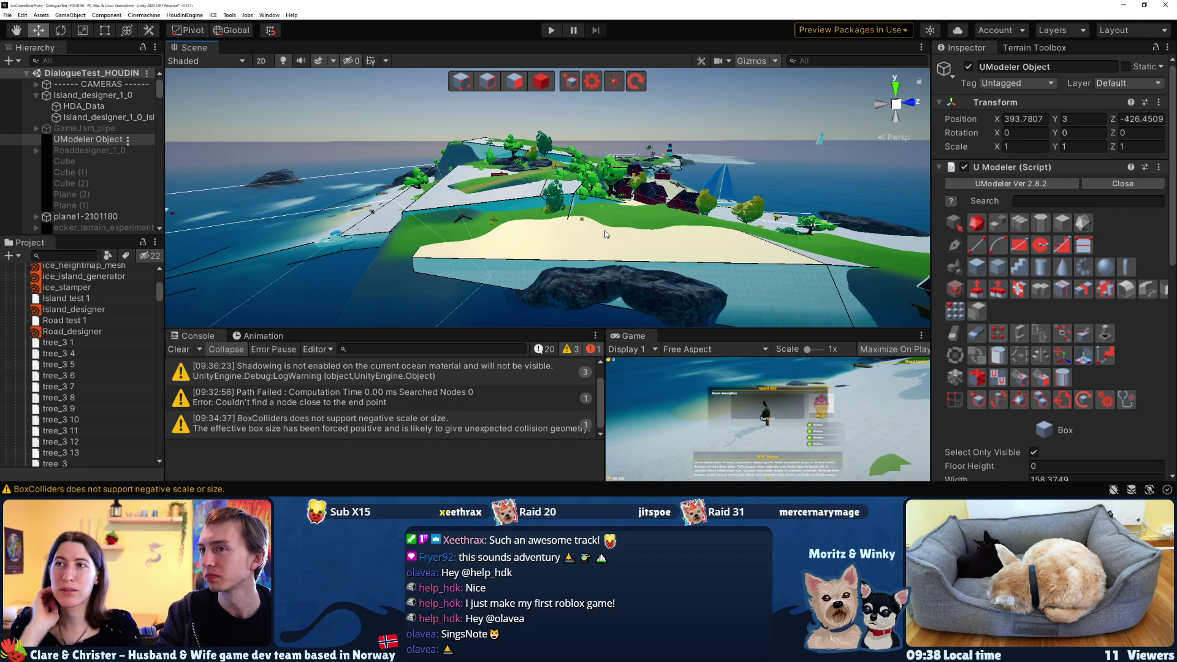
middle_click_drag(524, 192, 498, 224)
left_click_drag(498, 225, 644, 257, "alt")
scroll(644, 257, "down", 5)
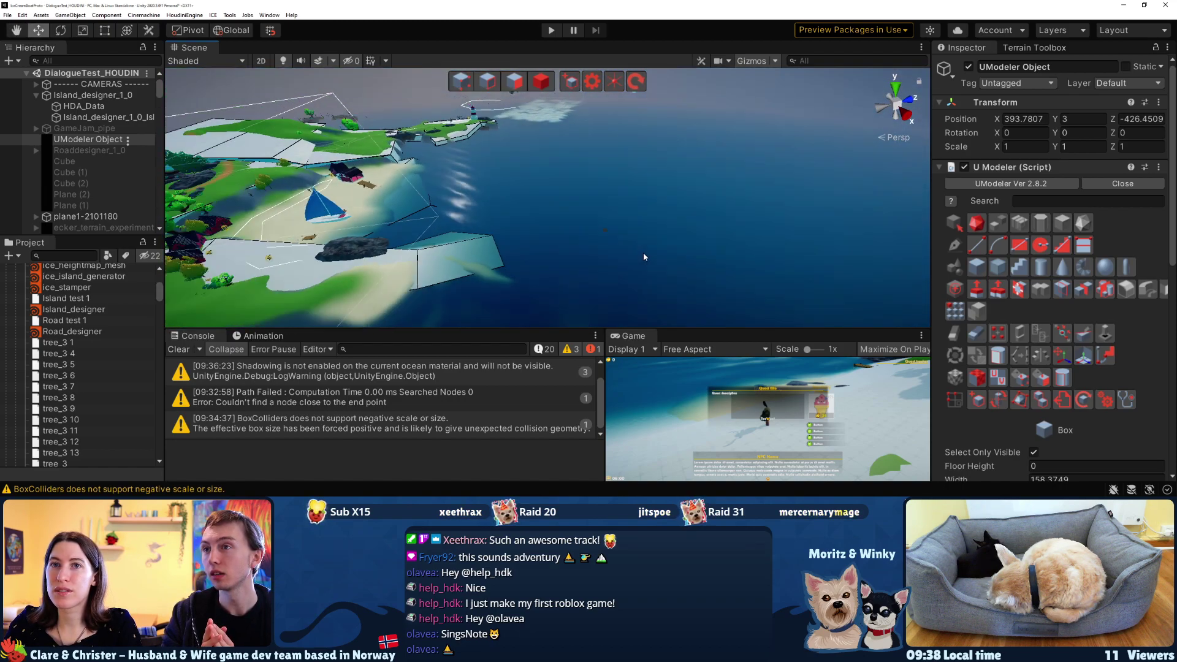
left_click(91, 140)
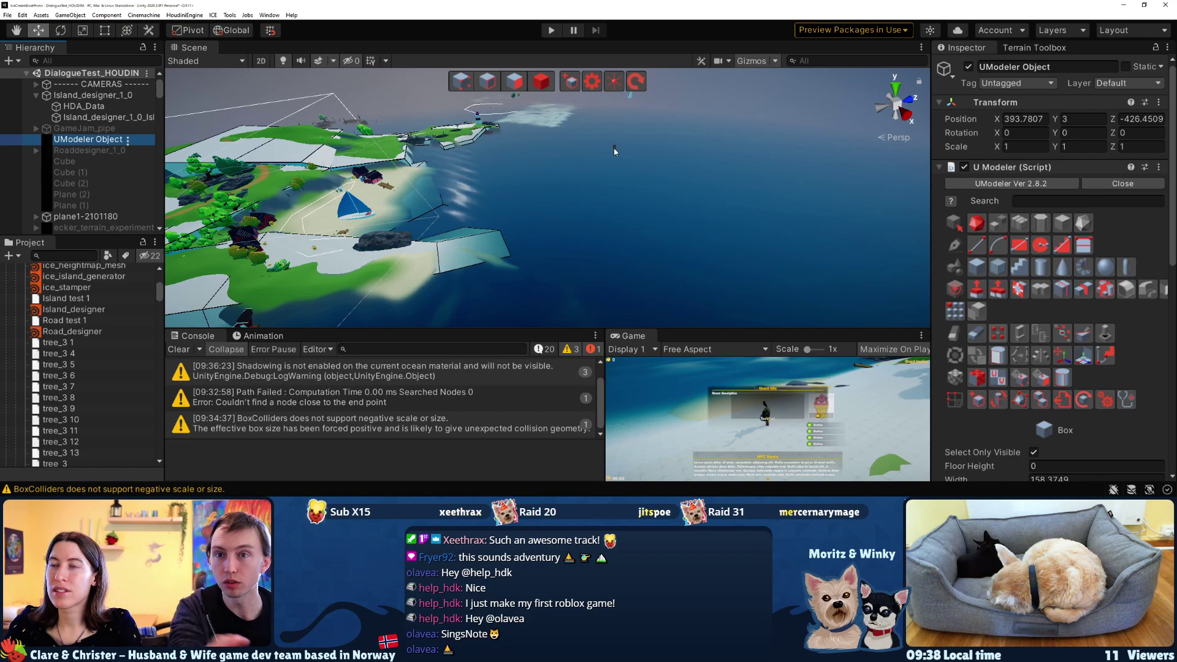
scroll(615, 153, "down", 3)
left_click_drag(649, 145, 528, 217, "alt")
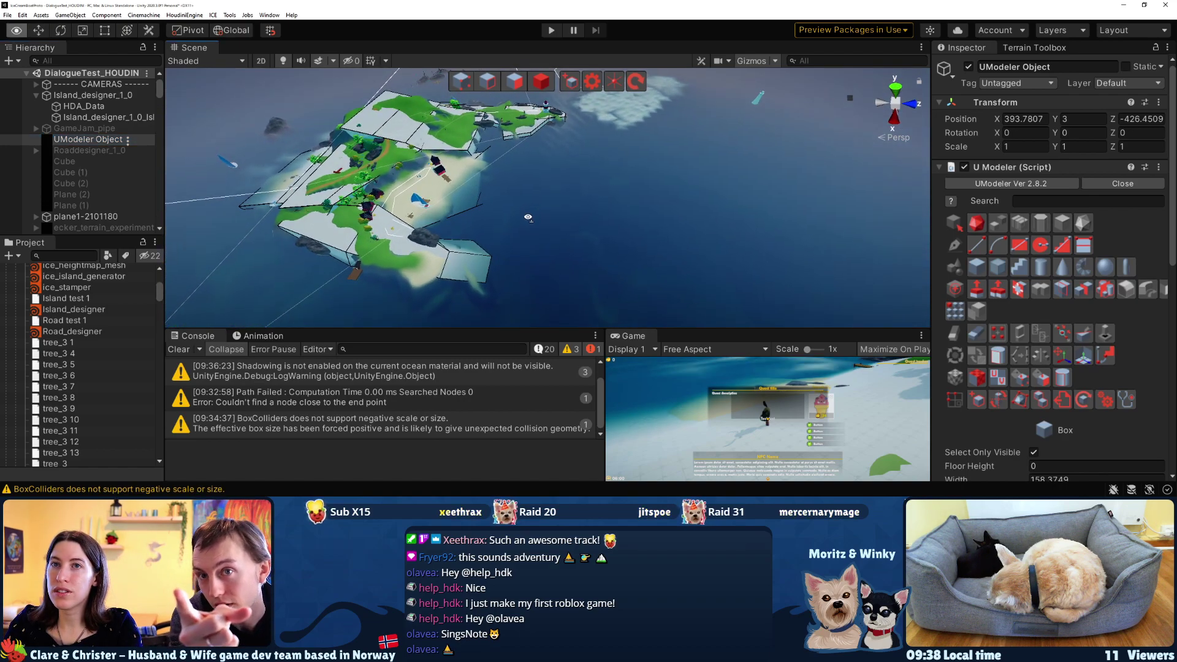
left_click(61, 310)
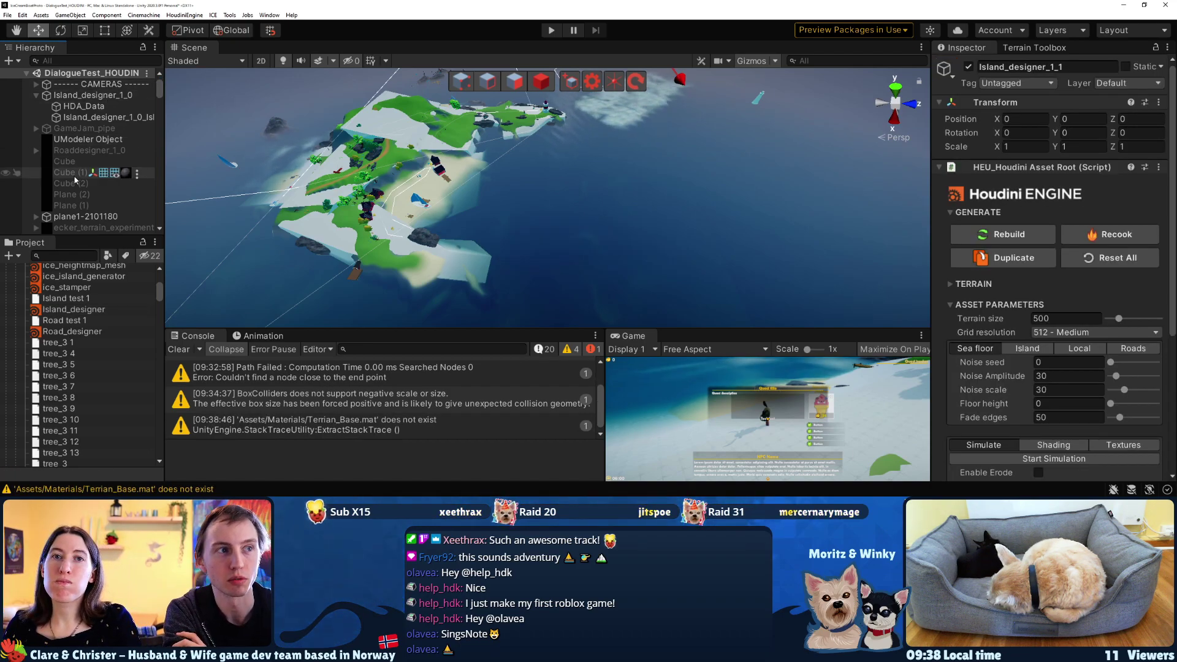
Find the new Island_designer_1_1 object in the scene hierarchy and rename it Barry Island
scroll(79, 183, "down", 15)
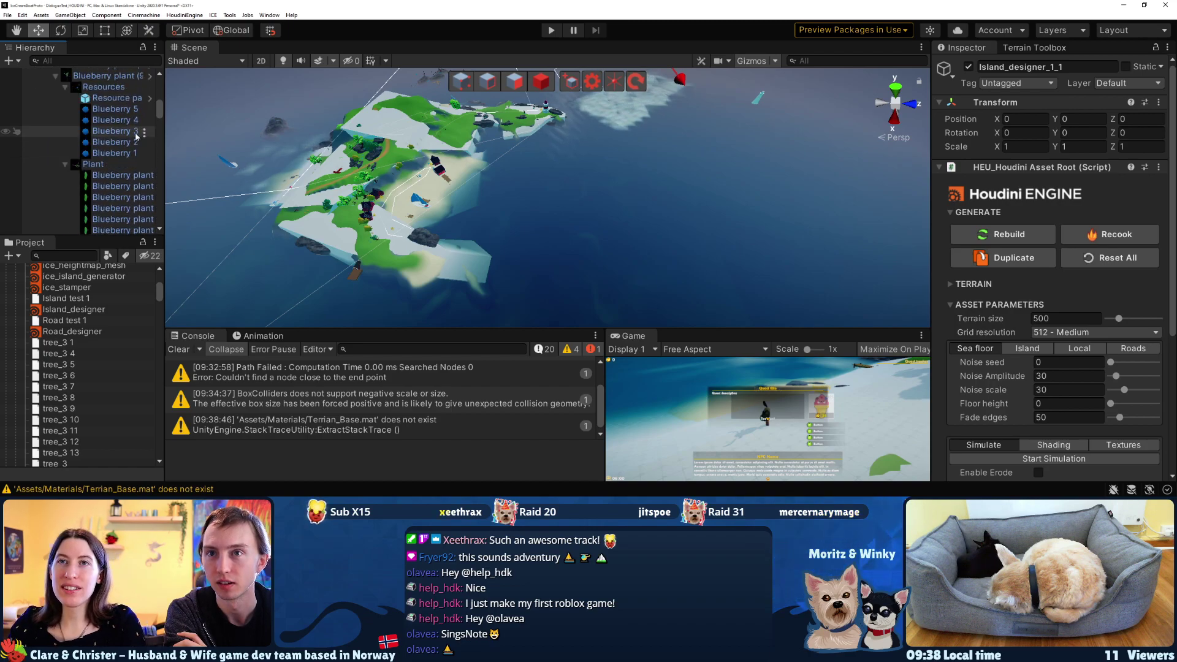
scroll(68, 158, "up", 5)
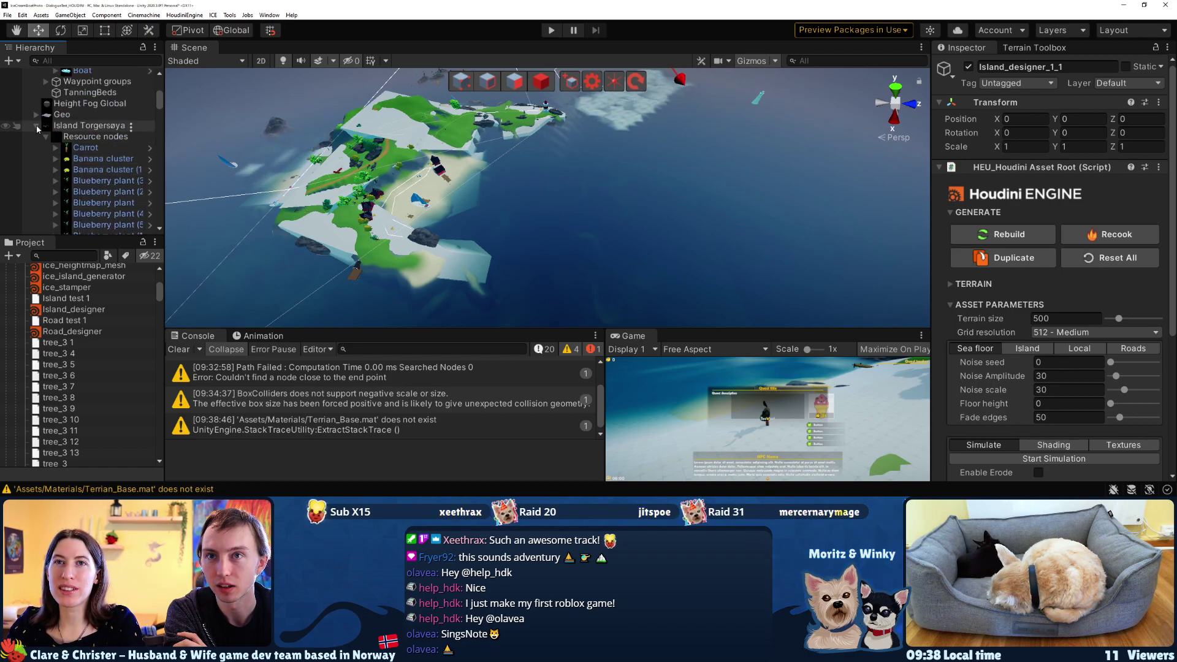
left_click(36, 126)
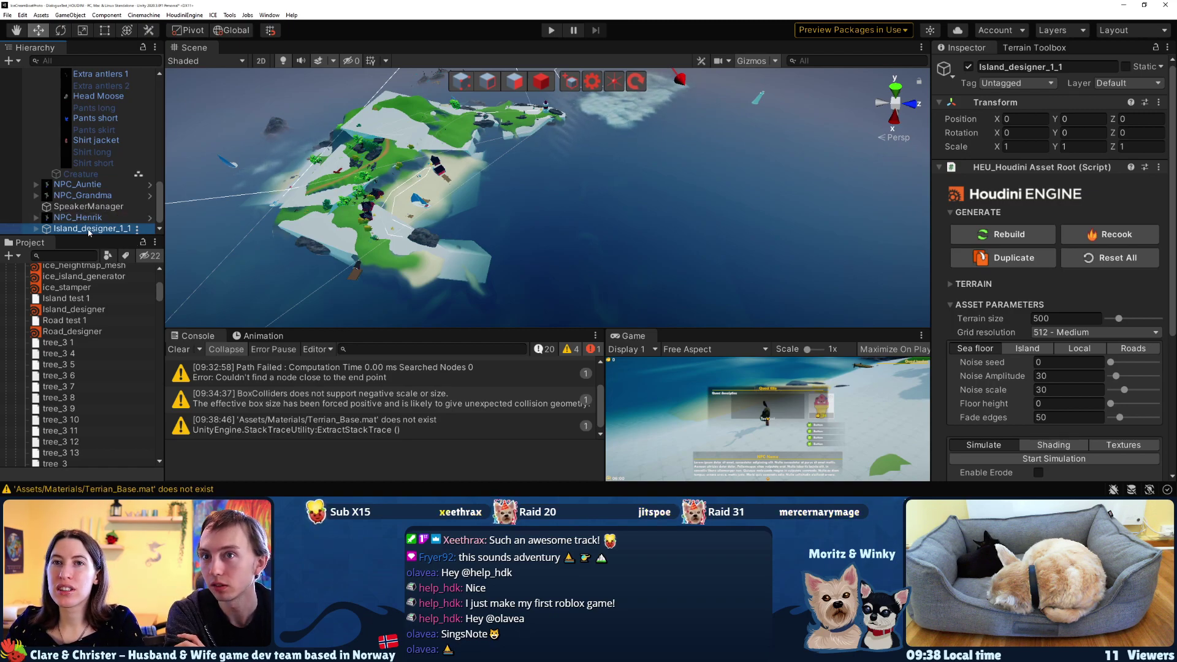
double_click(89, 230)
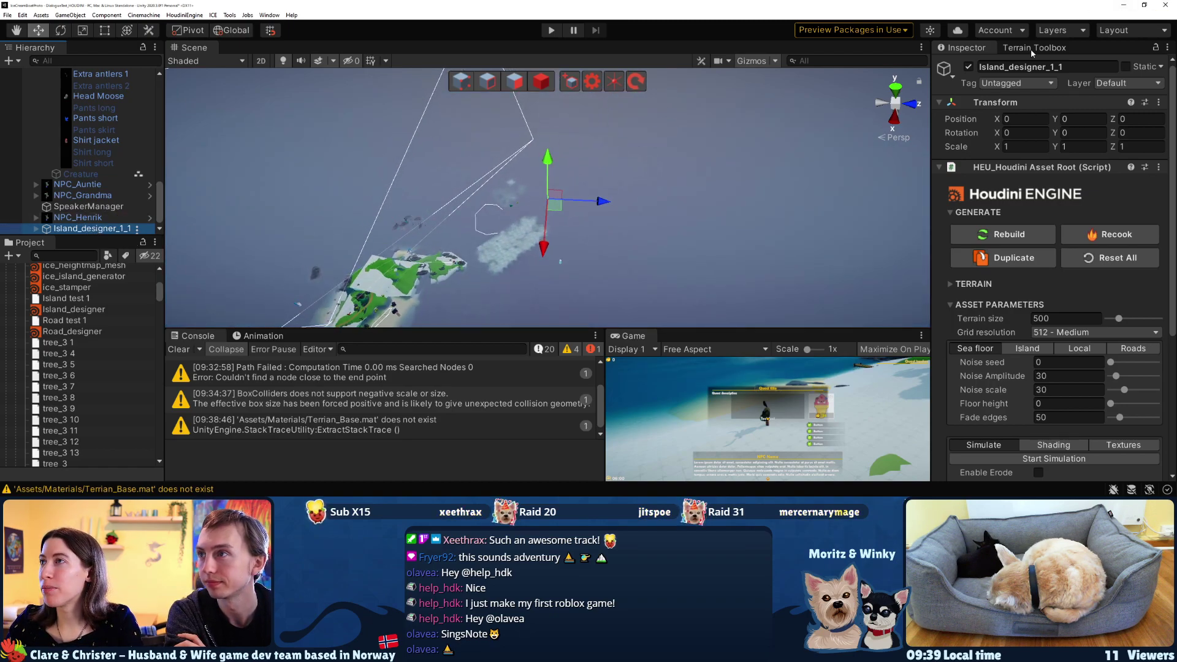
type("Bar")
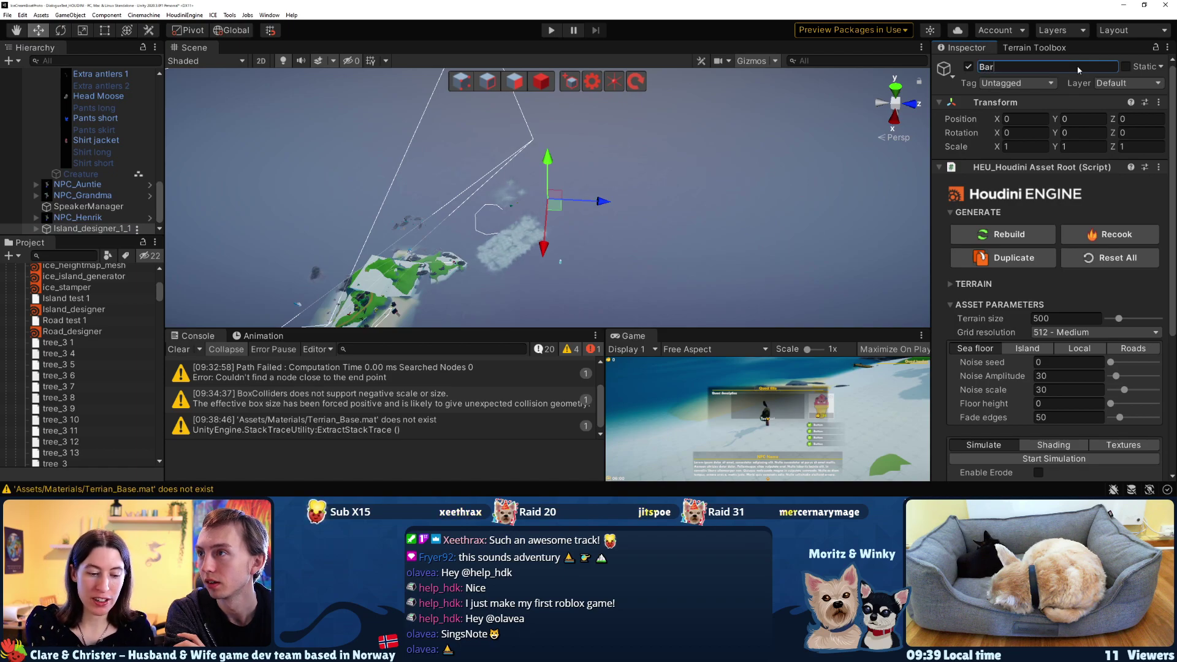
type("ry Island")
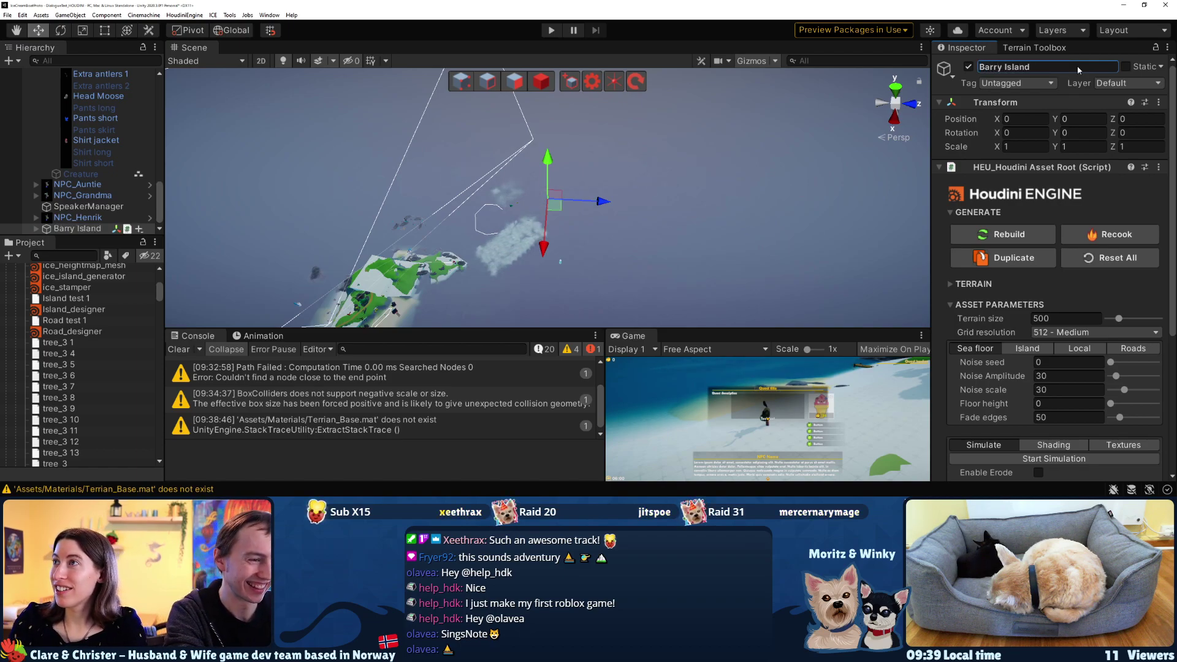
Move Barry Island into the open sea beside the existing island at about X 345, Y 0, Z -32
left_click_drag(597, 247, 558, 199, "alt")
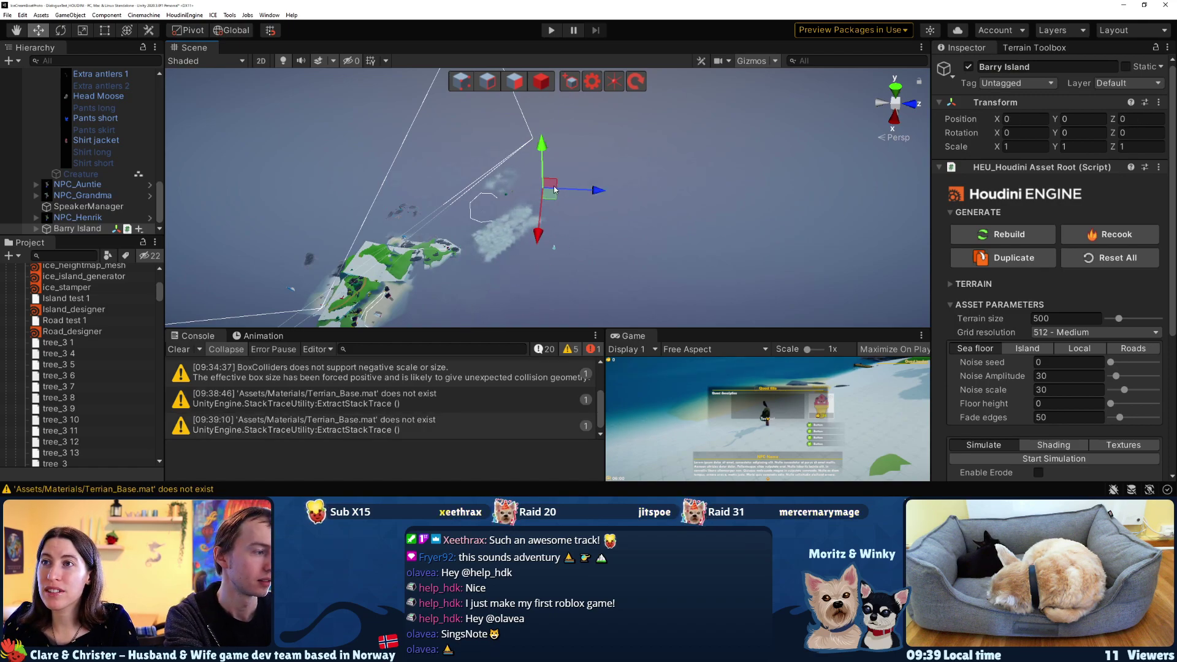
middle_click_drag(551, 197, 624, 188)
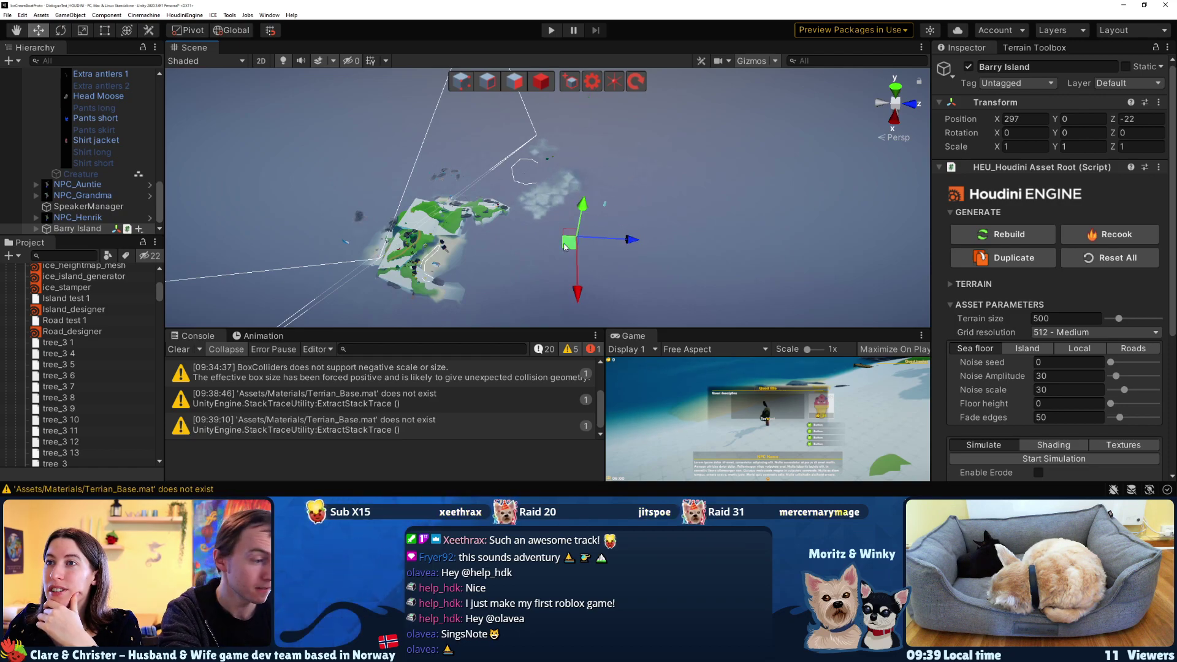
left_click_drag(565, 247, 563, 264)
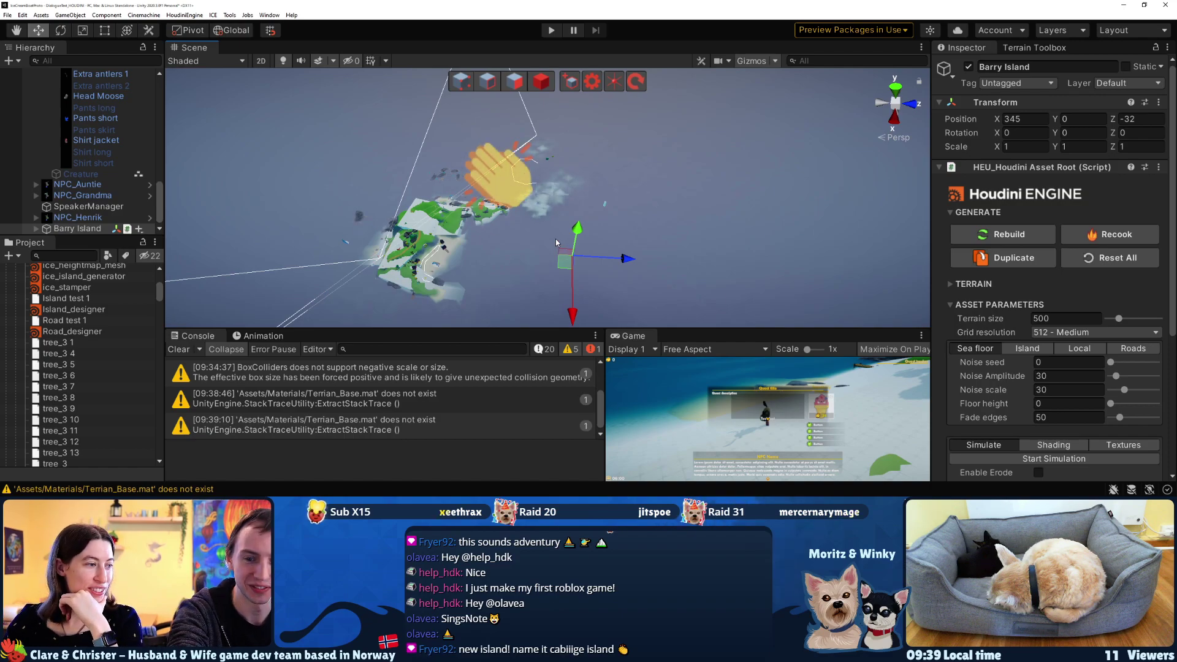
Switch to the web browser, look through the Barry Island photos and search images for "barry island cardiff"
scroll(101, 89, "down", 5)
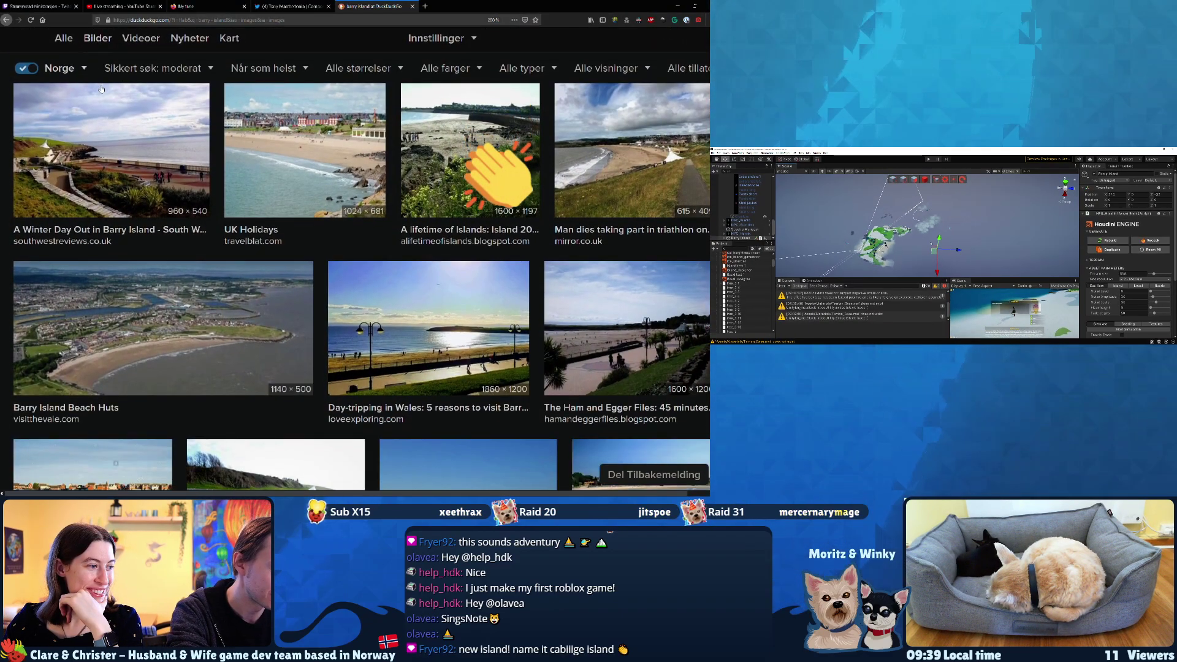
scroll(101, 89, "up", 5)
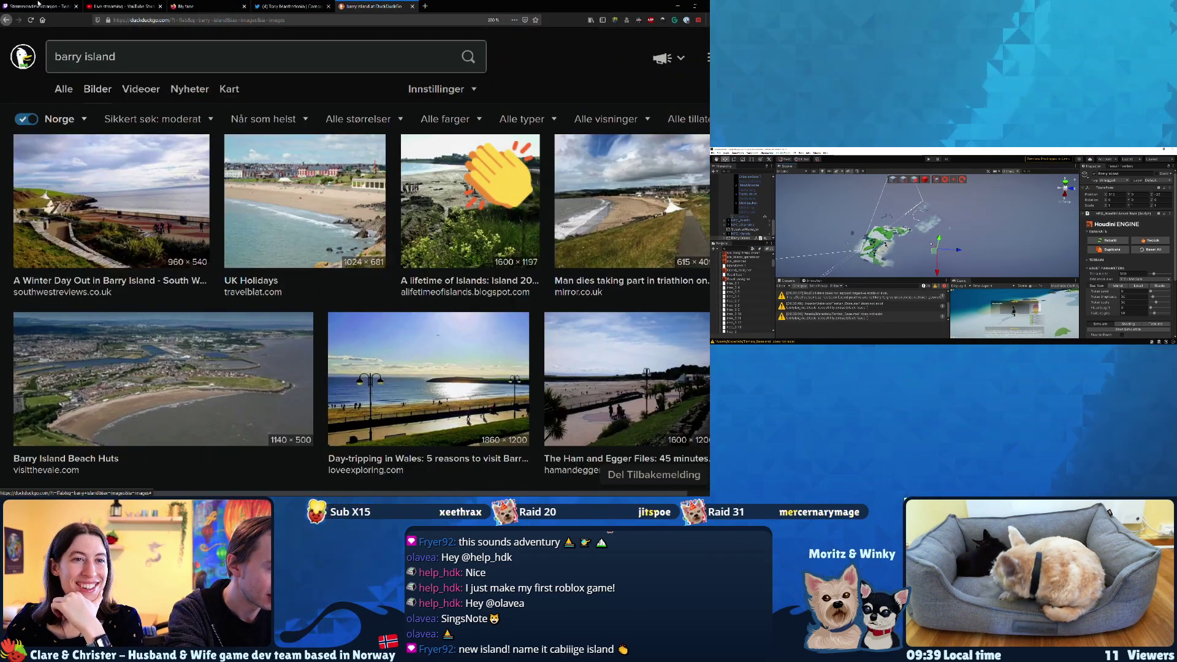
left_click(146, 55)
type("cardiff")
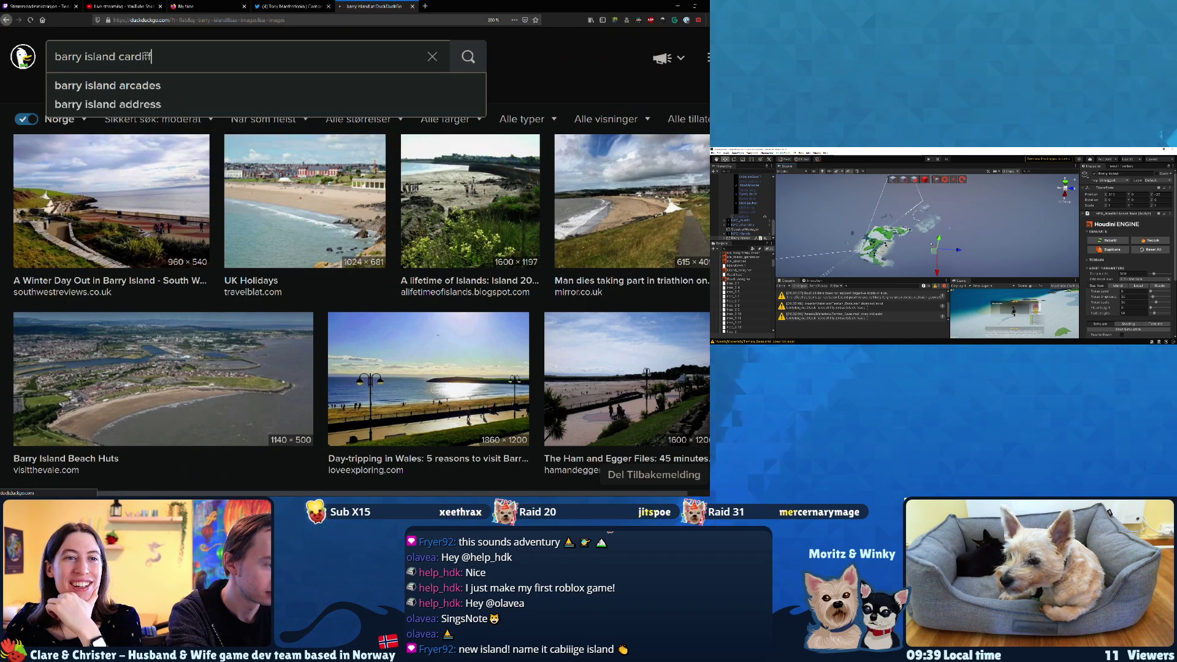
key("Return")
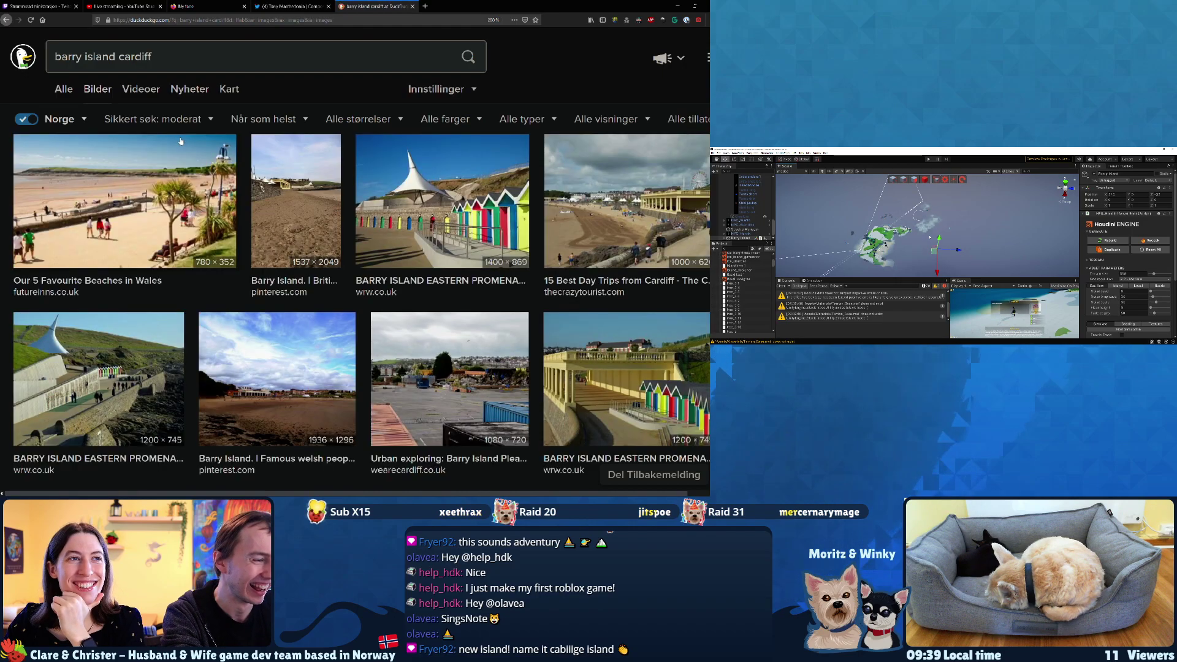
Look through the image results for photos of Barry Island's beaches, promenade and seafront
scroll(208, 191, "down", 2)
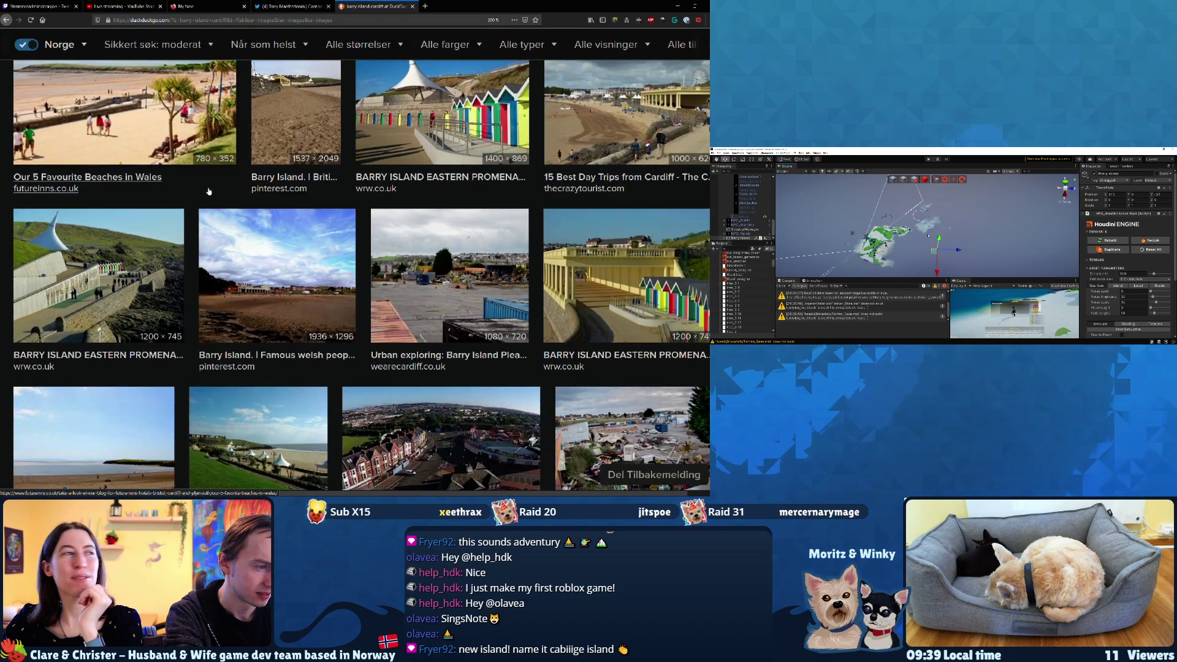
scroll(209, 191, "down", 6)
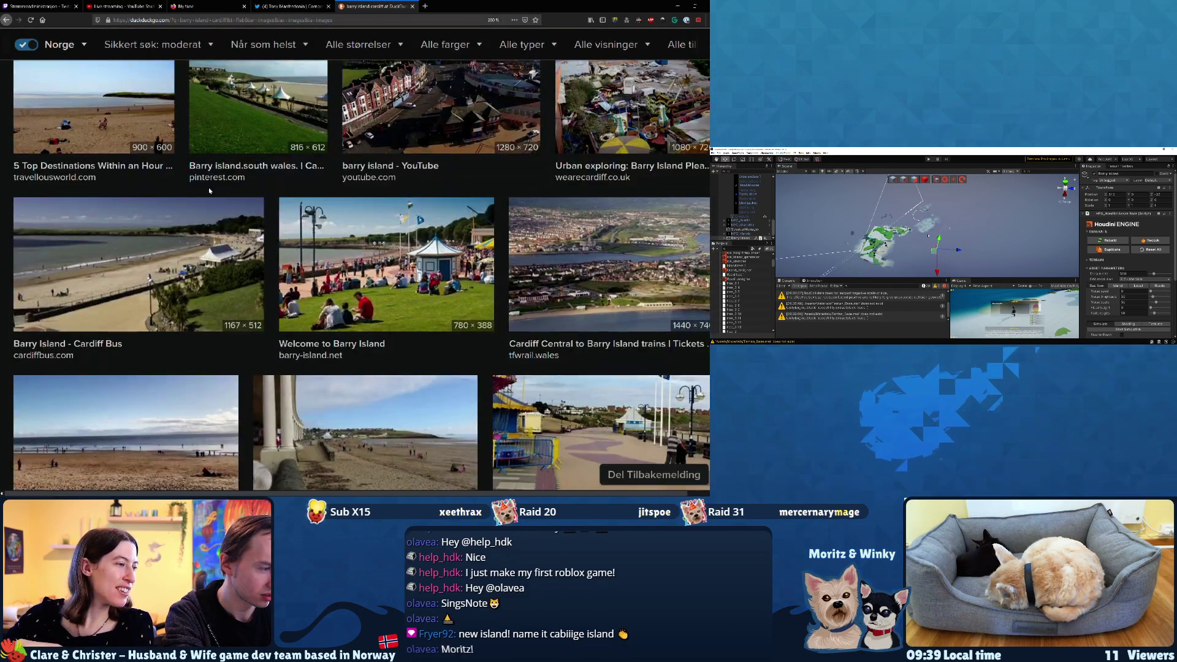
scroll(208, 192, "down", 2)
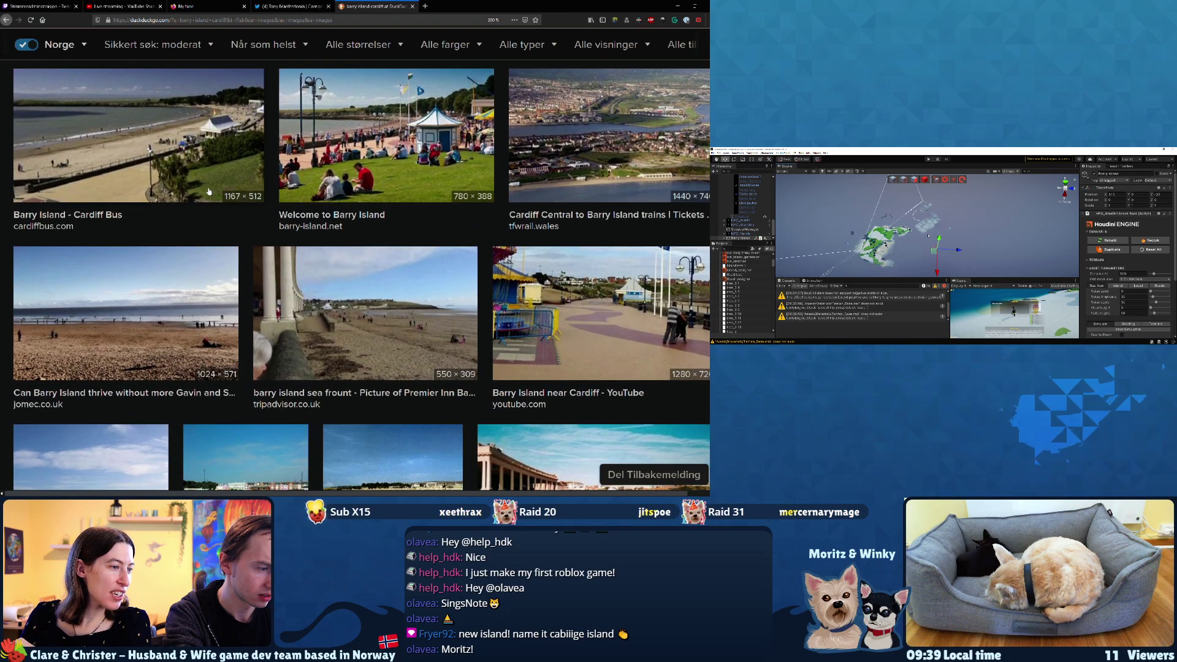
scroll(209, 191, "up", 10)
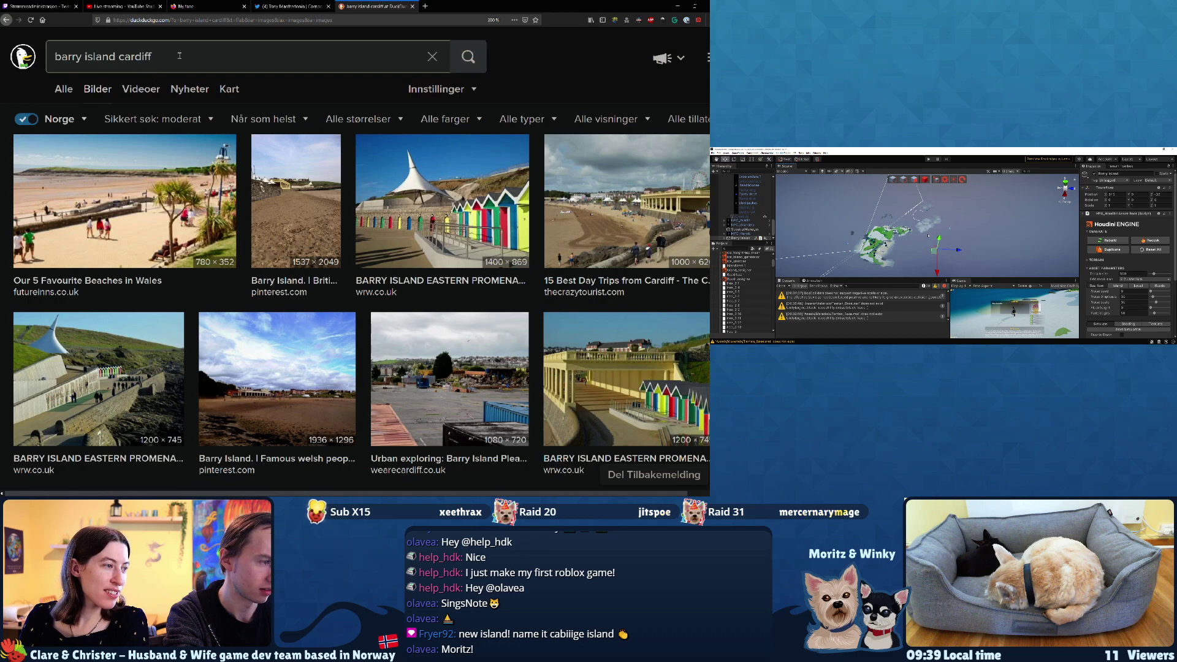
Open Google Maps and search for "barry island"
left_click(225, 21)
type("maps.google.cn")
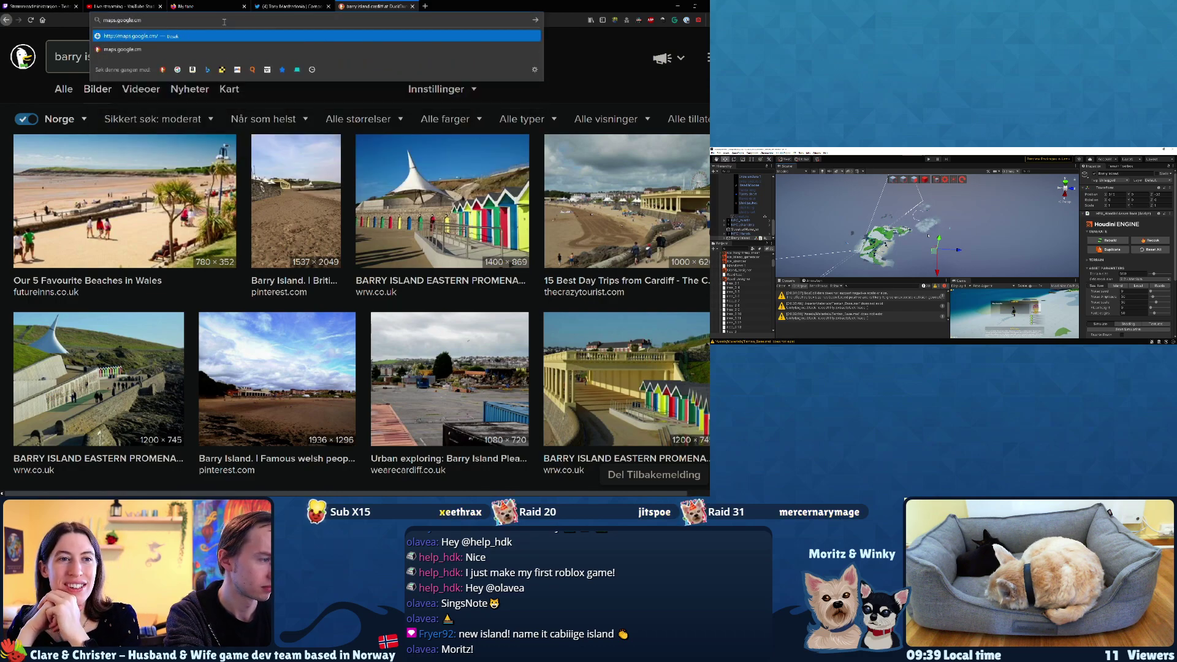
key("Return")
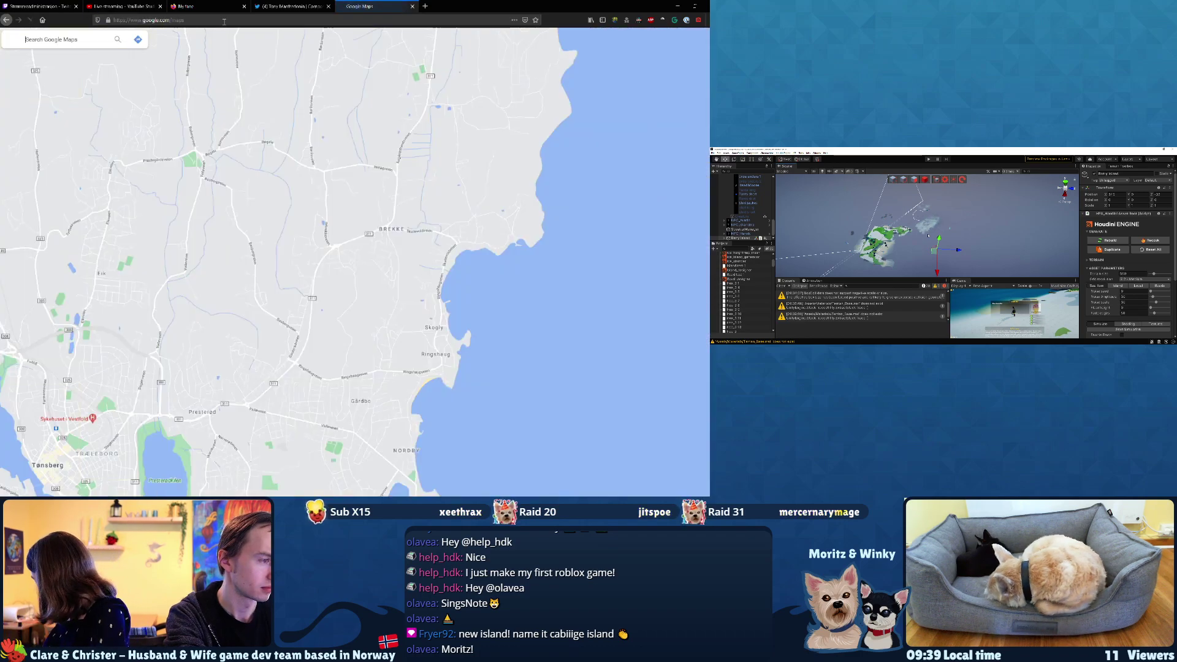
type("barry island")
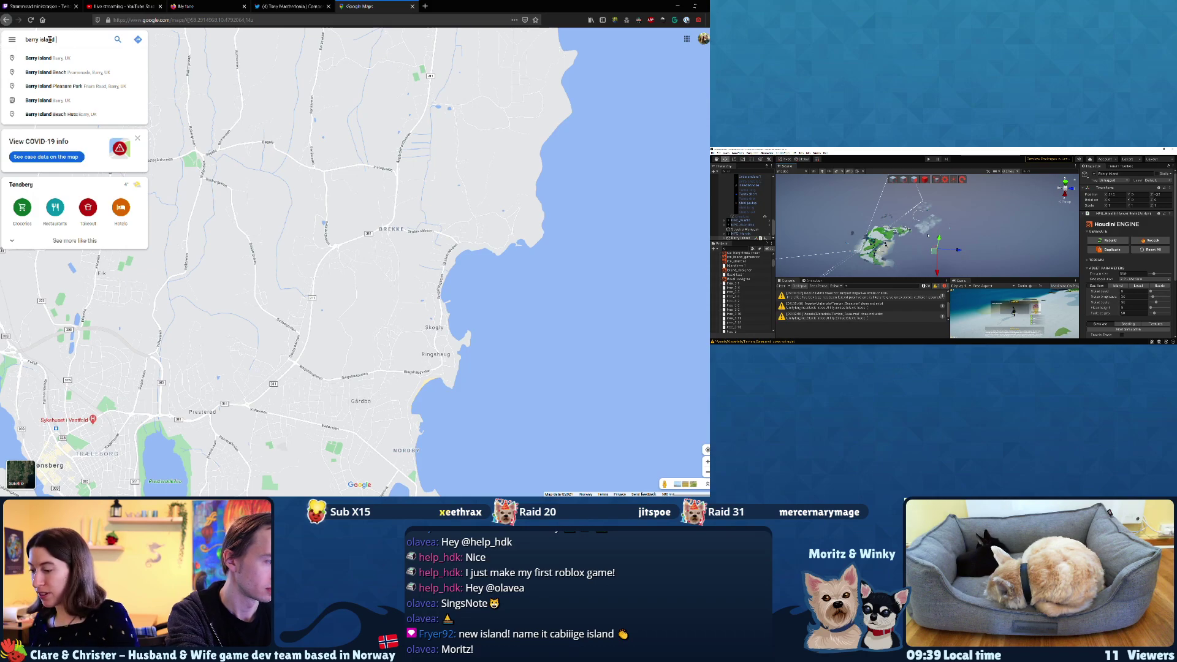
key("Return")
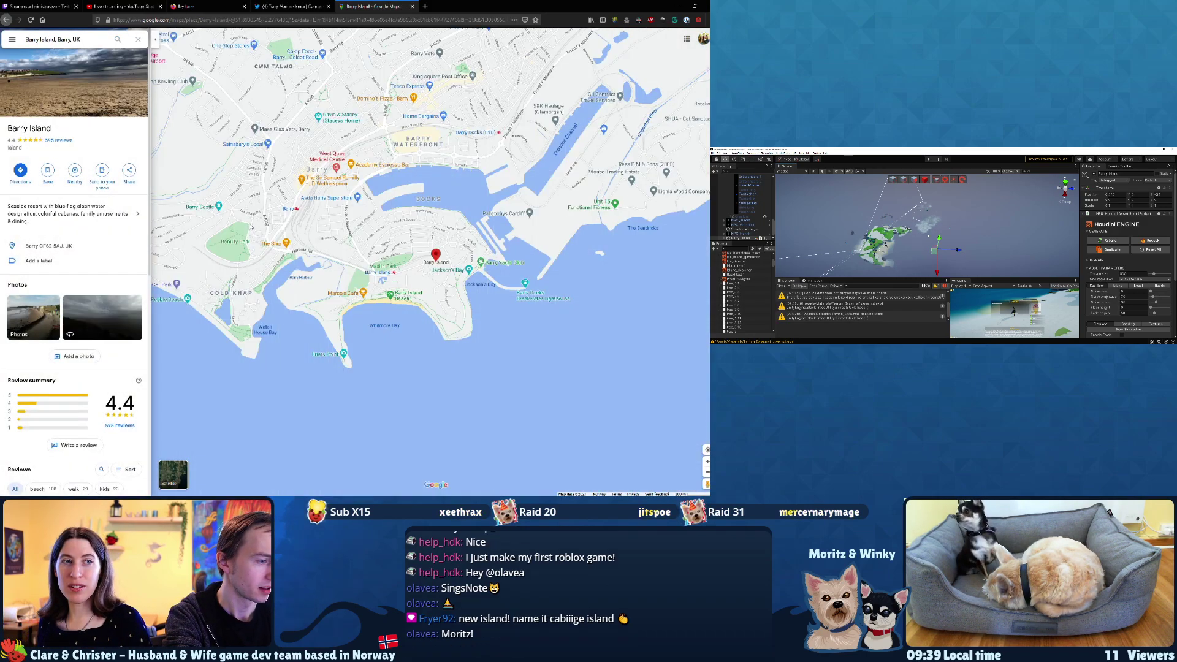
Show Barry Island in satellite imagery and tilt the map into a 3D view
left_click_drag(399, 268, 429, 263)
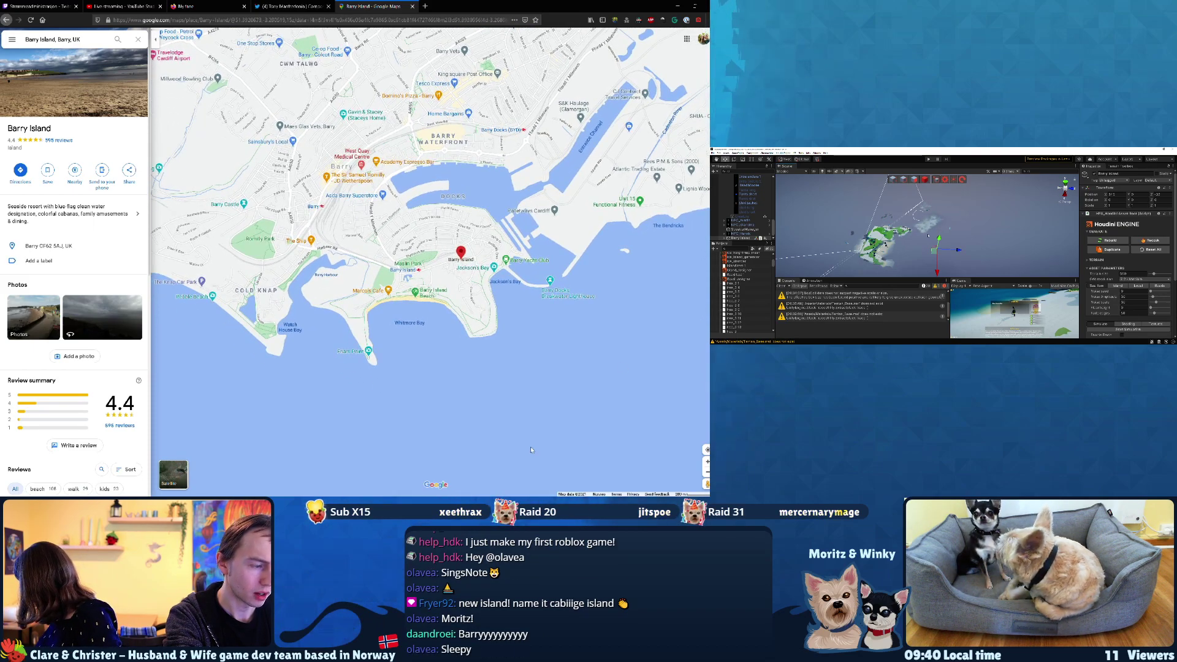
left_click(176, 475)
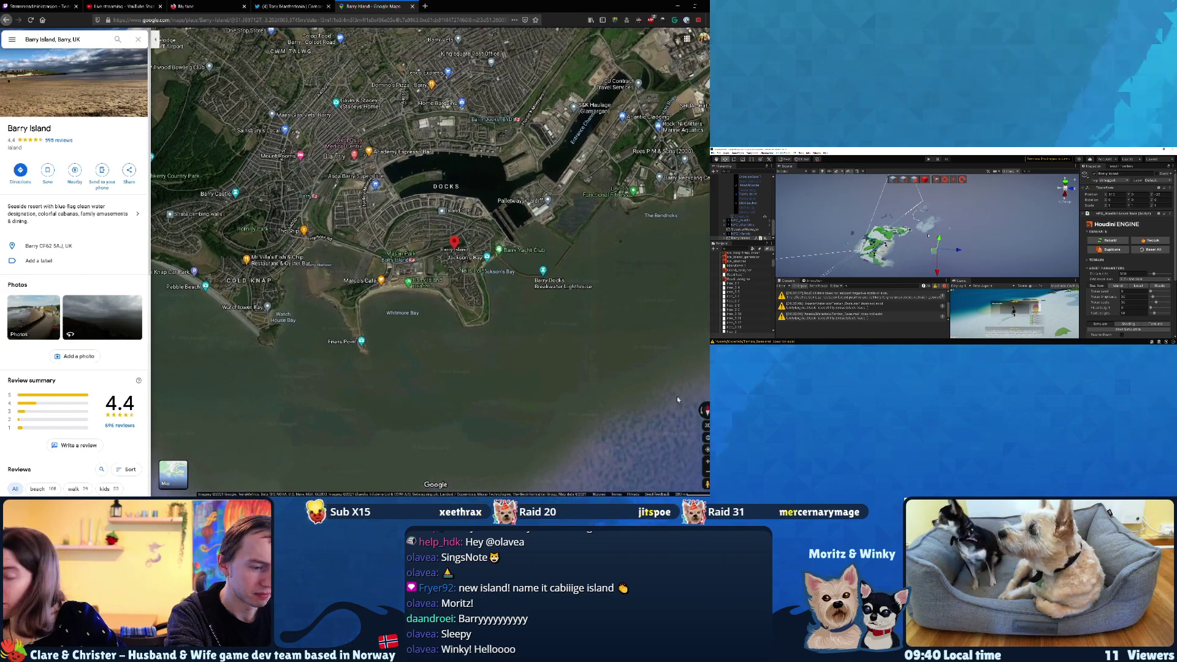
left_click(706, 425)
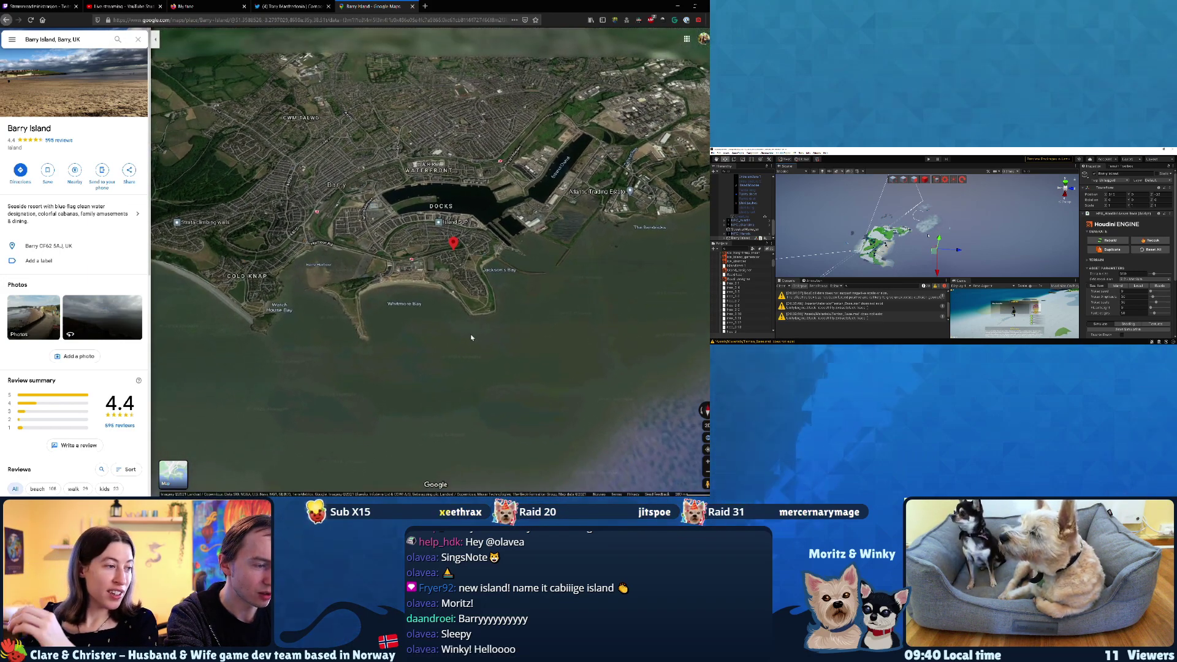
Examine Barry Island's outline, bay, headlands and docks in the satellite view, both close up and within the surrounding coast
scroll(440, 299, "down", 5)
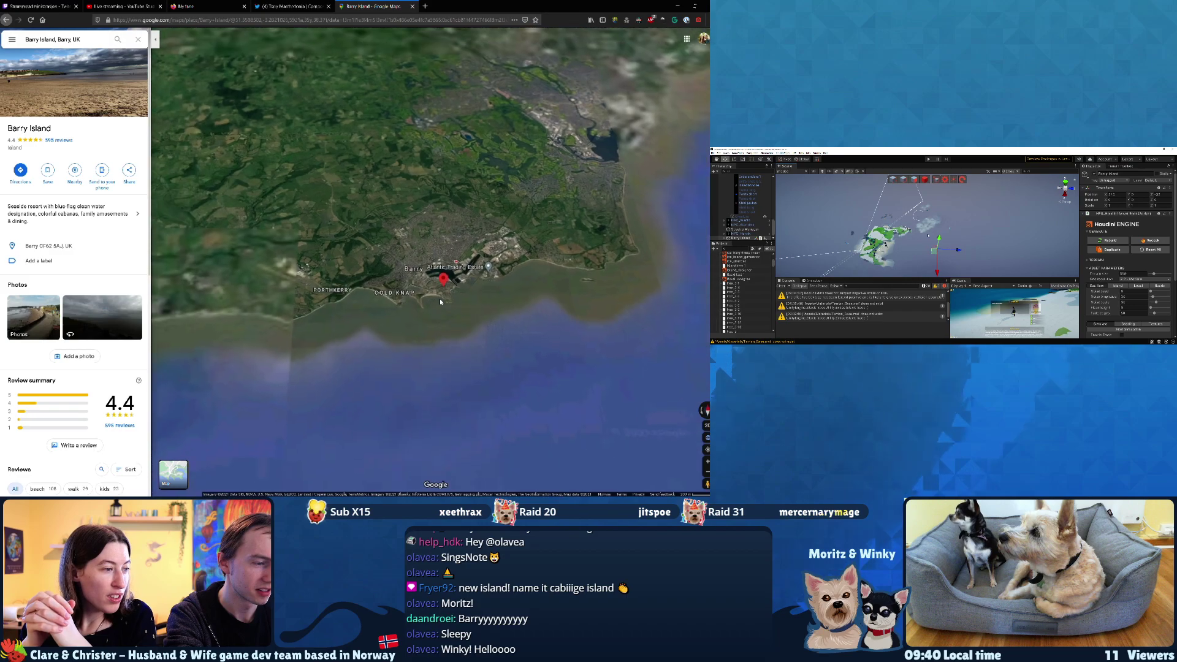
scroll(439, 301, "up", 5)
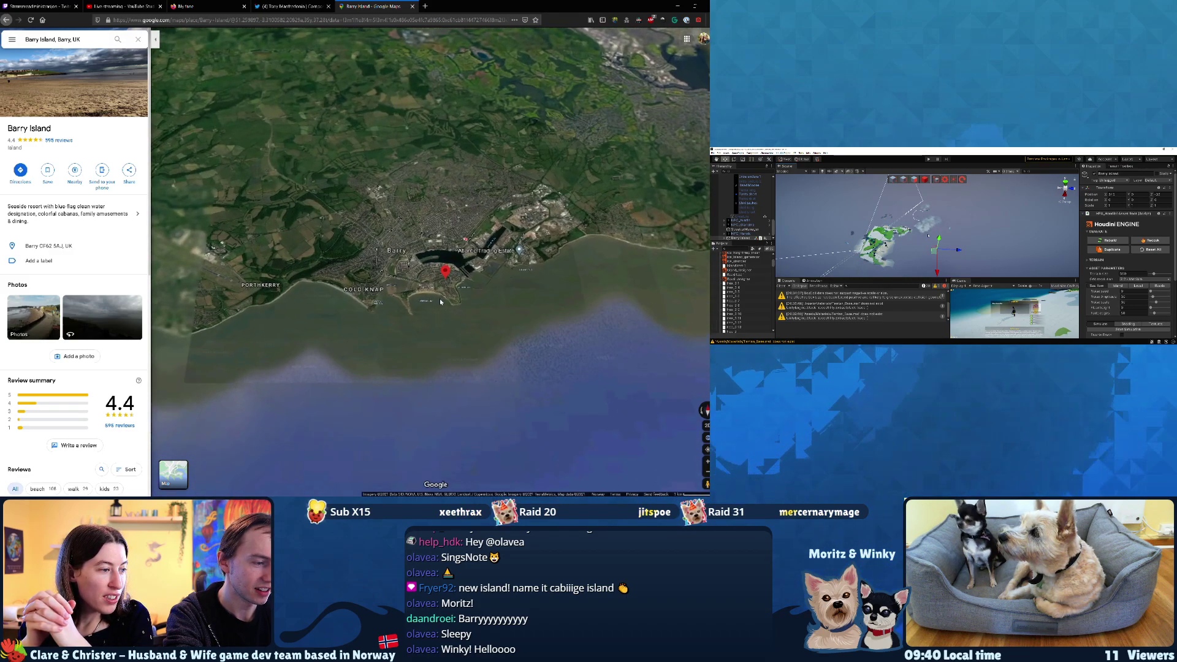
scroll(439, 300, "up", 3)
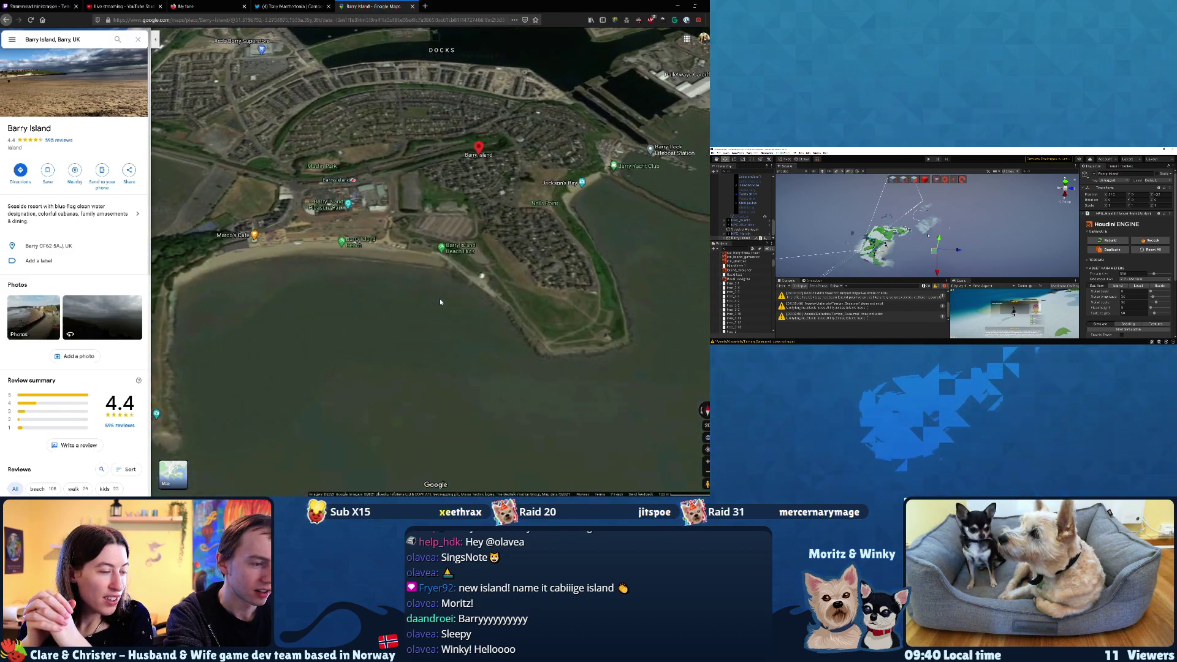
left_click_drag(378, 256, 329, 420)
mouse_move(477, 236)
left_mouse_down()
mouse_move(493, 312)
mouse_move(613, 352)
left_mouse_up()
mouse_move(392, 270)
left_mouse_down()
mouse_move(527, 317)
mouse_move(405, 331)
mouse_move(429, 316)
mouse_move(436, 247)
left_mouse_up()
scroll(436, 248, "down", 5)
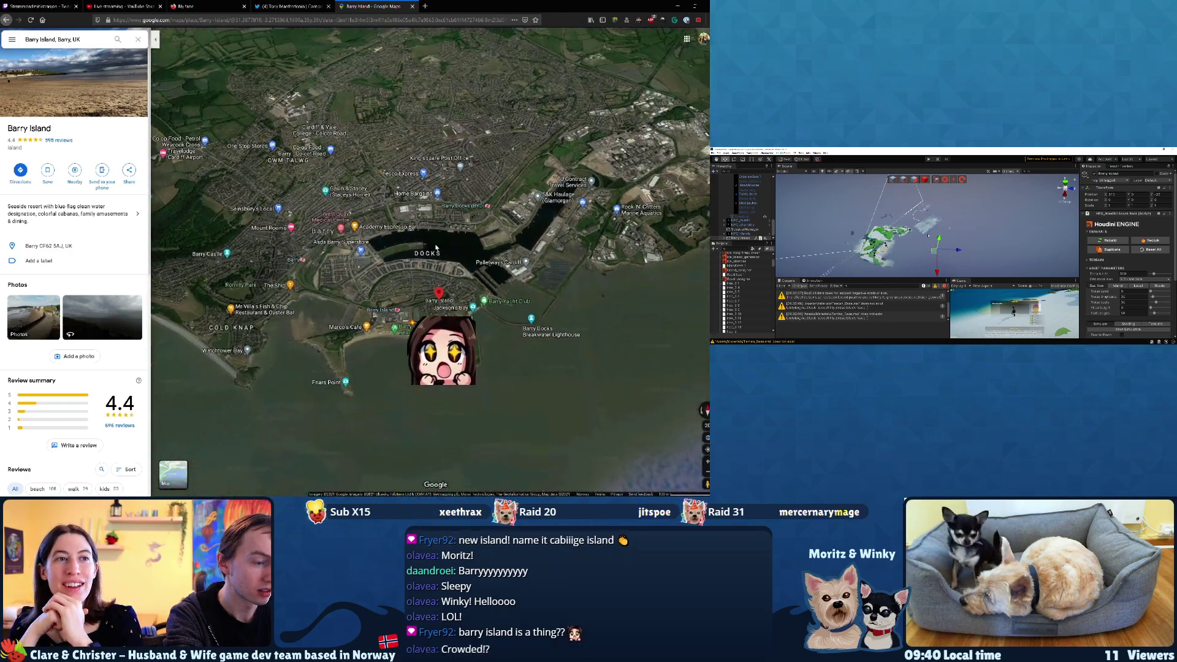
scroll(436, 248, "down", 4)
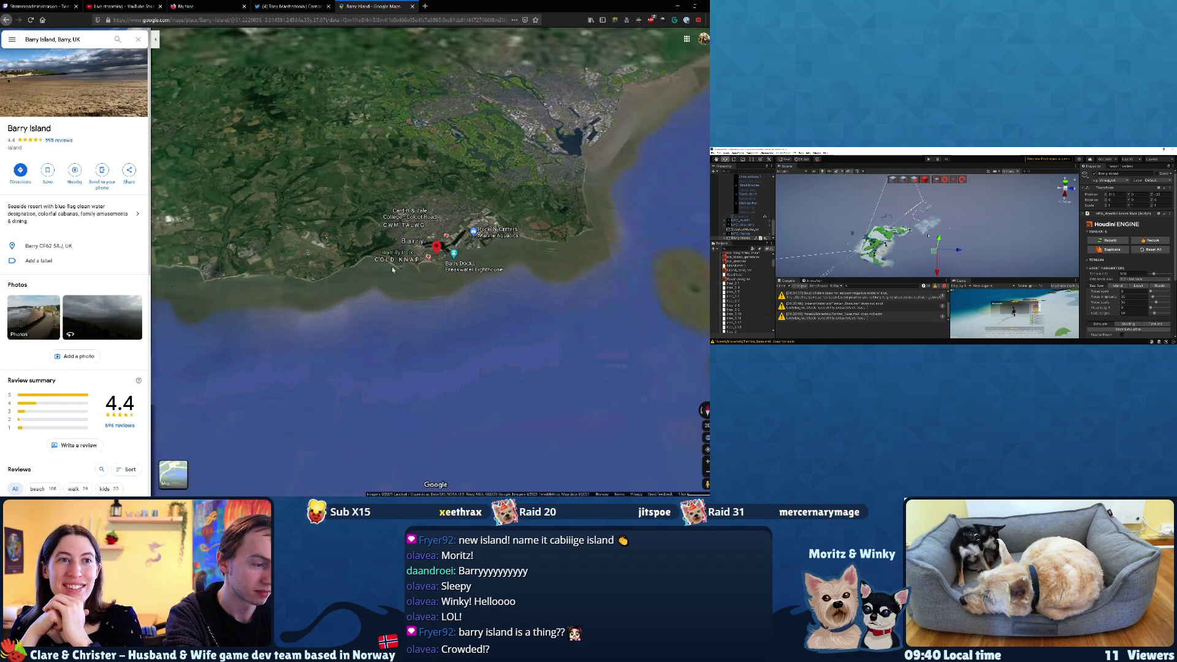
left_click_drag(422, 282, 380, 338)
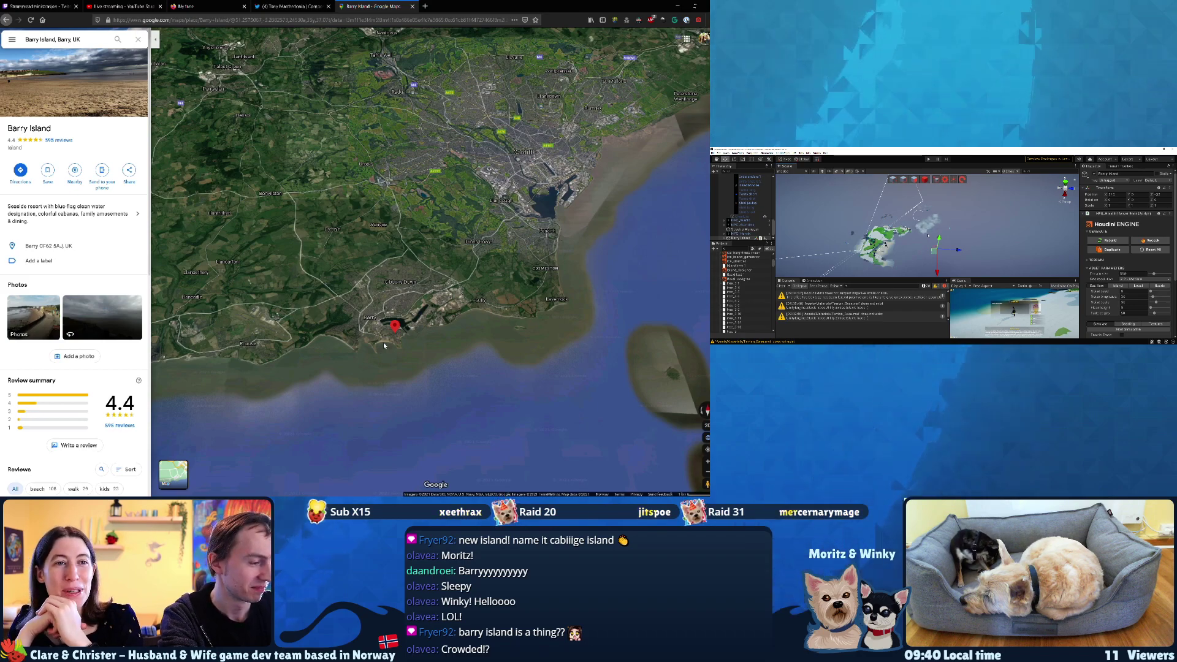
scroll(383, 350, "up", 3)
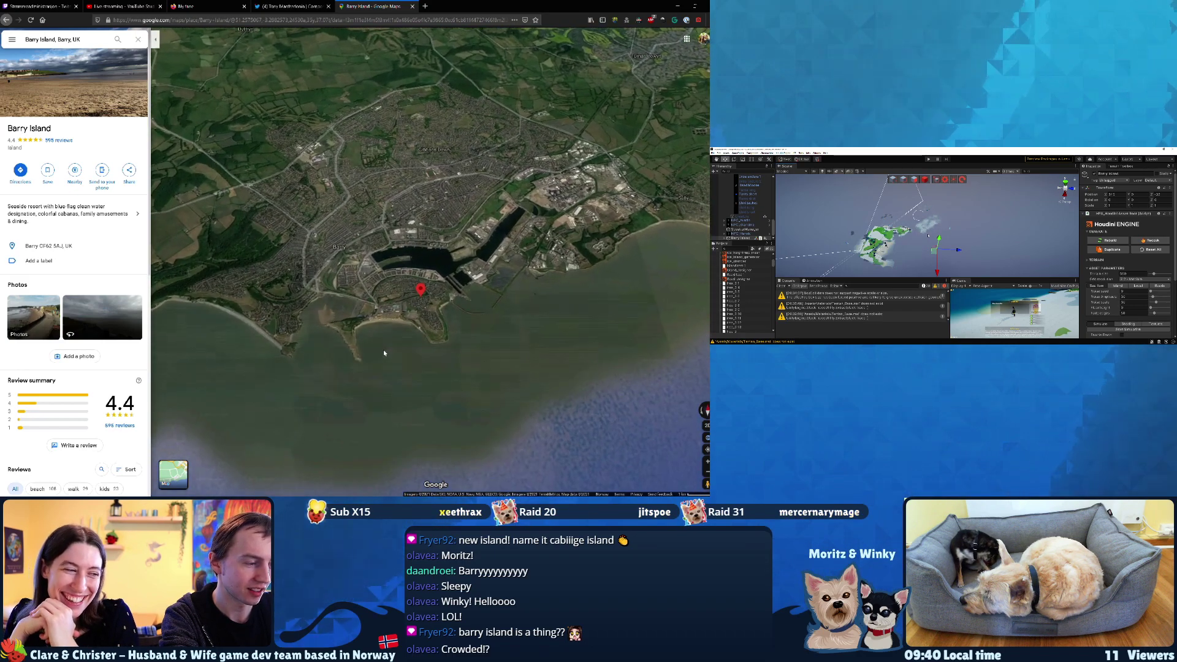
scroll(384, 352, "up", 2)
scroll(388, 199, "up", 3)
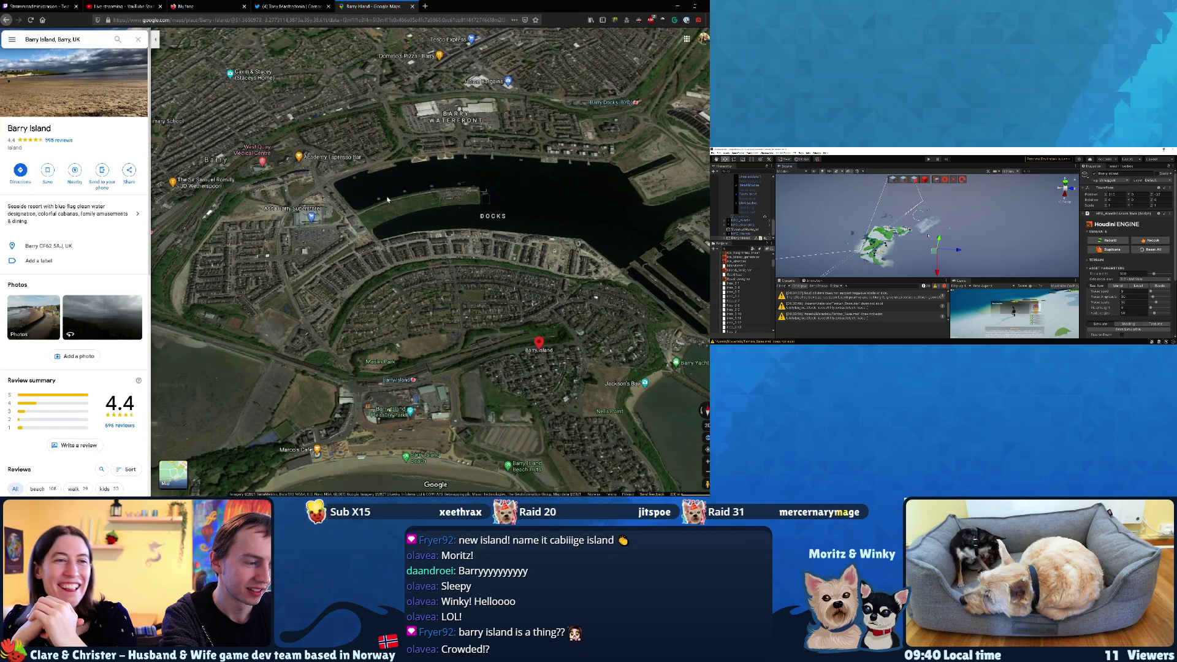
Examine where Barry Island lies along the wider South Wales coast and inspect Whitmore Bay and its headlands up close
scroll(466, 192, "down", 5)
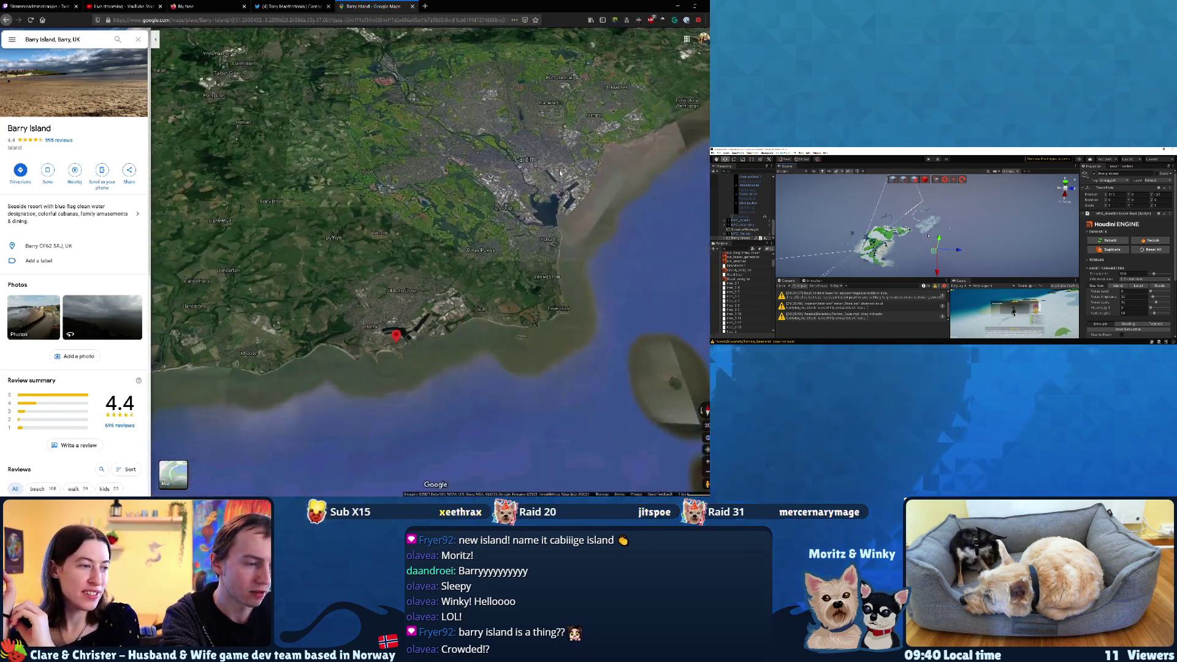
scroll(577, 331, "down", 3)
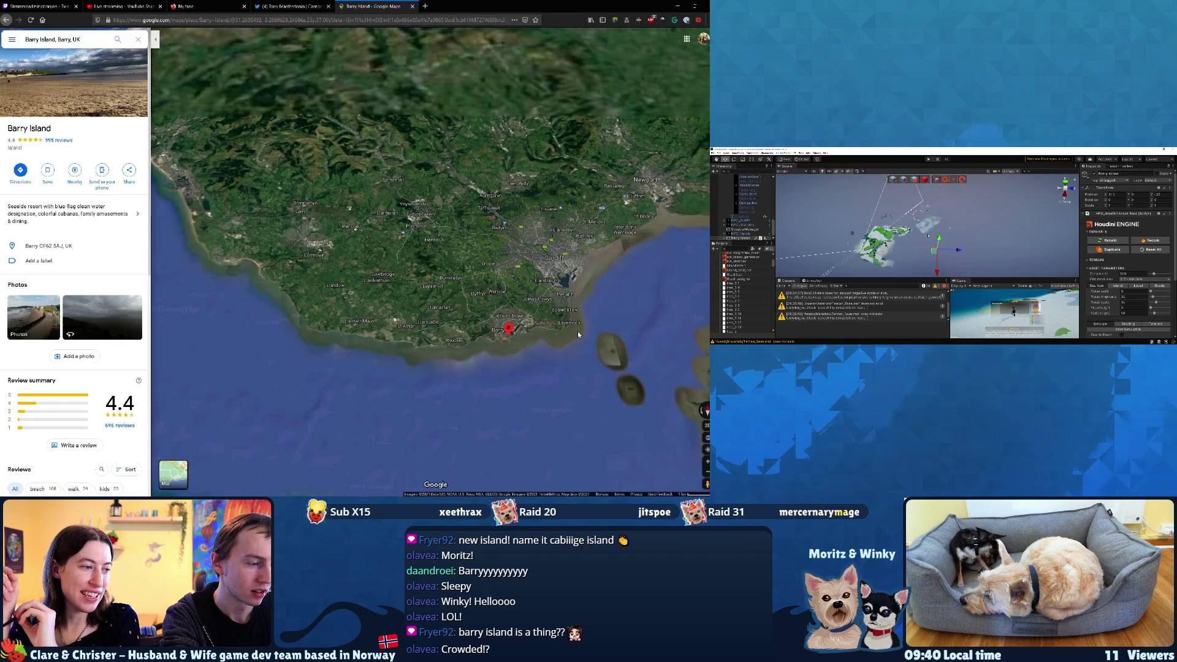
scroll(577, 332, "down", 3)
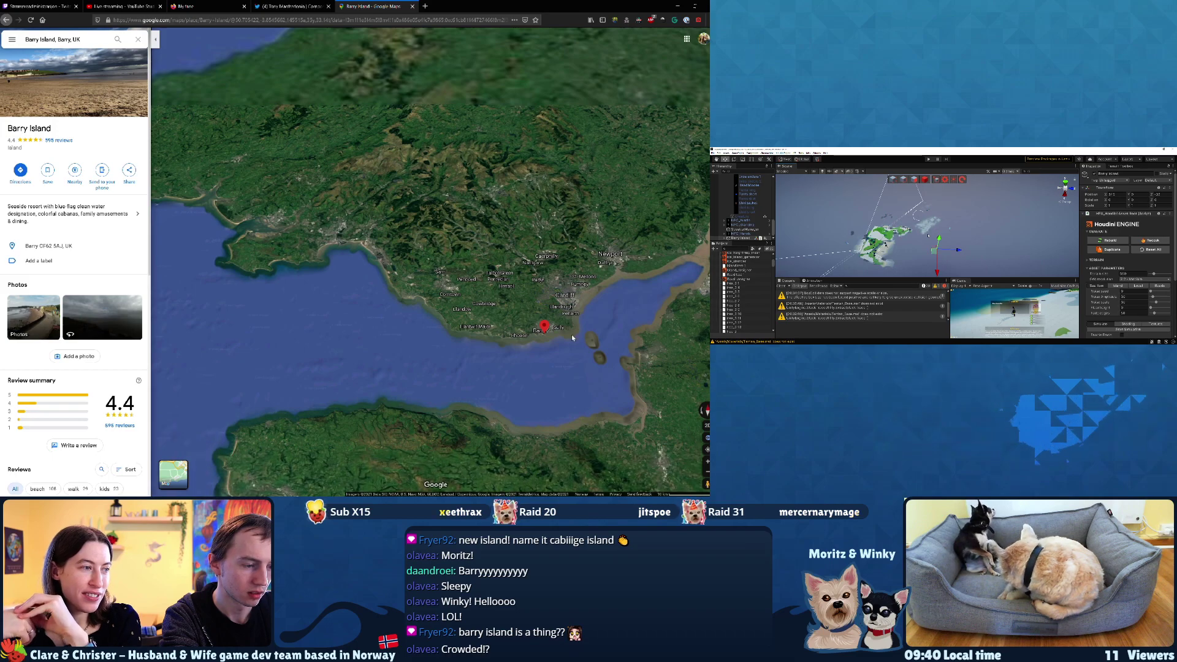
scroll(572, 333, "up", 3)
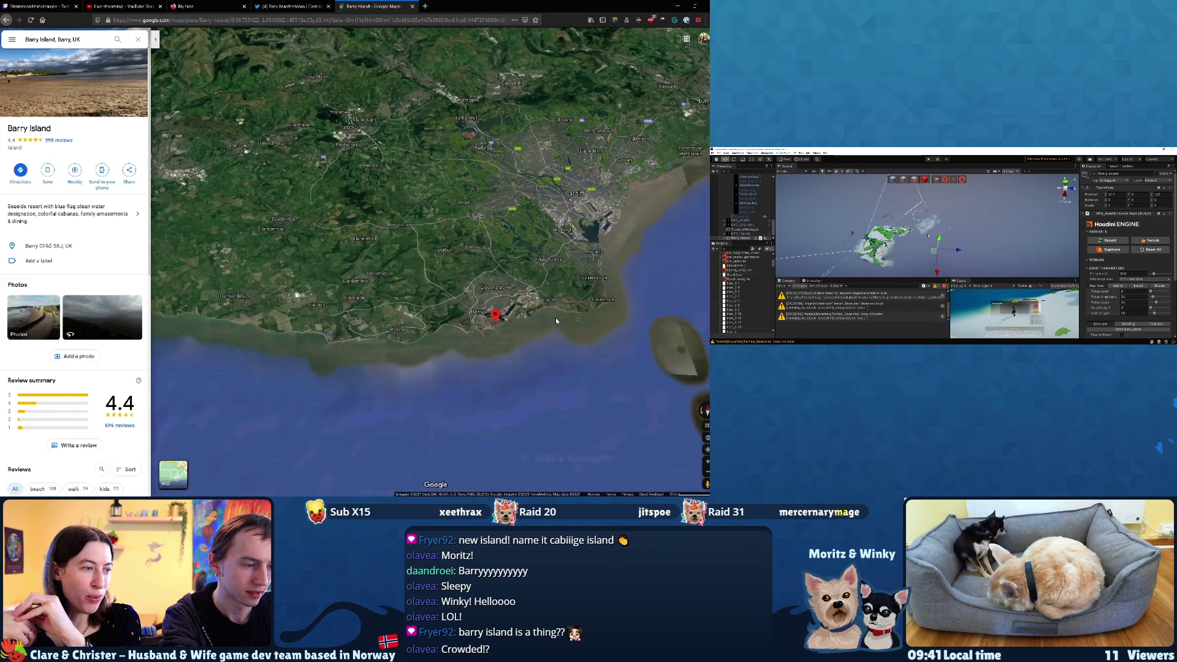
scroll(555, 317, "up", 2)
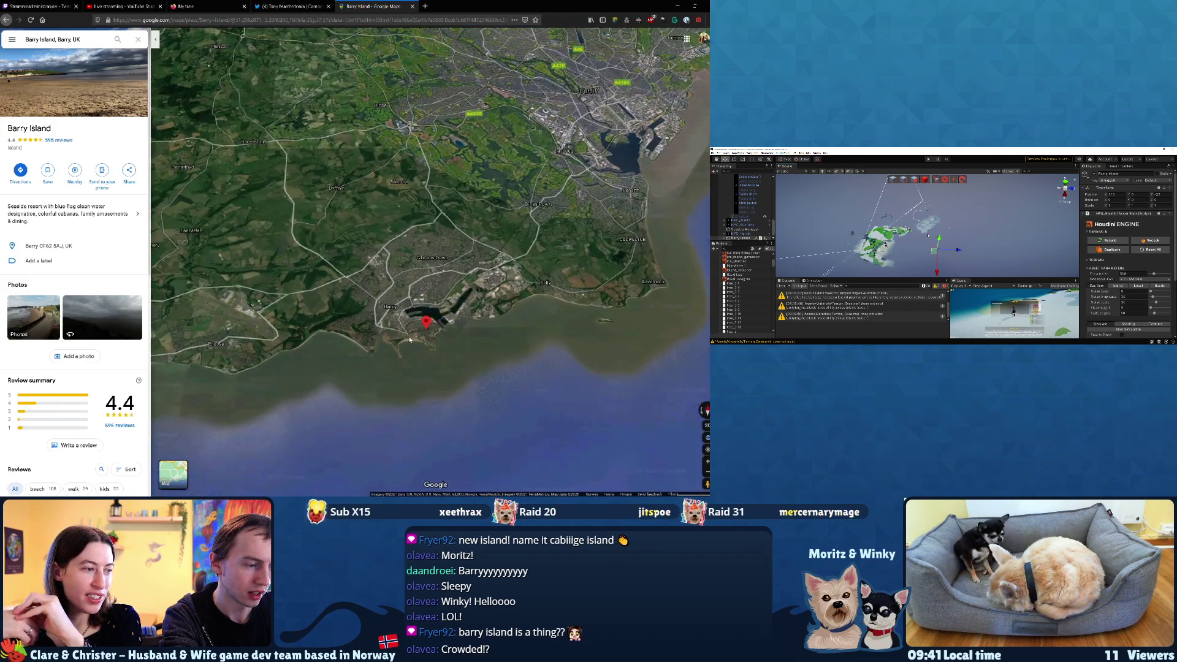
scroll(408, 331, "up", 2)
scroll(451, 357, "up", 2)
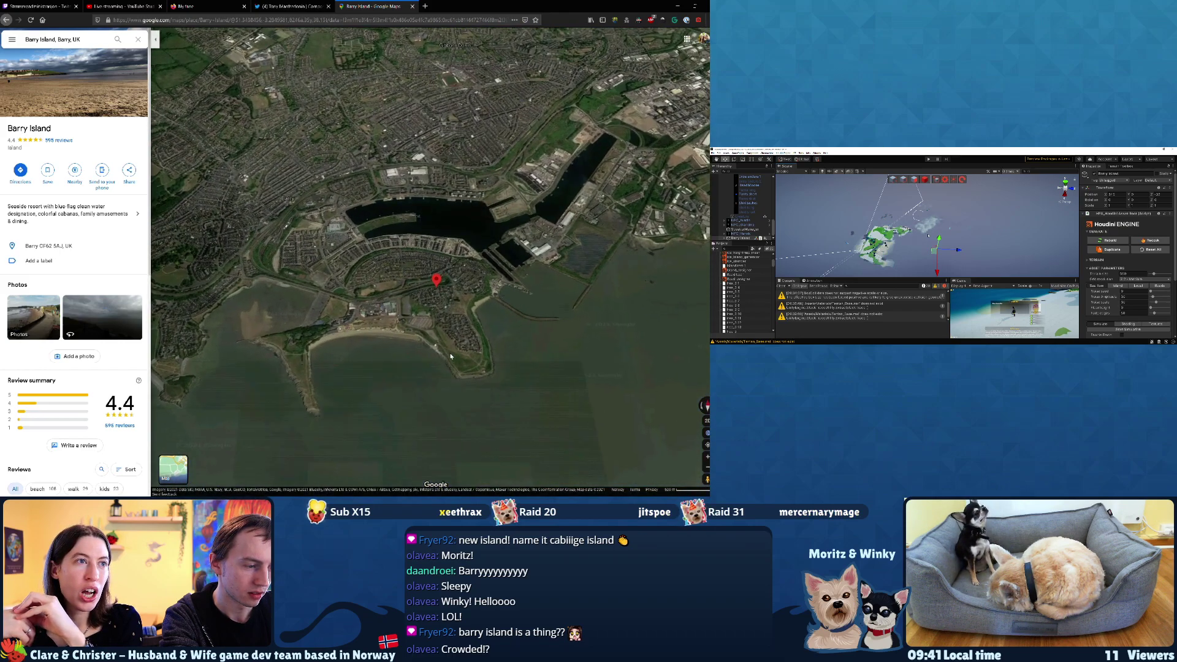
scroll(446, 351, "up", 1)
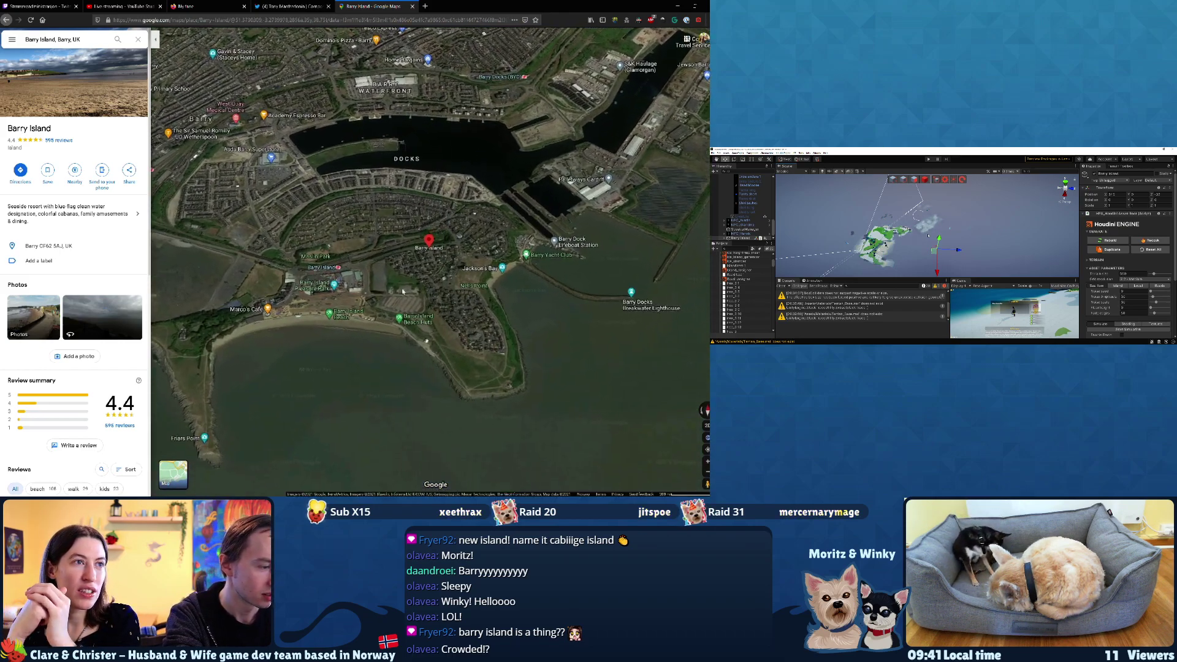
left_click_drag(393, 273, 412, 291)
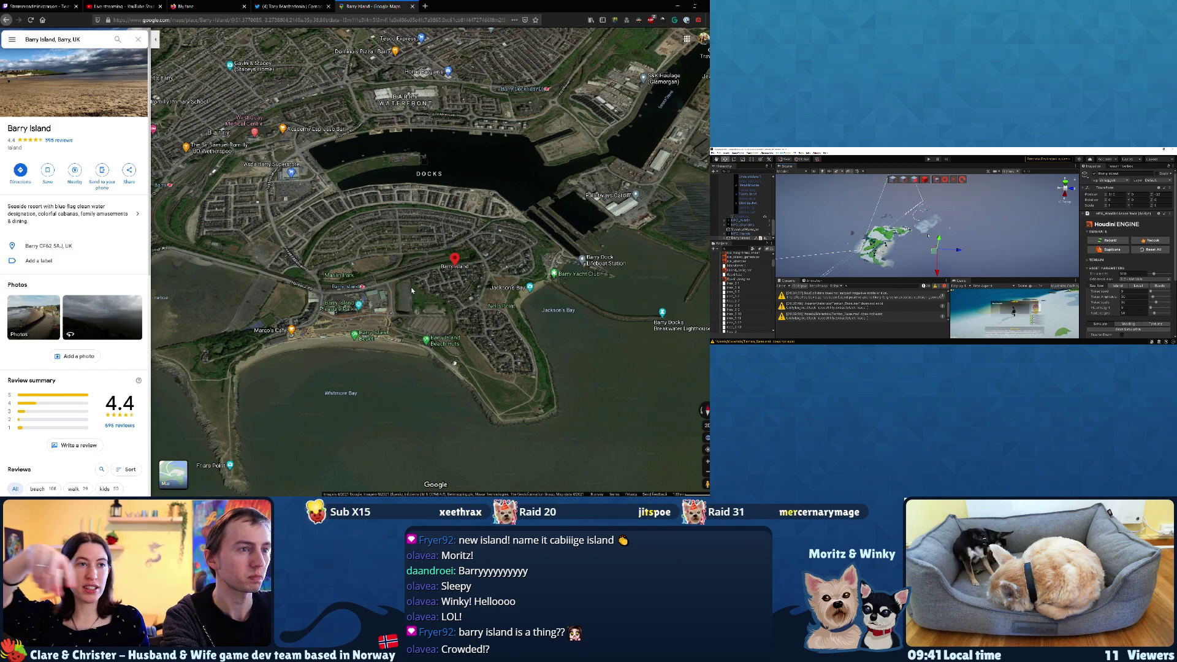
Follow the Welsh coast west from Barry Island to the rocky headland at Mumbles Pier and examine its bay
scroll(391, 279, "down", 5)
left_click_drag(304, 250, 650, 230)
left_click_drag(307, 200, 509, 215)
left_click_drag(288, 141, 665, 268)
left_click_drag(408, 270, 549, 333)
left_click_drag(495, 254, 618, 315)
left_click_drag(517, 321, 537, 344)
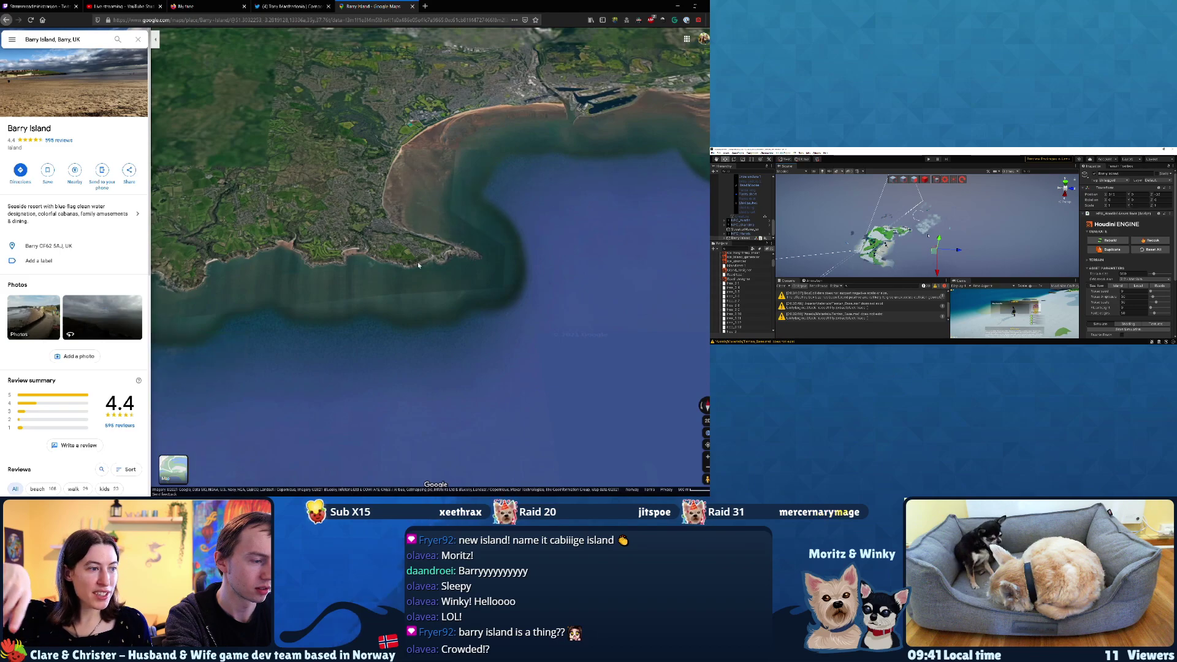
scroll(418, 262, "up", 3)
left_click_drag(399, 213, 398, 287)
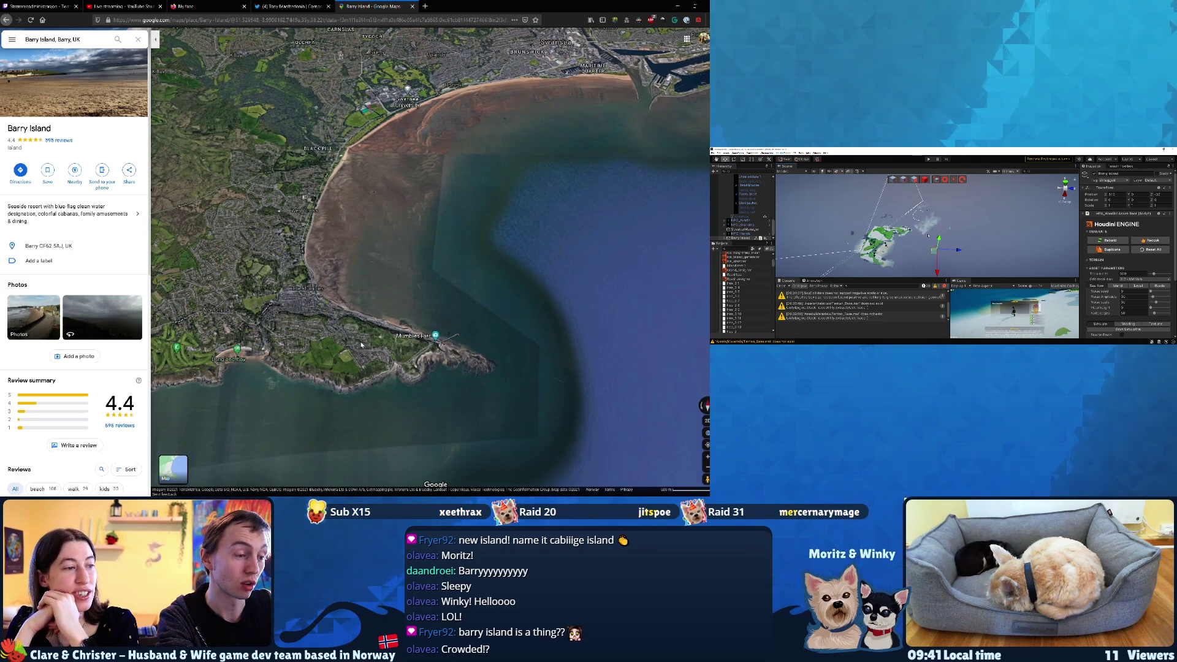
left_click_drag(475, 306, 438, 353)
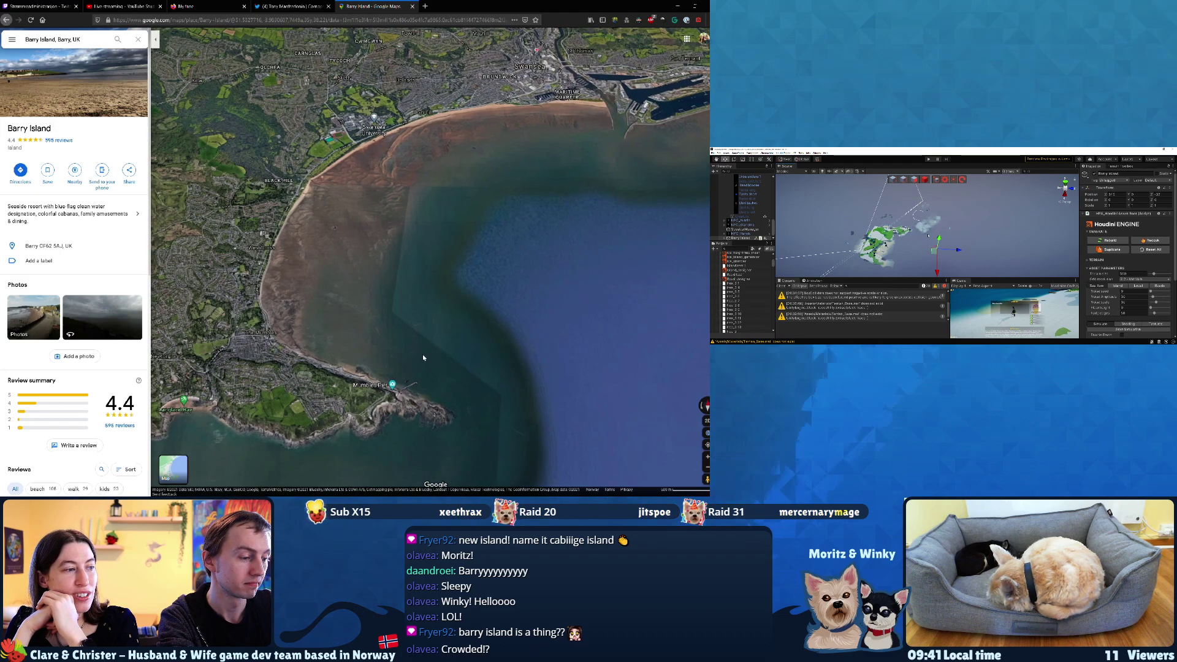
Inspect the rocky tidal island with the lighthouse beyond Mumbles Pier up close in 3D from a low, rotated angle
scroll(423, 357, "up", 5)
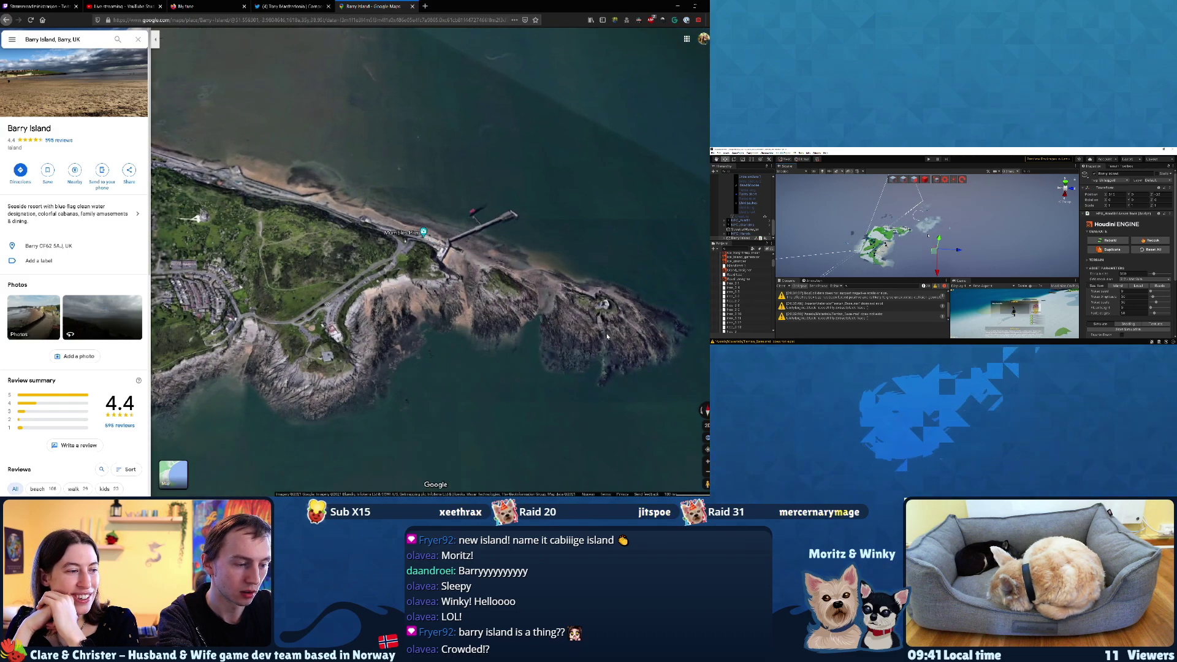
scroll(605, 336, "up", 2)
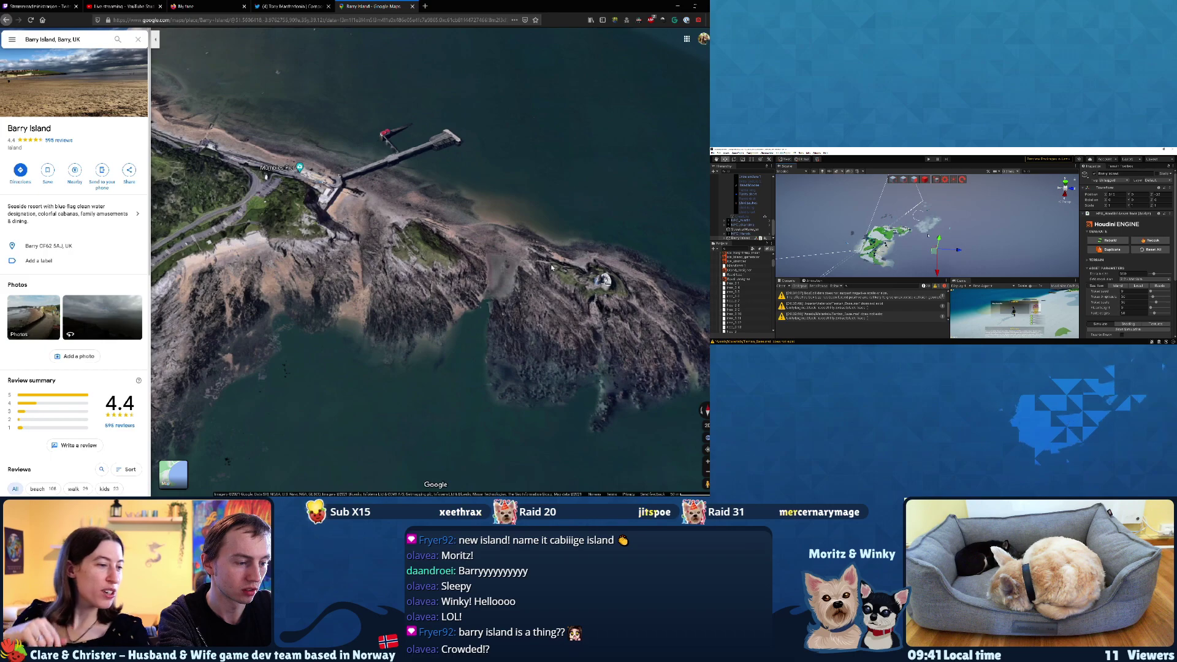
left_click_drag(615, 340, 426, 187)
scroll(470, 275, "up", 2)
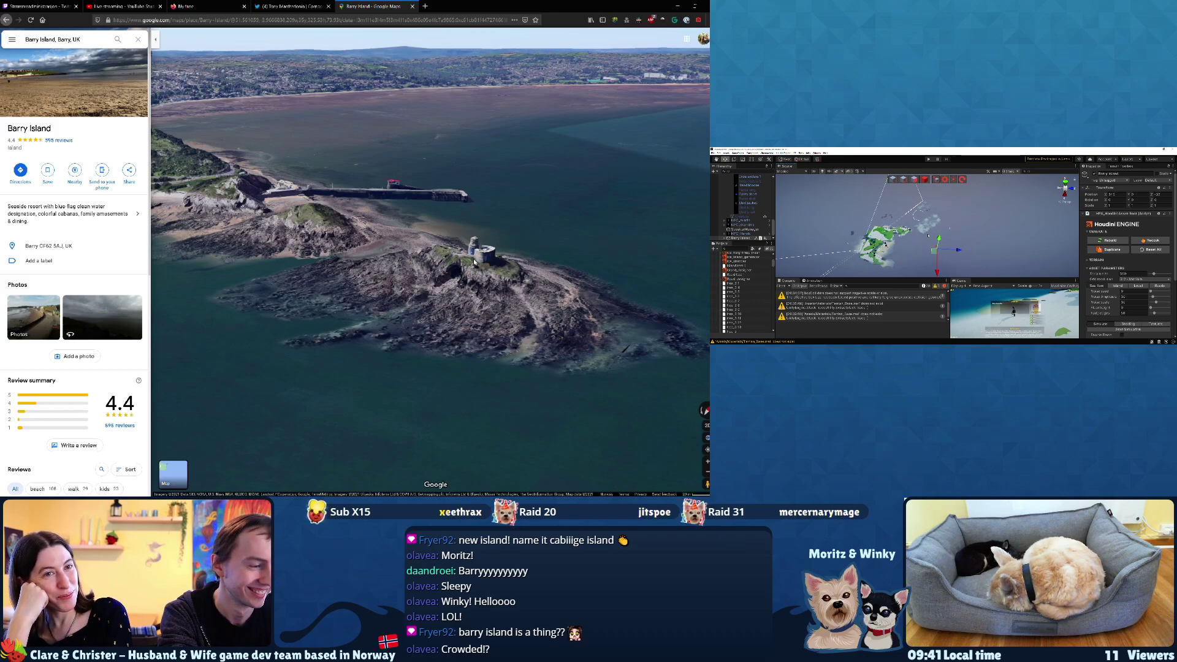
left_click_drag(471, 268, 435, 257)
scroll(433, 281, "up", 3)
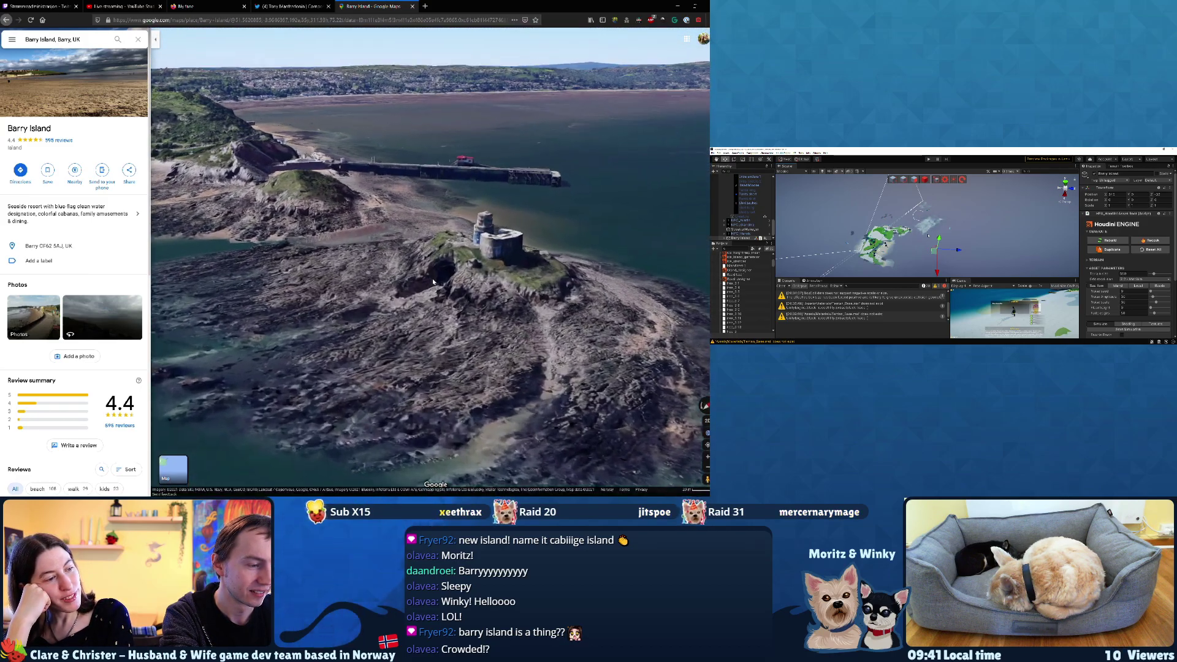
scroll(433, 281, "up", 2)
left_click_drag(410, 283, 472, 219, "ctrl")
scroll(471, 219, "down", 3)
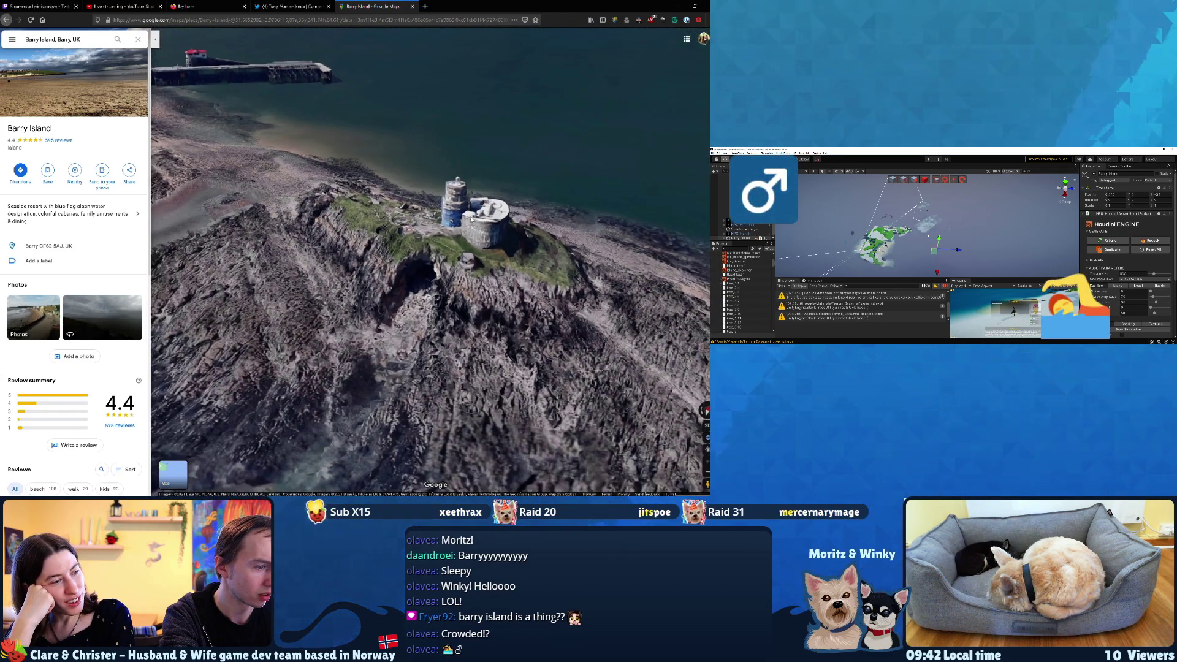
Search the web in a new tab for "mubles lighthouse cave" and browse the image results for photos of the Mumbles lighthouse
scroll(438, 243, "down", 2)
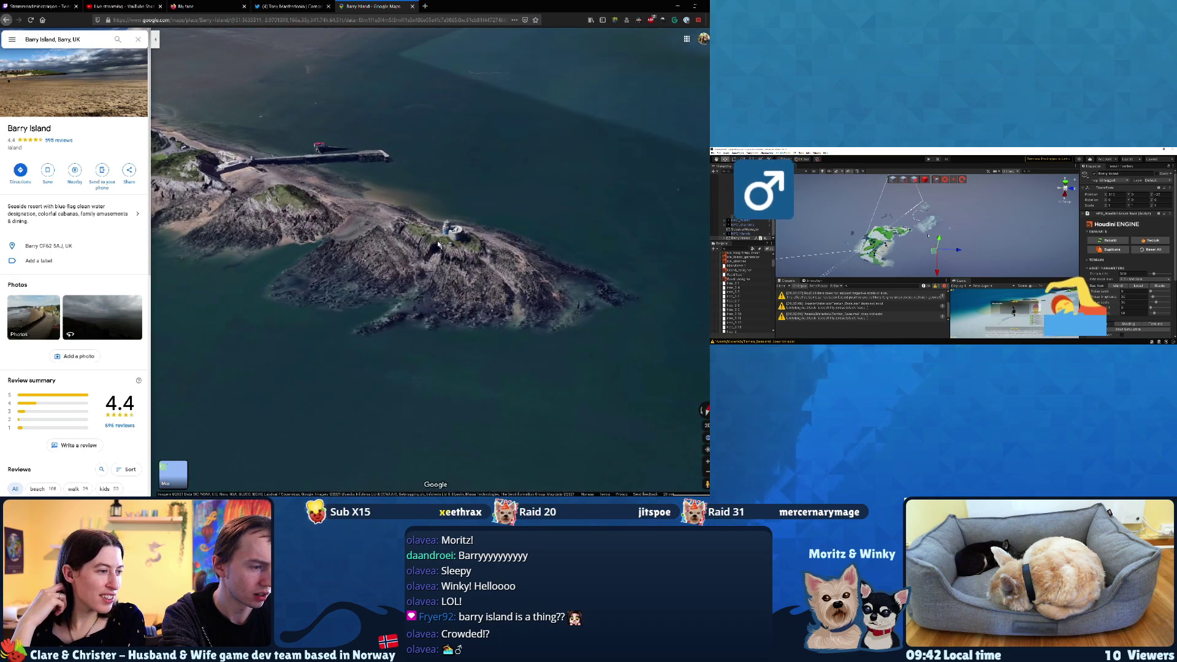
scroll(438, 243, "up", 2)
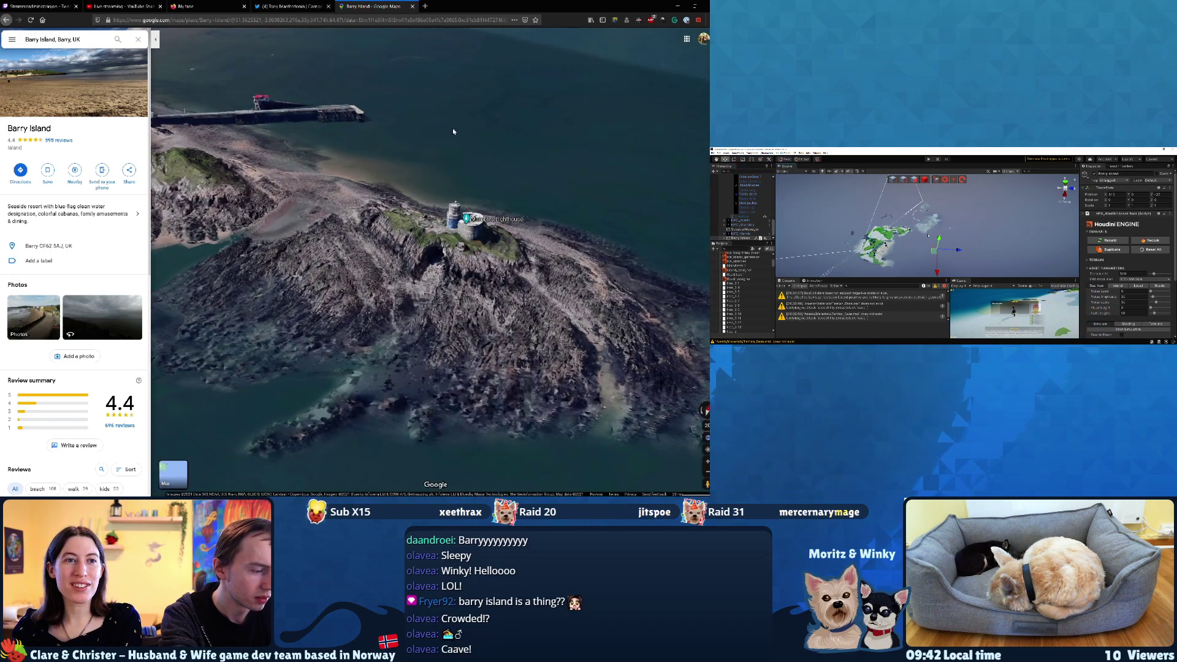
key("ctrl+t")
type("mubles l")
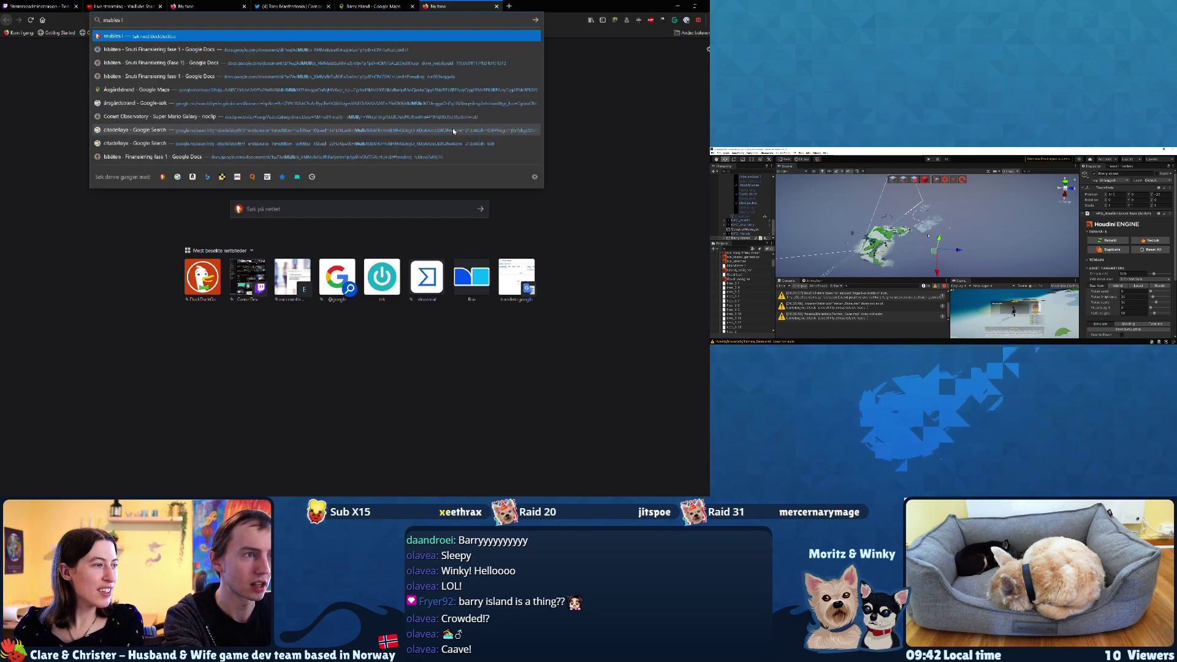
type("ighthouse cave")
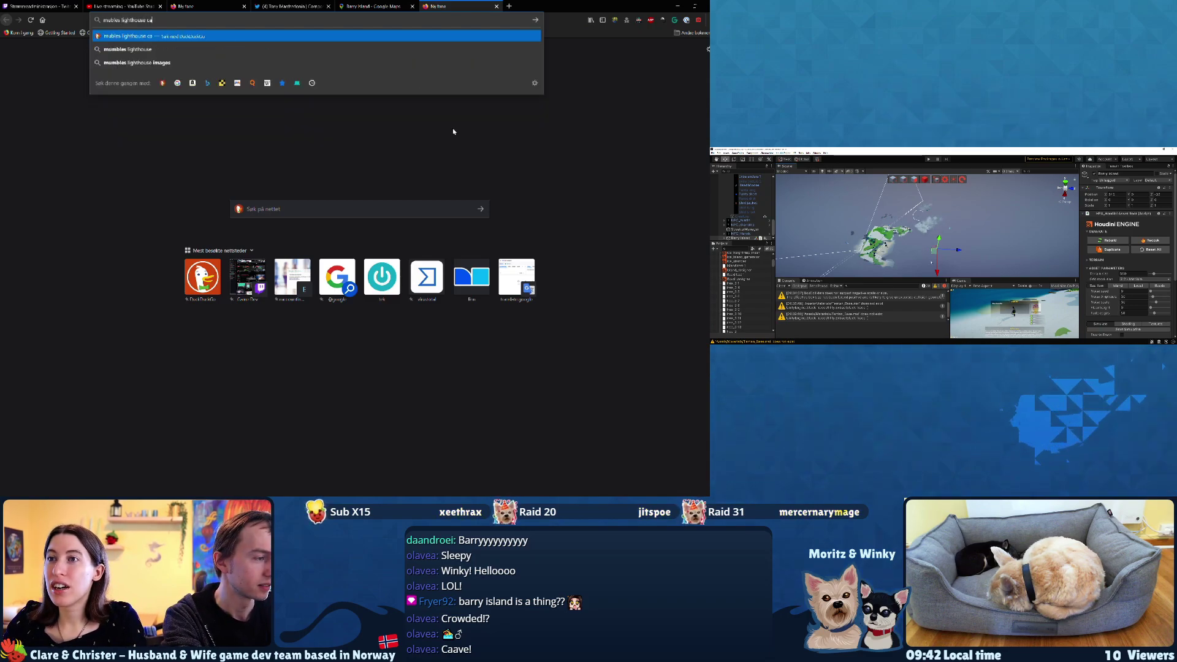
key("Return")
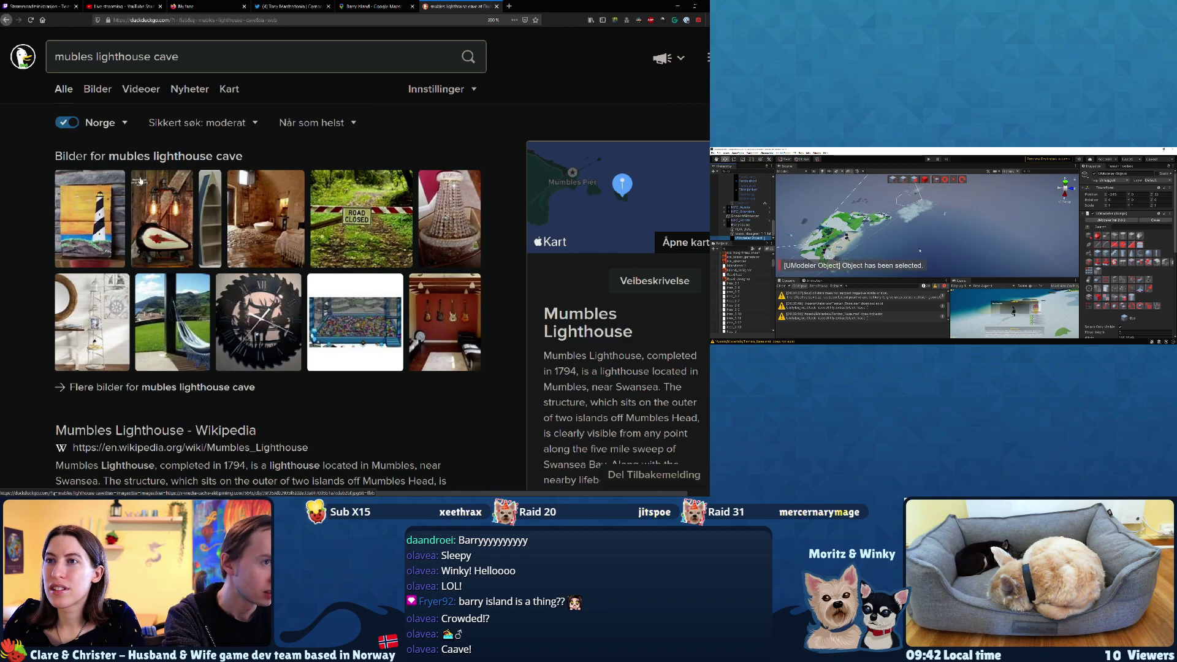
left_click(99, 90)
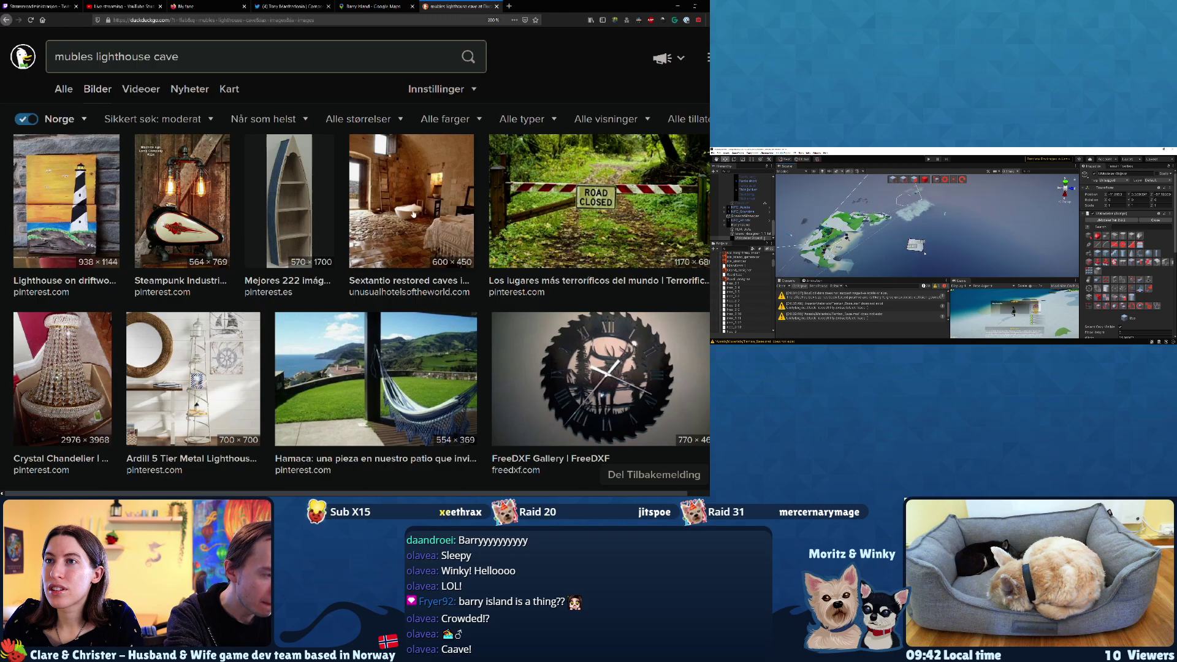
scroll(411, 215, "down", 10)
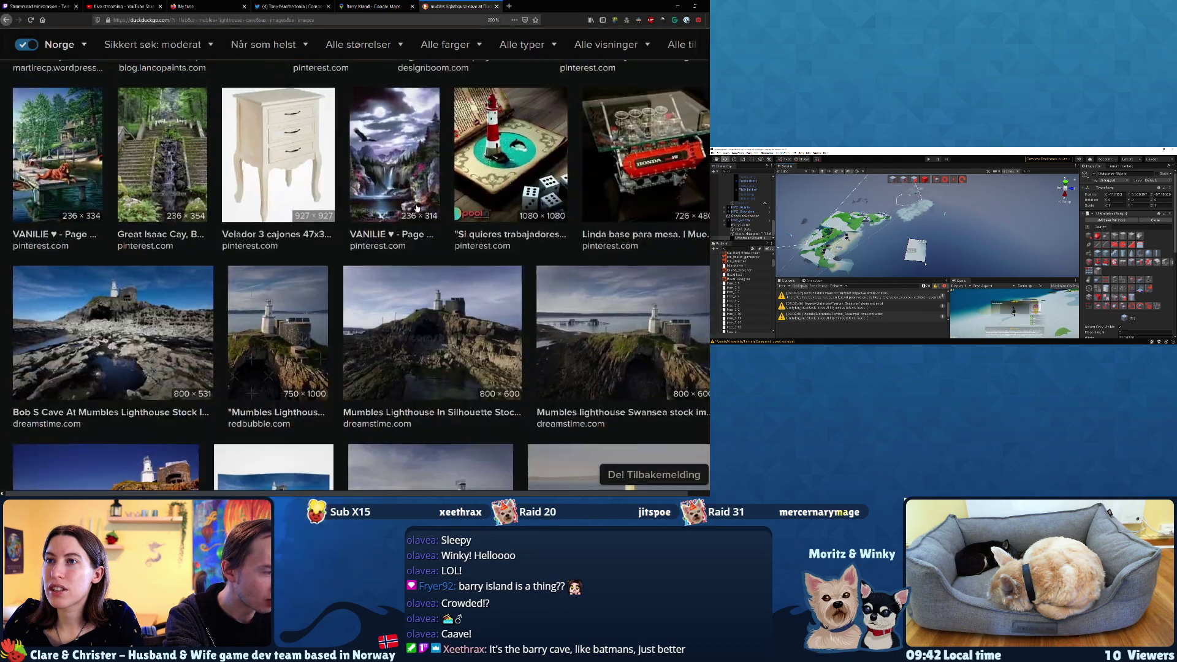
scroll(417, 208, "up", 1)
scroll(408, 214, "down", 3)
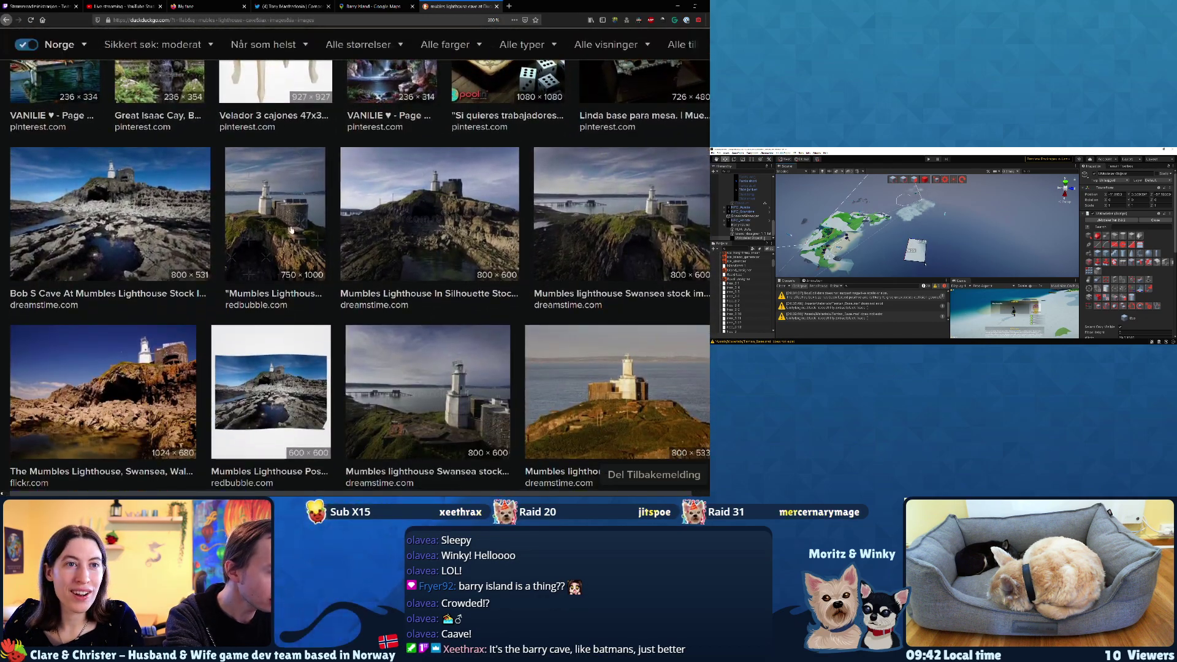
Examine the Mumbles lighthouse photos one by one, from Bob's Cave and the rocky cliffs to the night and bay views
left_click(164, 221)
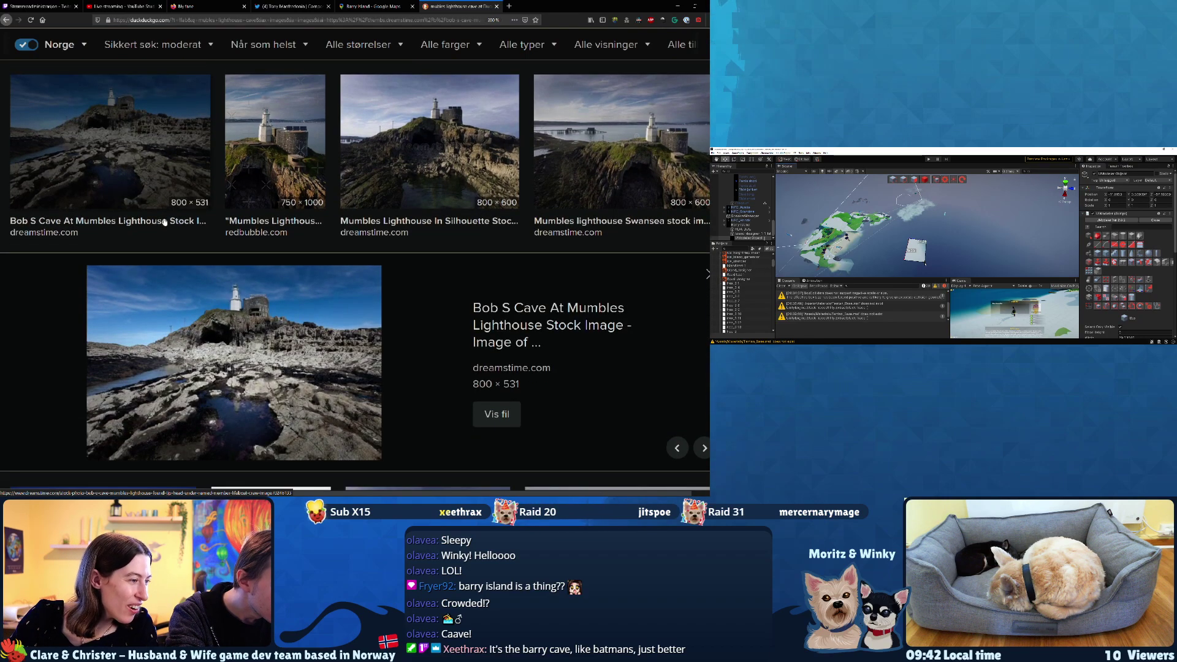
key("Right")
key("Right")
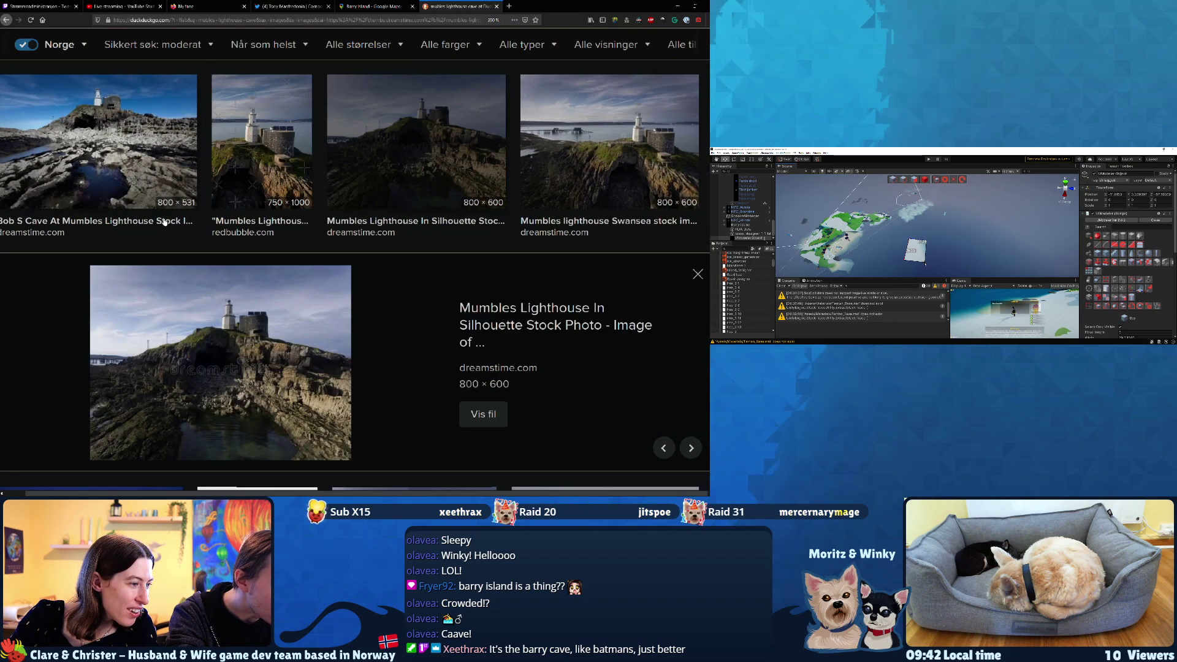
key("Right")
key("Right")
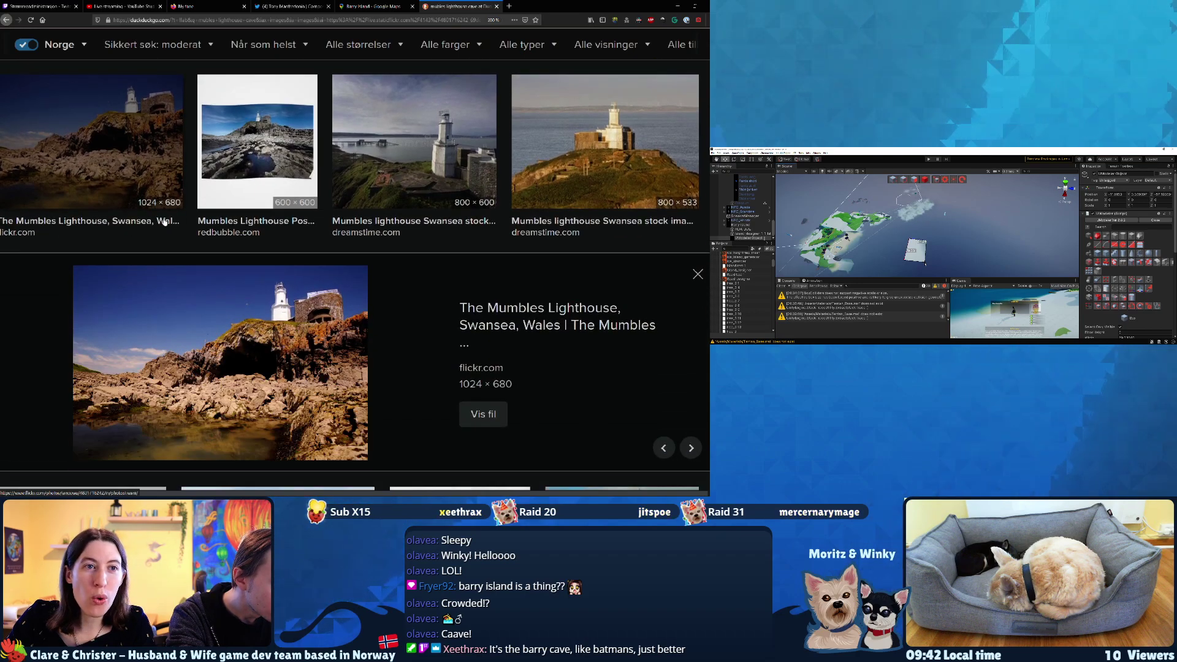
key("Right")
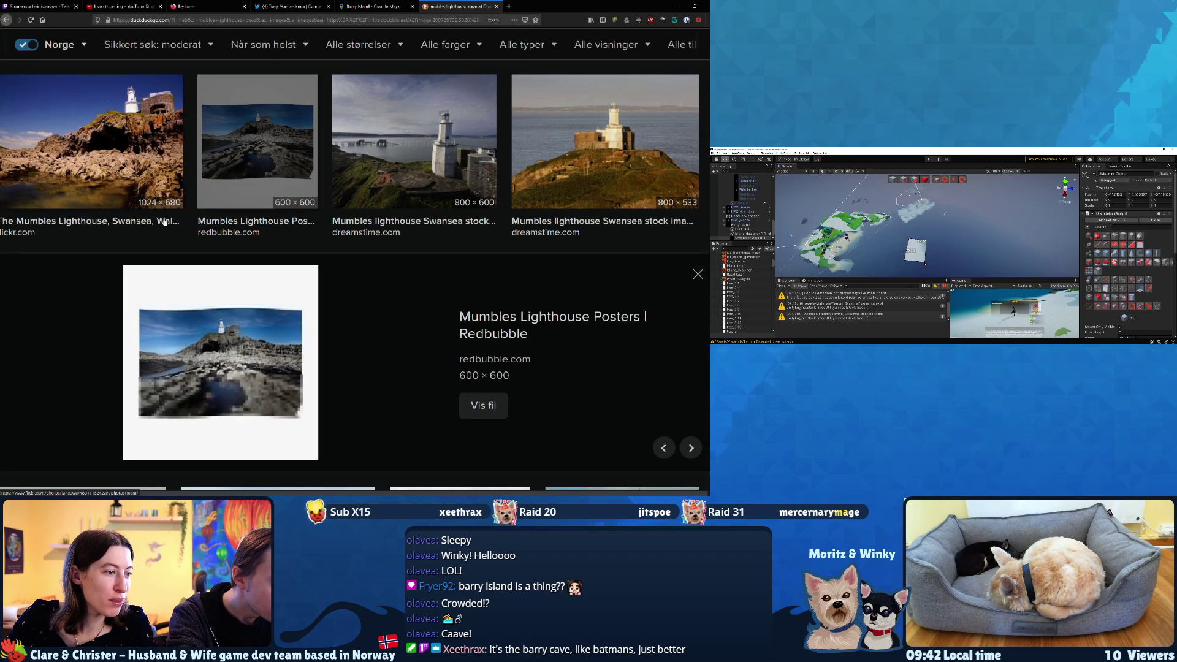
key("Right")
key("Right")
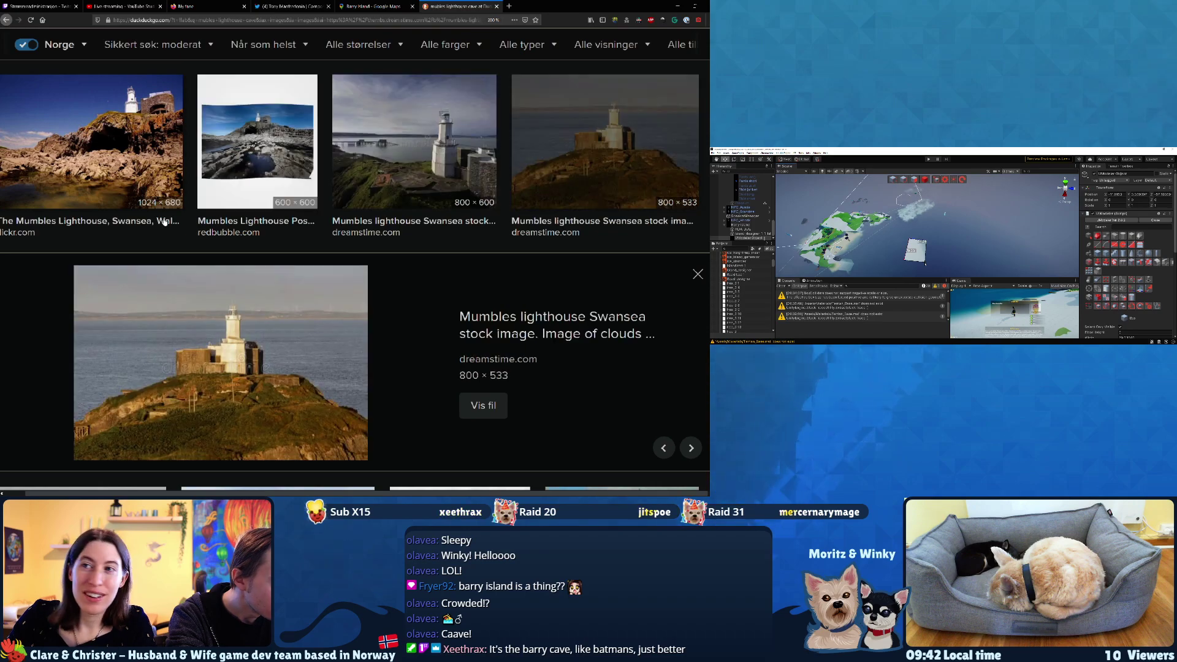
key("Right")
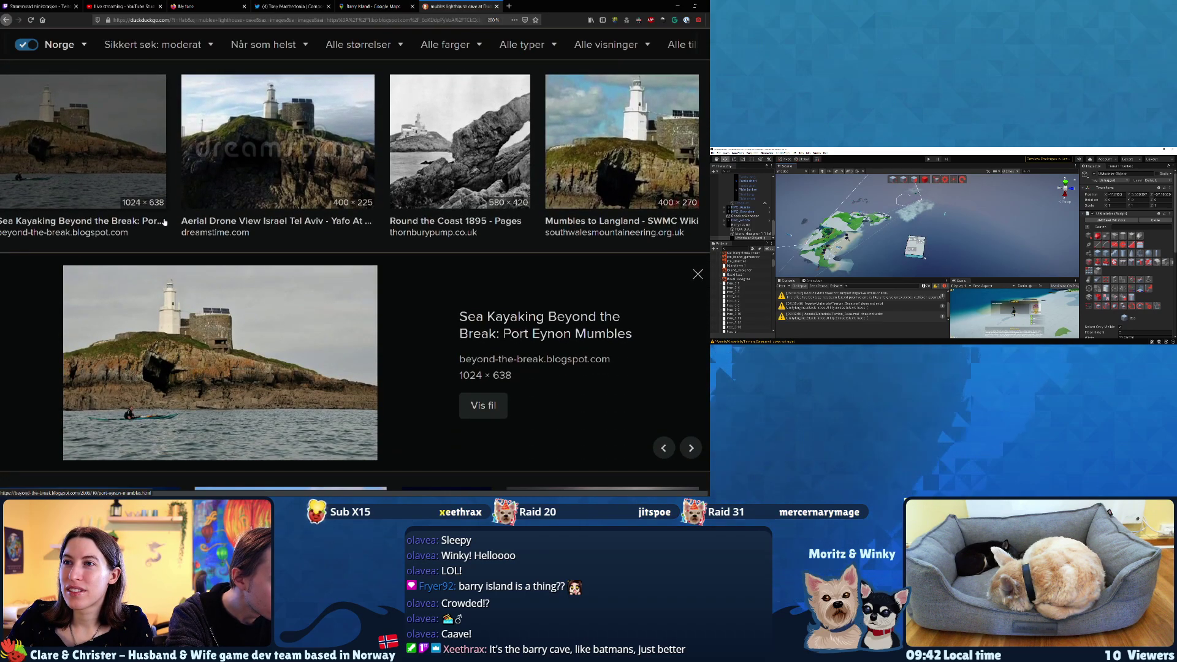
key("Right")
key("Right")
key("Right")
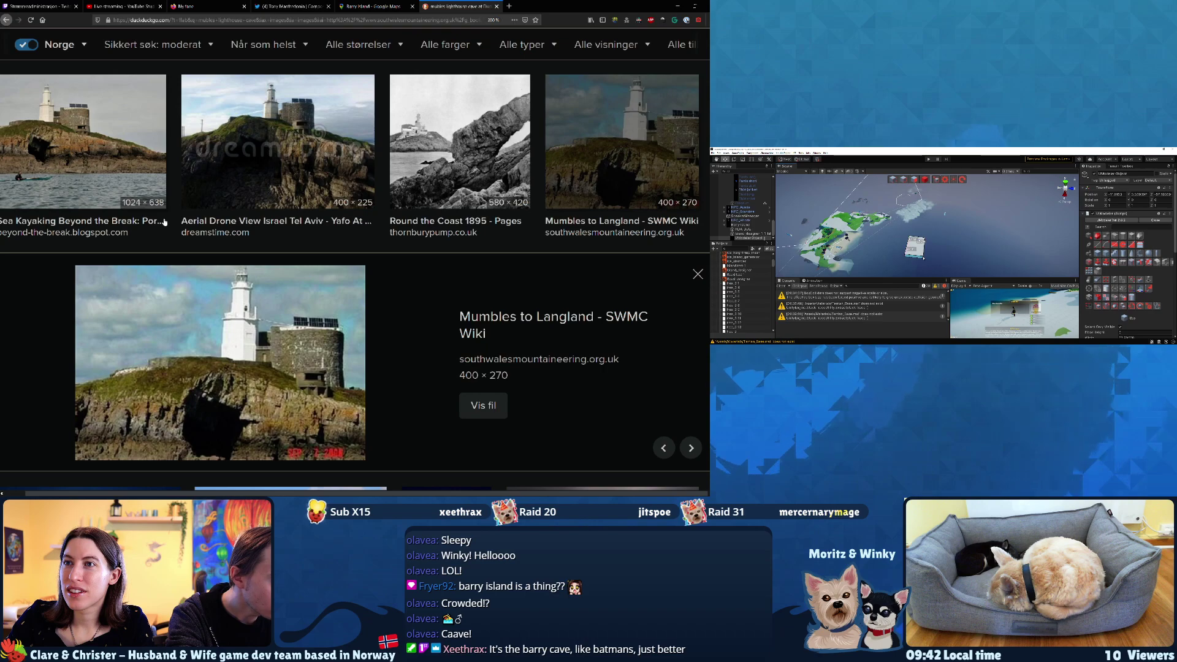
key("Right")
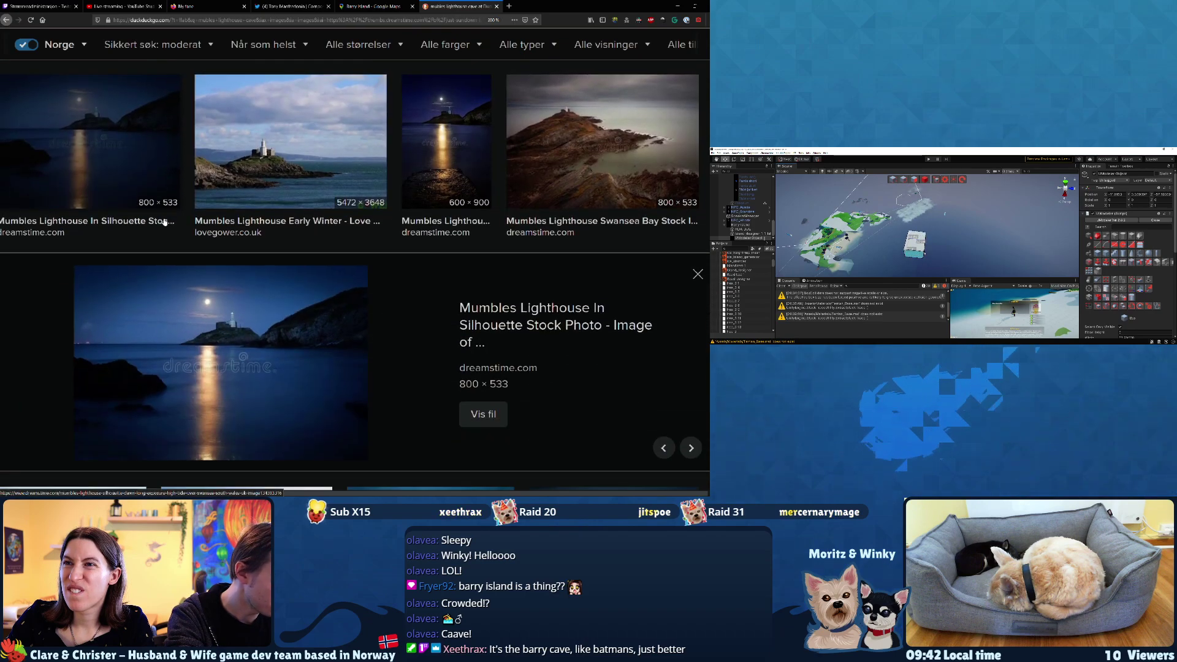
key("Right")
key("Right")
key("Right")
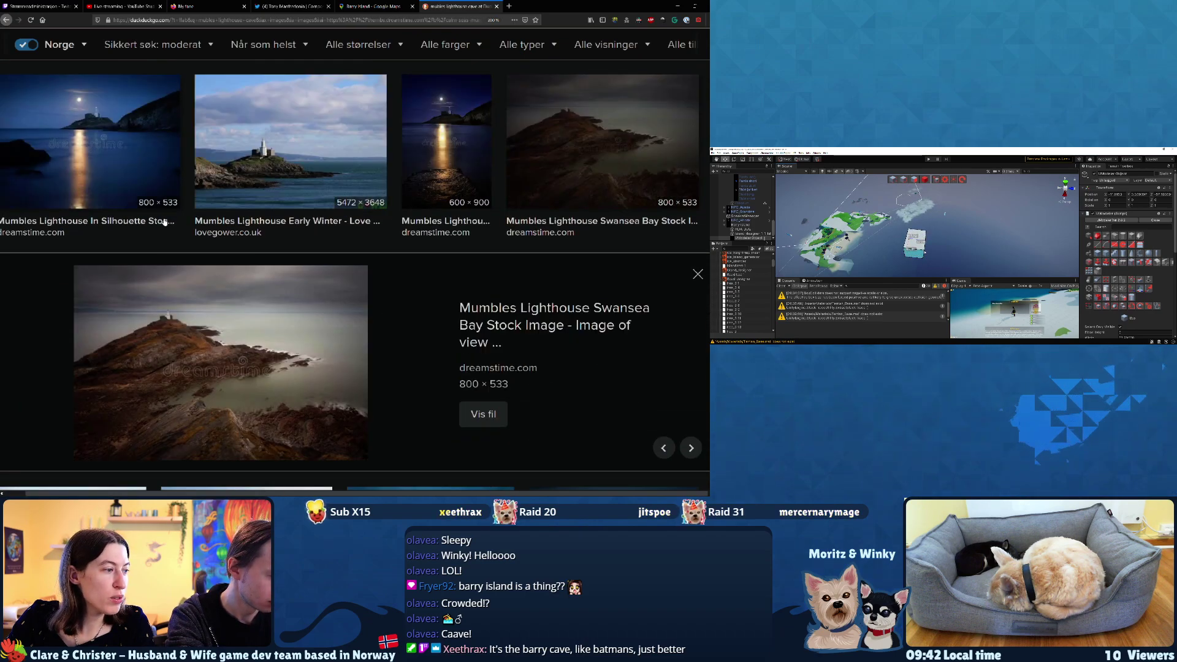
key("Left")
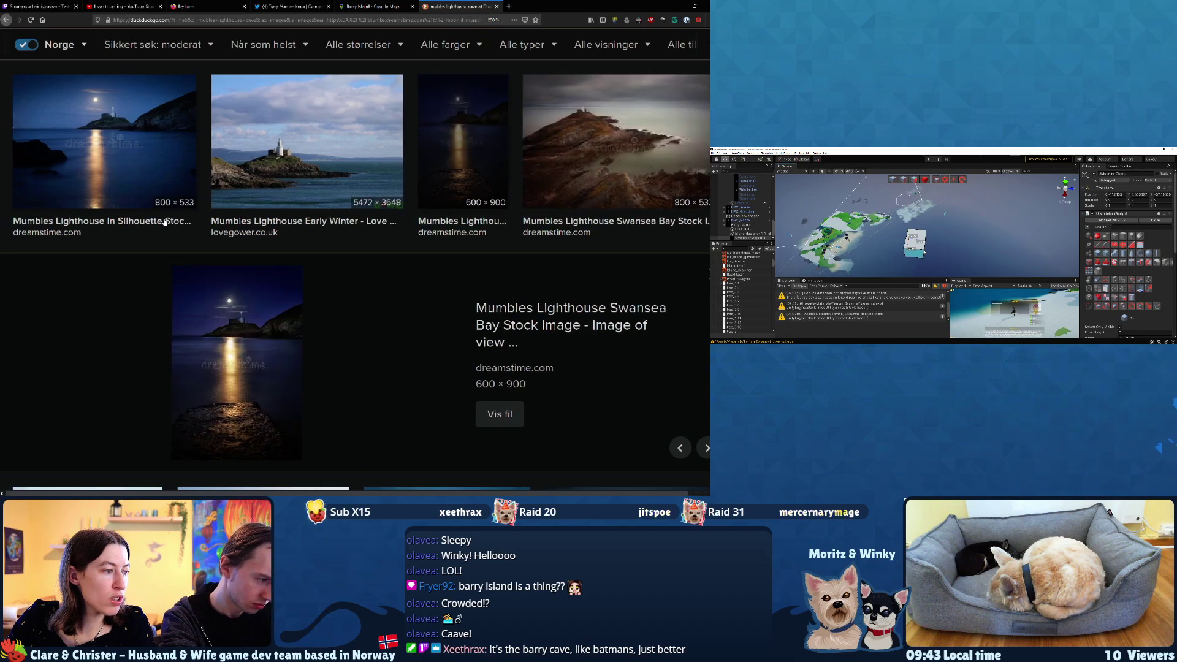
Switch to the Unity editor and maximize the Scene view around the UModeler box near the islands
mouse_move(926, 227)
left_mouse_down("alt")
mouse_move(936, 238)
mouse_move(924, 247)
mouse_move(915, 233)
left_mouse_up("alt")
left_click_drag(517, 215, 637, 116, "alt")
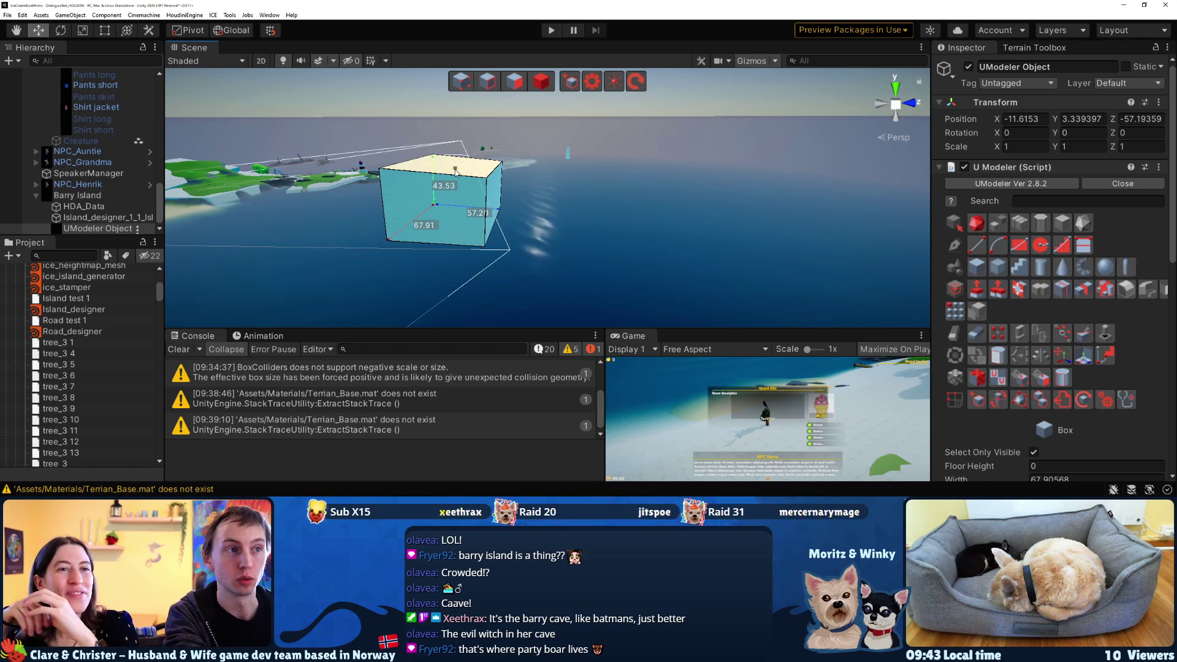
right_click(196, 47)
left_click(221, 52)
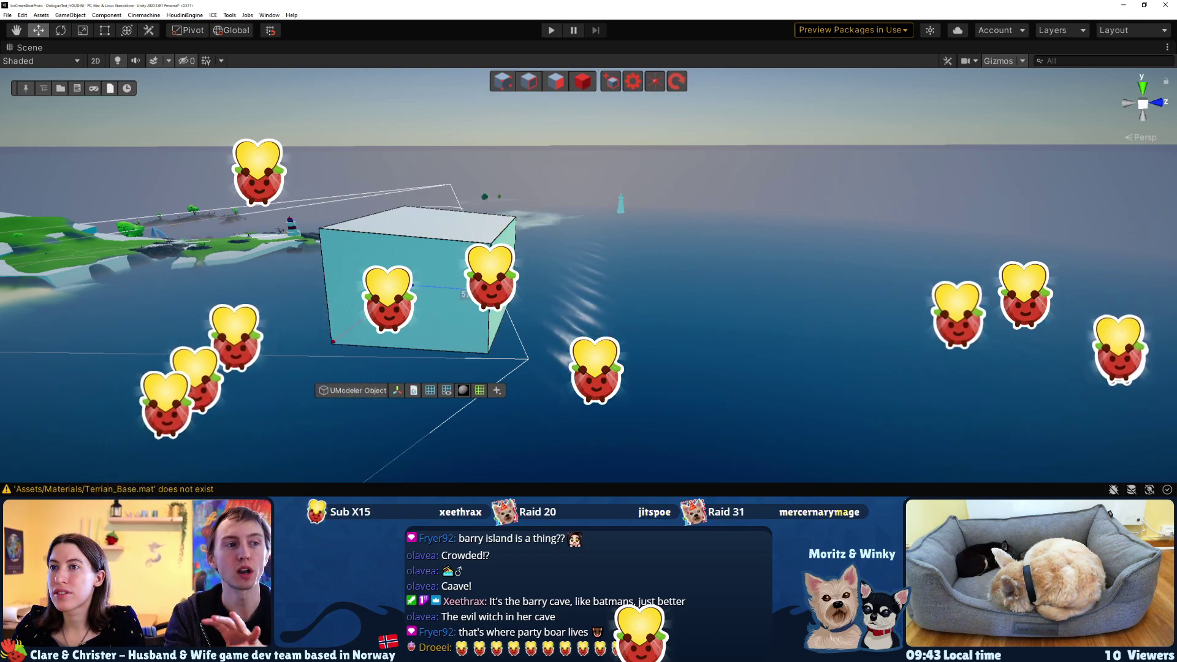
left_click(557, 280)
left_click(494, 273)
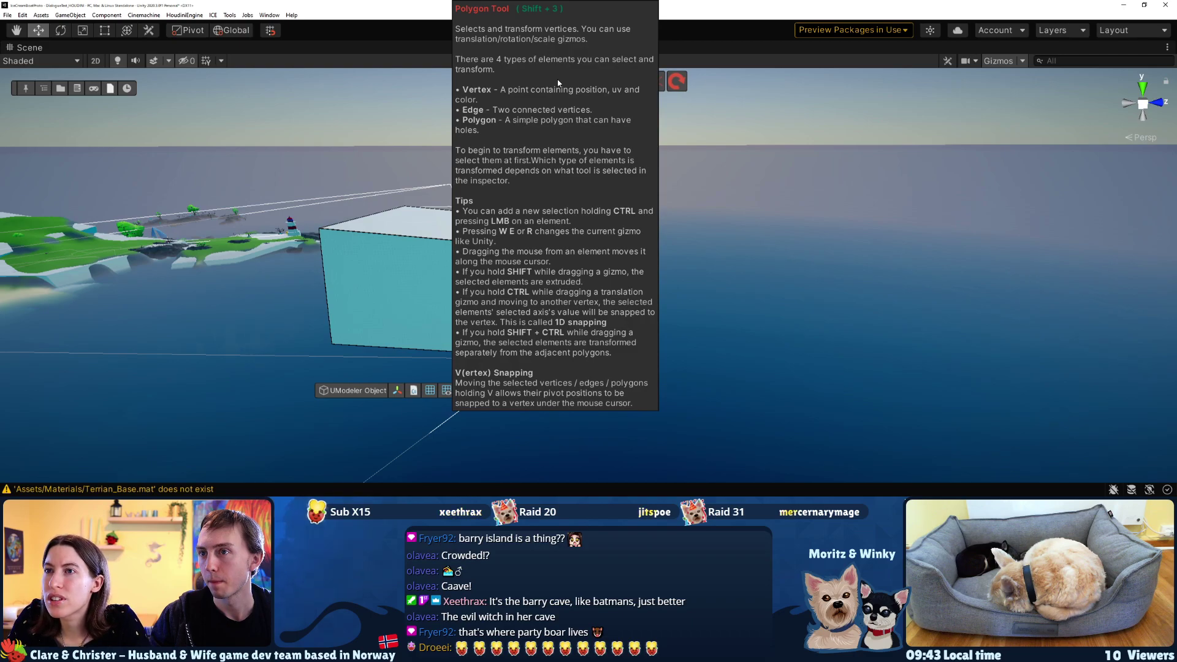
left_click_drag(509, 268, 534, 282)
key("Escape")
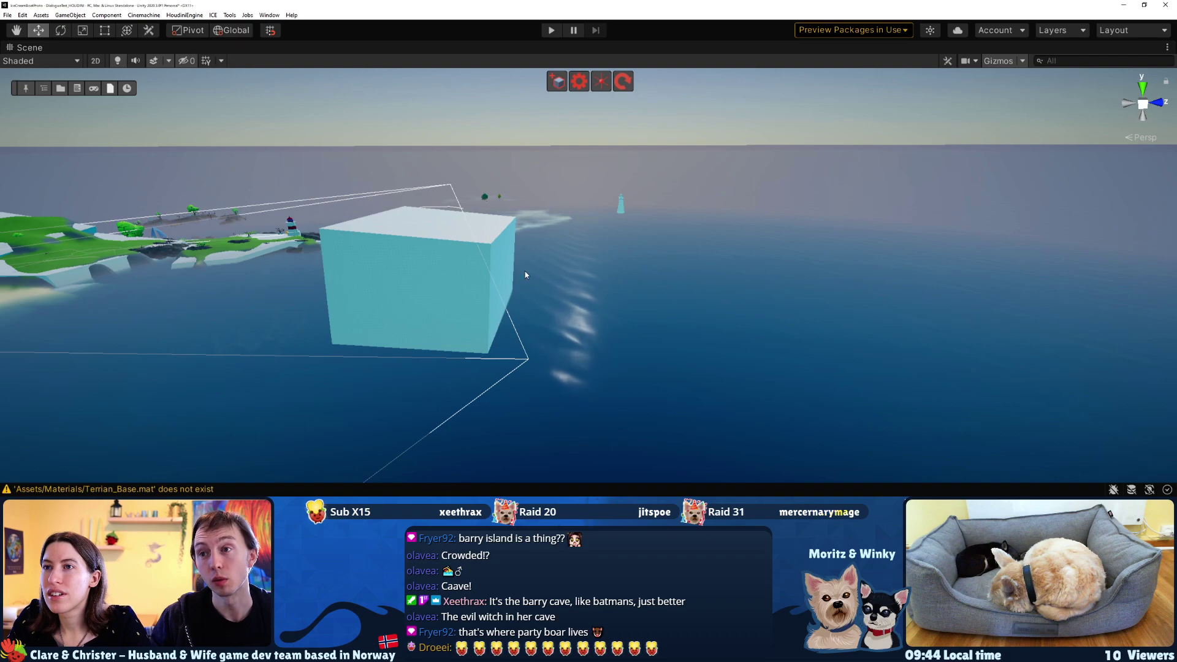
left_click_drag(539, 279, 368, 293, "alt")
left_click(368, 293)
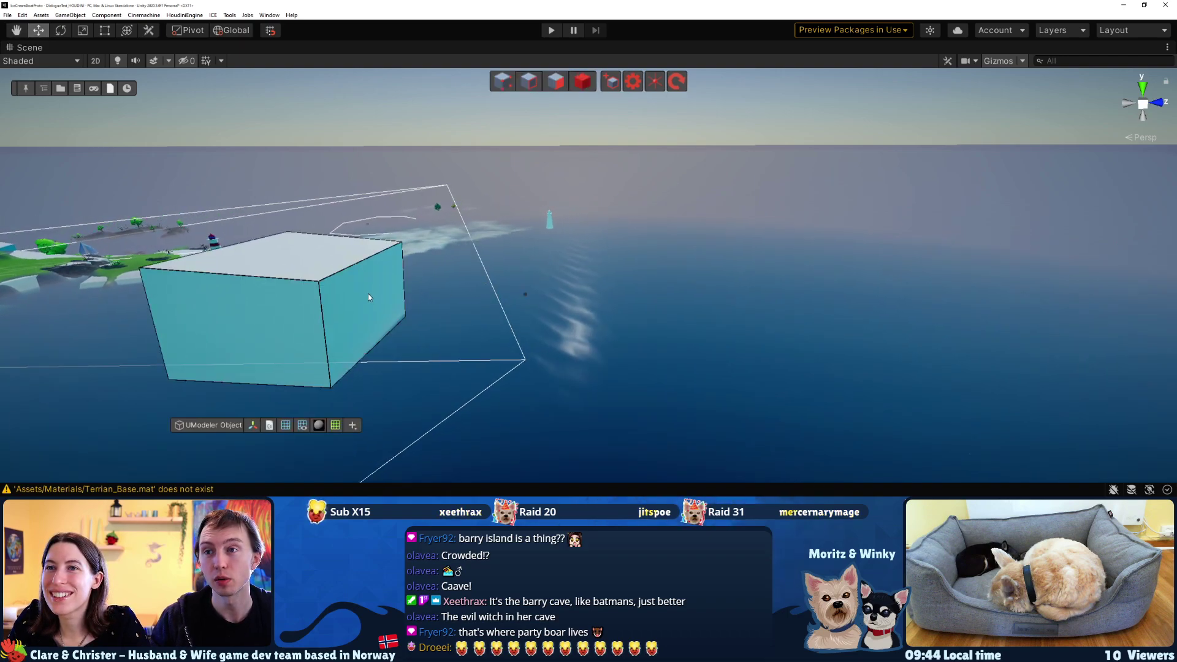
right_click(344, 298)
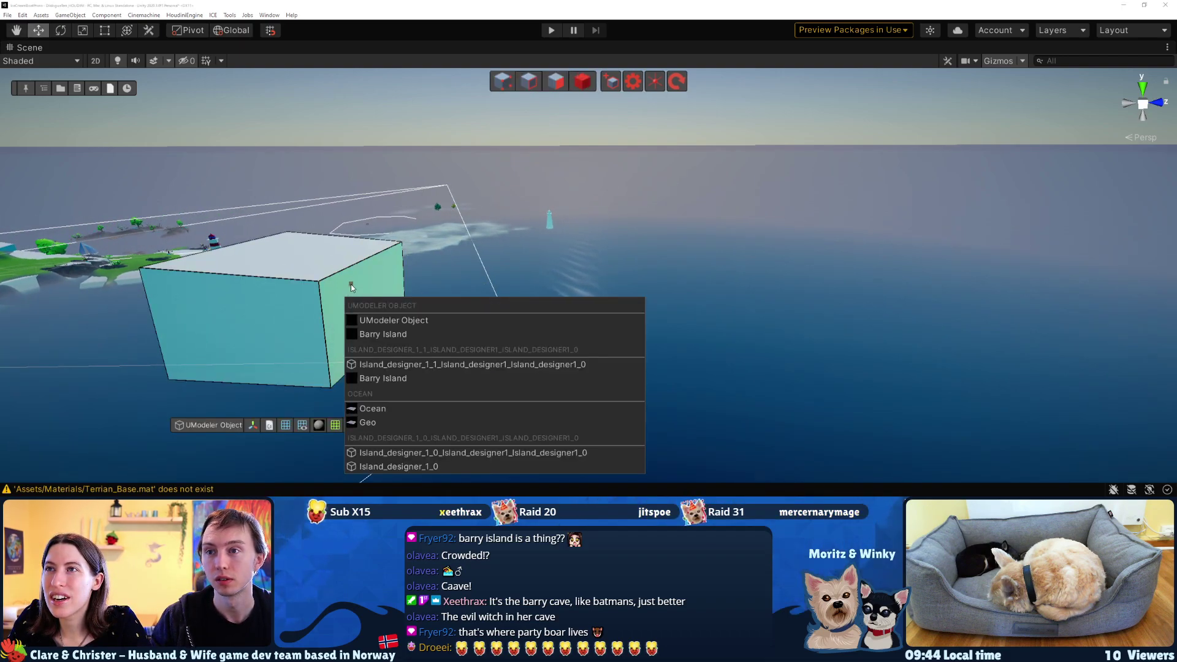
key("Escape")
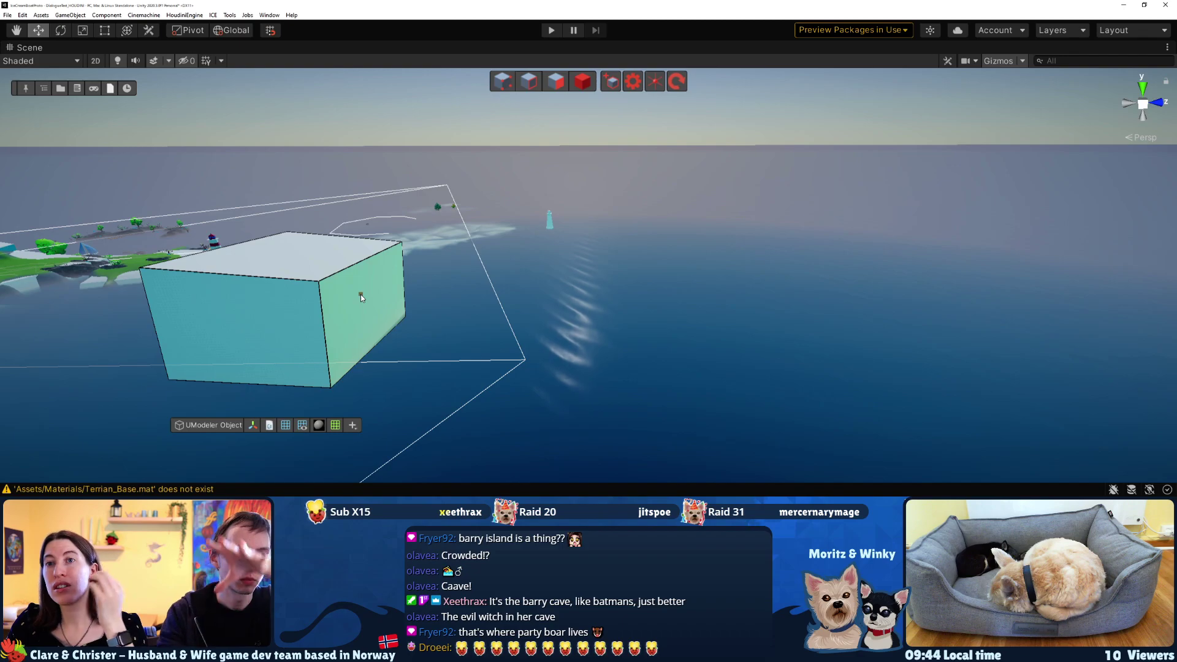
Try to draw a low box about 87 by 50 at the base of the large box's side, and undo it
middle_click_drag(361, 294, 454, 255)
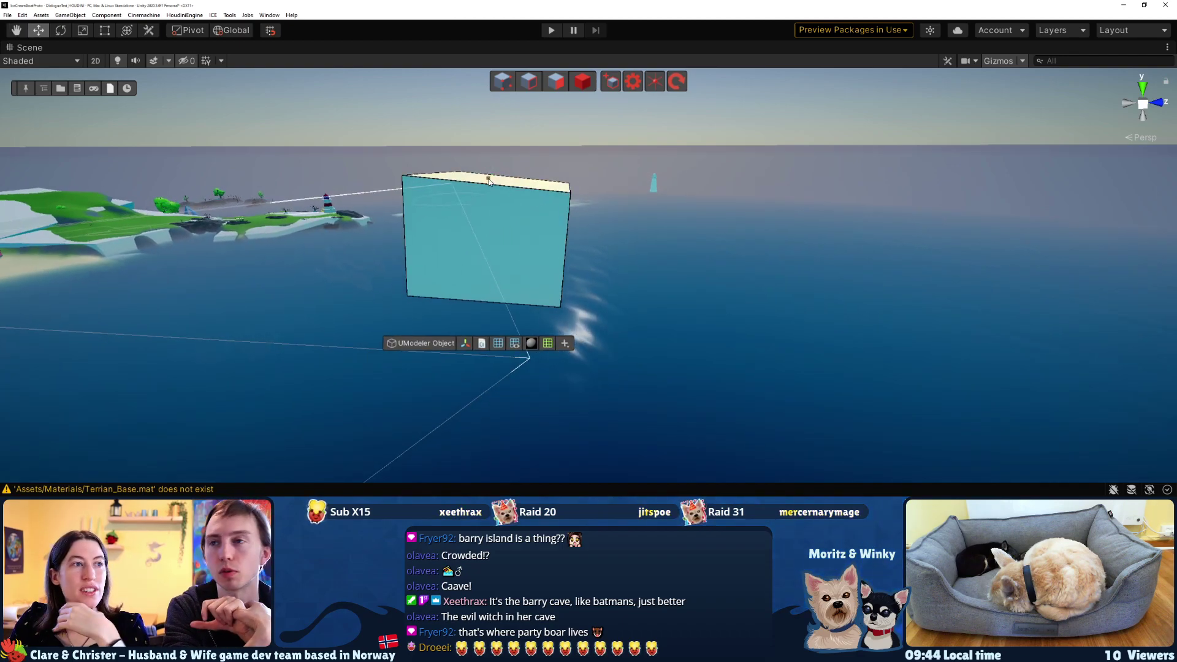
middle_click_drag(559, 199, 421, 209)
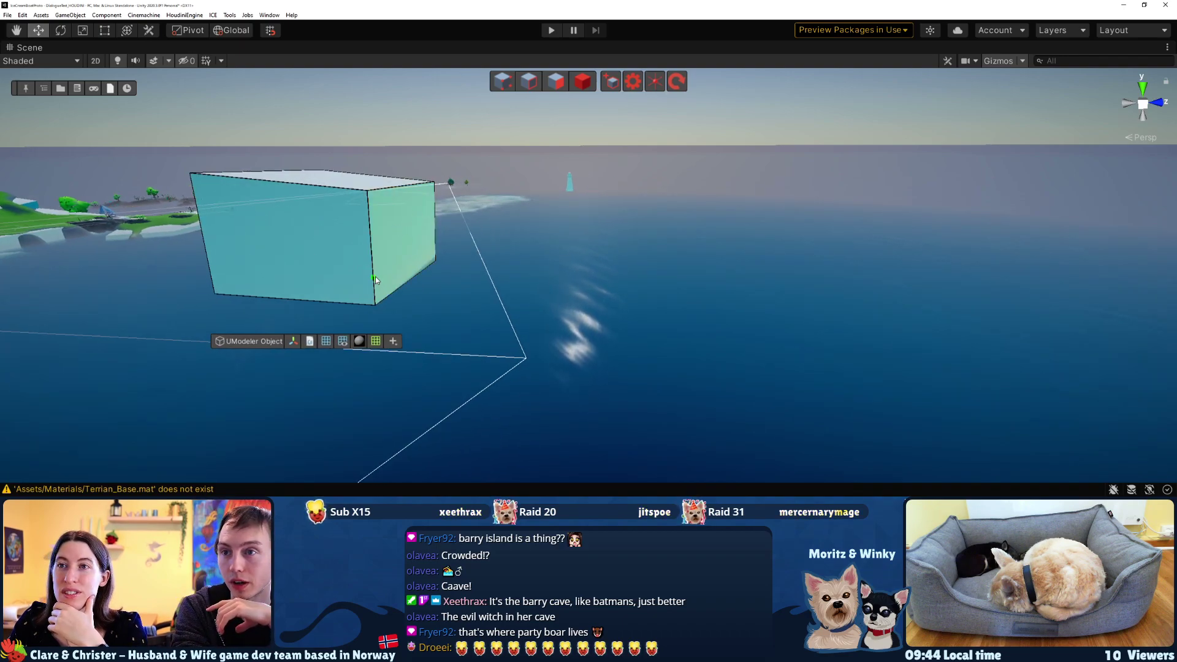
left_click(436, 262)
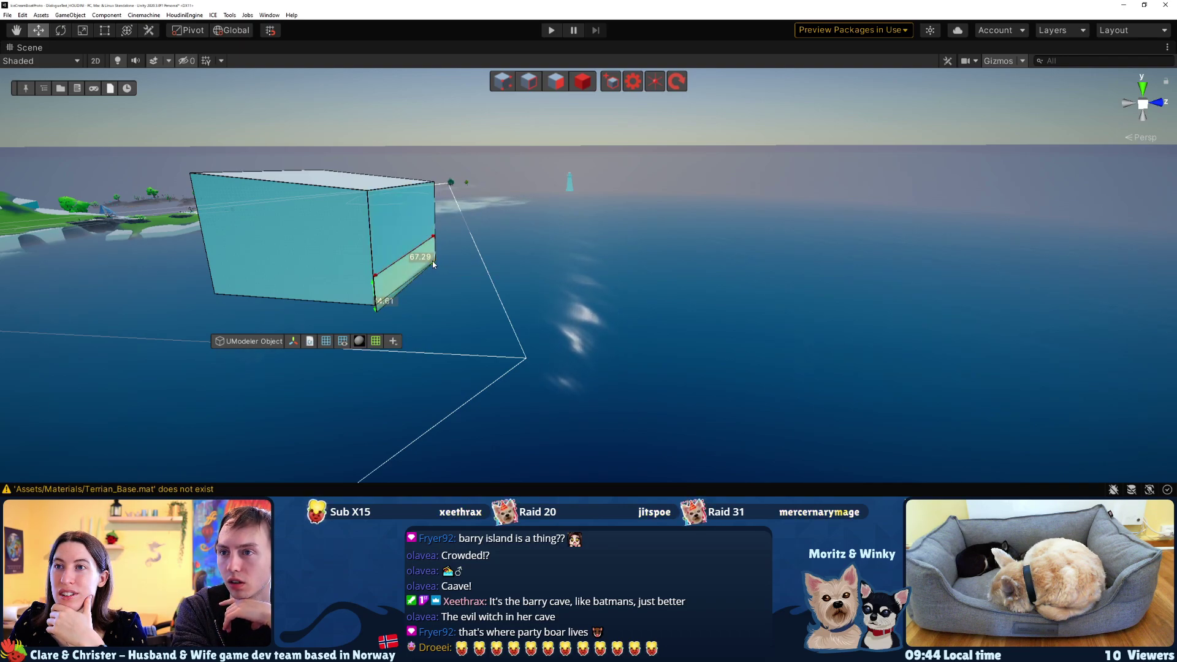
left_click_drag(436, 263, 496, 283)
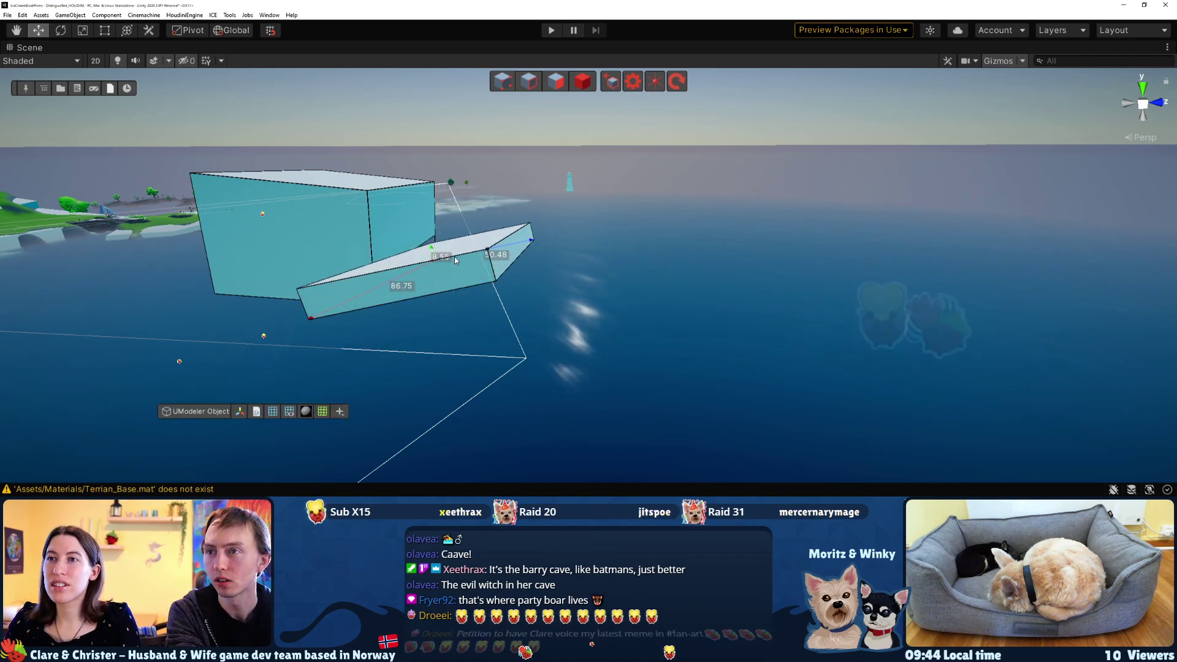
key("ctrl+z")
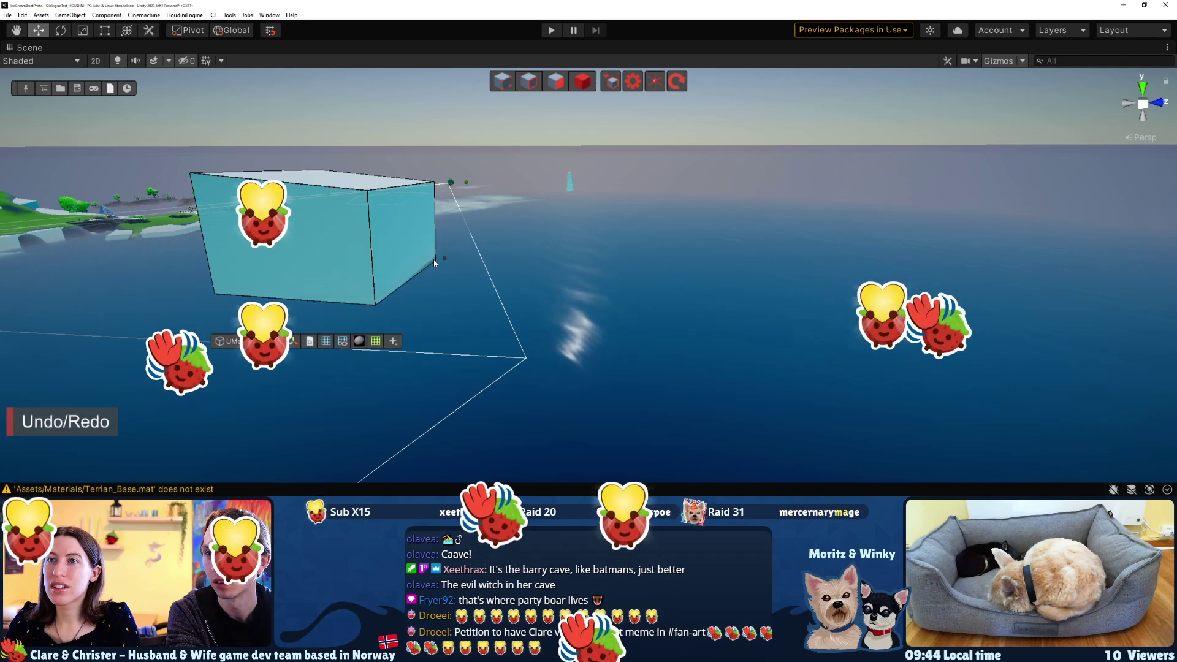
Draw two low boxes at the base of the large box, about 101 × 53 × 12 on one side and 56 × 43 × 13 on the other
left_click_drag(379, 268, 430, 259)
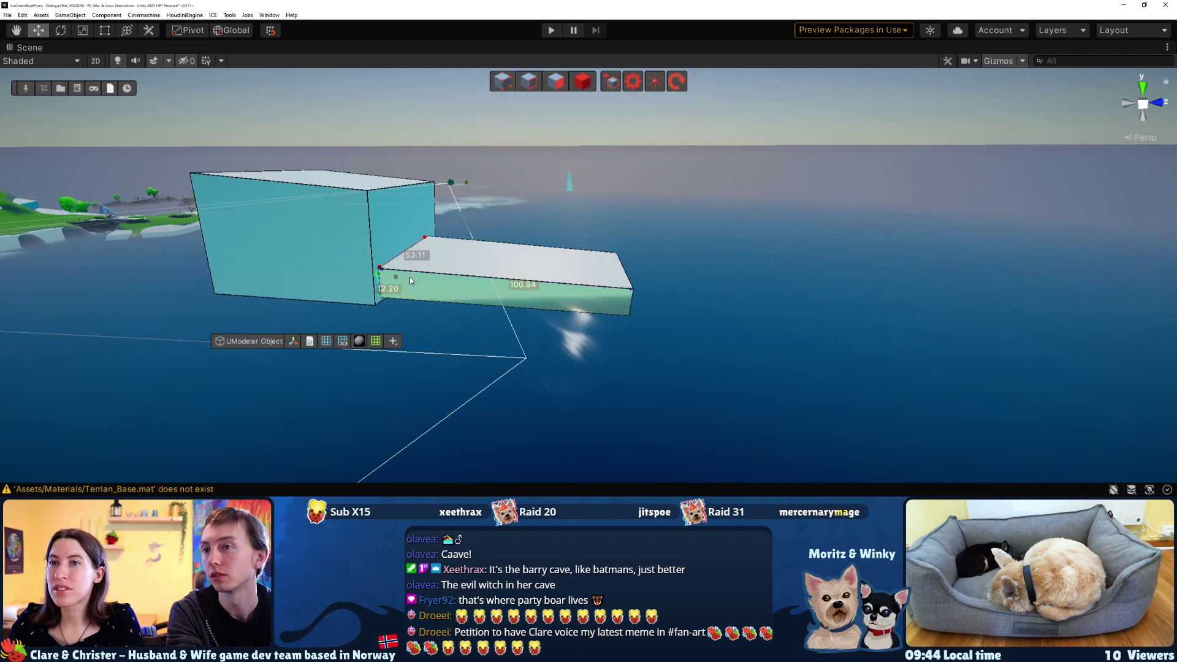
middle_click_drag(509, 297, 488, 321)
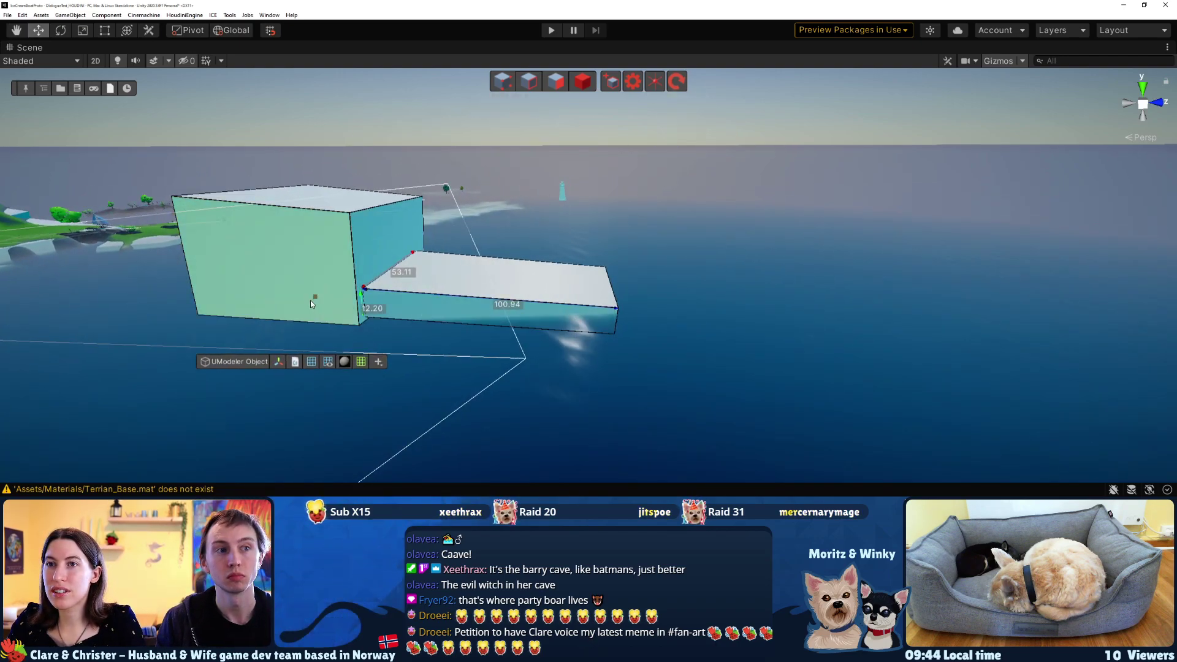
left_click(310, 300)
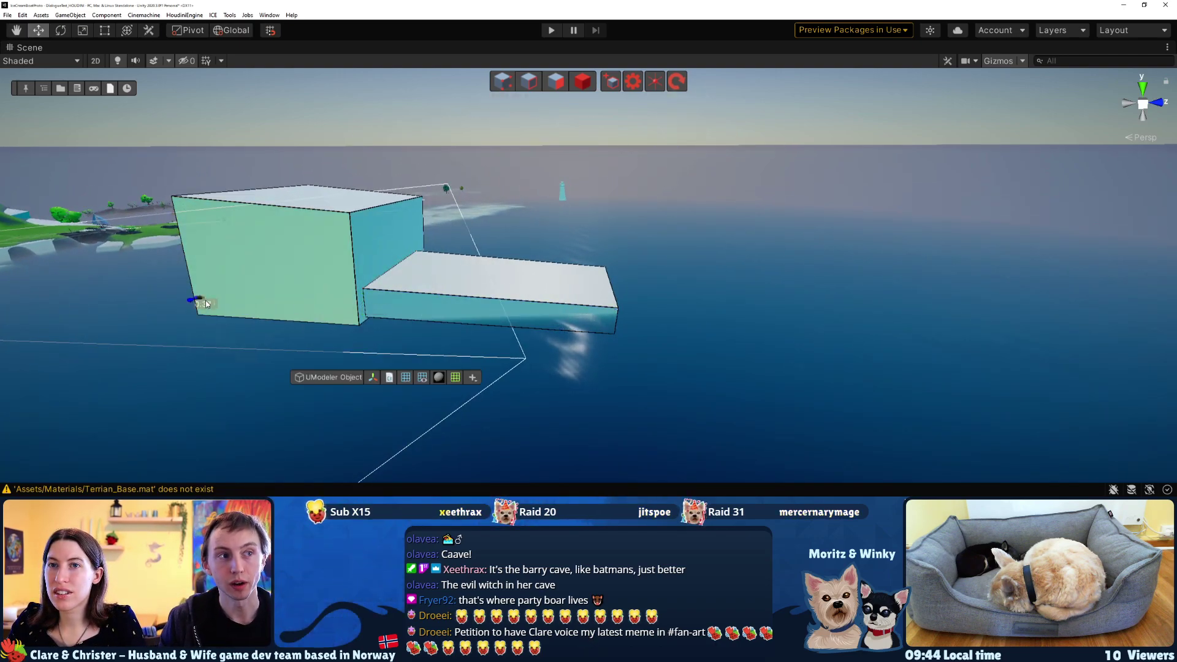
left_click(360, 327)
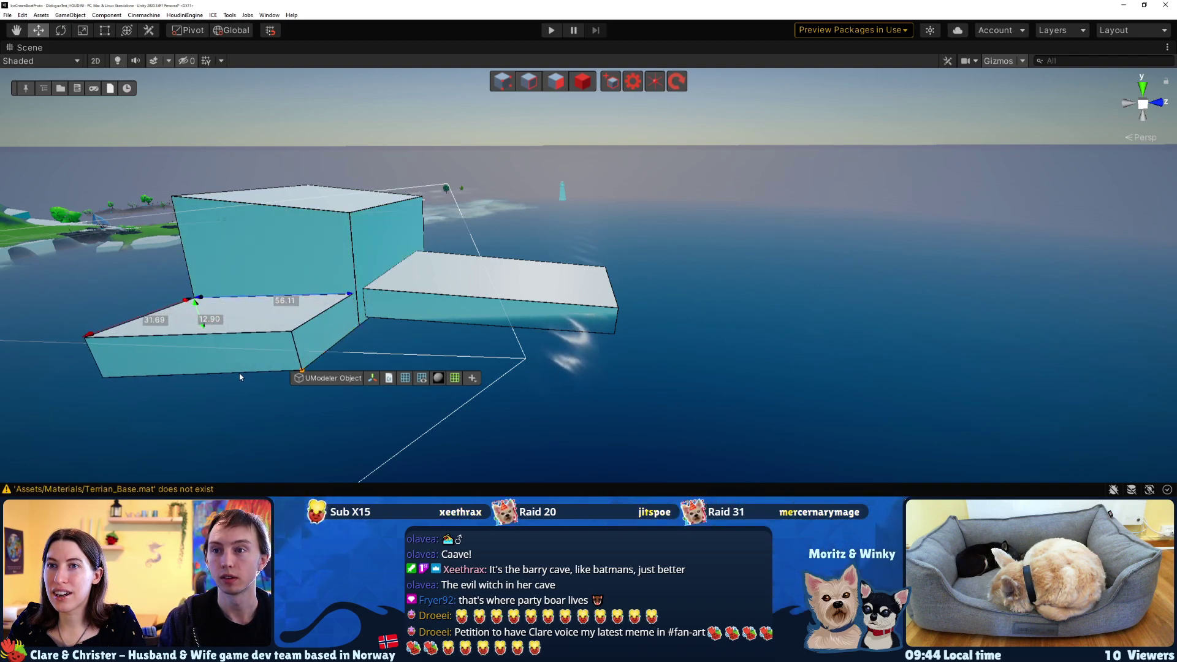
left_click(194, 397)
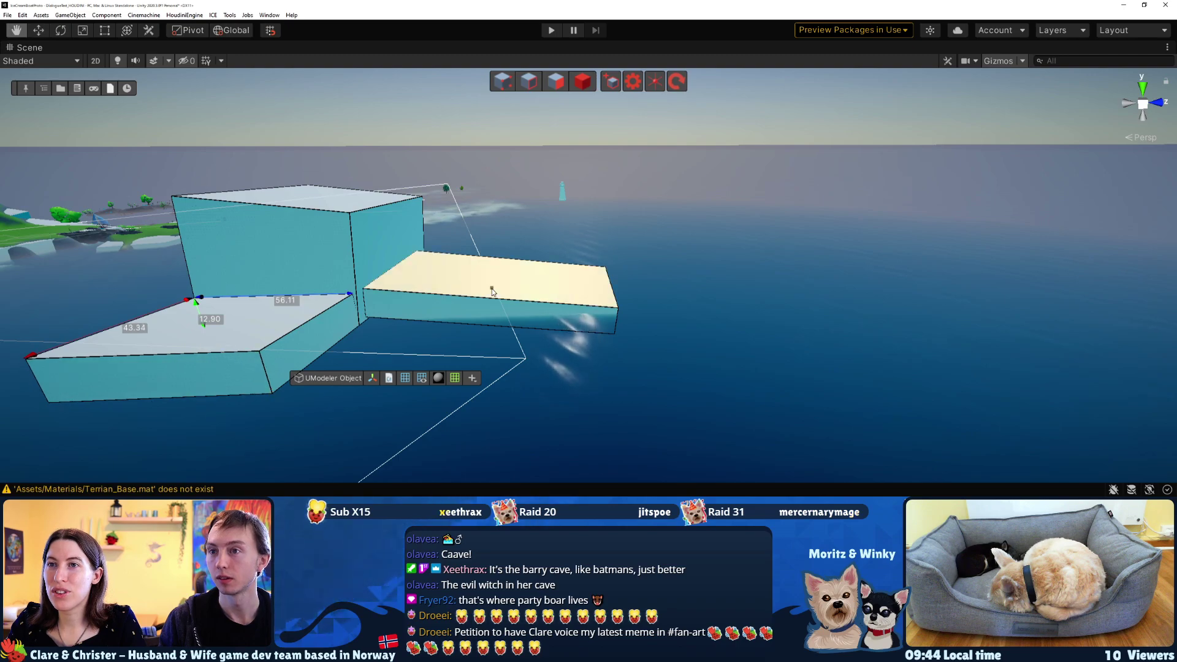
Draw a low box about 129 × 61 × 11 at the base of the large box, on the side facing the cloud-like terrain
middle_click_drag(491, 291, 368, 307)
left_click_drag(368, 307, 421, 236, "alt")
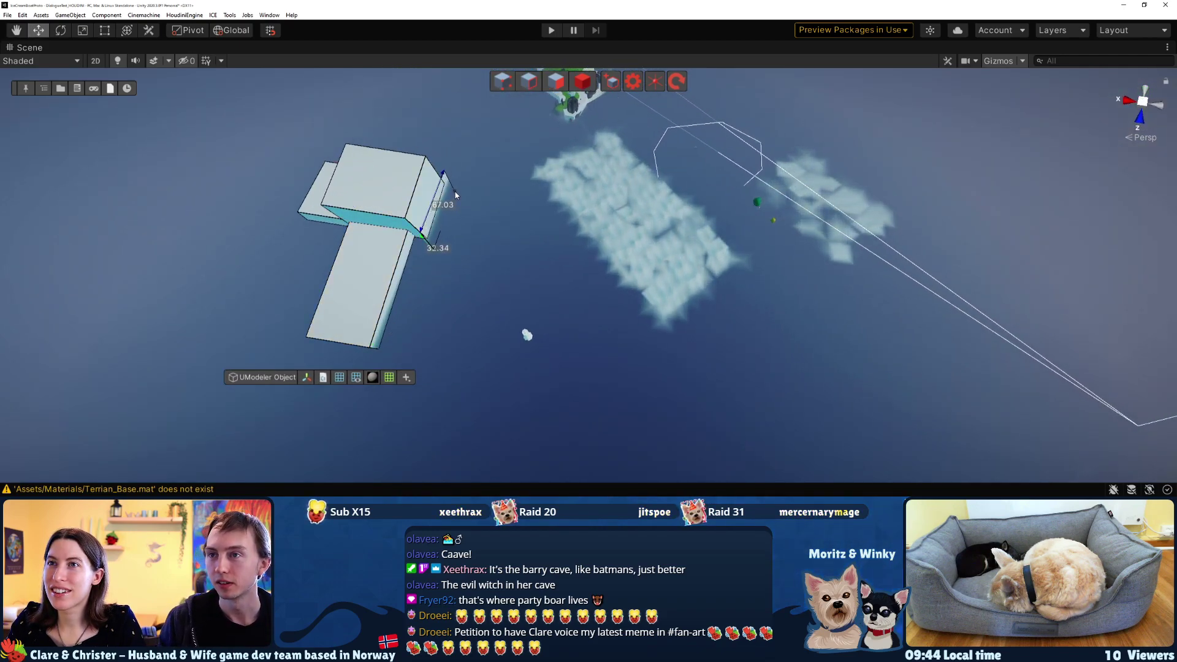
left_click_drag(439, 187, 503, 258)
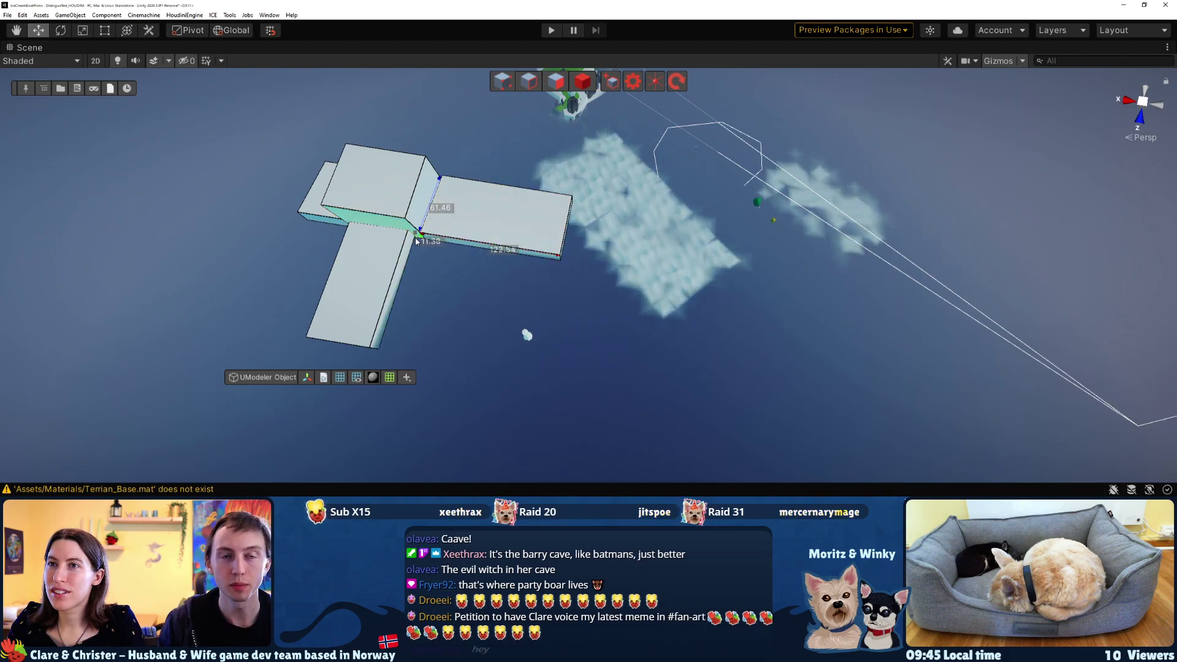
Draw a thin slab about 80 × 75 between the two long low boxes, and three descending boxes along its outer edge
left_click_drag(415, 237, 423, 254)
mouse_move(474, 292)
left_mouse_down()
mouse_move(437, 241)
mouse_move(510, 255)
left_mouse_up()
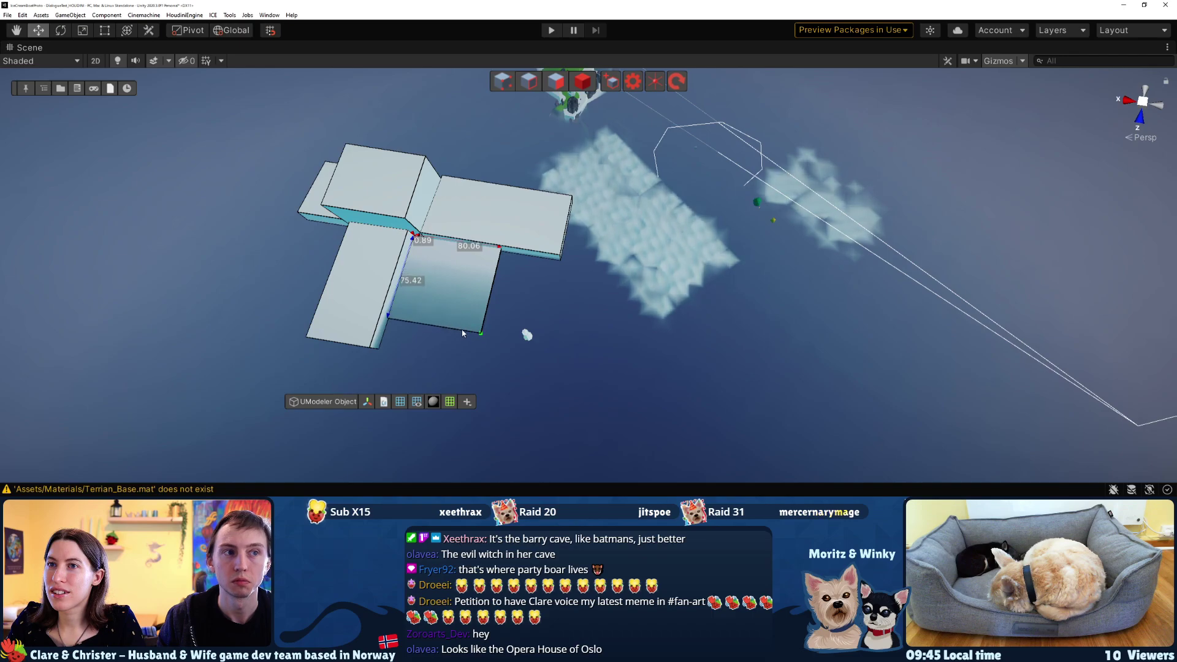
left_click_drag(469, 291, 481, 183, "alt")
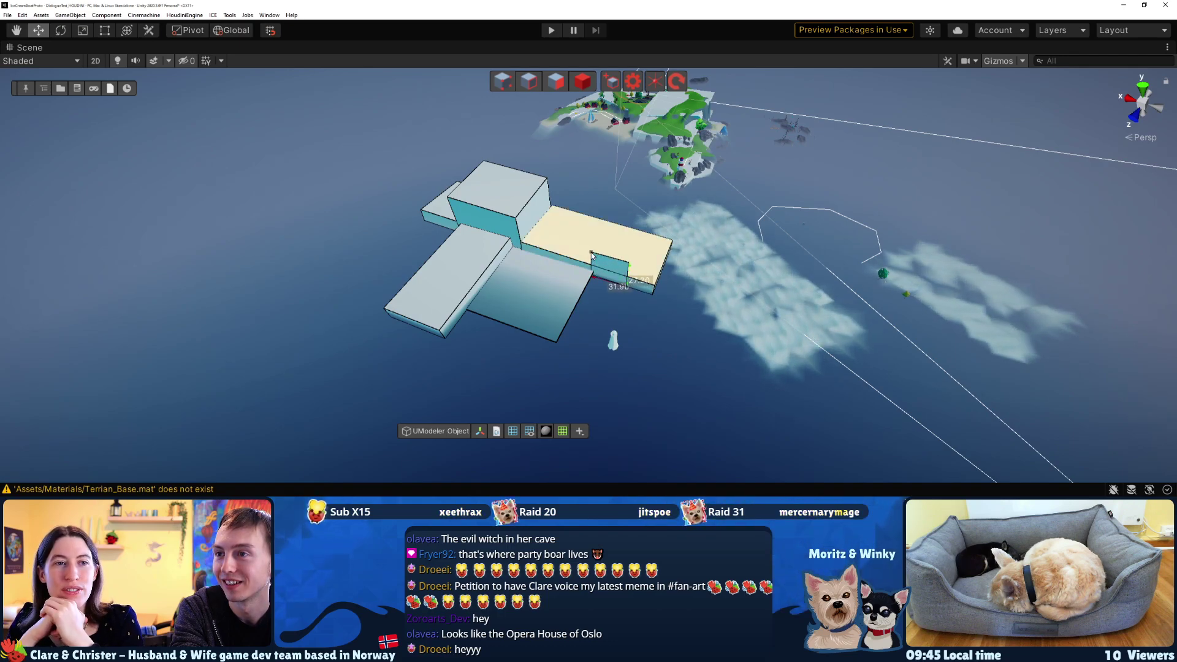
left_click_drag(591, 254, 575, 270)
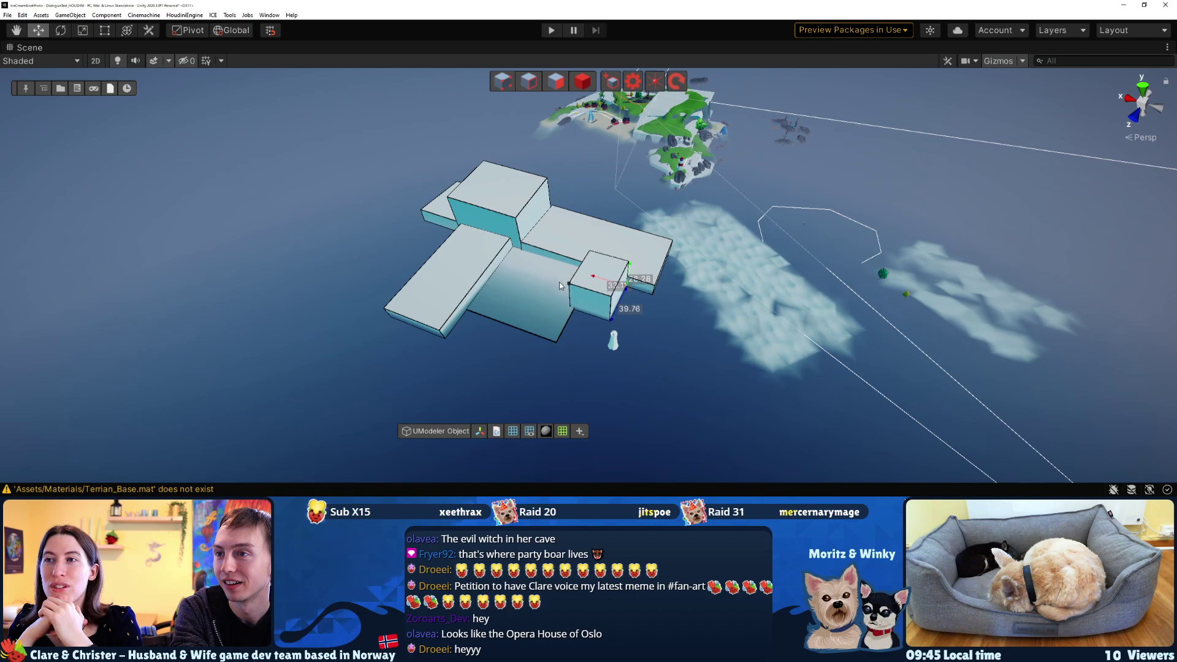
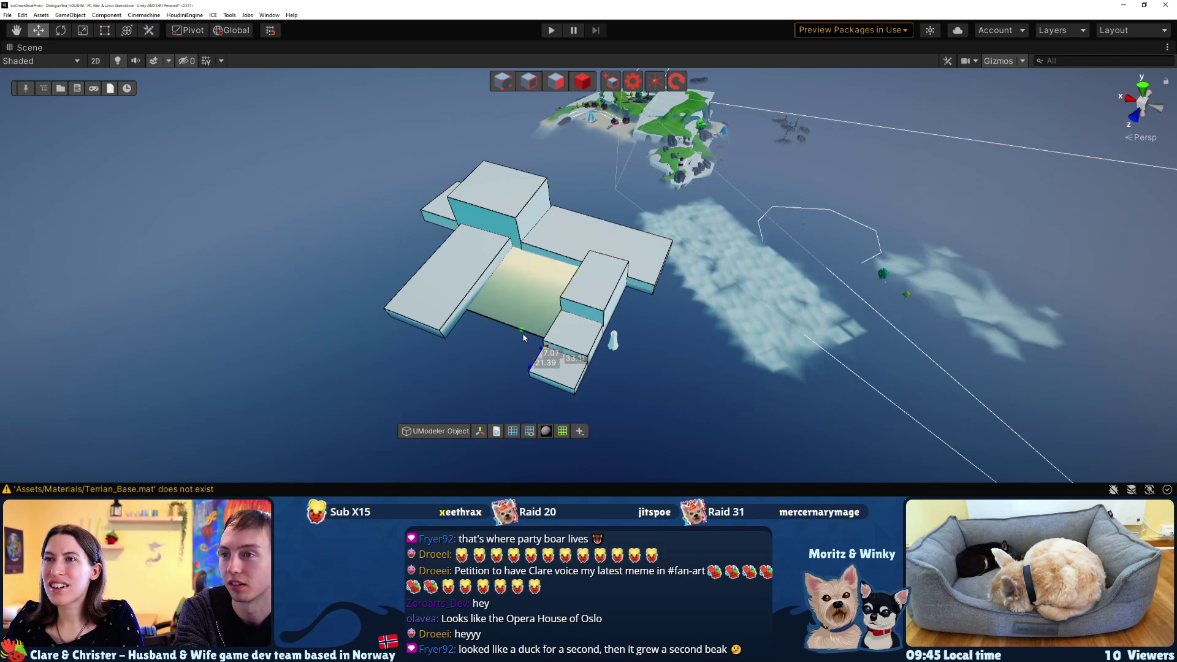
Draw a low box about 64 × 42 × 9 against the outer side of the tallest stepped box
left_click_drag(466, 333, 501, 178, "alt")
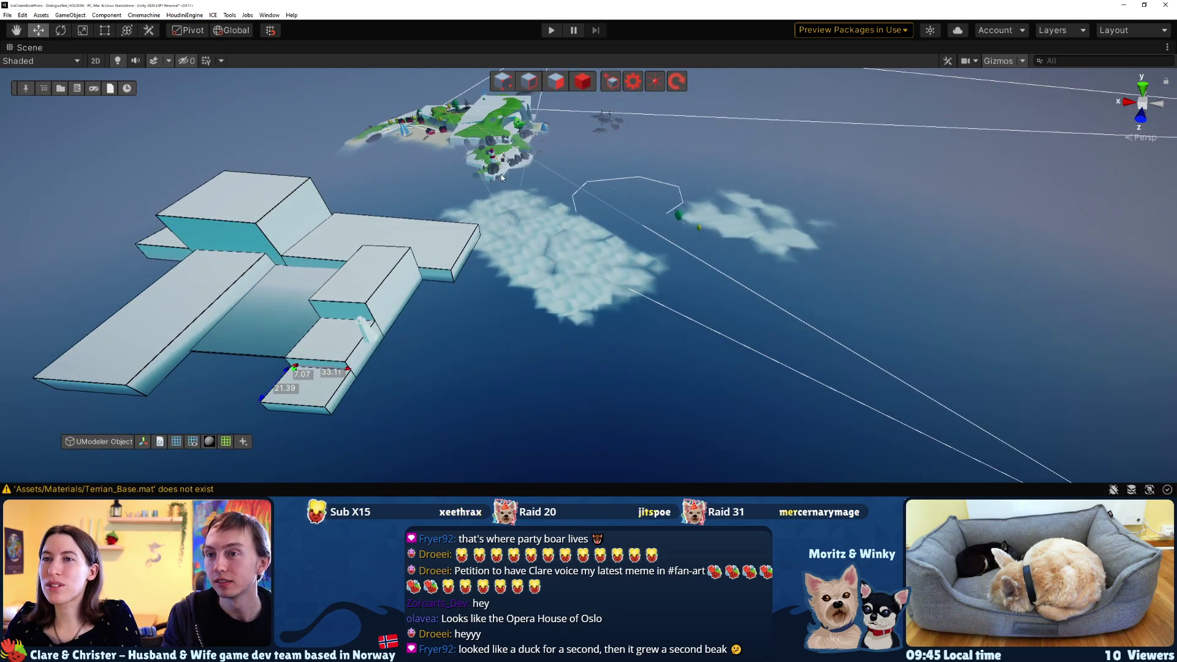
left_click(425, 280)
left_click(436, 290)
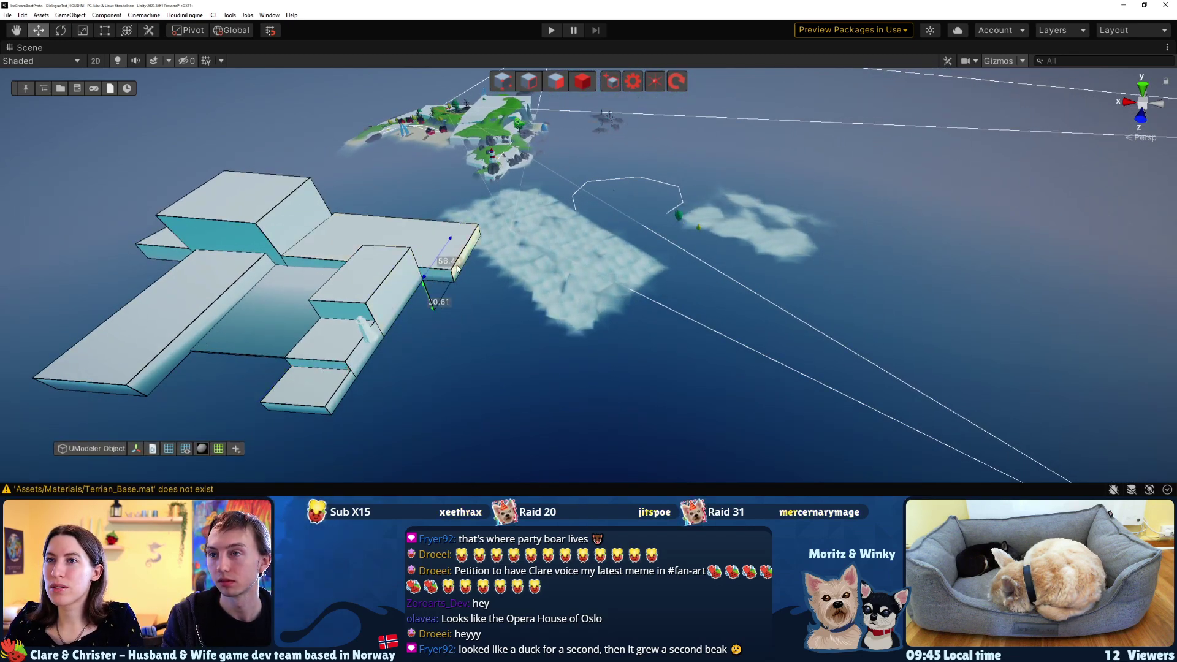
left_click(423, 307)
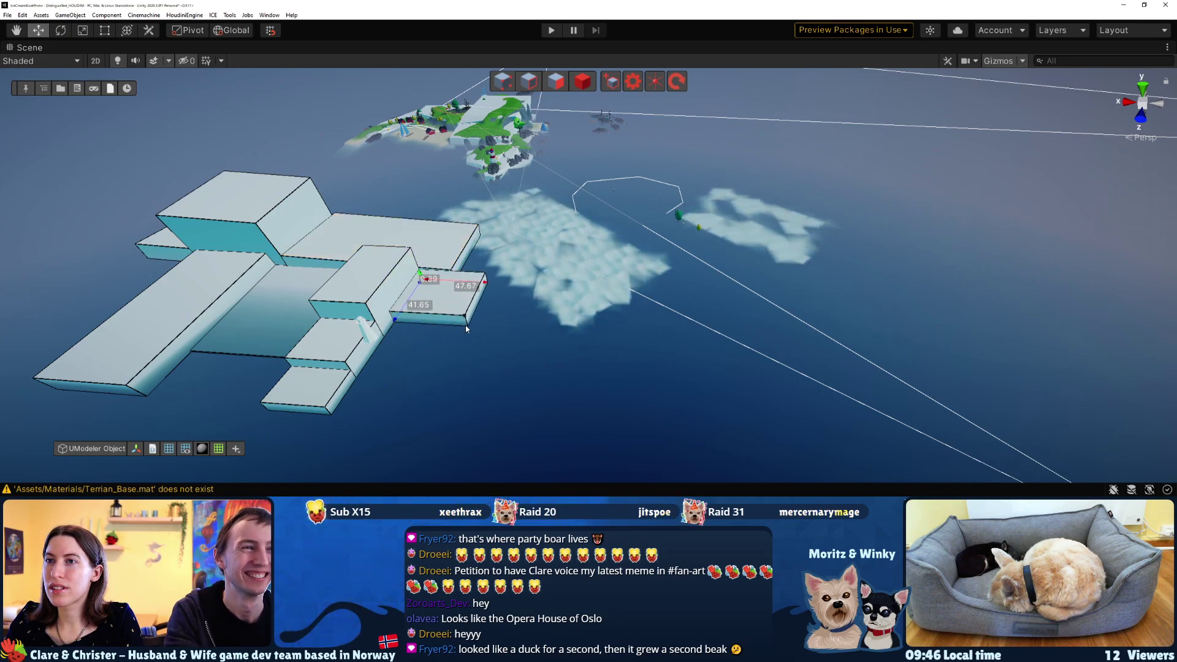
left_click_drag(479, 326, 491, 329)
middle_click_drag(573, 270, 452, 243)
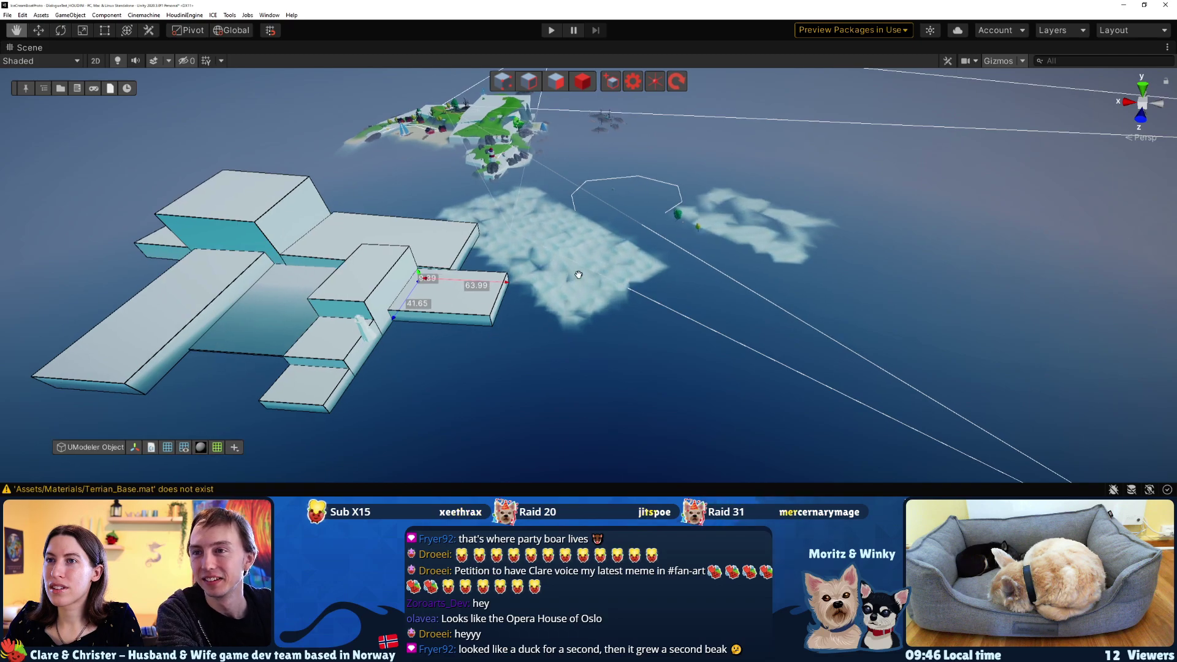
Restore the full editor layout and draw a line joining the outer bottom corners of the two neighbouring low boxes
left_click_drag(453, 242, 318, 279, "alt")
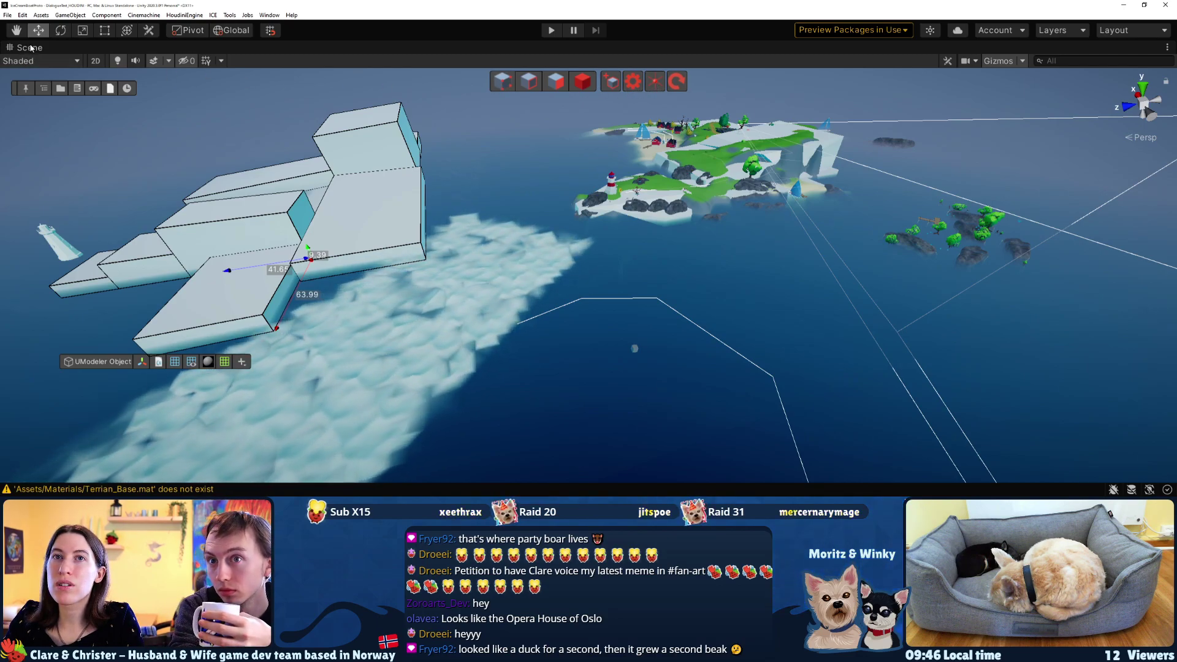
left_click(57, 50)
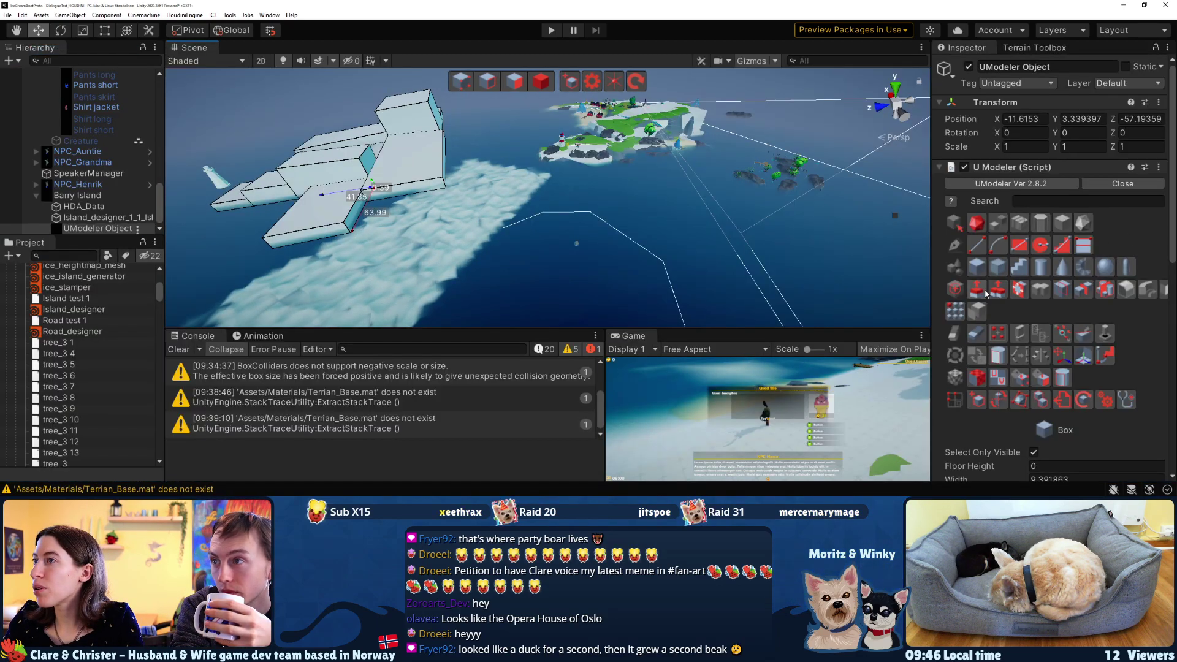
left_click(976, 246)
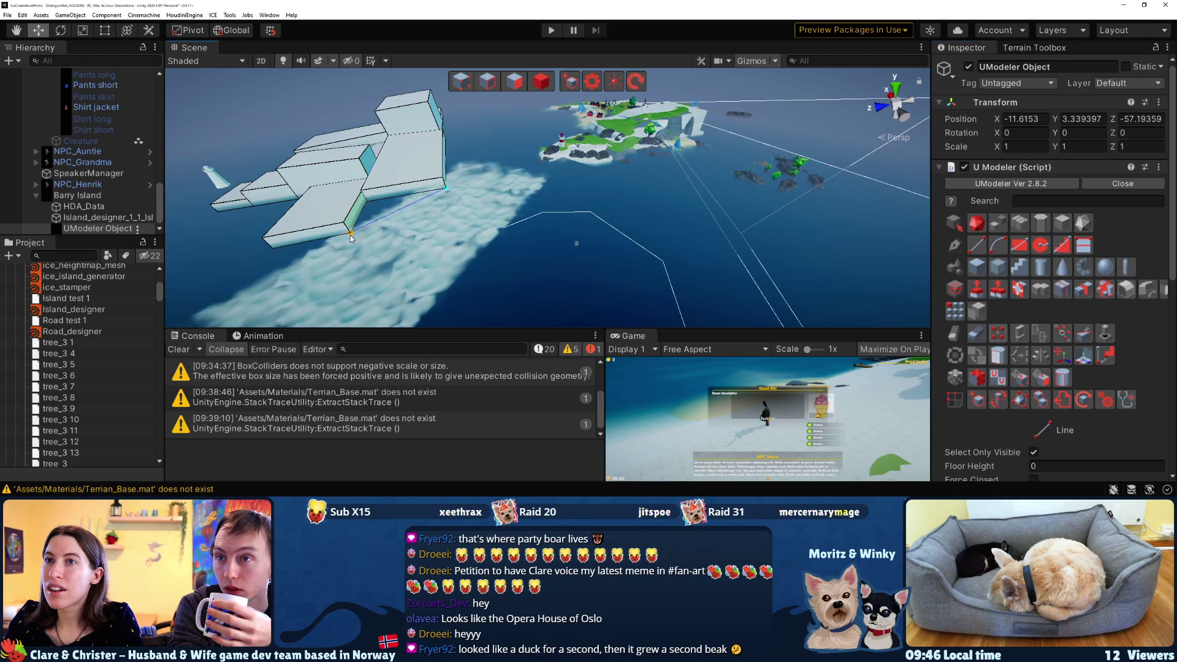
left_click(445, 192)
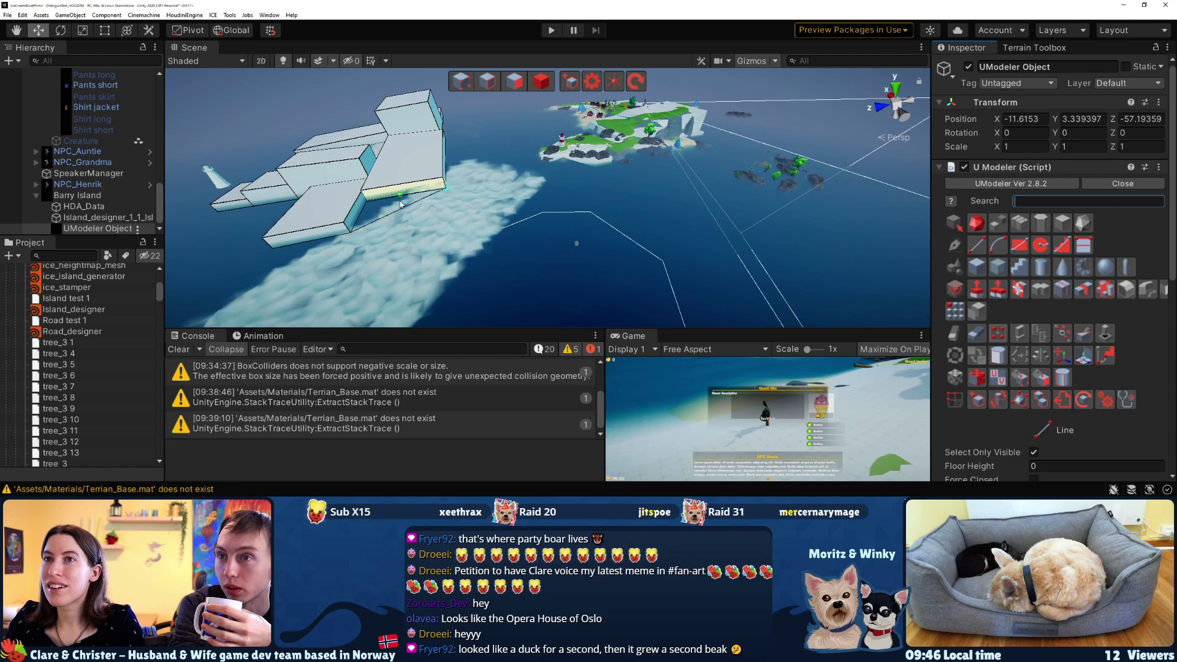
scroll(400, 204, "up", 10)
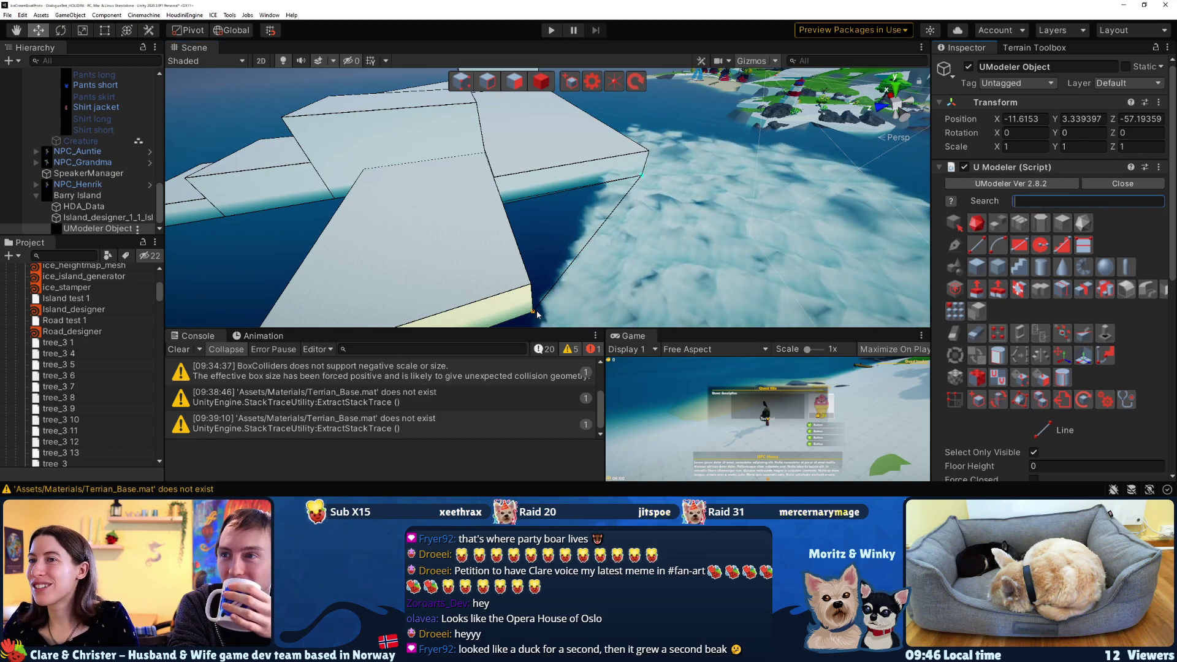
left_click(829, 231)
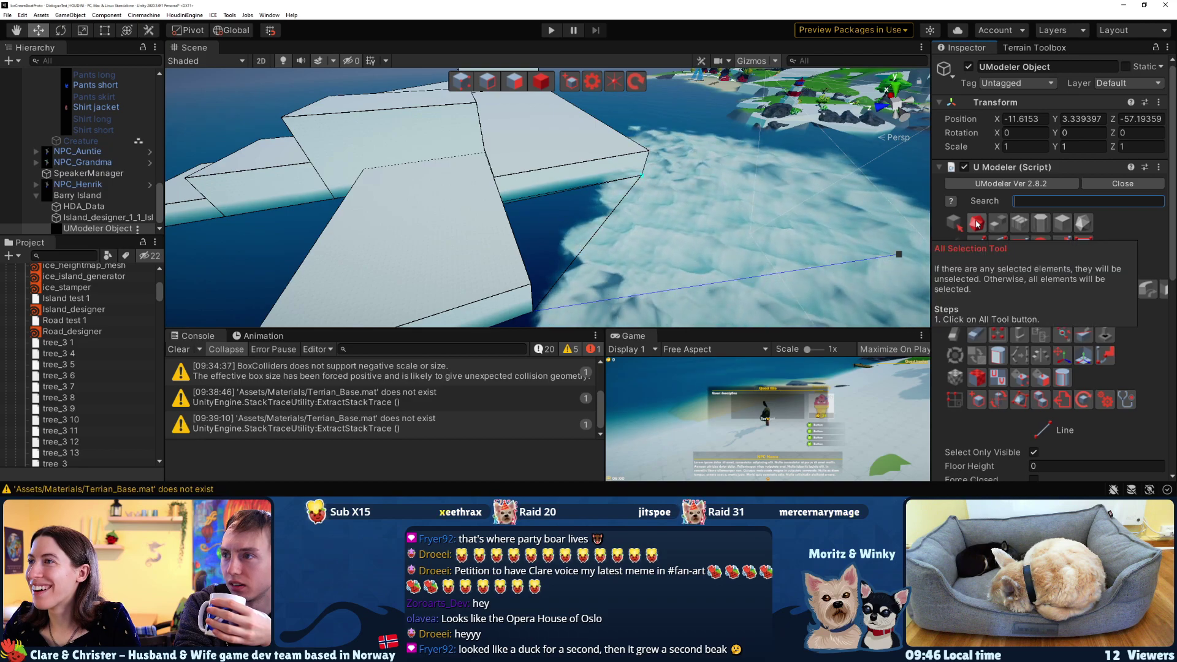
key("Escape")
Move the UModeler Object out from under Barry Island so it sits above it as a separate scene object
middle_click_drag(722, 205, 497, 203)
left_click_drag(497, 202, 345, 156, "alt")
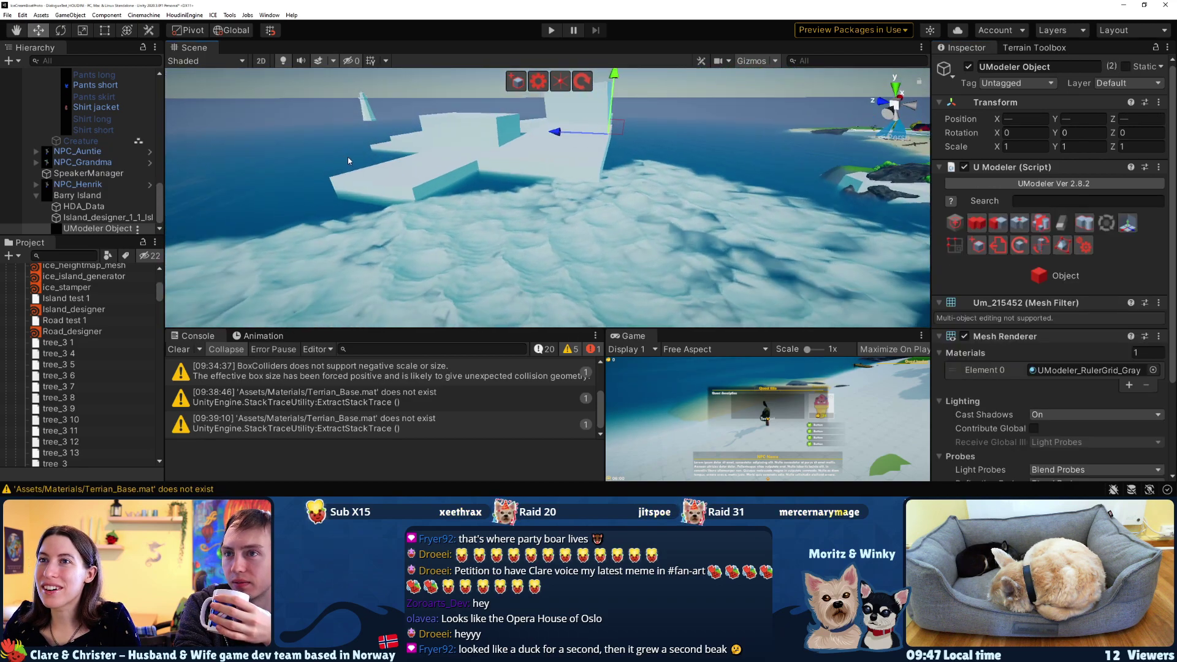
middle_click_drag(344, 156, 482, 201)
scroll(631, 212, "up", 3)
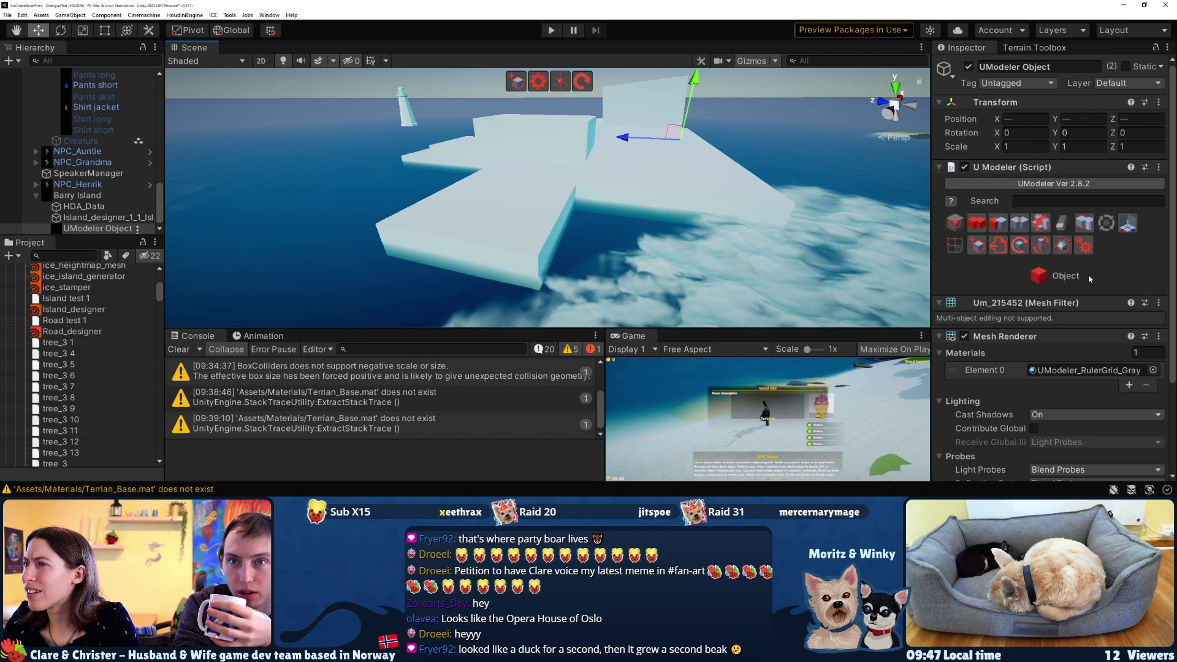
left_click(1055, 277)
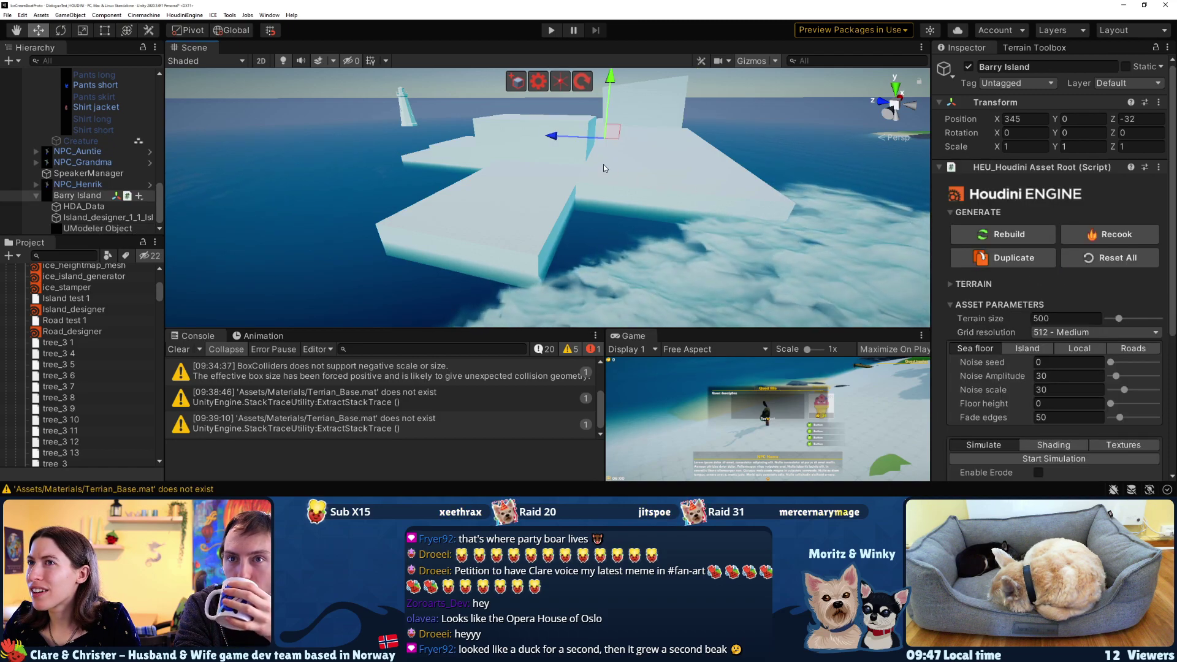
left_click(550, 161)
left_click(550, 161)
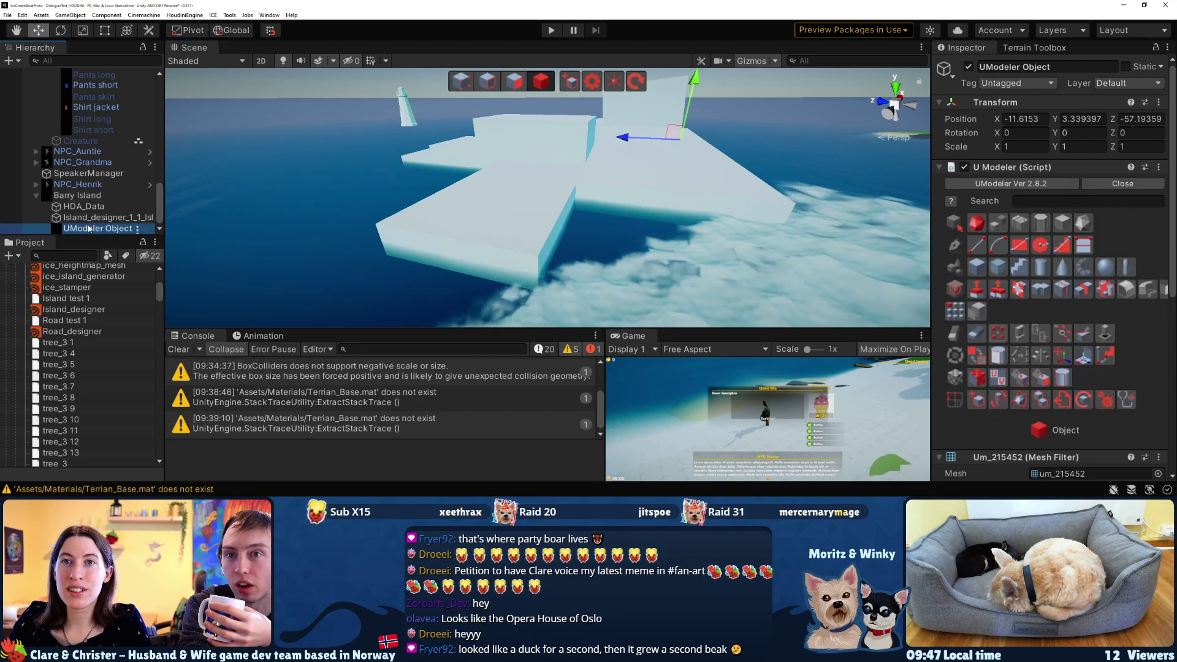
left_click_drag(74, 195, 74, 195)
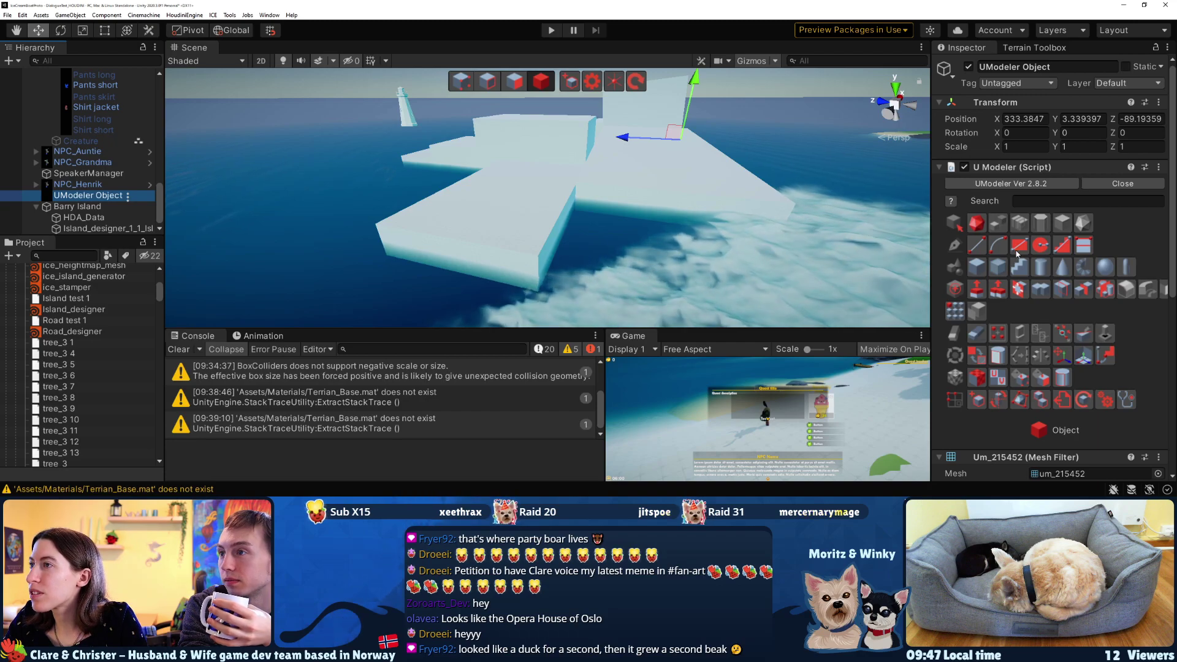
Close the outline between the two low boxes with the Line tool and raise the enclosed polygon with Push Pull
mouse_move(1047, 246)
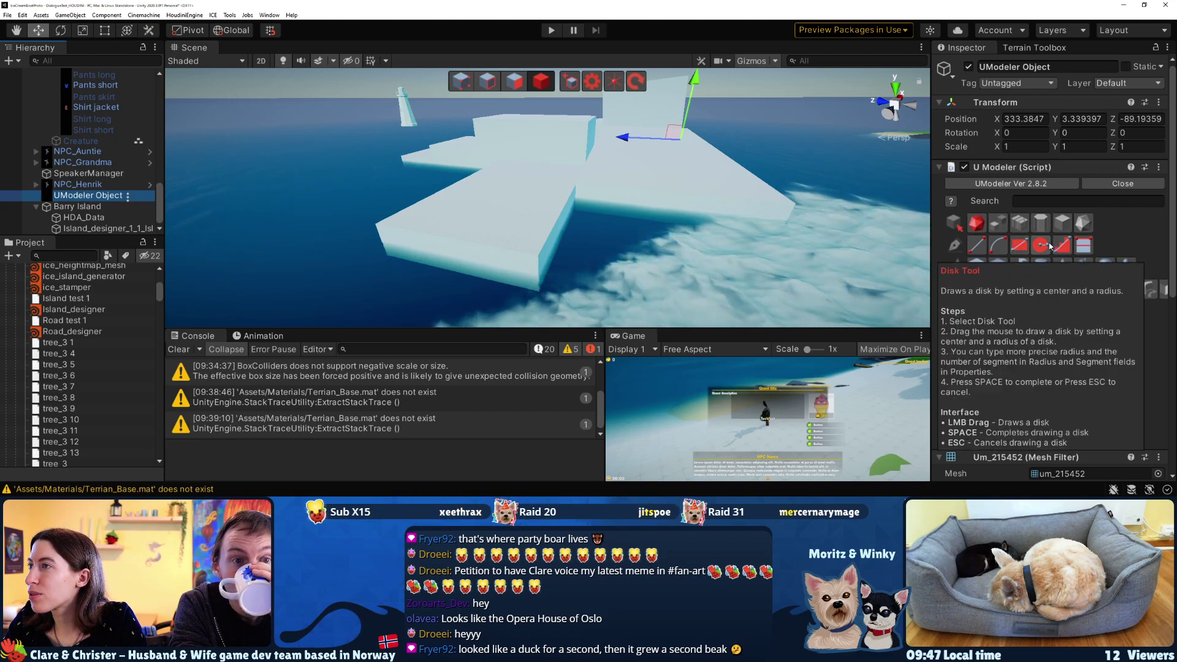
mouse_move(1095, 246)
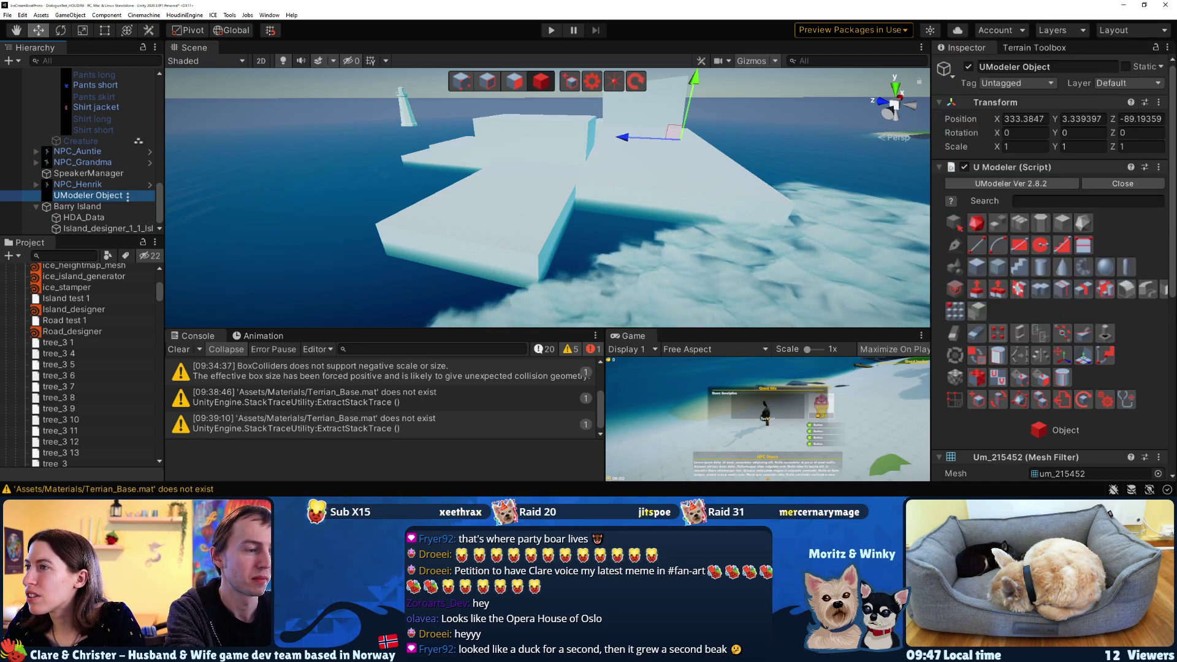
mouse_move(975, 290)
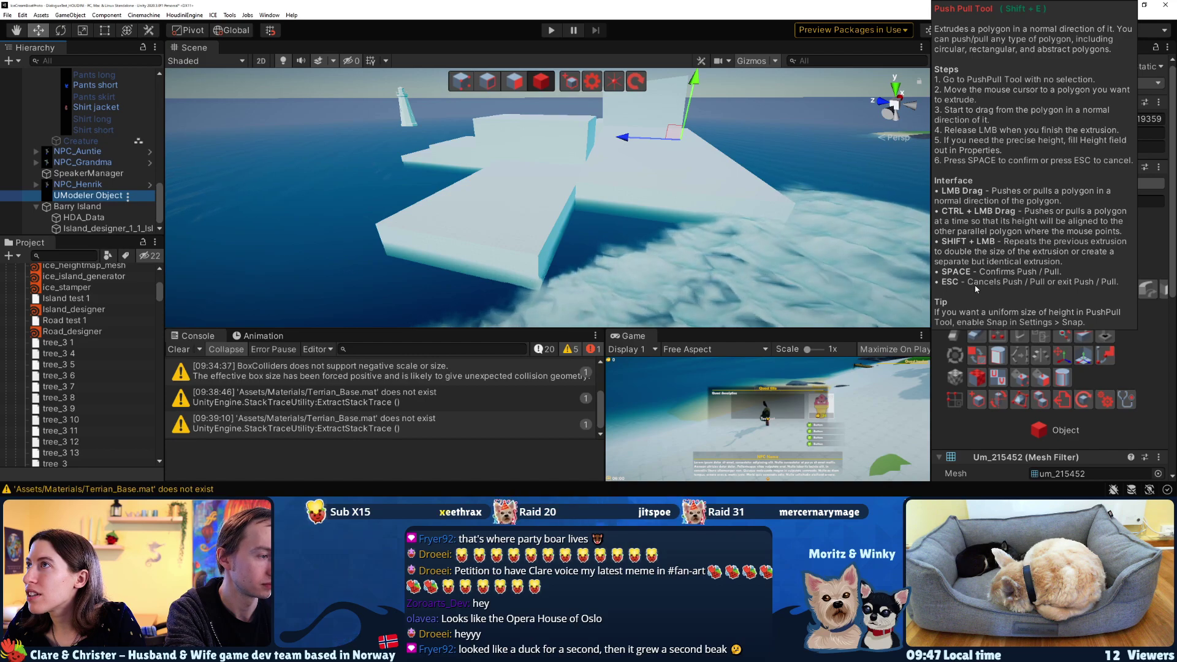
left_click(977, 245)
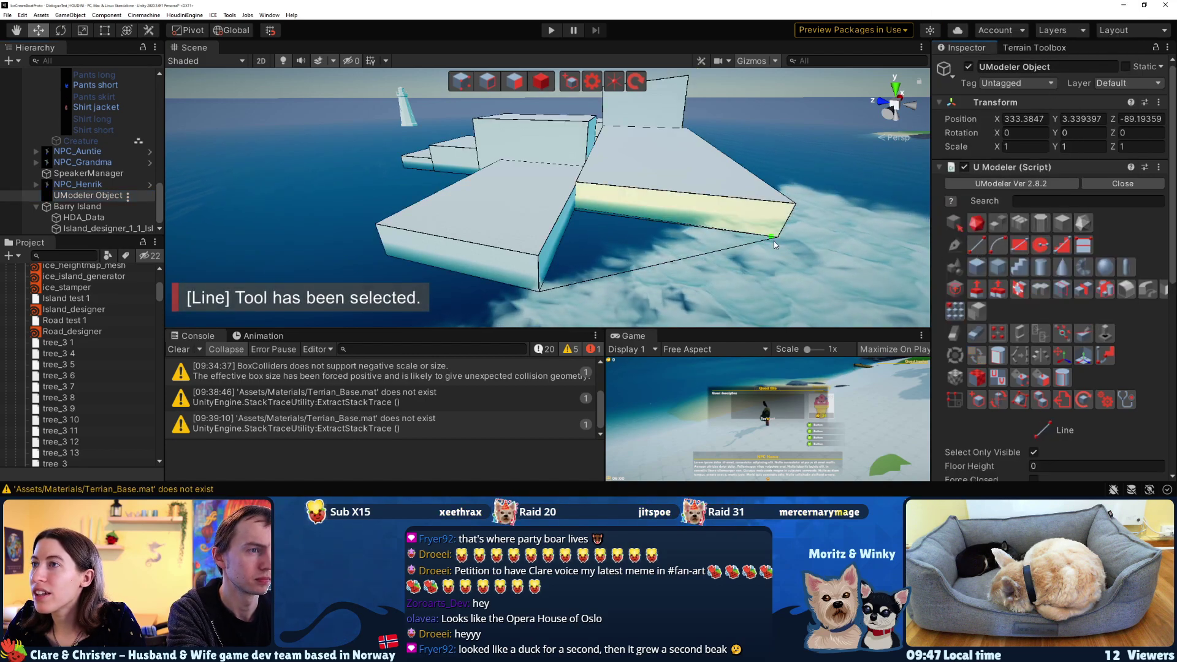
key("shift+e")
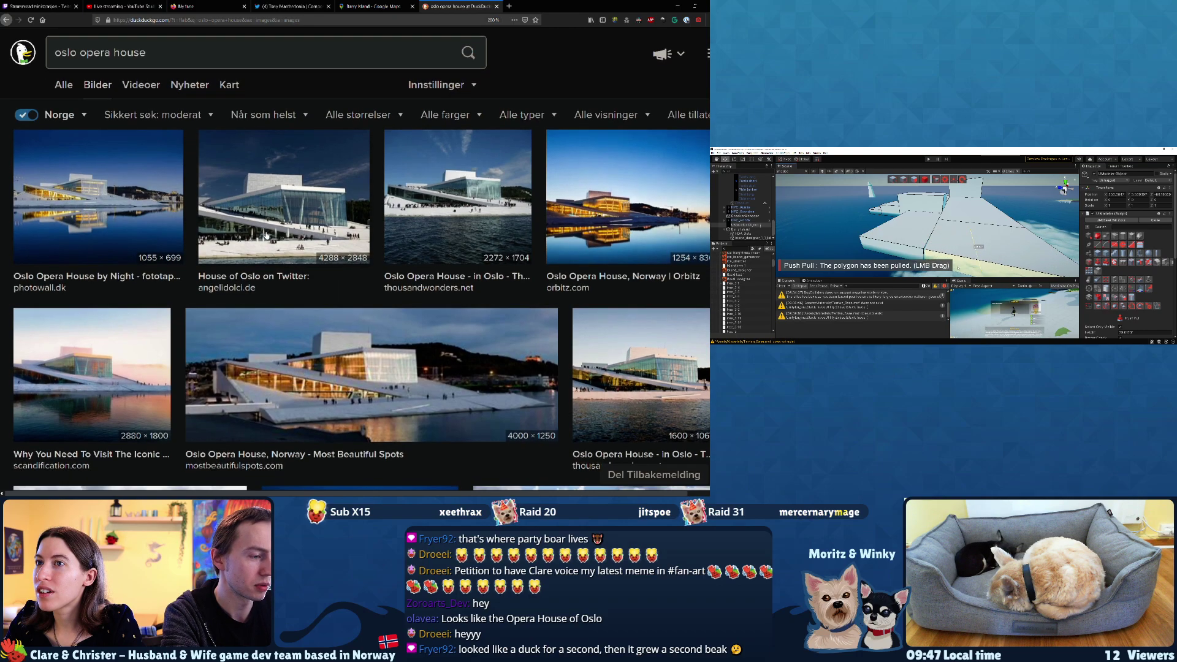
Open the wide Oslo Opera House evening photo from the image results in the browser at full size and examine its sloped roof
scroll(313, 325, "down", 1)
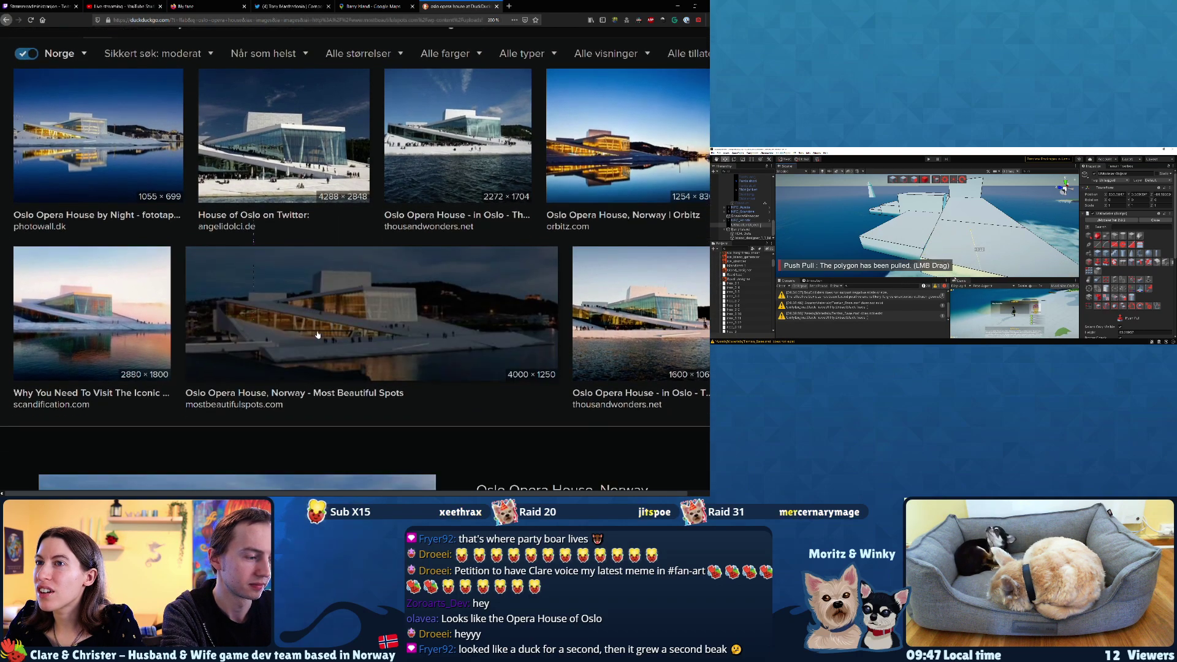
left_click(318, 334)
left_click(313, 357)
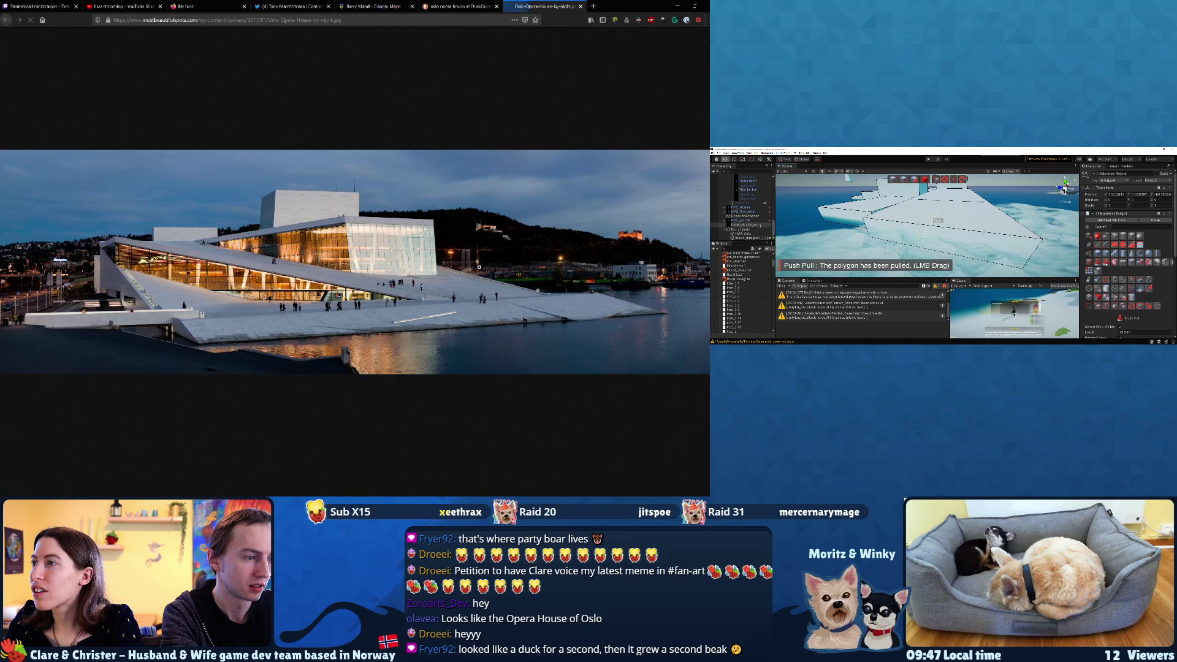
left_click(447, 241)
scroll(448, 241, "left", 6)
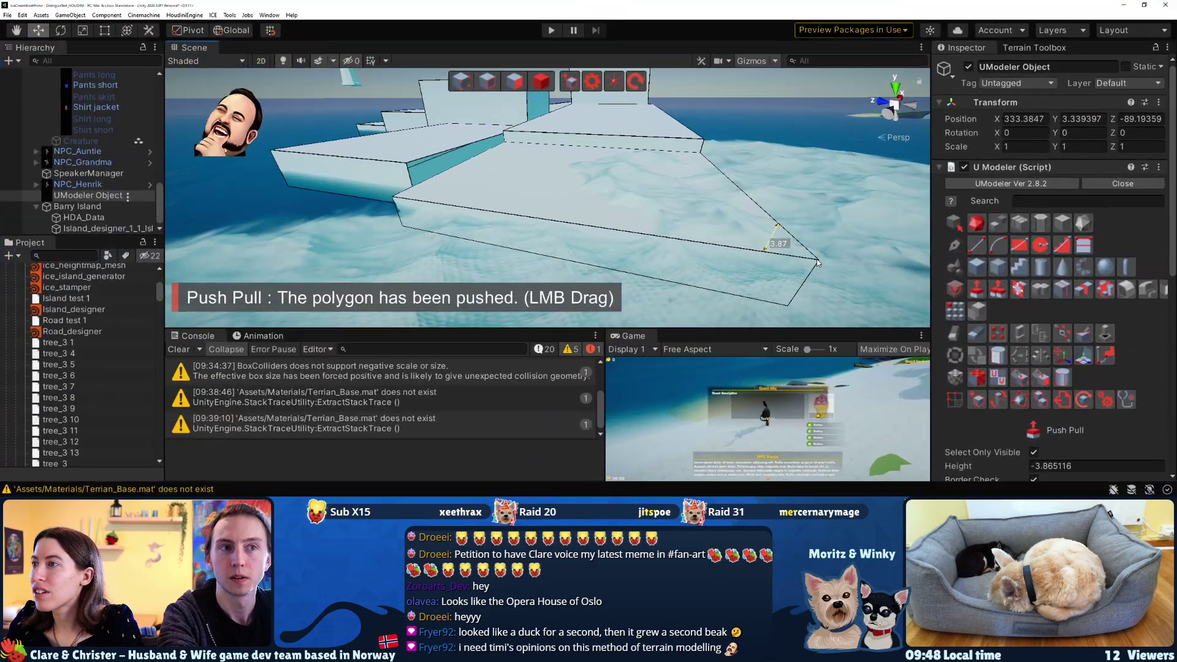
Extend the 64-wide low box outward by about 32 with Push Pull
middle_click_drag(658, 273, 494, 186)
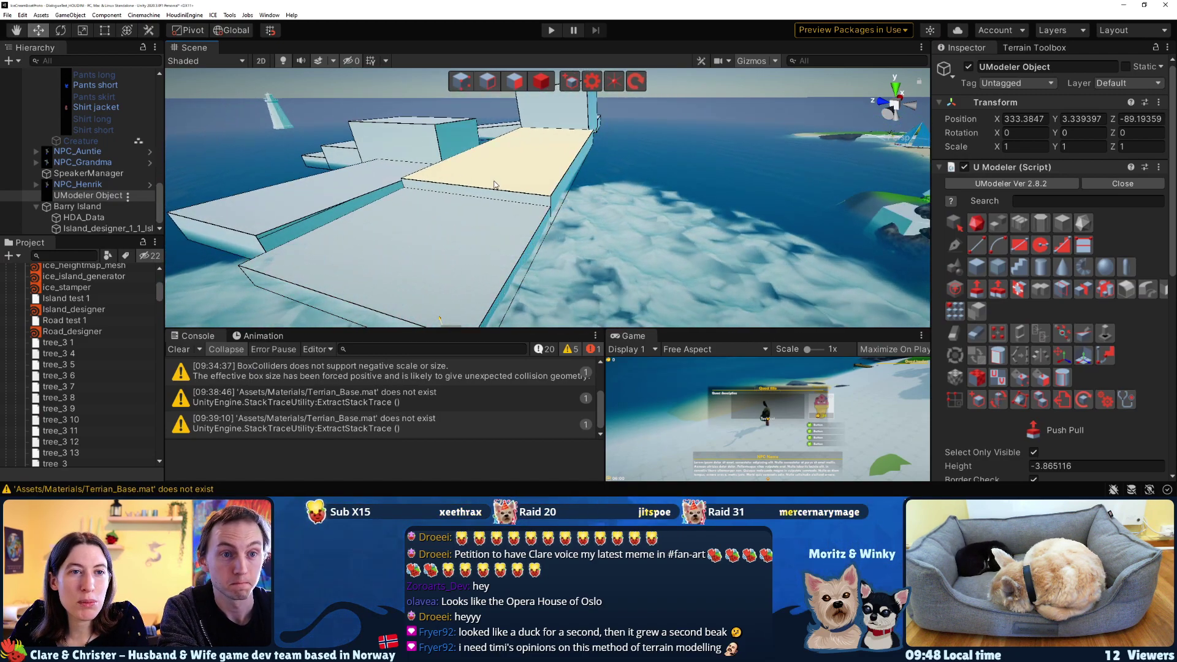
middle_click_drag(494, 185, 716, 180)
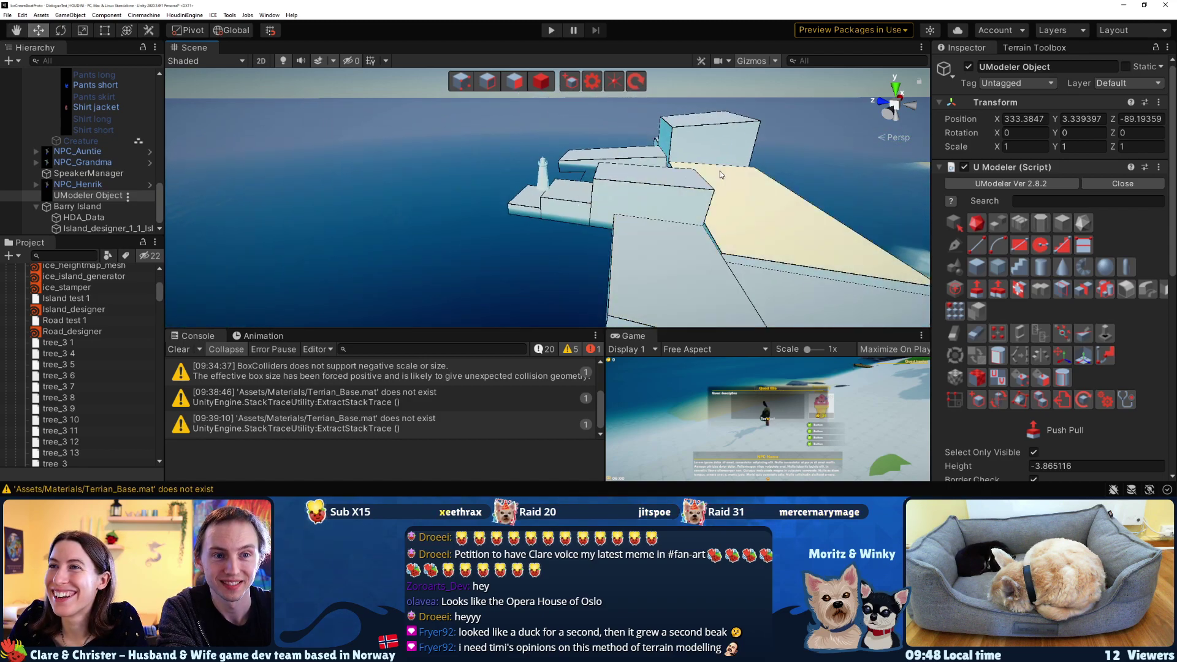
left_click_drag(717, 180, 723, 190, "alt")
middle_click_drag(723, 190, 564, 221)
left_click_drag(565, 221, 616, 174, "alt")
scroll(733, 147, "down", 5)
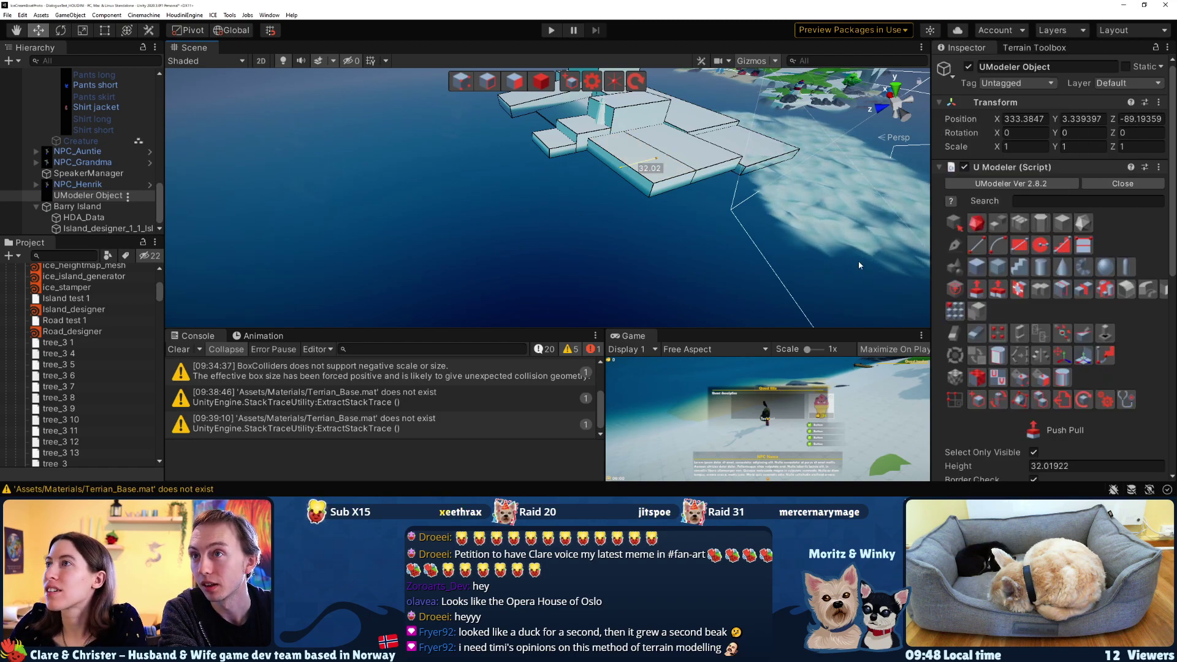
Lower the outer end face of the extended low box by about 17 so its top slopes down to the sea
left_click(514, 81)
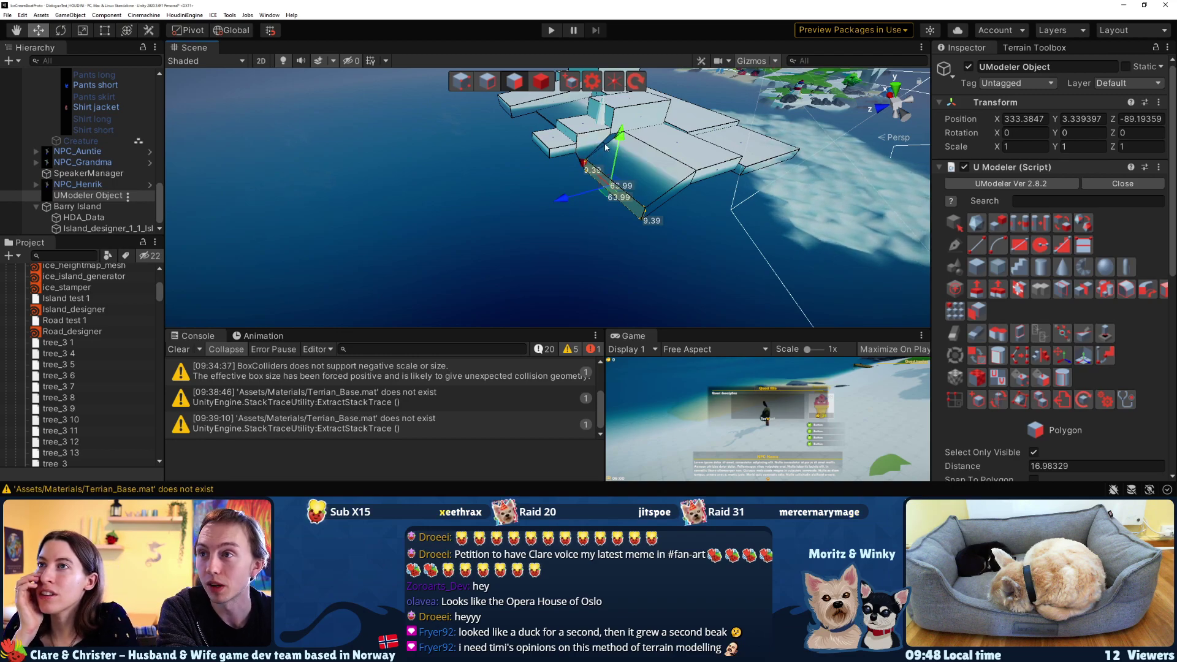
key("w")
right_click_drag(580, 187, 540, 182)
Lower the roughly 61-wide end face of the low box so its top slopes into the sea, and shift that face toward the neighbouring slope
right_click_drag(601, 204, 664, 171)
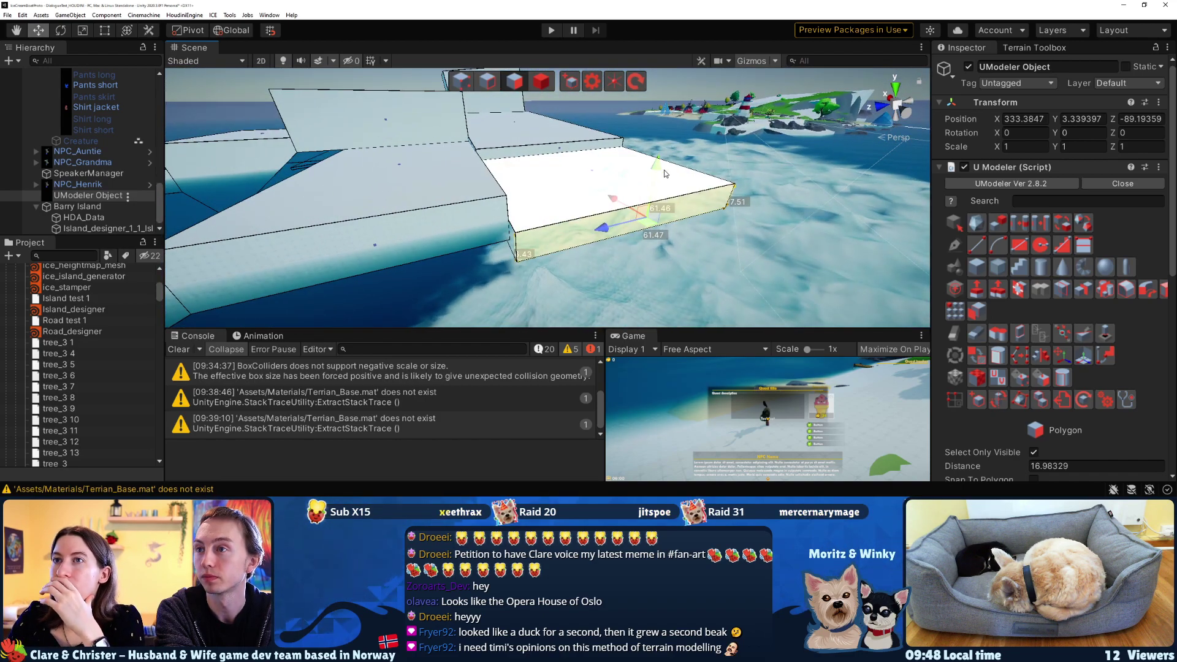
left_click_drag(656, 199, 641, 273)
key("e")
key("w")
key("e")
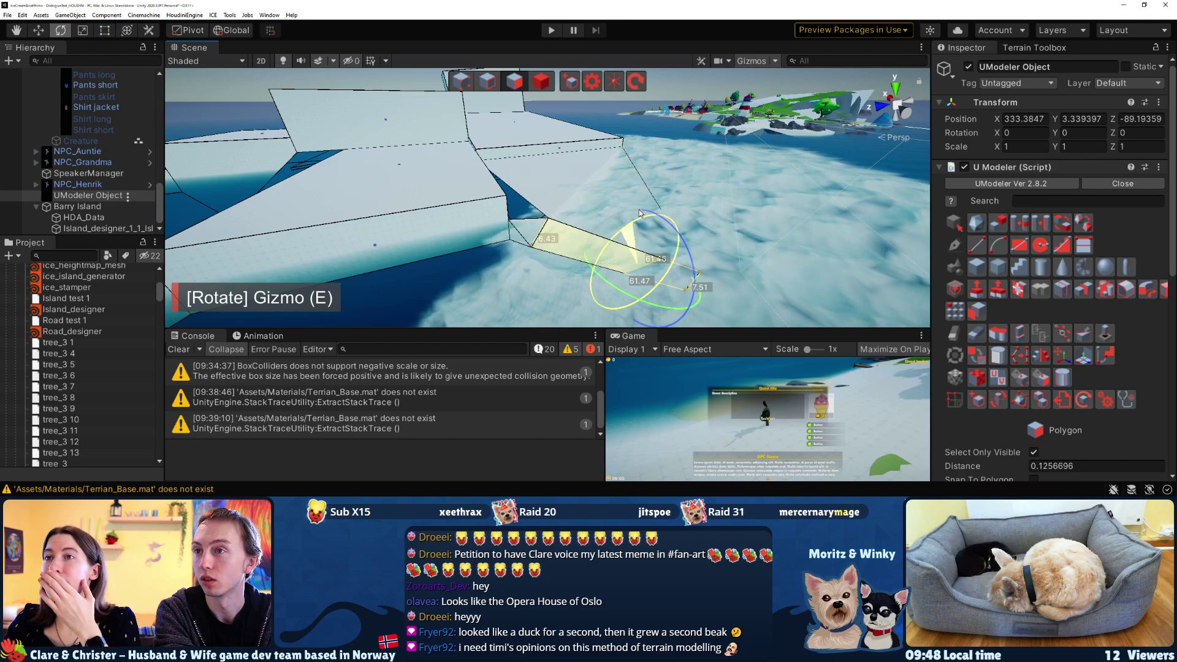
key("w")
key("shift+space")
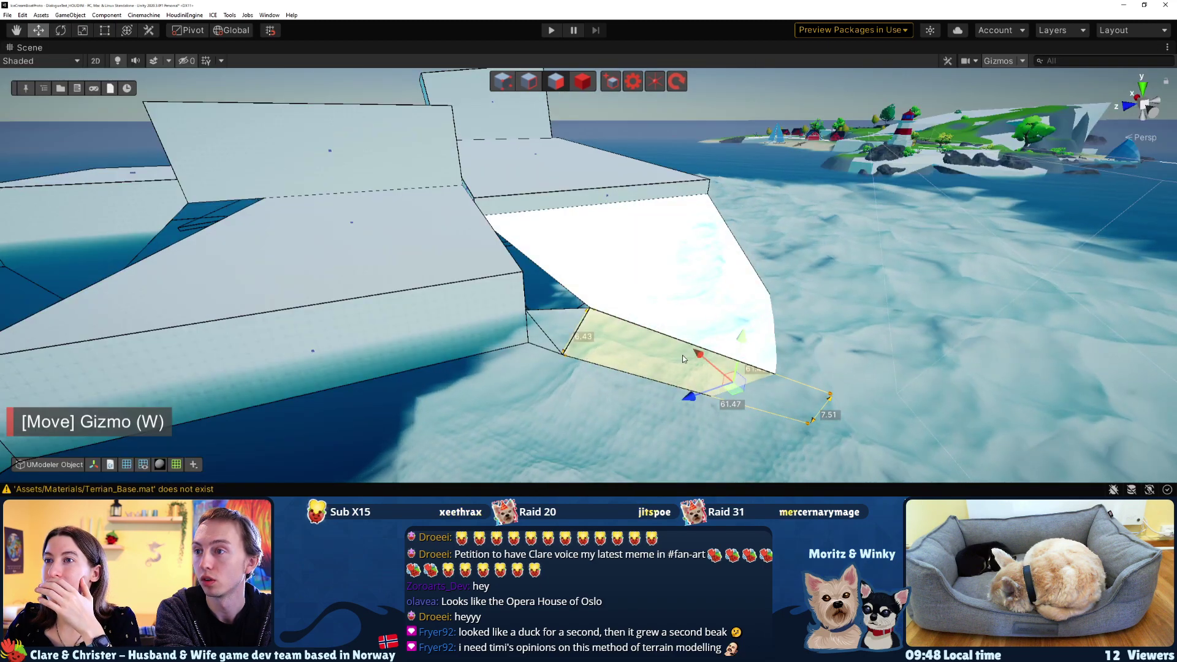
left_click_drag(741, 385, 613, 380)
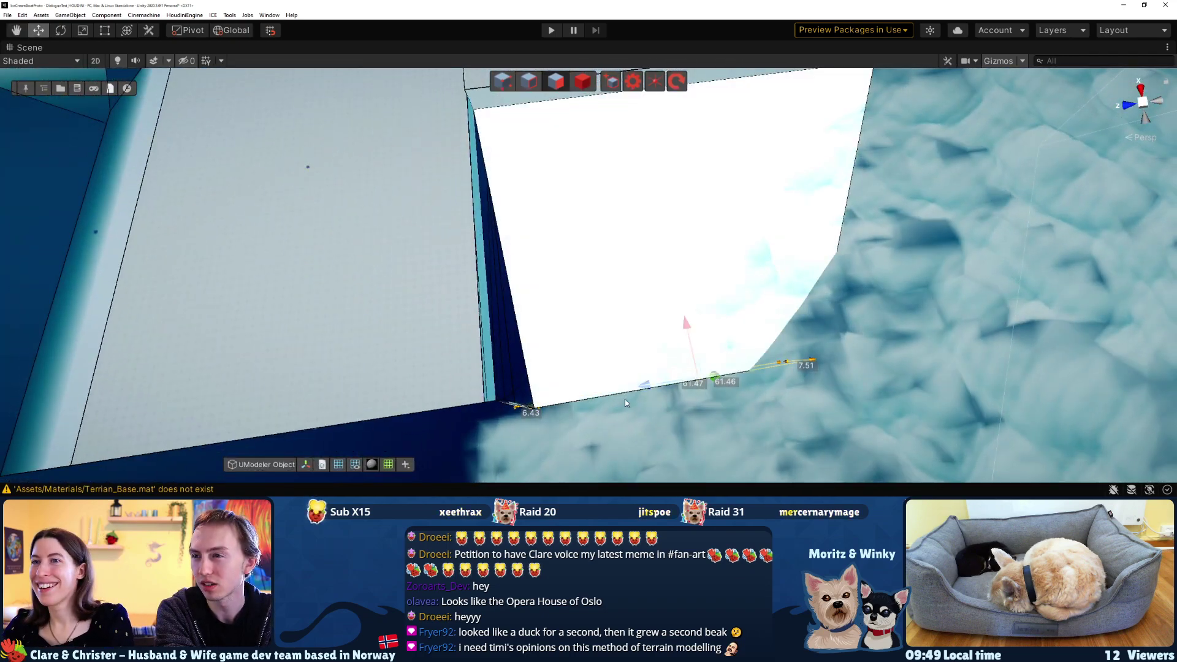
left_click_drag(693, 382, 671, 366)
right_click_drag(699, 308, 525, 237)
left_click(547, 197)
middle_click_drag(547, 197, 552, 227)
left_click_drag(180, 181, 181, 179)
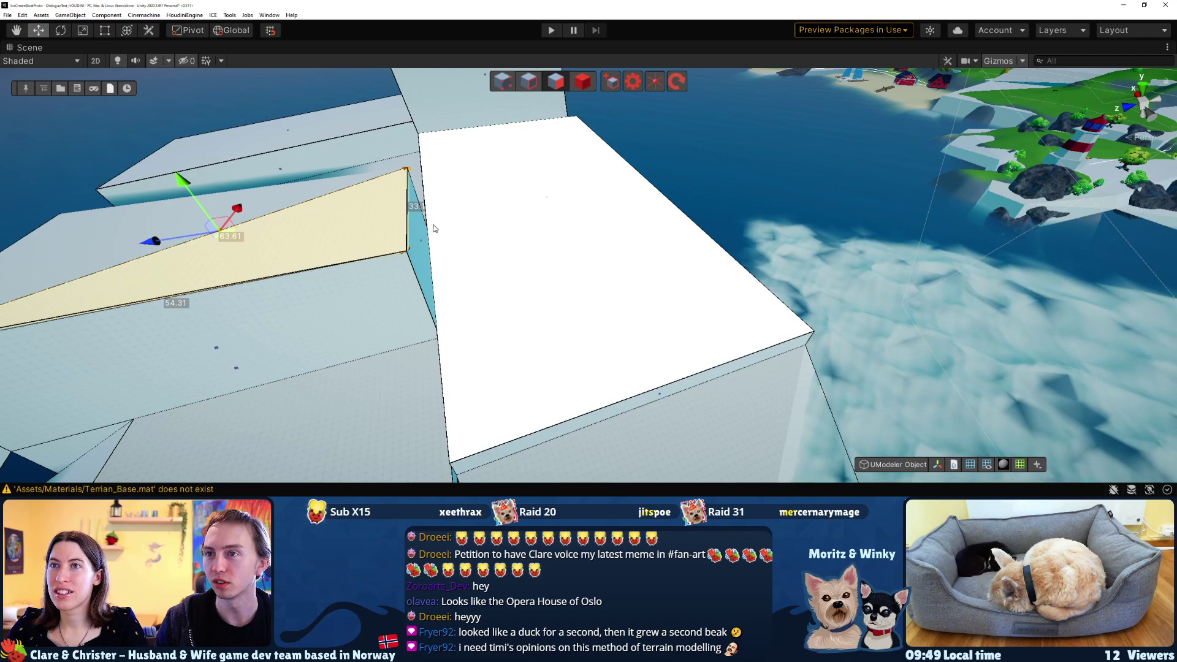
key("ctrl+z")
key("f")
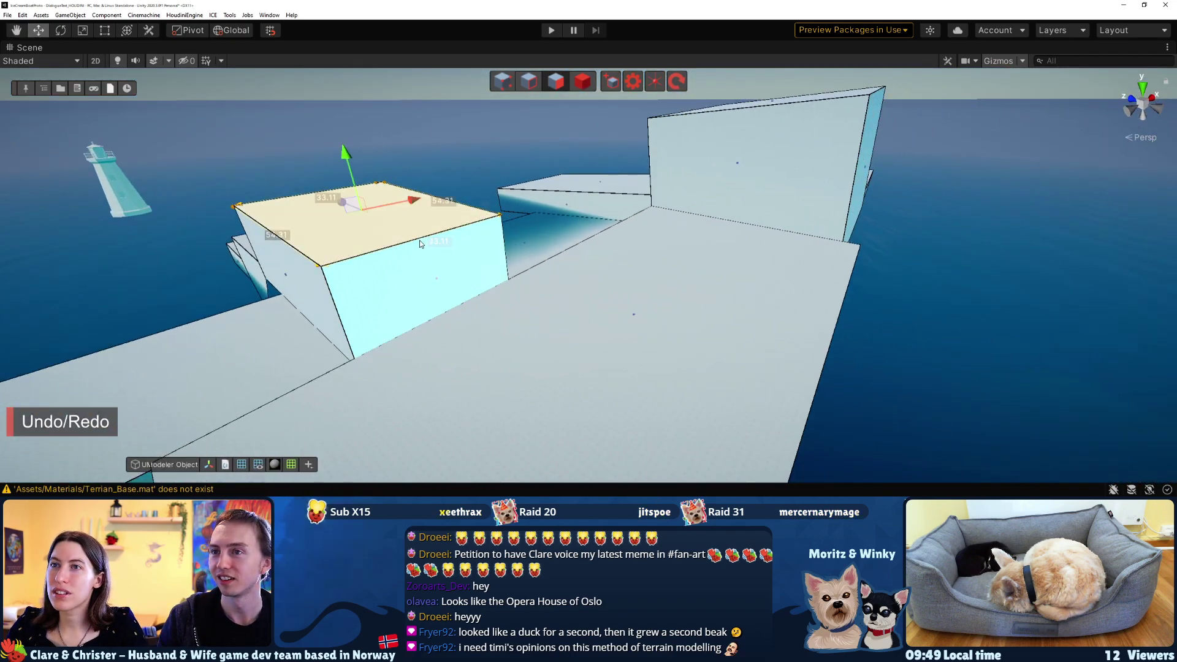
left_click(418, 255)
mouse_move(426, 241)
left_mouse_down()
mouse_move(430, 287)
mouse_move(417, 248)
left_mouse_up()
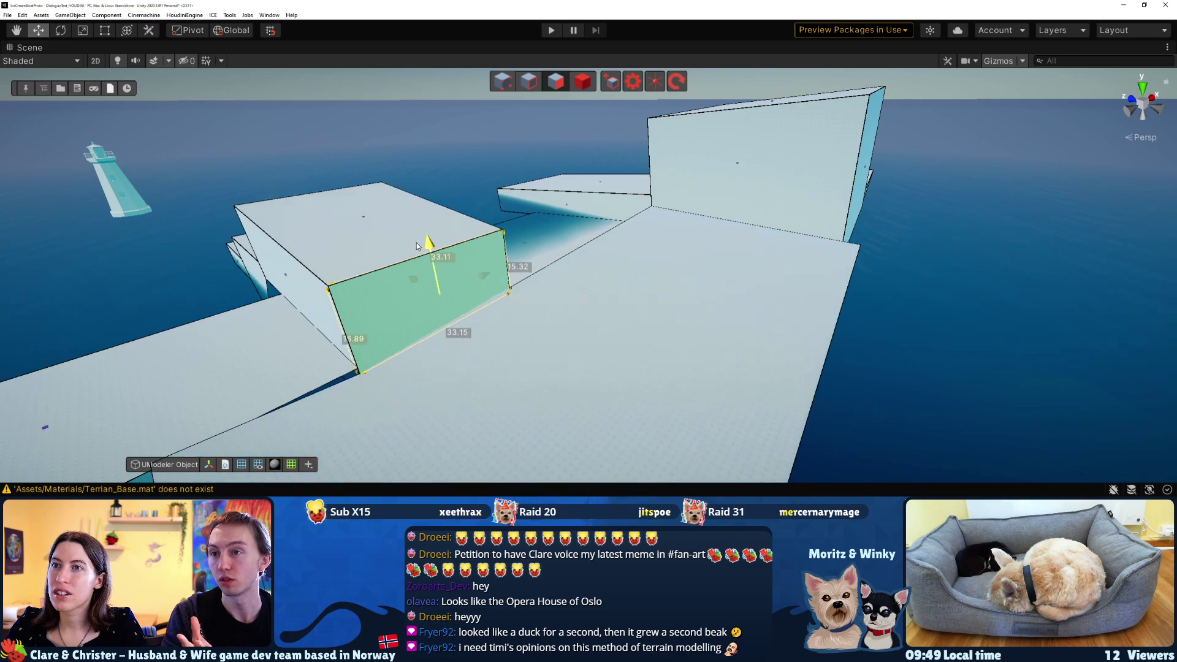
left_click(386, 247)
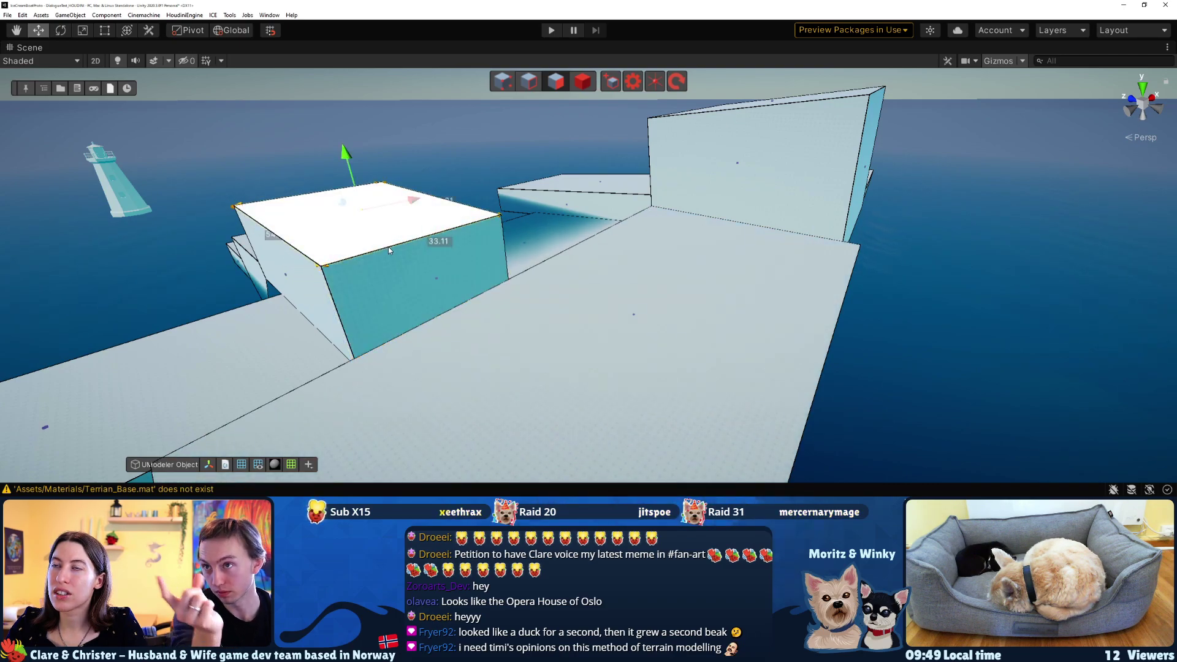
Lower the 33-wide top edge of the small block down to the adjoining slab, turning its top face into a ramp
left_click(539, 84)
left_click(436, 236)
left_click_drag(417, 181, 429, 270)
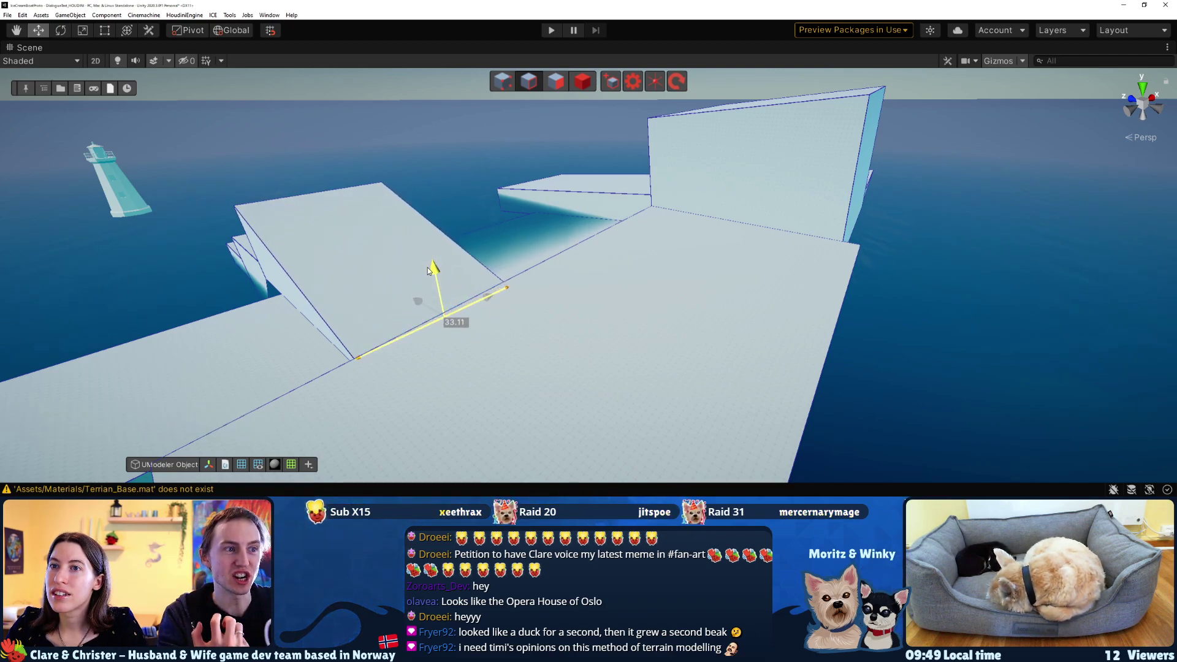
Move the 53-wide edge between the tall block and the long low slab outward along the slab so the block slopes down into it
right_click_drag(570, 224, 513, 258)
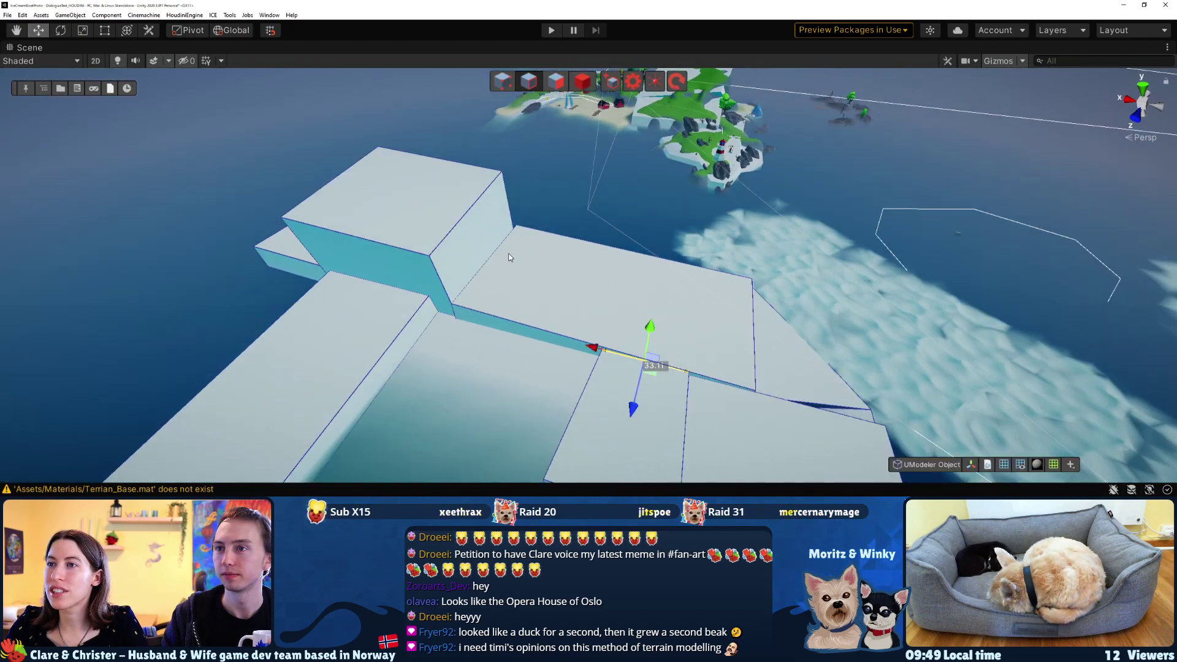
middle_click_drag(513, 257, 542, 207)
right_click_drag(542, 208, 575, 203)
key("f")
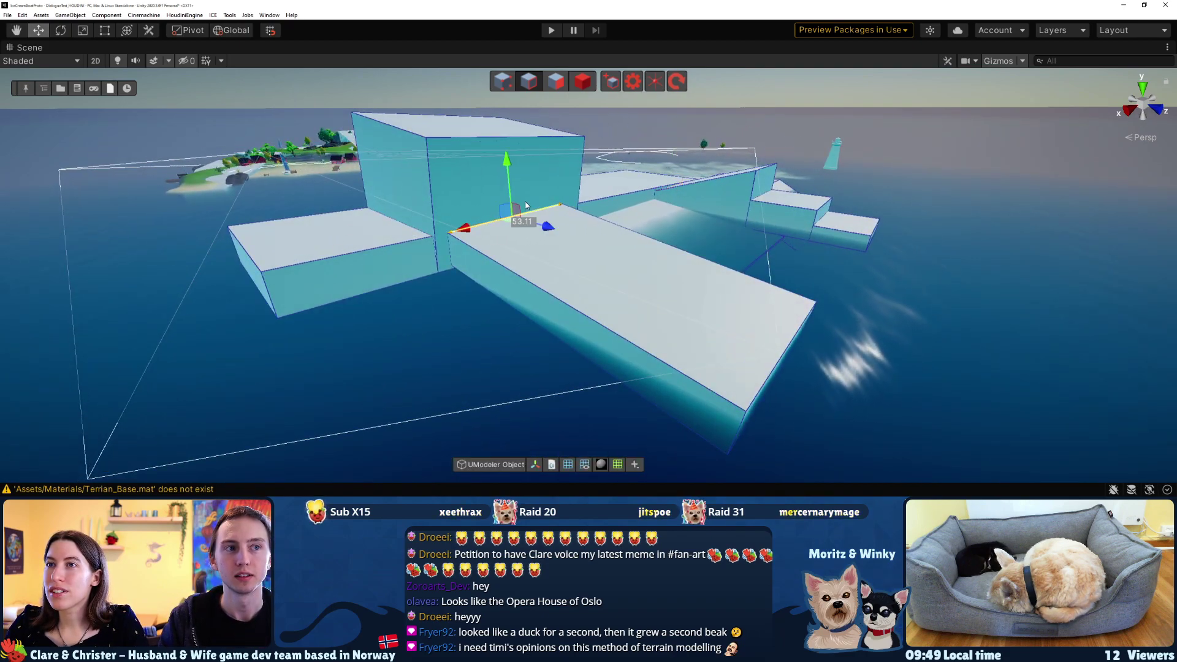
left_click_drag(510, 165, 535, 161)
left_click_drag(548, 228, 626, 285)
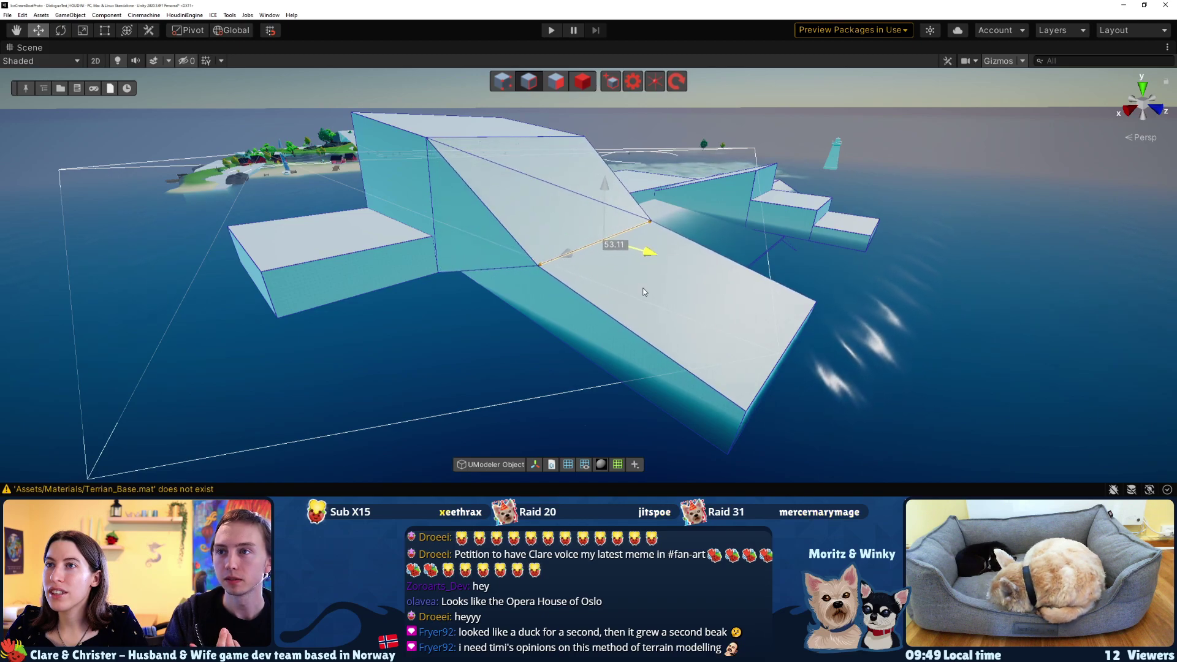
Move the side face of the small low box beside the tall block outward by about 1.4
middle_click_drag(658, 293, 287, 271)
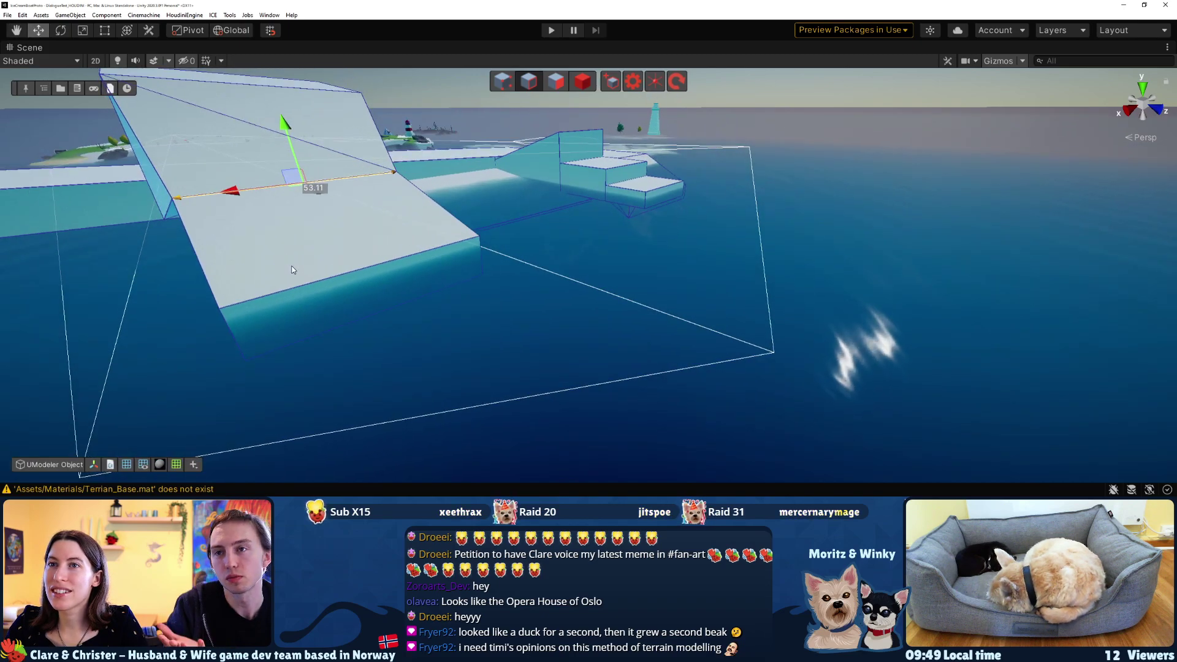
left_click(559, 84)
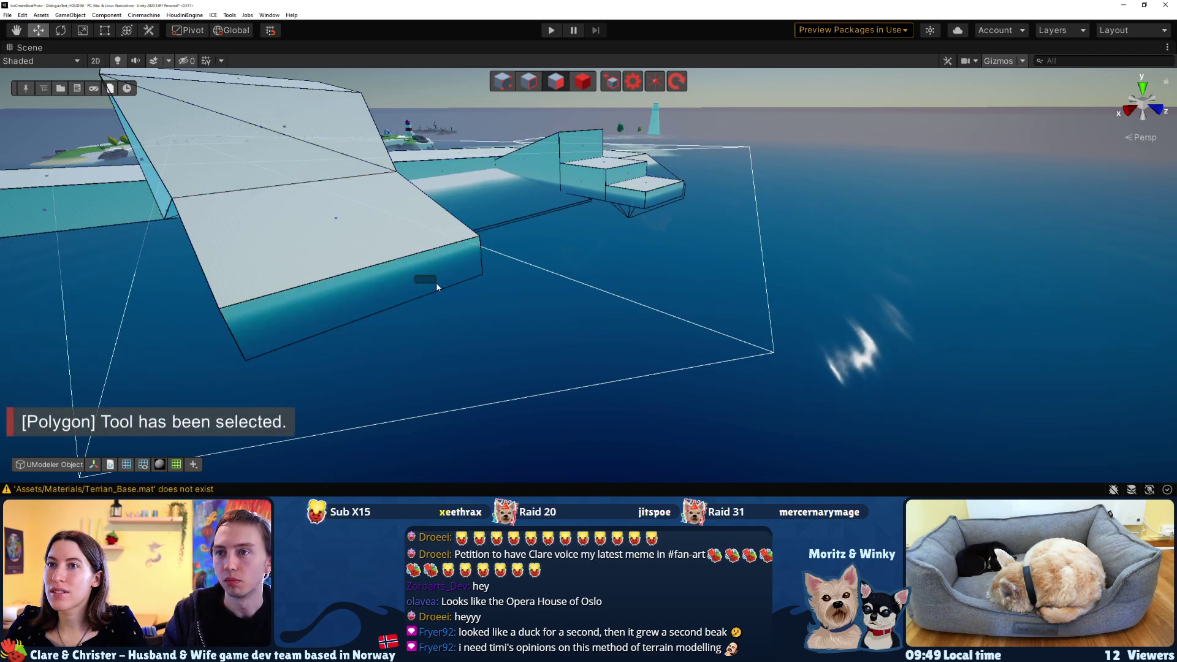
middle_click_drag(248, 333, 511, 306)
middle_click_drag(600, 263, 581, 317)
middle_click_drag(308, 243, 439, 234)
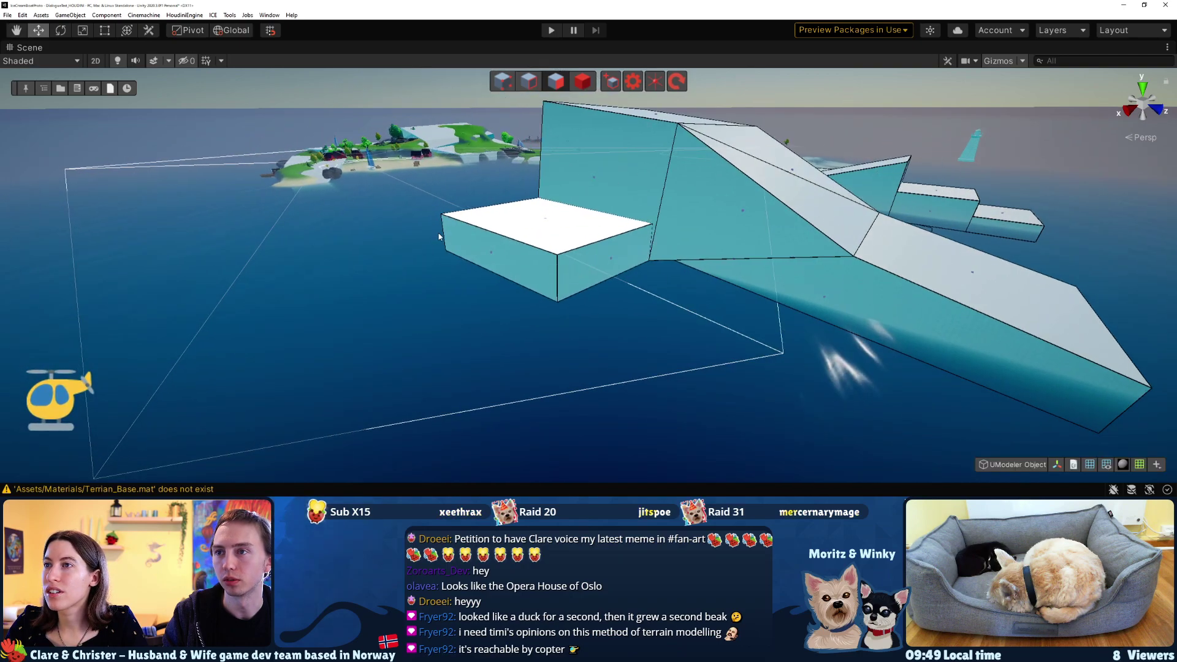
mouse_move(633, 264)
left_mouse_down()
mouse_move(678, 297)
mouse_move(864, 359)
mouse_move(694, 279)
mouse_move(620, 262)
left_mouse_up()
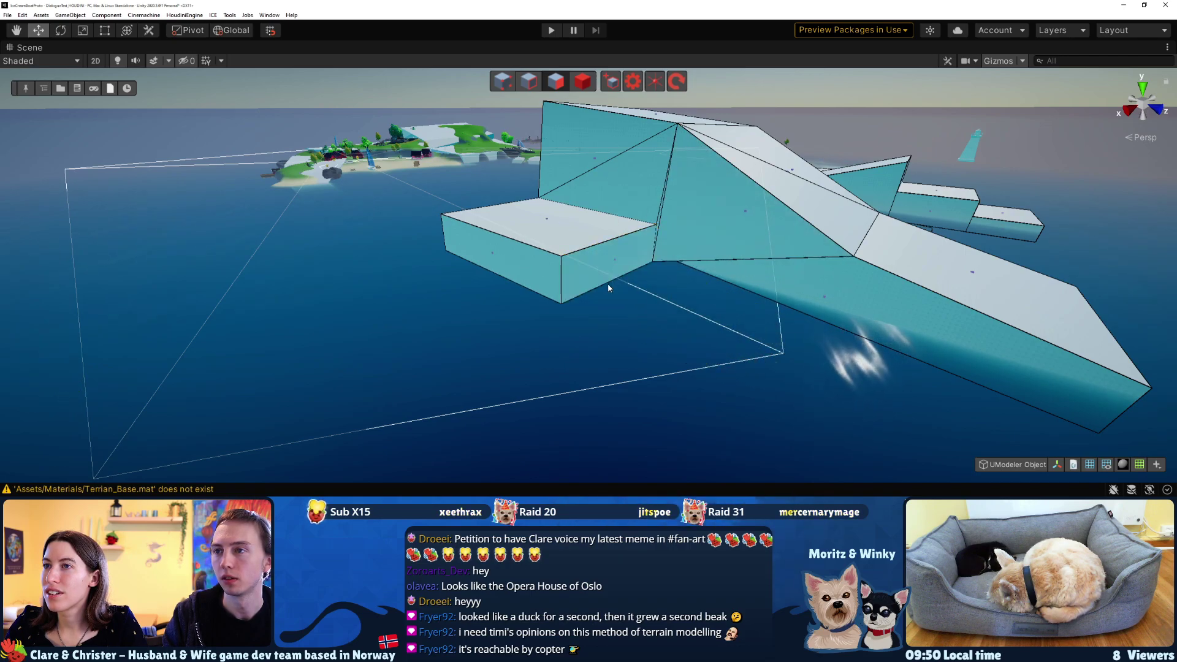
Pull the 43-wide lower side edge of the small low box outward so its side face slopes
left_click(536, 82)
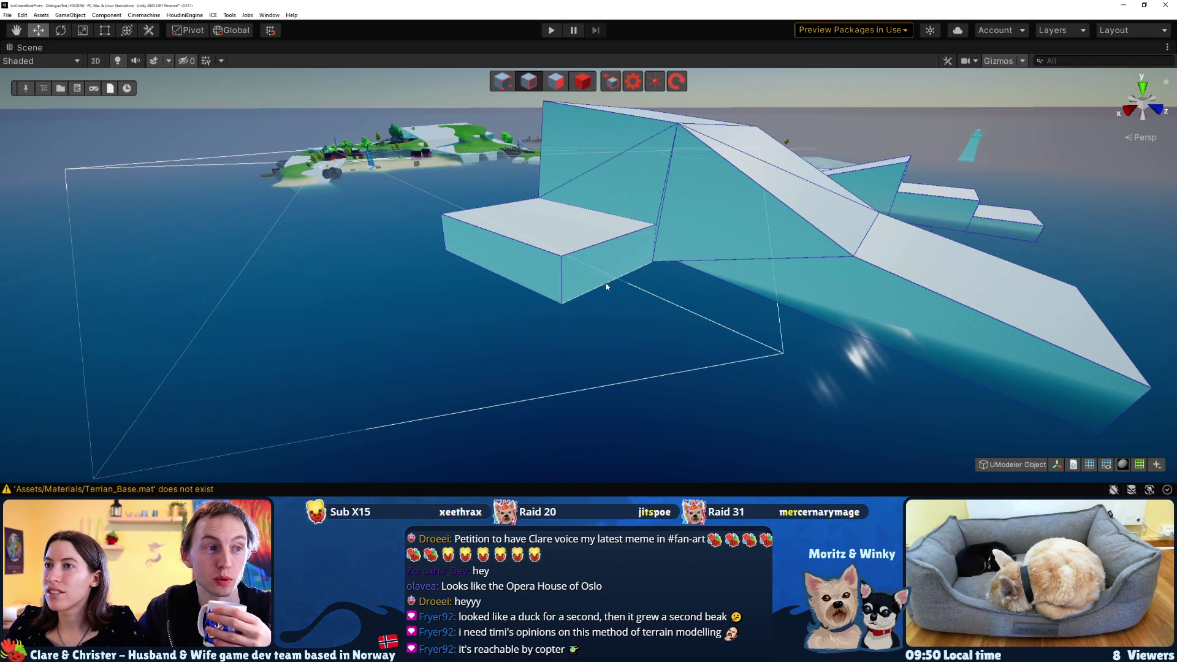
key("shift+space")
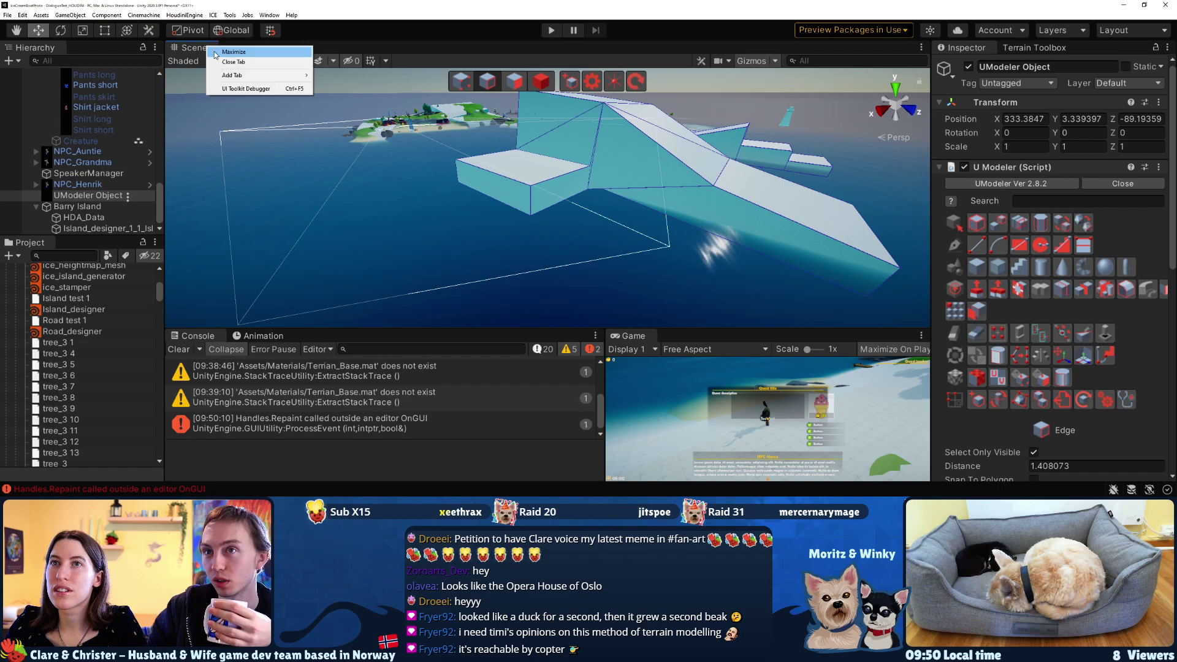
left_click(214, 53)
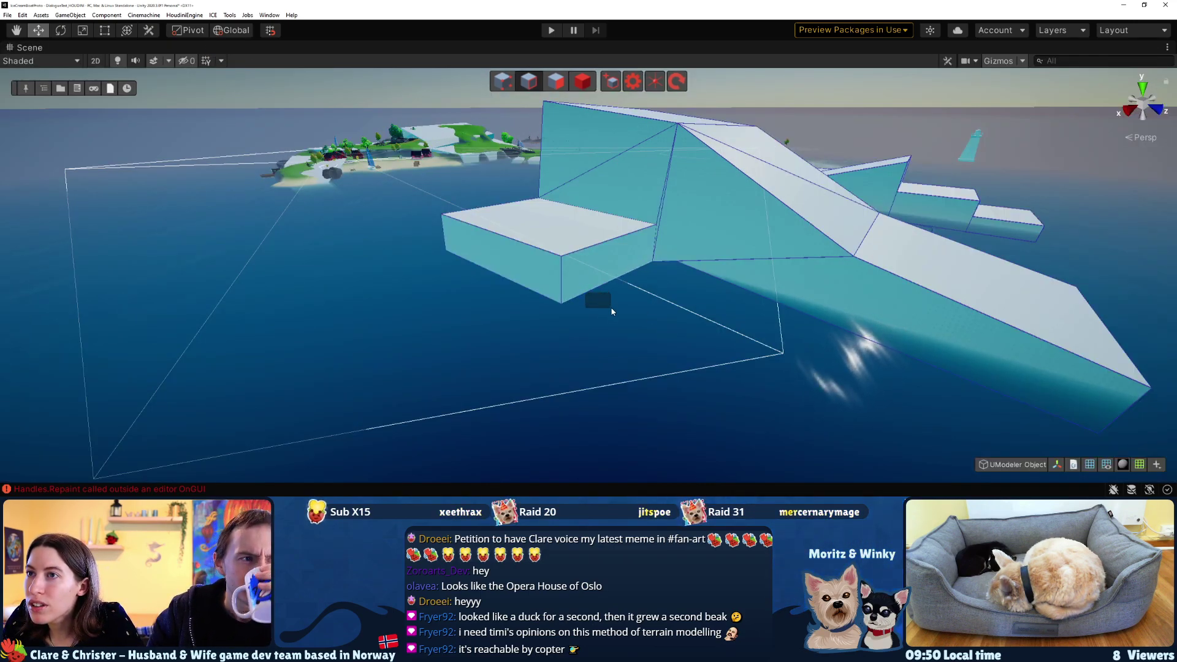
left_click_drag(592, 276, 665, 320)
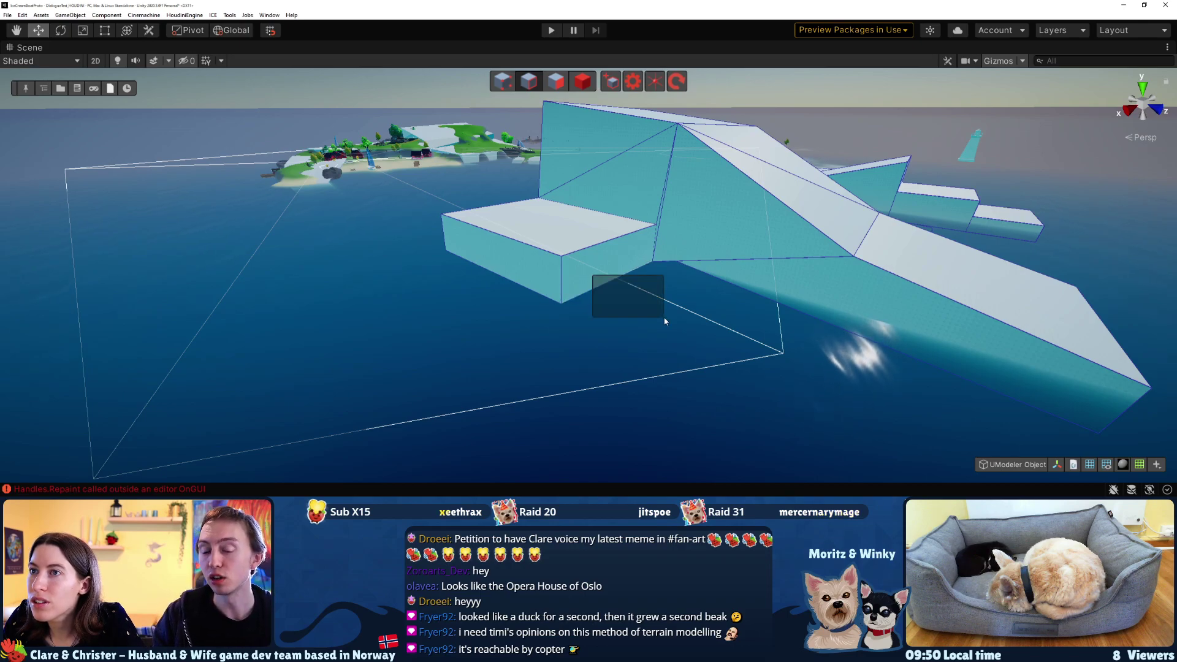
right_click_drag(537, 175, 611, 225)
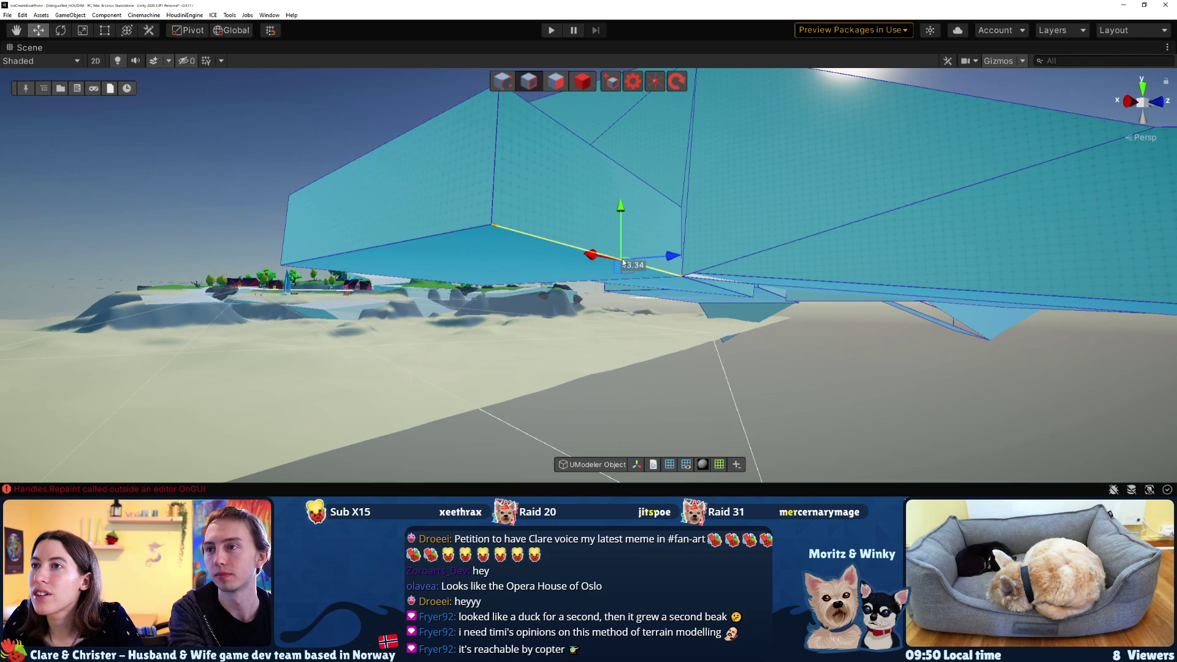
left_click_drag(663, 260, 978, 278)
Move the tall block's back face, on the side toward the main island, inward from the end of the adjoining slab
right_click_drag(977, 273, 539, 368)
middle_click_drag(825, 285, 738, 218)
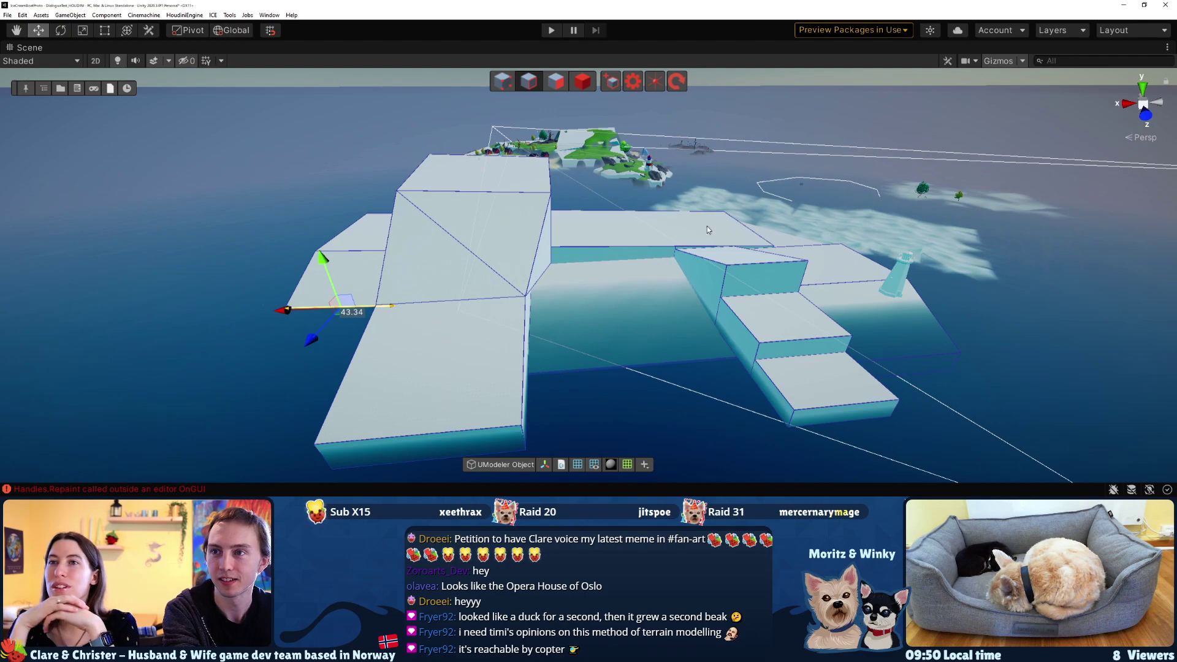
right_click_drag(558, 281, 979, 353)
right_click_drag(712, 257, 696, 258)
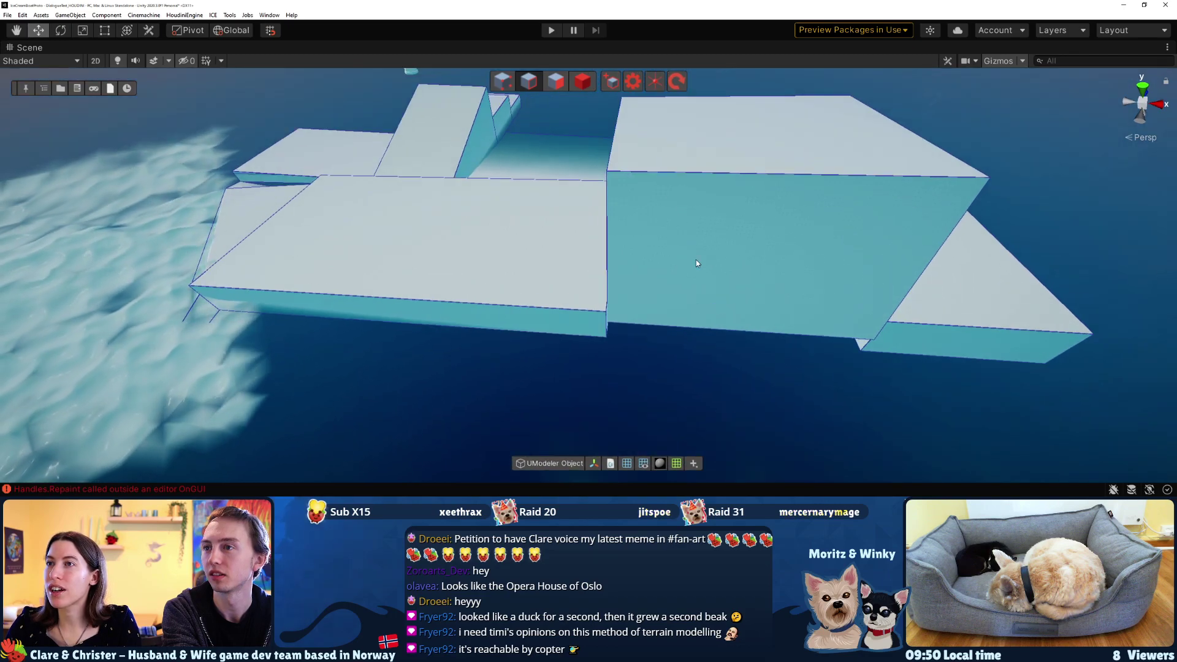
left_click(557, 82)
right_click_drag(687, 184, 521, 258)
left_click(690, 202)
mouse_move(744, 152)
left_mouse_down()
mouse_move(614, 159)
mouse_move(726, 147)
left_mouse_up()
right_click_drag(727, 147, 704, 194)
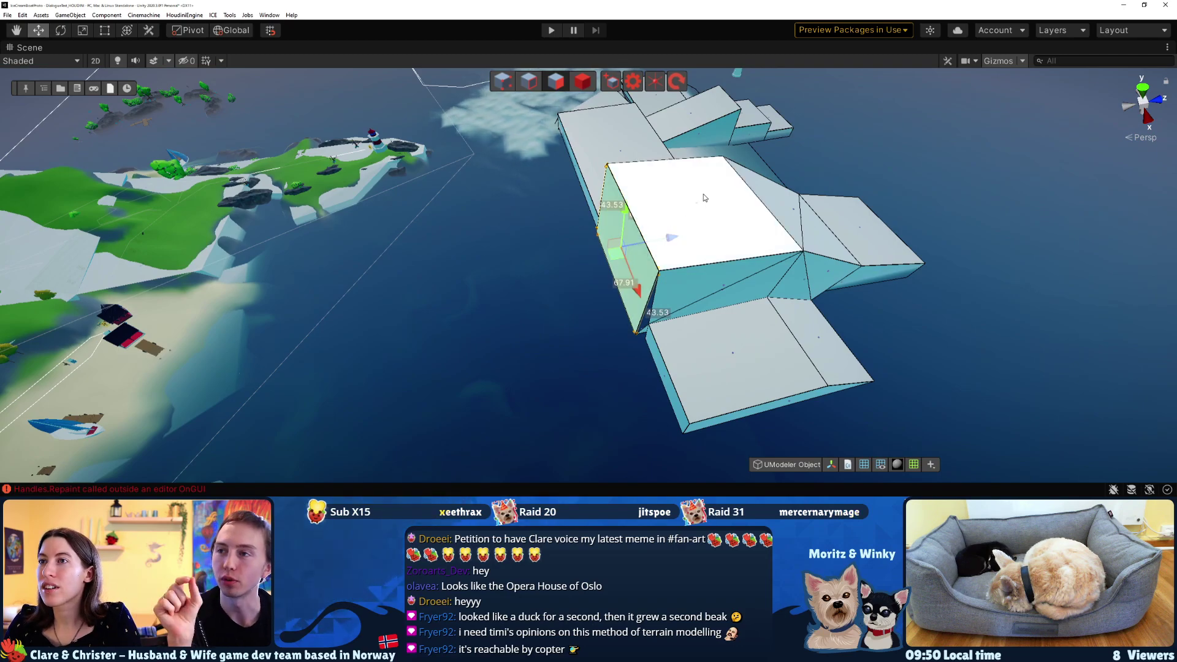
left_click(724, 232)
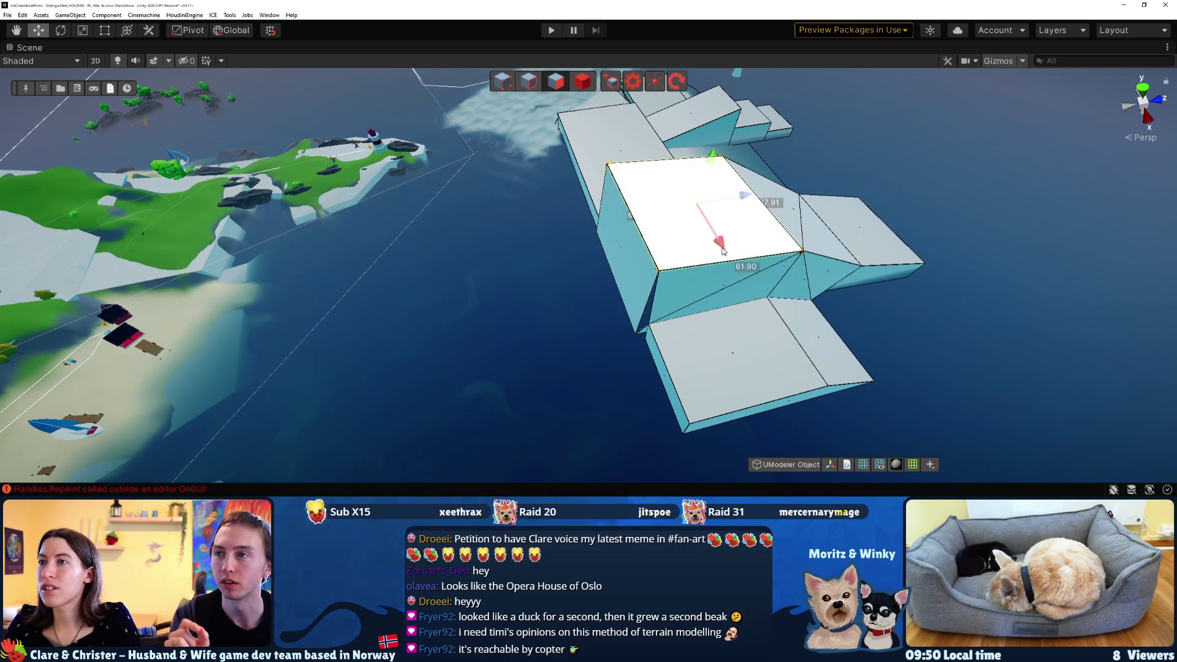
left_click(672, 237)
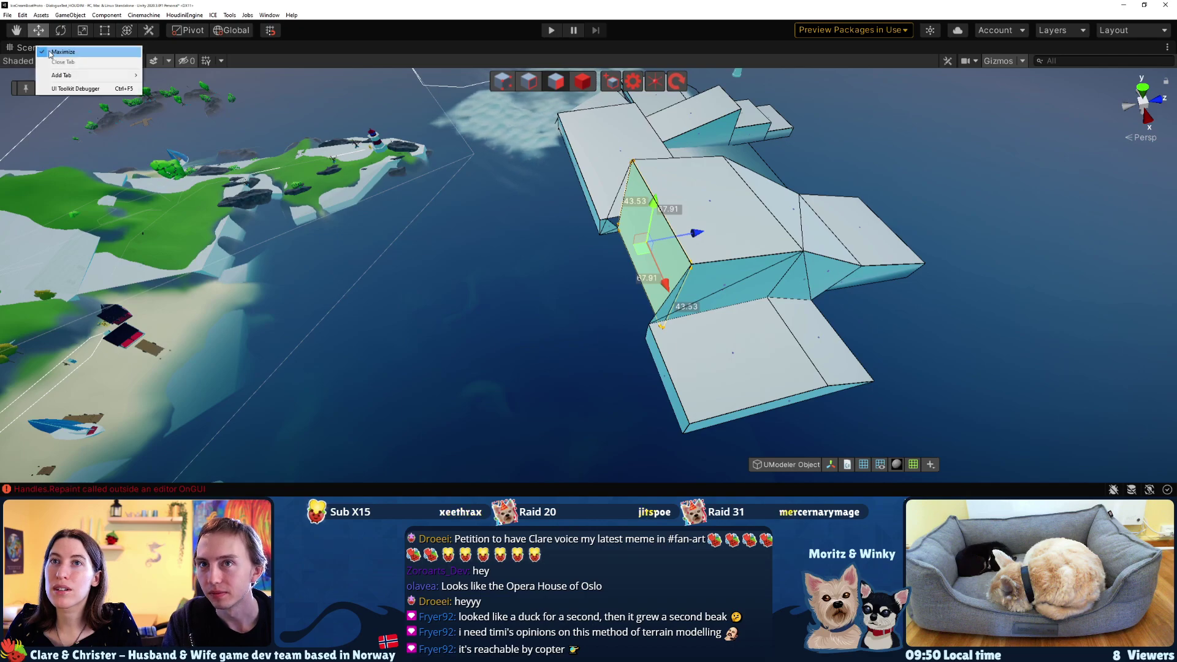
Extend the tall block's back face toward the main island by about 43 with Multi PushPull
left_click(51, 53)
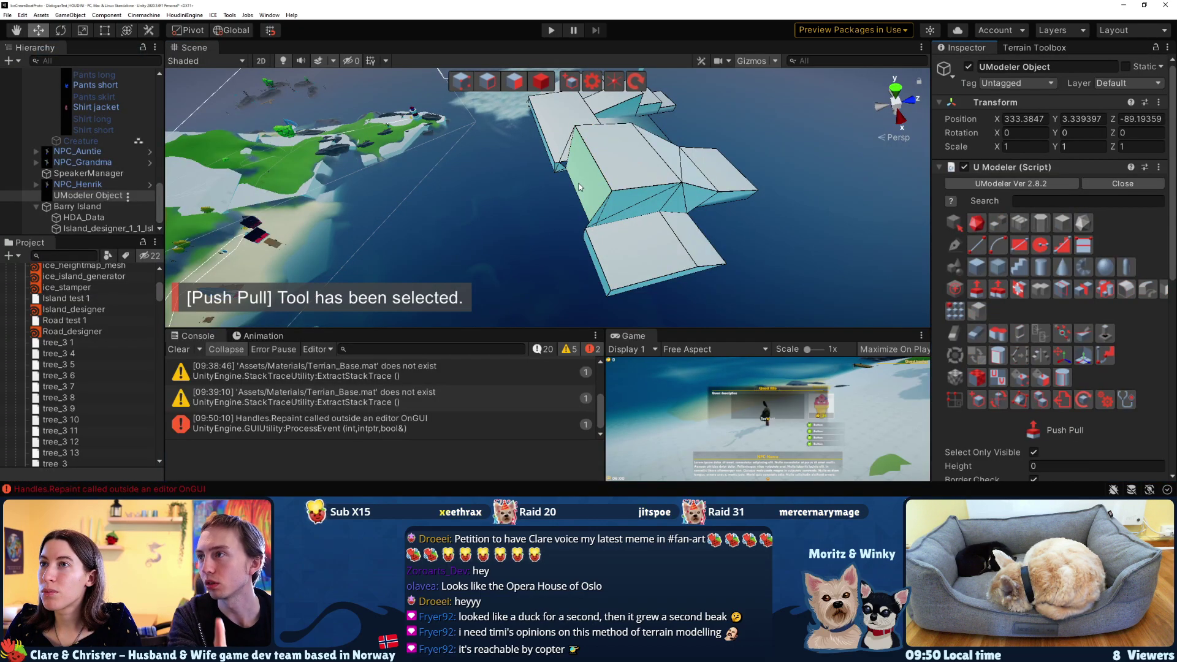
left_click_drag(598, 190, 492, 204)
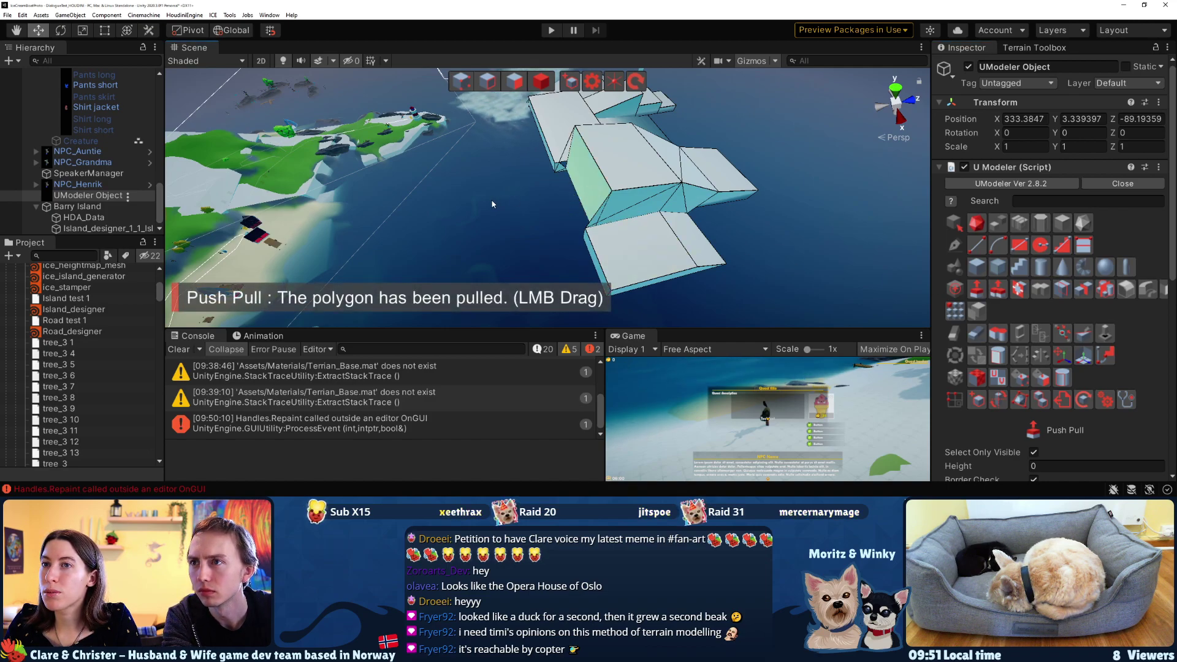
left_click(1004, 292)
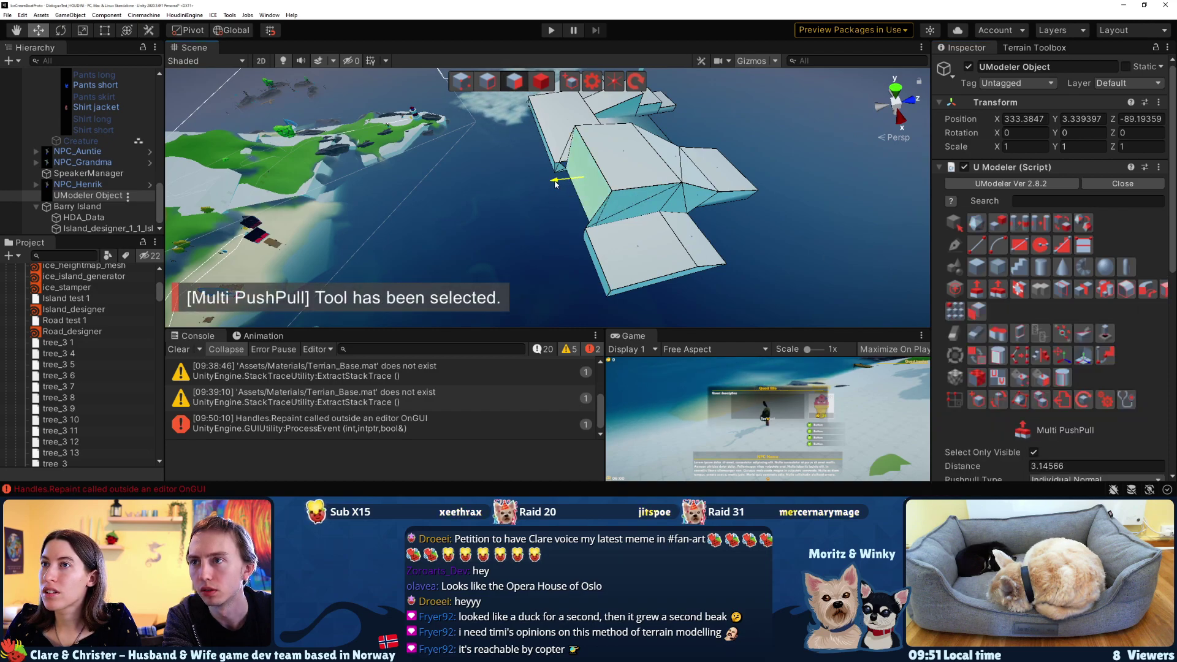
left_click_drag(498, 186, 487, 188)
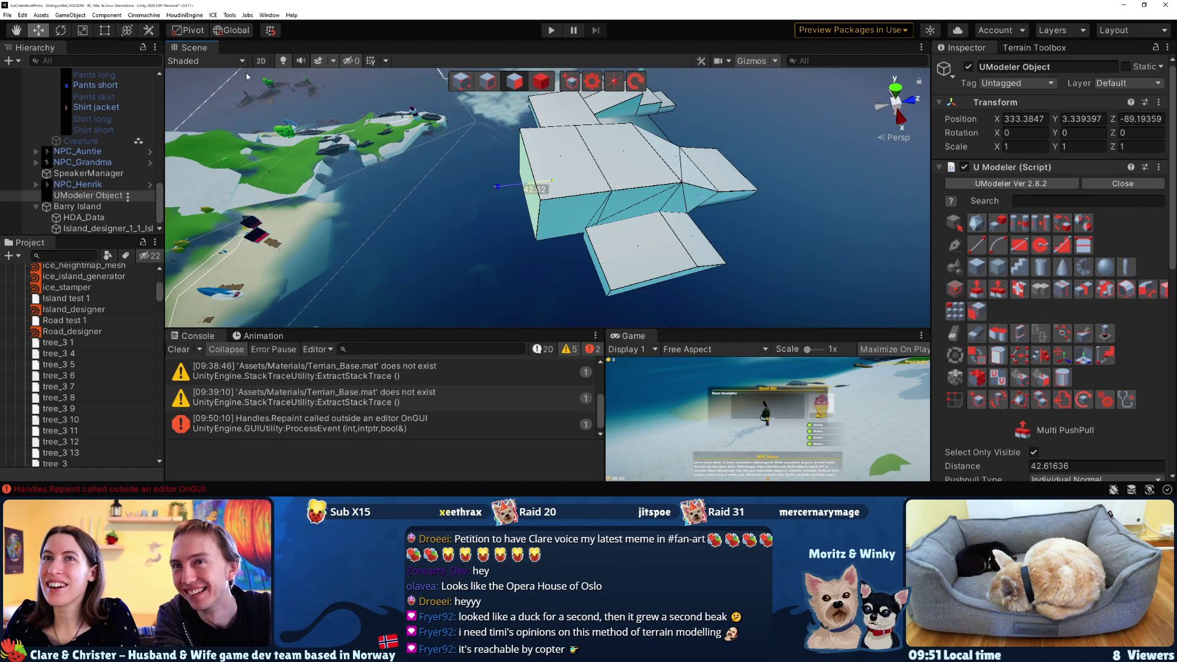
Lower the end face of the new extension so its top slopes down from the tall block
left_click(219, 62)
key("Escape")
key("3")
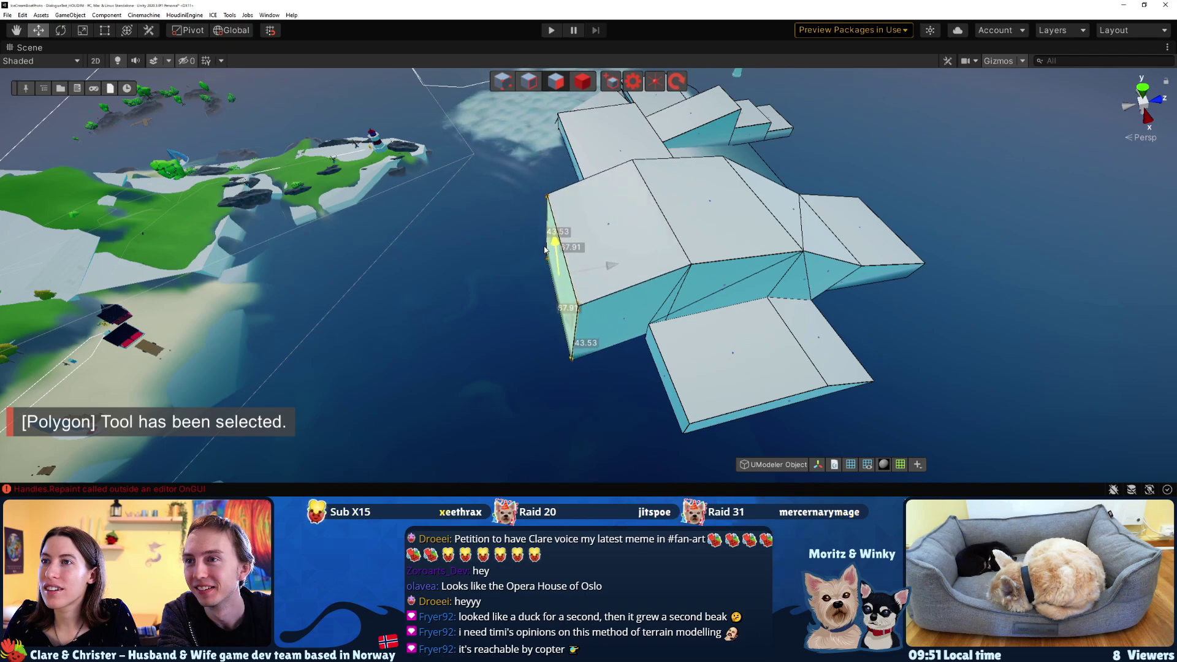
left_click_drag(542, 260, 575, 303, "alt")
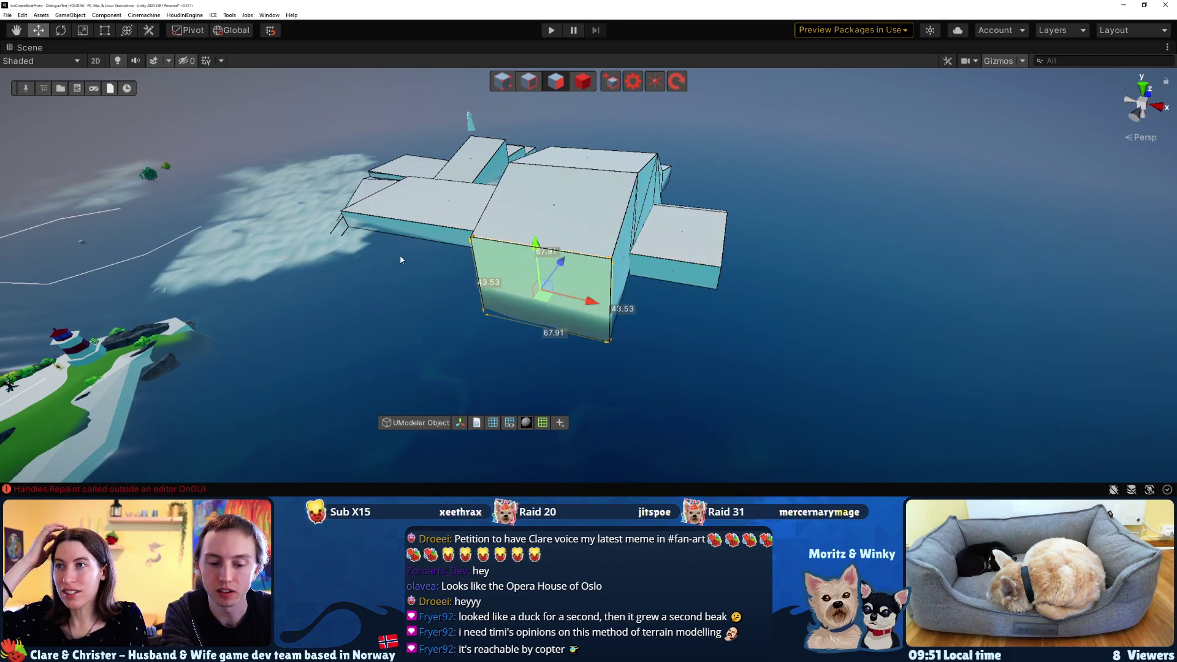
Scale the extension's end face to about 21 wide and 45 high so the extension tapers
key("e")
key("r")
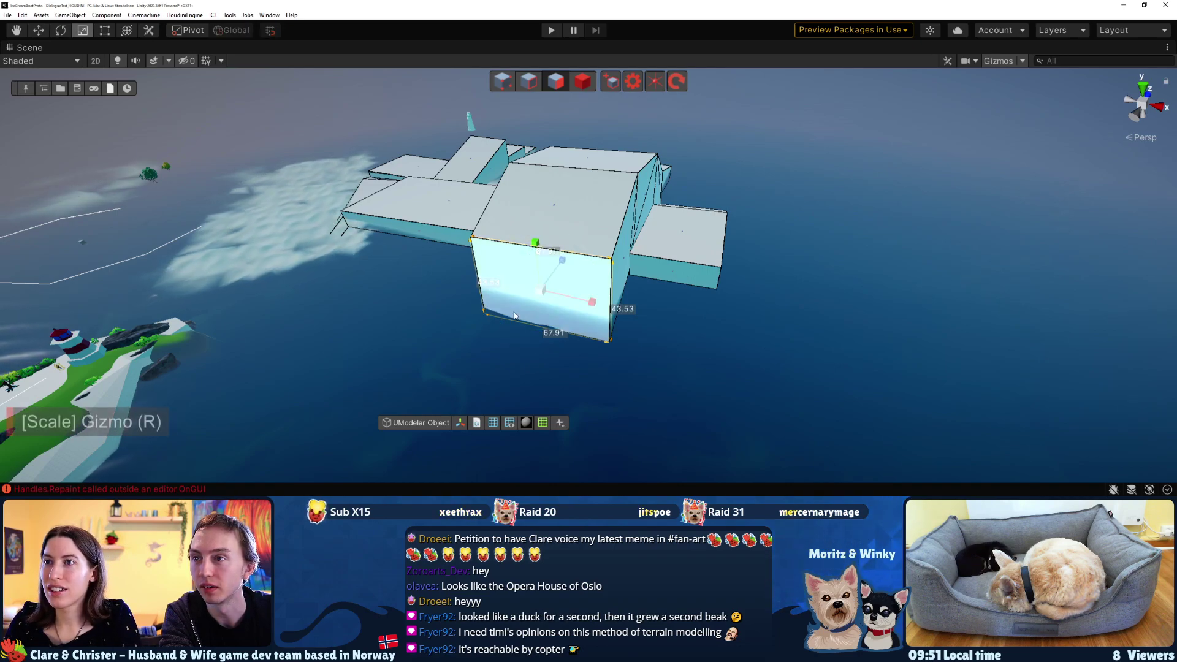
mouse_move(542, 295)
left_mouse_down()
mouse_move(588, 302)
mouse_move(555, 288)
left_mouse_up()
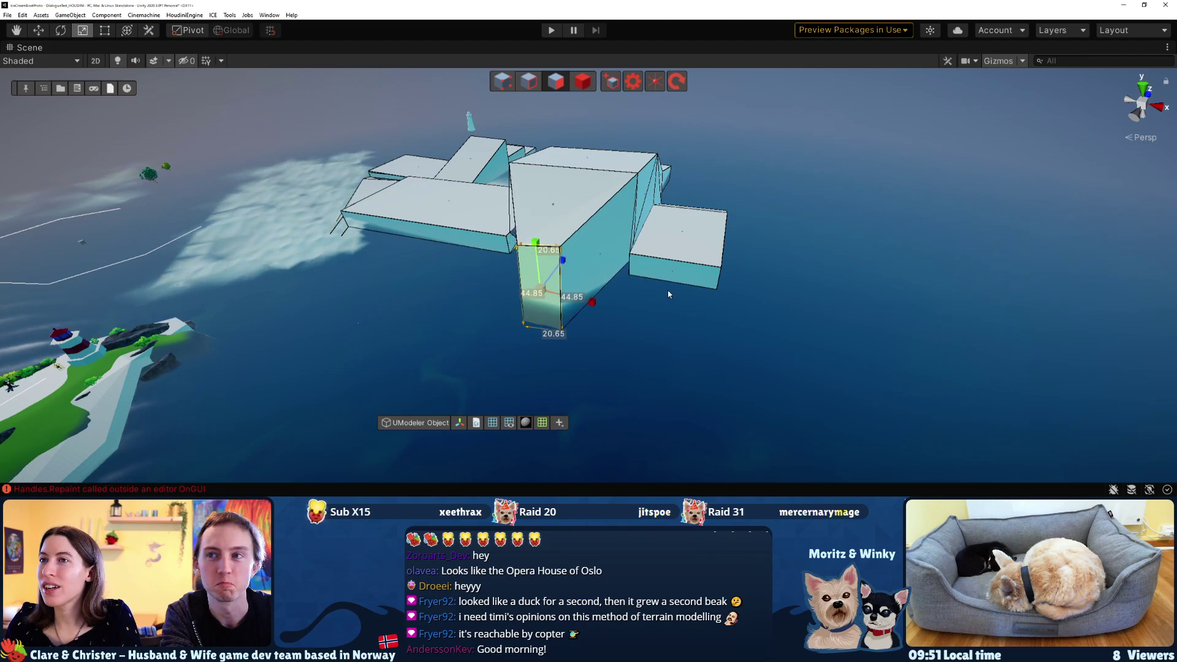
Move the wide slab's end face toward the main island and lower it so the slab's top slopes downward
middle_click_drag(669, 295, 662, 350)
left_click_drag(662, 276, 683, 350, "alt")
middle_click_drag(614, 273, 668, 297)
left_click(559, 260)
middle_click_drag(580, 331, 716, 265)
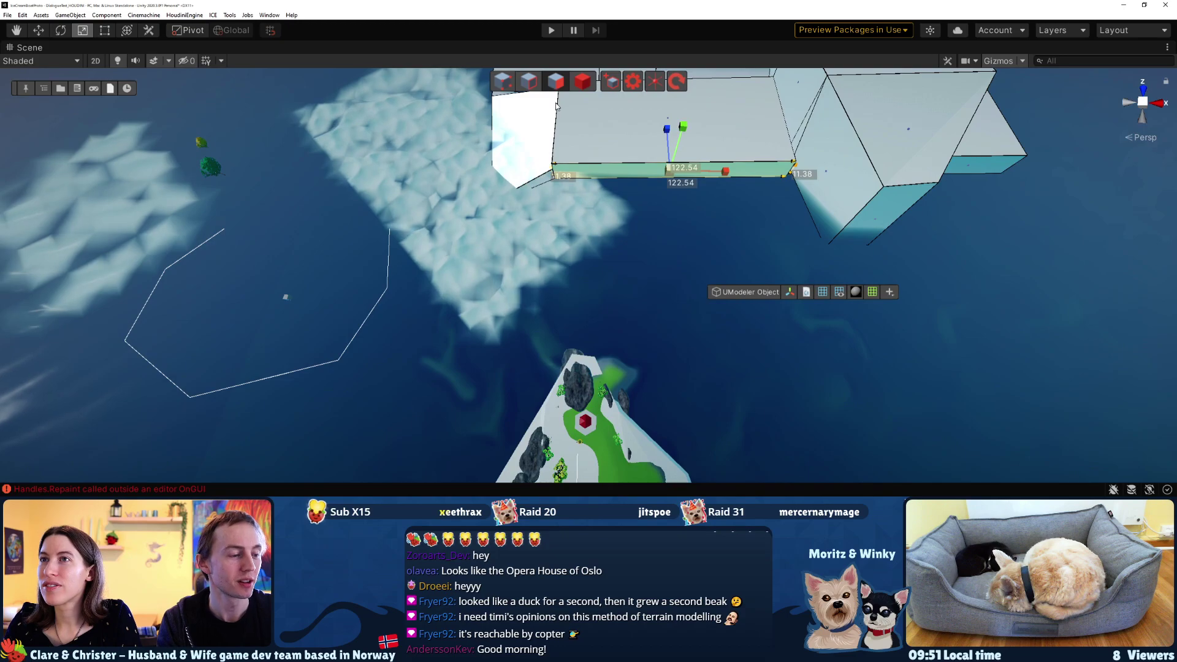
left_click_drag(679, 135, 717, 173)
left_click_drag(729, 212, 746, 211)
left_click_drag(694, 167, 705, 194)
left_click_drag(755, 237, 793, 251)
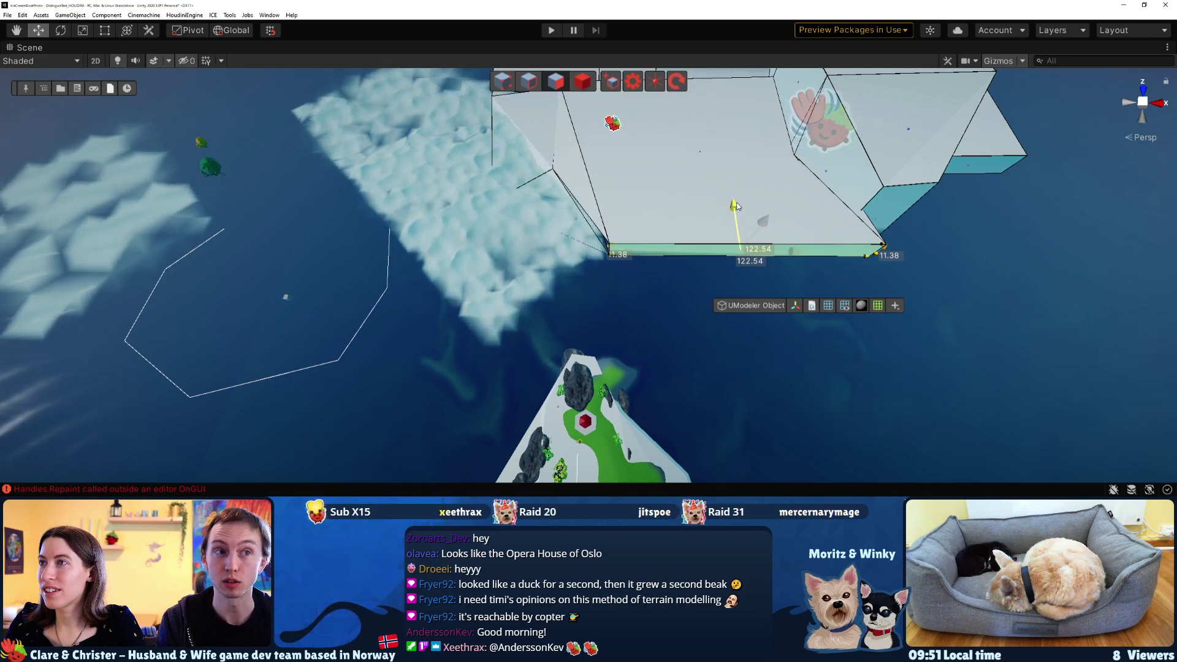
Extend the tapered extension's side face over the wide slab by about 30 with Multi PushPull
middle_click_drag(964, 287, 793, 317)
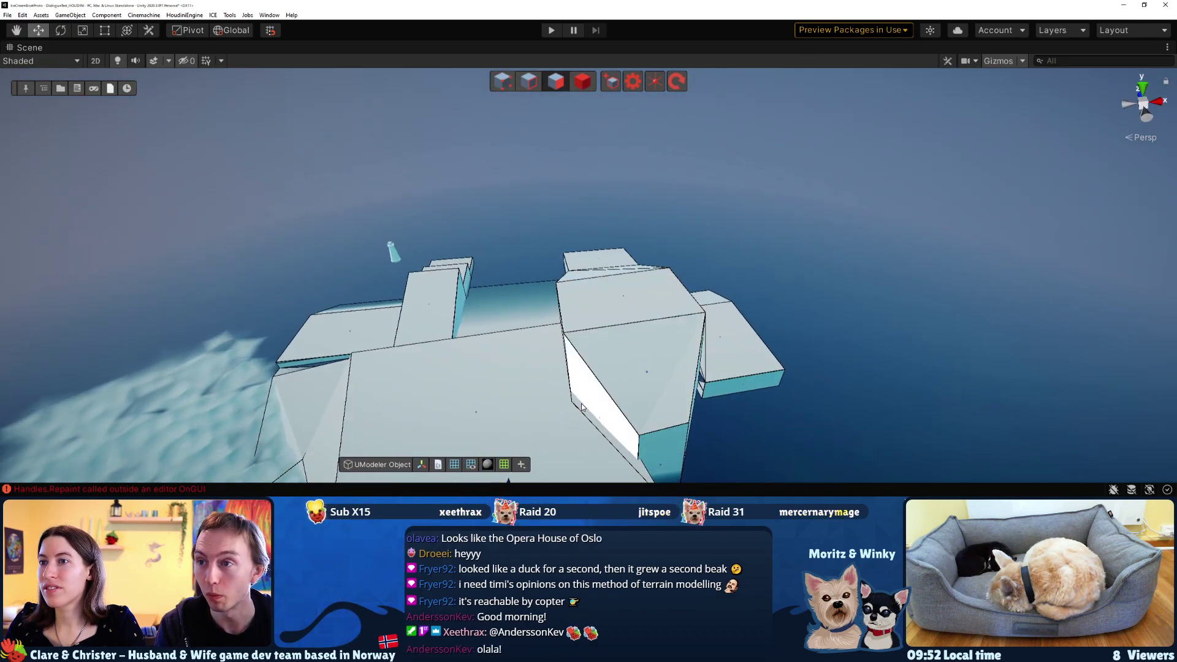
left_click(569, 422)
left_click(597, 399)
middle_click_drag(679, 410, 749, 314)
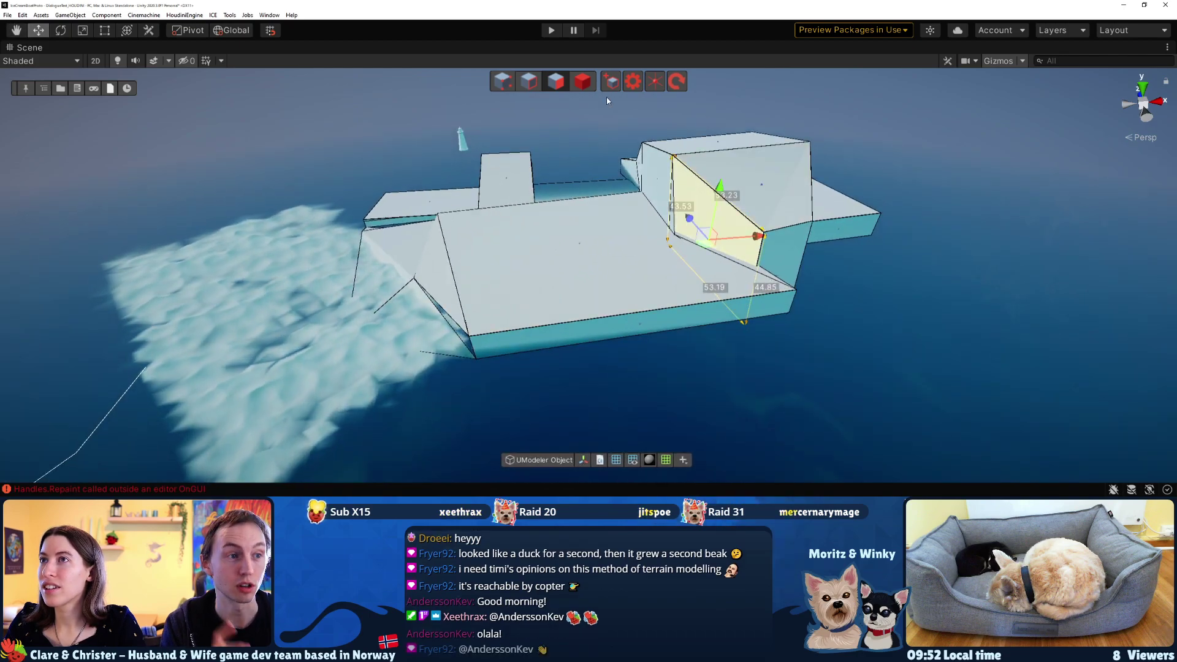
right_click(38, 49)
left_click(55, 55)
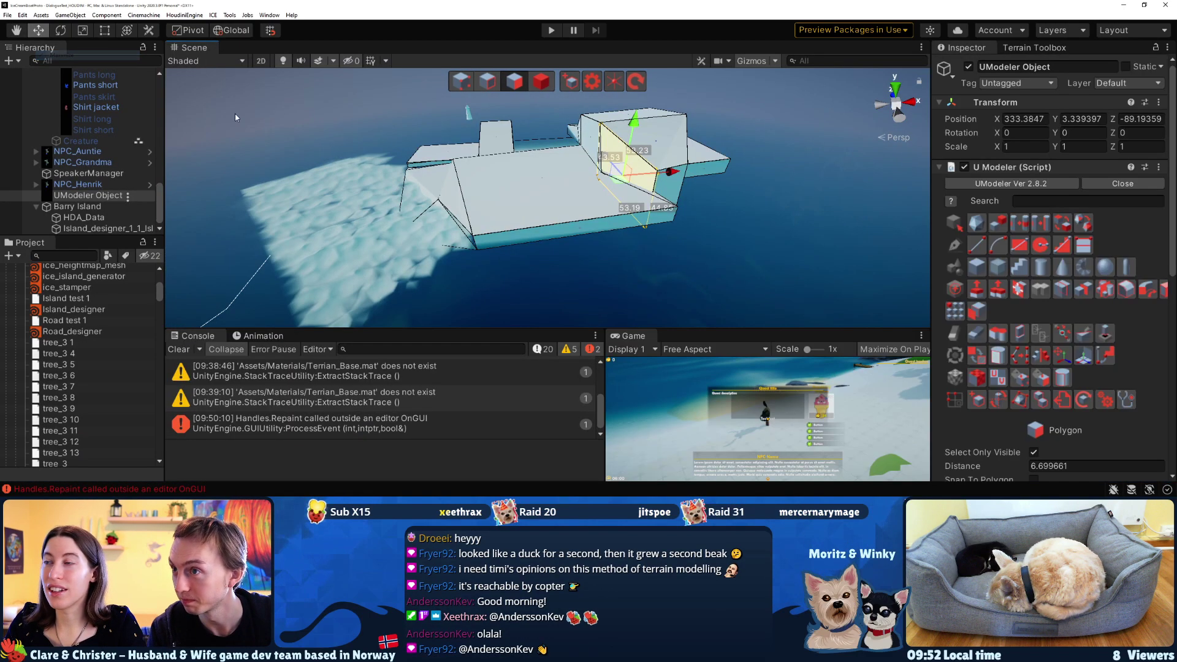
left_click(997, 291)
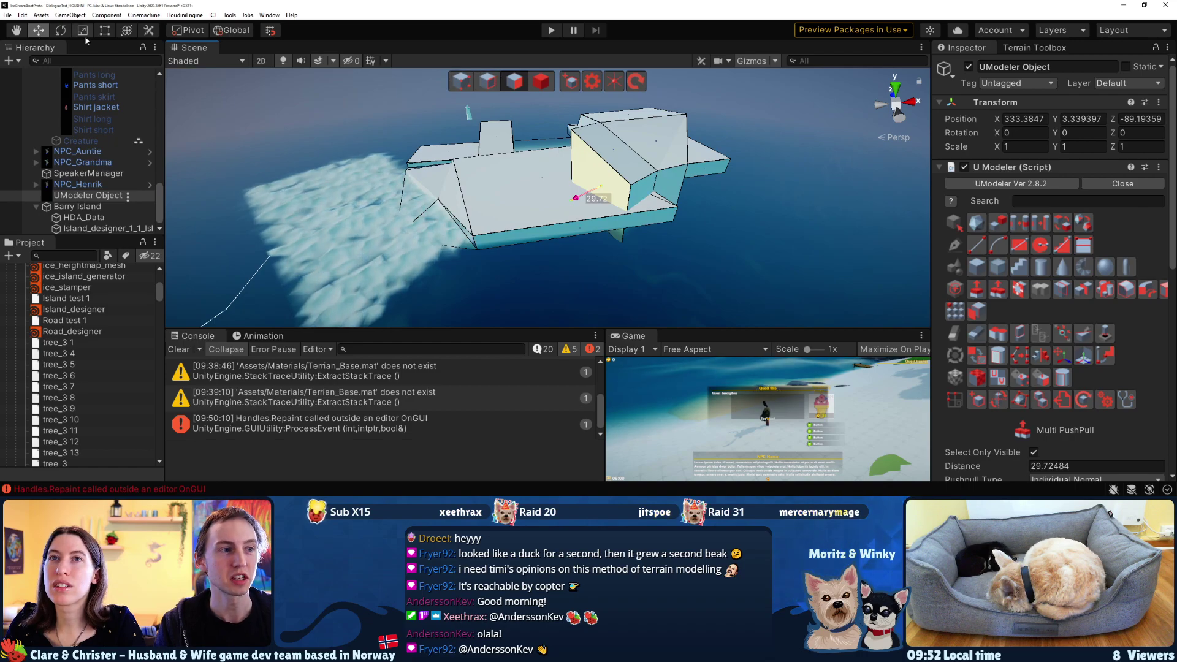
Lower the pulled side face so the new section's top slopes down toward the wide slab
double_click(195, 50)
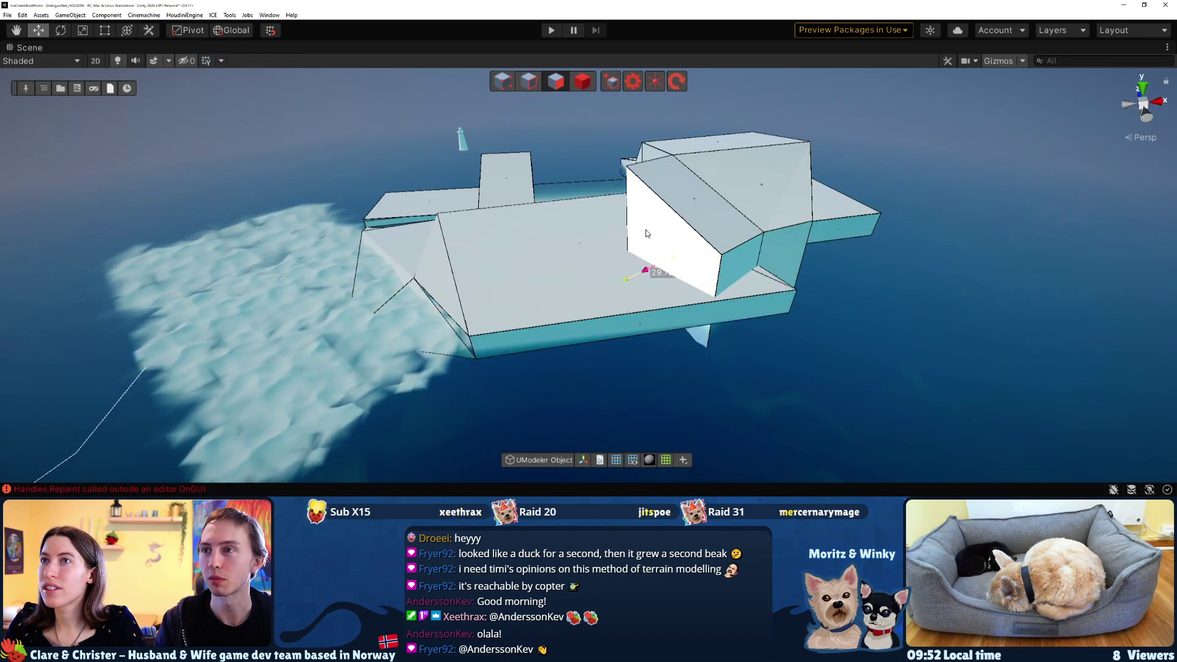
left_click(556, 82)
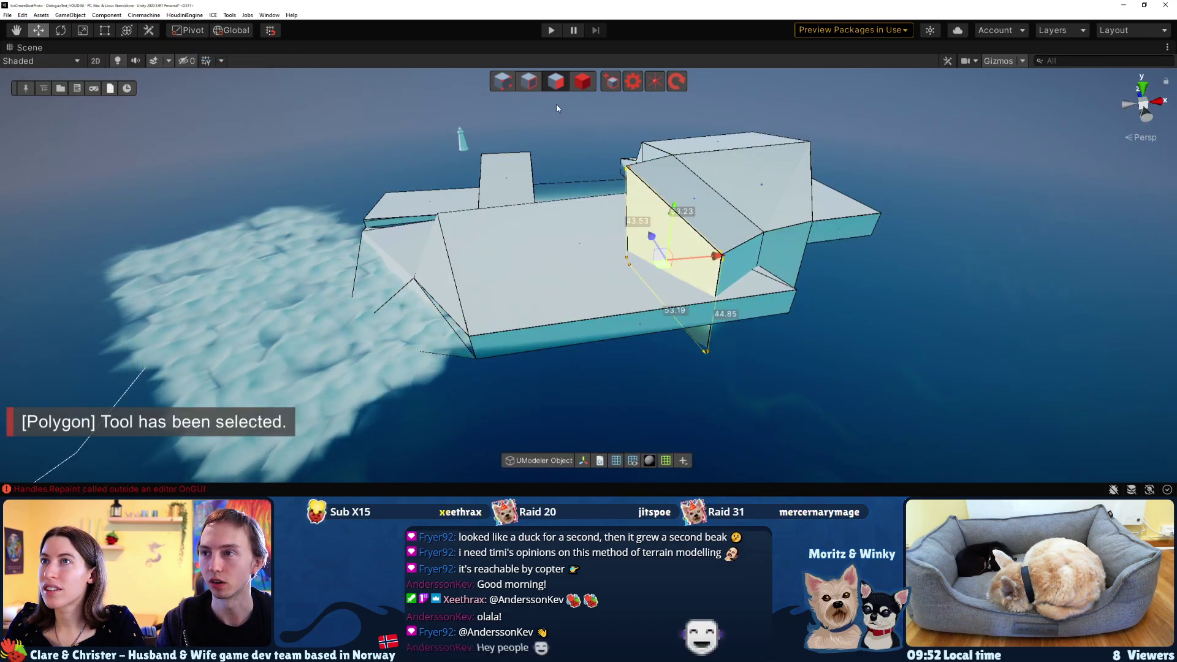
key("e")
key("w")
left_click_drag(673, 219, 646, 256)
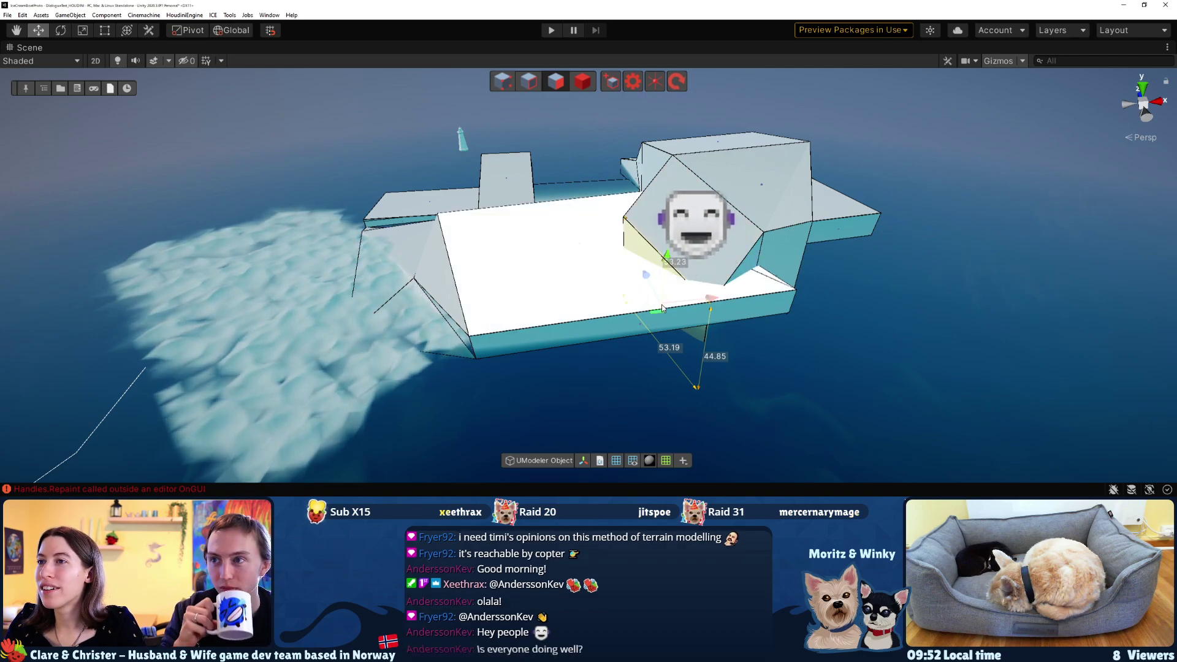
Extend the tall block's upright wall over the wide slab by about 37 with Multi PushPull
key("a")
right_click_drag(643, 293, 832, 262)
middle_click_drag(393, 276, 714, 195)
left_click(755, 212)
middle_click_drag(799, 242, 656, 267)
right_click(33, 55)
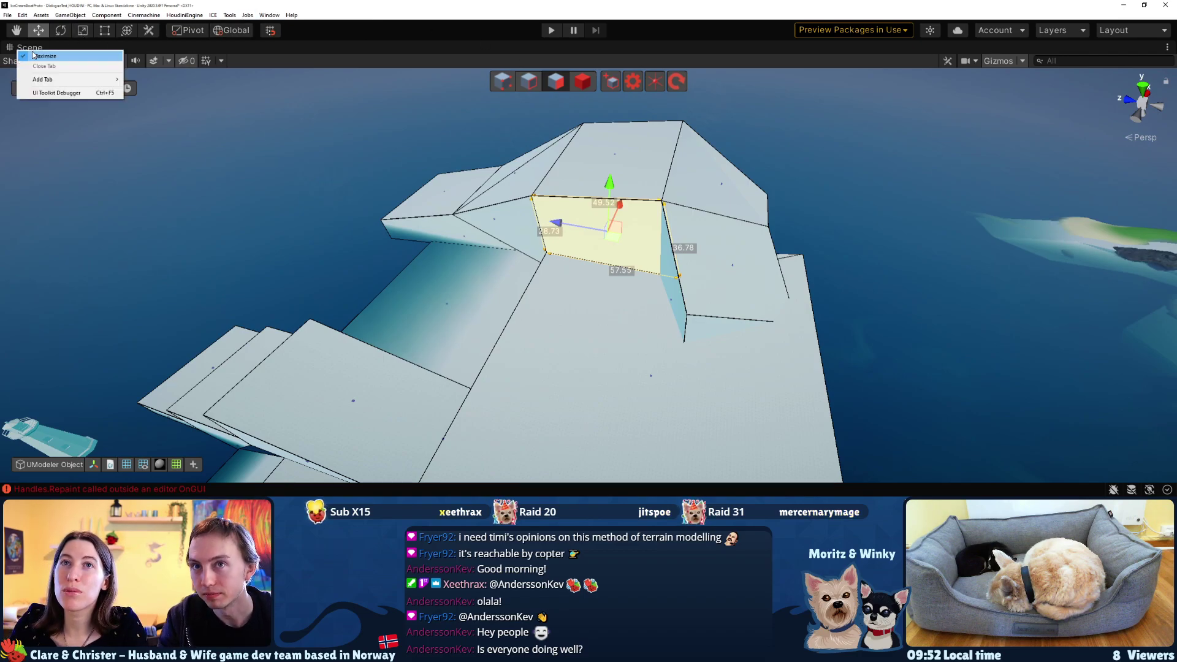
left_click(37, 58)
left_click(977, 289)
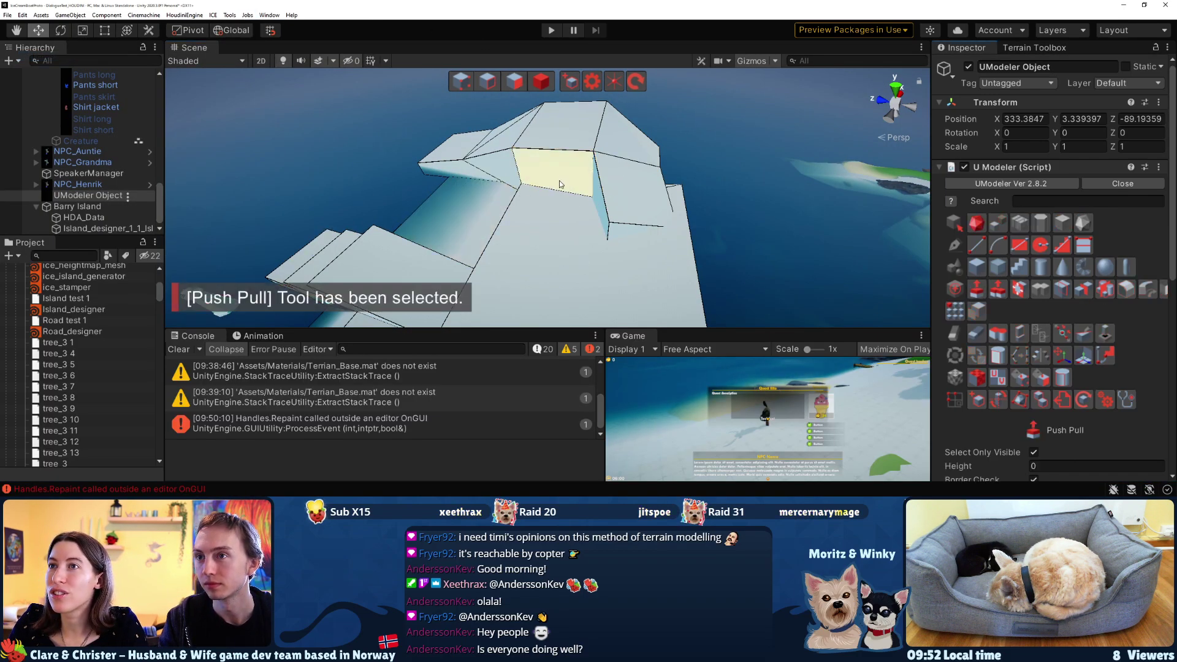
left_click(1041, 333)
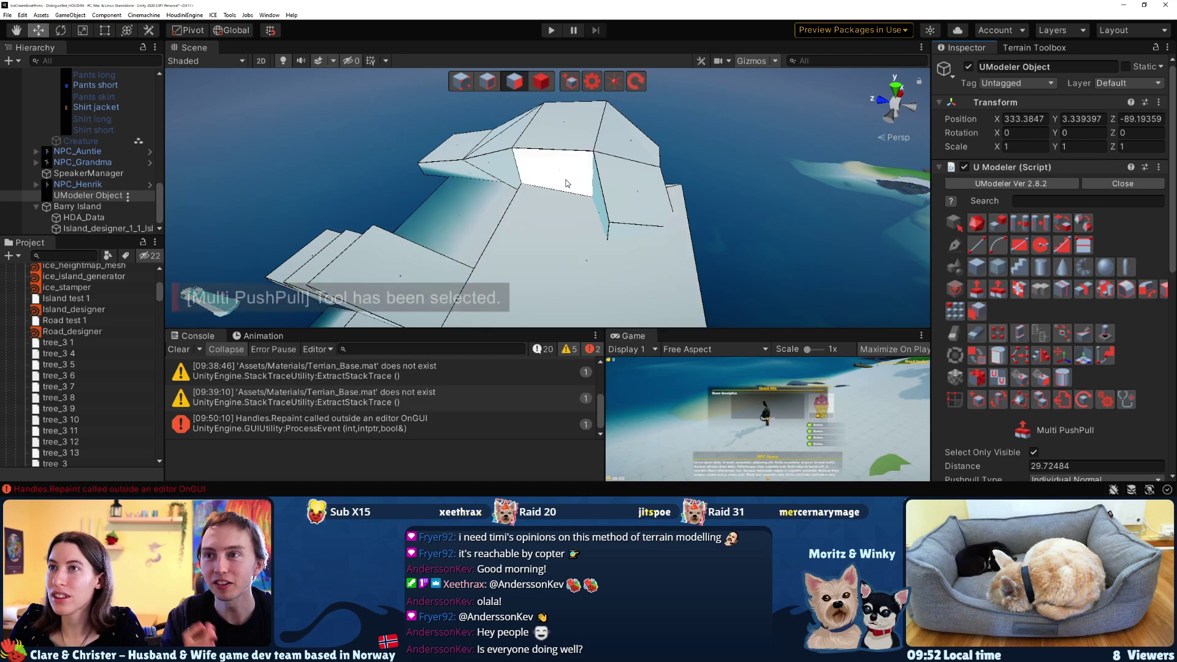
left_click_drag(551, 192, 532, 239)
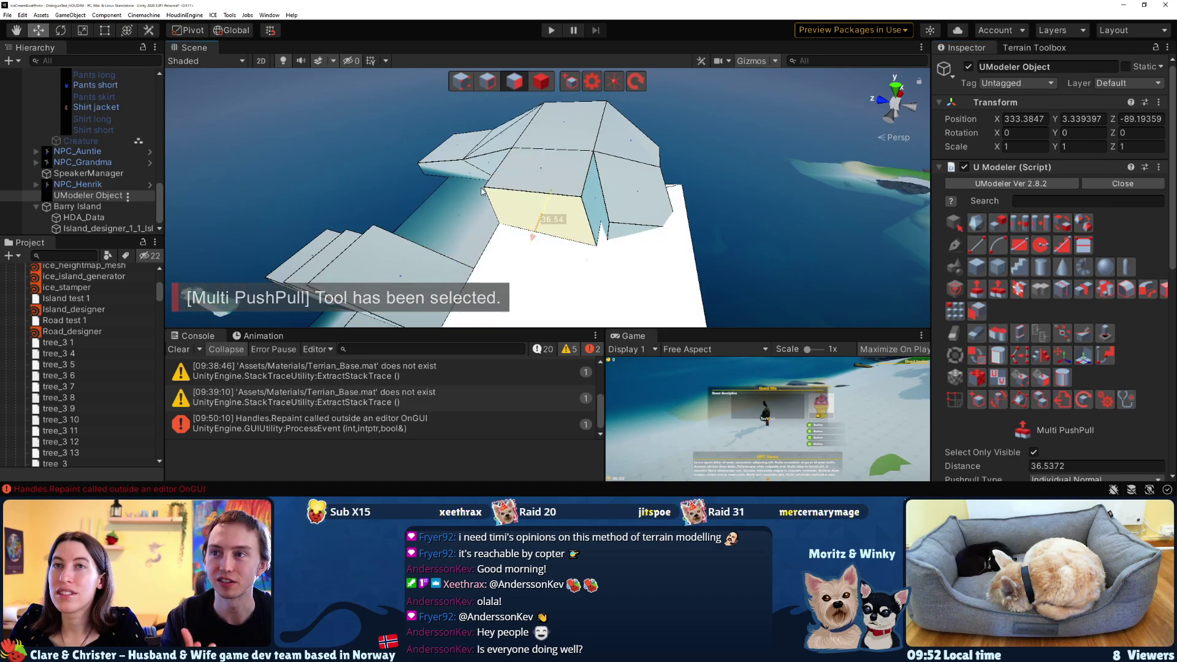
Lower the new extension's end face so its top slopes down to the wide slab
right_click(201, 51)
left_click(228, 55)
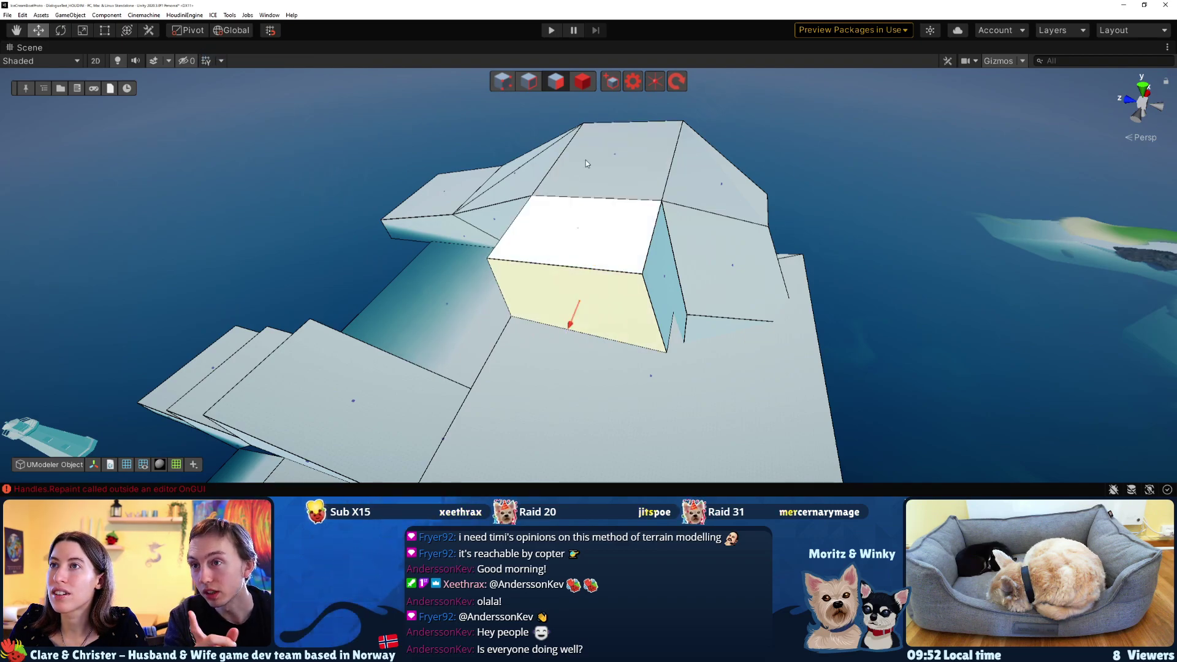
key("3")
left_click_drag(579, 274, 570, 326)
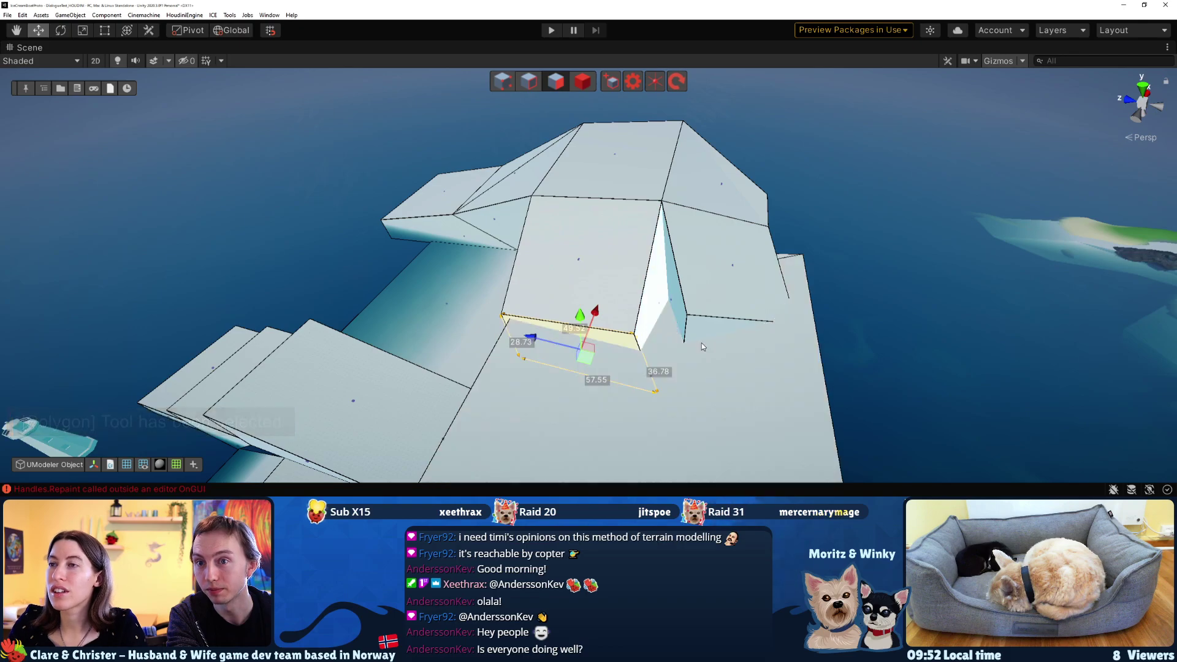
Pin the UModeler tool settings as a floating window, reopen UModeler, and park the window clear of the island
left_click(110, 465)
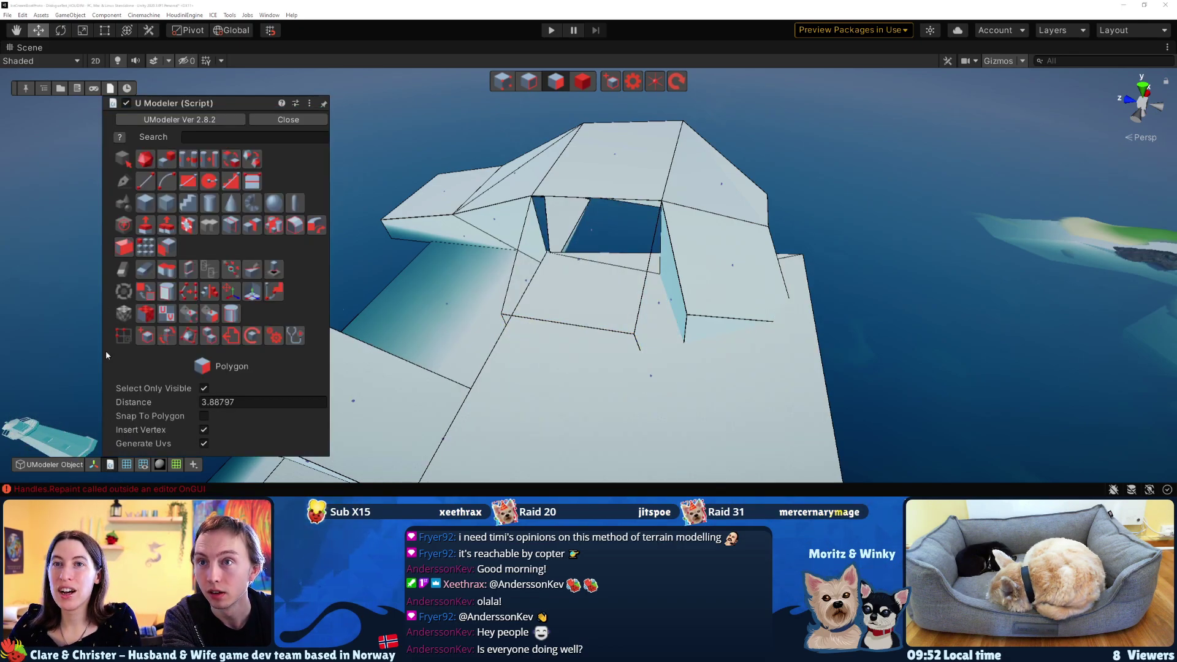
left_click(325, 105)
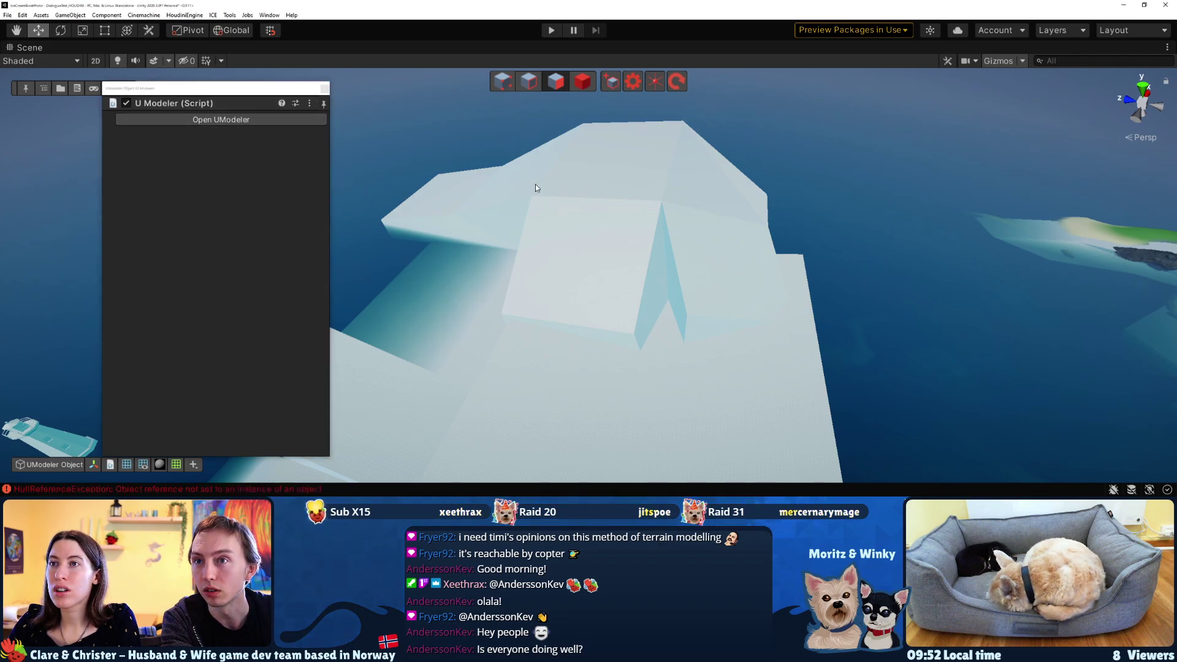
left_click(221, 120)
left_click_drag(188, 91, 1042, 85)
left_click_drag(405, 319, 363, 325, "alt")
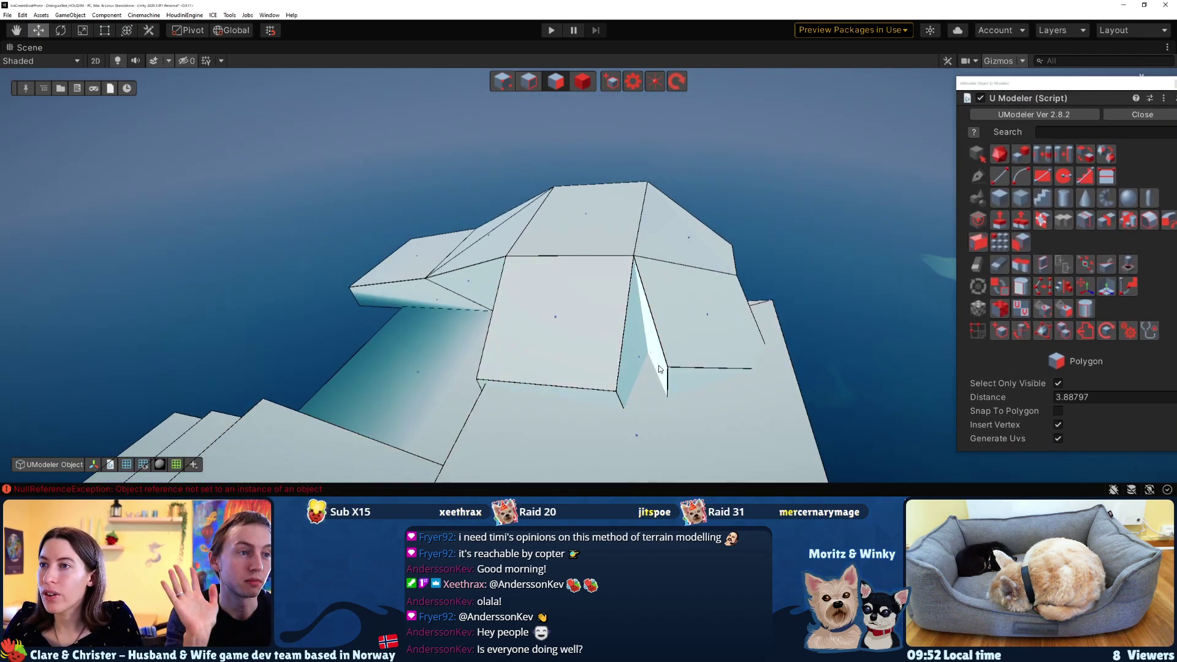
Move the side face in the gap to join the two sloping extensions, and lower the tall block's top face
left_click(644, 367)
left_click_drag(585, 348, 463, 313)
left_click_drag(344, 248, 689, 354, "alt")
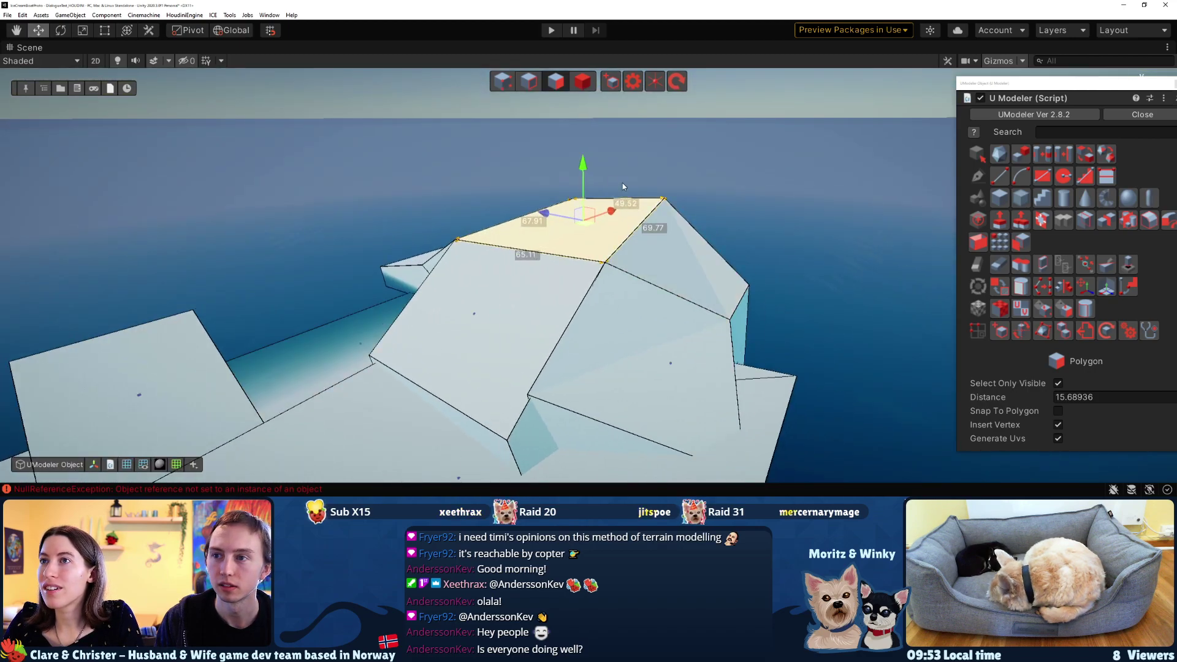
left_click_drag(583, 178, 640, 318)
Extrude the tapered extension's outer side face with Multi PushPull and shift it outward and down into a sloping wing
middle_click_drag(641, 318, 599, 327)
left_click_drag(599, 327, 393, 276, "alt")
left_click(384, 314)
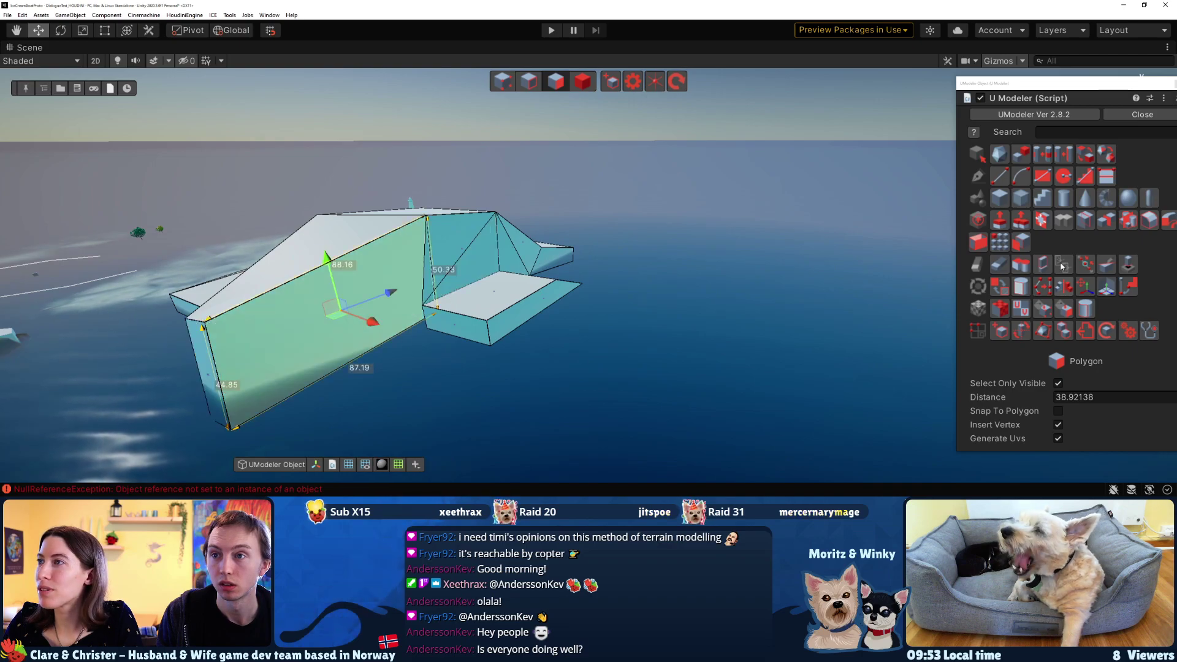
left_click(1022, 222)
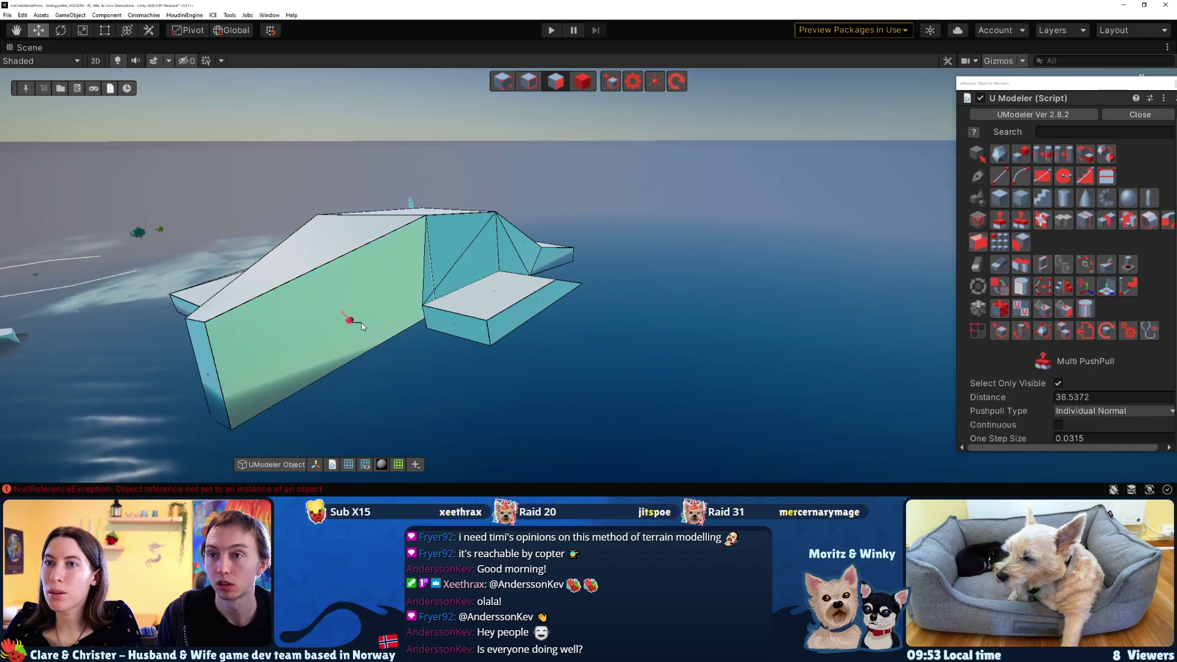
left_click_drag(348, 320, 395, 344)
left_click(555, 83)
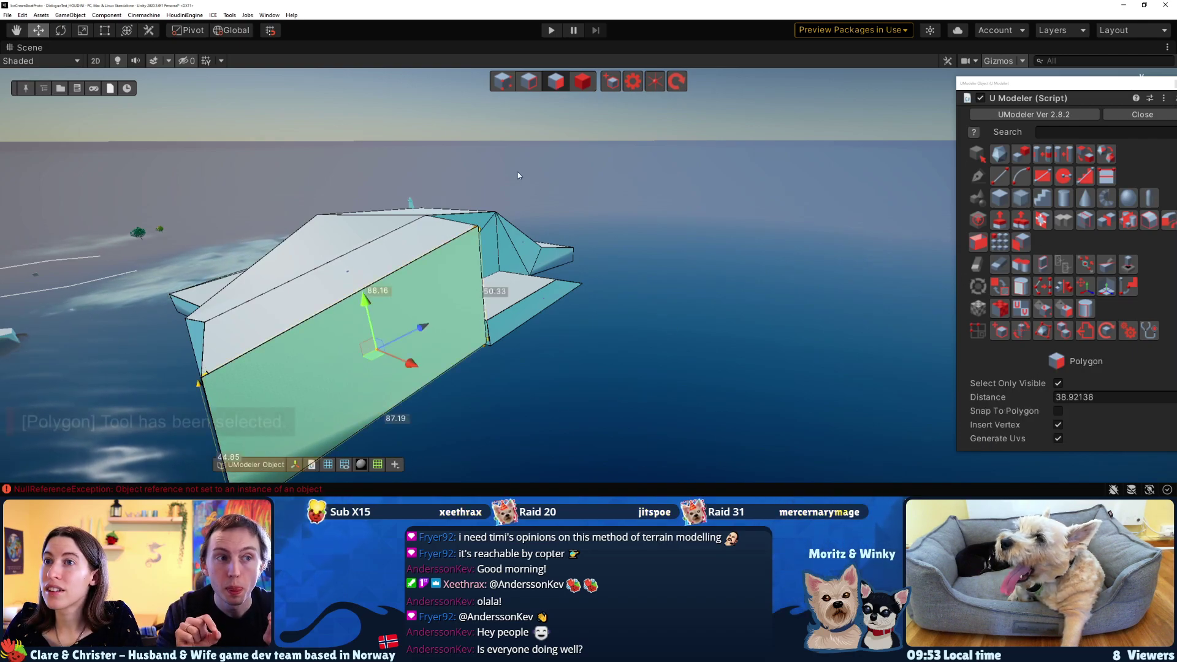
left_click_drag(420, 329, 475, 193)
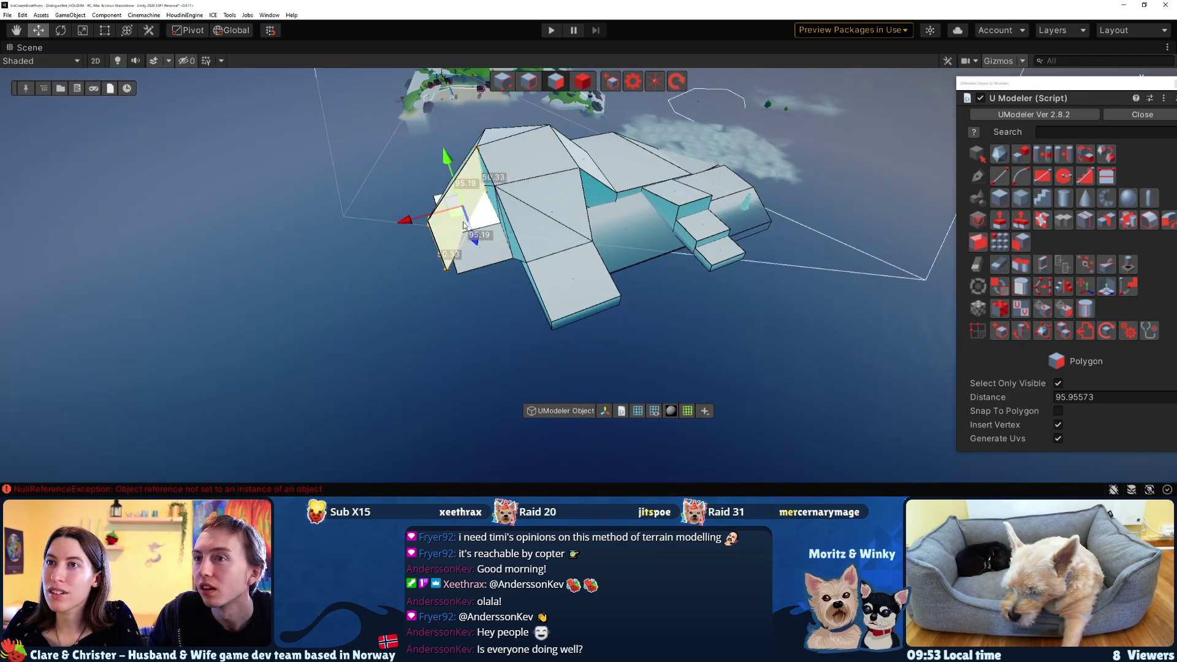
Move the wing's rear face inward by about 8.5 and extend it by about 51 with Multi PushPull
left_click_drag(407, 222, 423, 219)
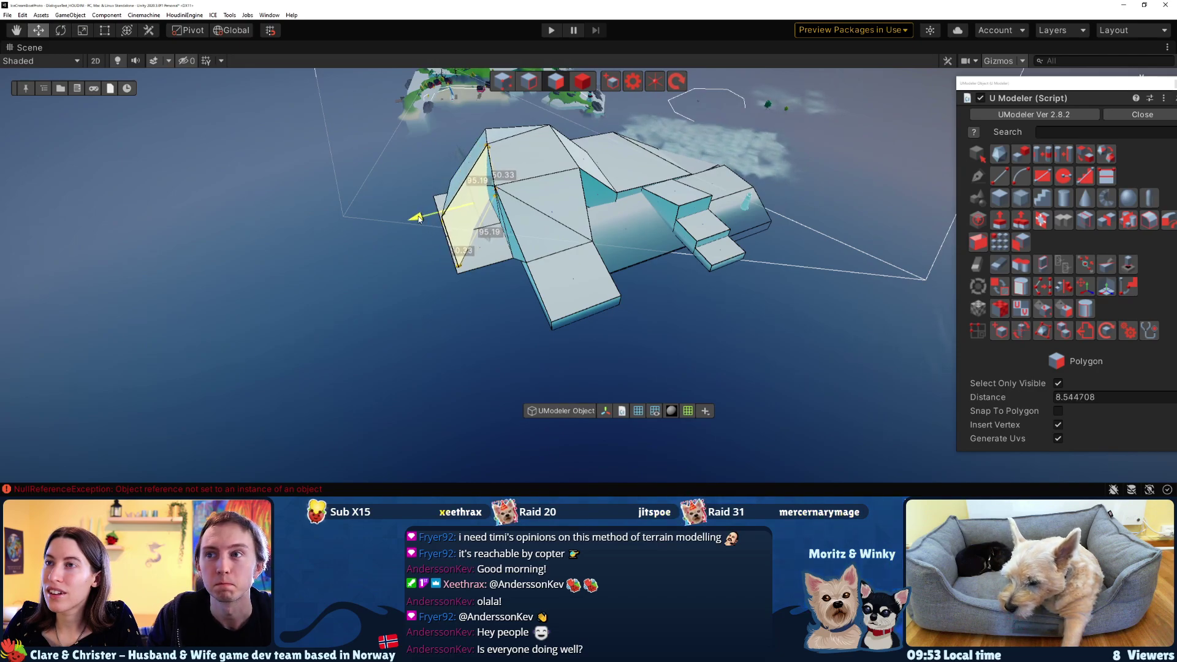
left_click(1026, 226)
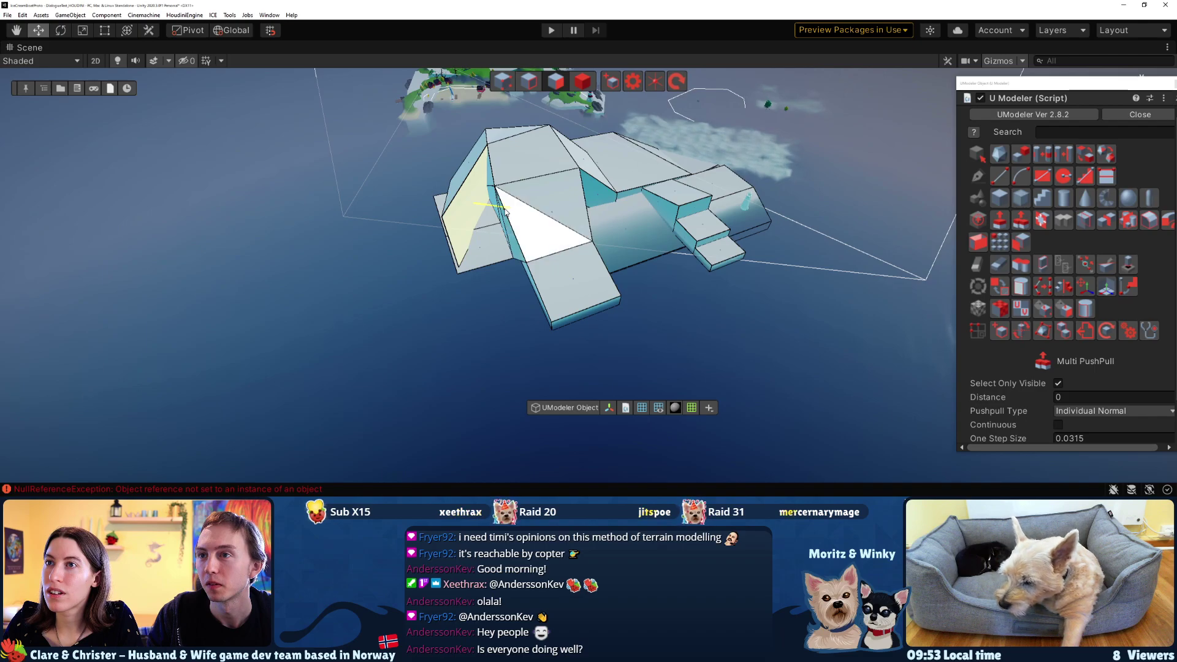
left_click(472, 209)
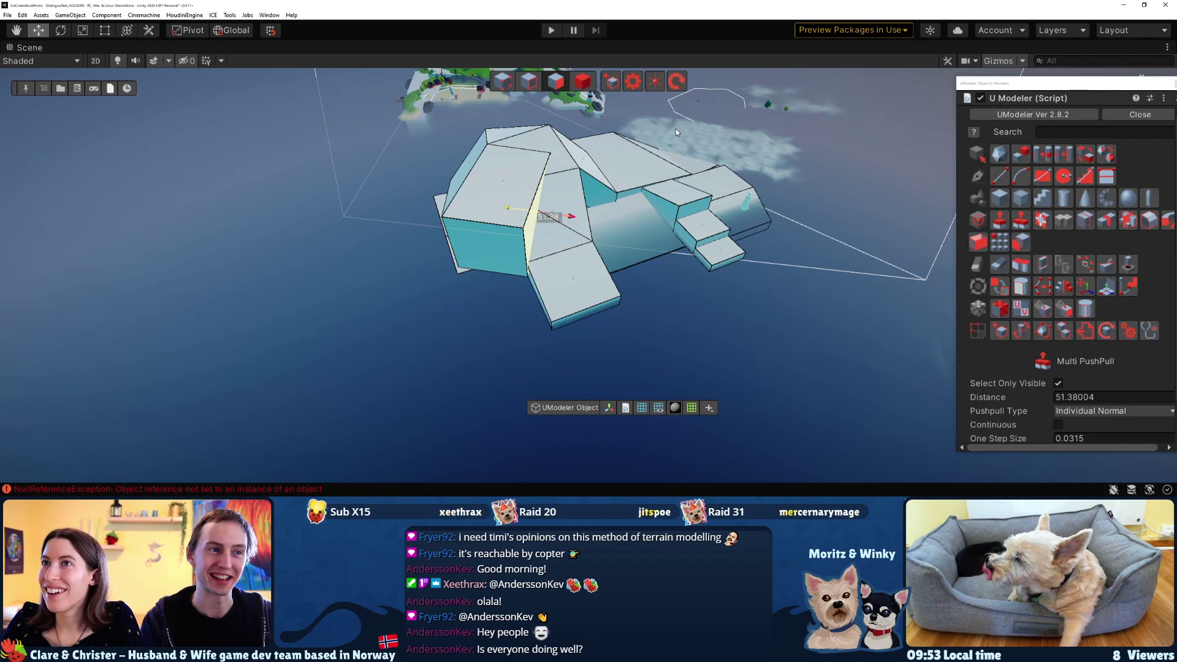
Lower the end face of the wing's rear extension so its roof slopes down toward the small slab
left_click(530, 81)
left_click(556, 80)
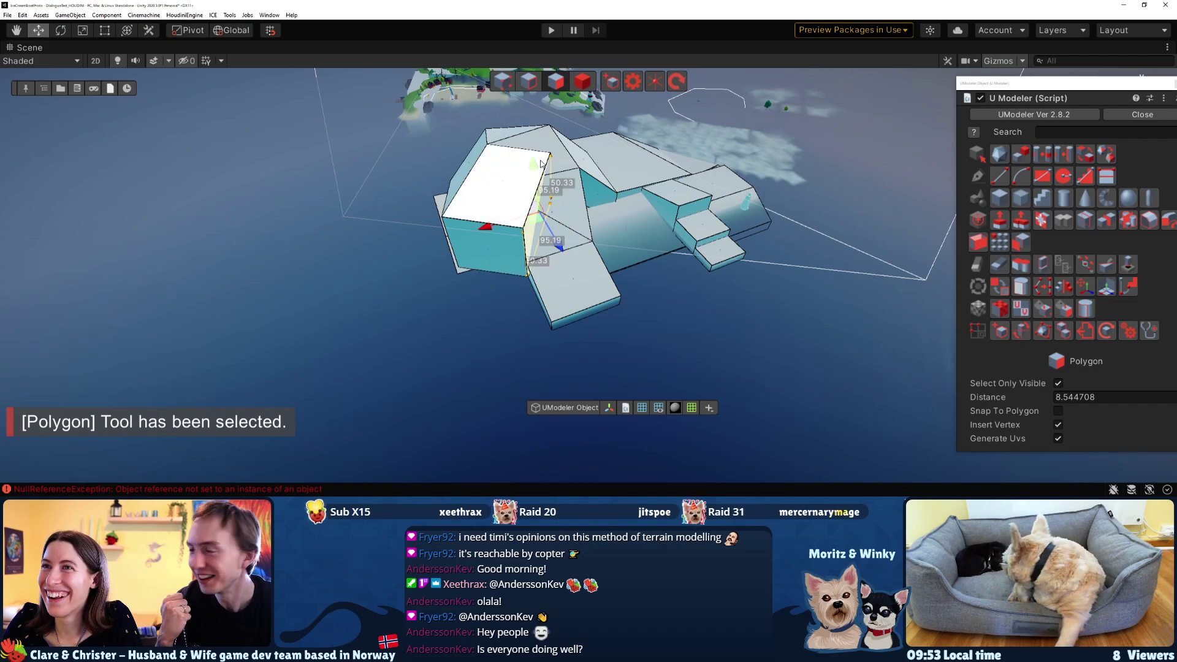
left_click_drag(536, 166, 572, 206)
Lower the upper outer corner vertex of the wing's rear extension by about 28
middle_click_drag(615, 298, 406, 307)
left_click_drag(406, 306, 321, 227, "alt")
middle_click_drag(321, 226, 685, 210)
scroll(699, 270, "up", 3)
middle_click_drag(702, 281, 635, 304)
scroll(635, 304, "up", 3)
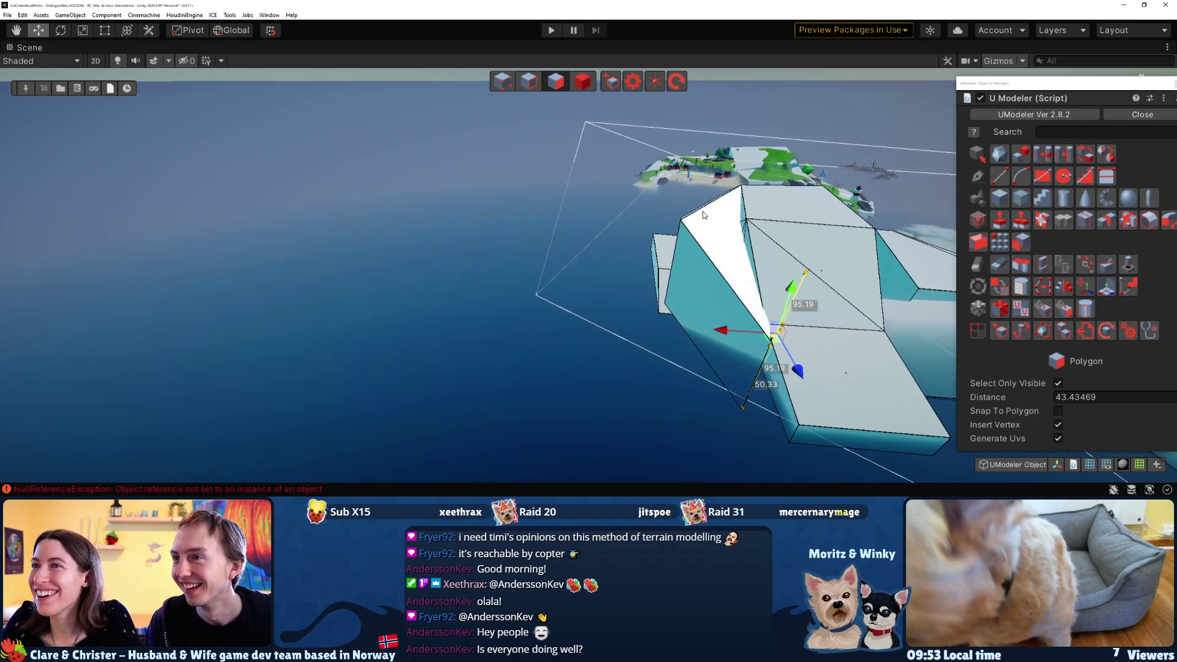
left_click(503, 84)
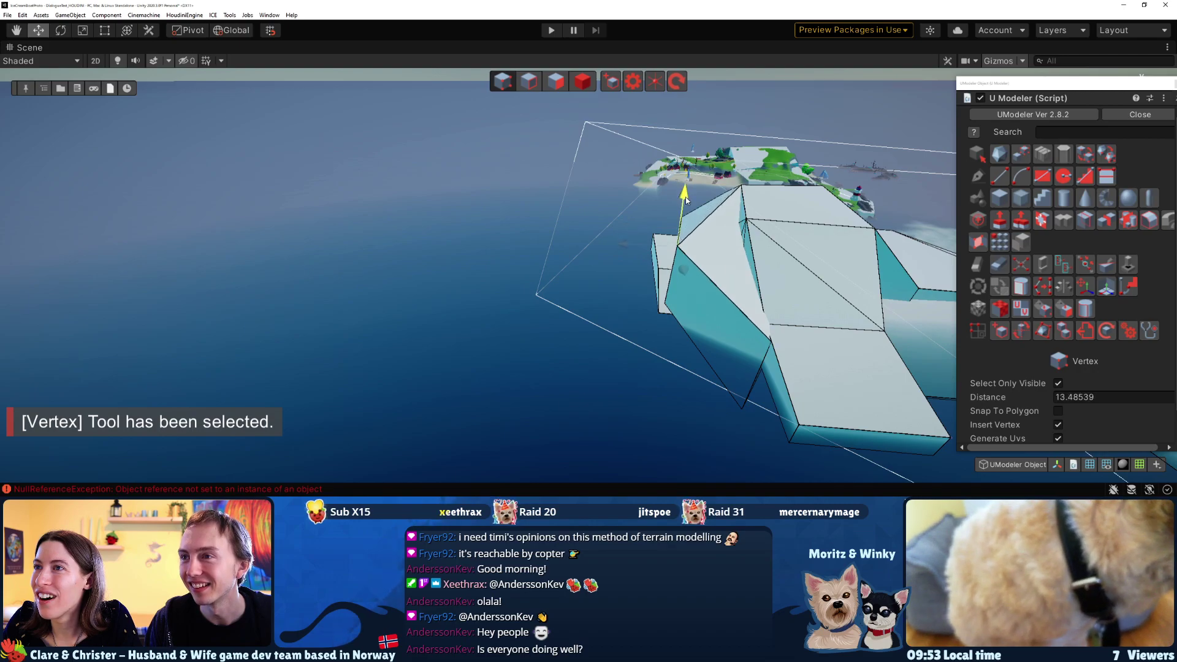
left_click(682, 222)
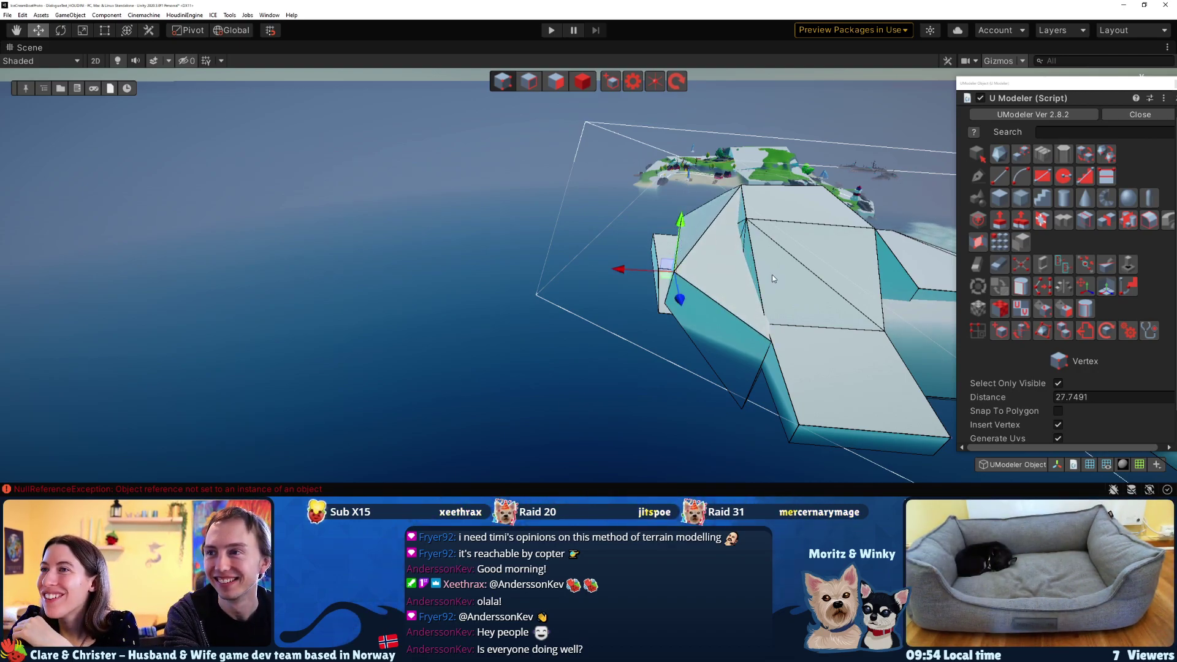
Raise the wing's sloping roof polygon beside the tall block by about 14
middle_click_drag(771, 273, 723, 258)
left_click(562, 82)
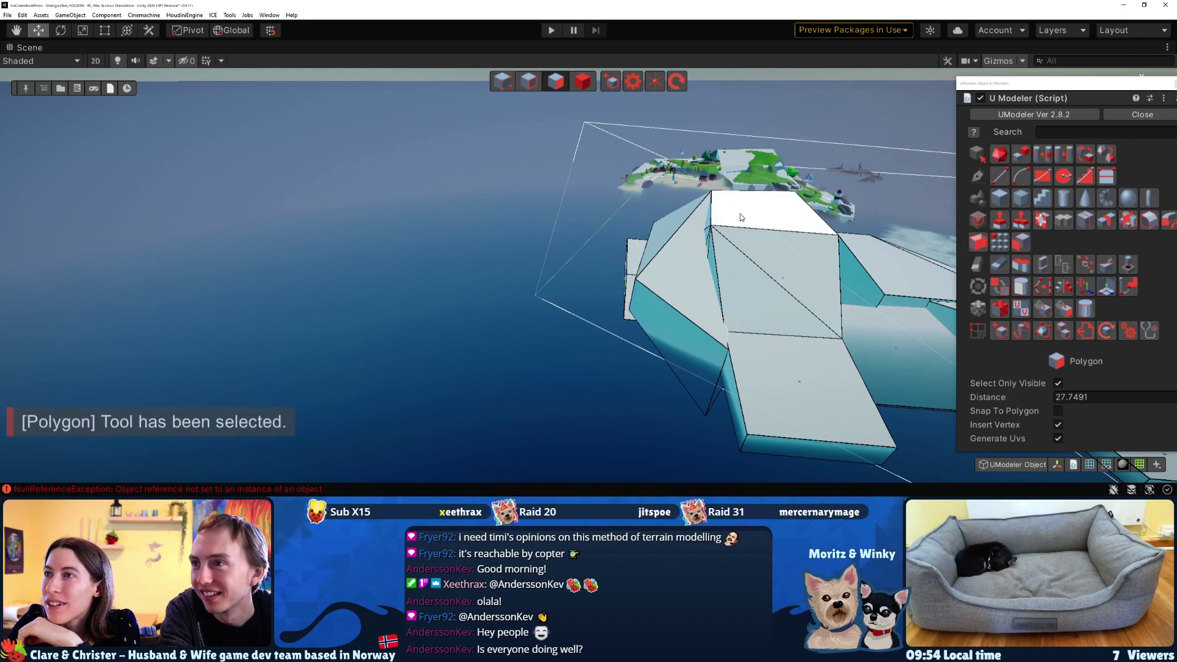
left_click(729, 213)
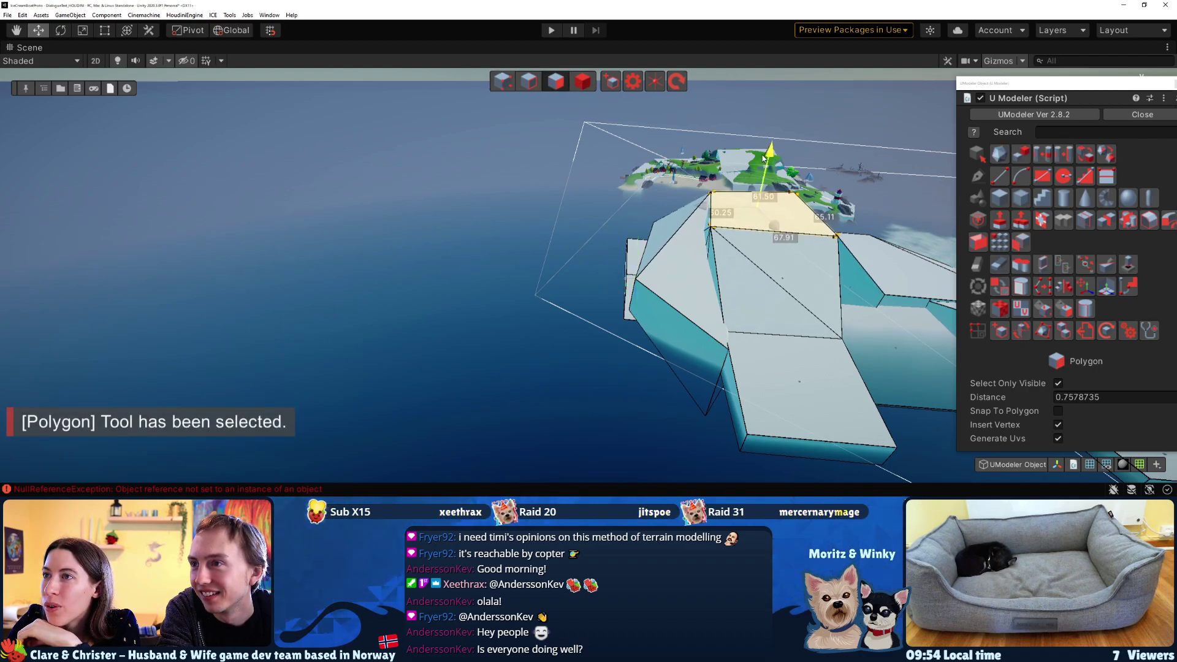
left_click(713, 241)
left_click_drag(727, 212, 742, 180)
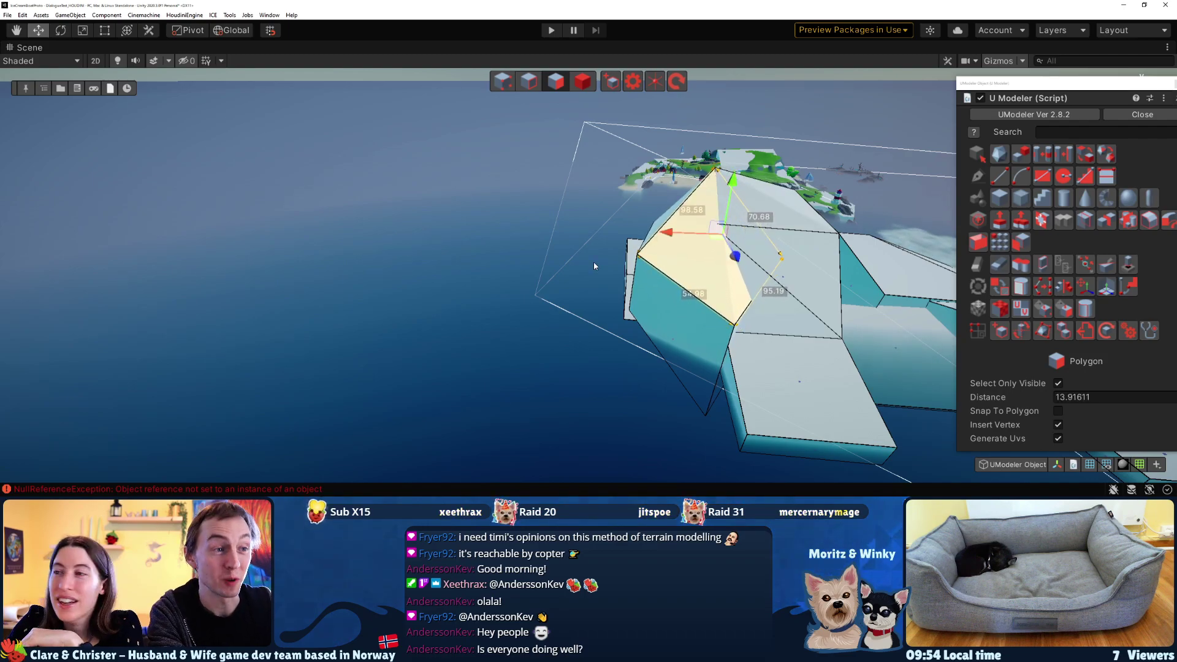
Shift the triangular wall face beside the raised roof polygon outward, and activate vertex editing
right_click_drag(520, 253, 370, 349)
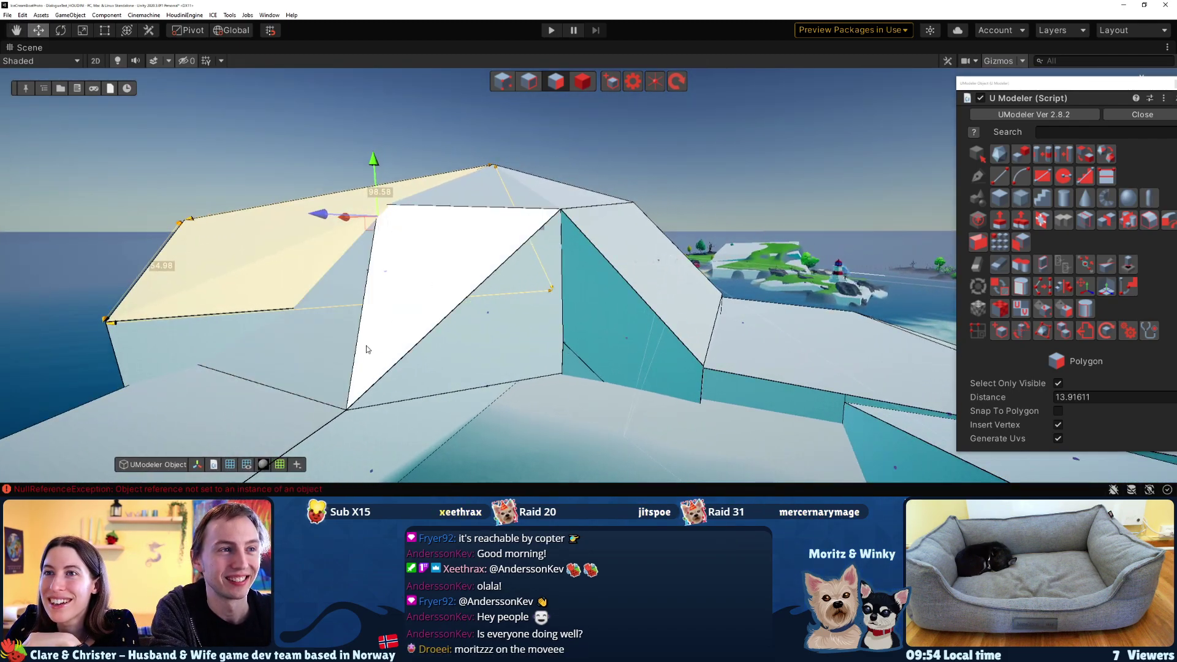
left_click(337, 341)
mouse_move(367, 224)
left_mouse_down()
mouse_move(374, 264)
mouse_move(391, 251)
mouse_move(388, 232)
left_mouse_up()
left_click(390, 252)
key("1")
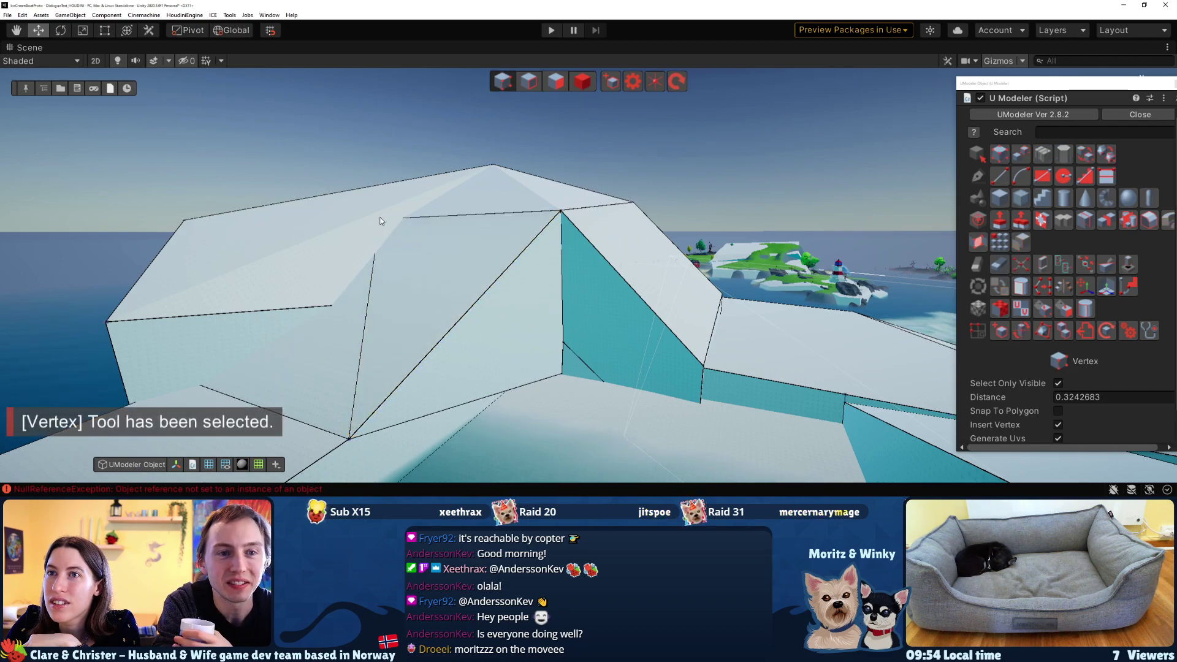
Move the triangular wall face beneath the peak's roof edge, next to the large triangular wall, outward by about 6.6
left_click(551, 84)
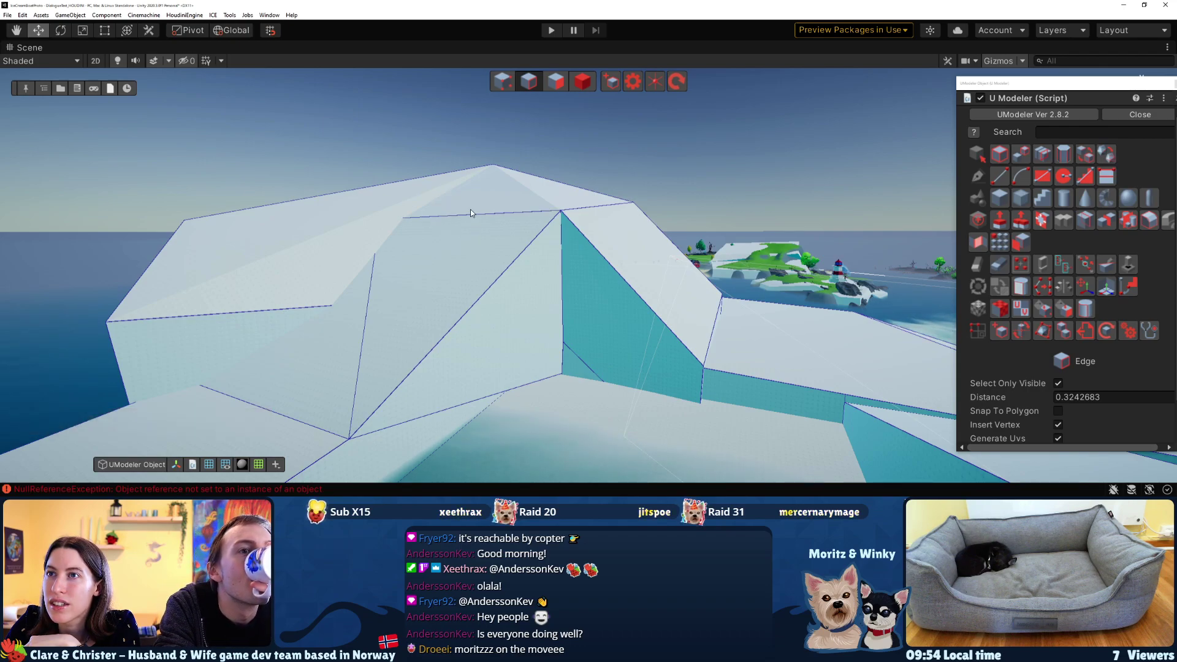
key("shift+space")
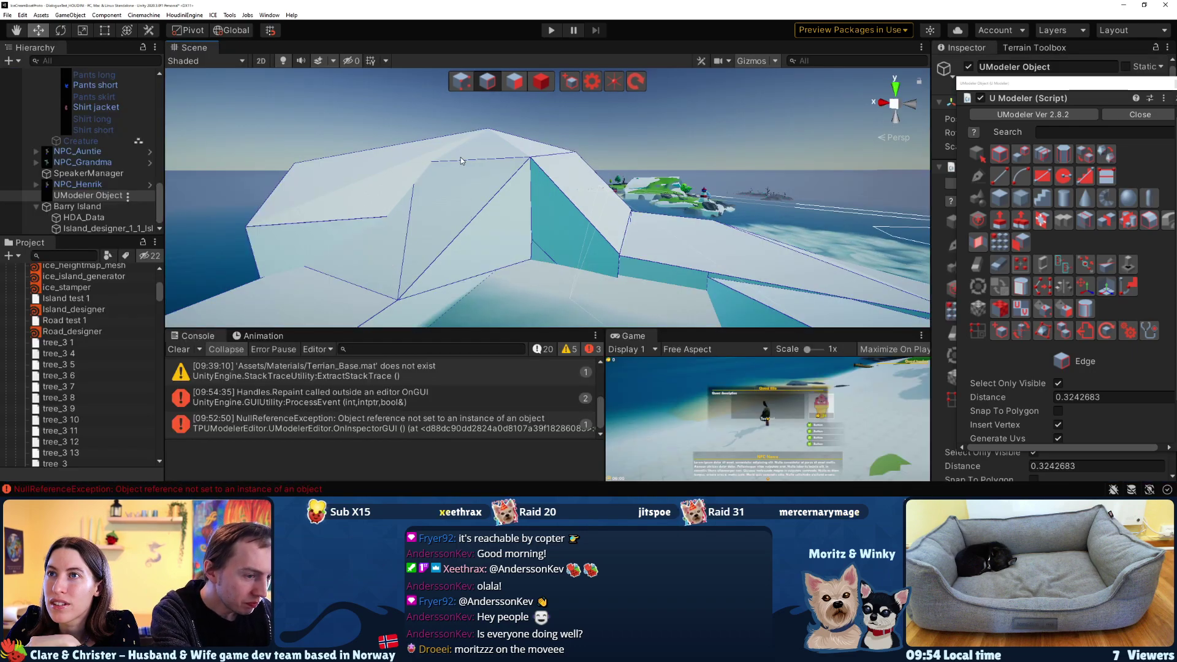
key("shift+space")
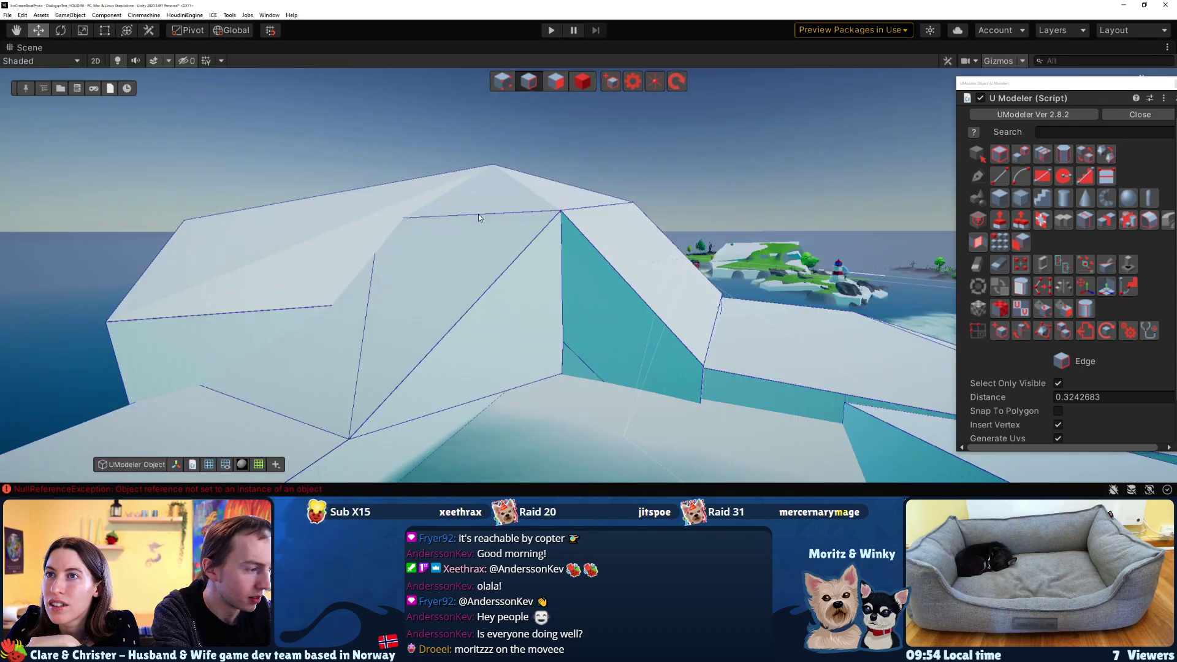
left_click(555, 81)
left_click(491, 207)
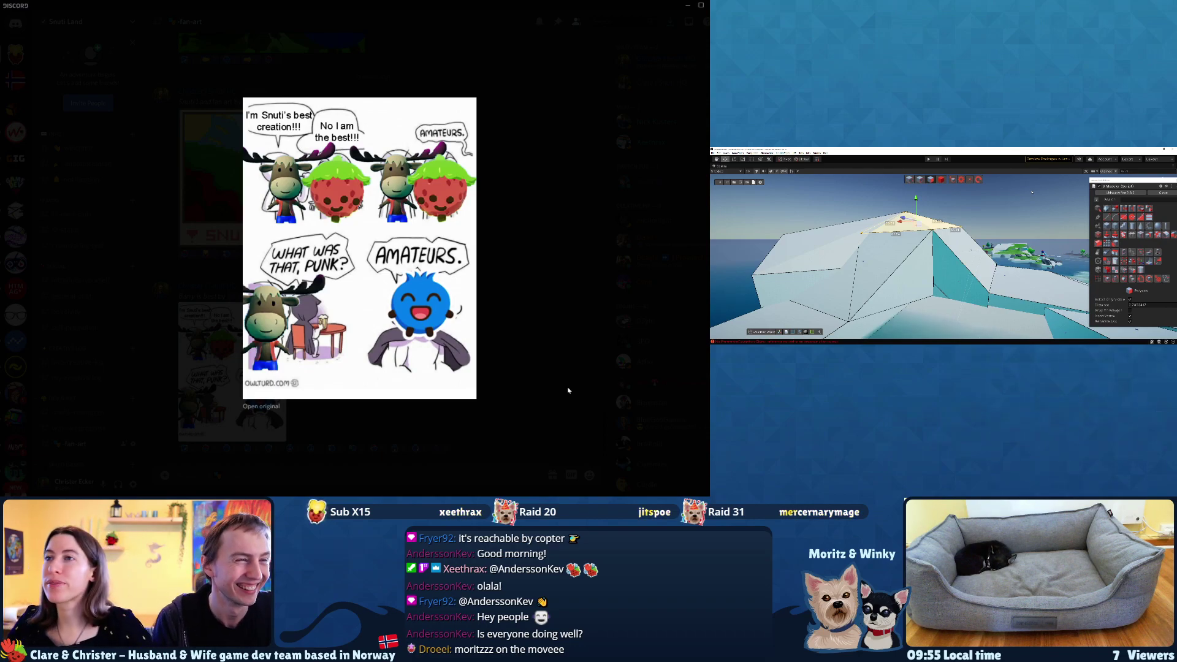
middle_click_drag(976, 215, 889, 200)
left_click(873, 258)
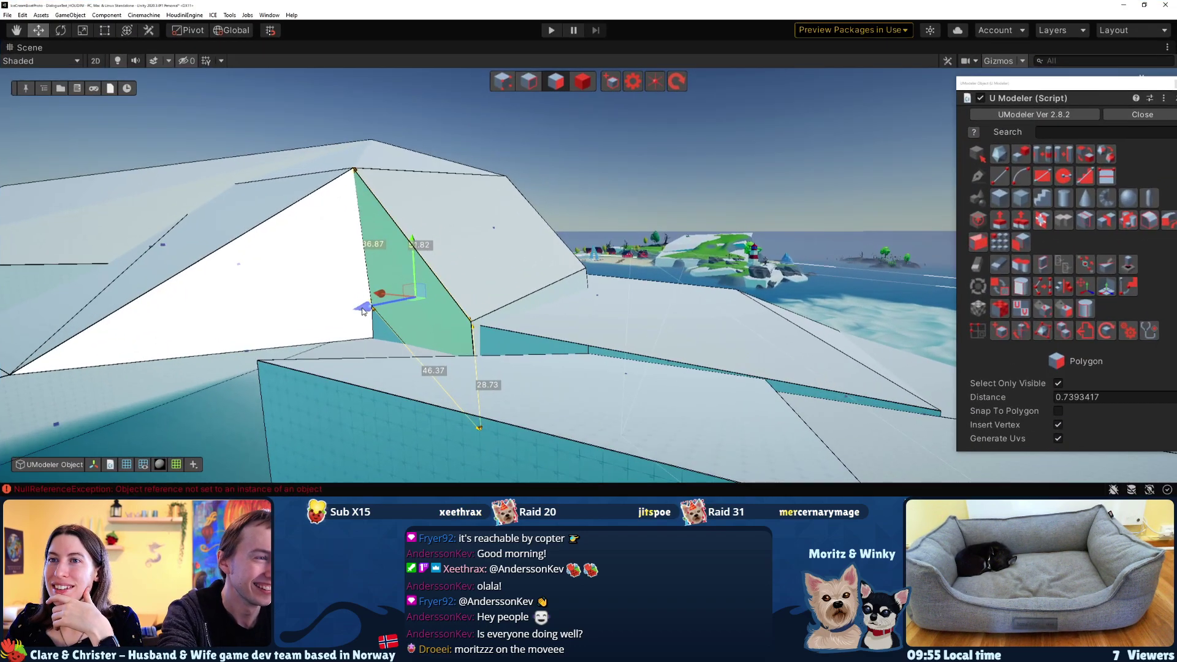
left_click_drag(363, 308, 335, 312)
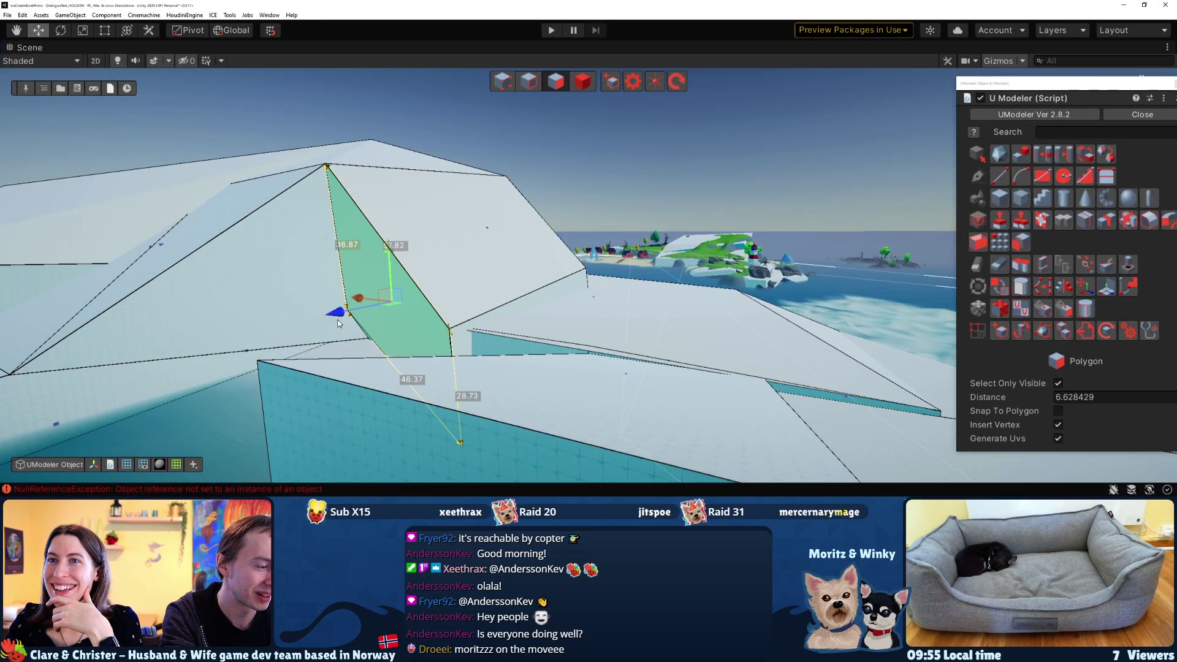
Examine the blocked-out landform from a distance, from above and from the side against the existing island
middle_click_drag(321, 286, 542, 281)
scroll(531, 273, "down", 4)
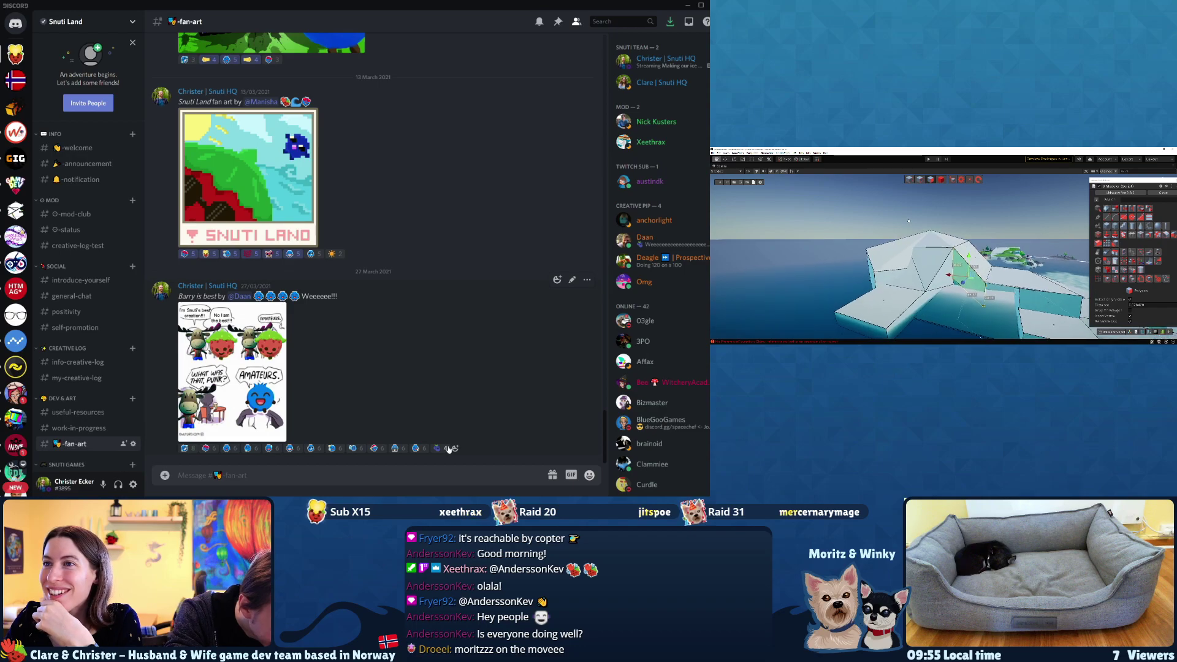
mouse_move(444, 451)
left_click_drag(969, 245, 994, 260, "alt")
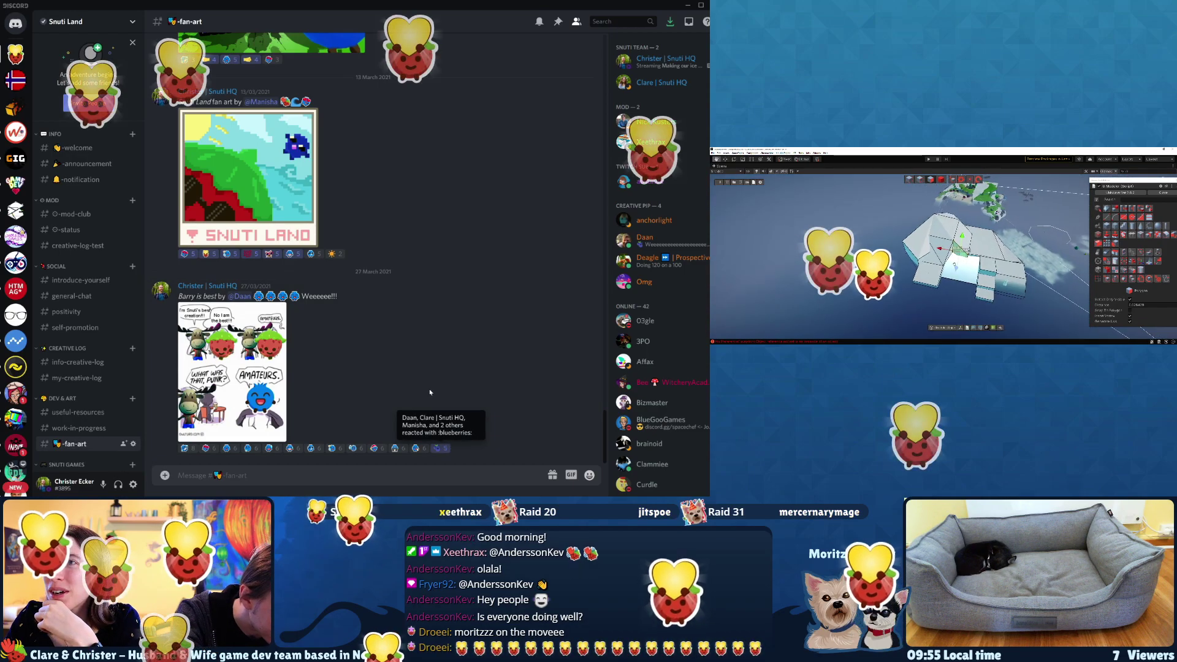
middle_click_drag(995, 240, 945, 252)
mouse_move(592, 263)
middle_mouse_down()
mouse_move(616, 315)
mouse_move(705, 282)
mouse_move(585, 284)
middle_mouse_up()
middle_click_drag(545, 265, 565, 255)
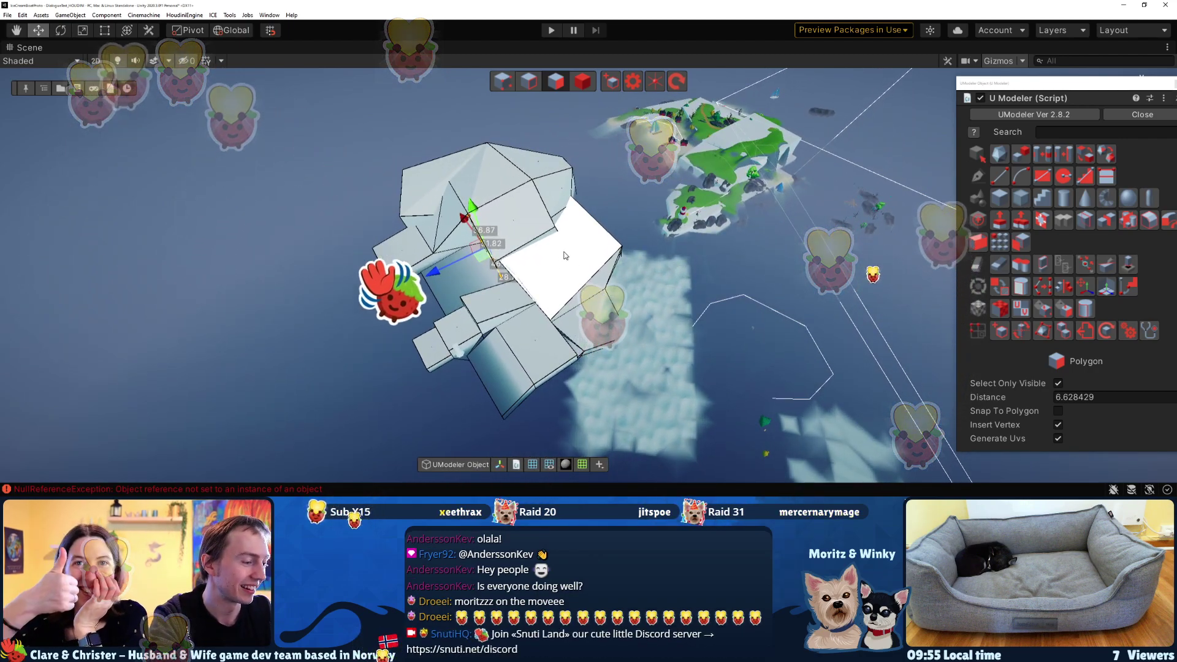
right_click_drag(567, 255, 649, 166)
key("f")
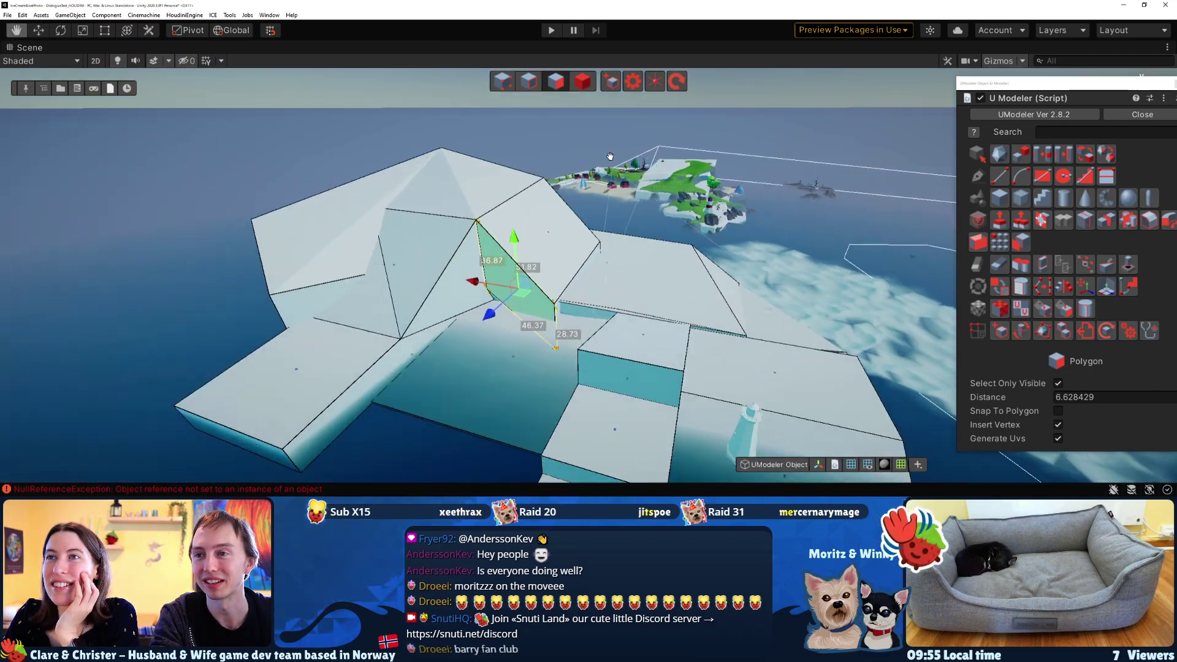
Restore the full editor layout with Barry Island selected and close the floating UModeler window
right_click(27, 49)
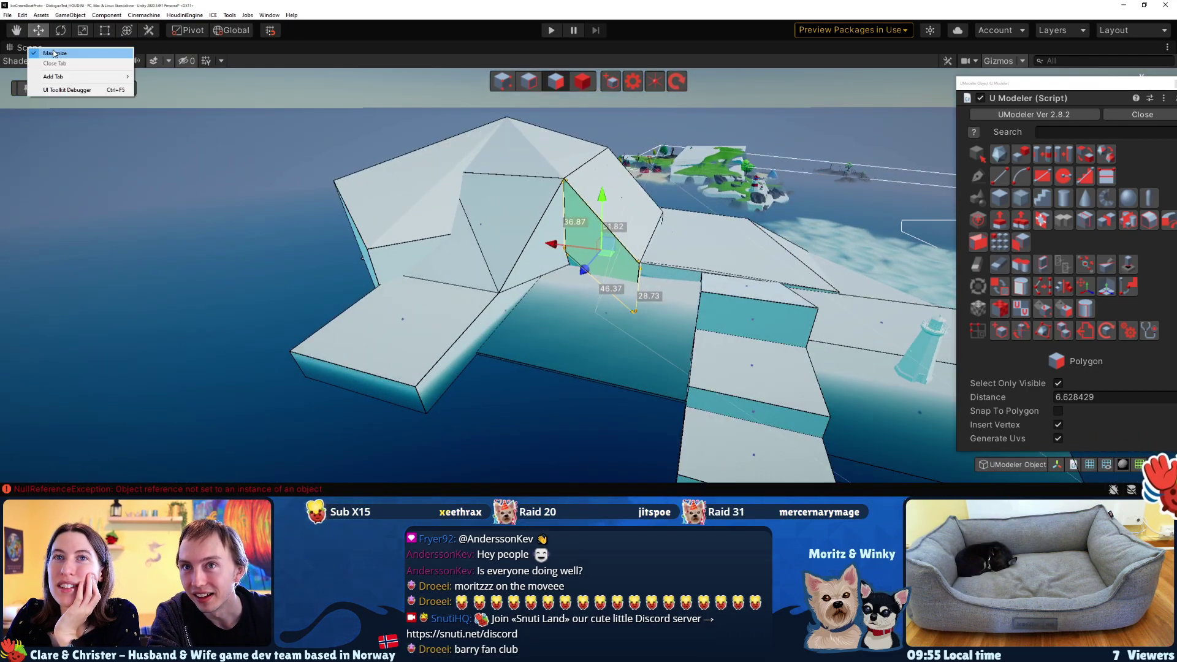
left_click(49, 54)
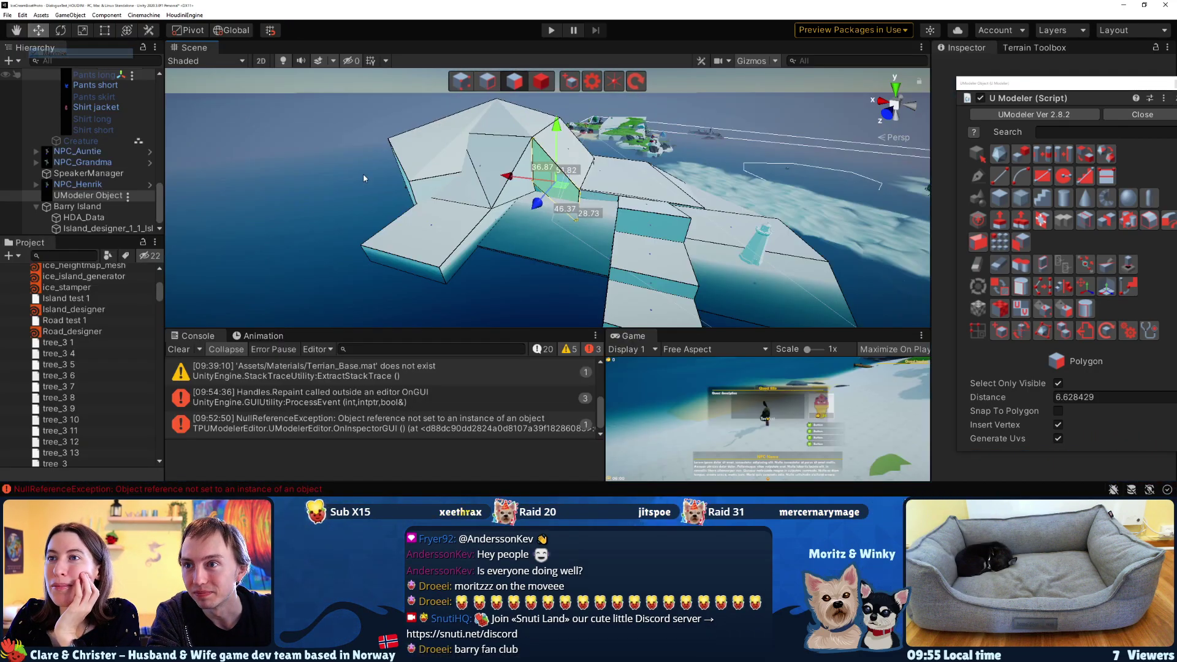
left_click(78, 206)
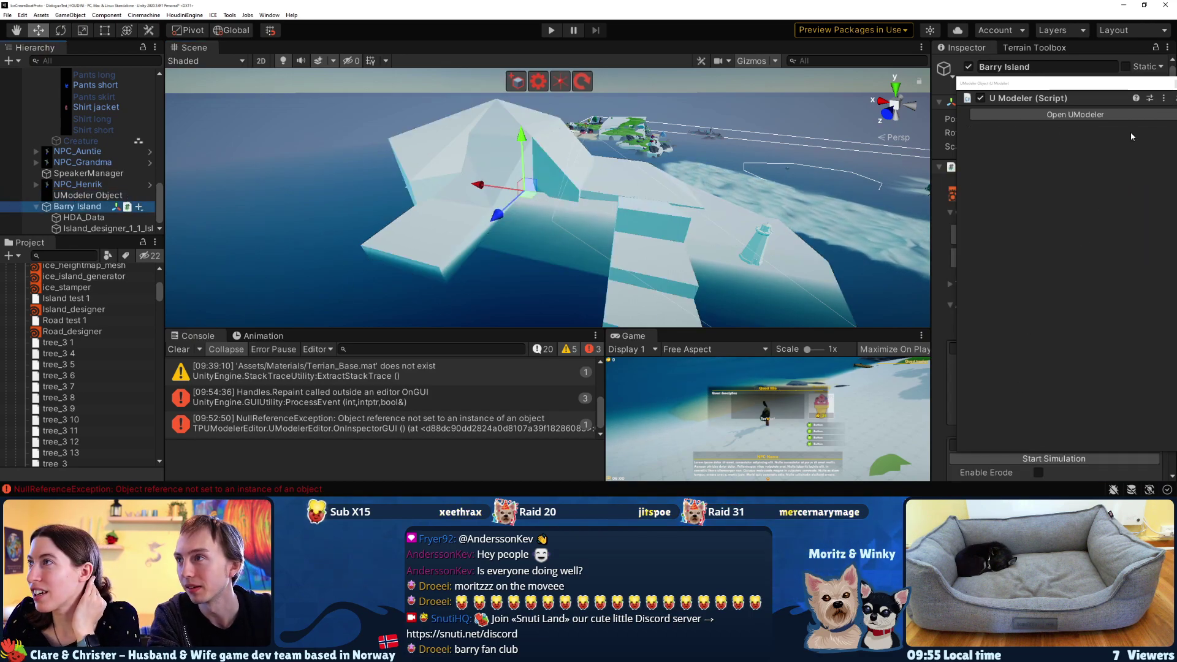
left_click_drag(1111, 83, 1063, 88)
left_click(1131, 89)
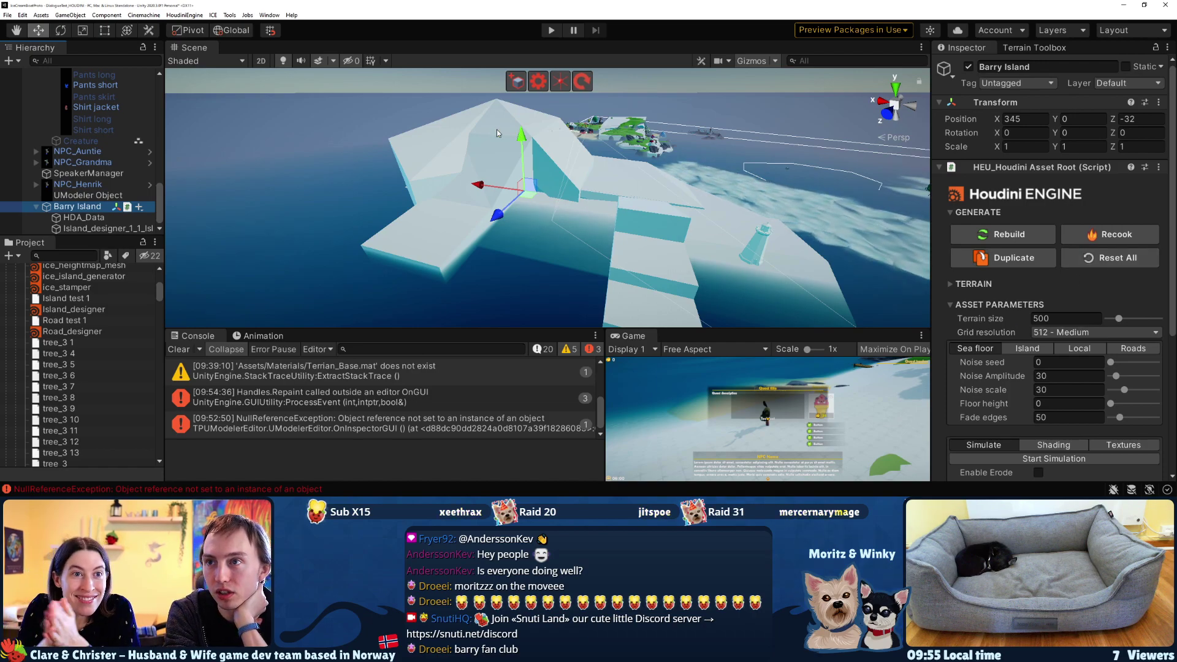
Deactivate the block-out's UModeler Object in the scene
left_click(88, 195)
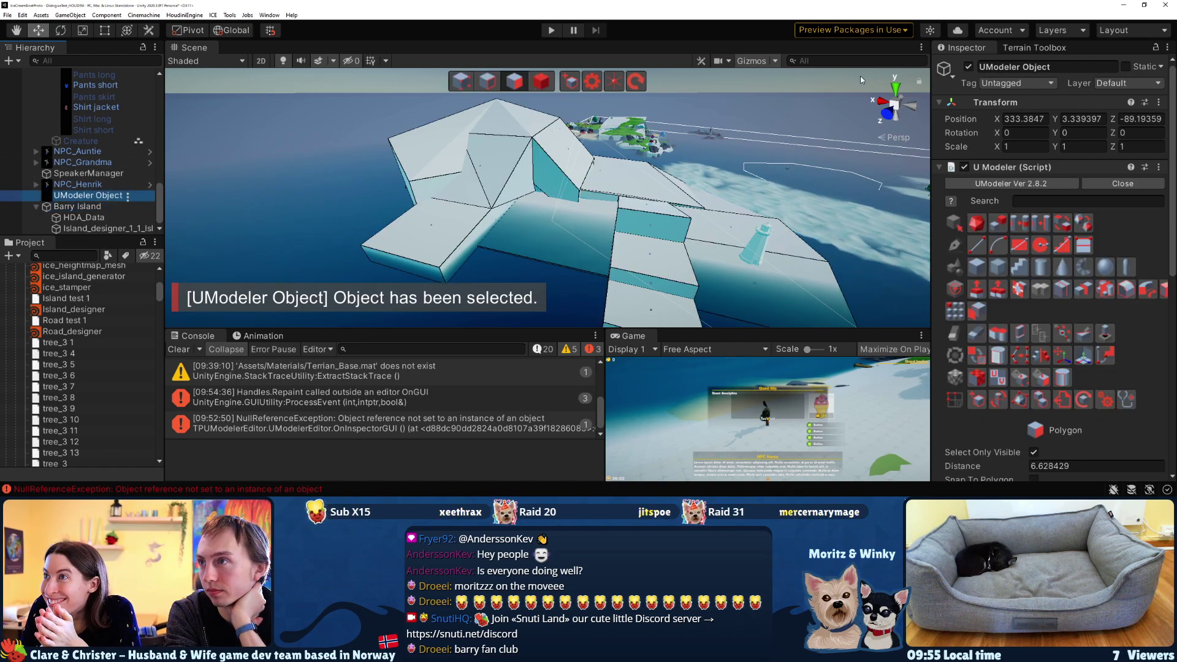
left_click(969, 67)
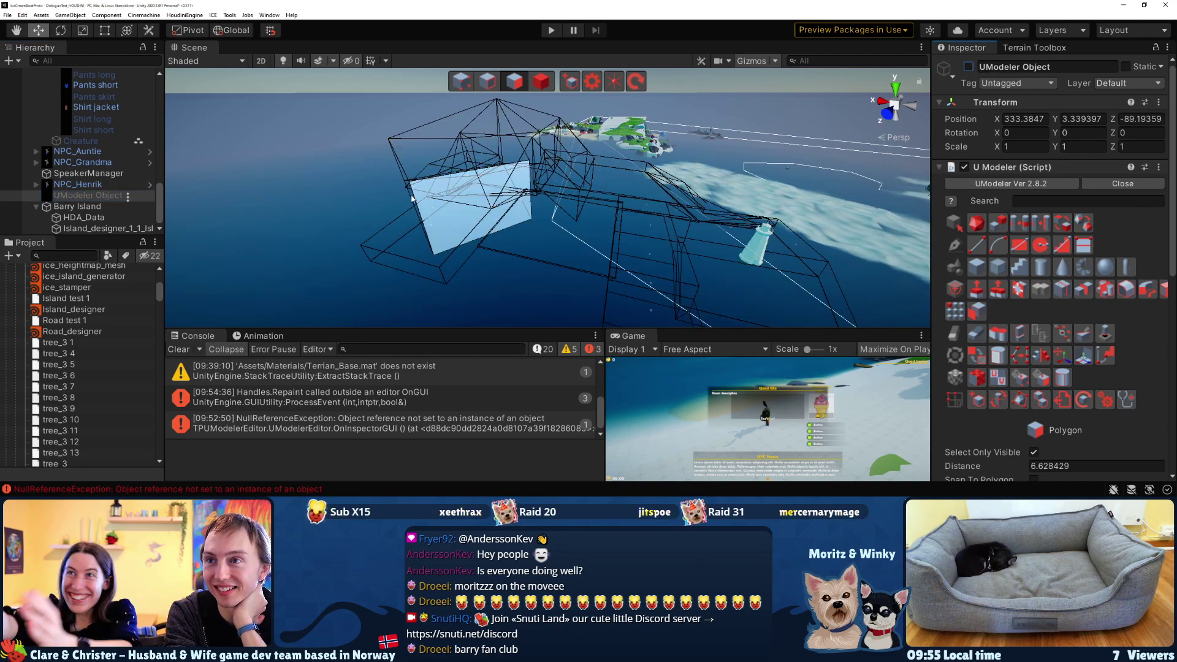
Clear the console messages and recook the Barry Island Houdini asset
left_click(77, 206)
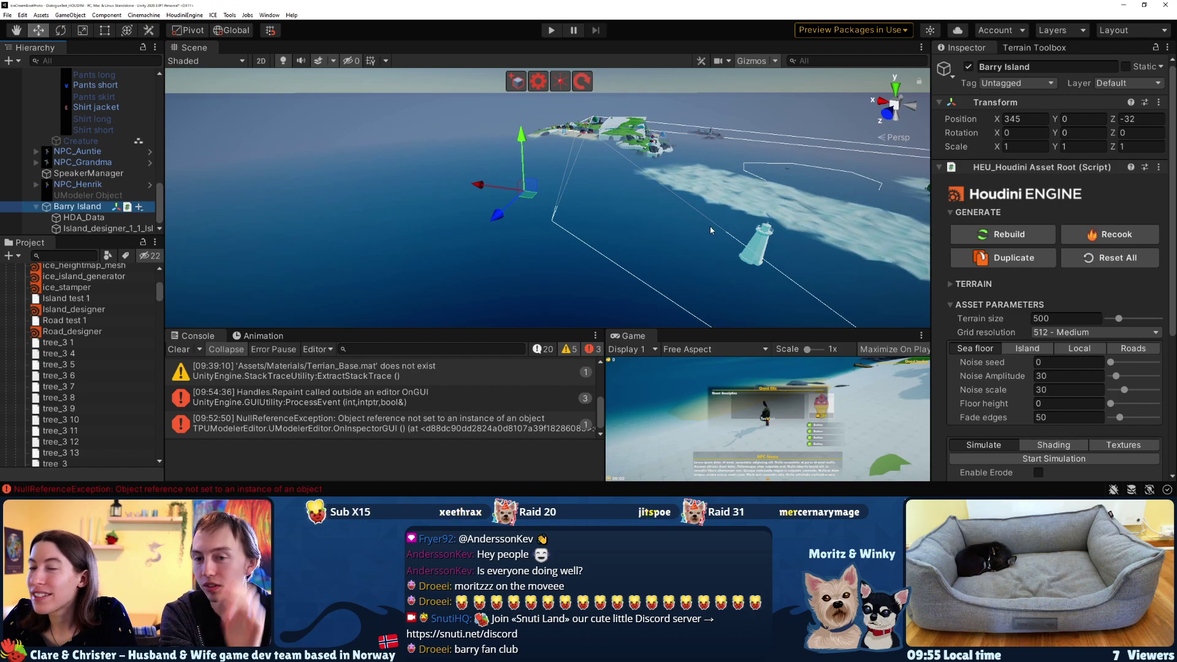
left_click_drag(646, 168, 644, 139, "alt")
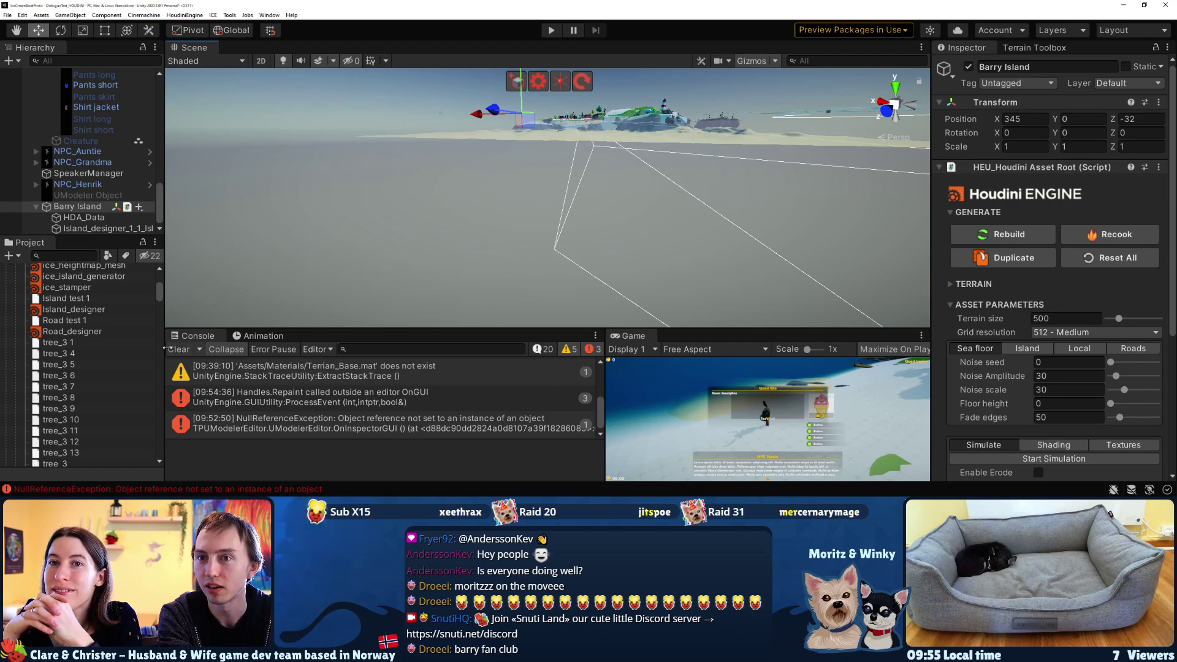
left_click(179, 349)
left_click(1098, 237)
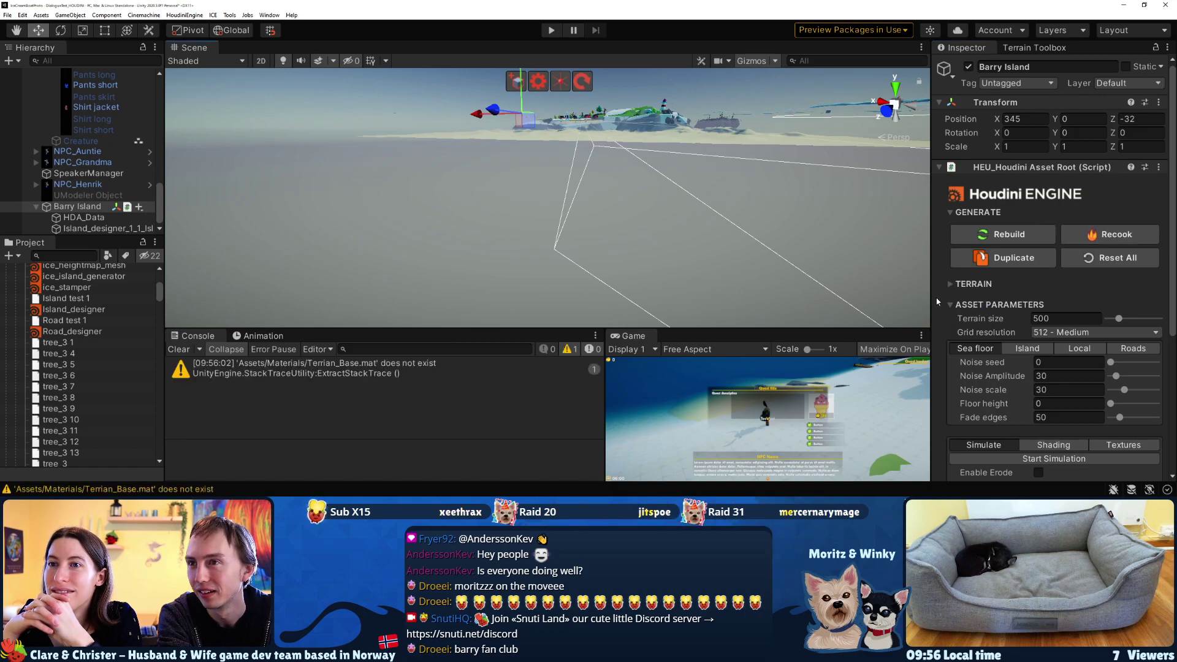
Assign the Terrain material to Barry Island's shading parameters, finding it with the search term "terrain"
scroll(1064, 323, "down", 4)
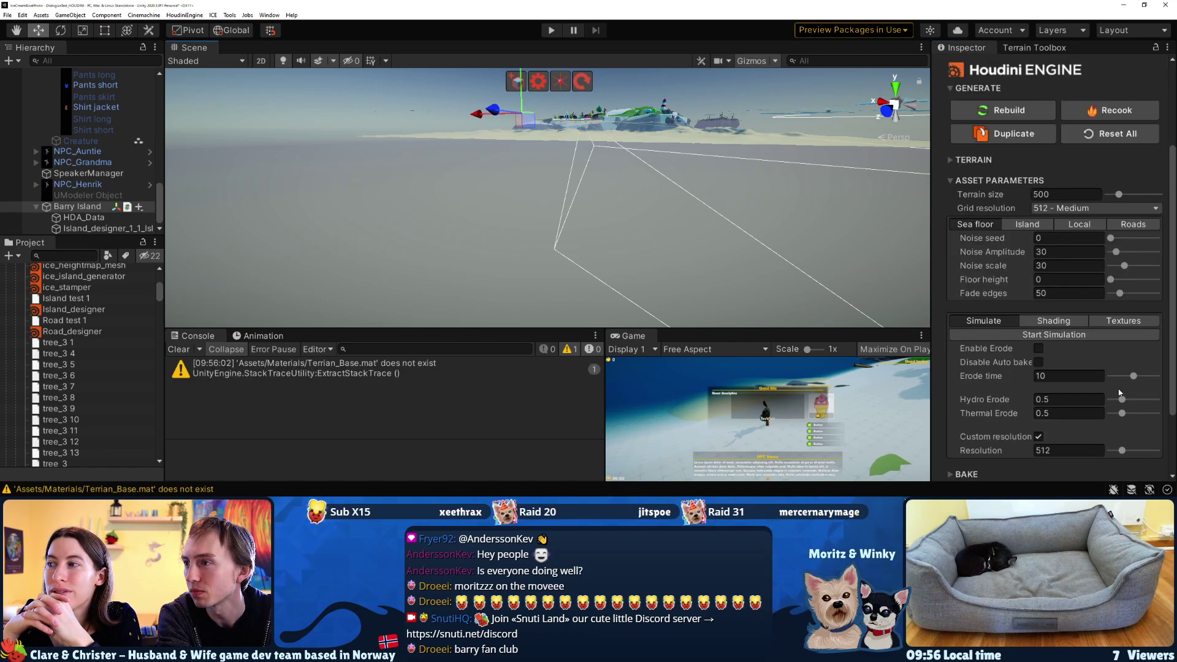
left_click(1064, 323)
left_click(1150, 365)
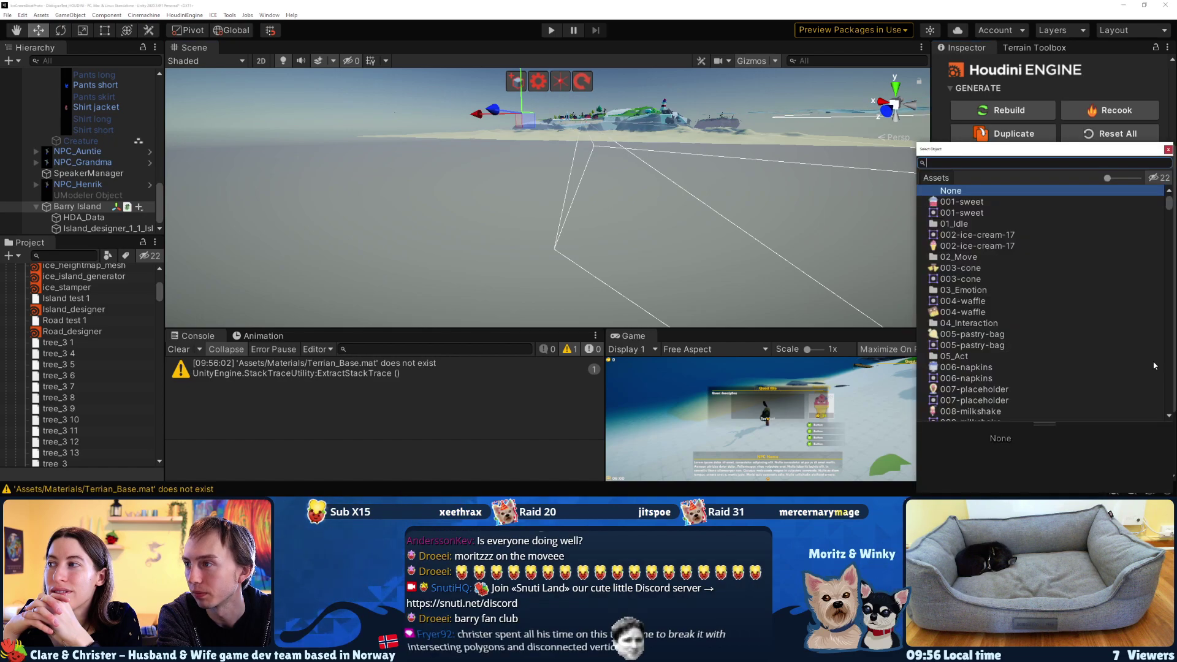
type("t")
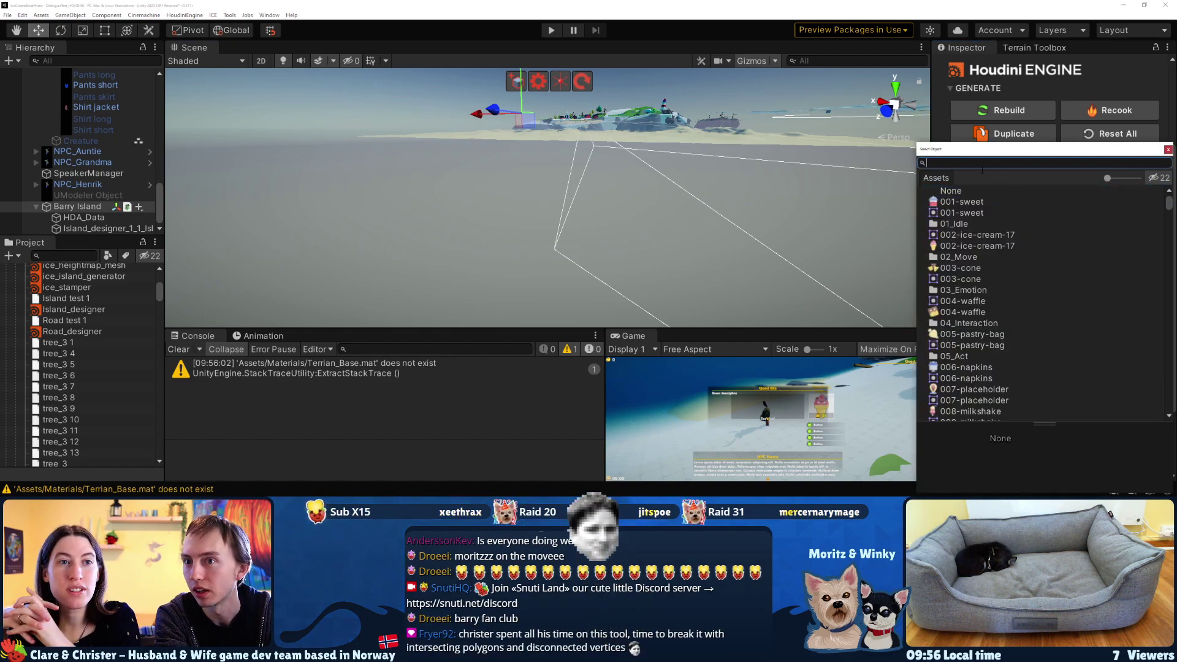
type("er")
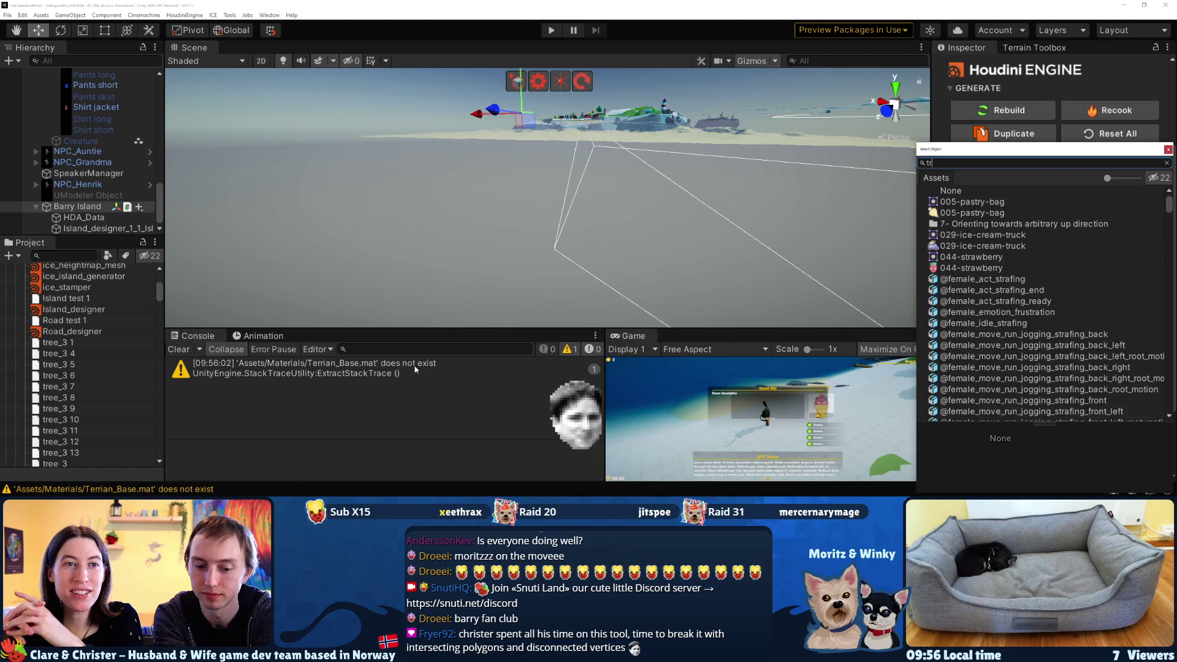
type("rain")
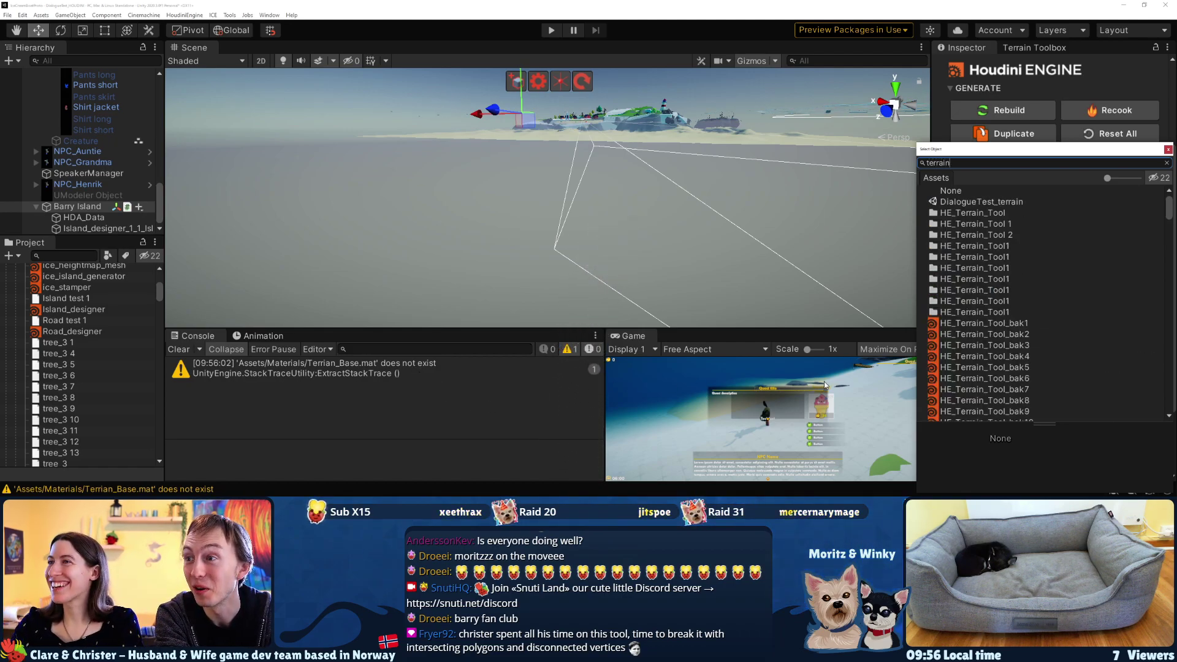
scroll(955, 366, "down", 20)
scroll(955, 368, "down", 15)
scroll(965, 342, "up", 4)
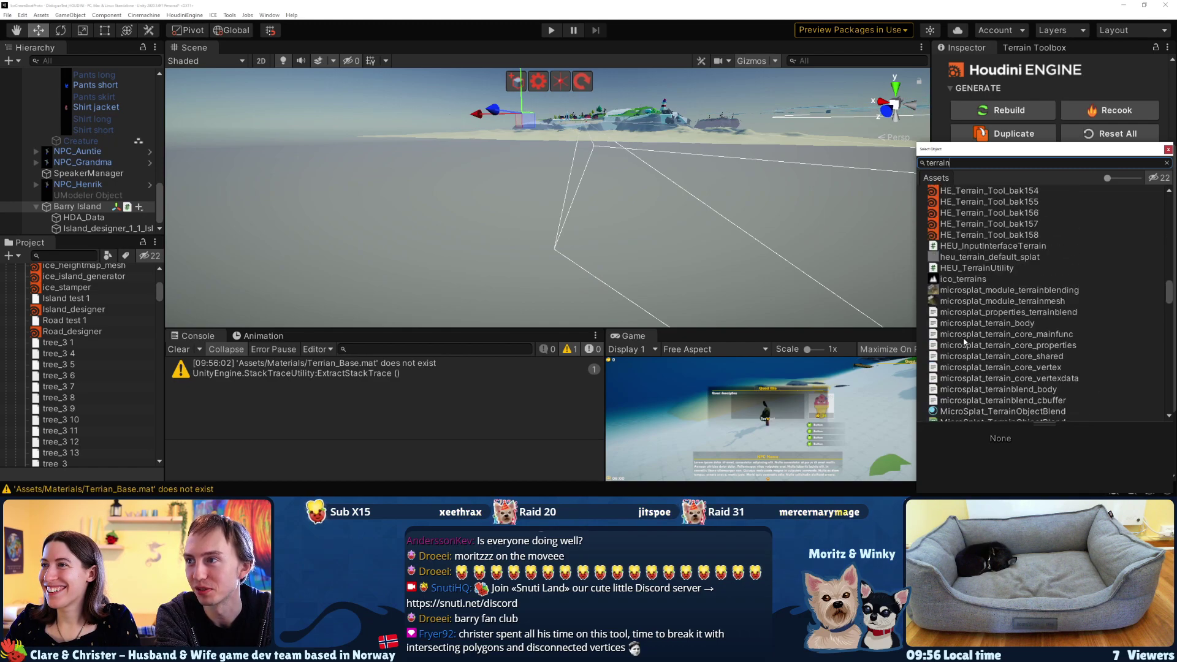
scroll(959, 327, "down", 10)
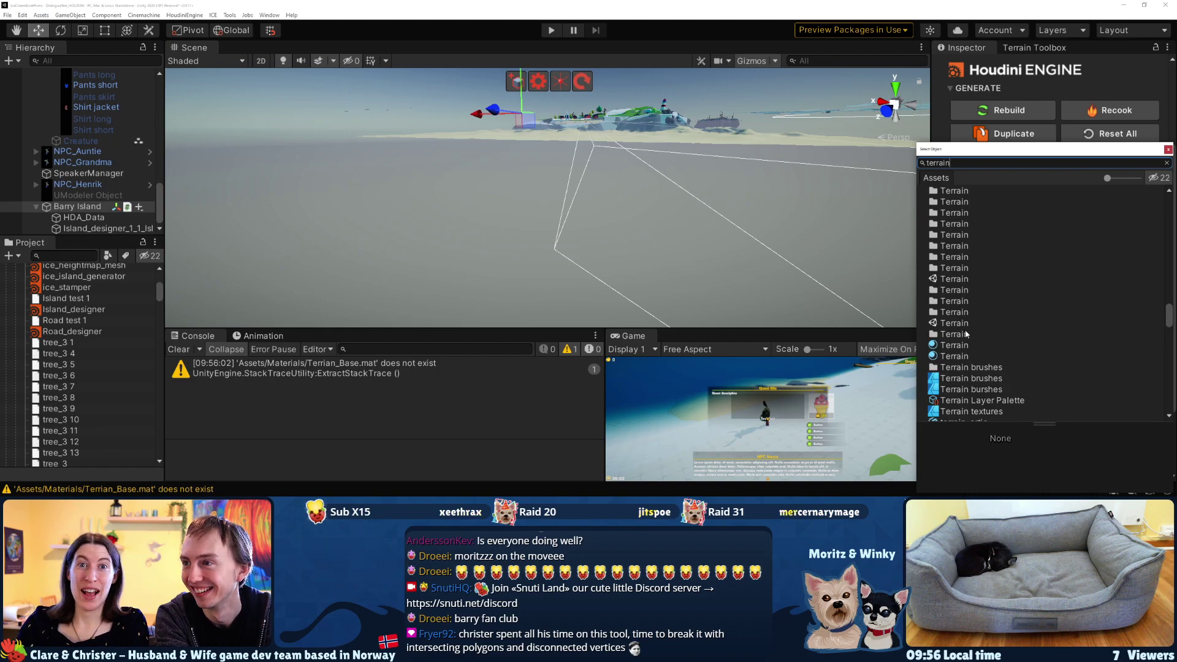
double_click(961, 347)
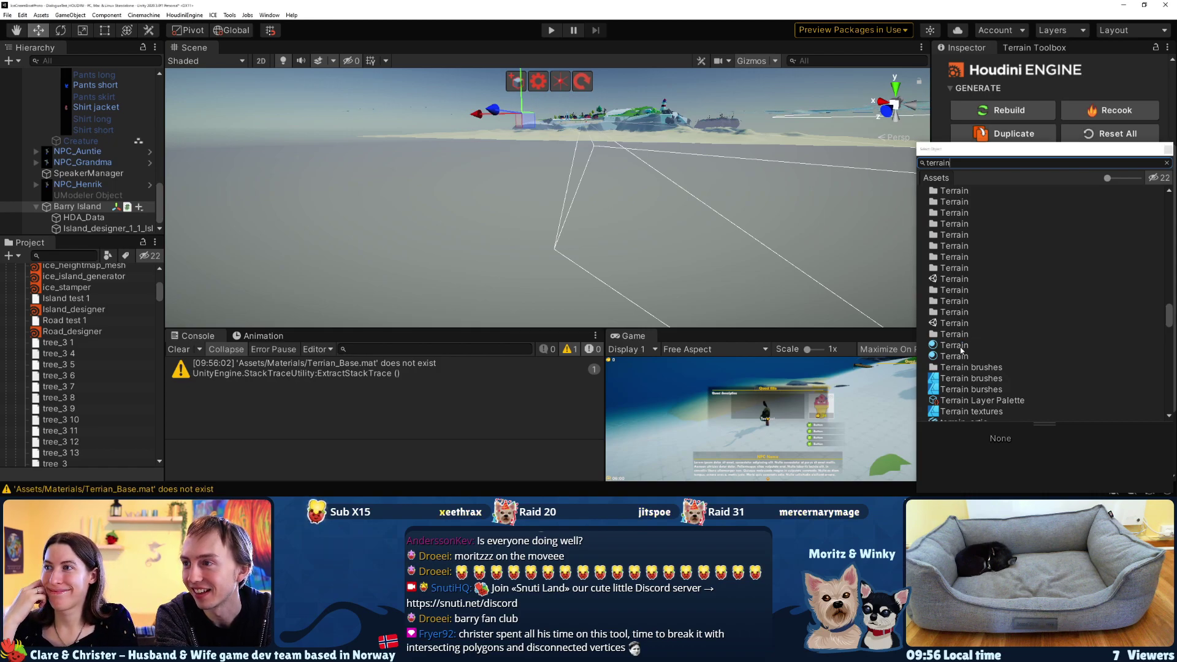
left_click_drag(908, 311, 859, 255, "alt")
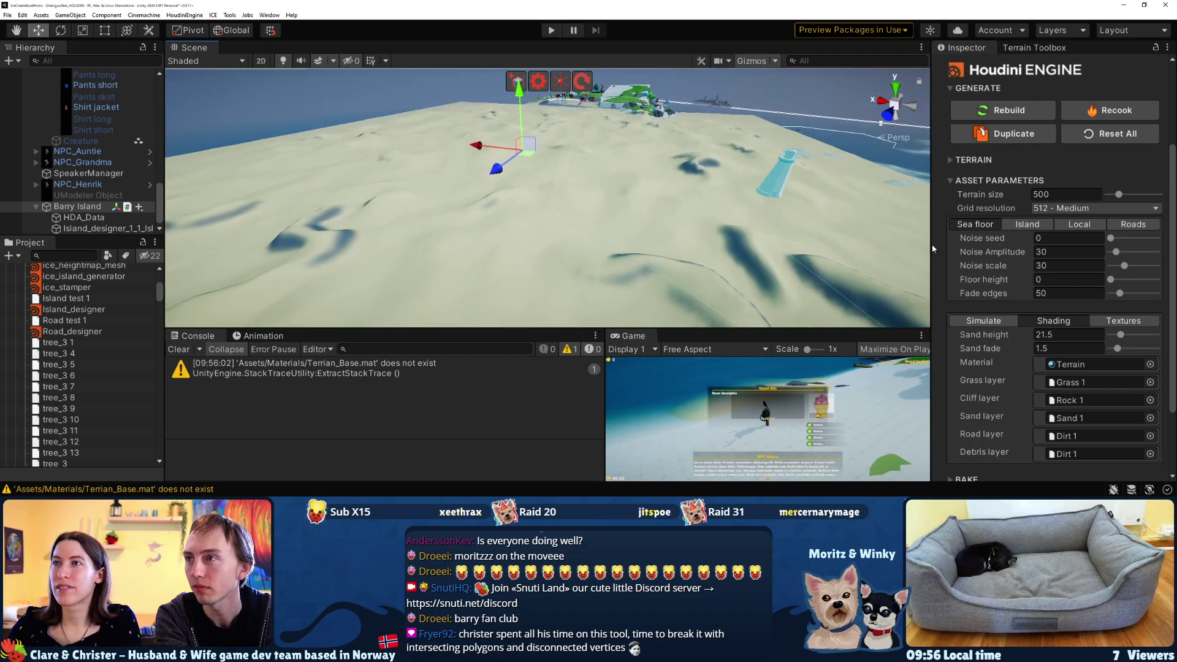
Set Barry Island's Y position to -20
scroll(1039, 249, "up", 5)
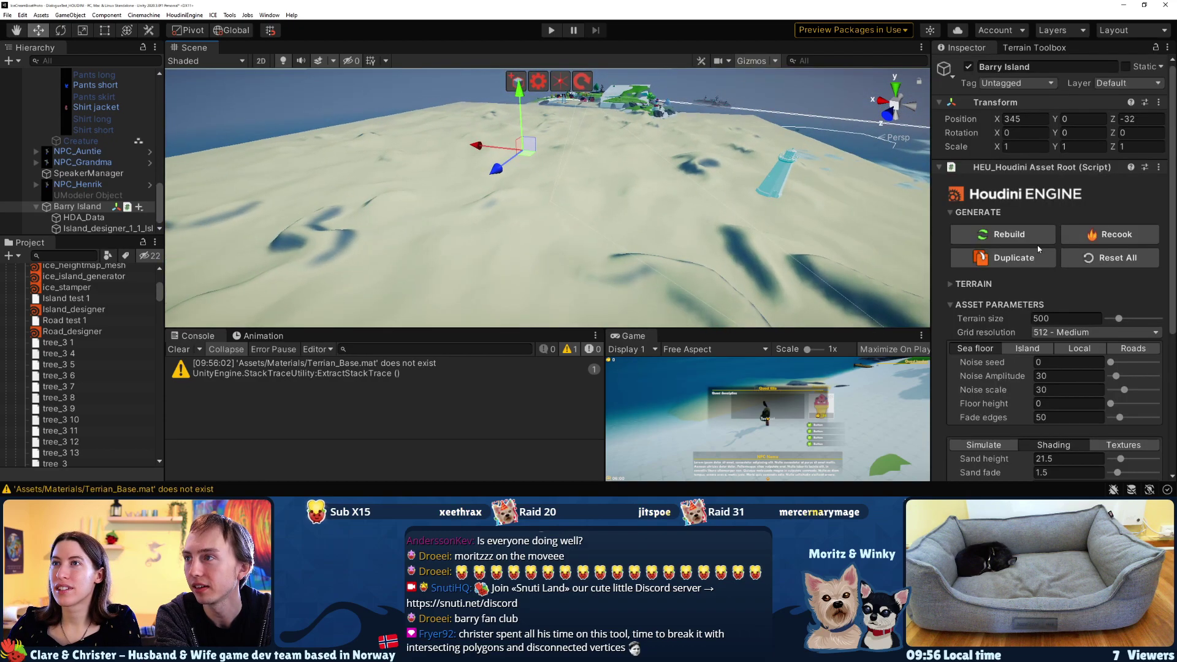
left_click(1083, 123)
type("-20")
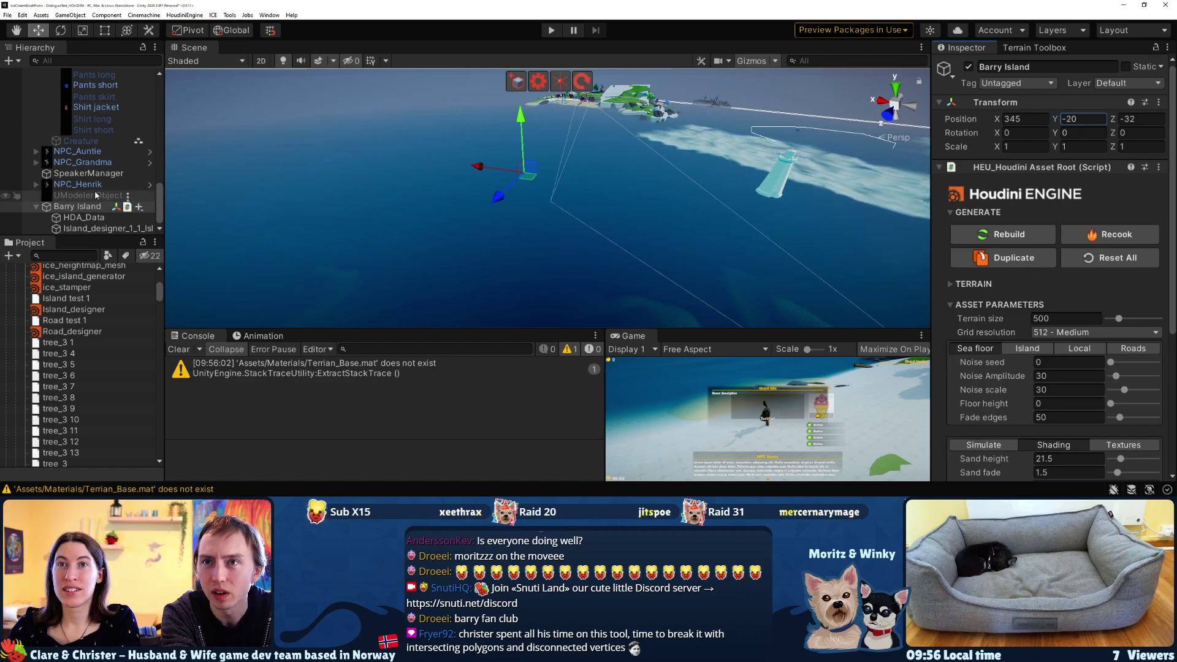
Check the transform of Island_designer_1_0 for comparison and reselect Barry Island
scroll(95, 197, "up", 15)
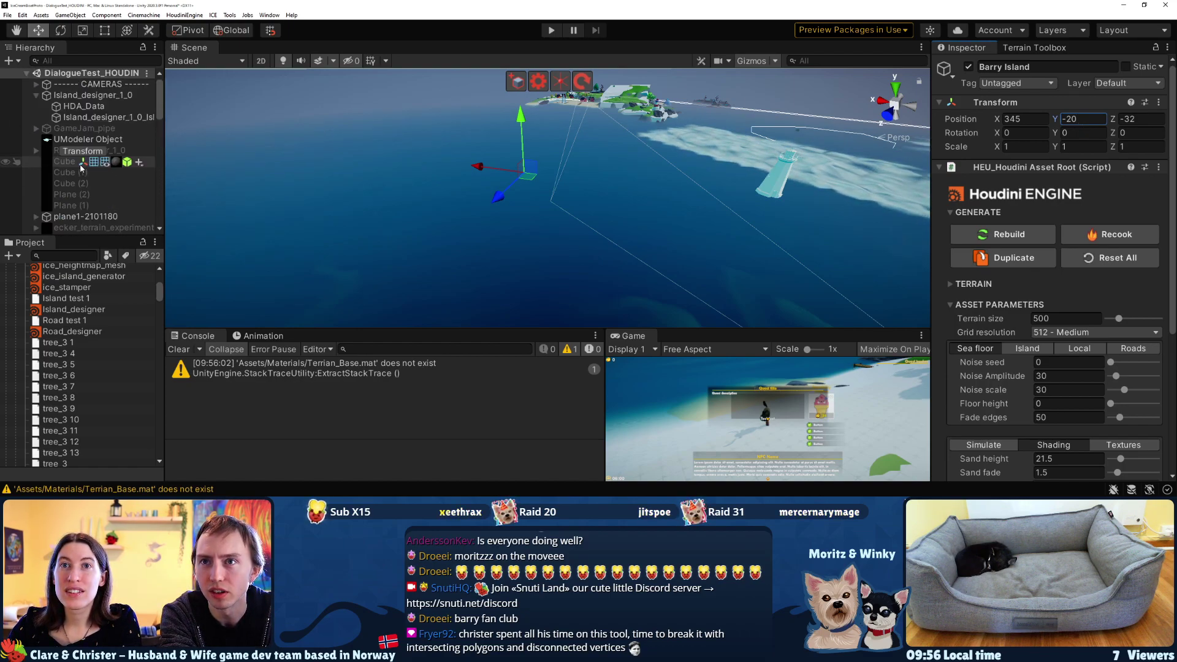
left_click(92, 95)
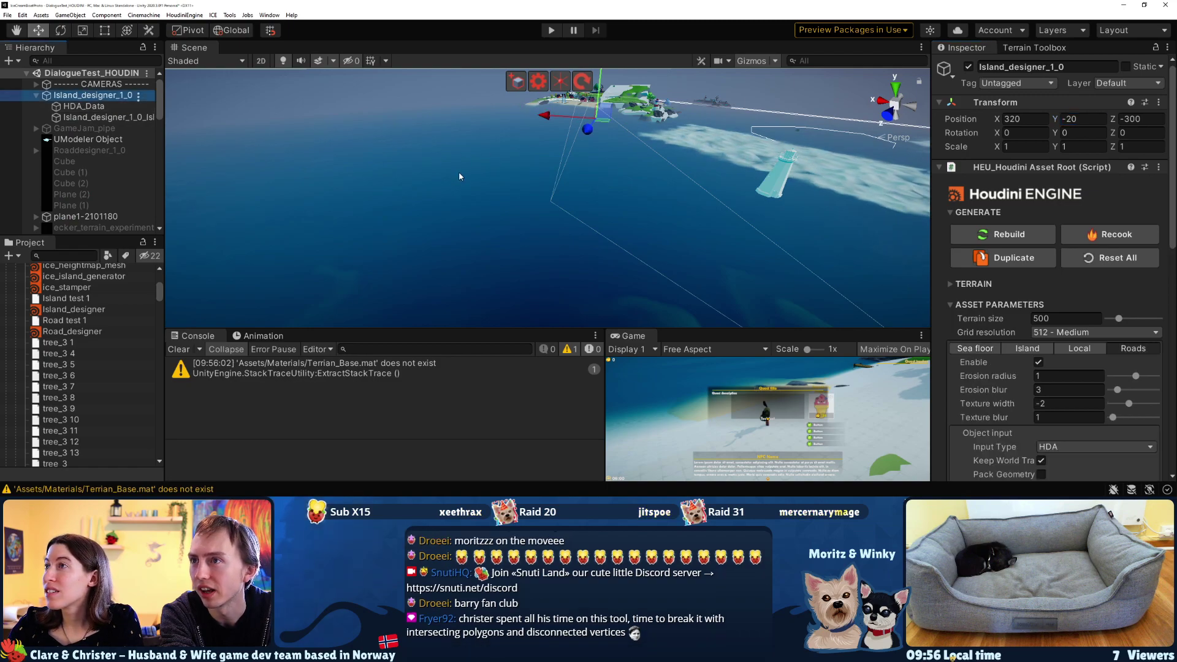
scroll(62, 184, "down", 6)
scroll(62, 187, "down", 10)
left_click(78, 207)
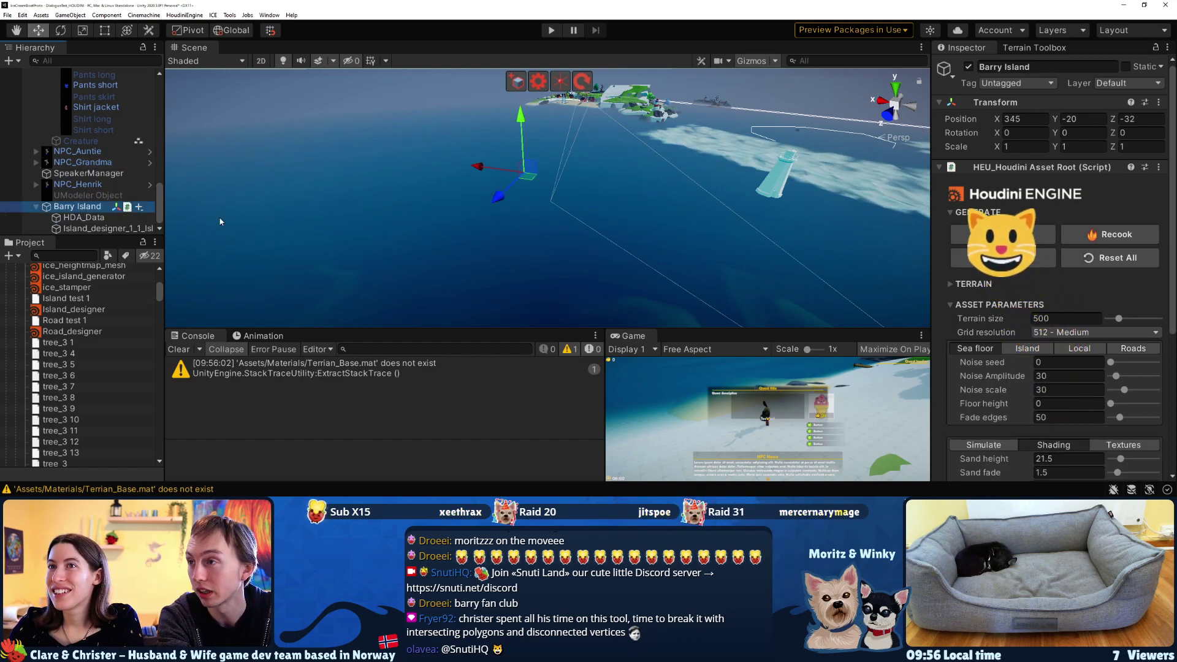
Examine Barry Island's Local, Roads and Sea floor parameters, along with its Simulate, Shading and Textures settings
right_click_drag(552, 237, 539, 270)
scroll(988, 300, "down", 5)
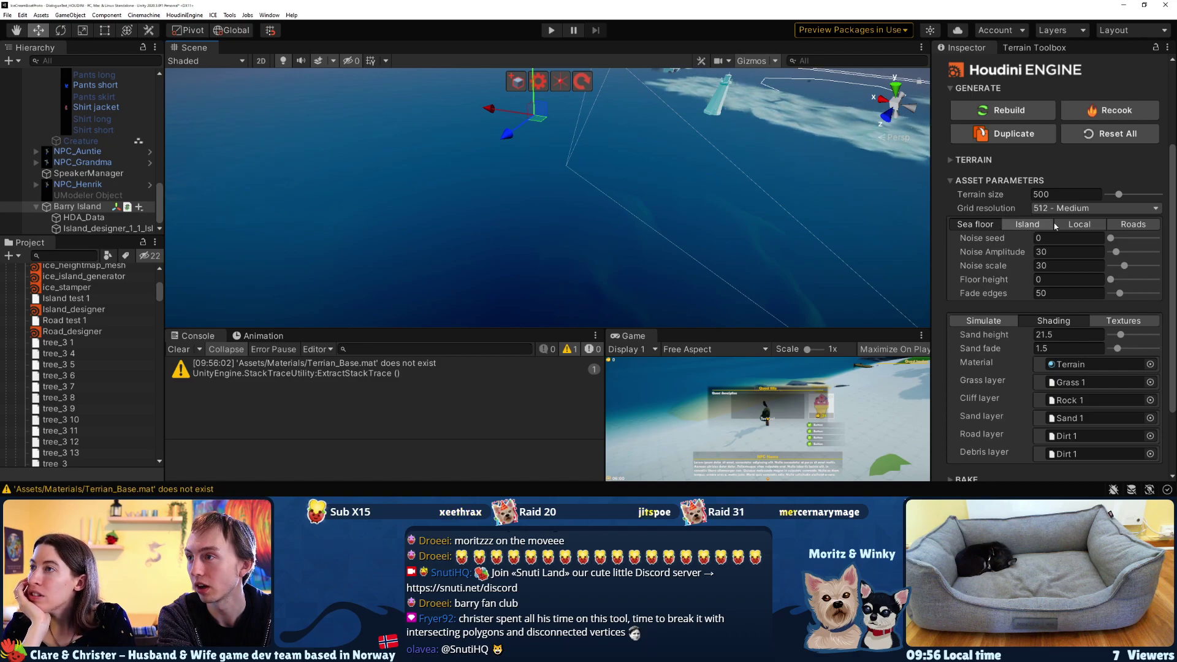
left_click(1081, 224)
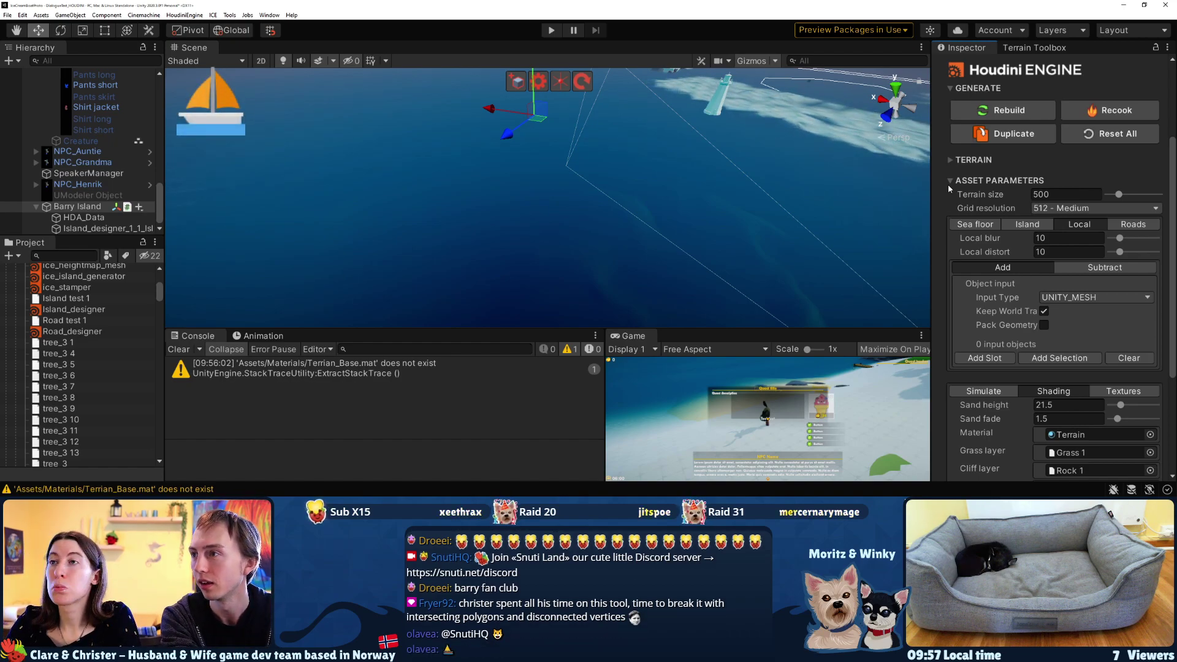
left_click(1132, 224)
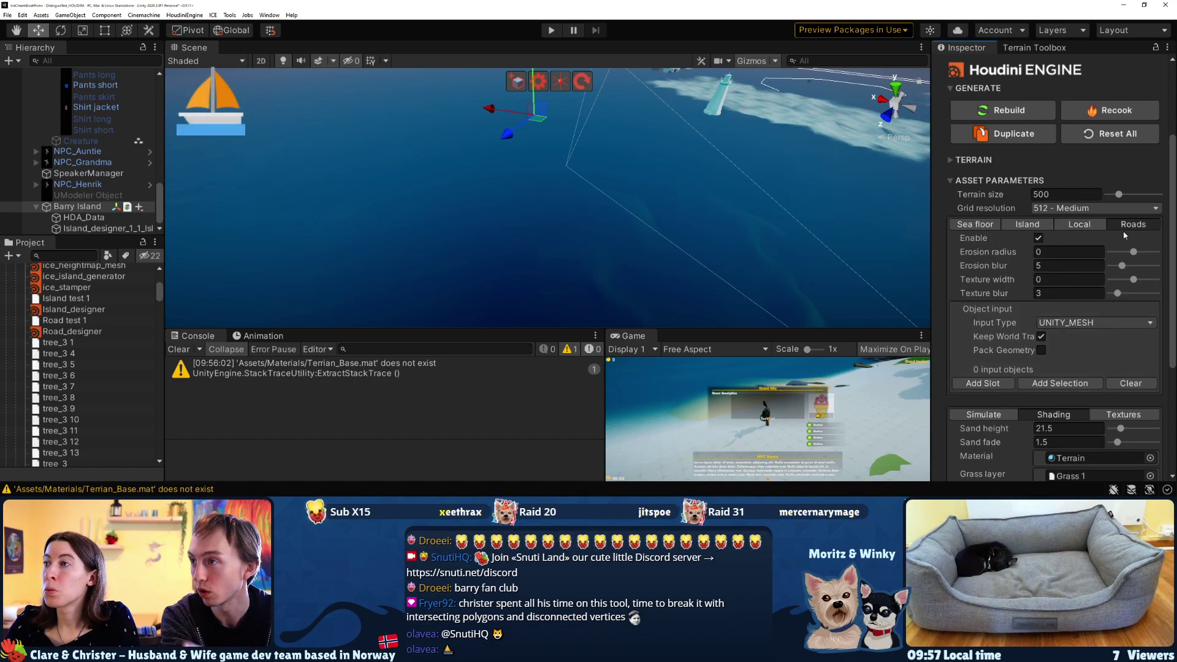
left_click(977, 225)
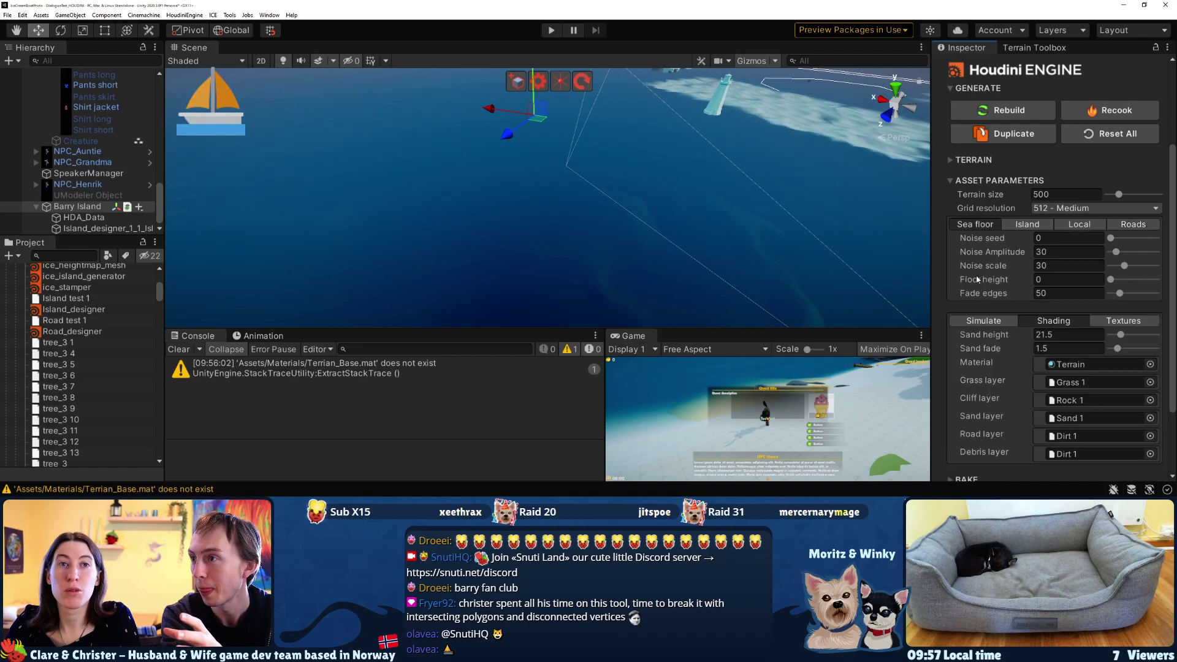
left_click(985, 322)
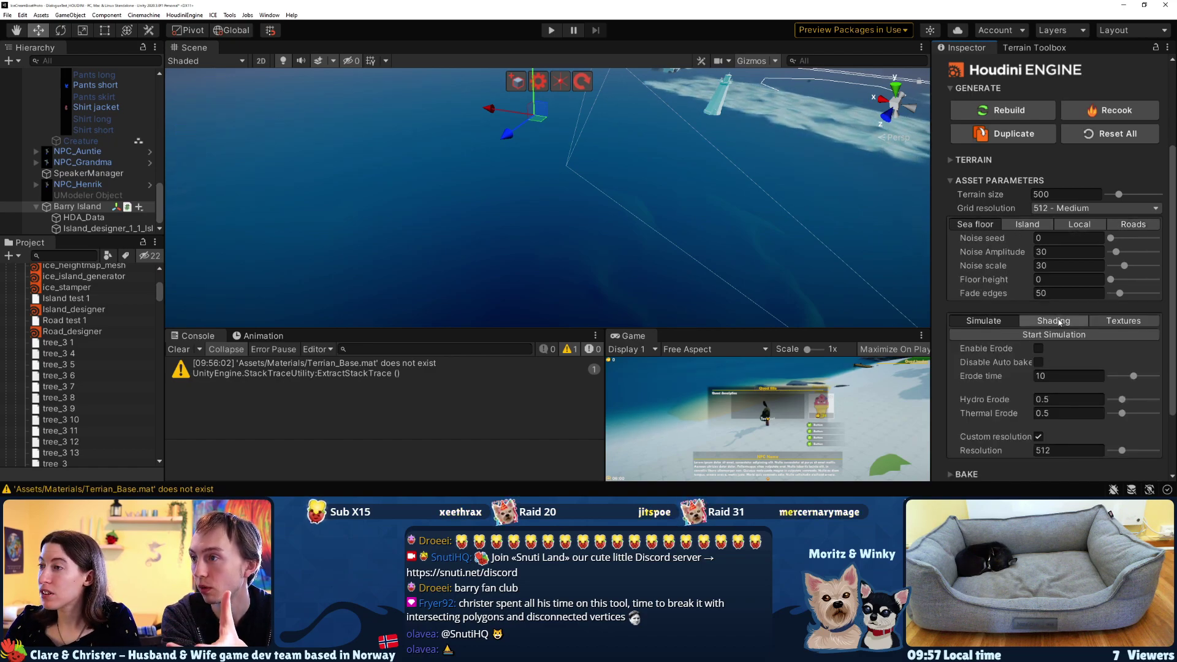
left_click(1040, 322)
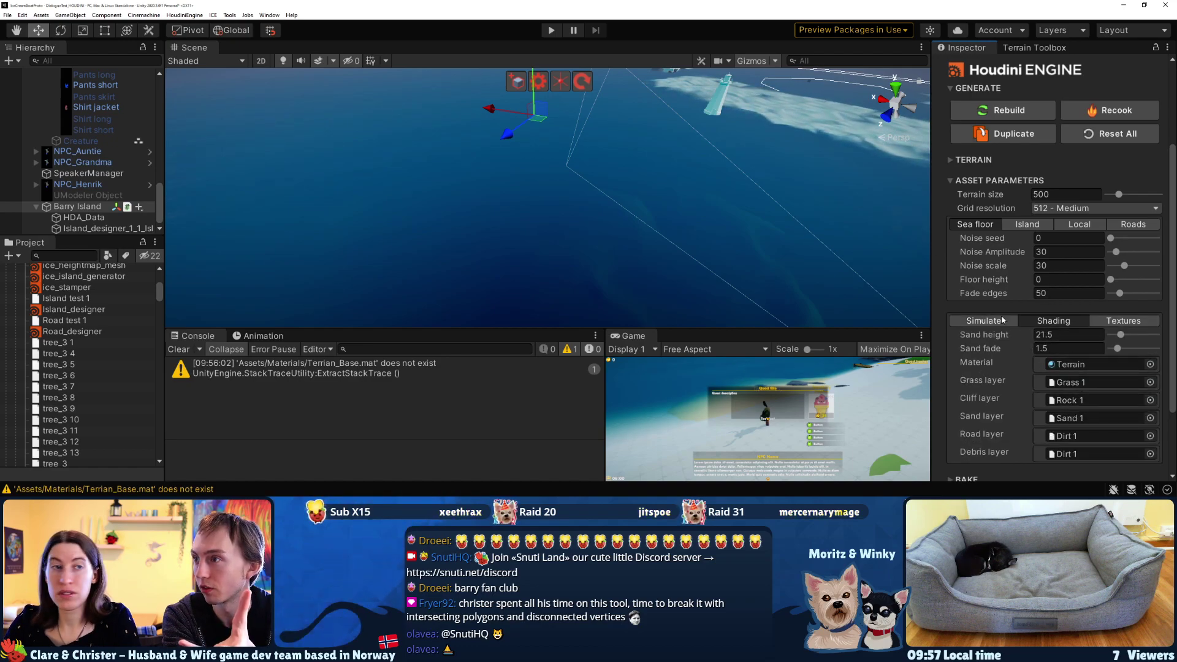
left_click(1103, 323)
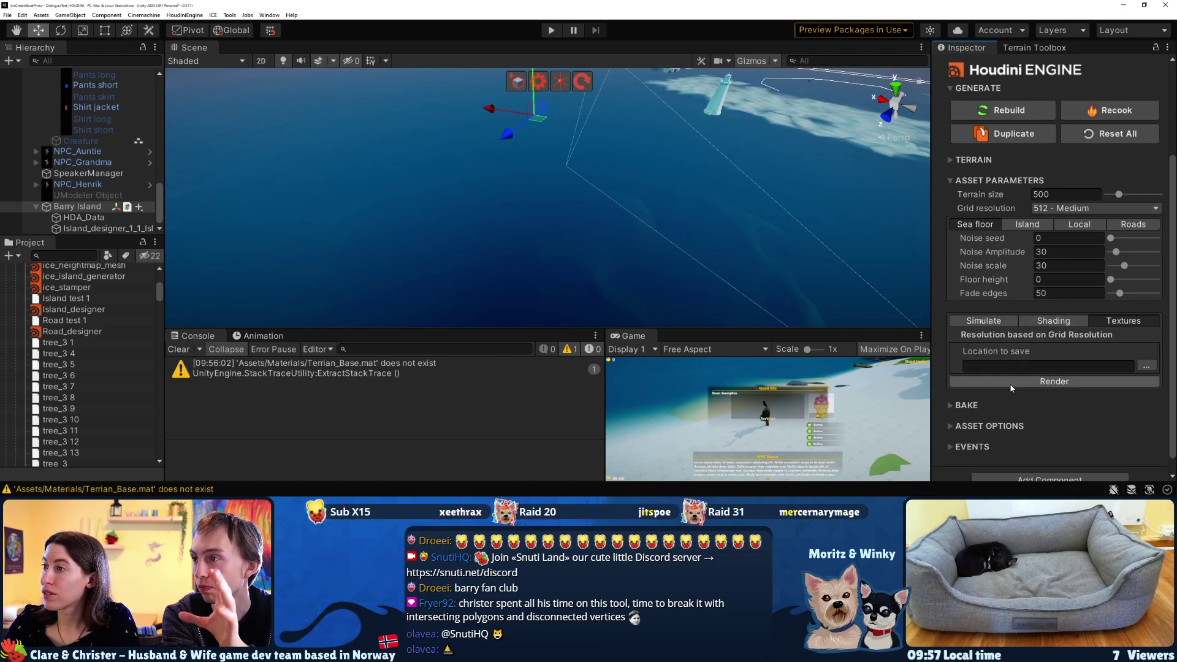
left_click(989, 324)
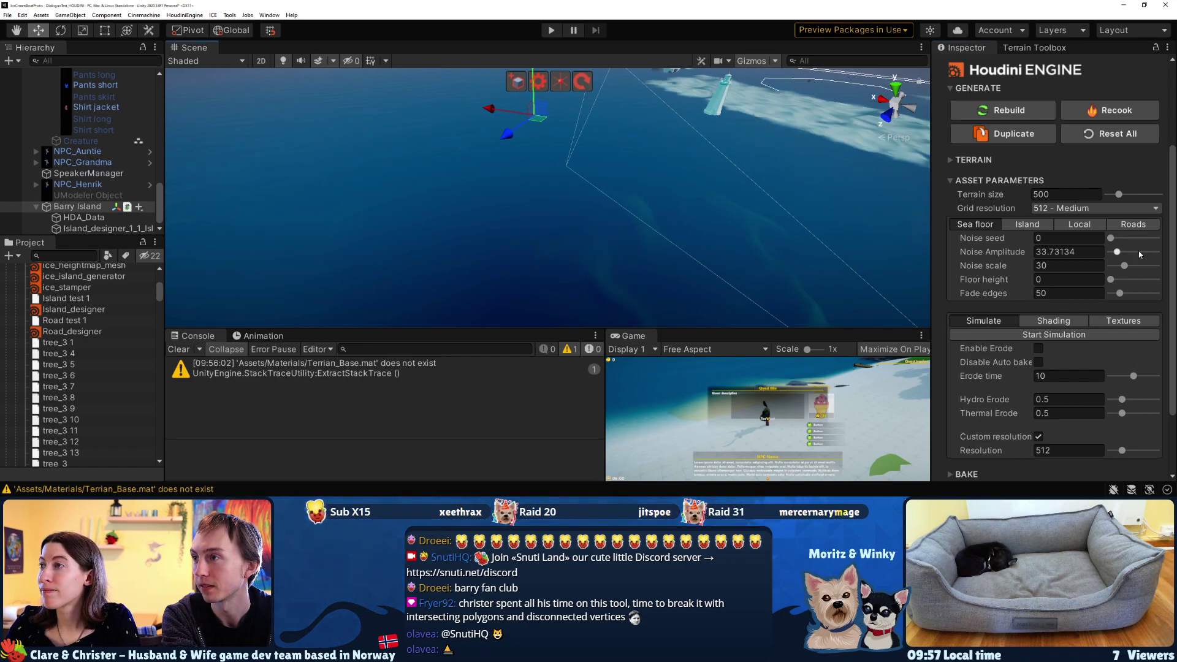
Raise Barry Island's sea floor Noise Amplitude to about 152
left_click_drag(1139, 251, 1139, 253)
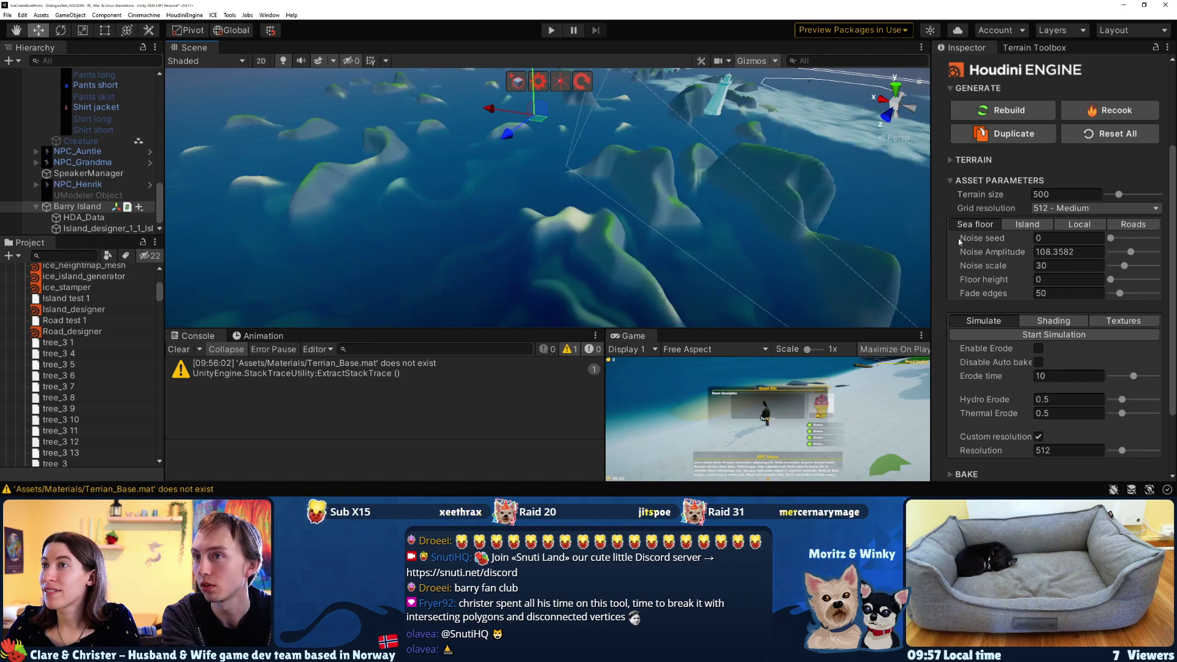
right_click_drag(674, 203, 711, 227)
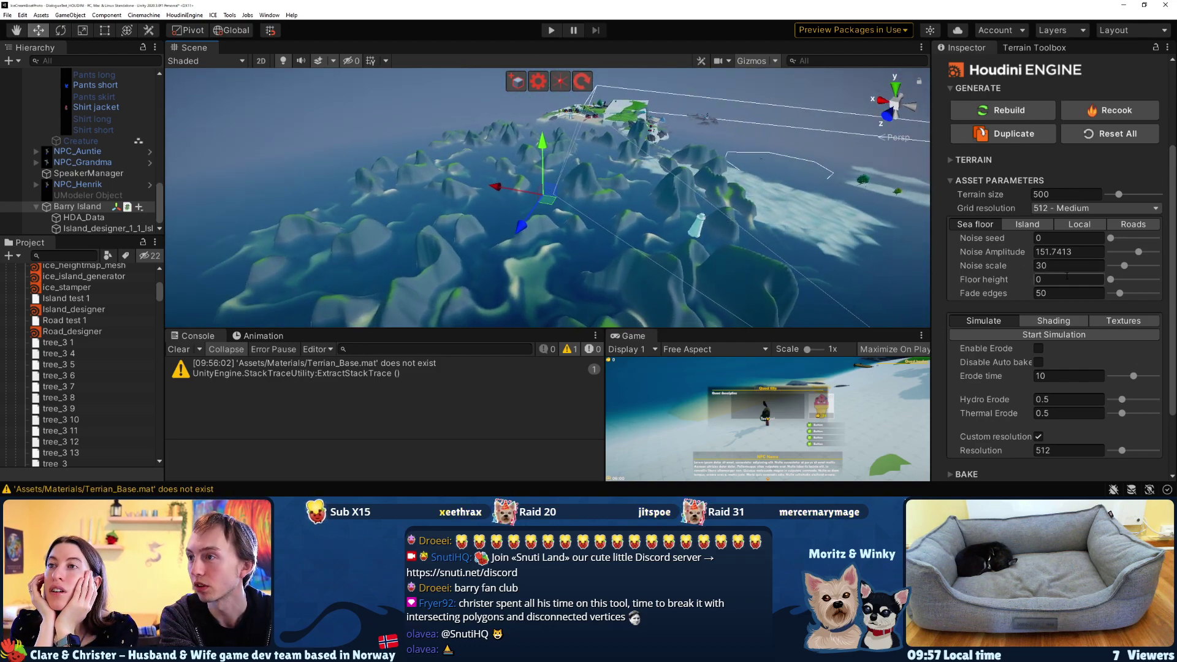
Try a Fade edges value of 200 for Barry Island's sea floor, and settle on 100
right_click_drag(801, 226, 712, 159)
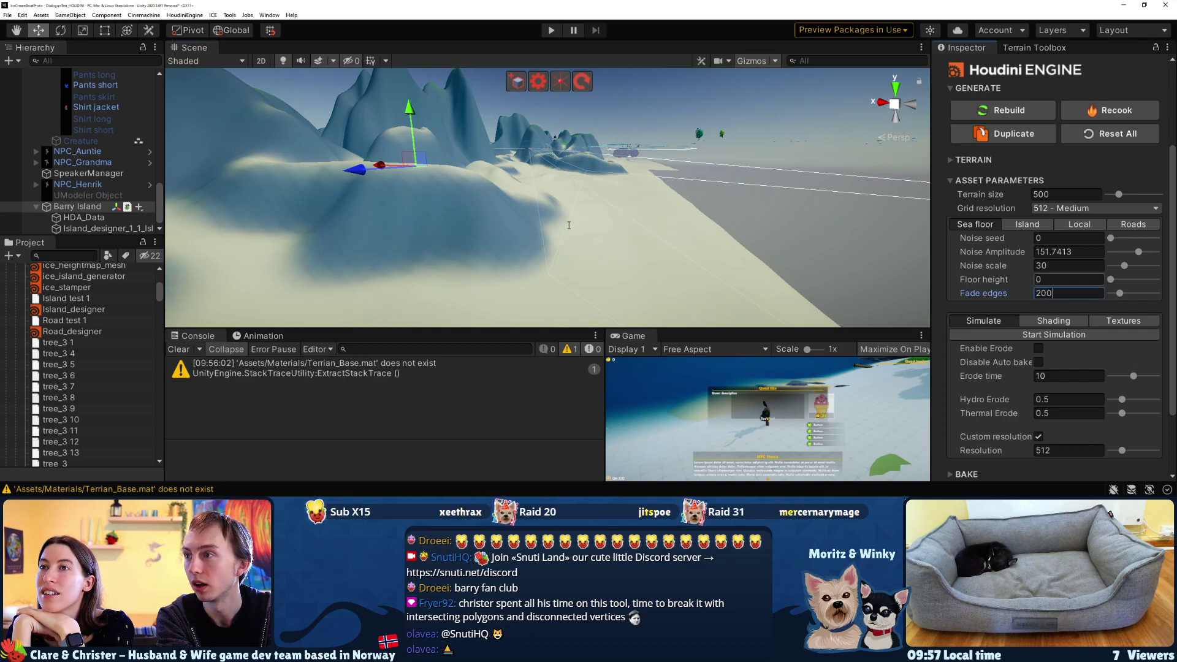
right_click_drag(619, 189, 627, 207)
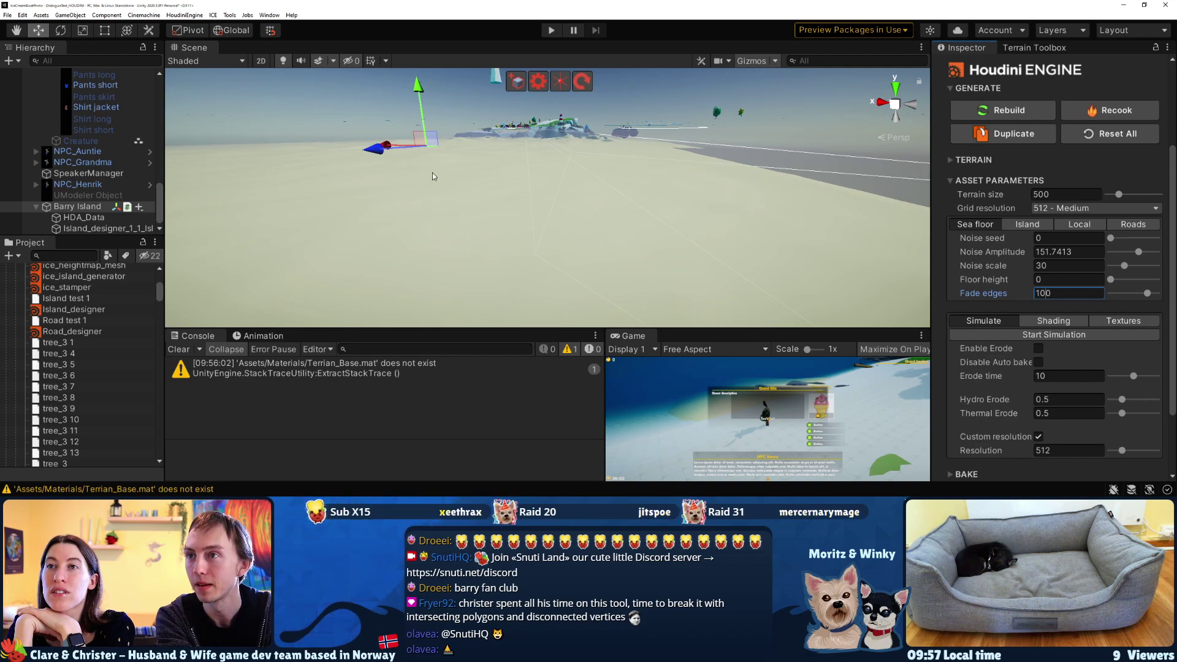
key("Return")
right_click_drag(472, 176, 507, 294)
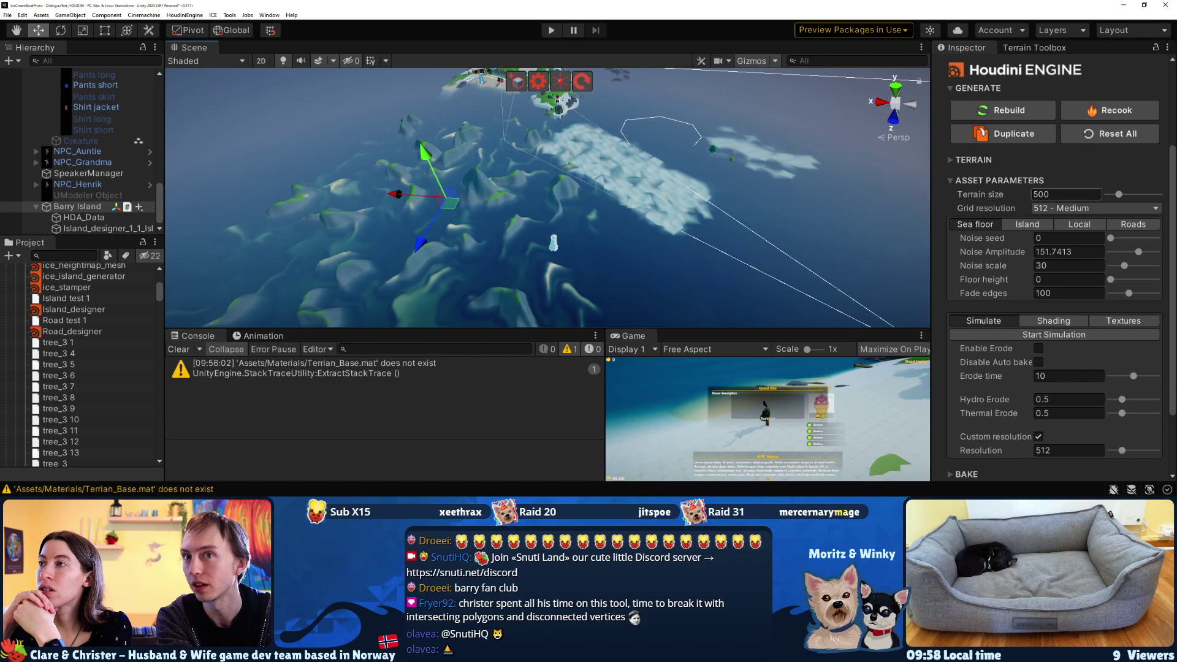
Check the Grid resolution options, keep 512 - Medium, and open Barry Island's Terrain size for editing
left_click(1095, 210)
left_click(1071, 230)
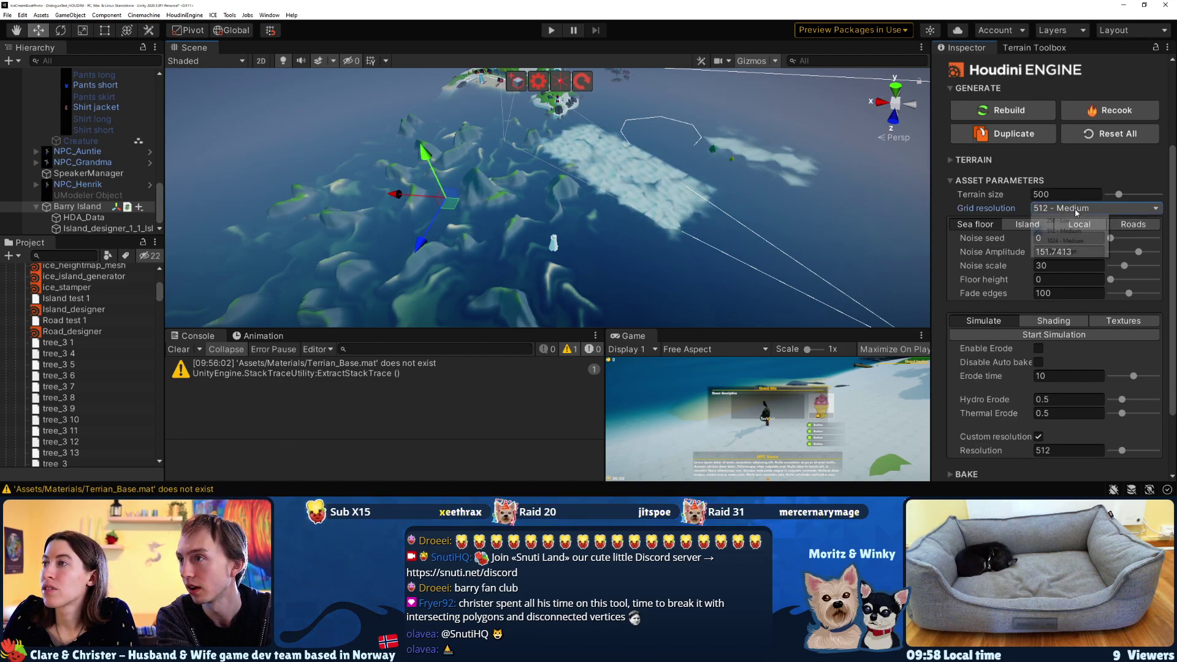
left_click(1096, 209)
left_click(1041, 194)
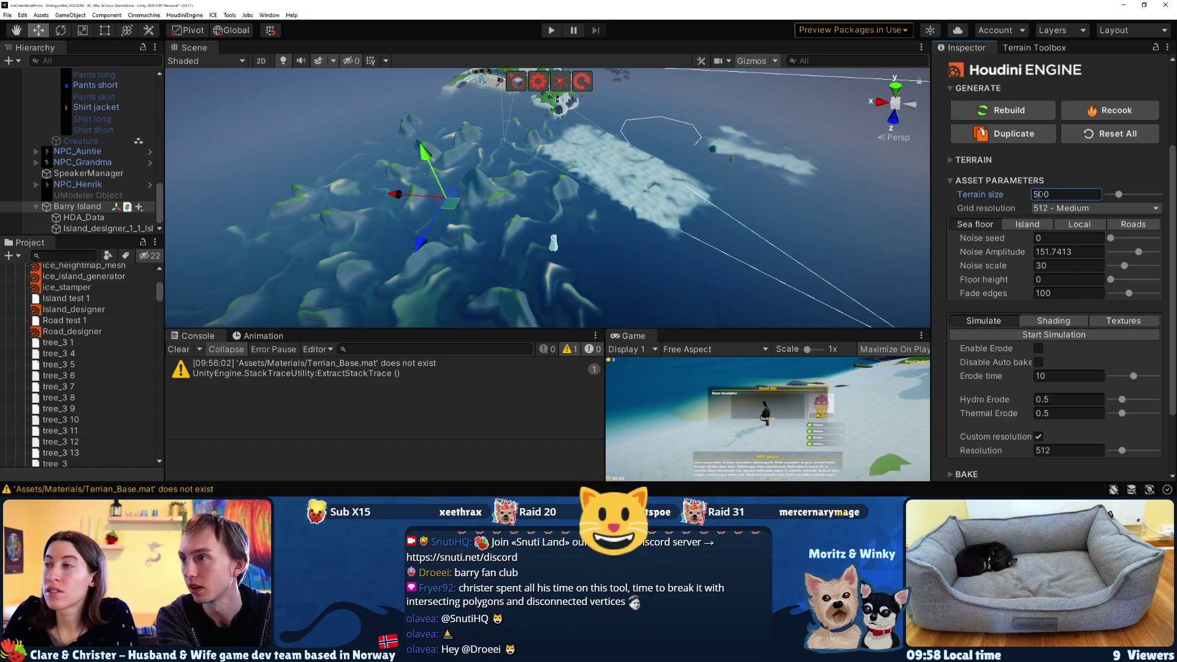
Select the UModeler Object and examine its wireframe position relative to the Barry Island terrain
scroll(78, 102, "up", 6)
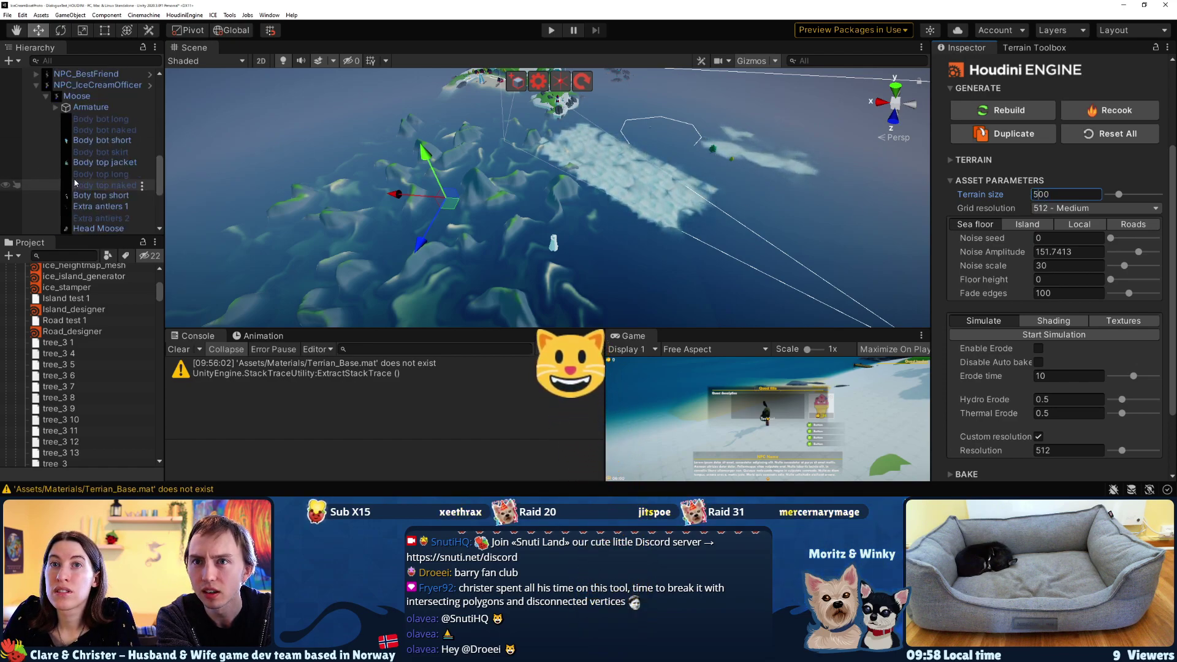
scroll(71, 111, "down", 6)
left_click(89, 195)
right_click_drag(822, 149, 773, 298)
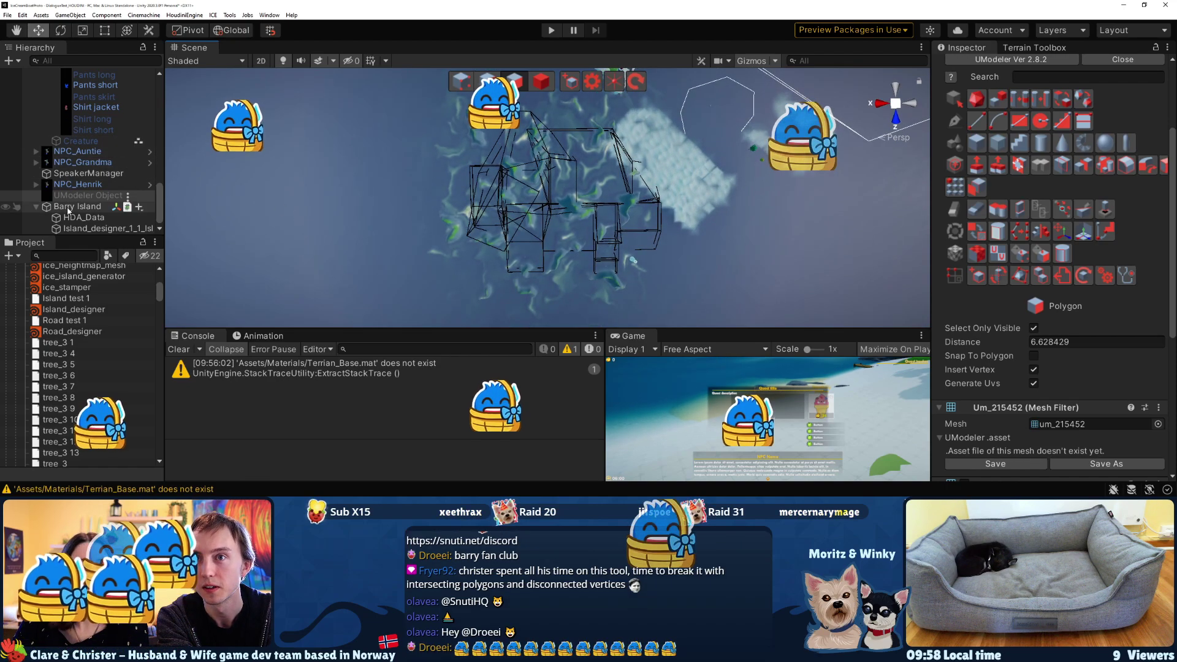
Set Barry Island's sea Floor height to 20
left_click(536, 254)
right_click_drag(705, 208, 699, 25)
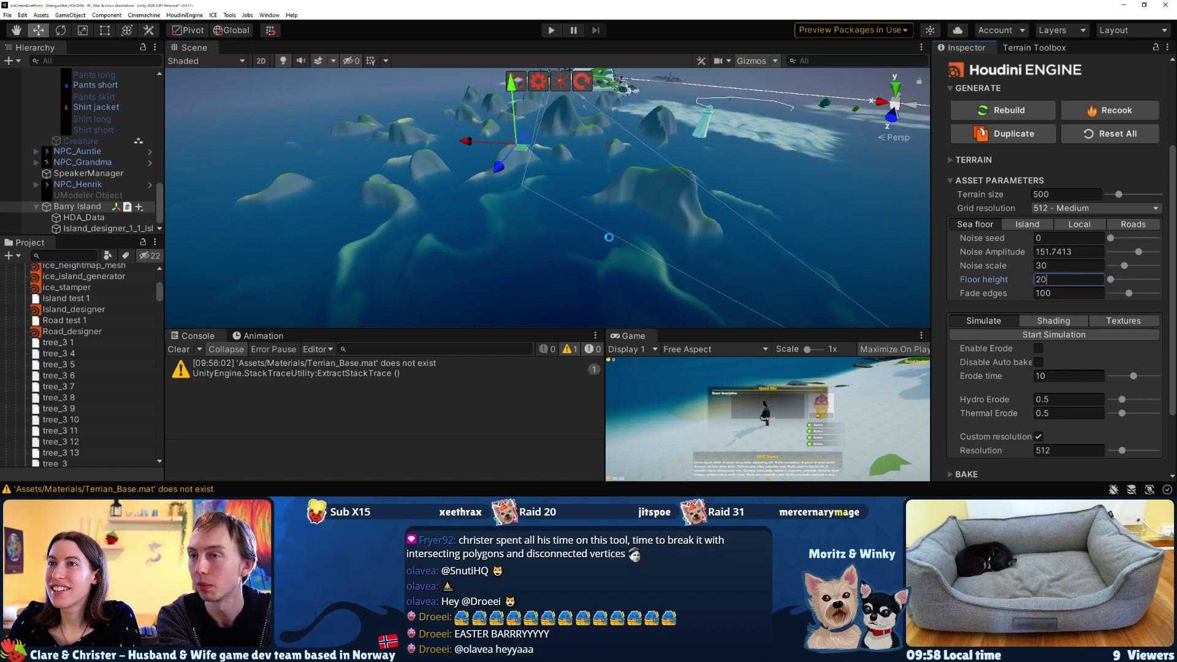
right_click_drag(597, 222, 596, 227)
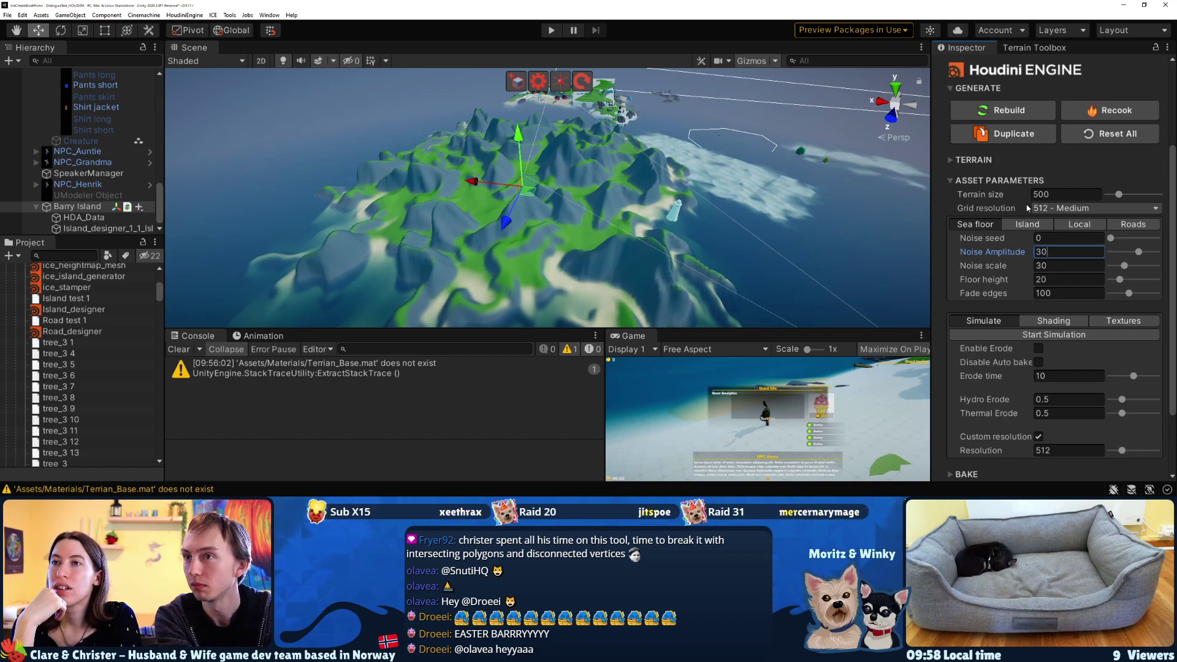
Set Barry Island's sea floor Noise Amplitude to 30 and Noise seed to 184
key("Return")
left_click_drag(640, 172, 554, 241, "alt")
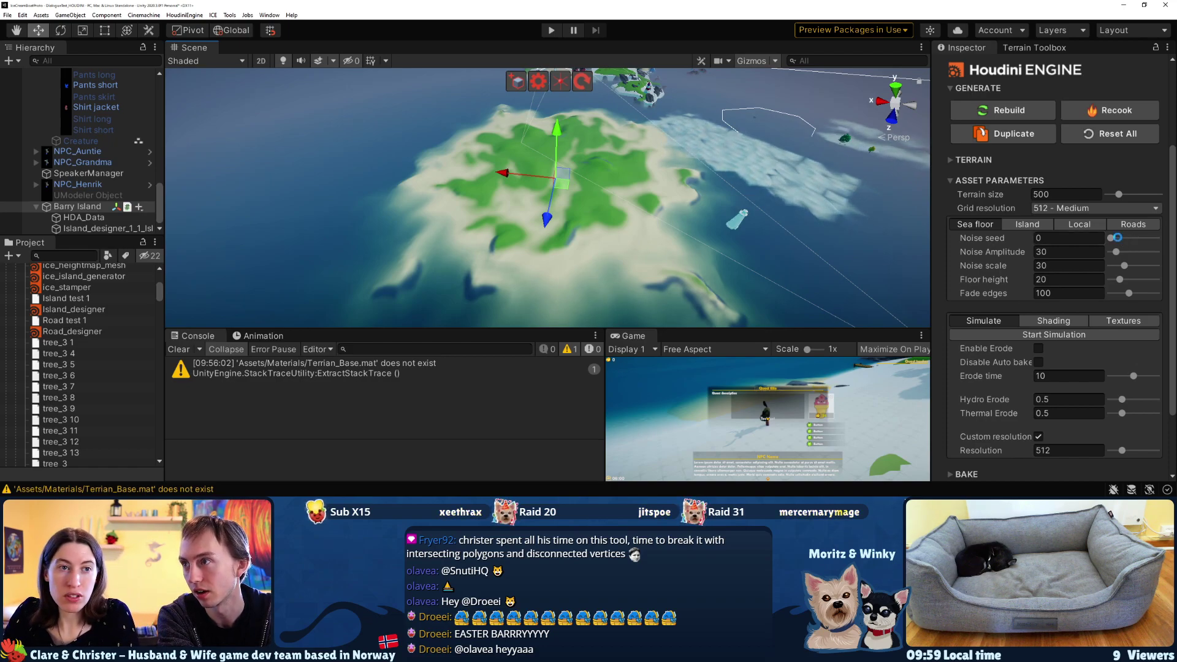
left_click_drag(1117, 237, 1127, 238)
left_click_drag(798, 163, 579, 201, "alt")
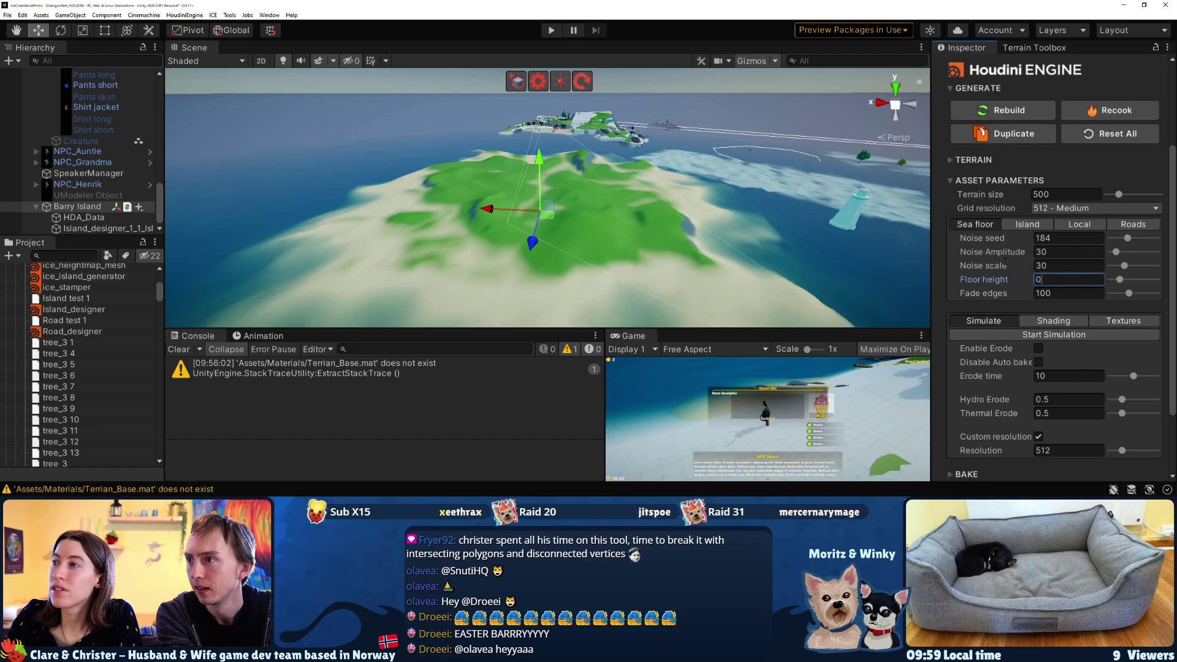
Set the sea Floor height to 0 and Fade edges to 50
key("Tab")
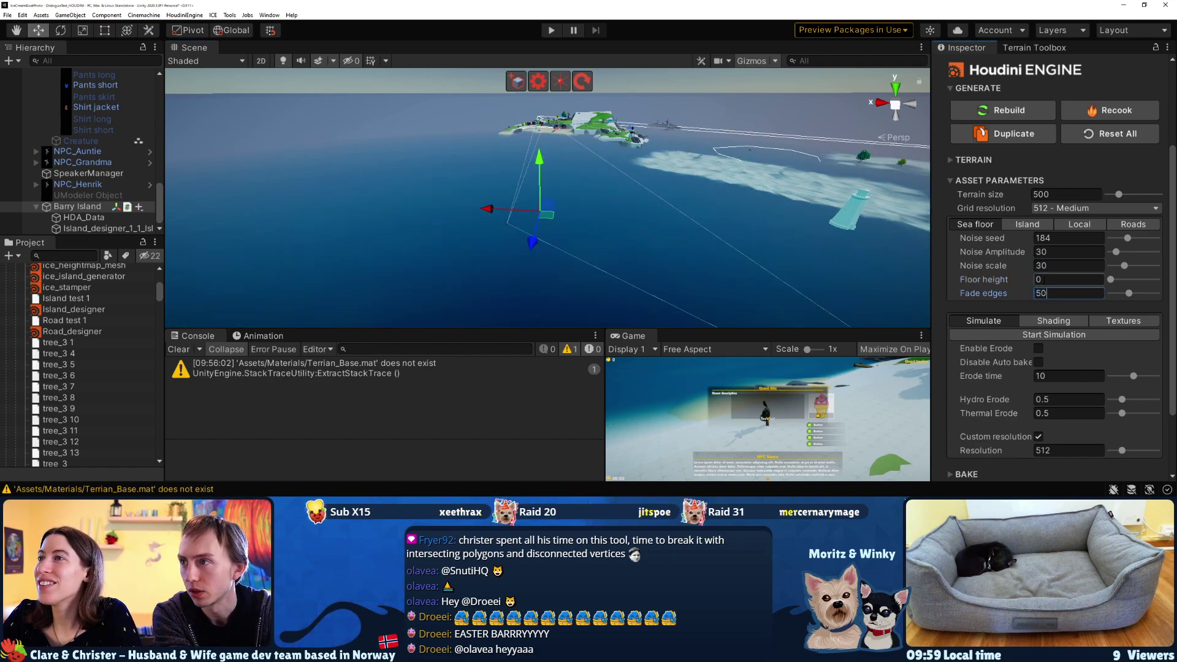
type("50")
key("Return")
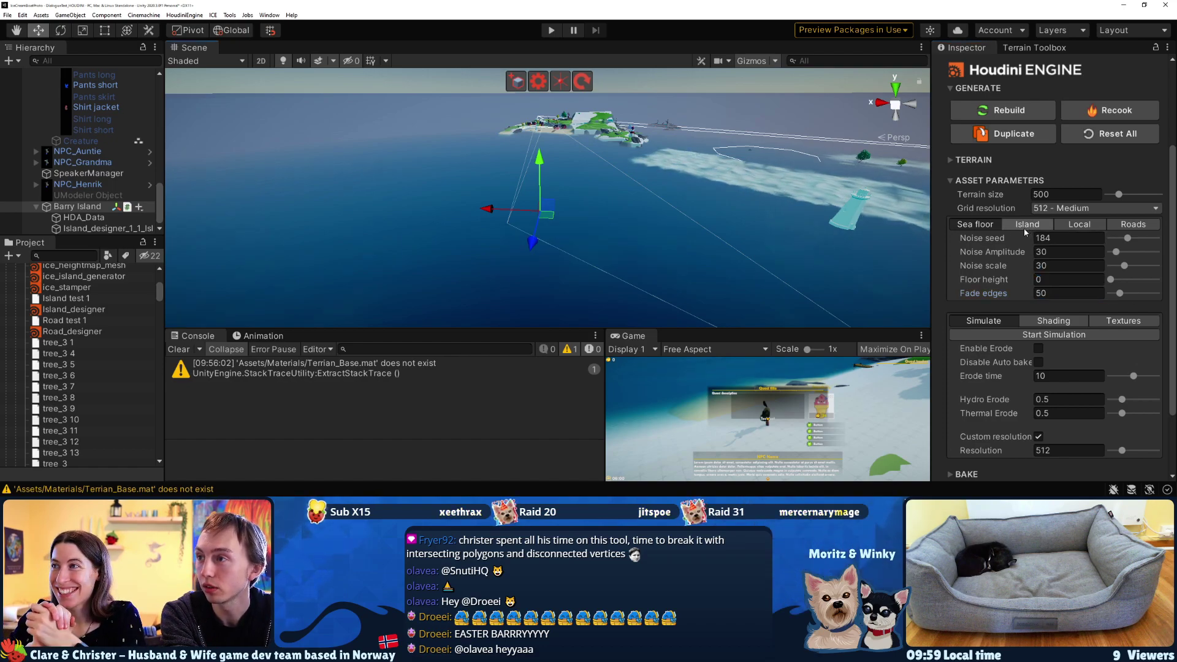
Show the Island parameters and check the available input types for the island input mesh, keeping UNITY_MESH
left_click(1024, 227)
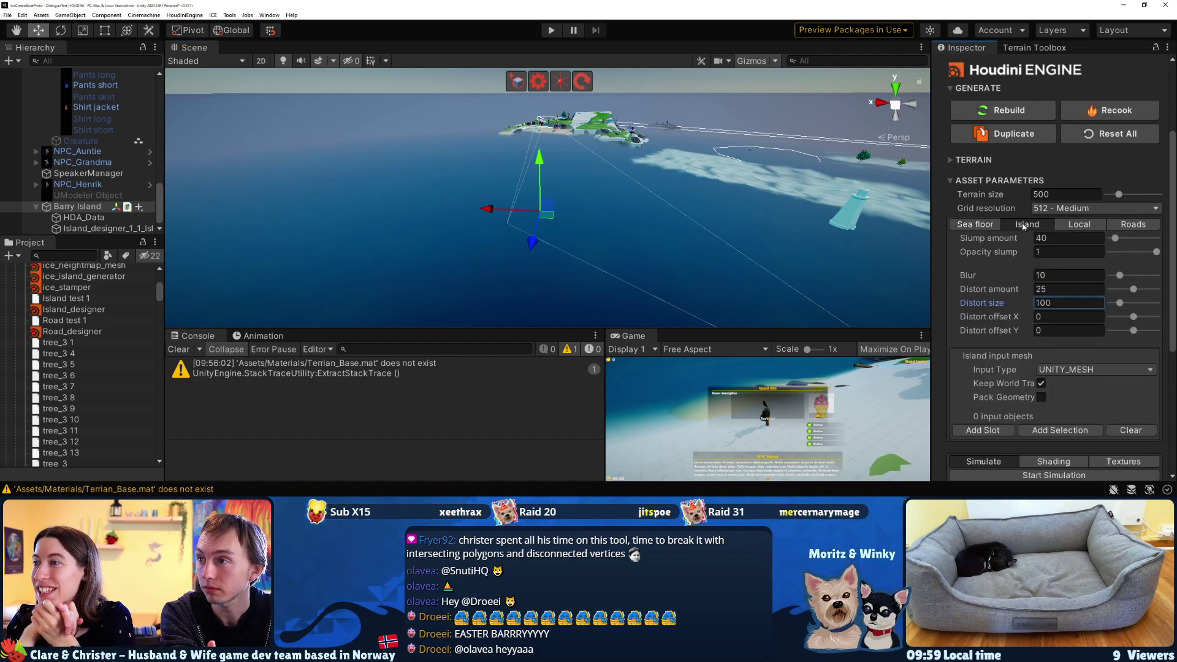
left_click(1063, 371)
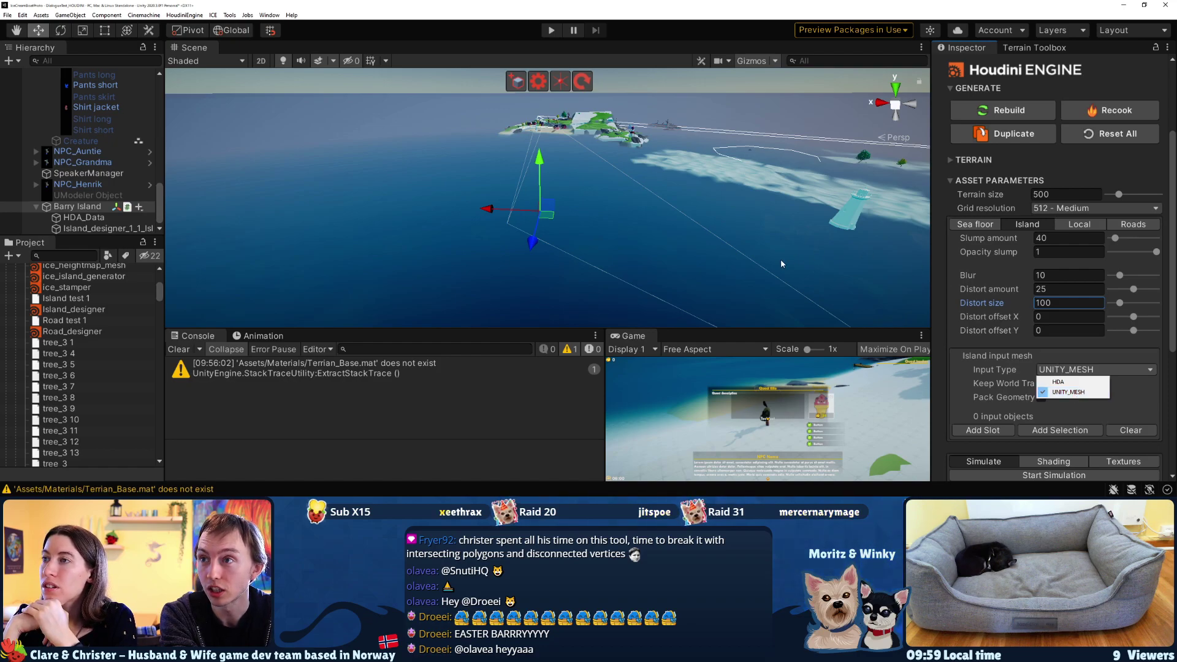
left_click(1068, 368)
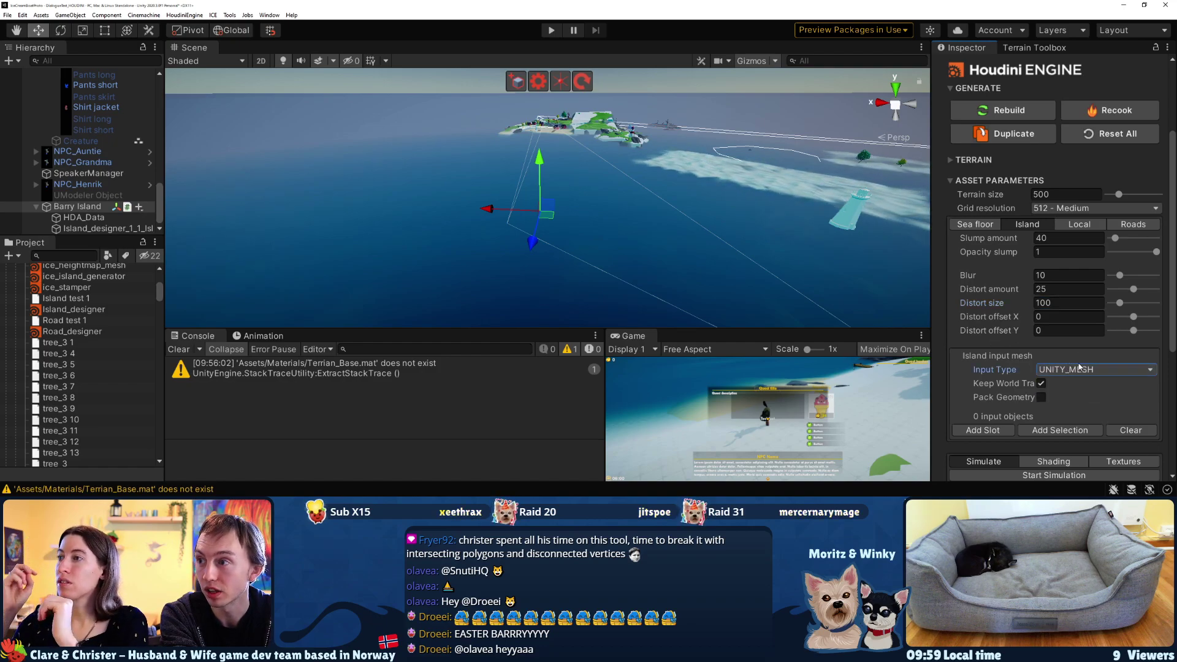
left_click(1070, 370)
left_click(1066, 362)
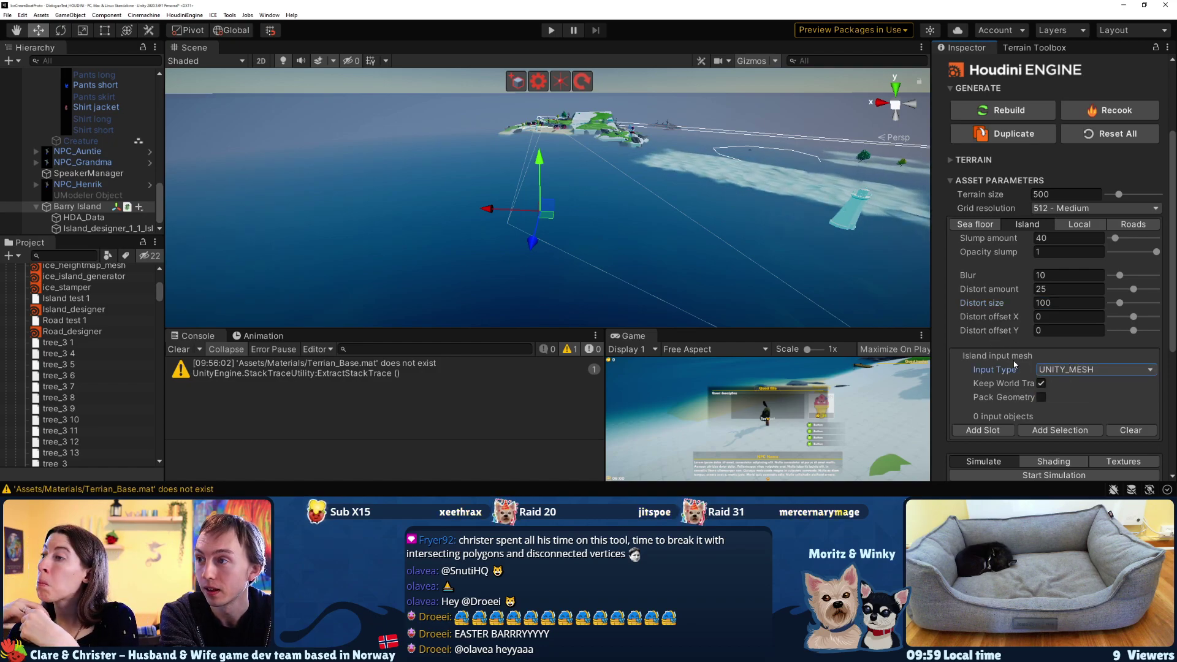
Add an input slot to the island input mesh and assign the UModeler Object as Input 1
scroll(1004, 332, "down", 3)
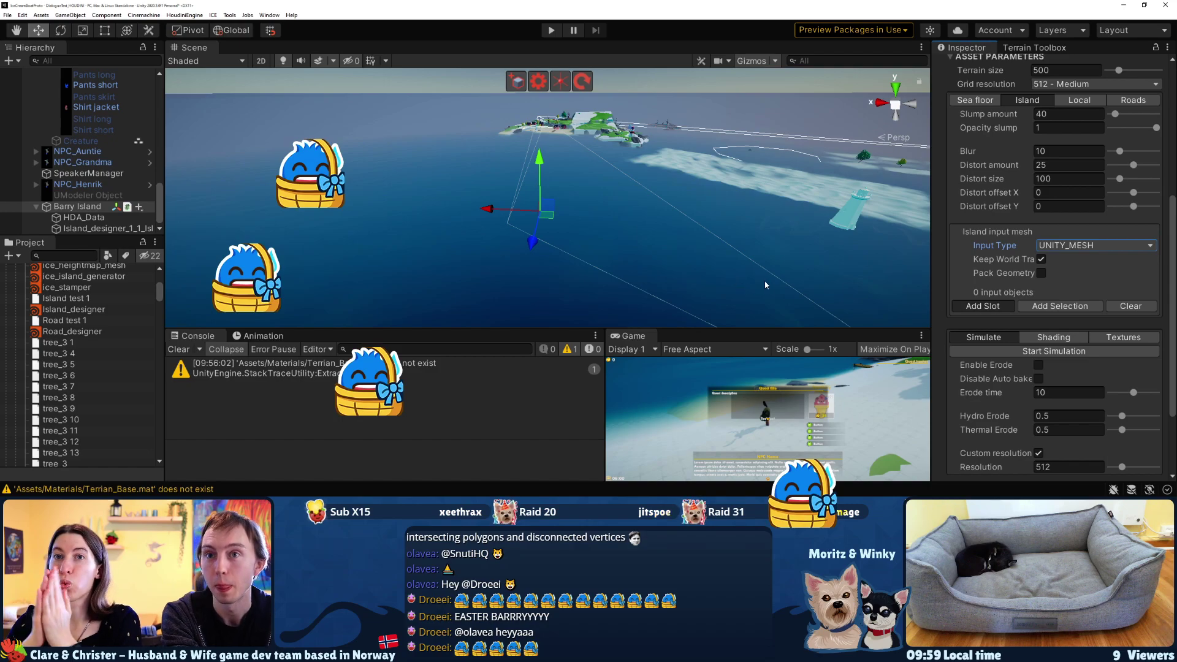
left_click(68, 196)
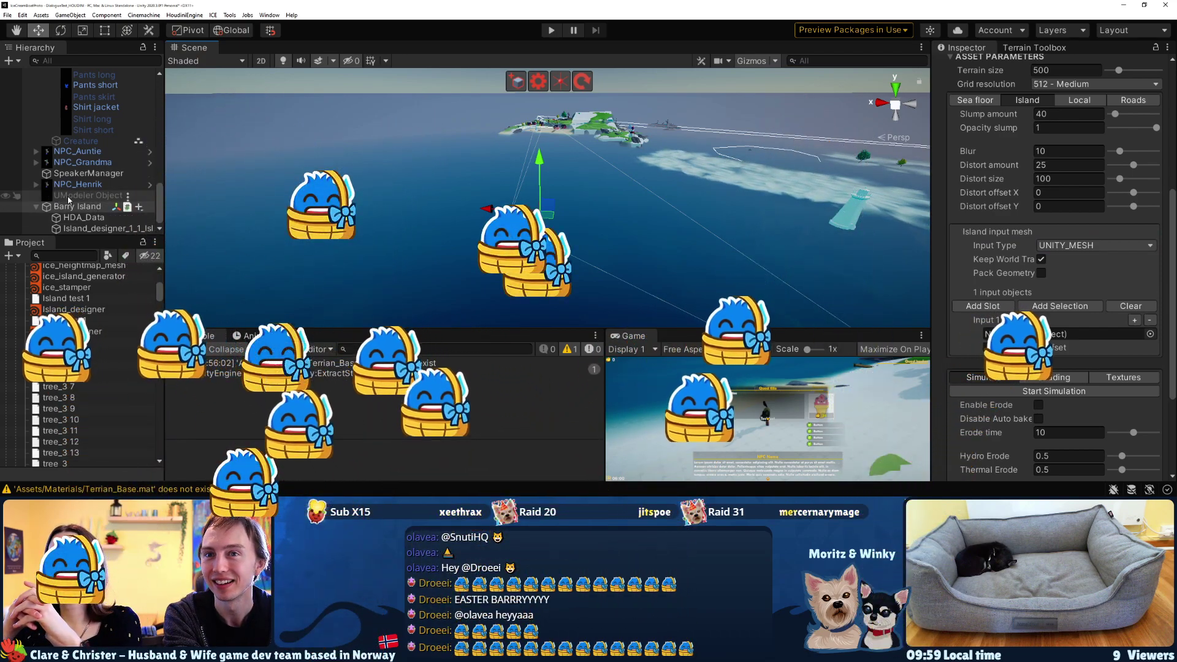
left_click_drag(71, 207, 1022, 335)
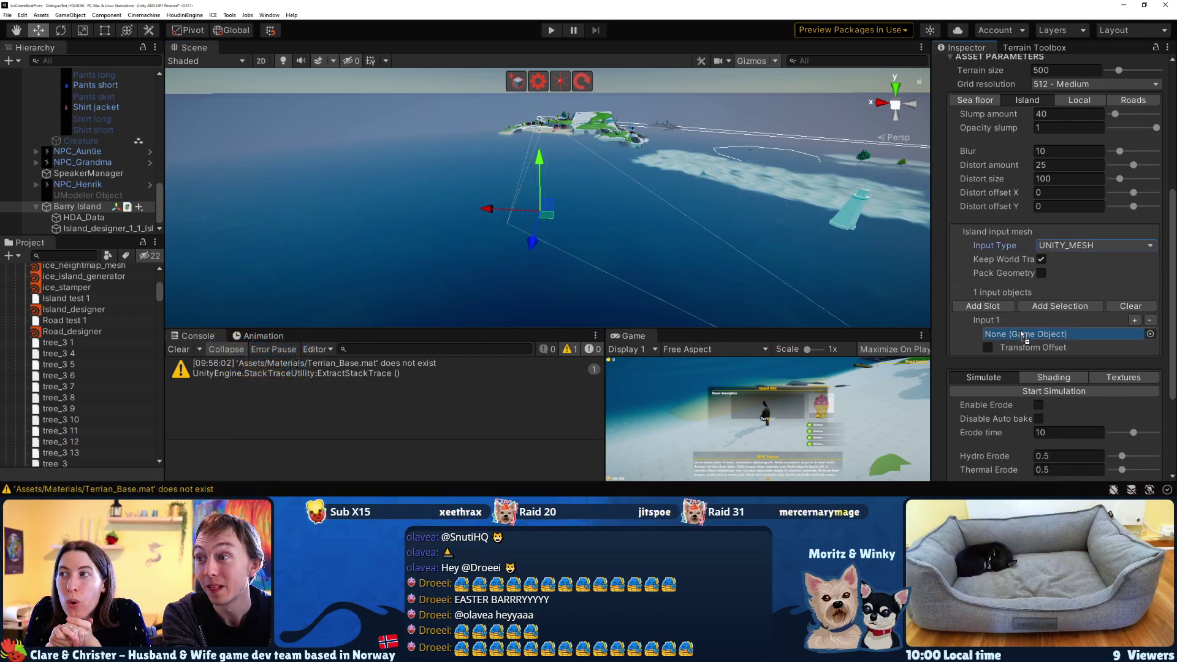
left_click_drag(1022, 334, 1022, 334)
Activate the UModeler Object and compare its mesh with the terrain generated for Barry Island
left_click_drag(733, 238, 604, 166, "alt")
left_click(100, 196)
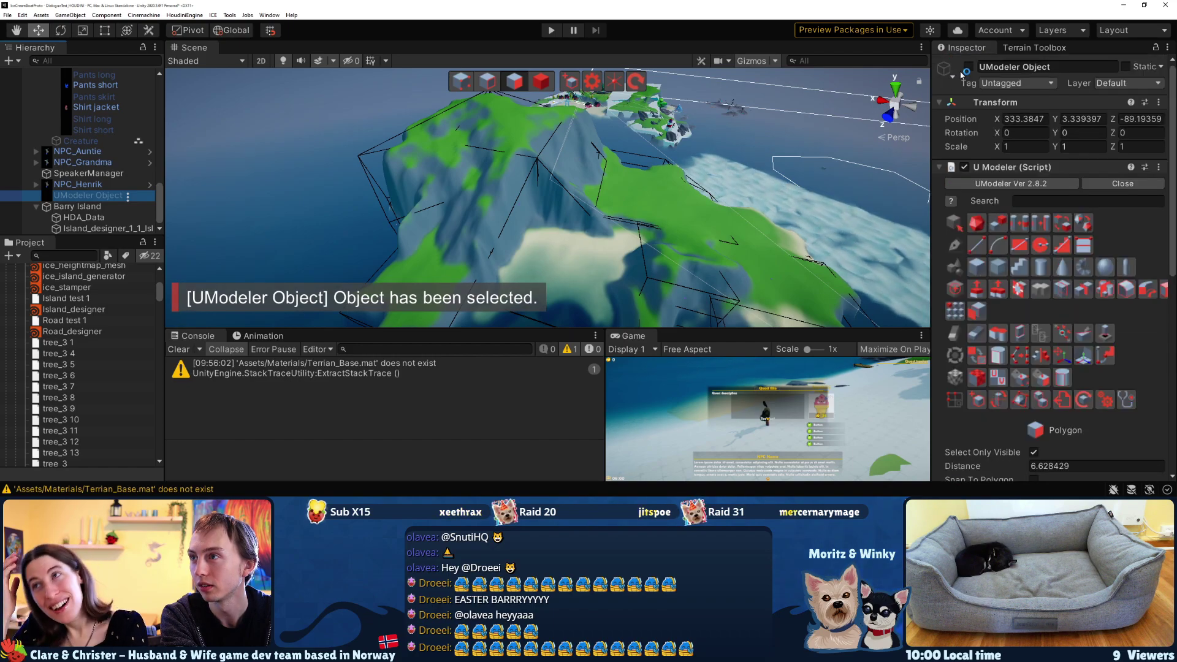
left_click_drag(607, 178, 790, 247, "alt")
left_click(77, 206)
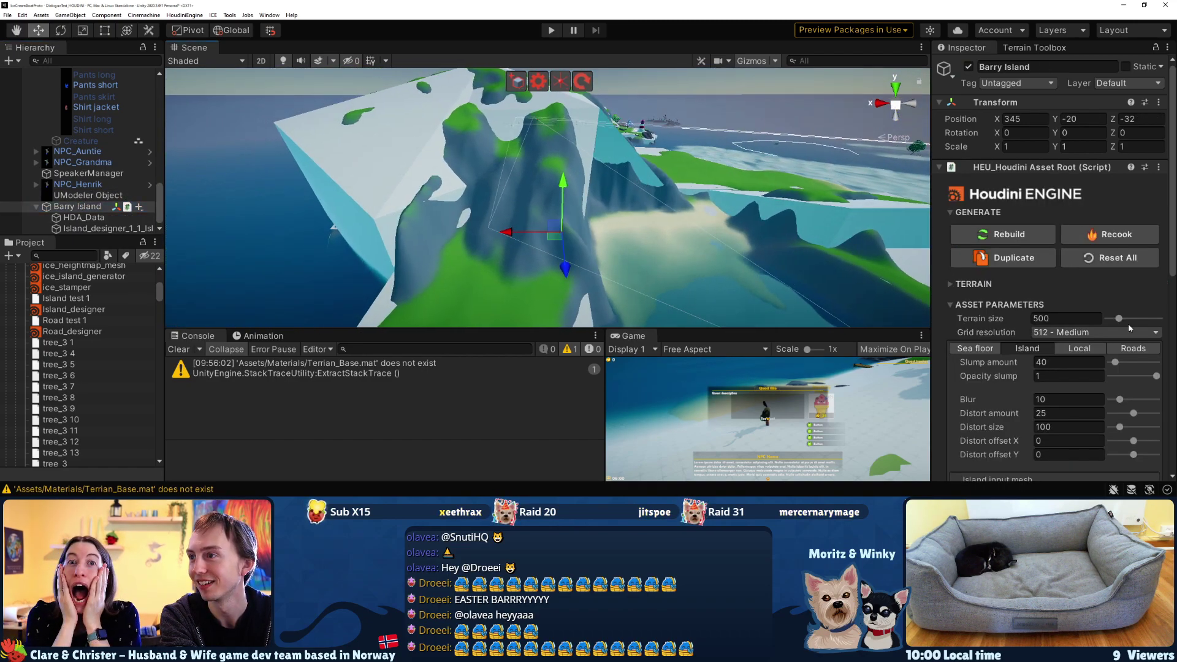
scroll(1130, 328, "down", 4)
left_click_drag(587, 204, 734, 215, "alt")
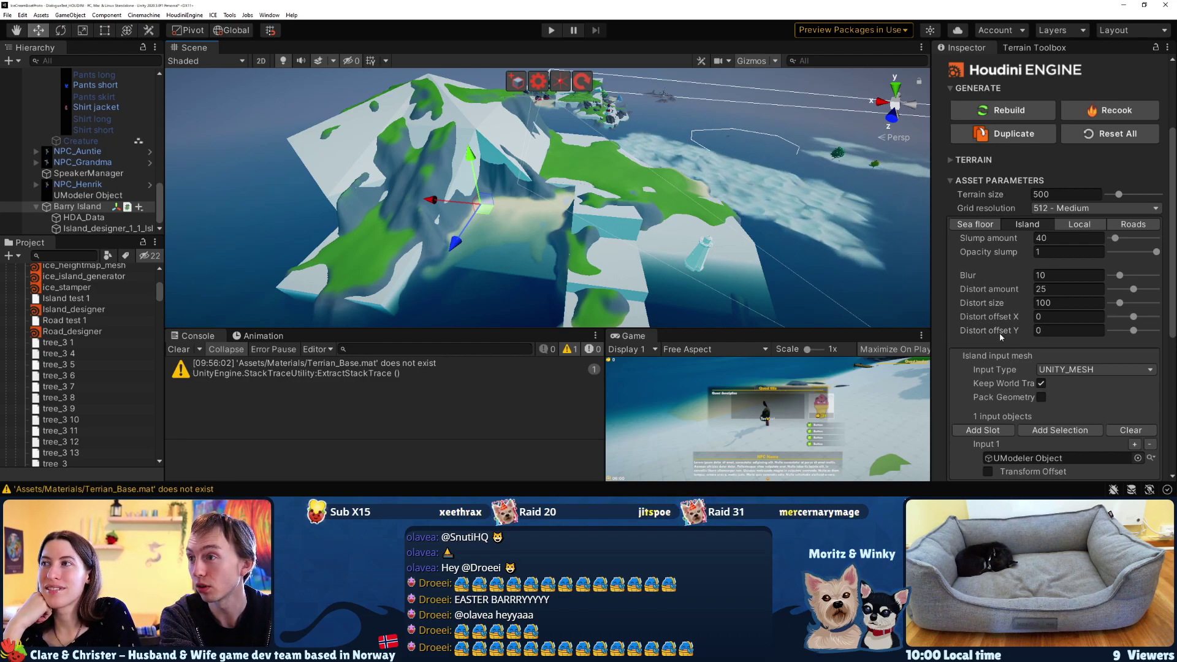
Turn on Enable Erode for Barry Island's simulation and inspect the eroded mountain
scroll(1001, 324, "down", 4)
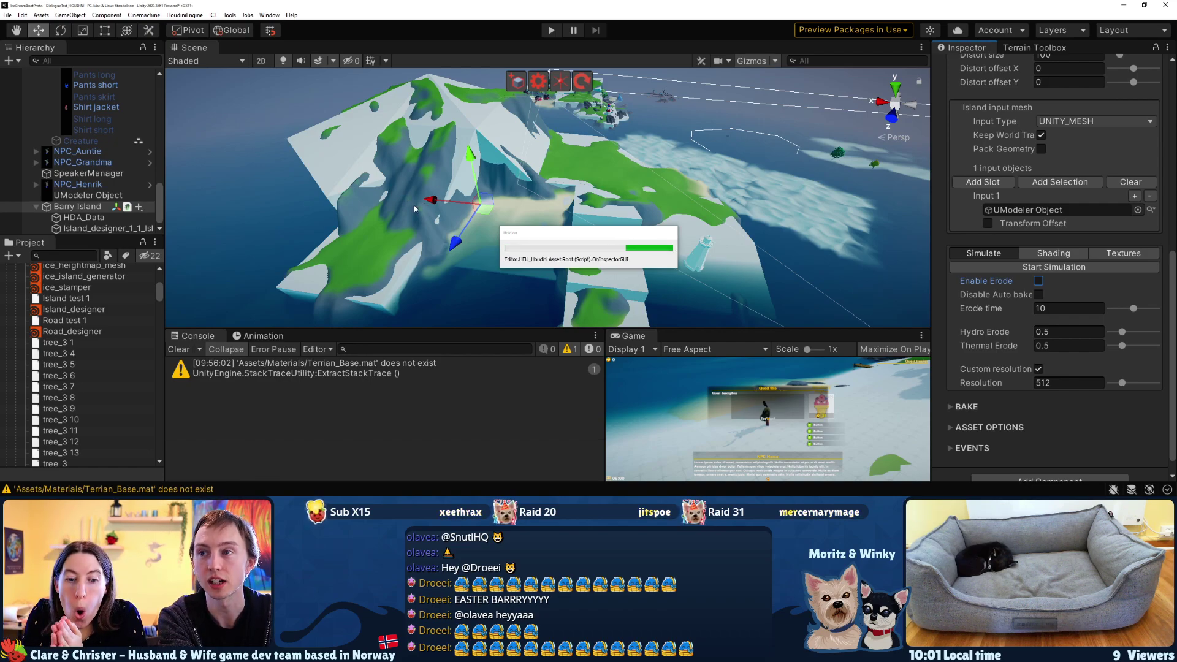
key("w")
right_click_drag(423, 187, 449, 112)
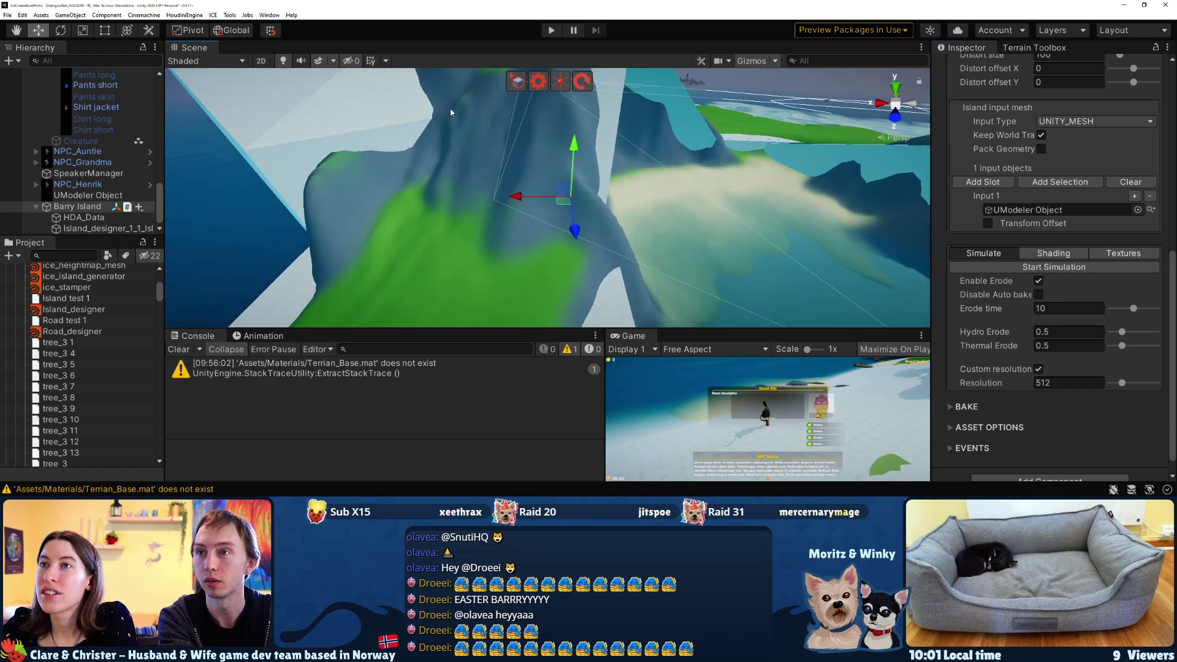
right_click_drag(429, 226, 521, 165)
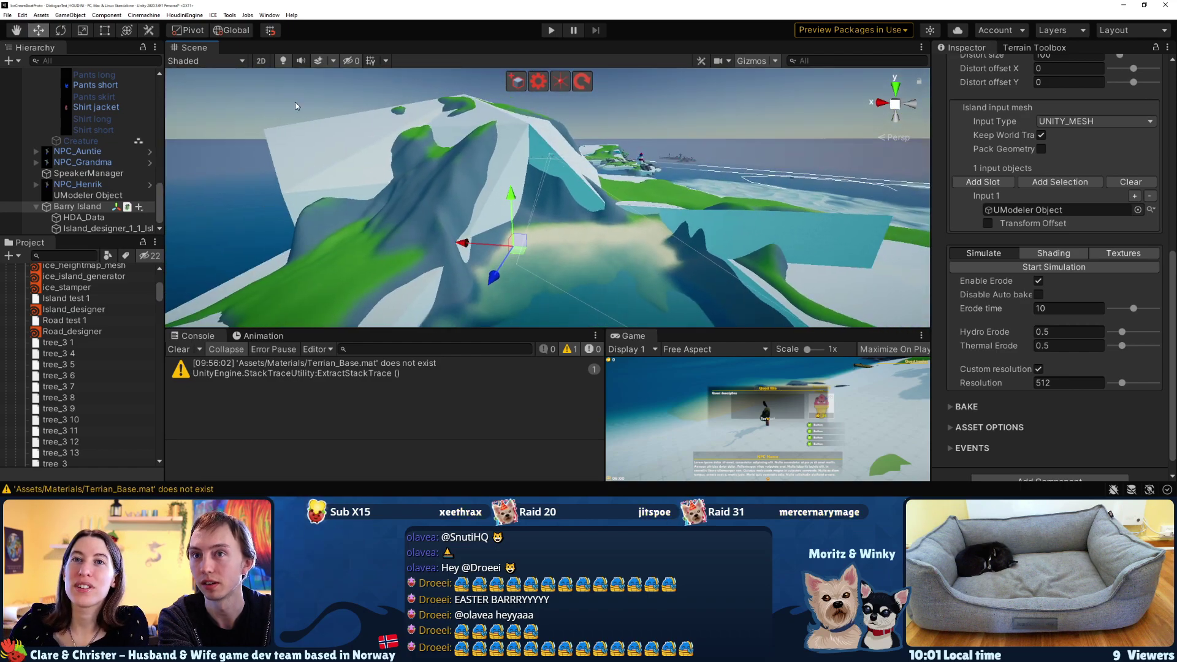
Deactivate the UModeler Object to hide its mesh from the scene
left_click(88, 195)
scroll(967, 94, "up", 10)
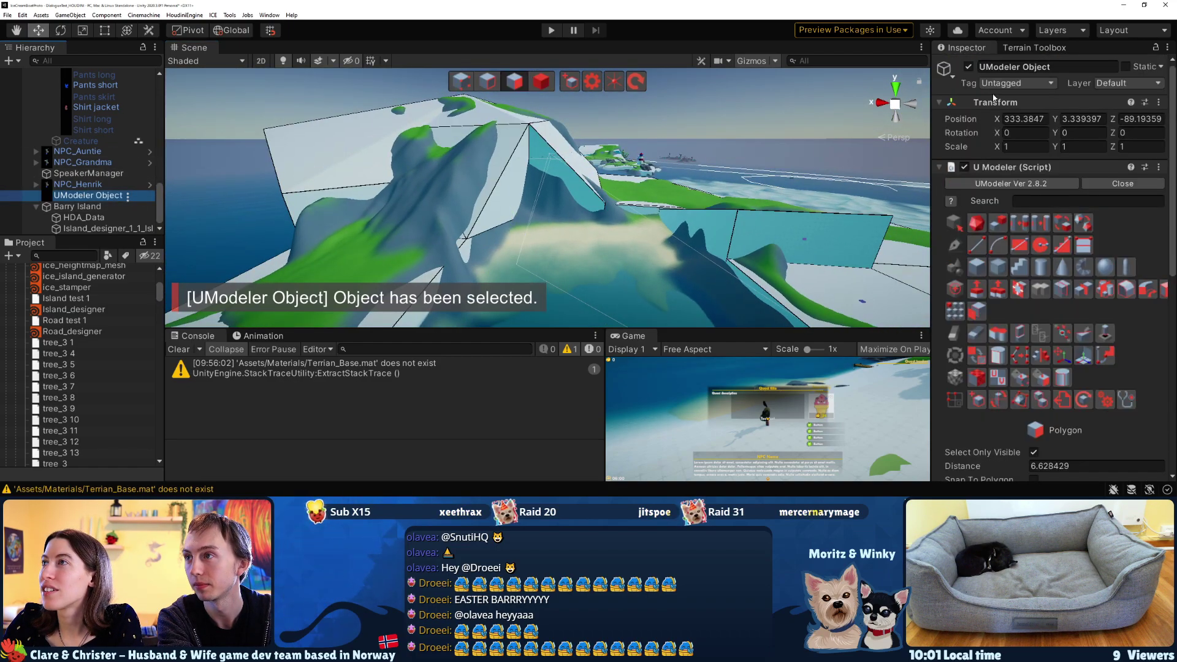
left_click(969, 68)
right_click_drag(452, 163, 408, 178)
key("e")
left_click(412, 174)
Inspect Barry Island's eroded terrain up close and turn off Enable Erode in its simulation settings
left_click(71, 207)
right_click_drag(311, 206, 550, 194)
key("e")
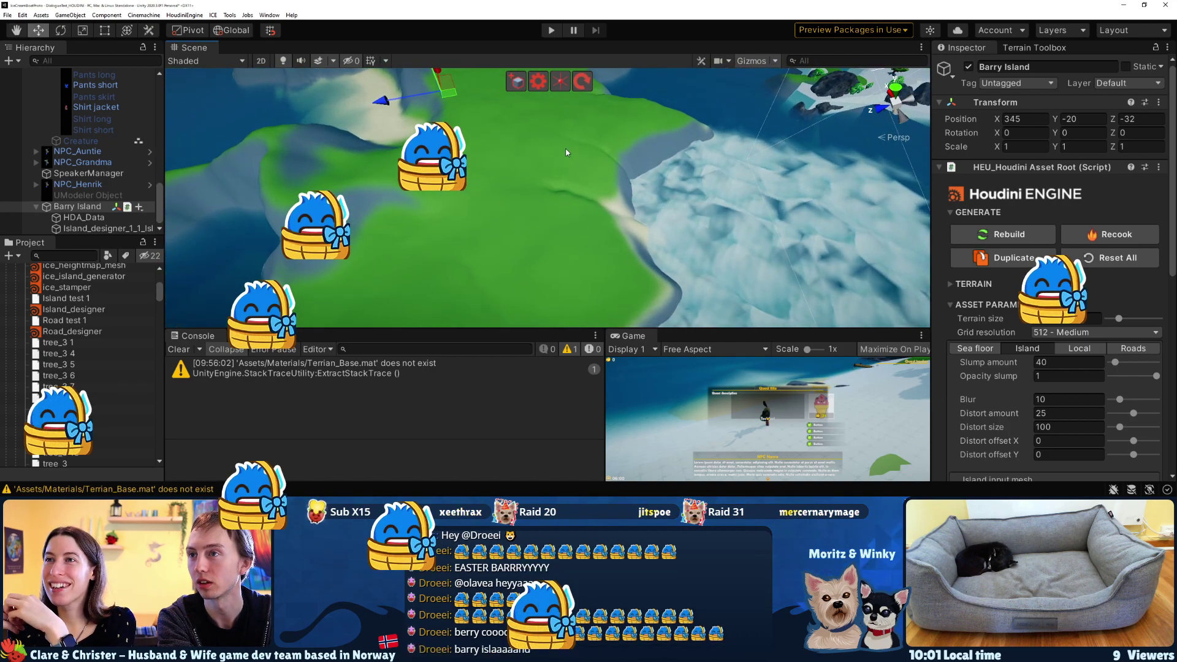
scroll(1041, 368, "down", 3)
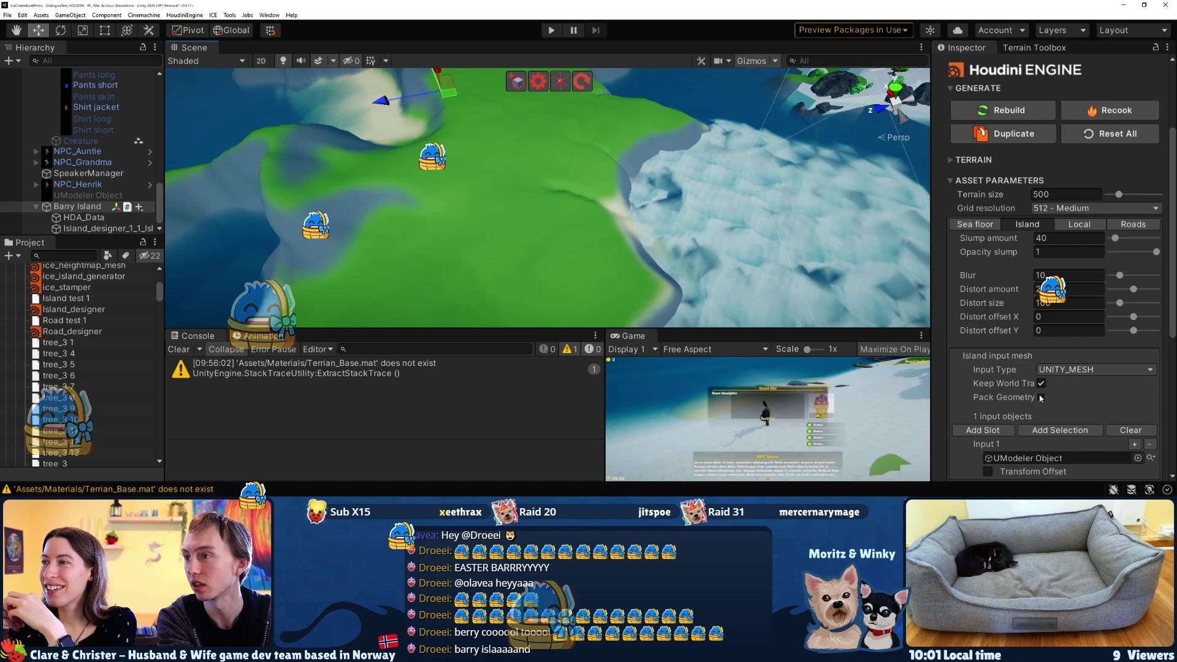
scroll(1043, 383, "down", 6)
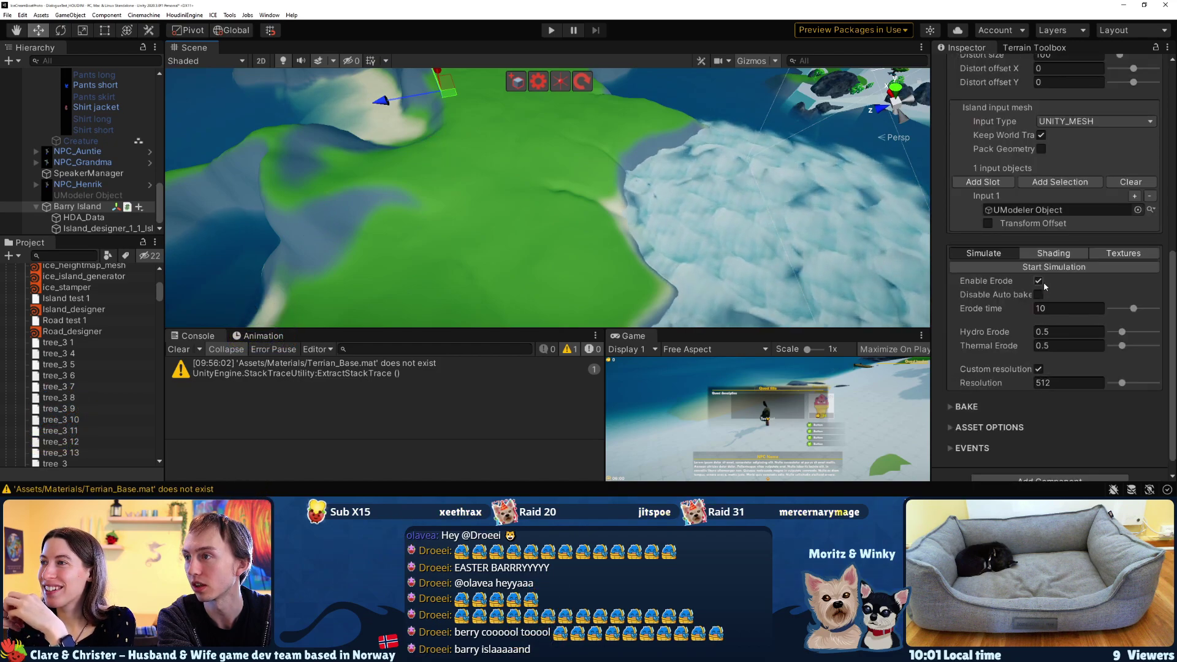
right_click_drag(650, 212, 928, 175)
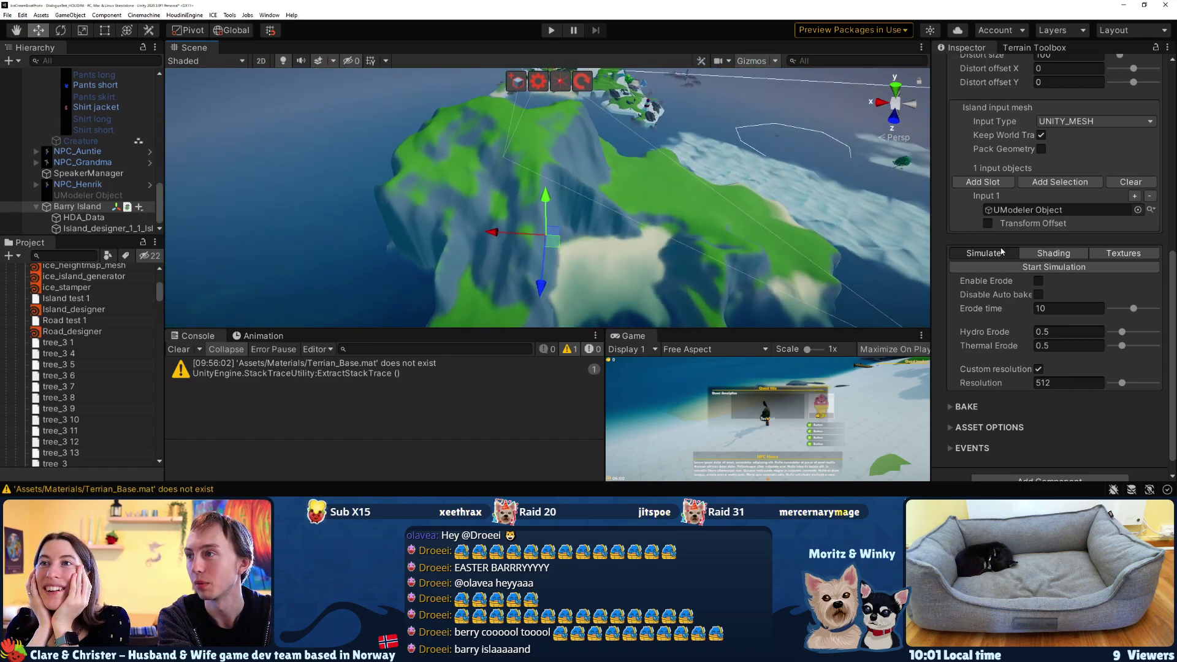
Examine Barry Island's cliffs from several angles and check the island's Distort amount setting
scroll(1011, 243, "up", 3)
mouse_move(706, 175)
right_mouse_down()
mouse_move(731, 152)
mouse_move(696, 175)
right_mouse_up()
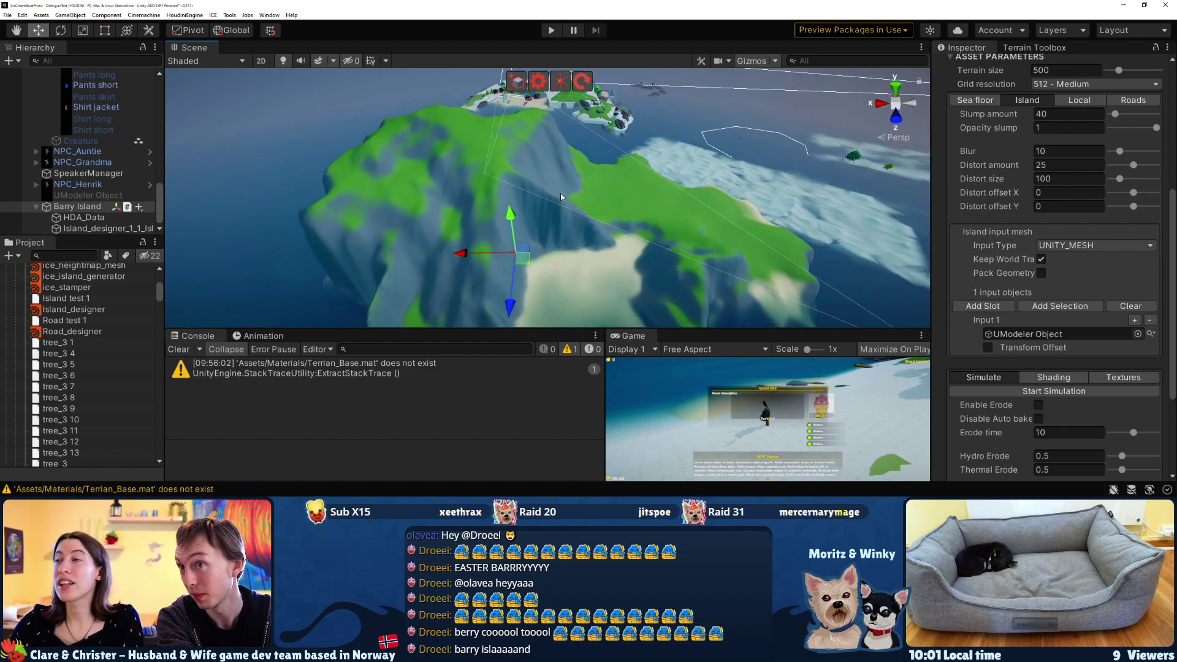
right_click_drag(561, 199, 563, 175)
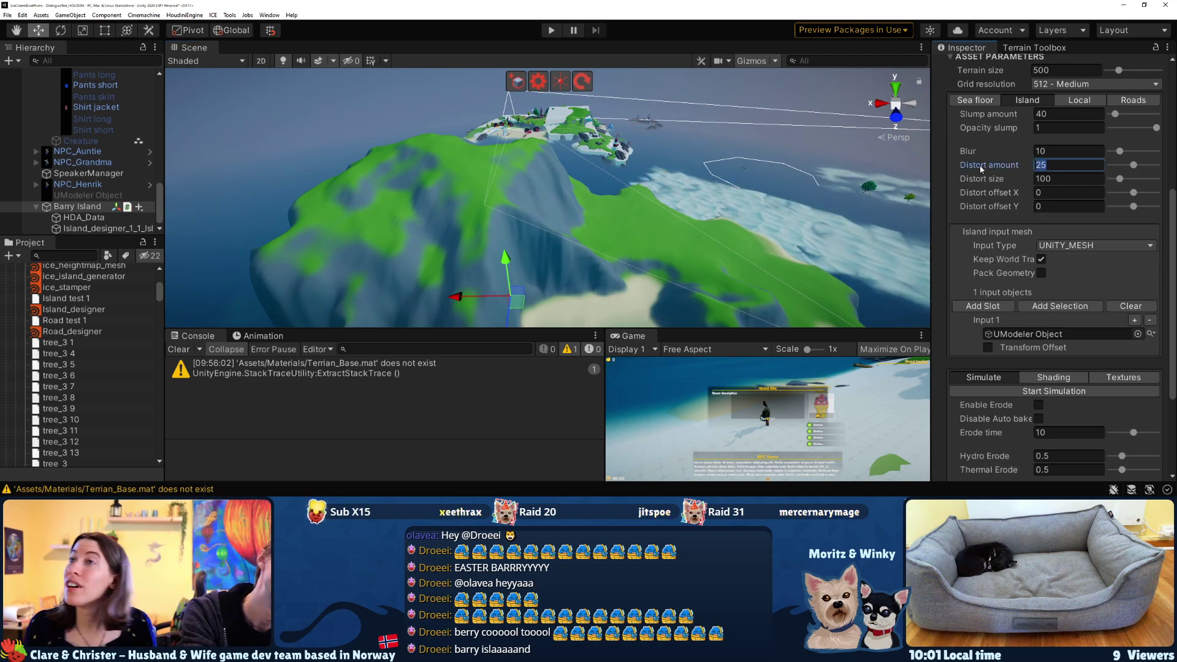
right_click_drag(793, 221, 683, 174)
left_click(1024, 166)
mouse_move(650, 155)
left_mouse_down("alt")
mouse_move(625, 148)
mouse_move(645, 127)
left_mouse_up("alt")
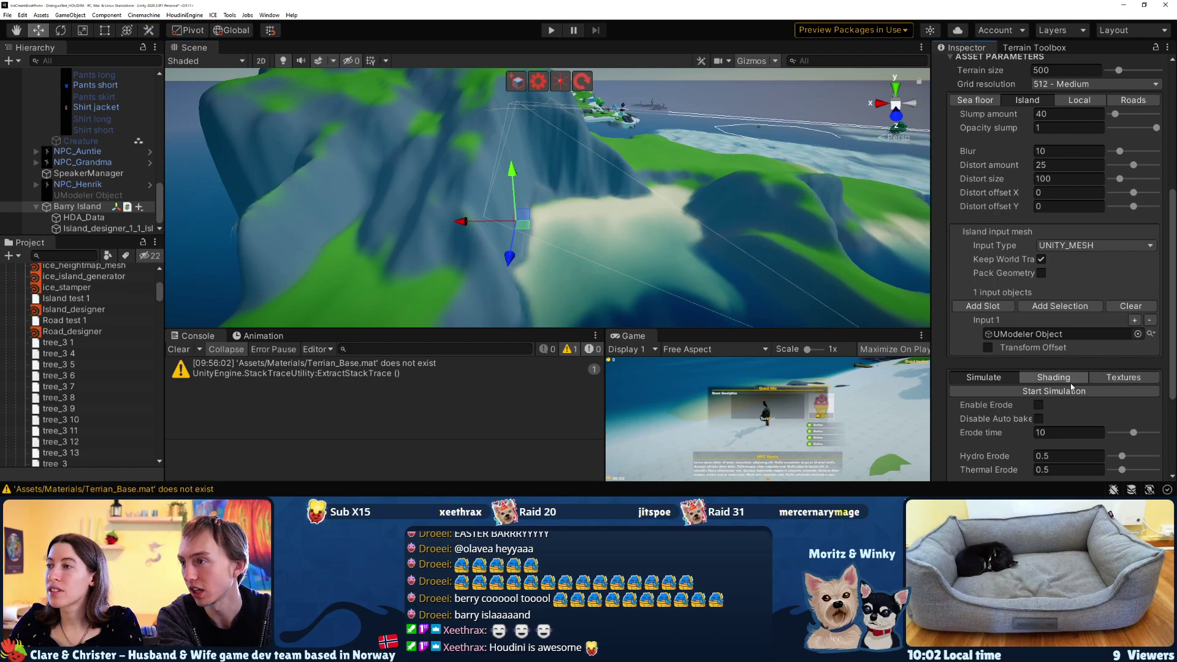
Show Barry Island's shading settings and open the Grass 1 terrain layer assigned as its grass layer
left_click(1048, 379)
scroll(1045, 368, "down", 3)
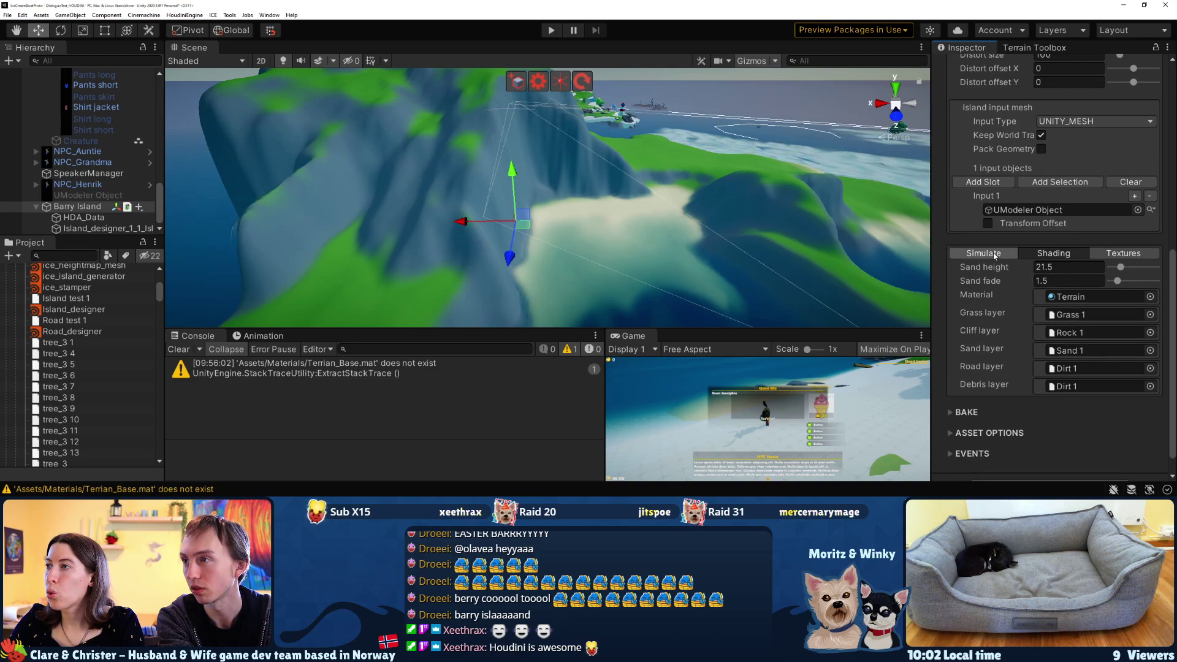
left_click(1075, 314)
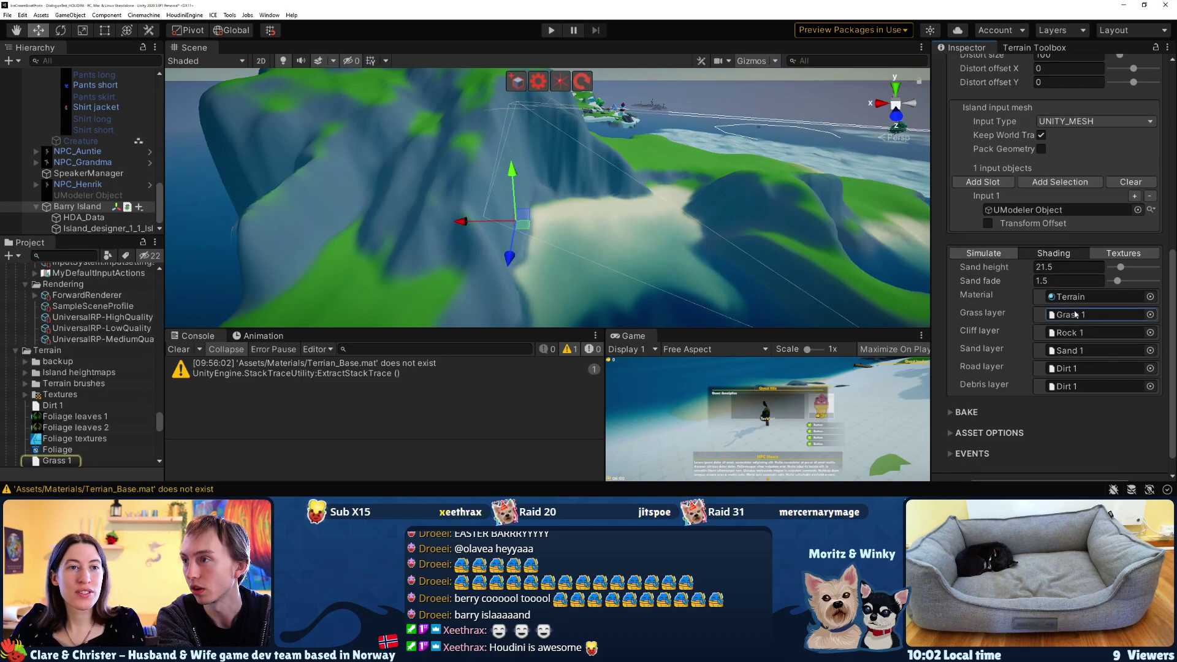
left_click(75, 460)
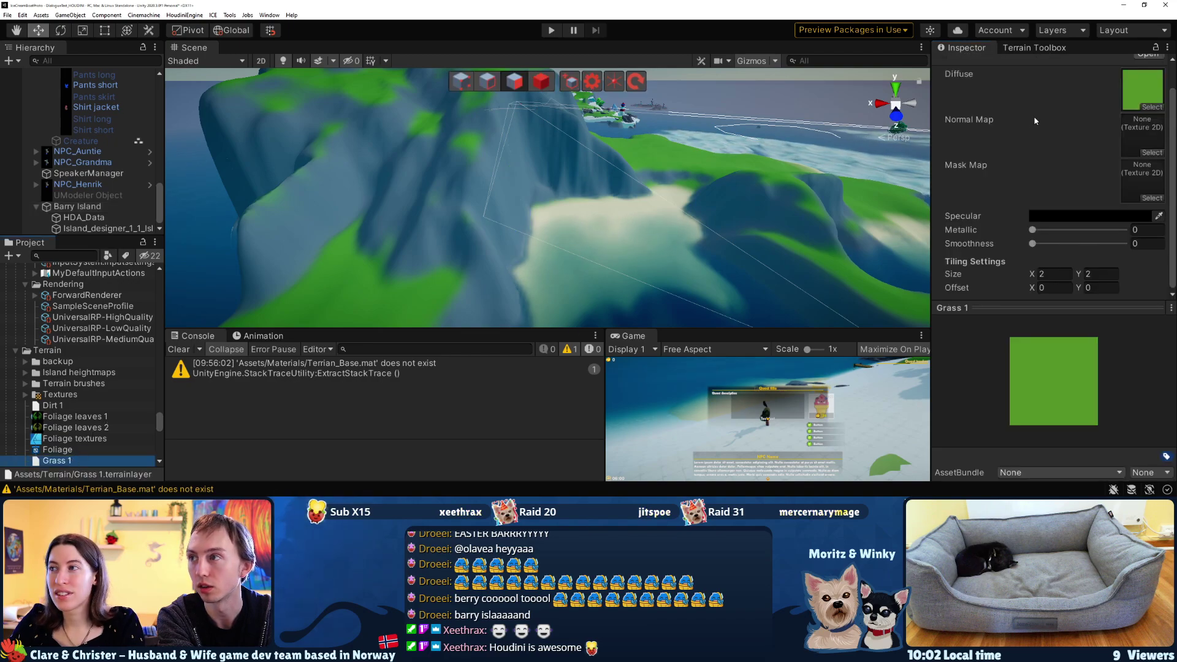
Try the Grass 2 texture as the Grass 1 layer's diffuse map, restore the Grass 1 texture and reselect Barry Island
left_click(1152, 106)
left_click(956, 264)
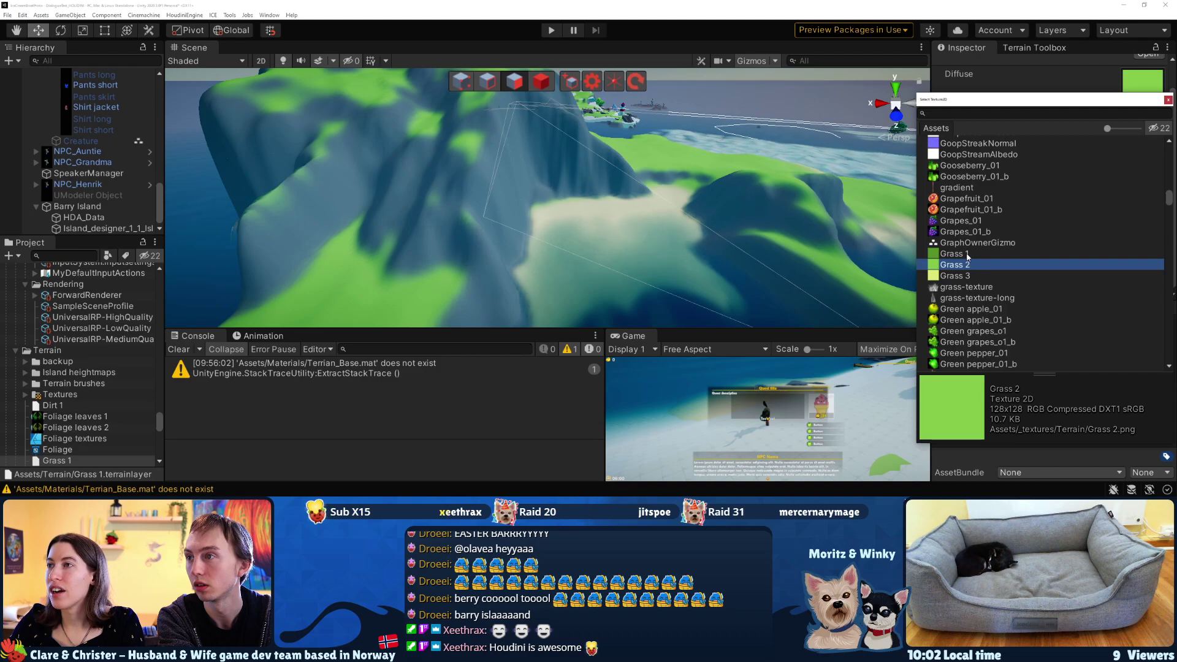
left_click(967, 255)
left_click(1168, 100)
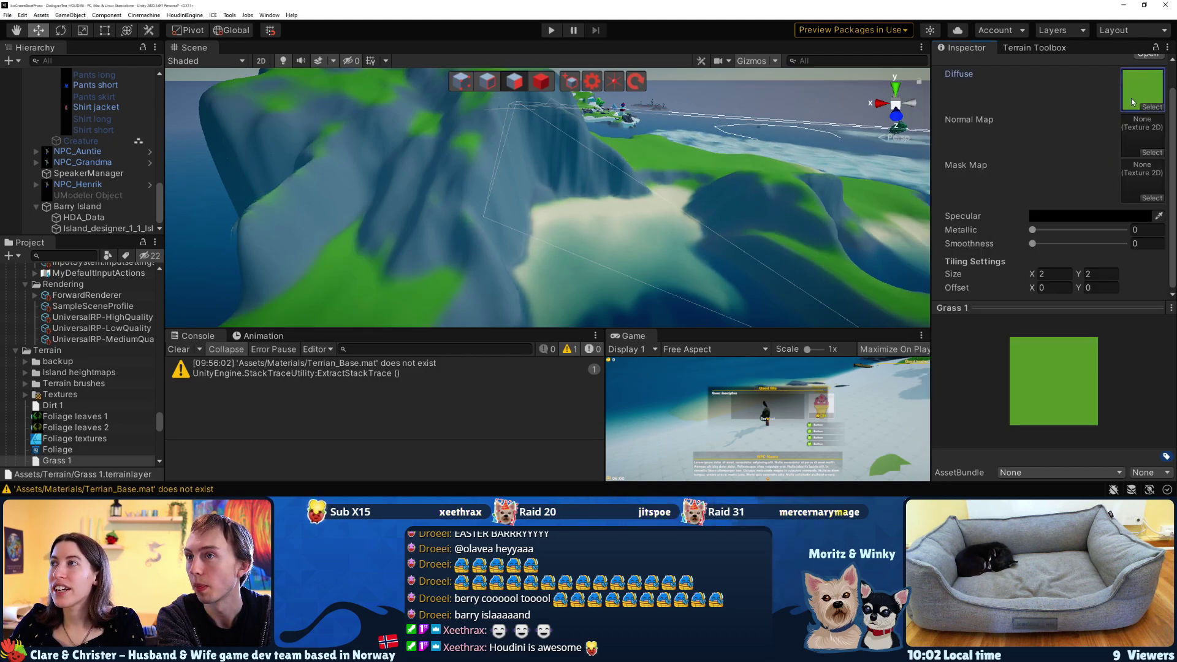
left_click(419, 197)
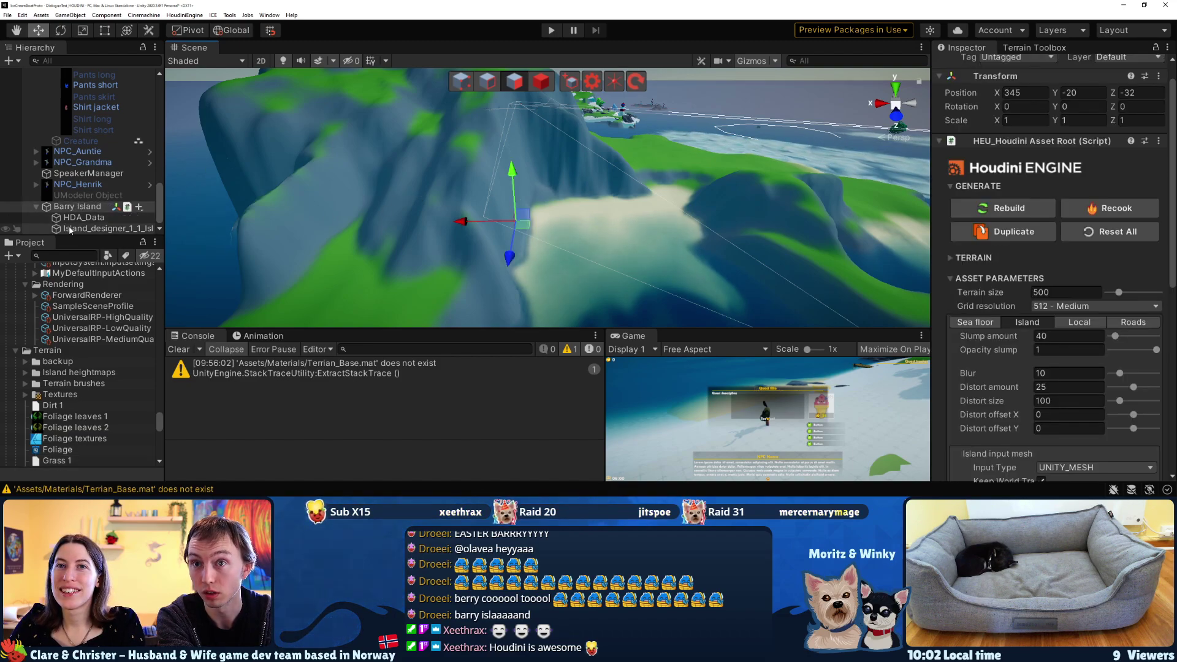
Inspect Barry Island's generated terrain object and its HDA_Data child, and open the terrain's Paint Texture tool
left_click(92, 228)
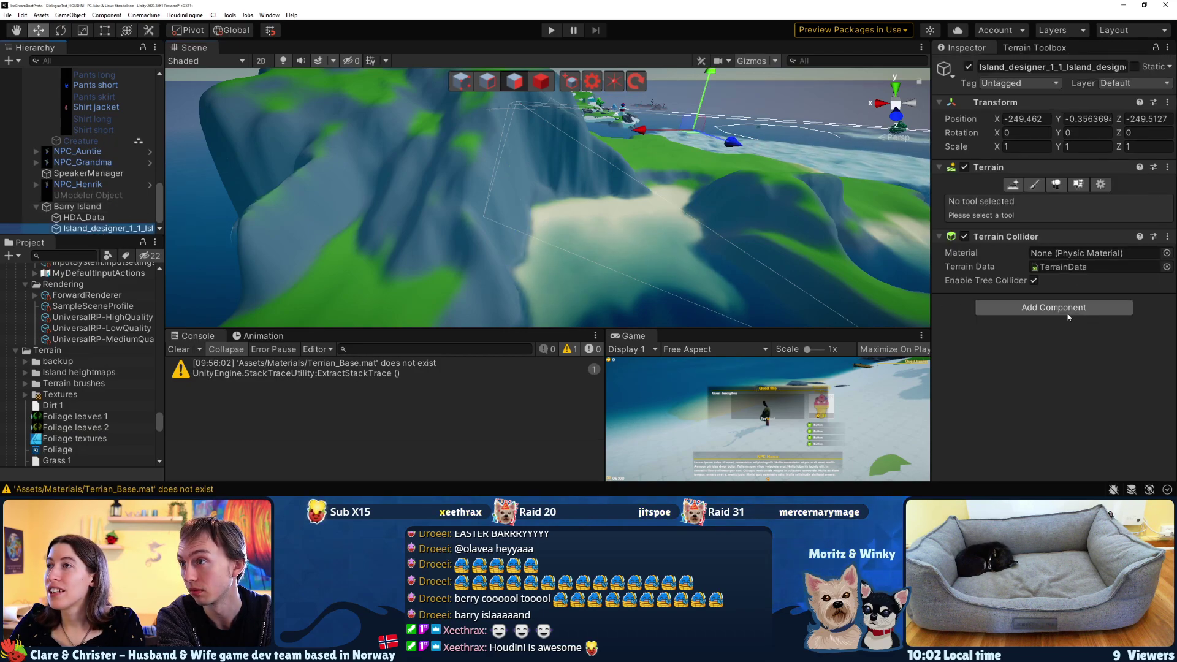
left_click_drag(650, 257, 598, 276, "alt")
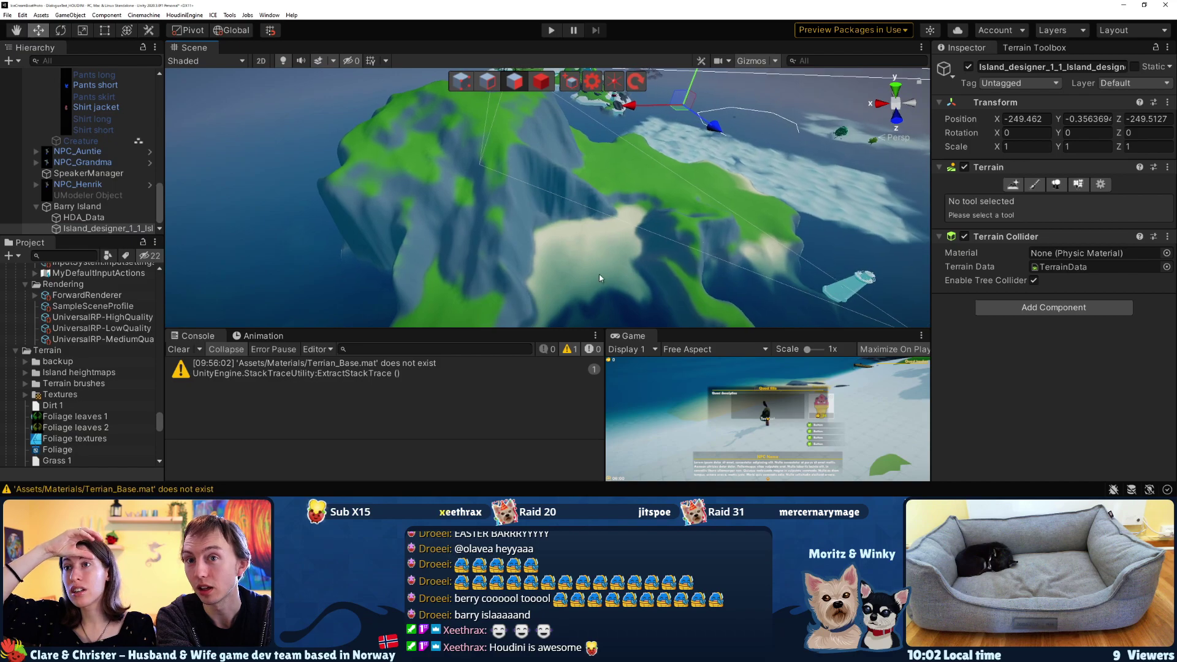
left_click(81, 219)
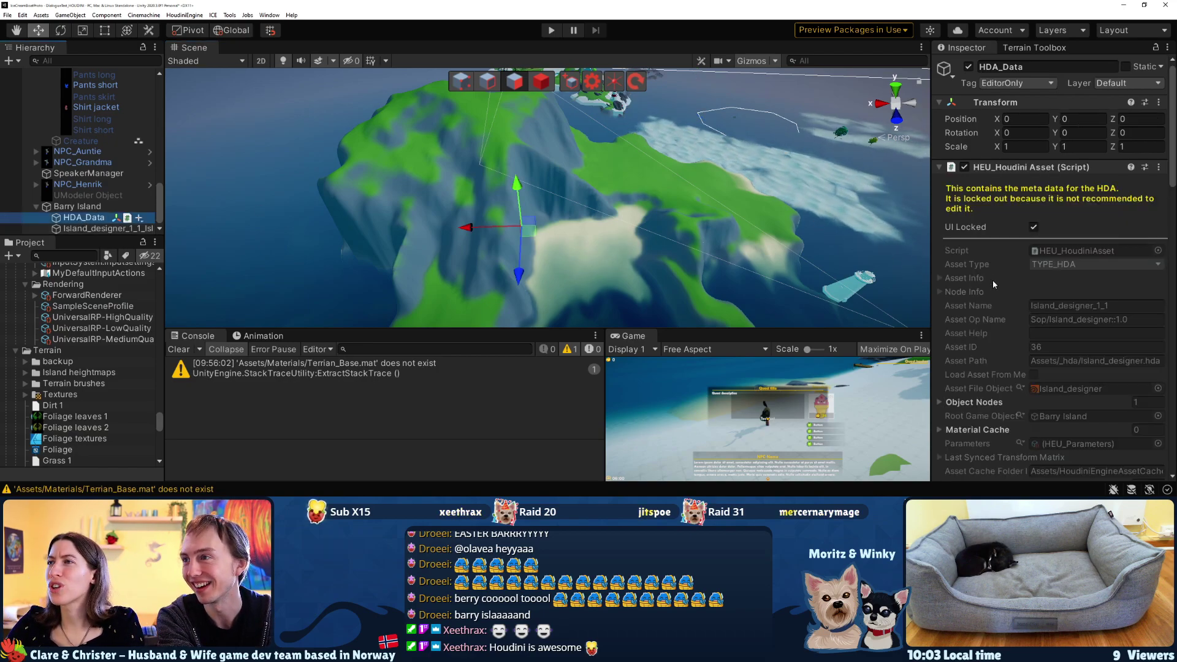
scroll(1032, 300, "down", 5)
scroll(1024, 314, "up", 5)
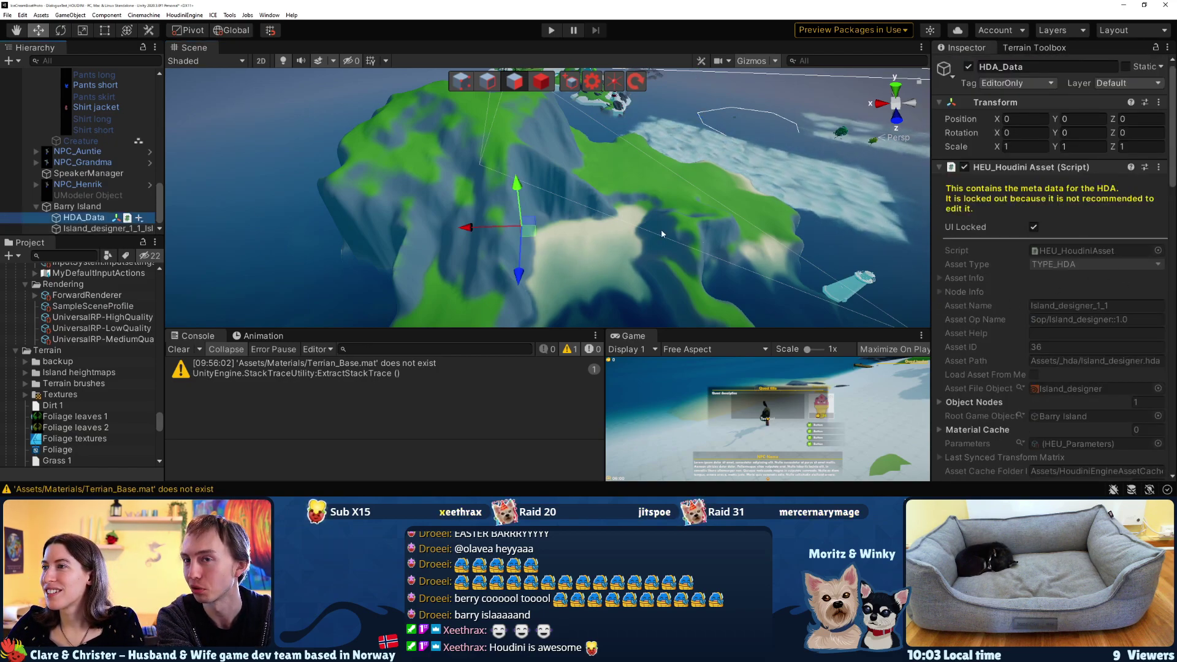
left_click(104, 229)
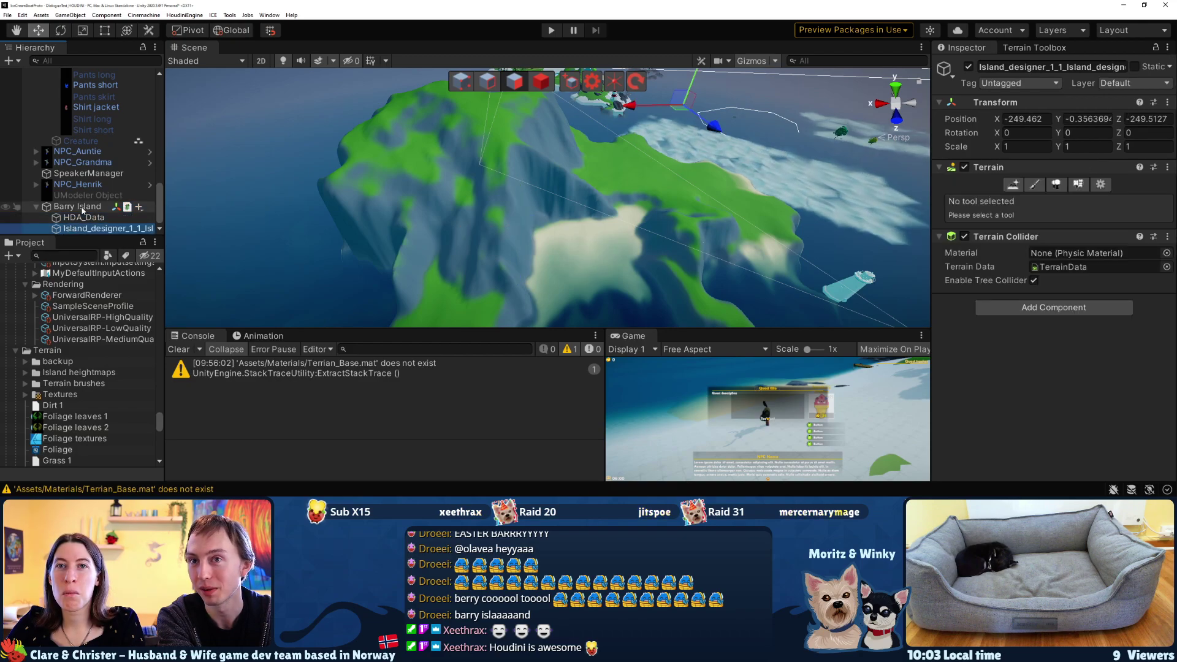
left_click(1035, 185)
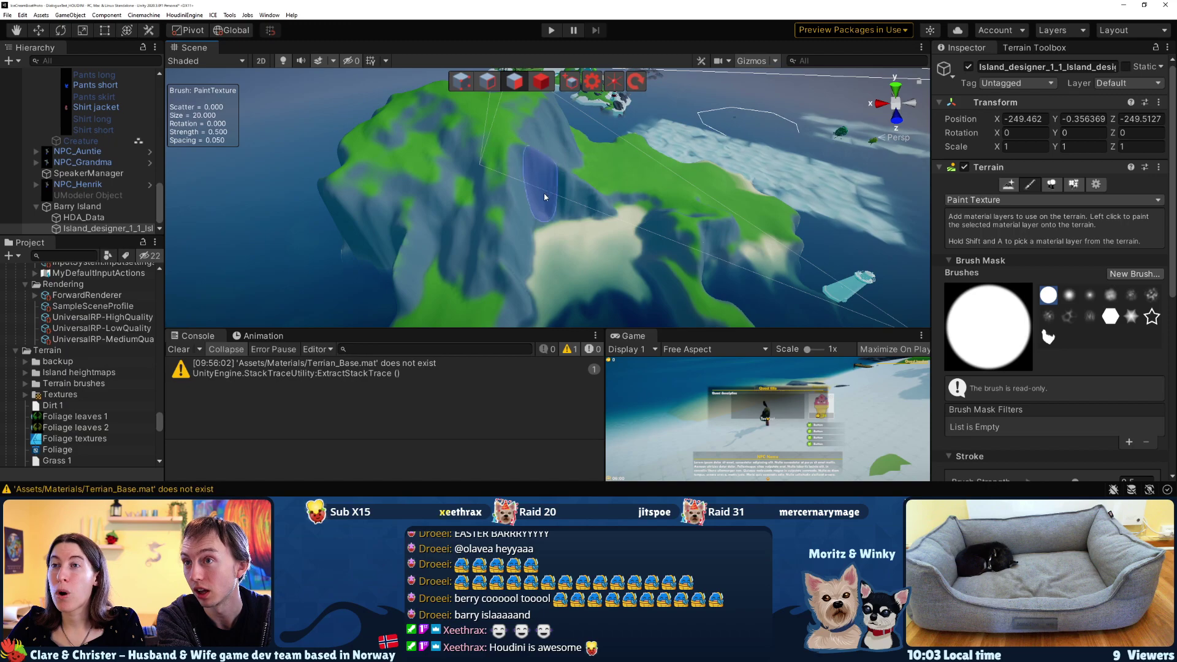
Reselect Barry Island and review its island designer parameters, including Distort amount
left_click(58, 210)
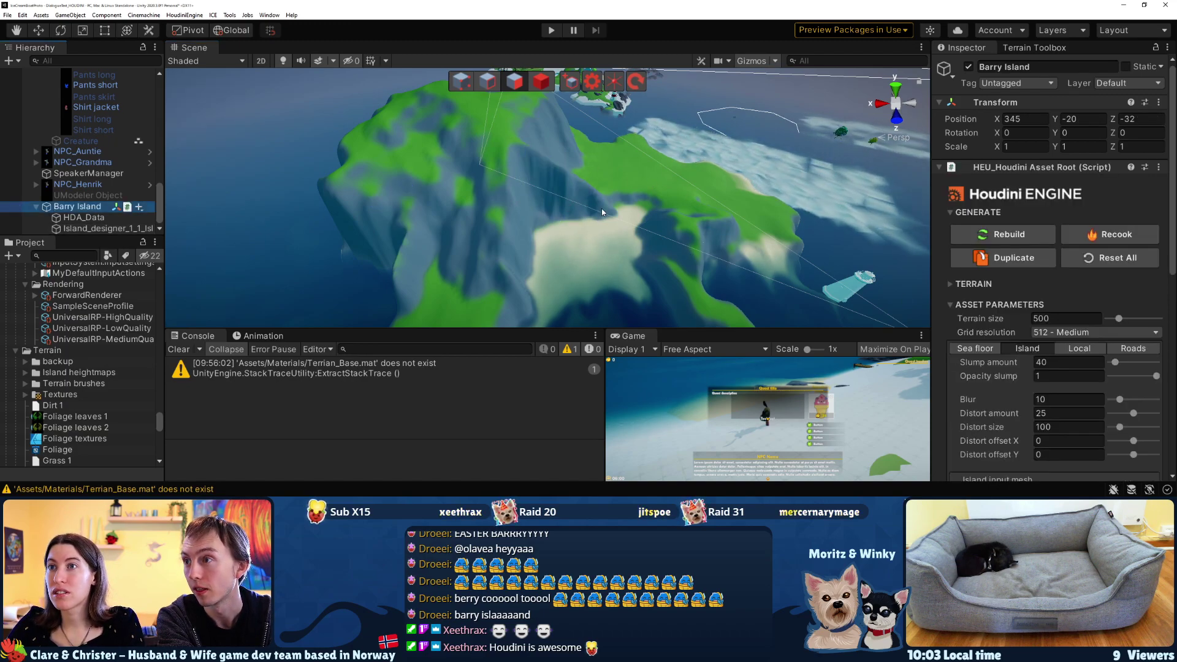
scroll(1009, 326, "down", 5)
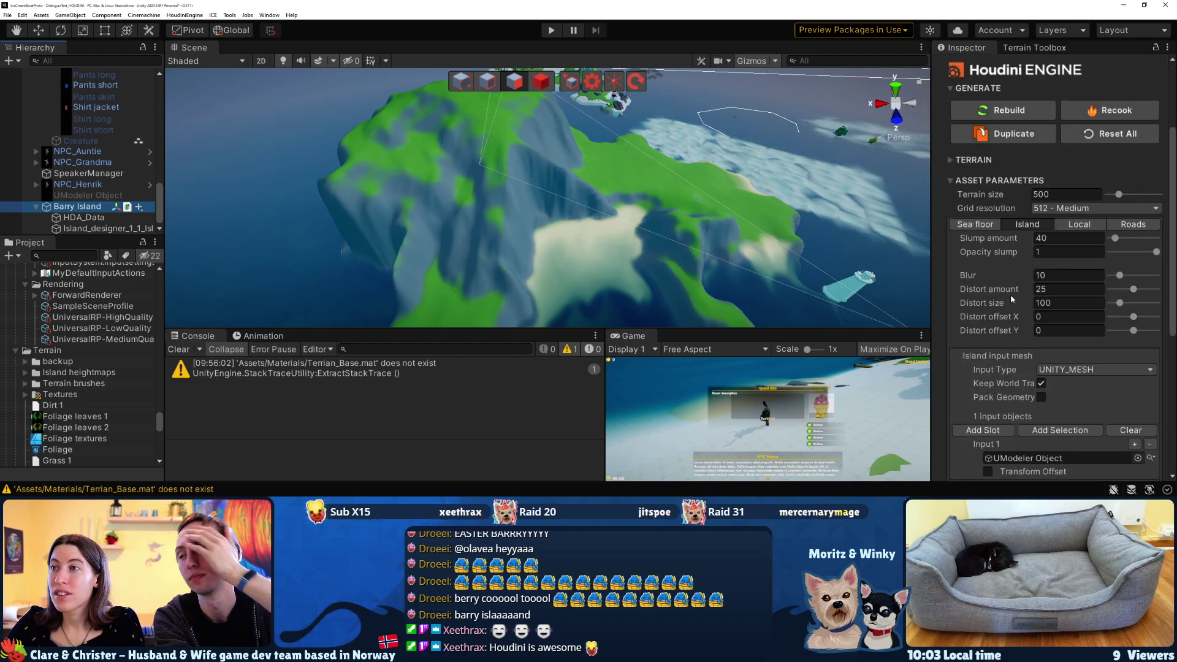
scroll(1017, 316, "down", 5)
scroll(1017, 312, "up", 5)
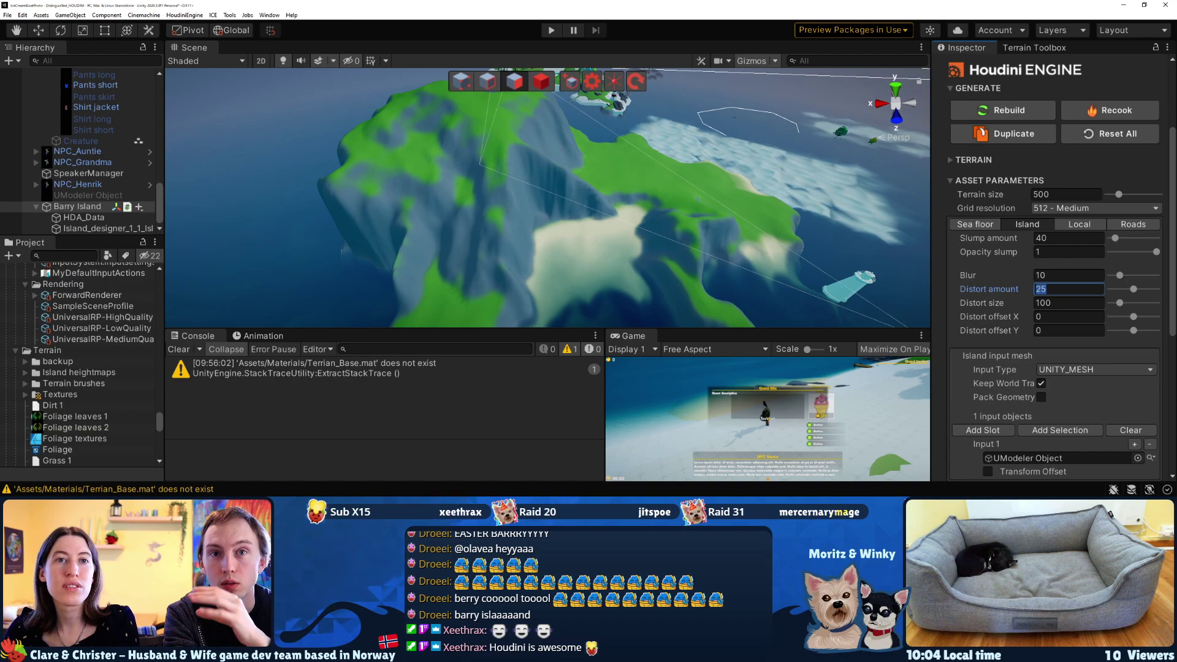
key("Return")
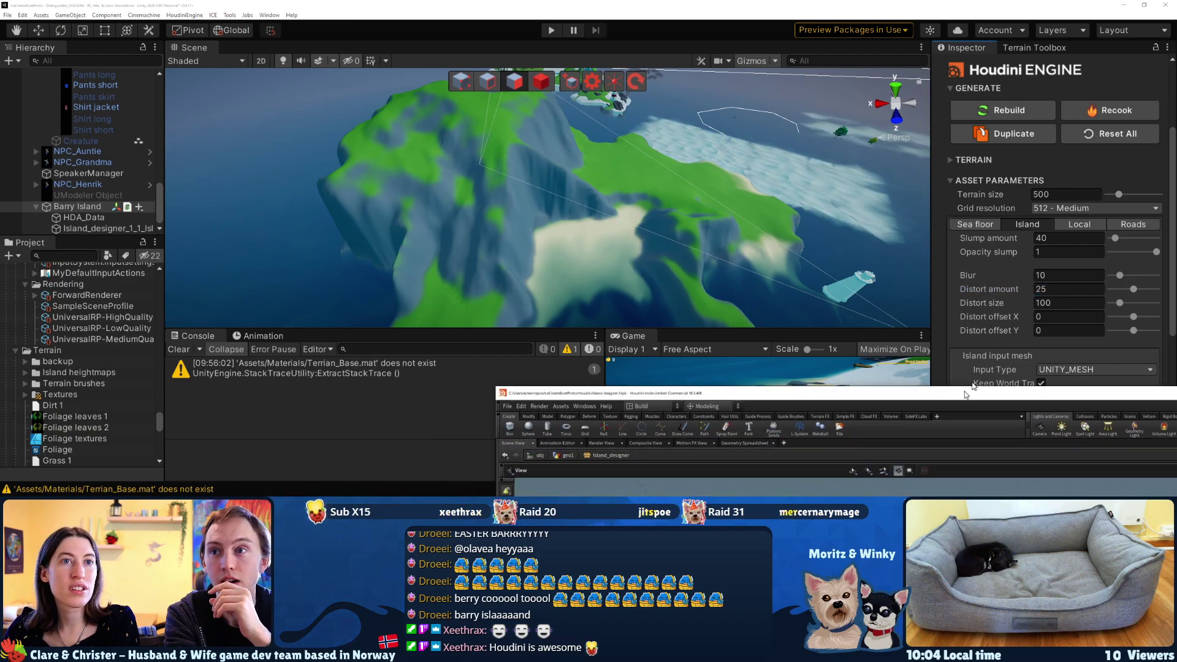
Switch to Houdini and view the island_designer terrain with its winding road from several angles
key("alt+Tab")
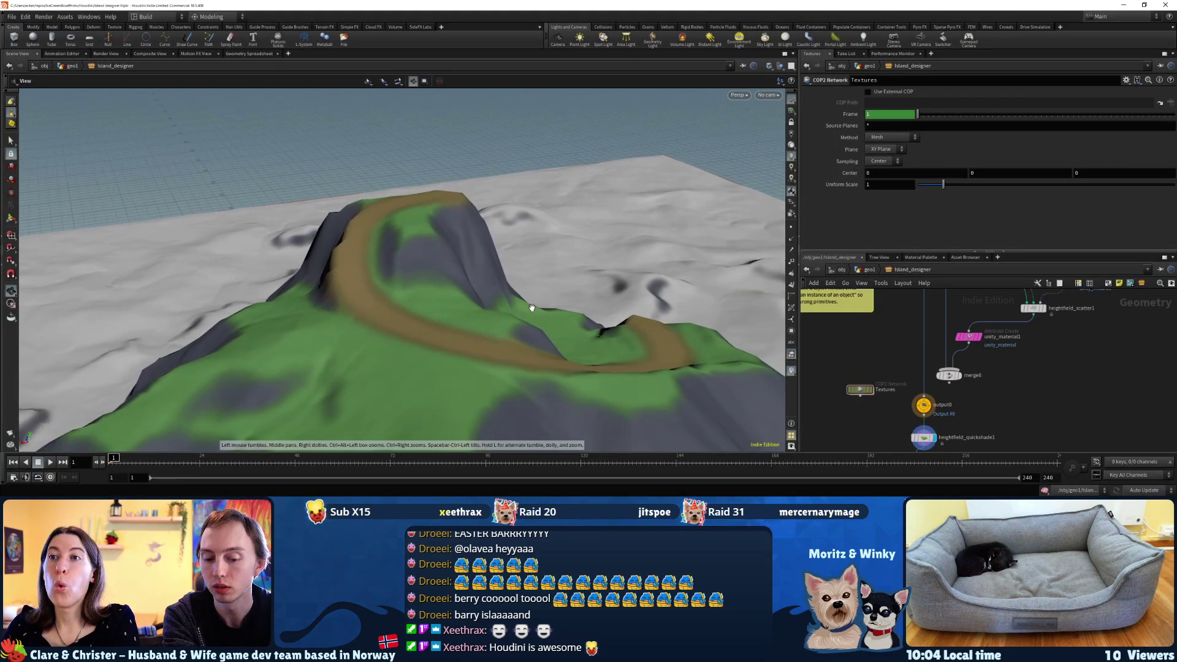
left_click_drag(540, 277, 456, 351)
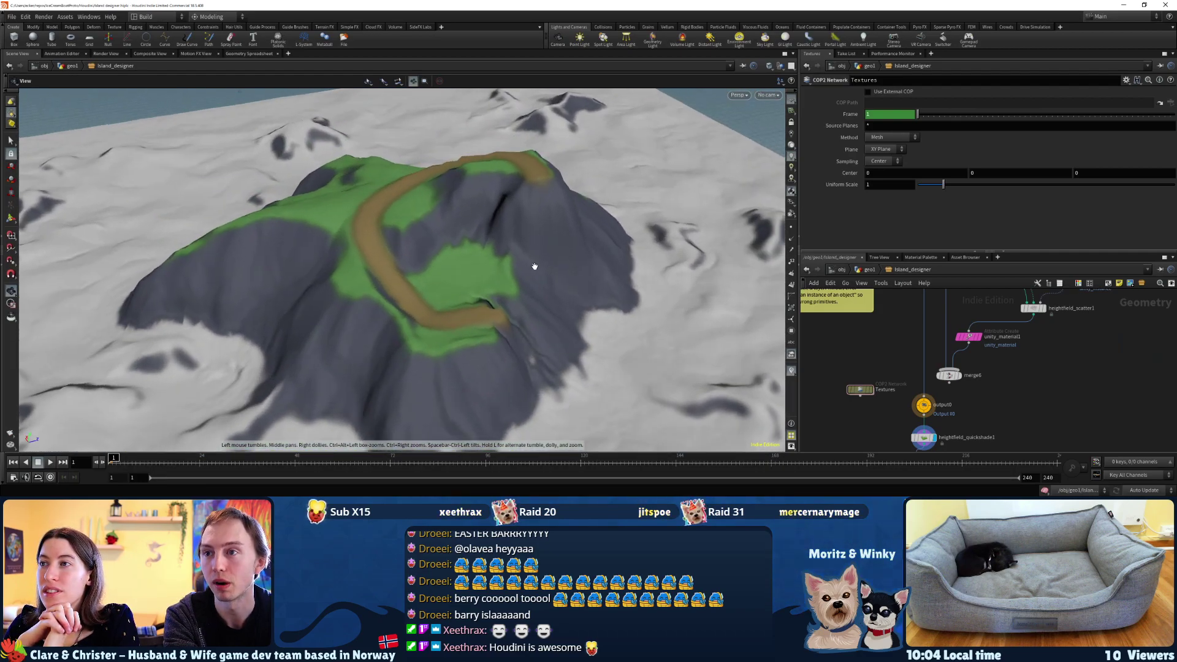
mouse_move(472, 310)
left_mouse_down()
mouse_move(447, 311)
mouse_move(462, 297)
left_mouse_up()
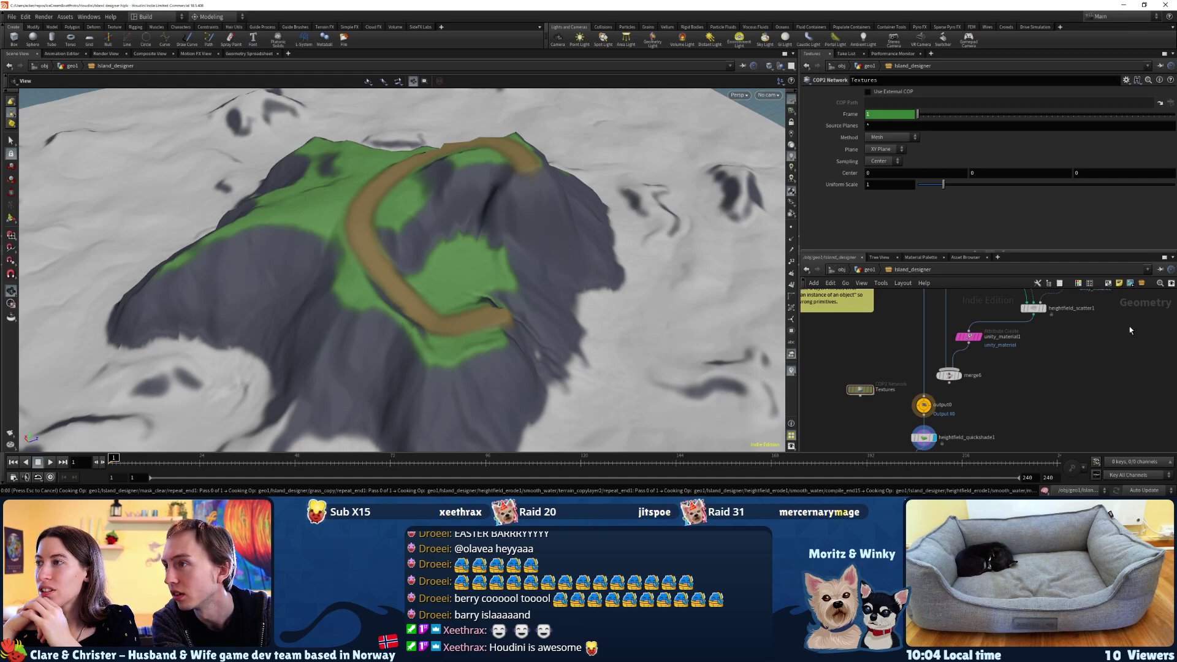
Enlarge the island_designer node network and show the parameters of the heightfield_scatter1 node
left_click(1034, 308)
key("ctrl+b")
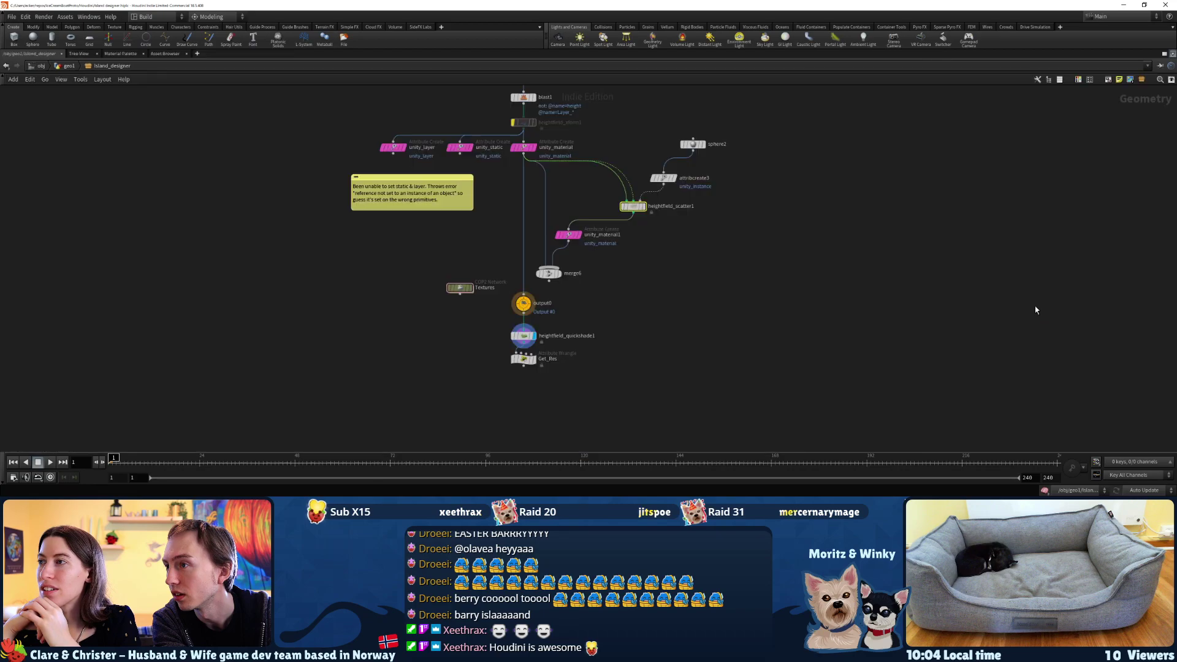
key("ctrl+b")
left_click(1165, 260)
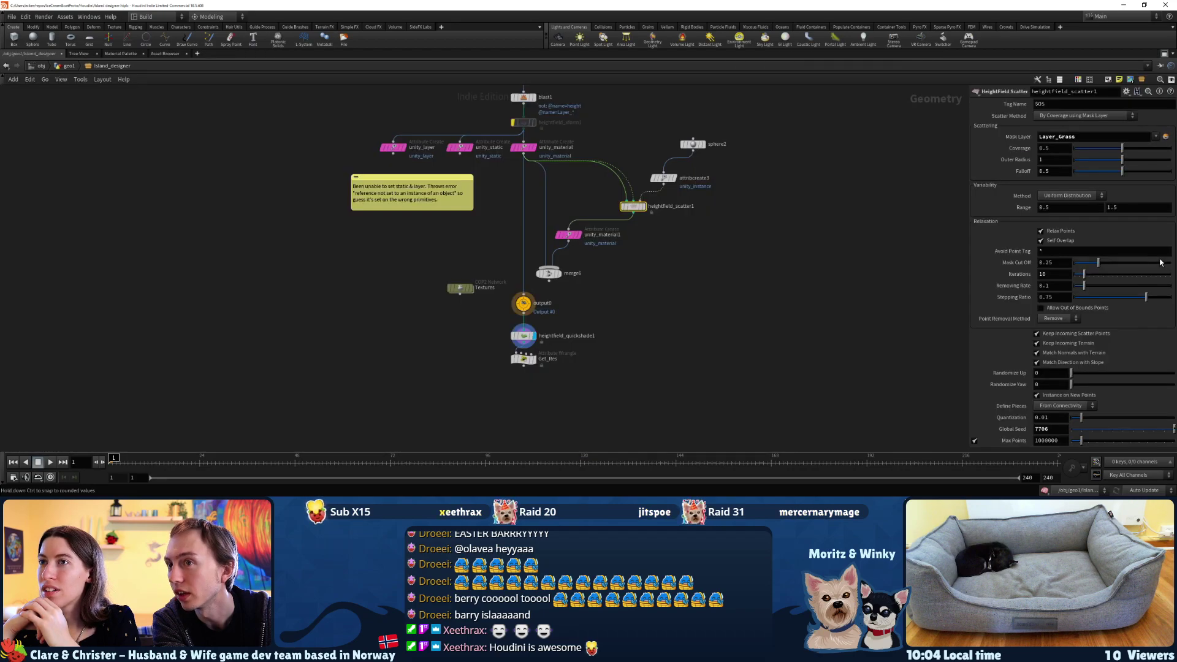
key("h")
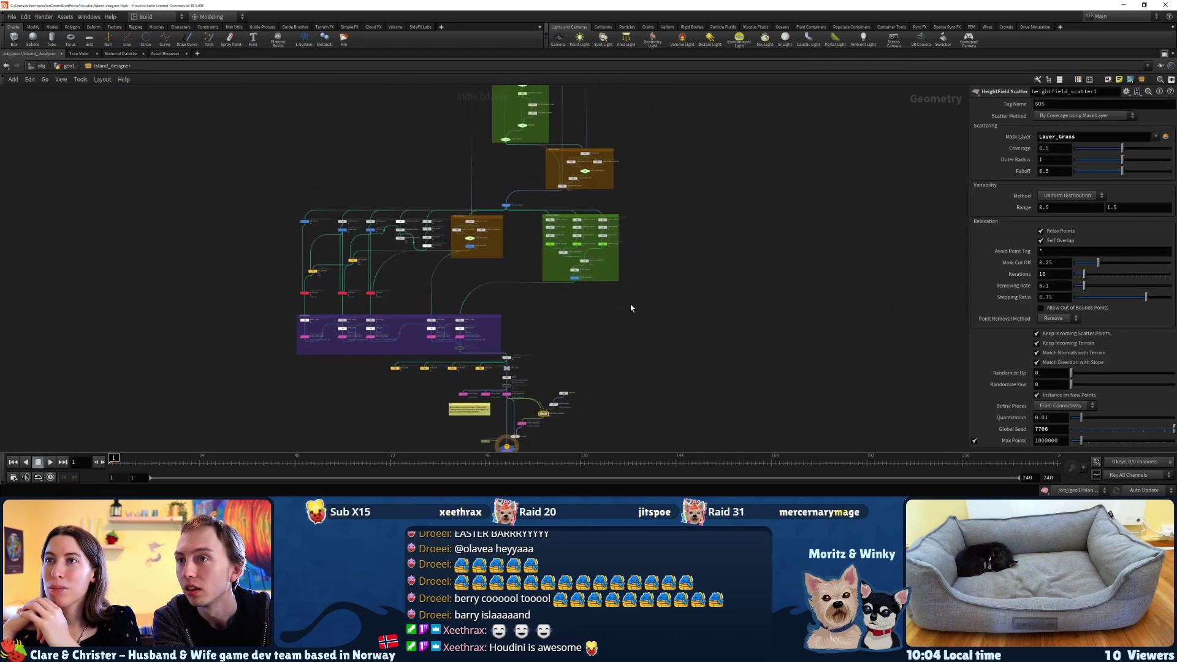
Examine the start of the node network, from the ocean floor and island input groups through local inputs, distortion and slump
middle_click_drag(656, 145, 642, 376)
middle_click_drag(657, 194, 650, 235)
scroll(555, 231, "up", 3)
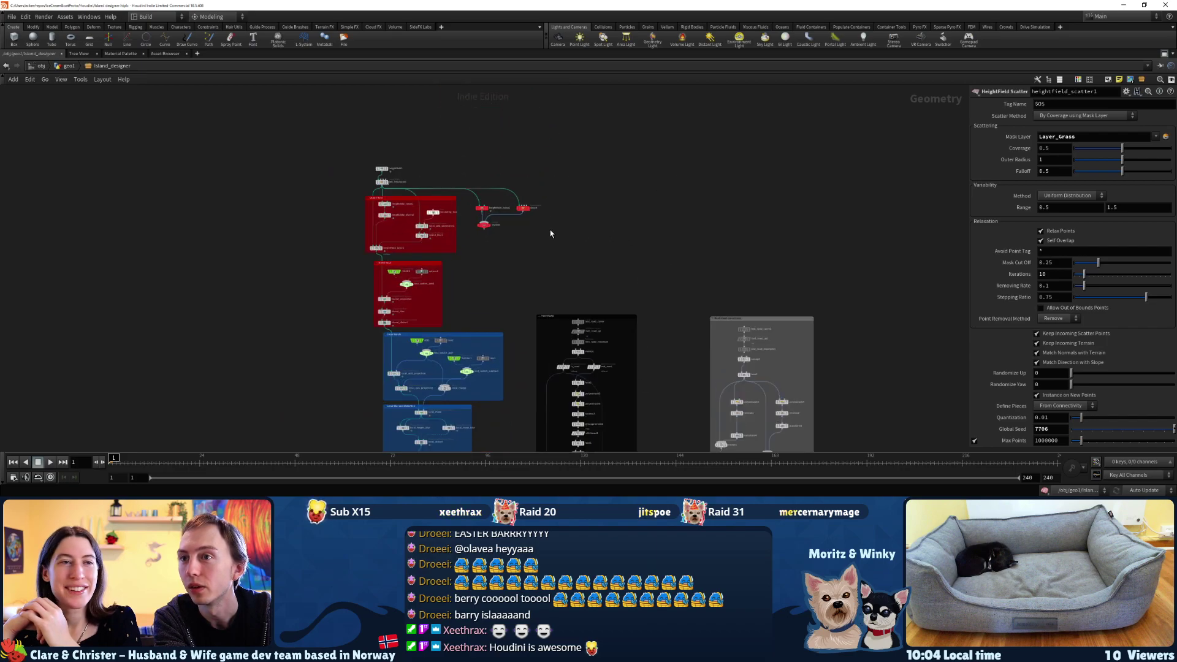
middle_click_drag(553, 237, 650, 302)
scroll(650, 302, "up", 3)
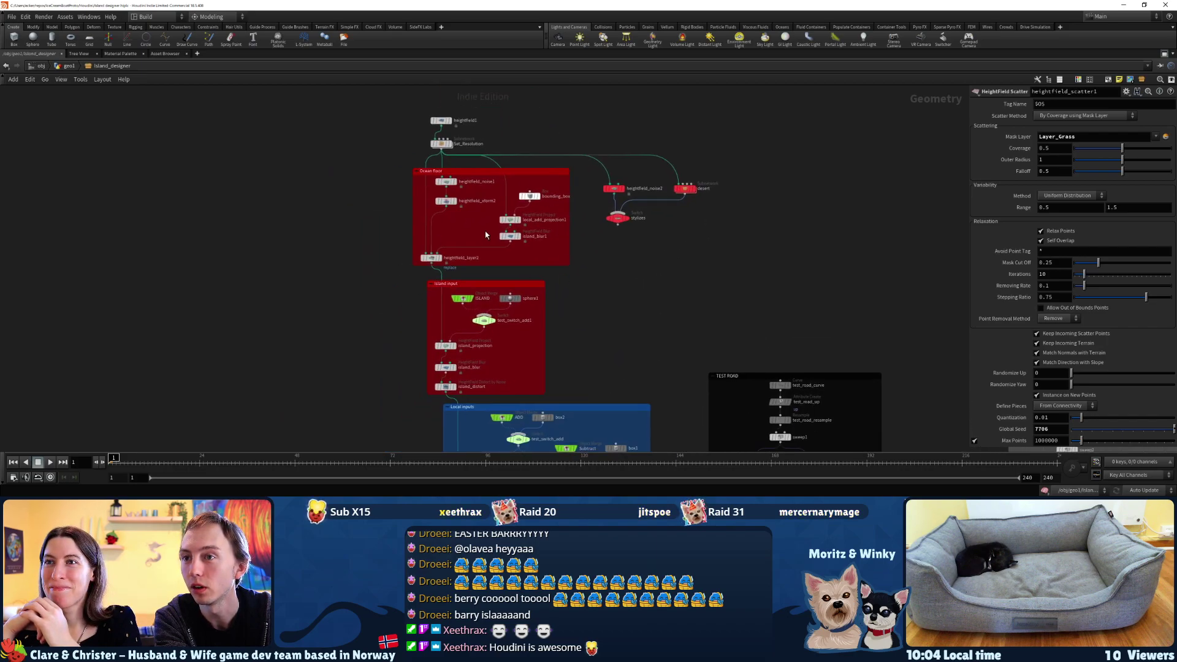
middle_click_drag(647, 372, 660, 159)
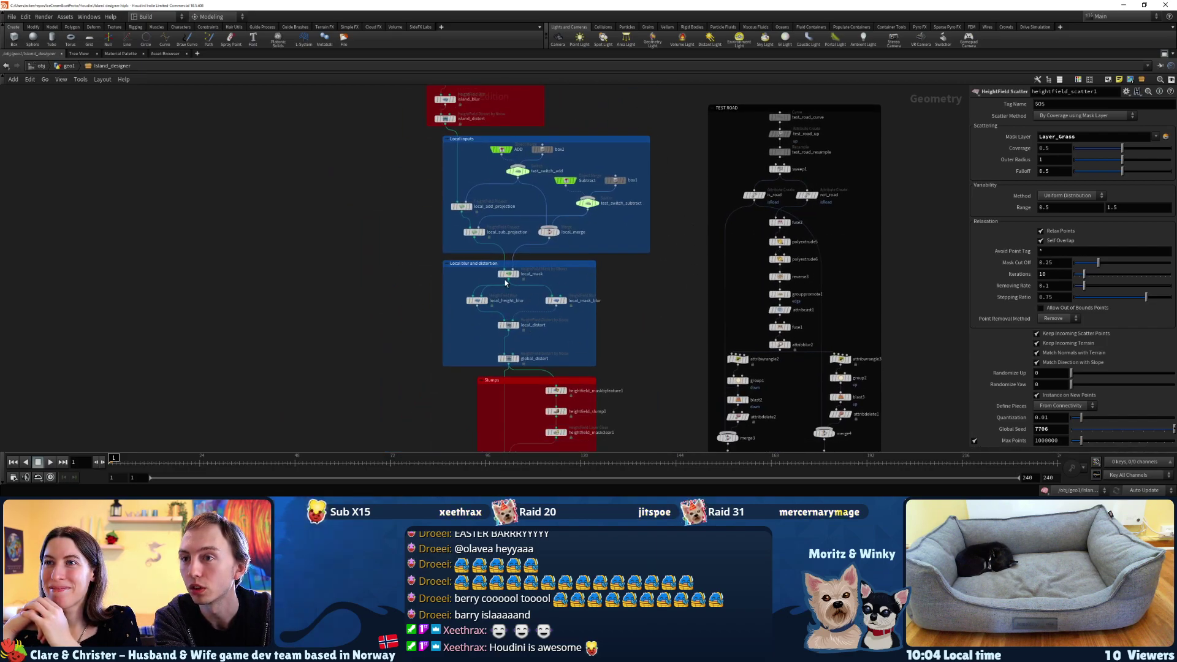
middle_click_drag(637, 370, 640, 457)
middle_click_drag(638, 219, 634, 313)
middle_click_drag(705, 441, 602, 354)
middle_click_drag(737, 337, 748, 193)
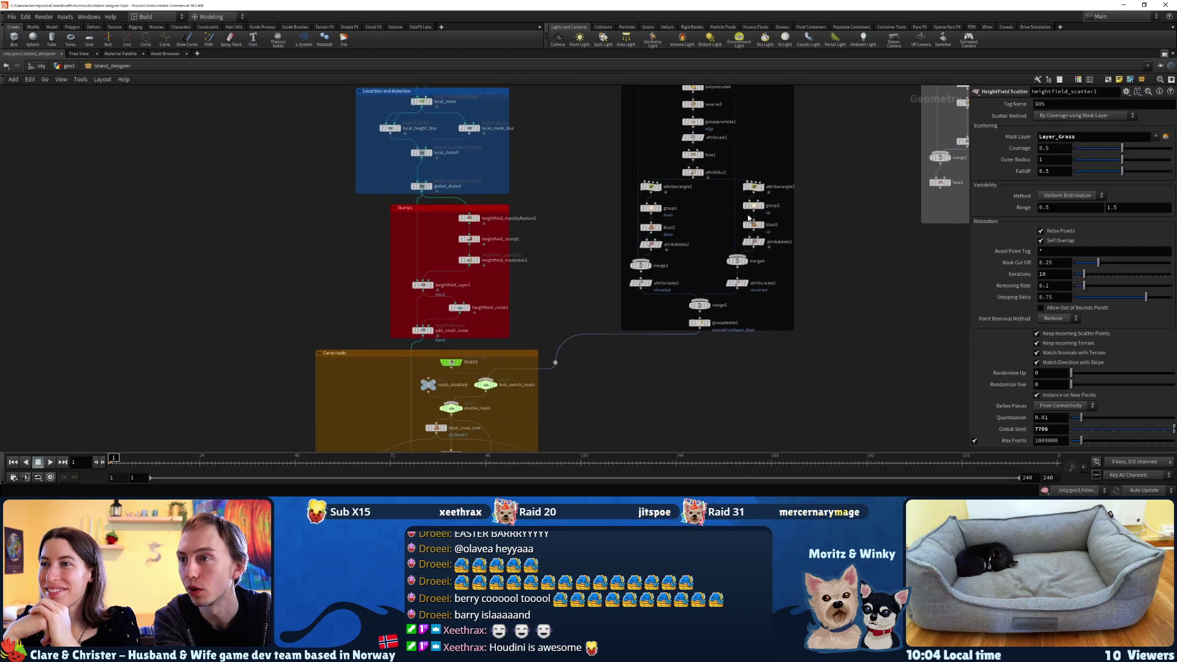
Examine the Carve roads, Erosion and Road erosion node groups down to the Texture_input node
middle_click_drag(670, 381, 731, 283)
middle_click_drag(675, 331, 731, 276)
scroll(578, 267, "up", 1)
middle_click_drag(823, 350, 802, 312)
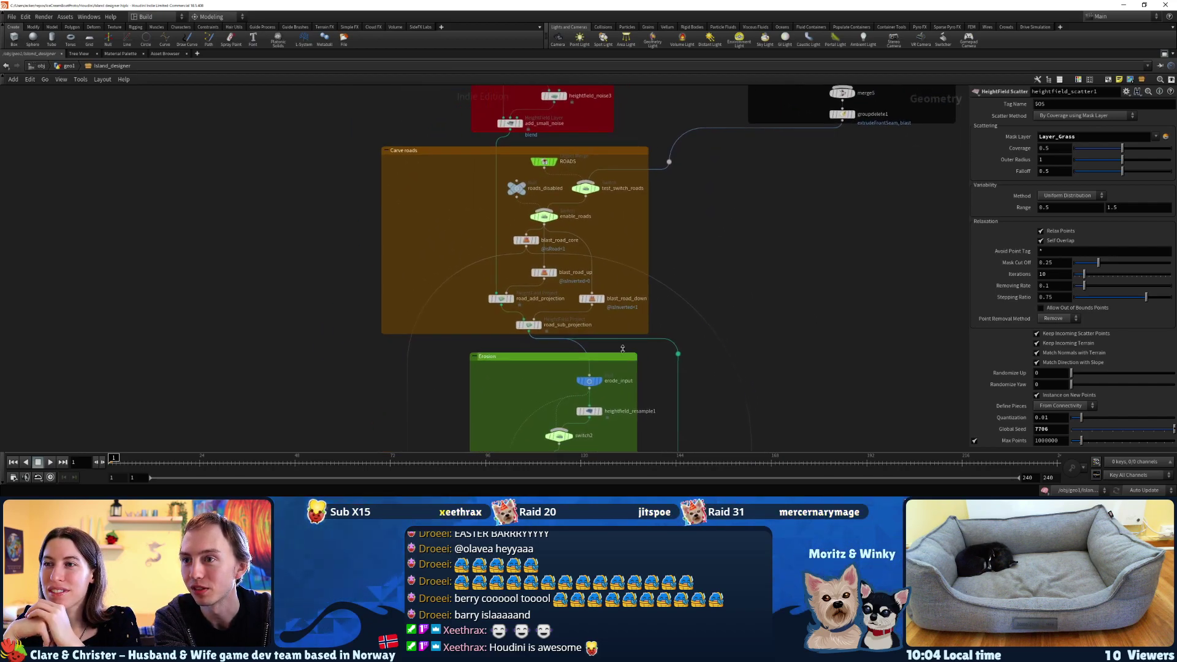
middle_click_drag(628, 351, 628, 177)
middle_click_drag(615, 331, 583, 300)
middle_click_drag(715, 327, 625, 101)
scroll(725, 269, "up", 1)
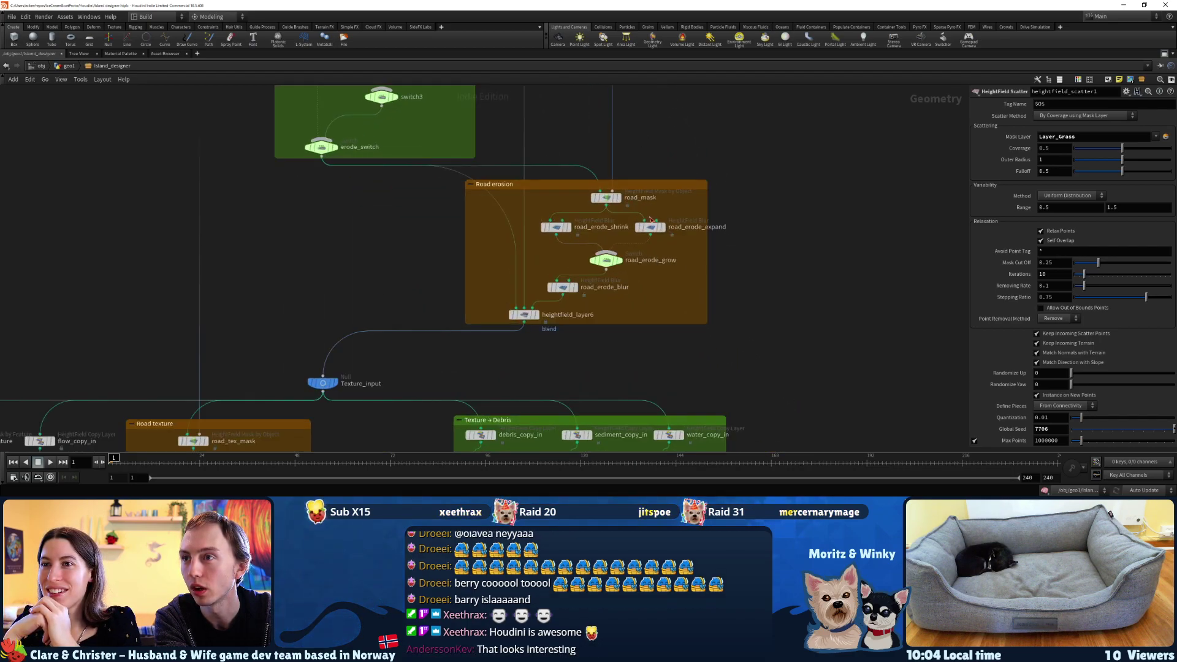
Examine the texture mask nodes, the Join textures group and the Texture → Debris group
middle_click_drag(407, 288, 536, 234)
middle_click_drag(418, 250, 520, 144)
middle_click_drag(450, 202, 708, 141)
middle_click_drag(479, 290, 486, 225)
scroll(268, 266, "down", 1)
scroll(429, 315, "down", 2)
middle_click_drag(454, 329, 431, 276)
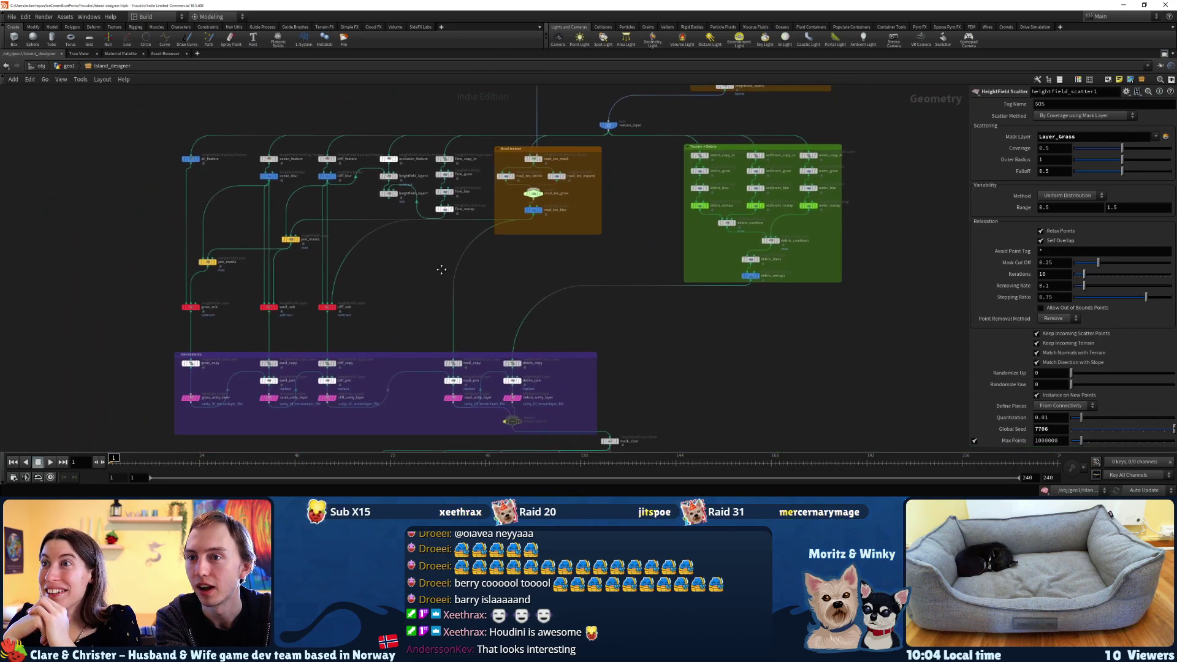
scroll(263, 384, "up", 2)
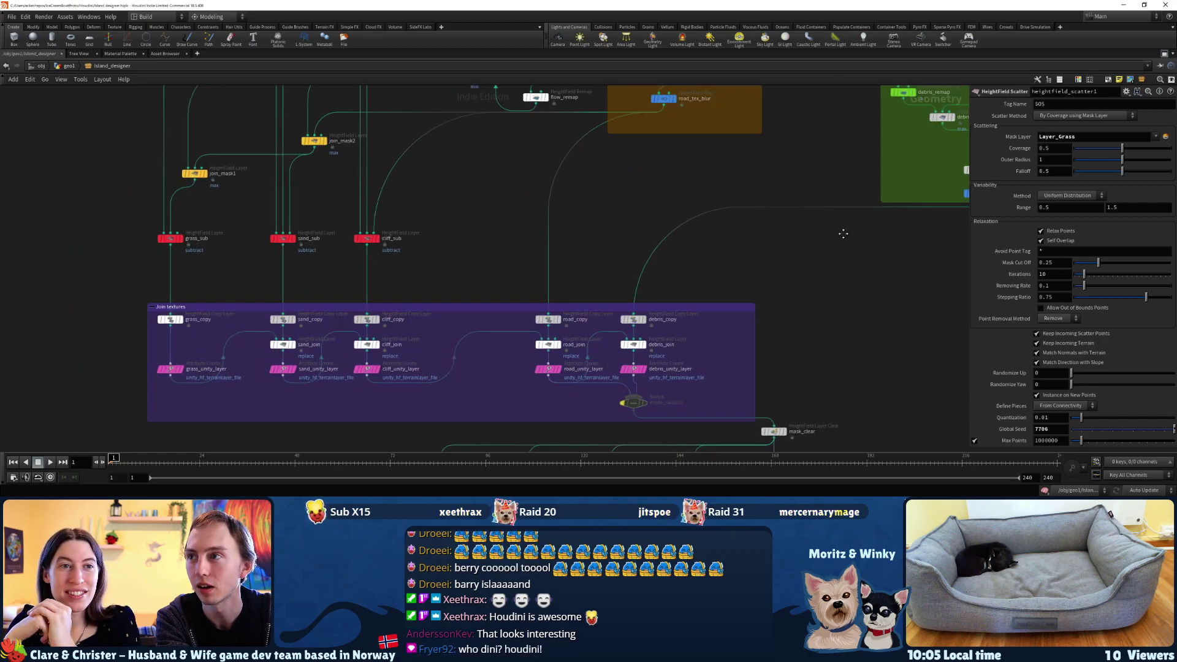
middle_click_drag(849, 229, 342, 405)
scroll(451, 252, "up", 1)
scroll(485, 265, "up", 1)
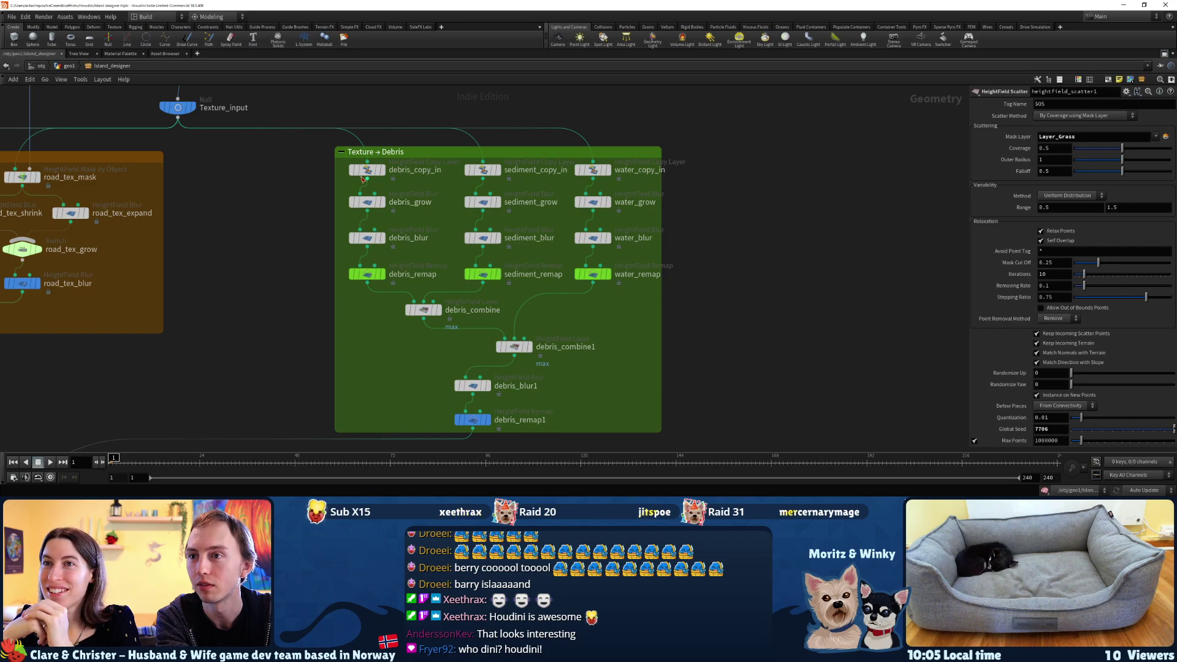
Find the scatter branch near the network's output and select its sphere, attribute and heightfield_scatter1 nodes together
scroll(474, 399, "down", 3)
middle_click_drag(387, 378, 508, 161)
middle_click_drag(431, 316, 496, 274)
middle_click_drag(392, 376, 358, 260)
scroll(403, 315, "up", 3)
middle_click_drag(682, 317, 659, 224)
left_click_drag(812, 427, 653, 224)
scroll(615, 217, "down", 5)
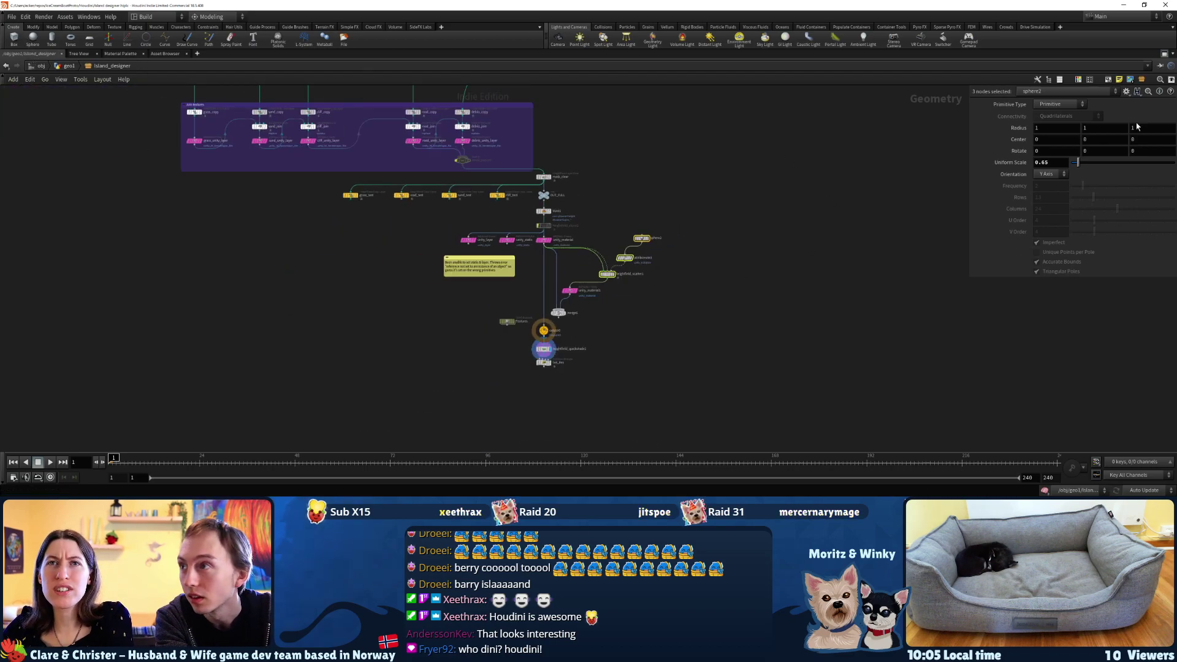
Restore the split layout with the 3D view and display the merge6 node to view the spheres scattered over the terrain
key("ctrl+b")
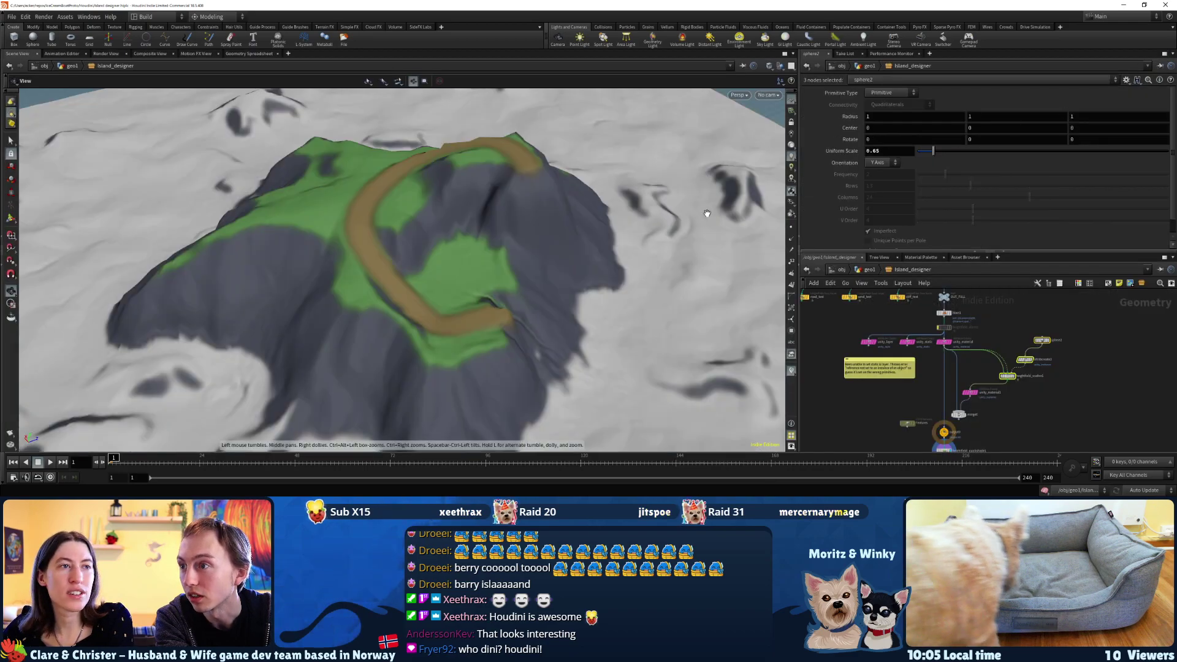
scroll(1008, 409, "up", 2)
left_click(955, 417)
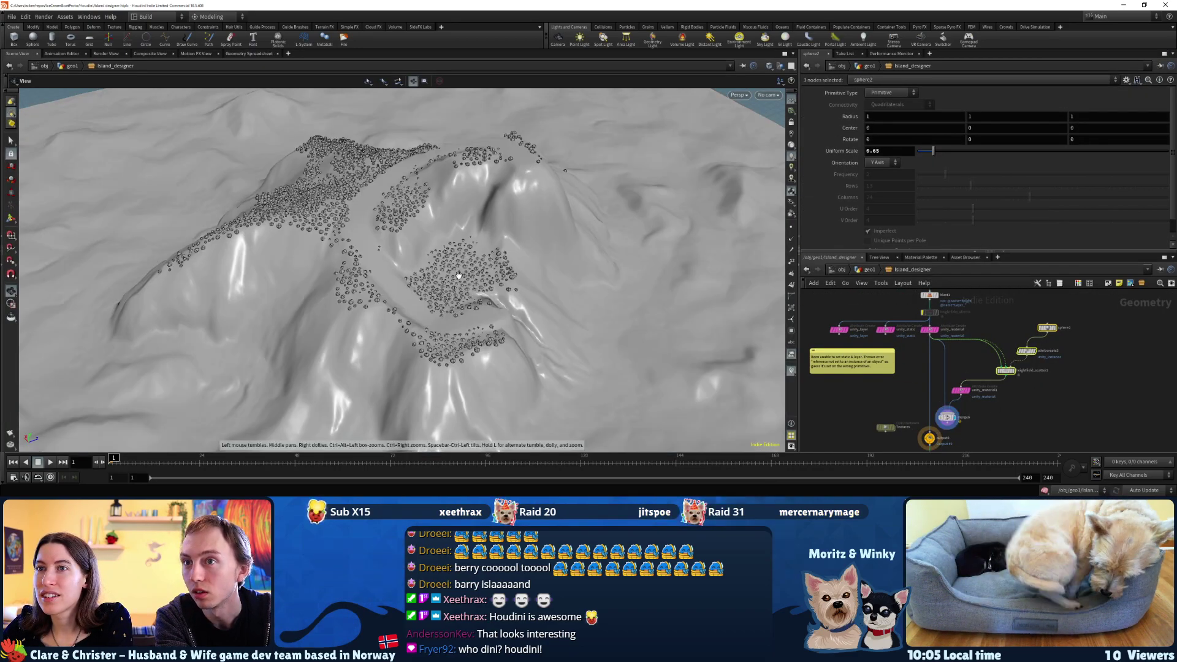
left_click_drag(459, 276, 478, 325)
scroll(987, 428, "up", 2)
middle_click_drag(987, 428, 1011, 355)
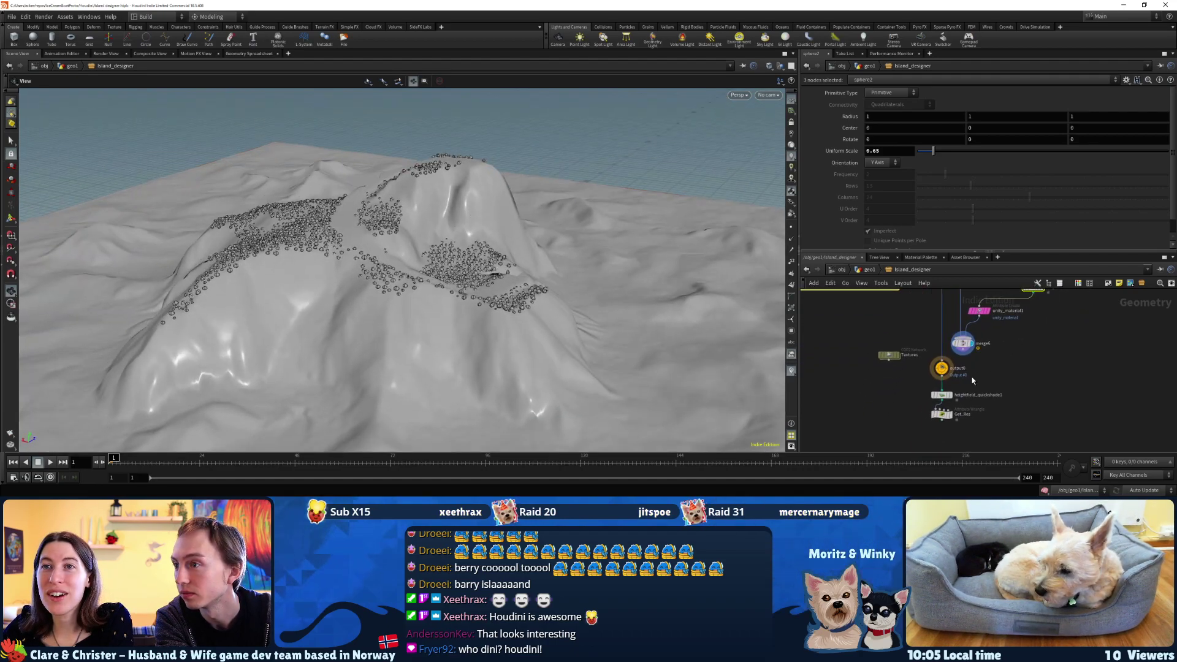
Duplicate the heightfield_quickshade1 node, wire the copy to merge6 and display it to view the scattered spheres on the coloured terrain
left_click(945, 396)
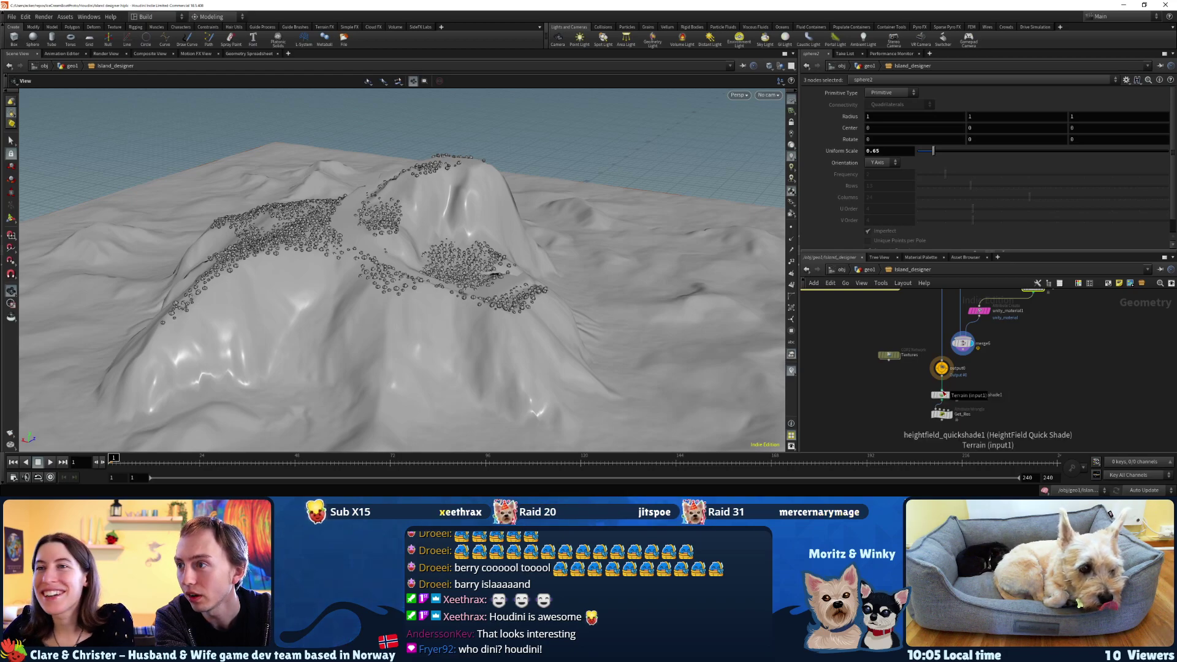
left_click(941, 396)
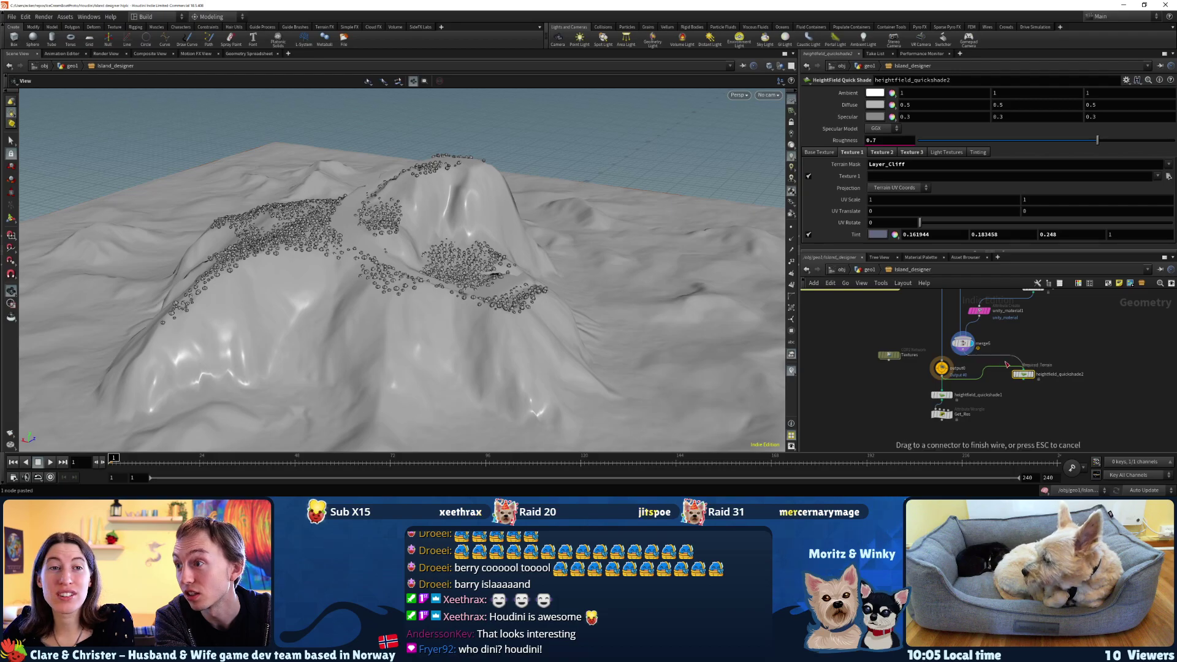
left_click(1035, 377)
left_click_drag(380, 264, 379, 331)
scroll(266, 341, "up", 8)
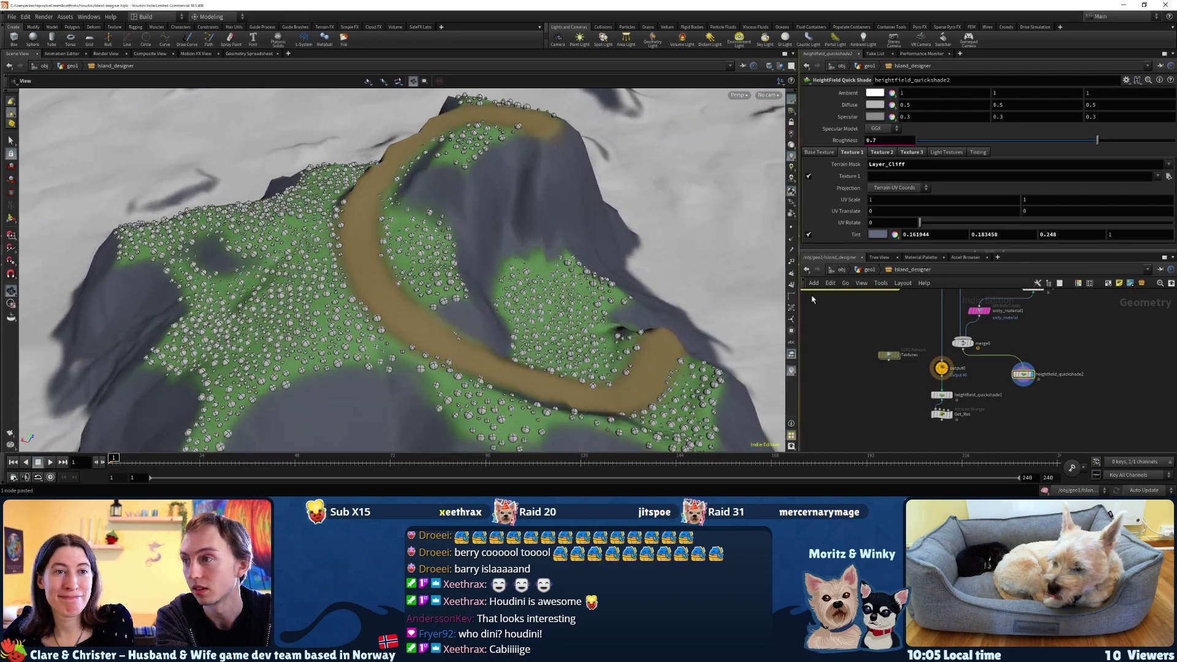
Select the scatter branch's nodes, from the sphere to its unity_material1 node, and switch back to Unity
middle_click_drag(1025, 342, 974, 388)
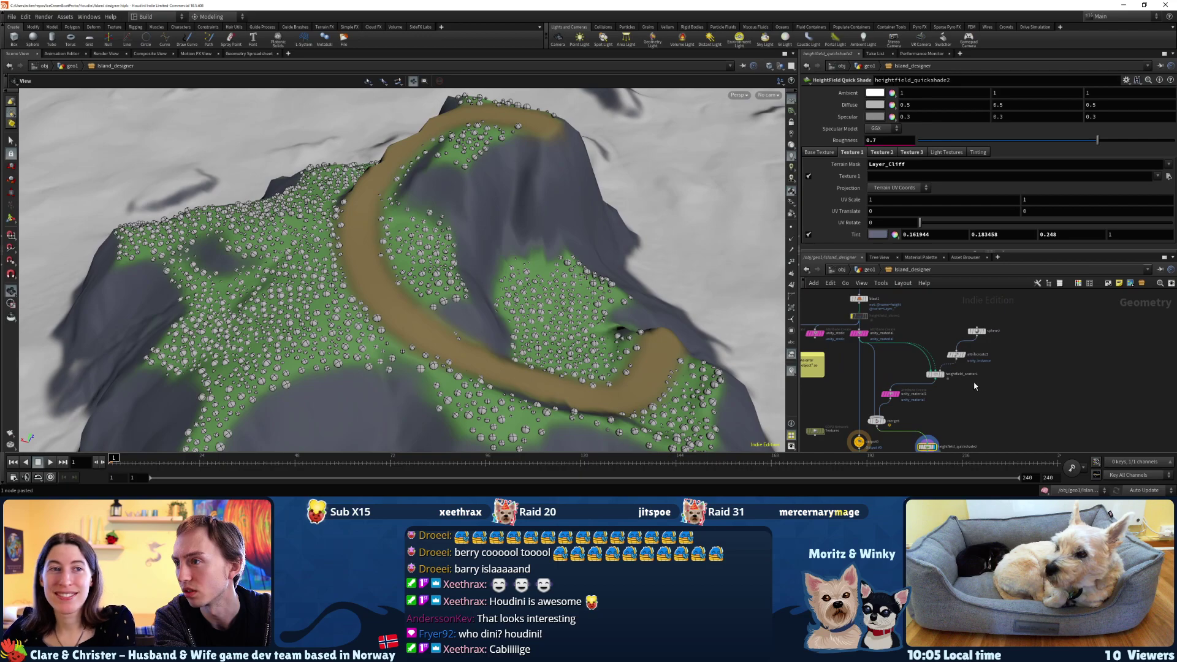
left_click_drag(911, 454, 911, 451)
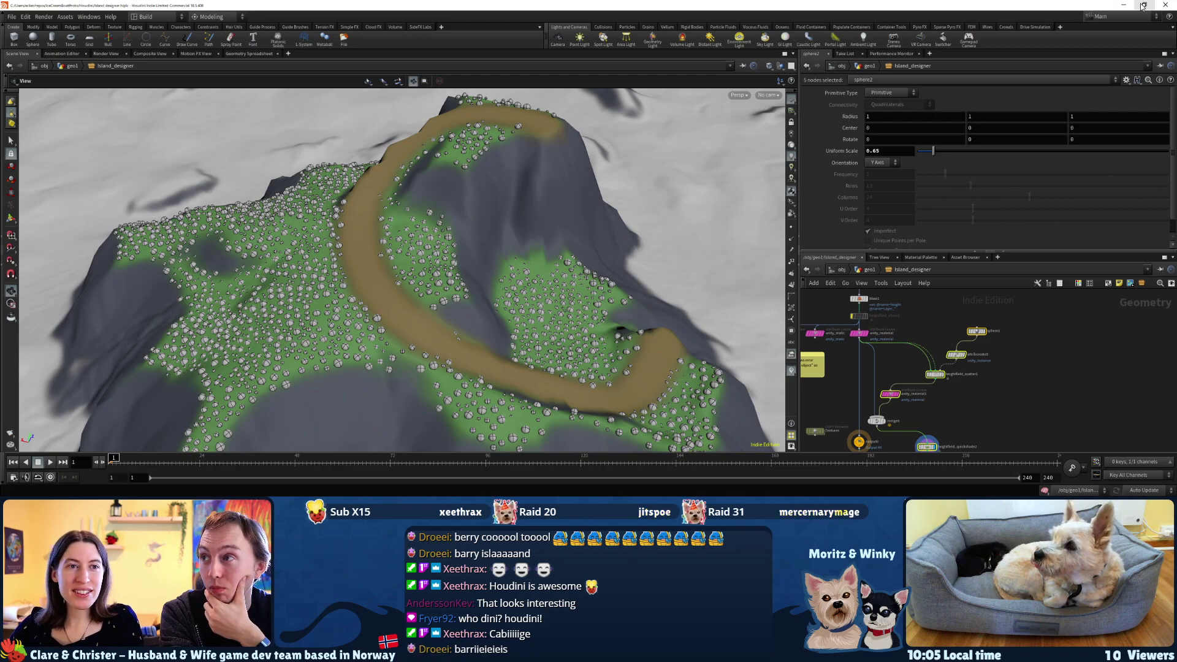
left_click(1122, 6)
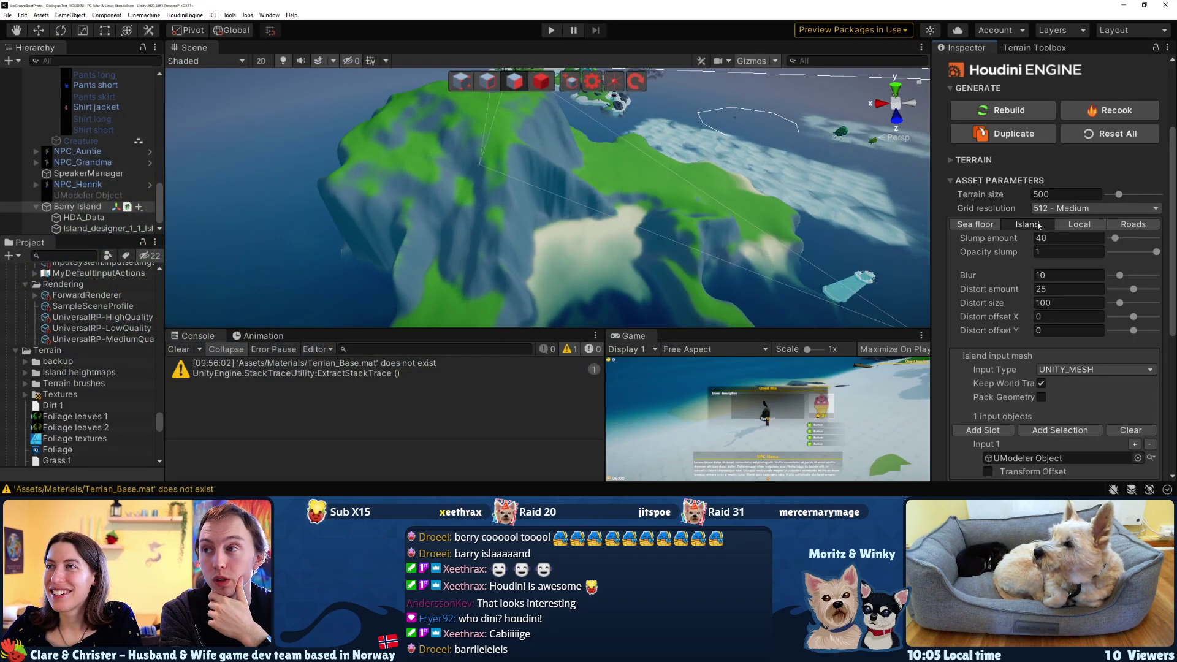
Look over Barry Island's cliffs and maximize the Scene view
scroll(1028, 266, "up", 3)
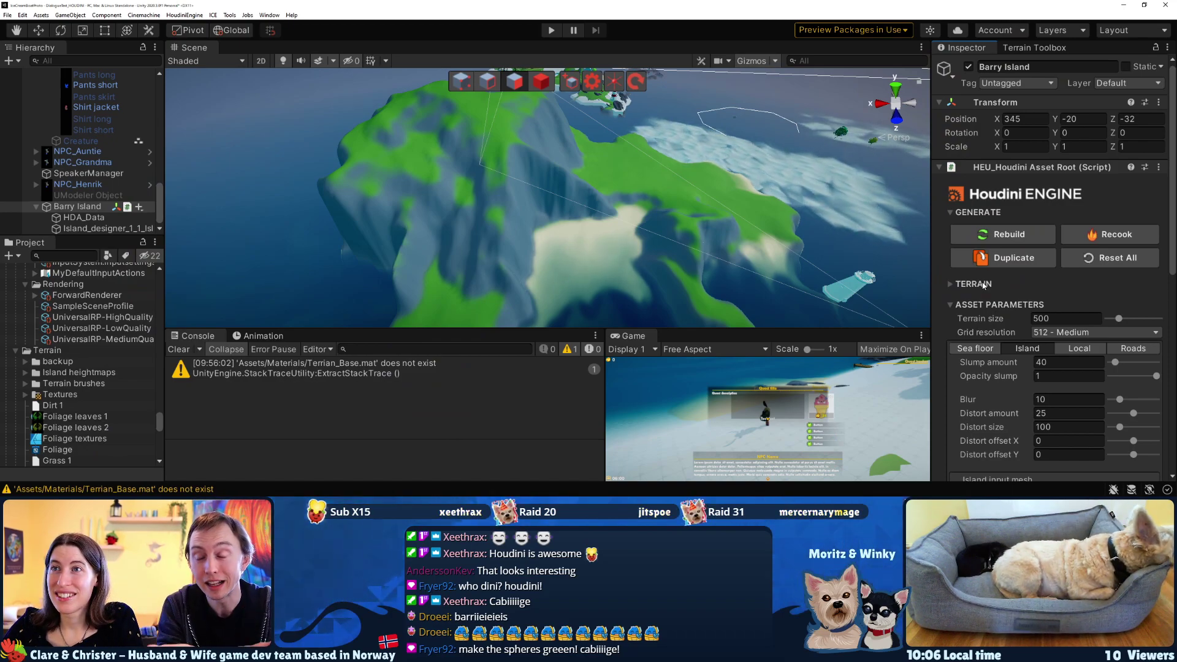
mouse_move(632, 196)
middle_mouse_down()
mouse_move(606, 213)
mouse_move(629, 210)
middle_mouse_up()
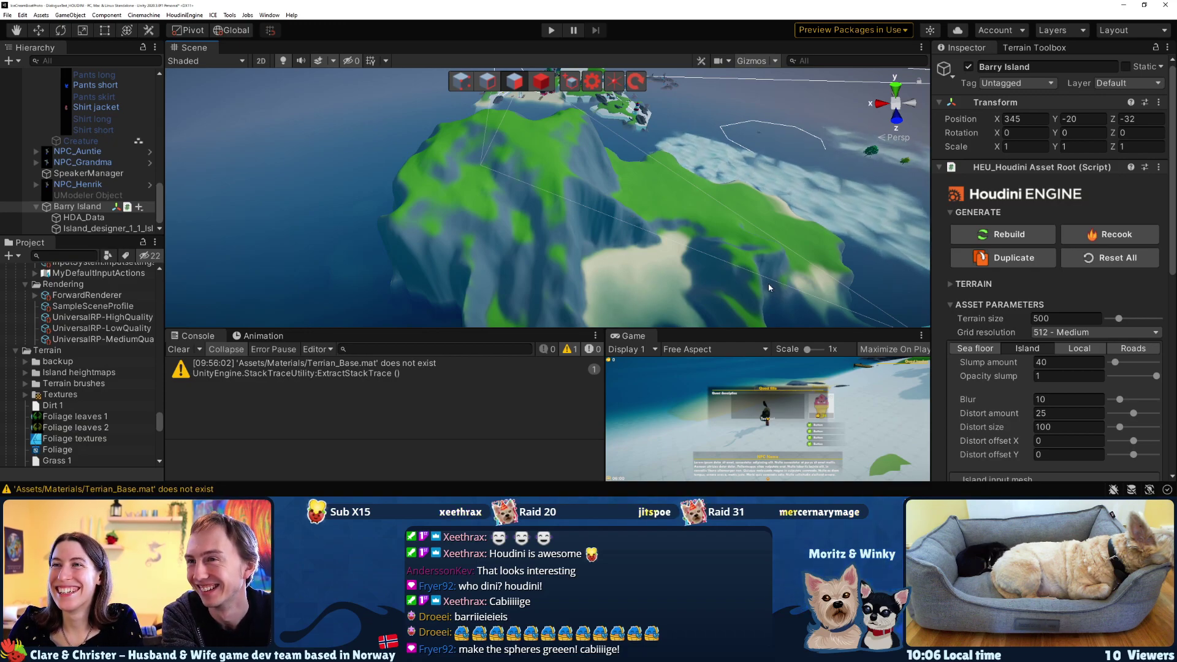
right_click_drag(602, 230, 582, 247)
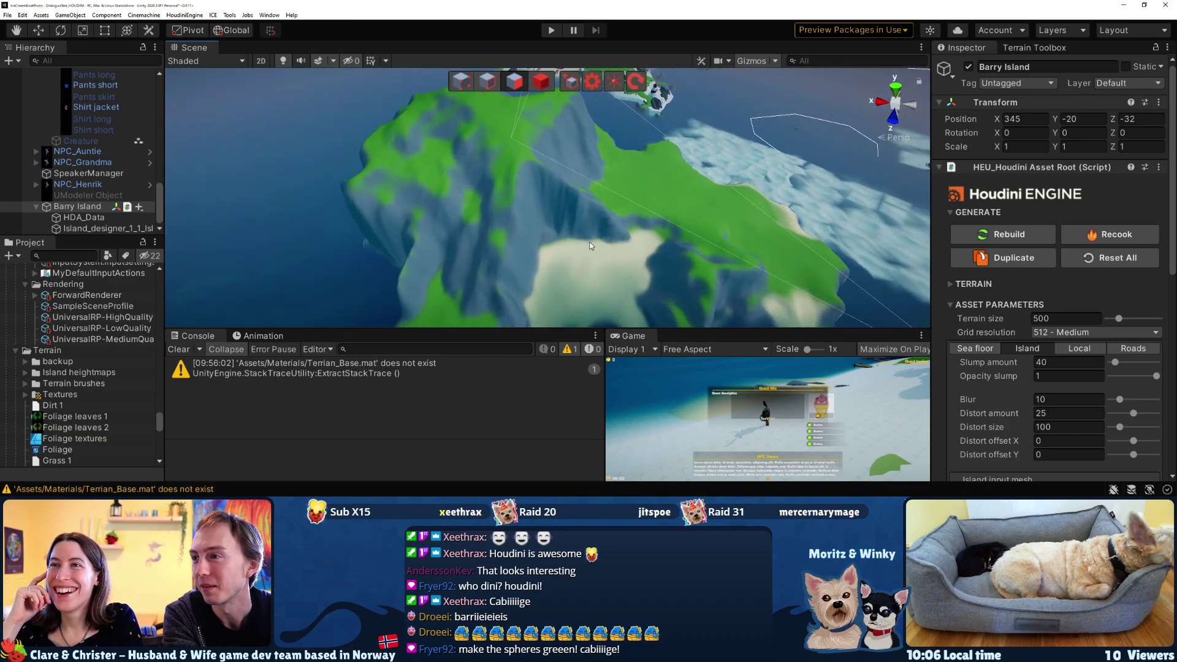
right_click_drag(704, 246, 859, 328)
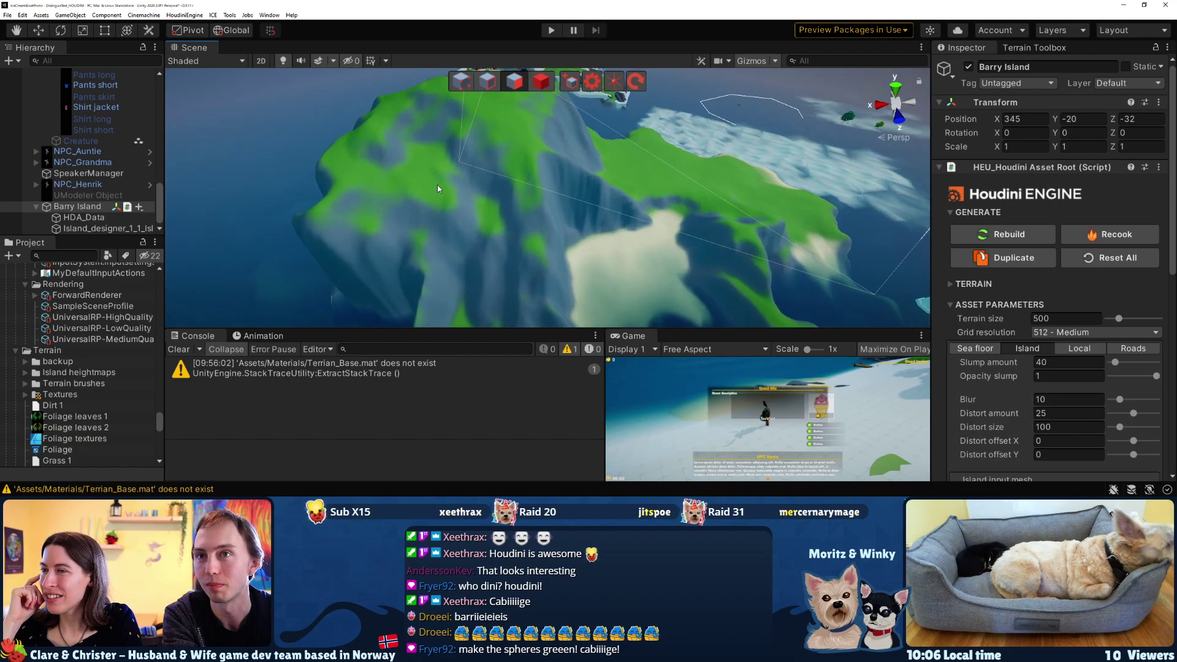
right_click(197, 49)
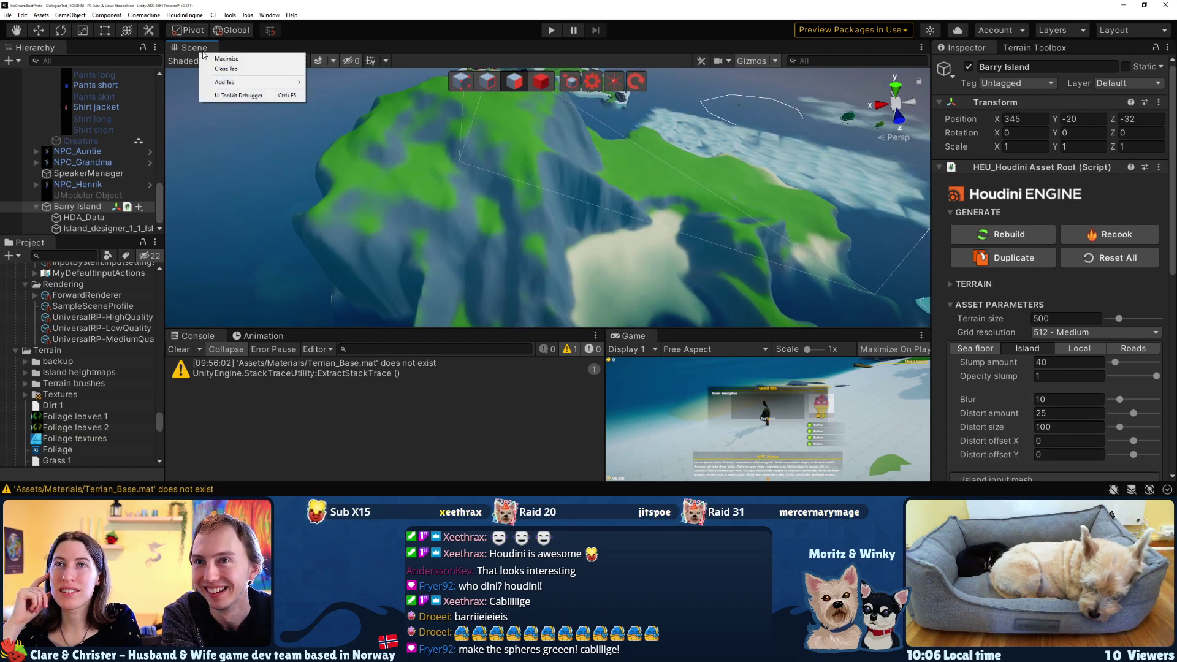
left_click(215, 55)
Select Barry Island in the scene and open its HEU_Houdini Asset Root component in an enlarged floating window beside the island
right_click(337, 218)
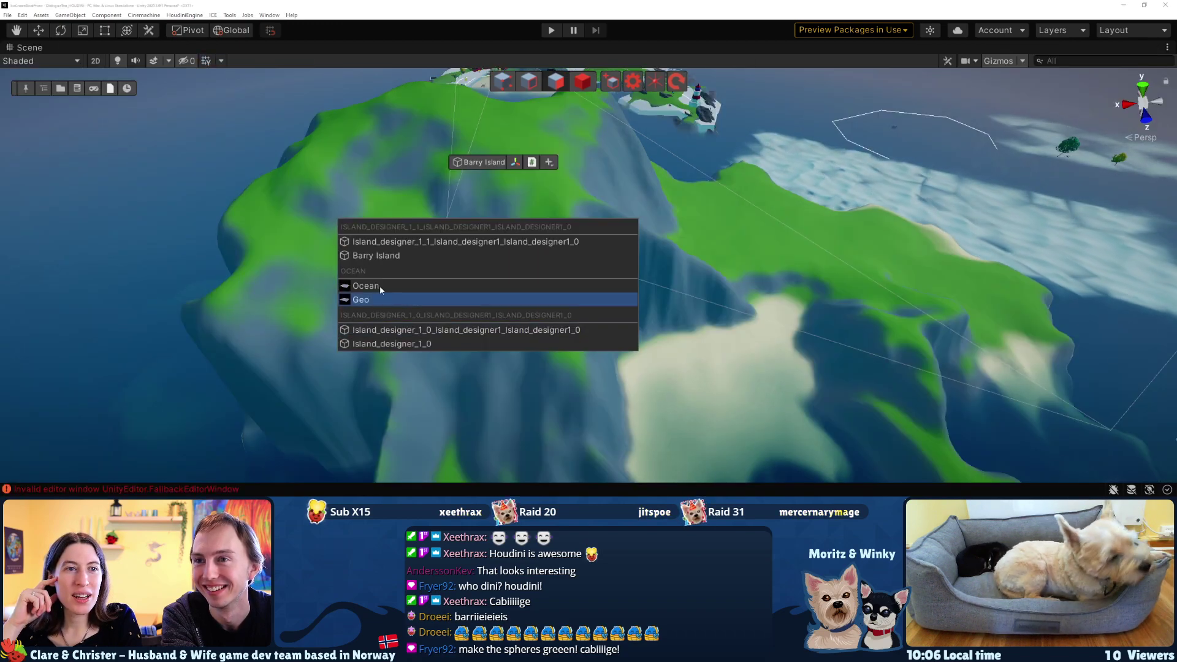
left_click(385, 255)
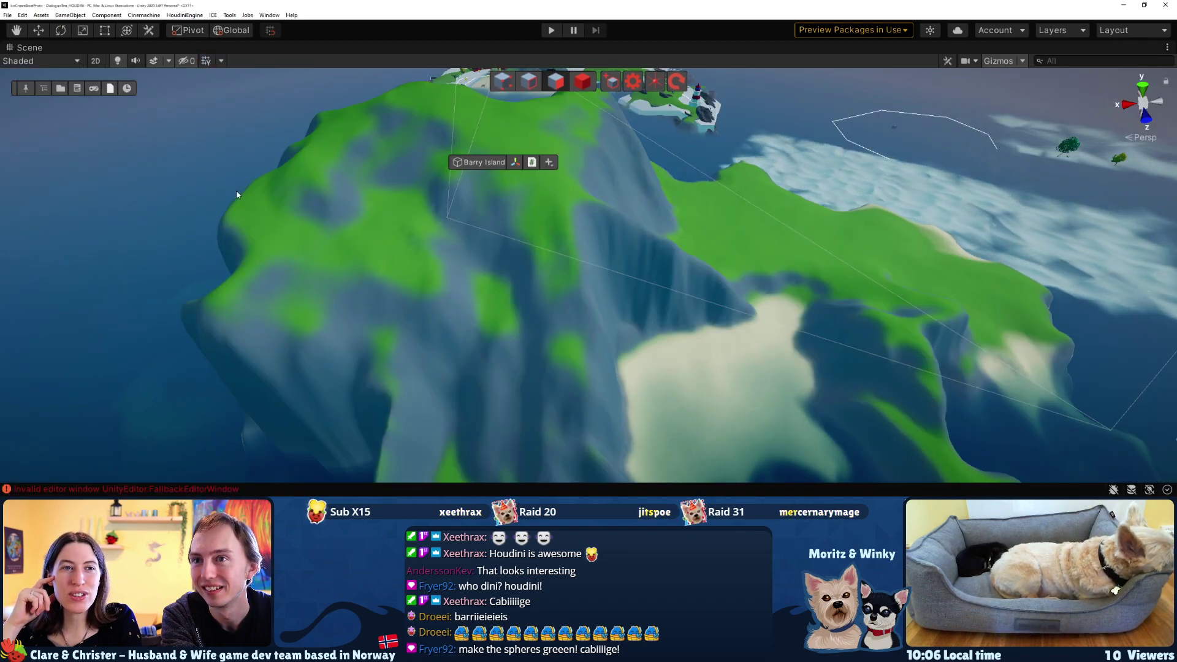
left_click(533, 163)
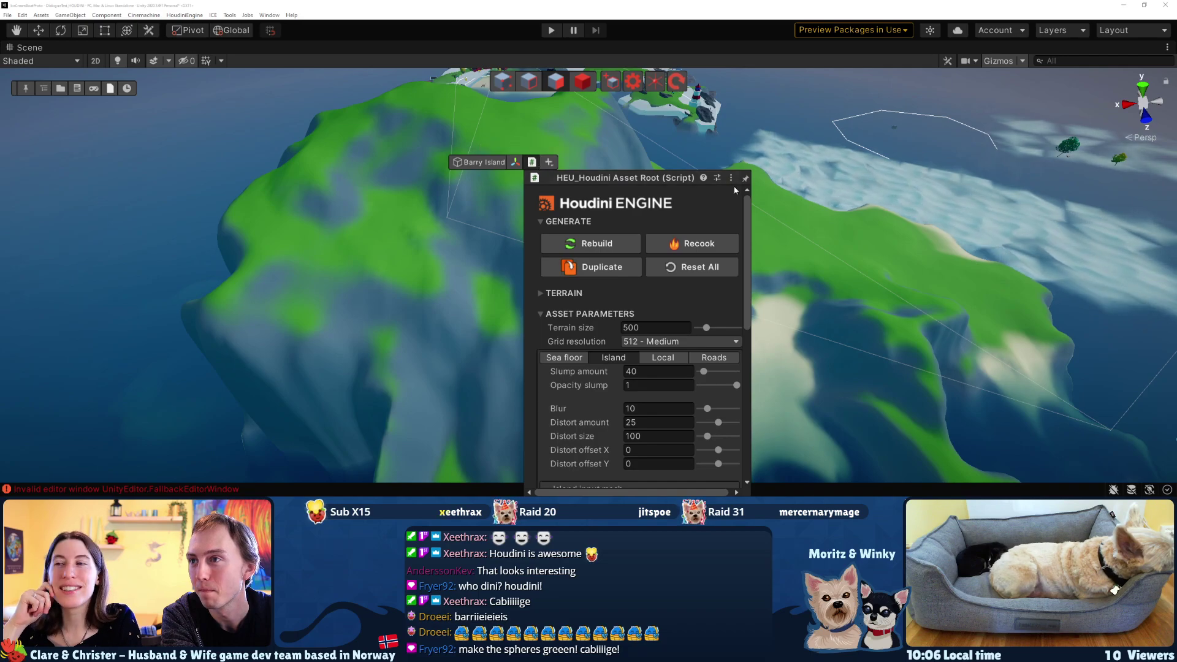
left_click_drag(700, 173, 1080, 78)
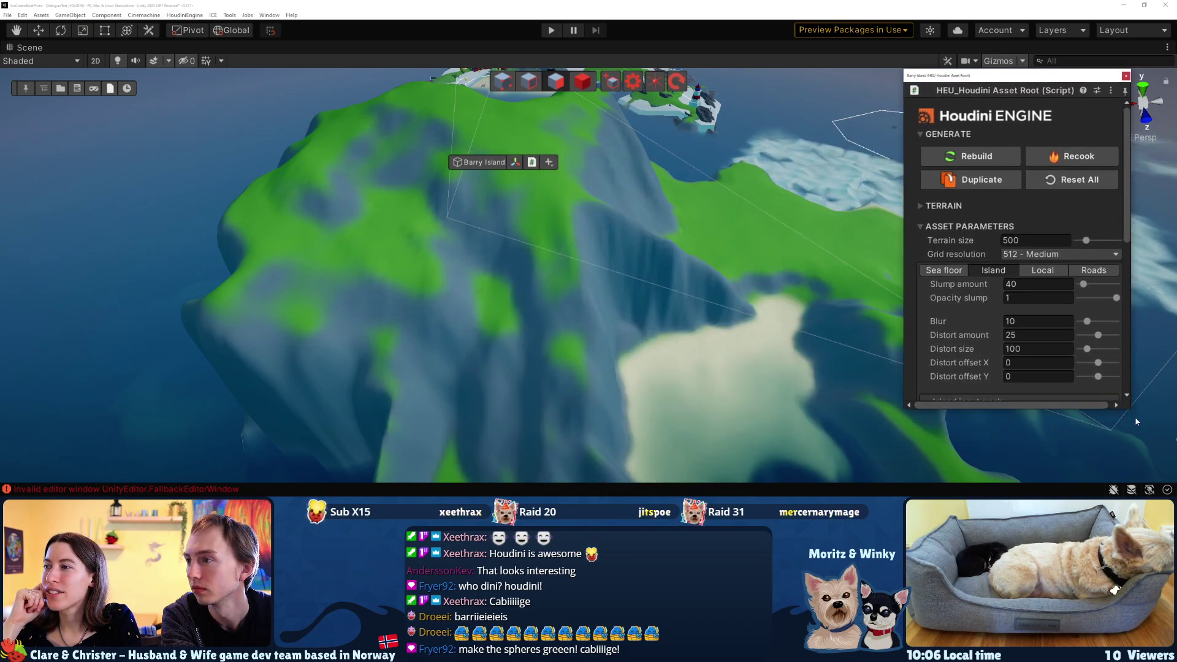
left_click_drag(1129, 413, 1174, 479)
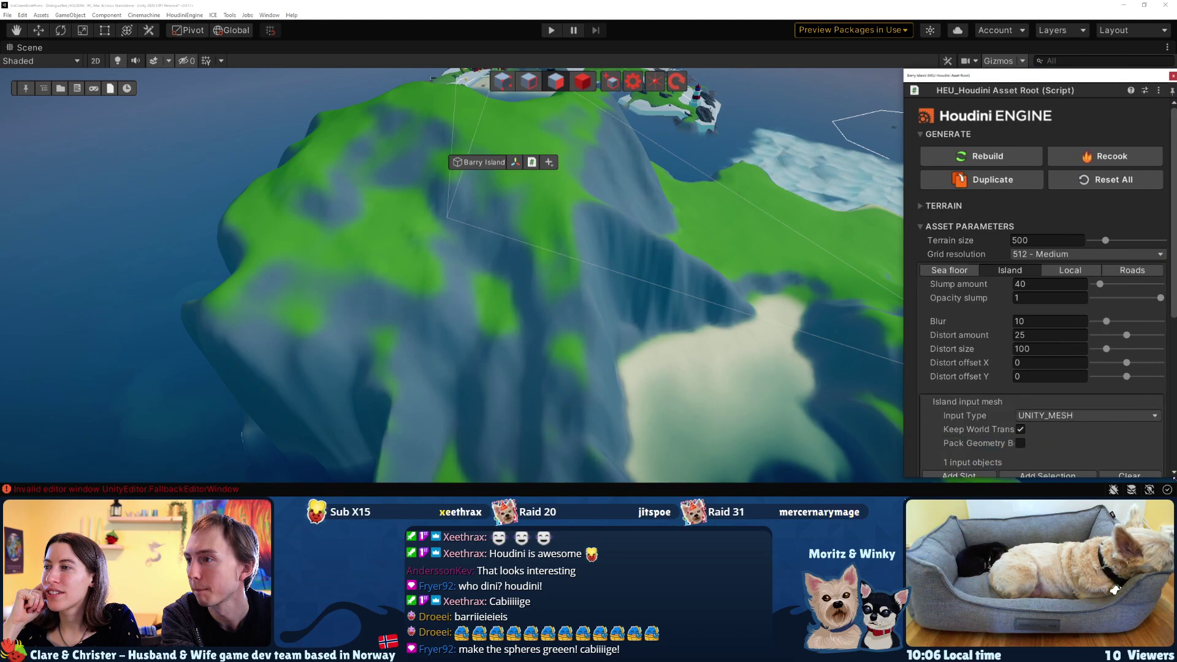
Set the island's Distort amount to 0 and its Blur to 0 to view the undistorted shape
scroll(994, 283, "down", 3)
left_click(1035, 294)
type("0")
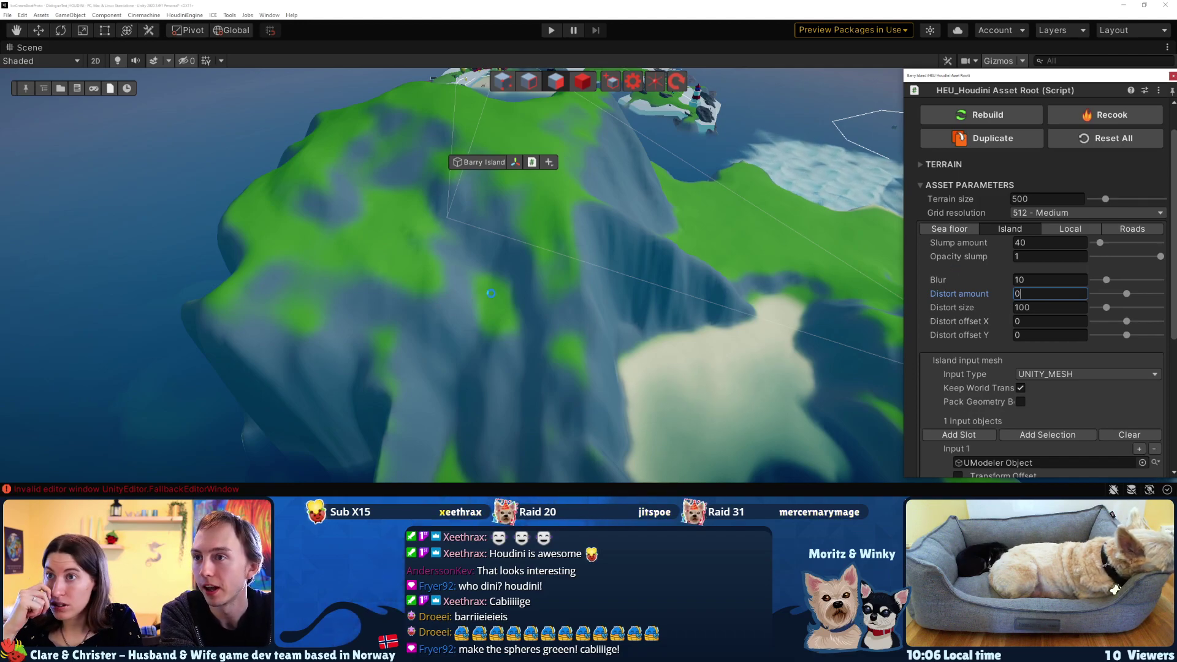
key("Return")
mouse_move(493, 302)
left_mouse_down("alt")
mouse_move(567, 278)
mouse_move(570, 301)
mouse_move(734, 336)
mouse_move(565, 335)
mouse_move(484, 283)
mouse_move(494, 284)
left_mouse_up("alt")
left_click(1020, 280)
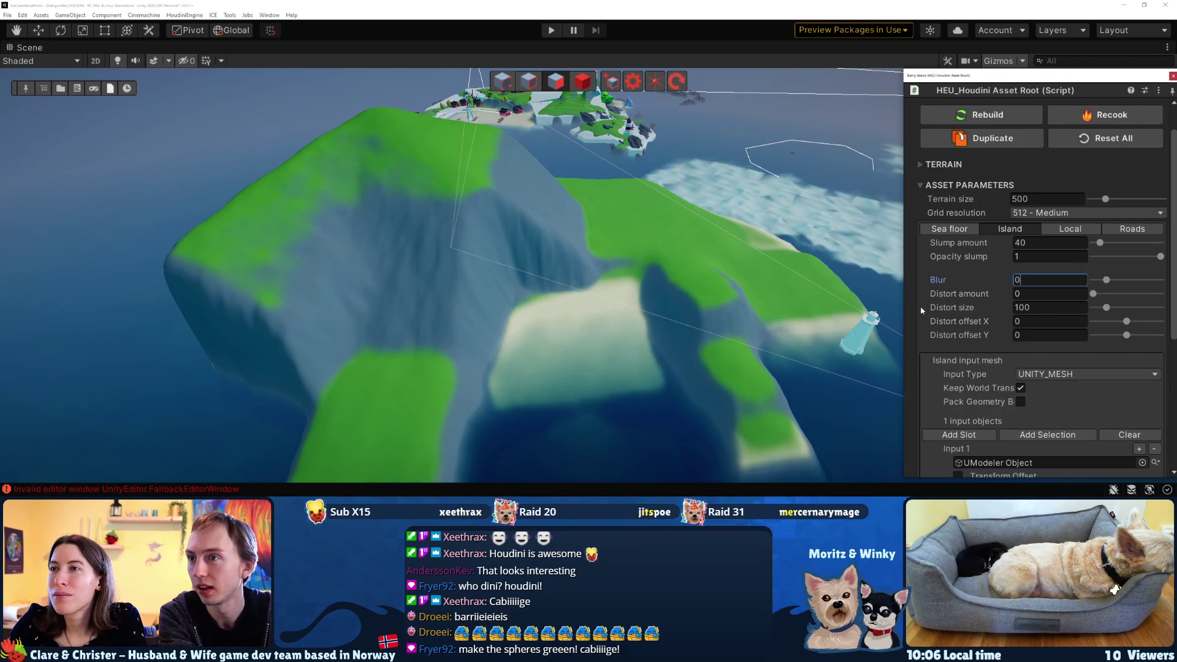
type("0")
key("Return")
left_click_drag(622, 314, 578, 333, "alt")
Try a Distort amount of 10 and one of 25 on the unblurred island, comparing the coastline each time
left_click(966, 296)
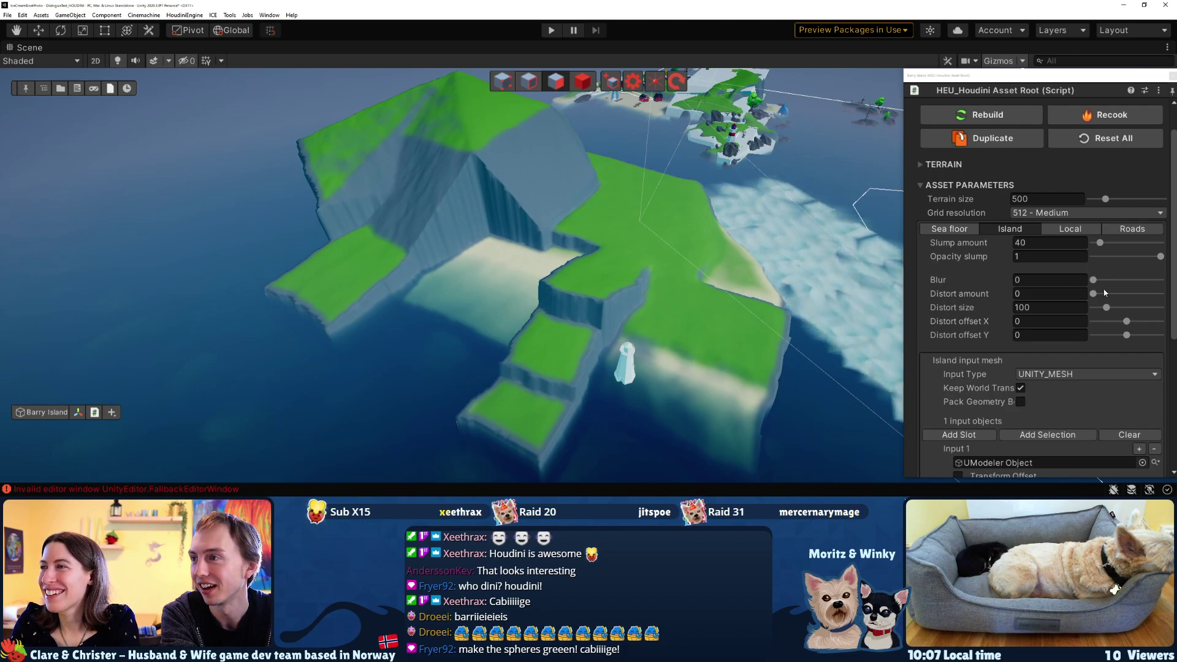
type("10")
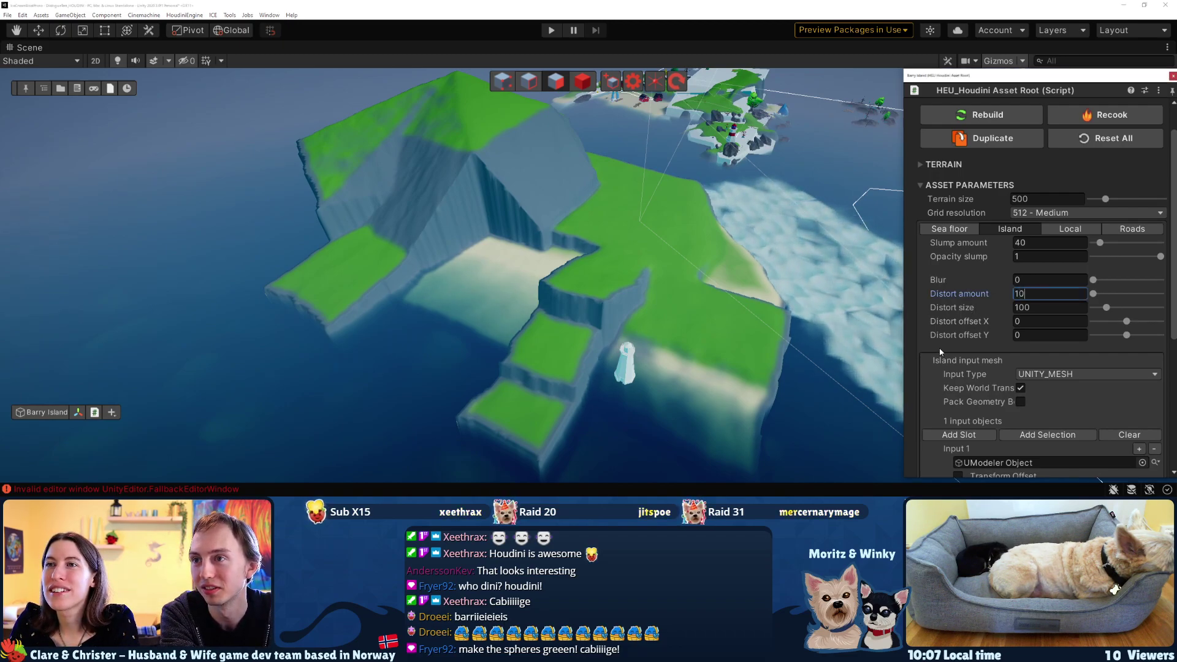
key("Return")
left_click_drag(870, 270, 823, 325, "alt")
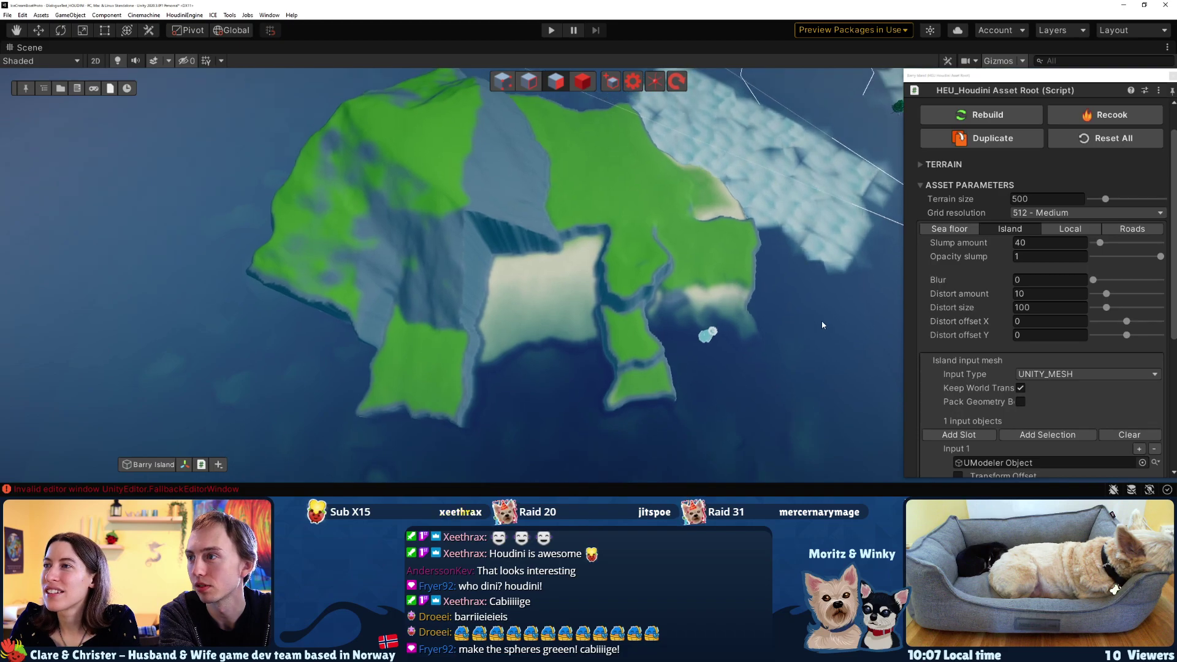
left_click(1039, 294)
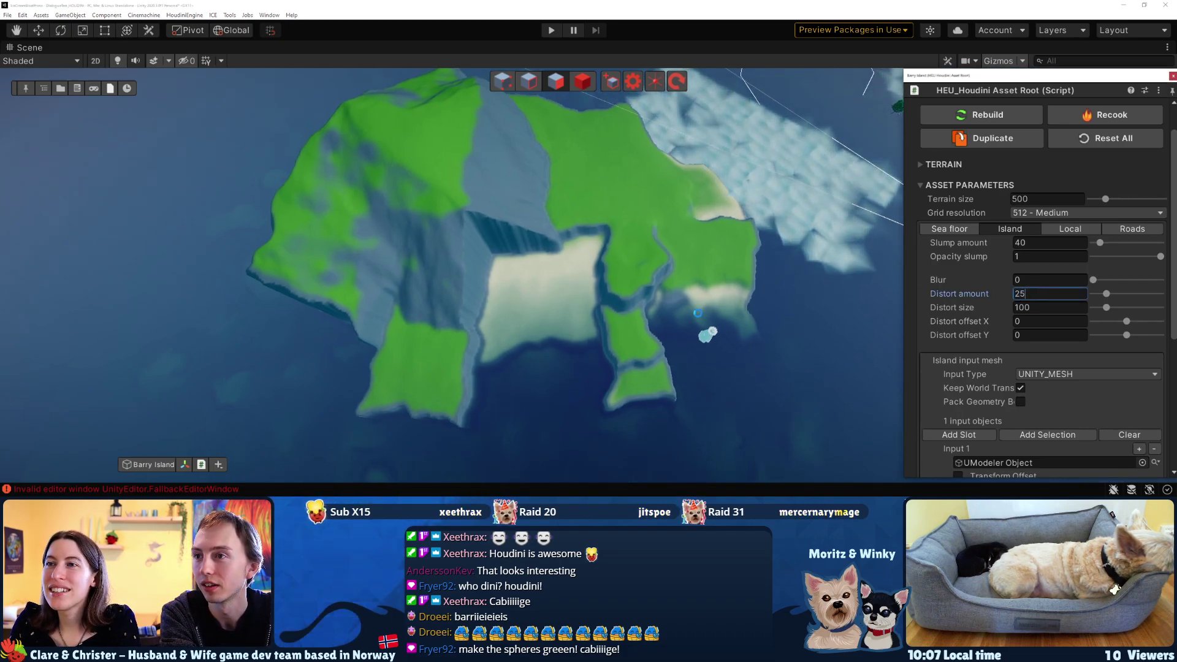
key("Return")
left_click_drag(776, 289, 675, 302, "alt")
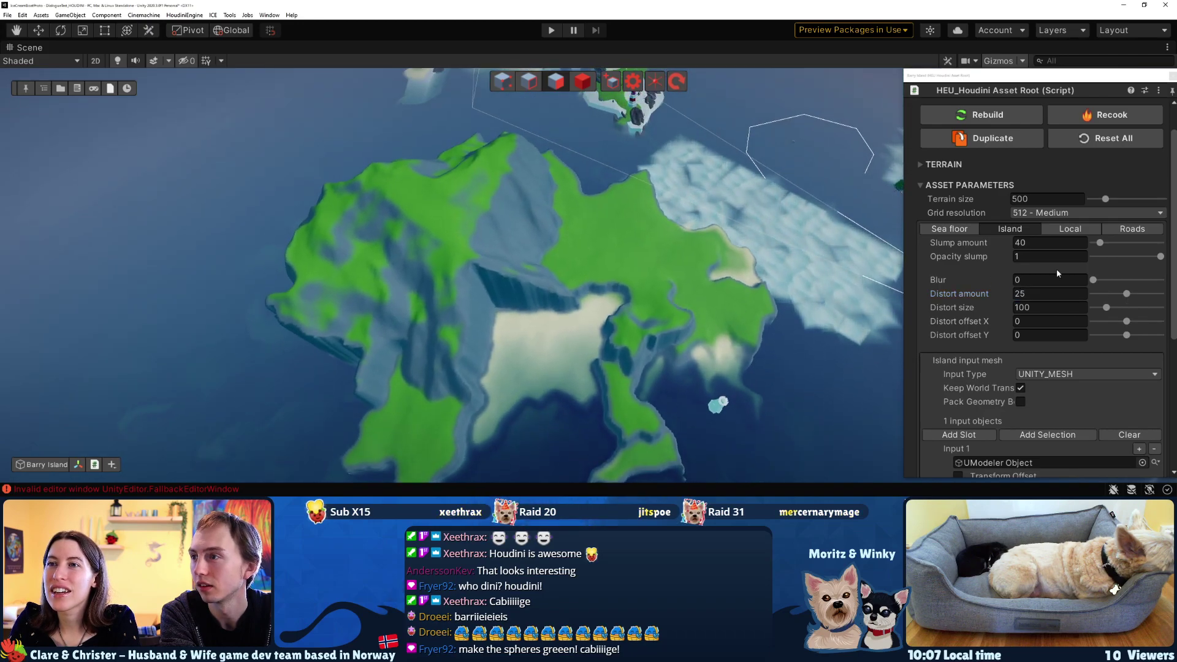
Test stronger distortion on the island with Distort amounts of 50 and 150
left_click_drag(994, 290, 977, 292)
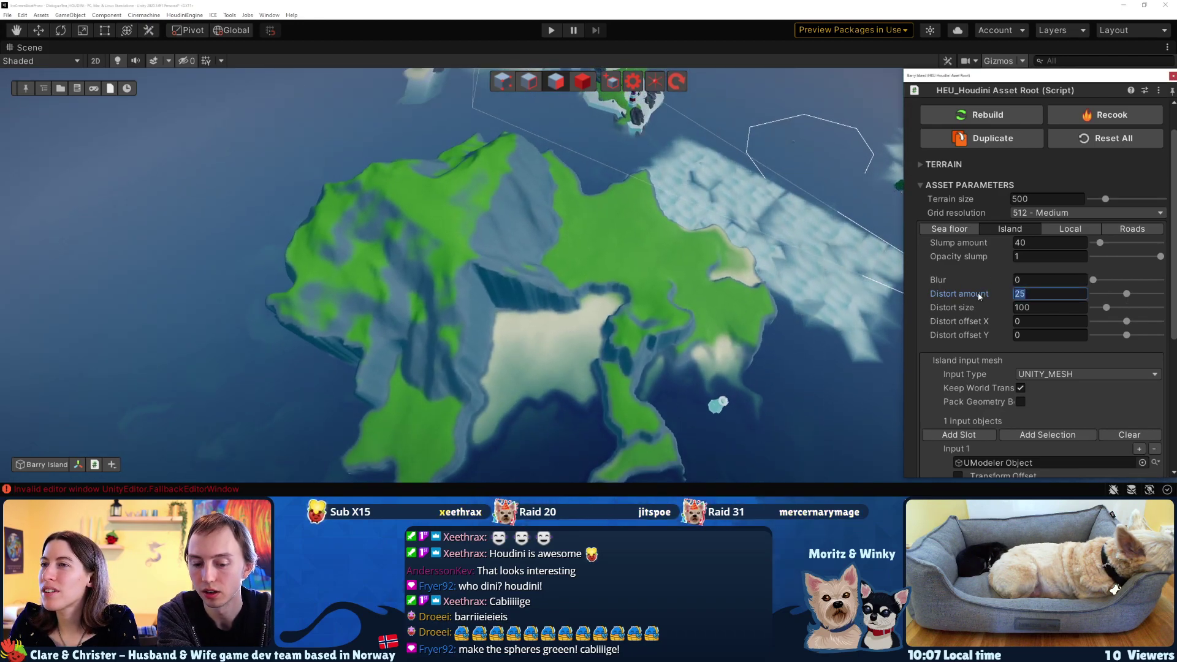
type("0")
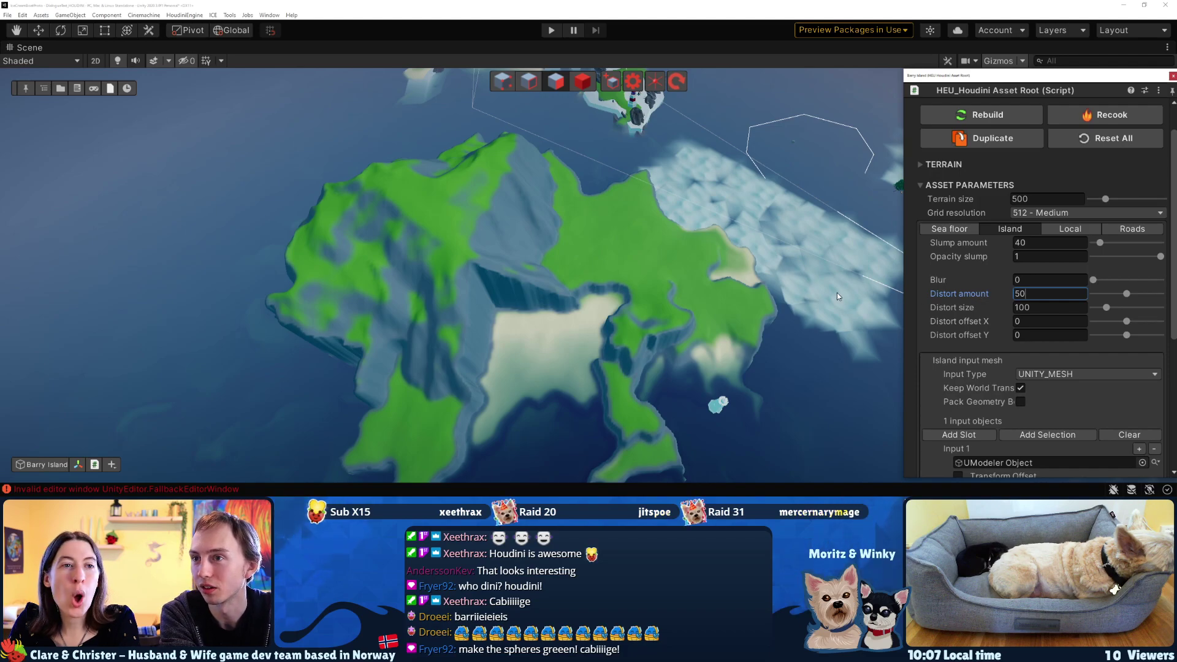
left_click_drag(699, 325, 738, 294, "alt")
left_click(1039, 294)
type("15")
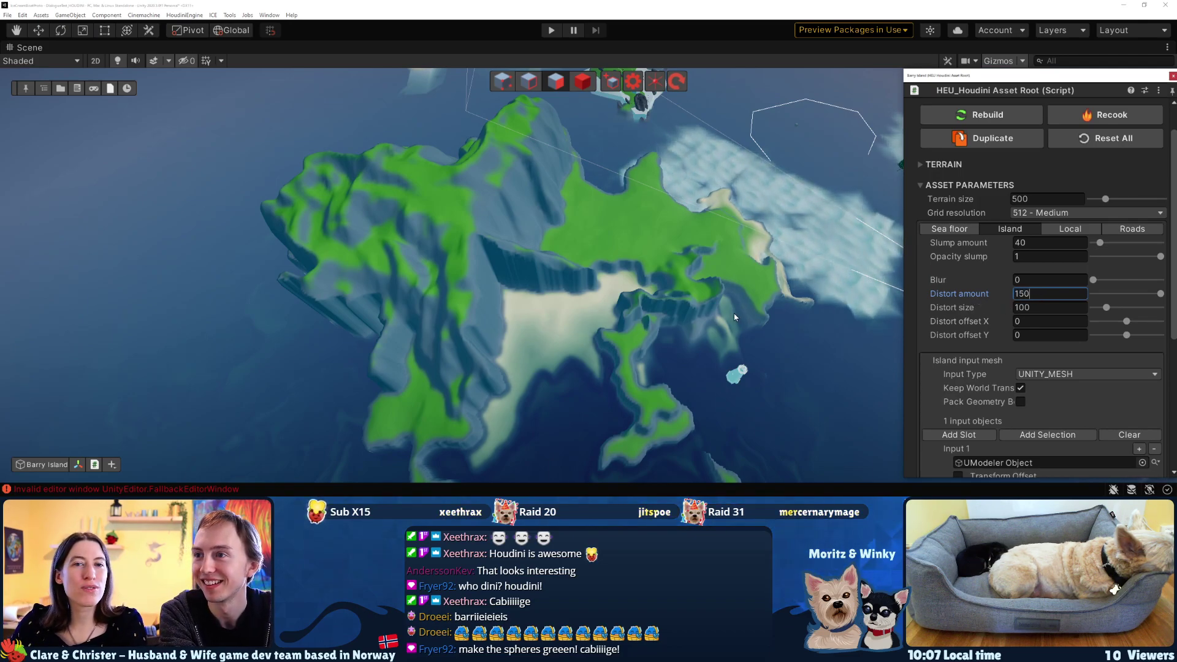
type("0")
key("Return")
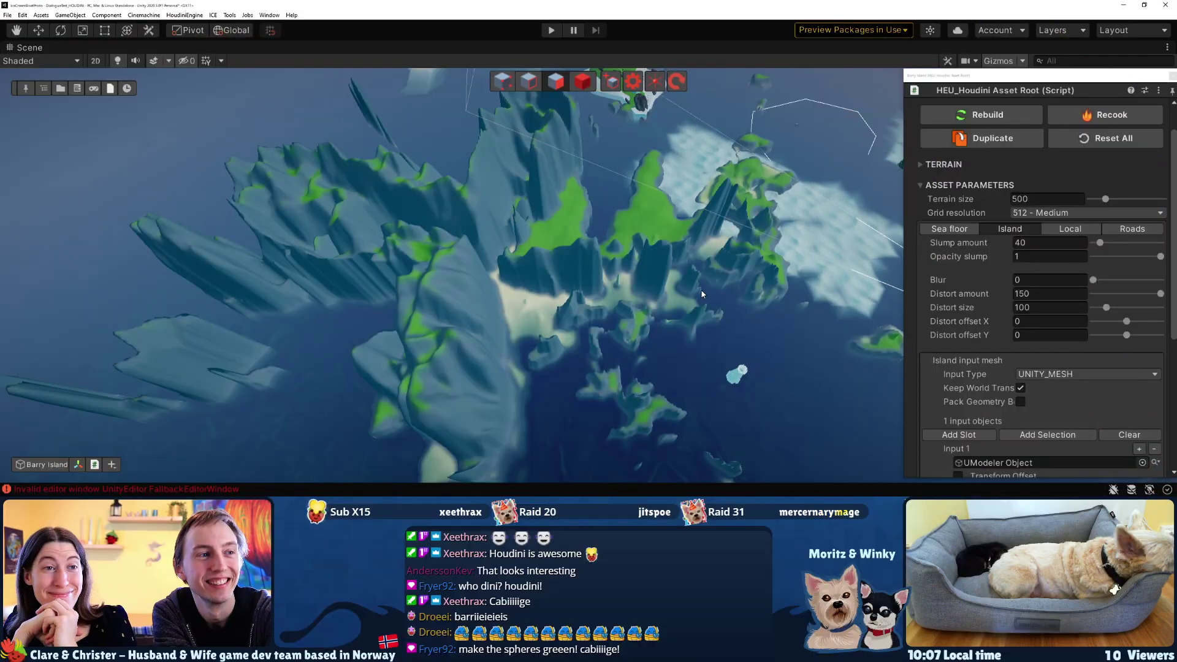
Set the island's Distort amount to 20 and its Blur to 10
left_click(1038, 295)
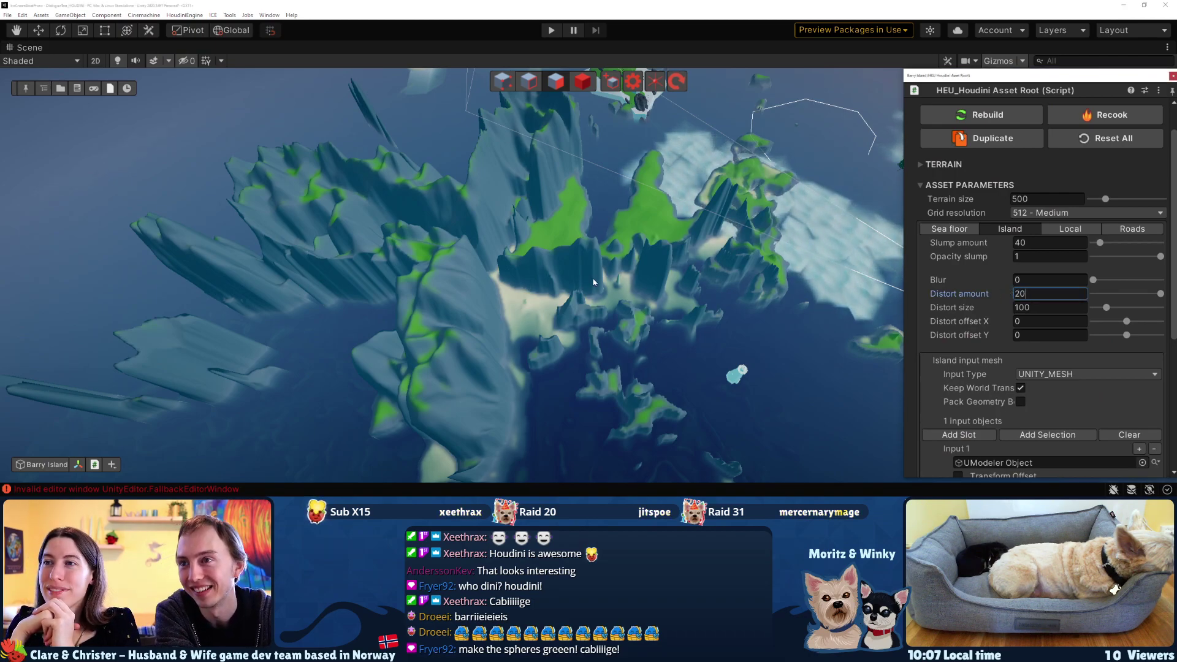
right_click_drag(542, 310, 615, 292)
key("a")
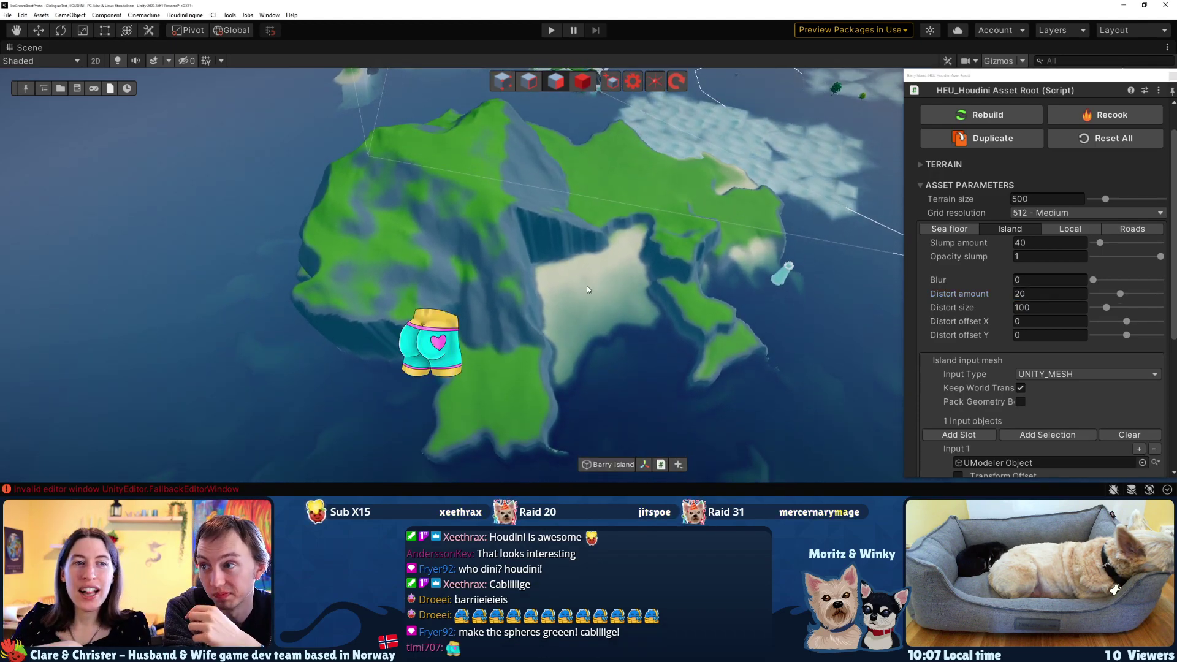
left_click(1035, 281)
type("10")
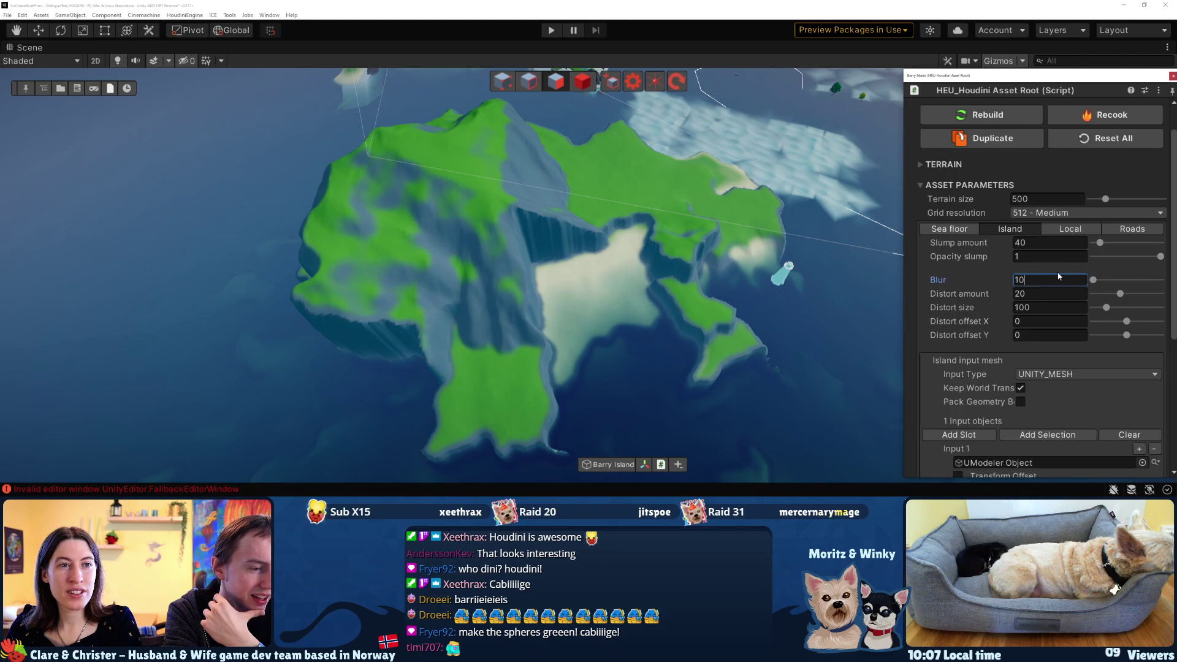
key("Return")
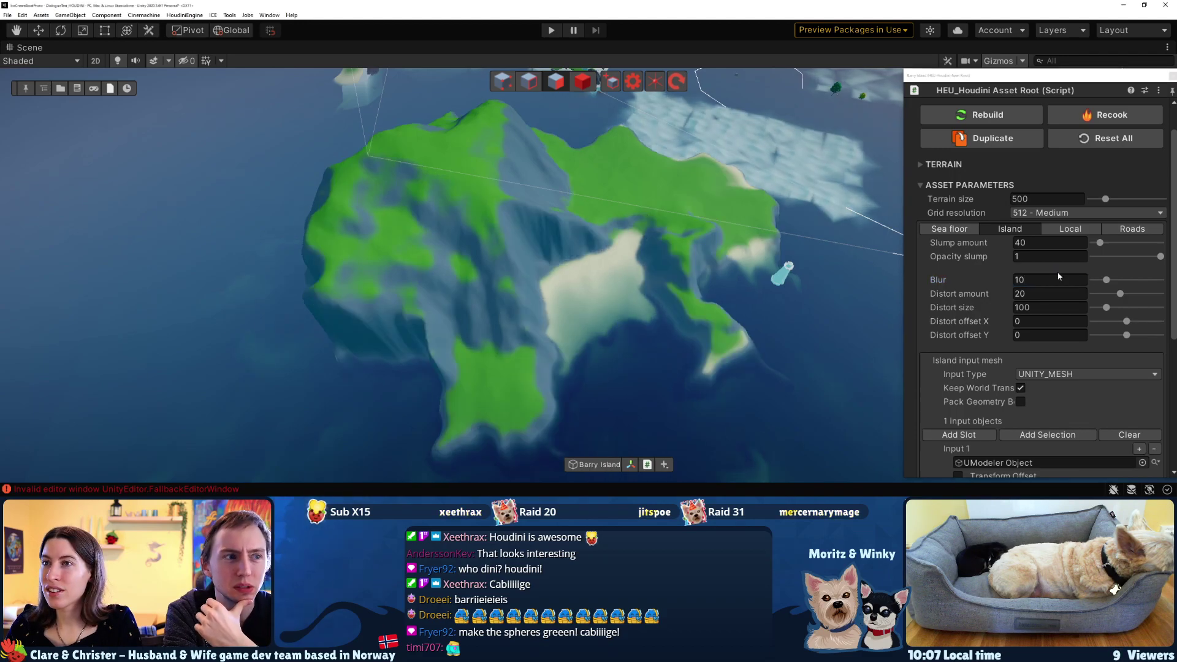
Try a Blur of 15 on the island and inspect the cliffs from the side
scroll(613, 184, "up", 3)
mouse_move(606, 132)
right_mouse_down()
mouse_move(604, 200)
mouse_move(586, 230)
mouse_move(612, 150)
mouse_move(604, 130)
right_mouse_up()
middle_click_drag(604, 130, 576, 79)
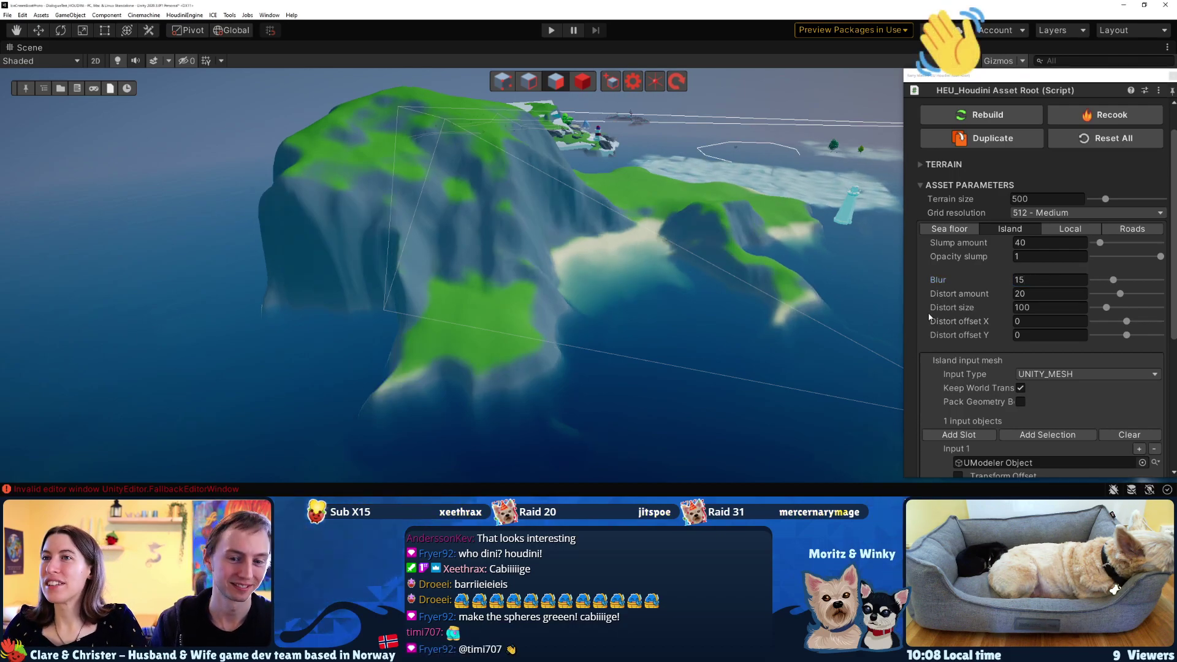
right_click_drag(456, 304, 310, 265)
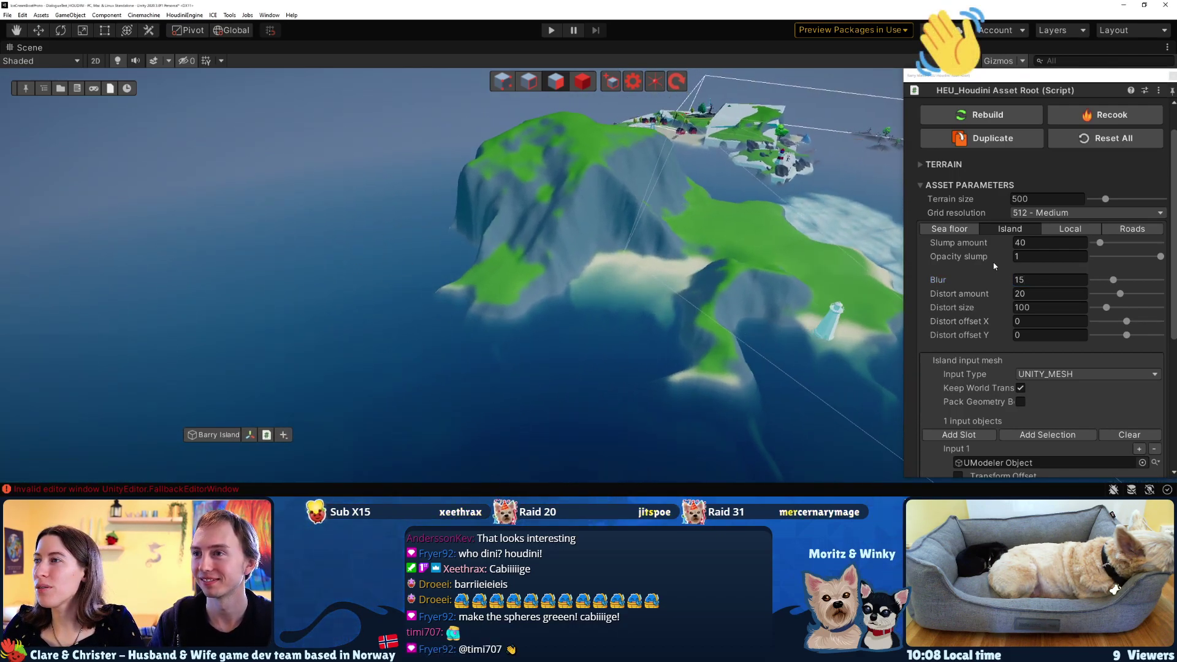
Set the island's Blur back to 10 and inspect the terrain up close and from above
left_click(1039, 281)
type("10")
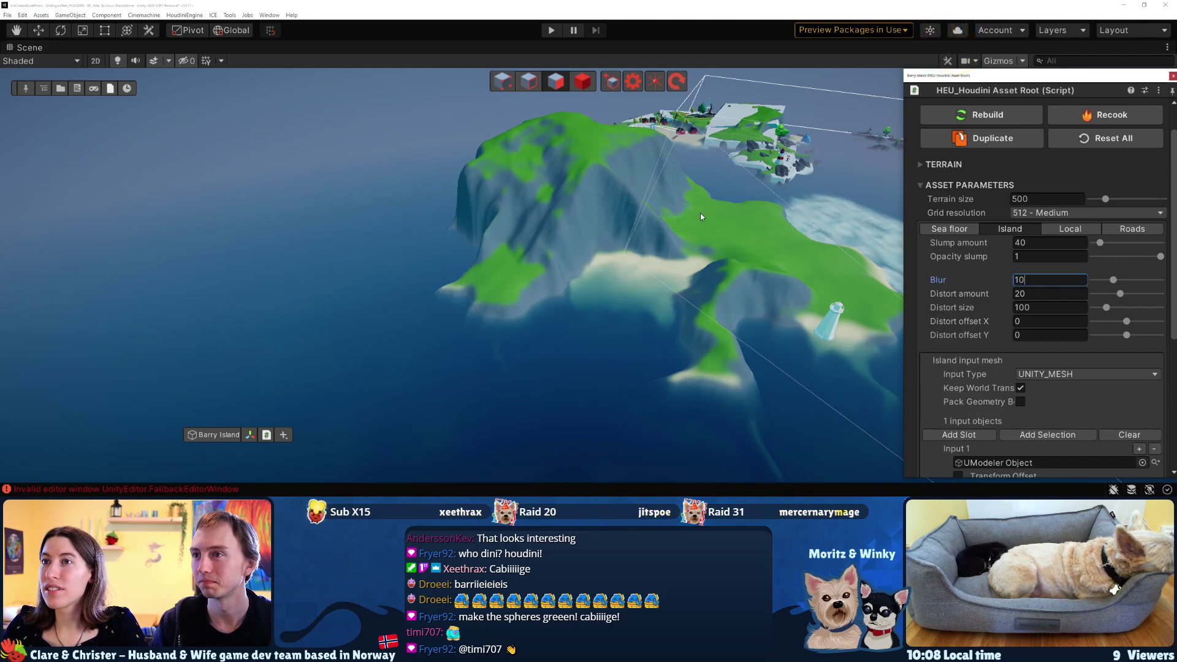
key("Return")
middle_click_drag(701, 214, 860, 343)
scroll(525, 257, "up", 5)
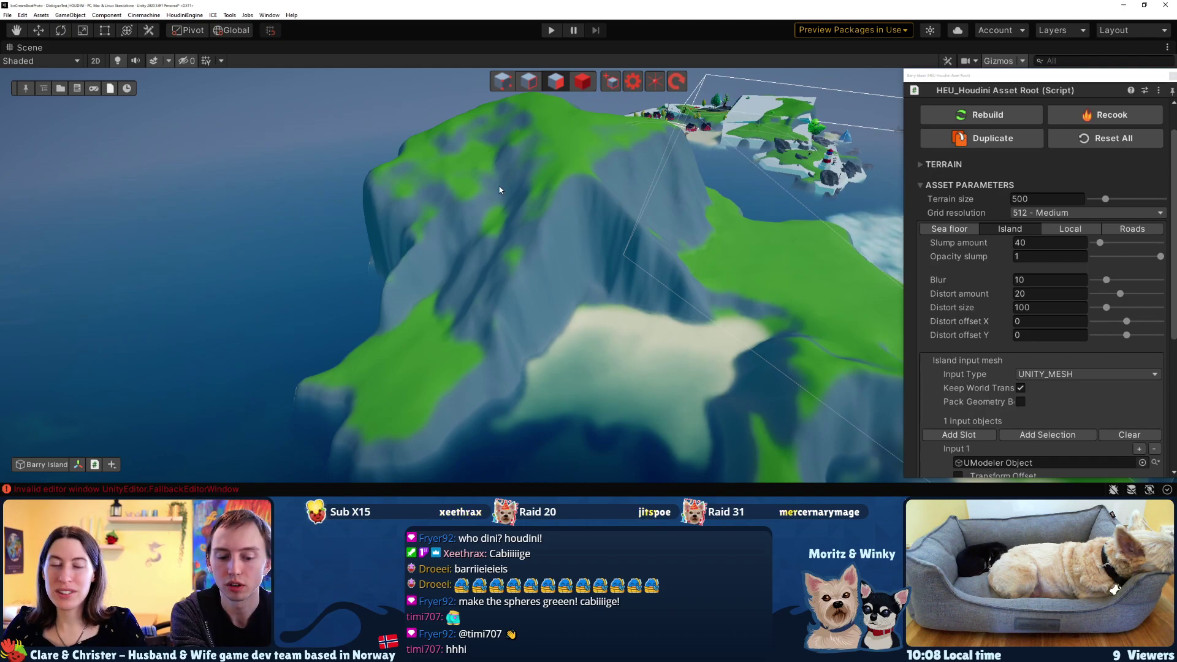
right_click_drag(451, 174, 715, 360)
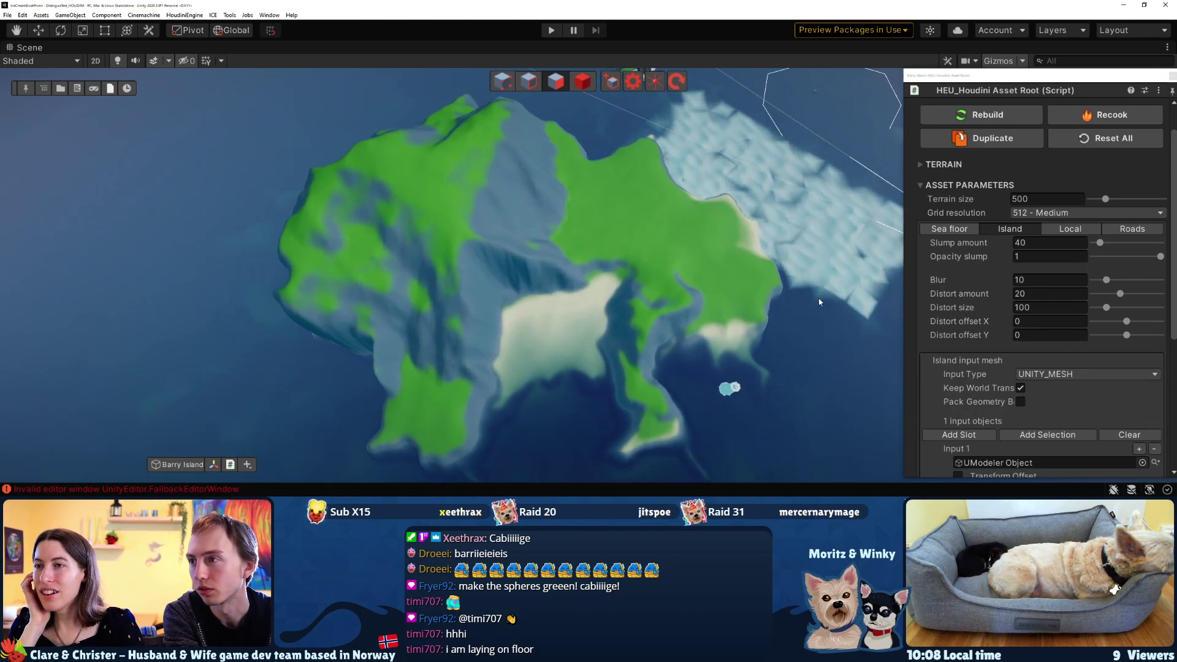
Try a Distort offset X of 20 on the island, replace it with 50, and inspect the new shape
left_click(1033, 321)
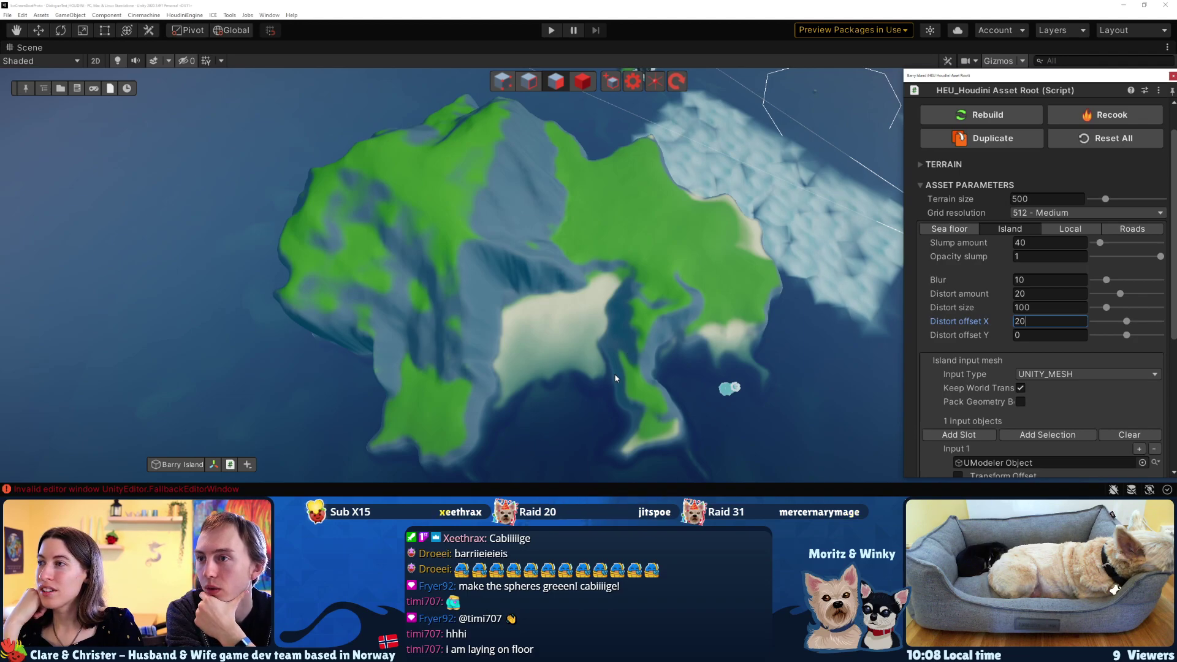
key("Return")
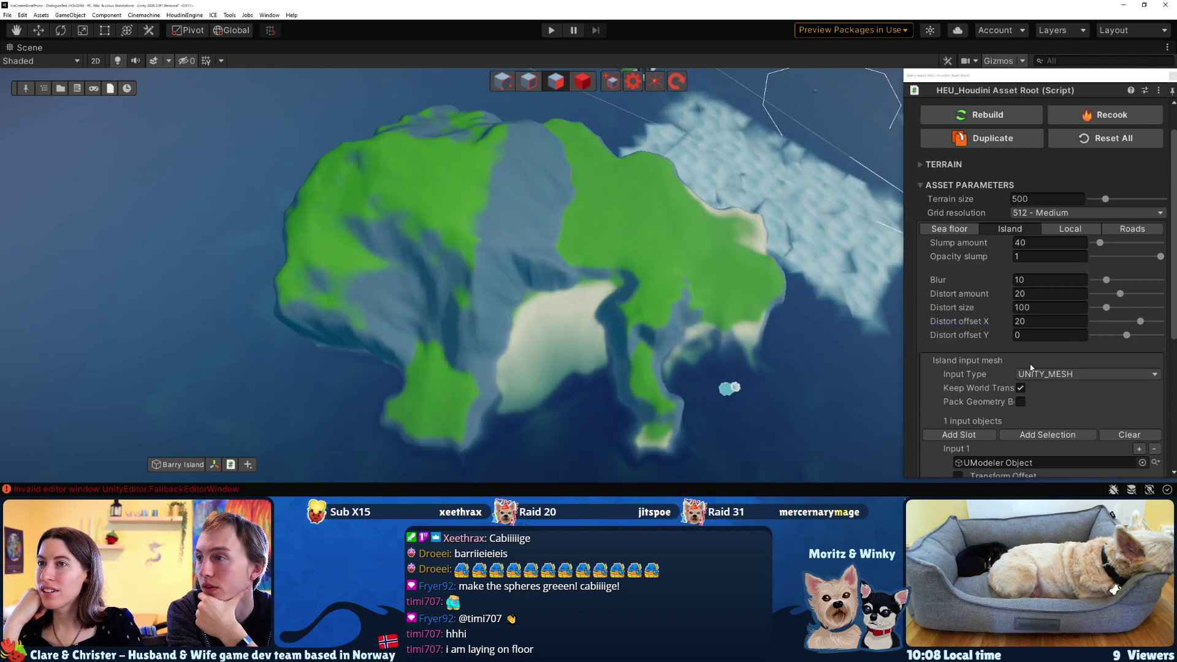
left_click(1042, 322)
type("5")
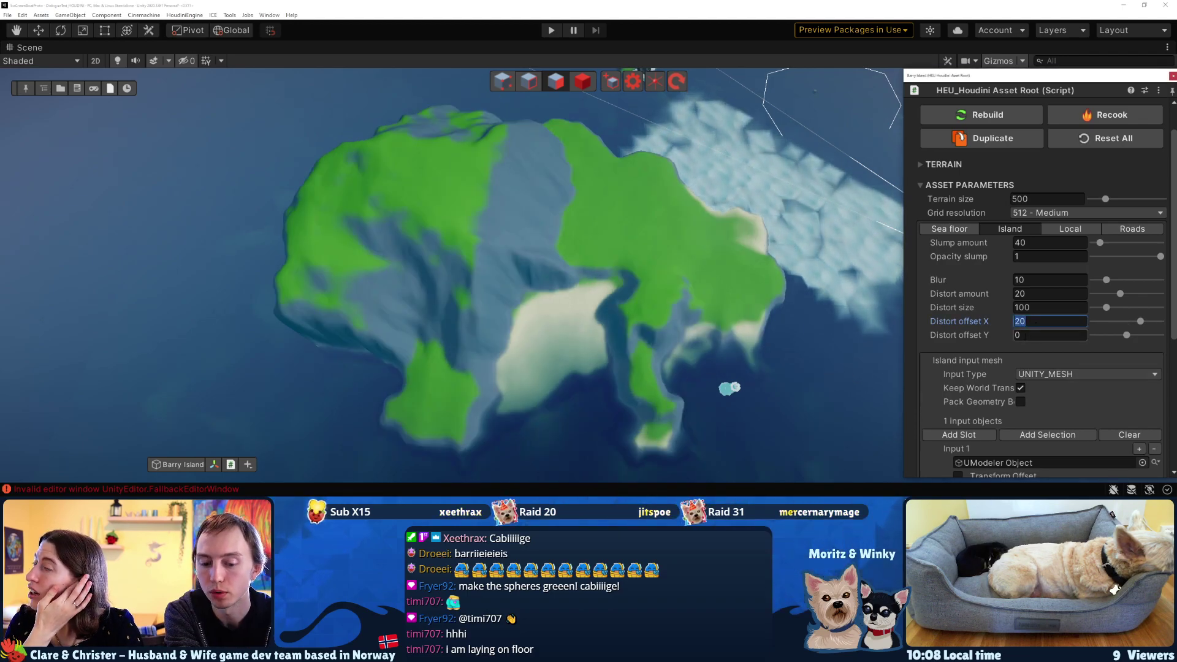
type("0")
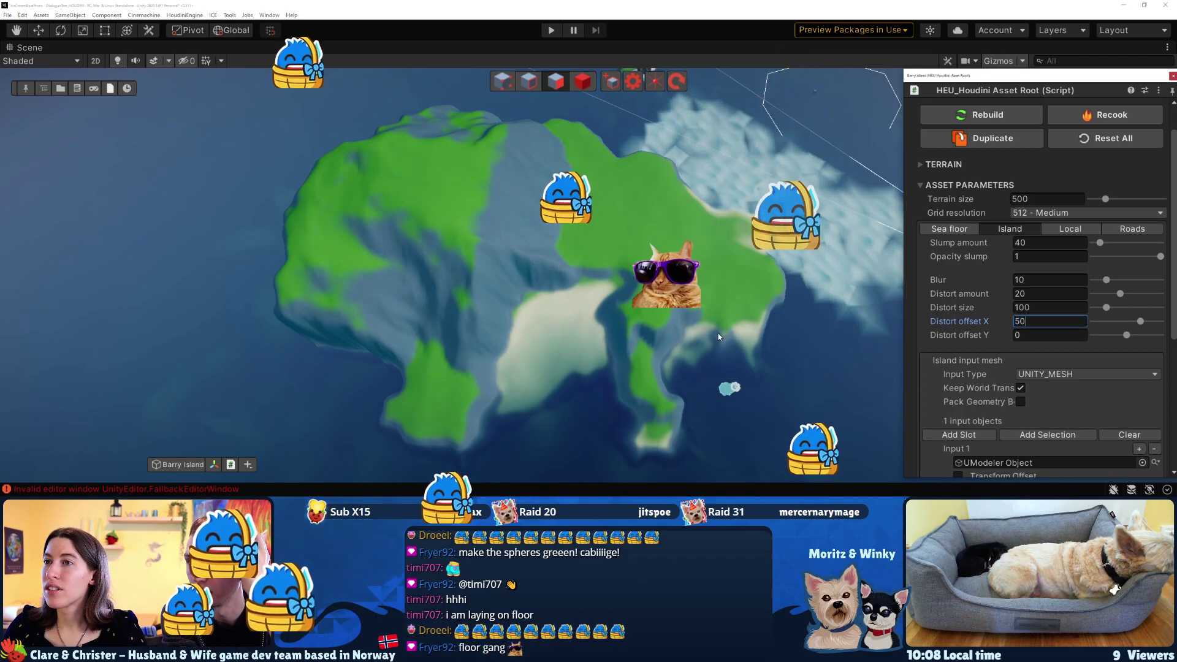
key("Return")
middle_click_drag(698, 304, 559, 306)
left_click_drag(559, 307, 591, 249, "alt")
middle_click_drag(591, 250, 581, 117)
left_click_drag(581, 118, 601, 223, "alt")
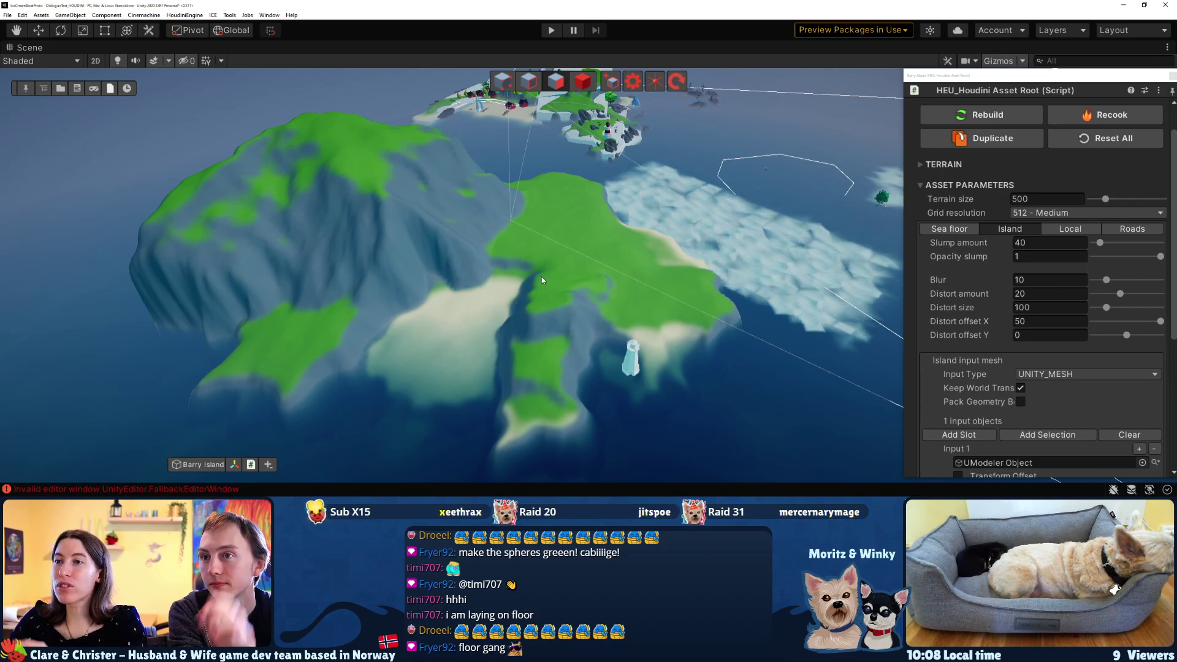
Move the lighthouse from the shore beside the island onto the crest of the grassy ridge and frame it
right_click_drag(508, 261, 531, 230)
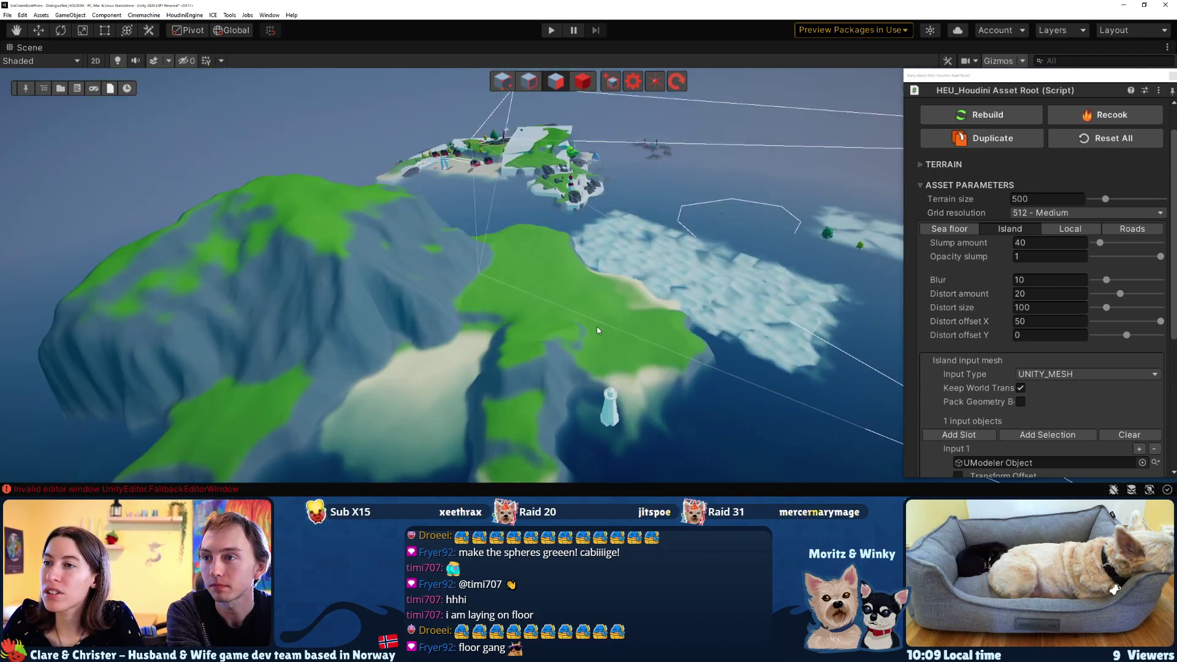
left_click(611, 420)
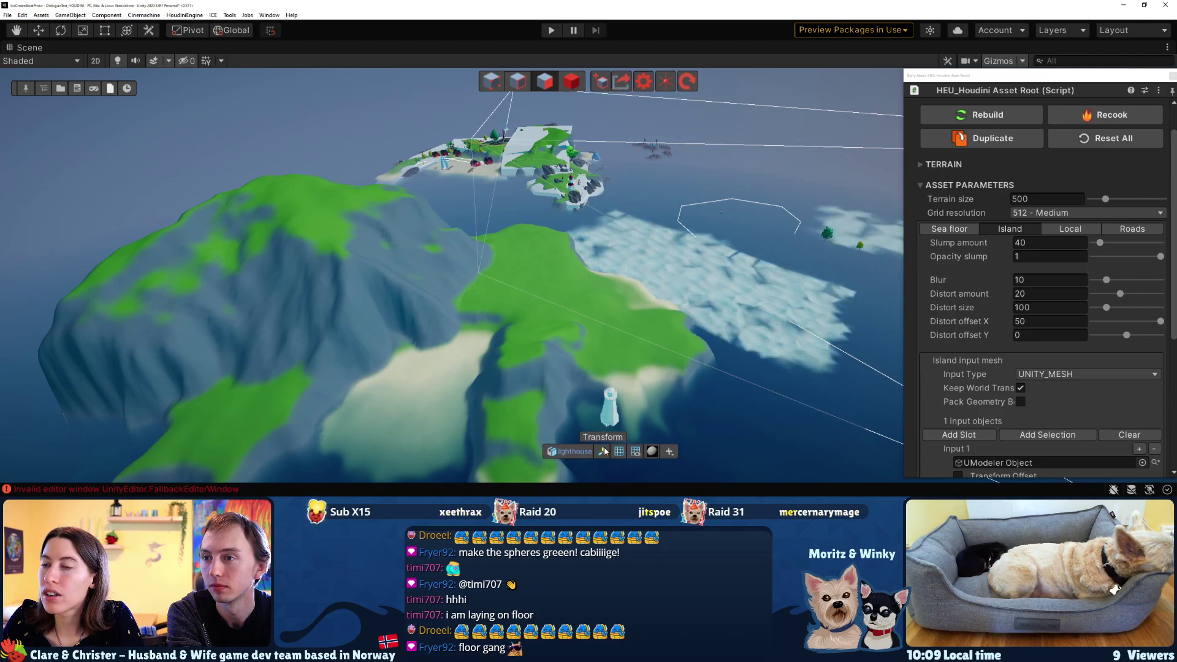
left_click(570, 451)
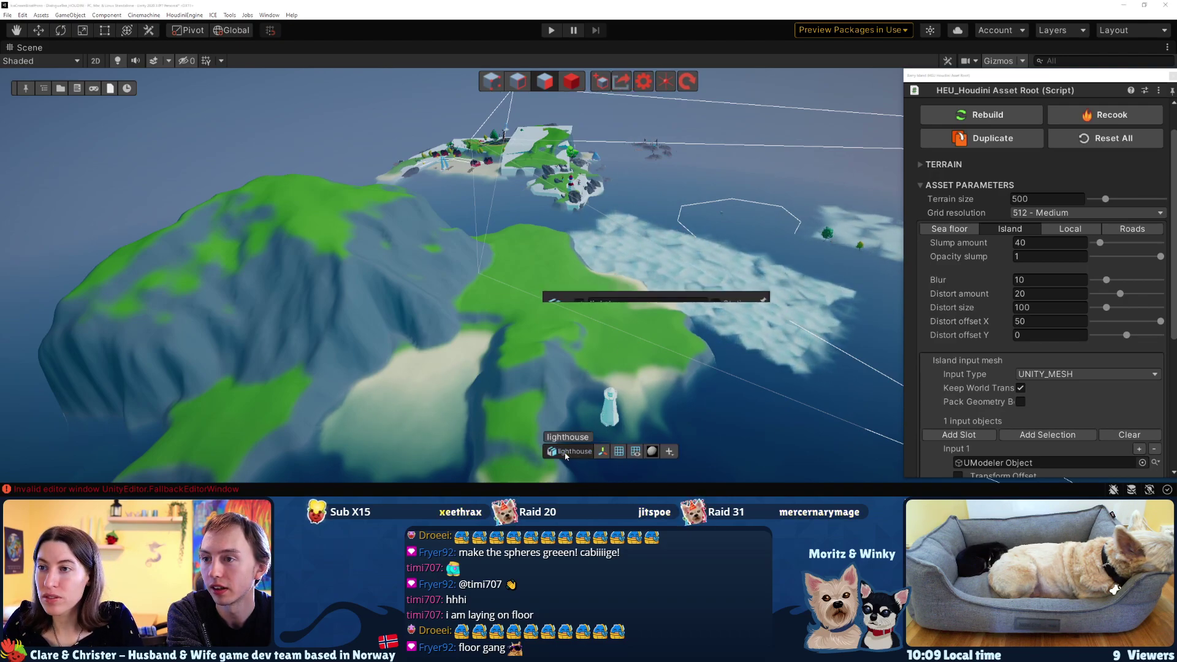
left_click(571, 279)
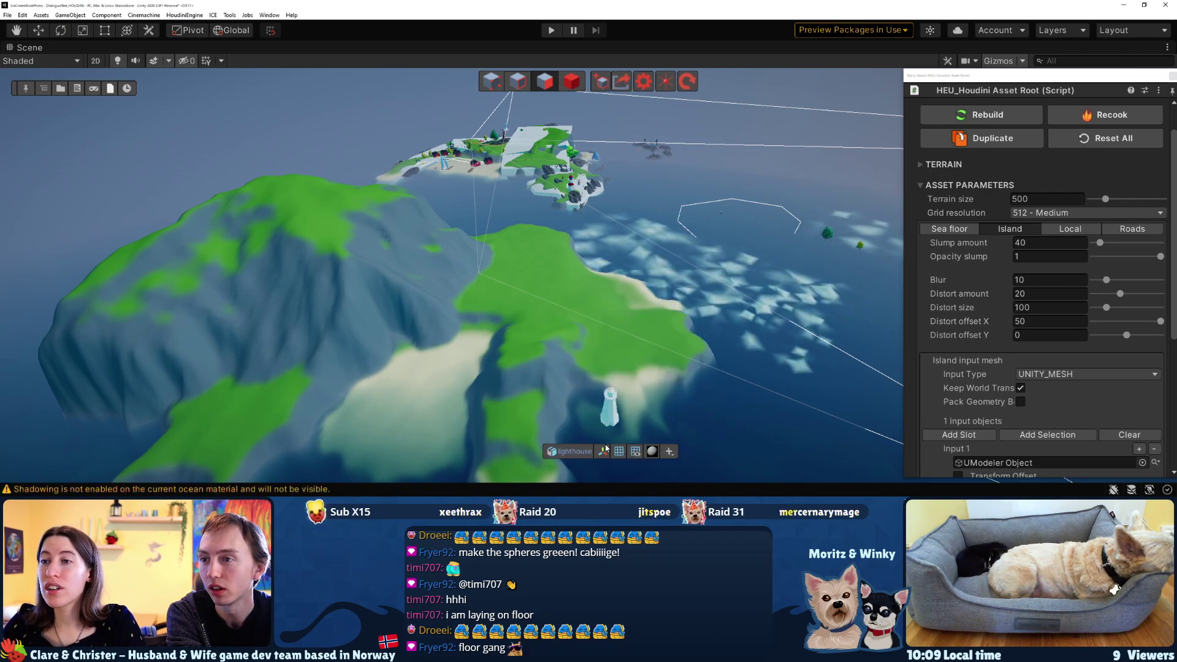
left_click(603, 451)
left_click_drag(603, 438, 494, 316, "alt")
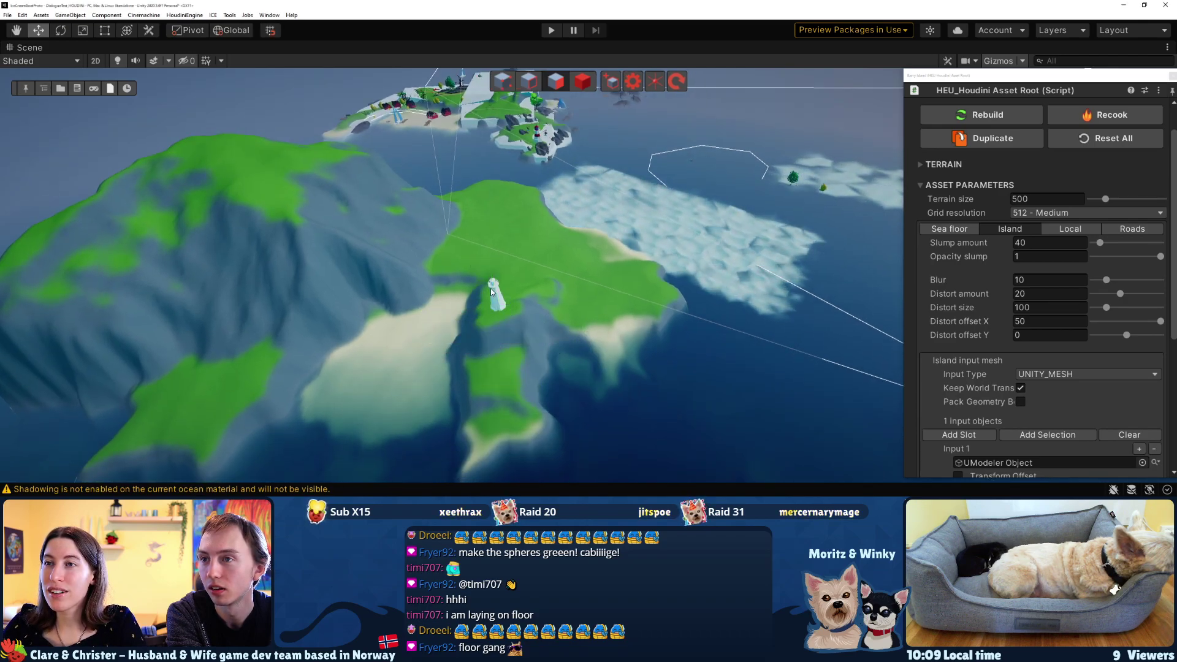
left_click(492, 292)
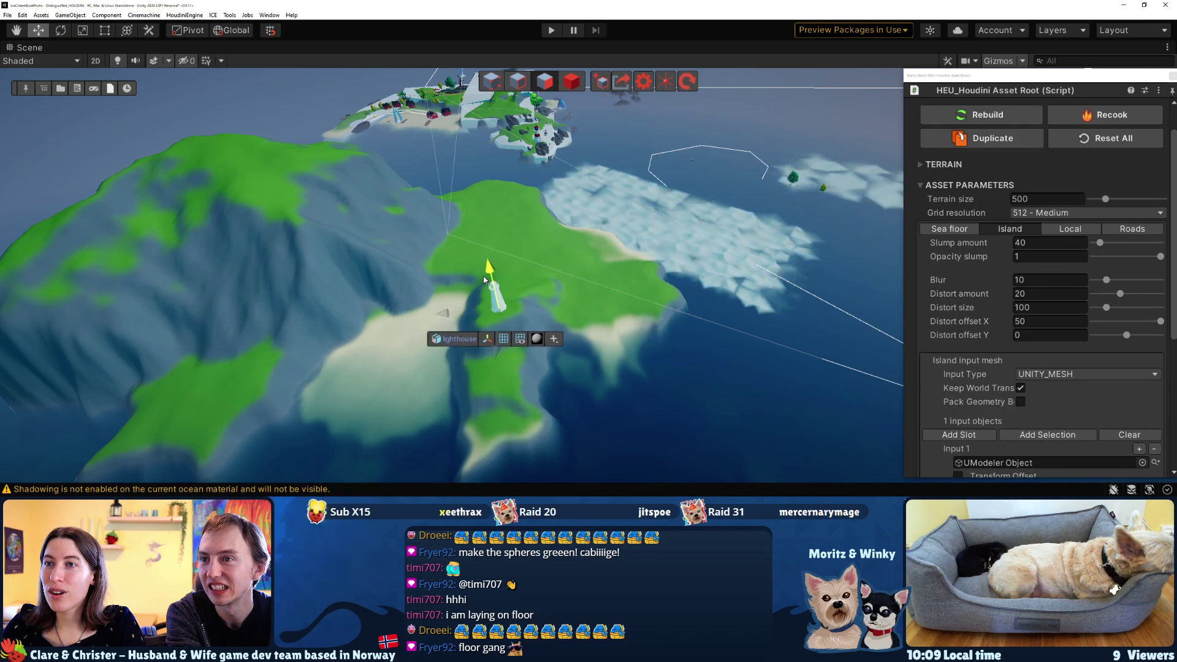
key("f")
Examine from several sides and from farther away how the lighthouse sits on the ridge
left_click_drag(651, 312, 823, 215, "alt")
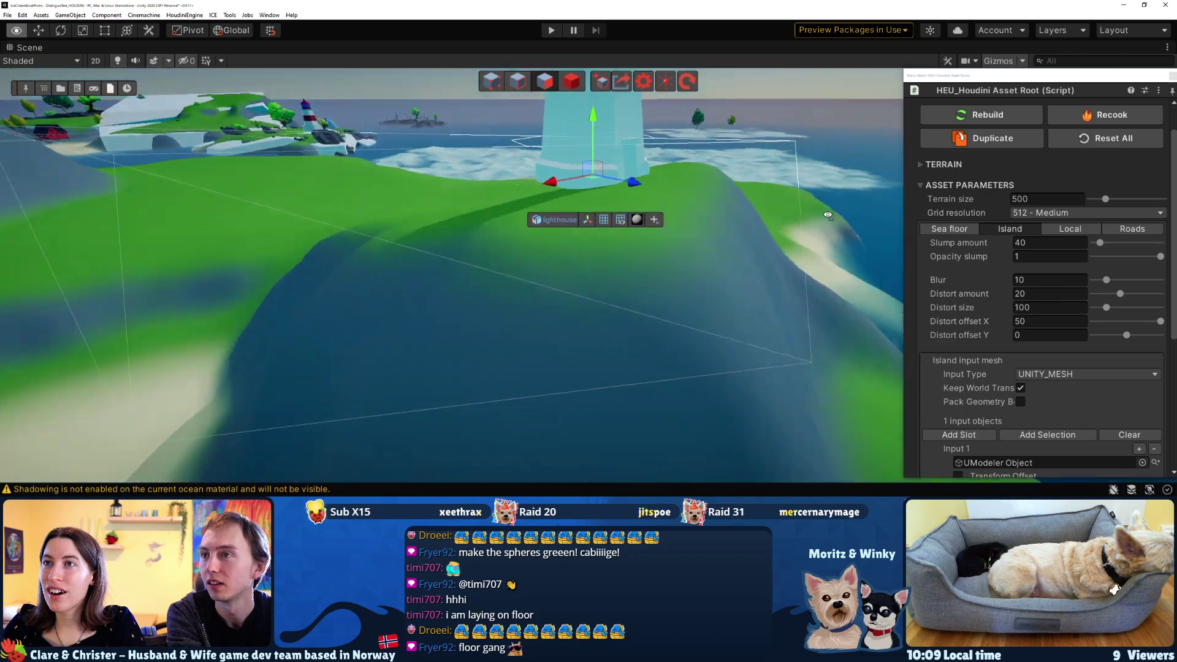
key("f")
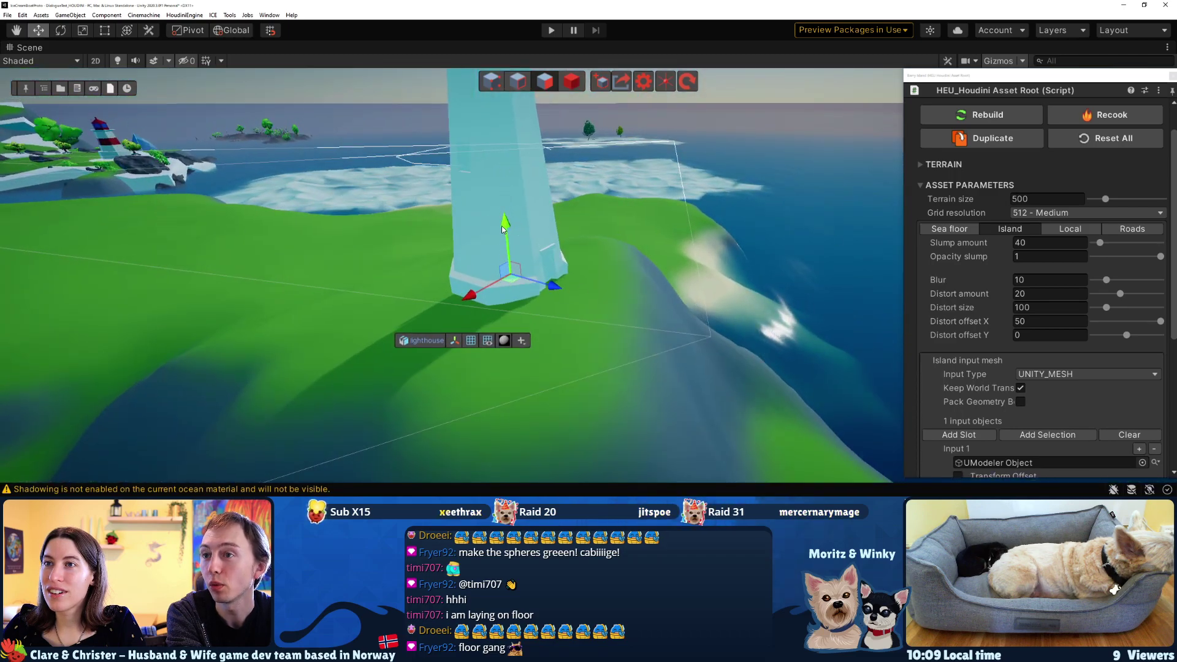
left_click_drag(614, 288, 775, 276, "alt")
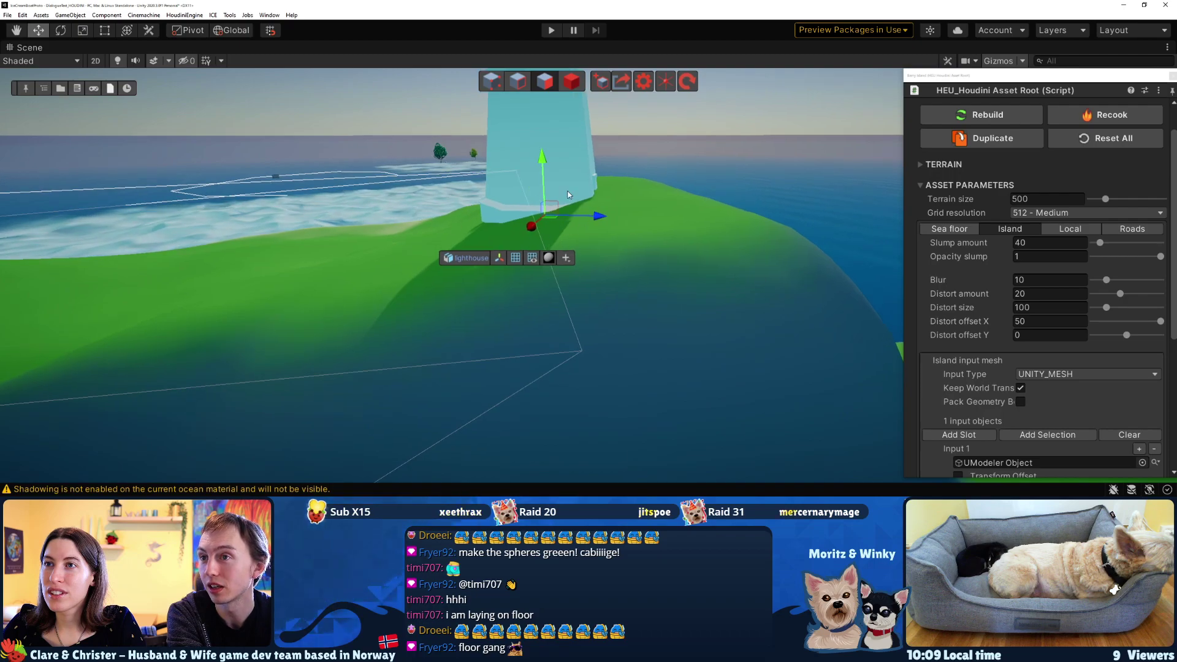
left_click_drag(652, 202, 592, 204, "alt")
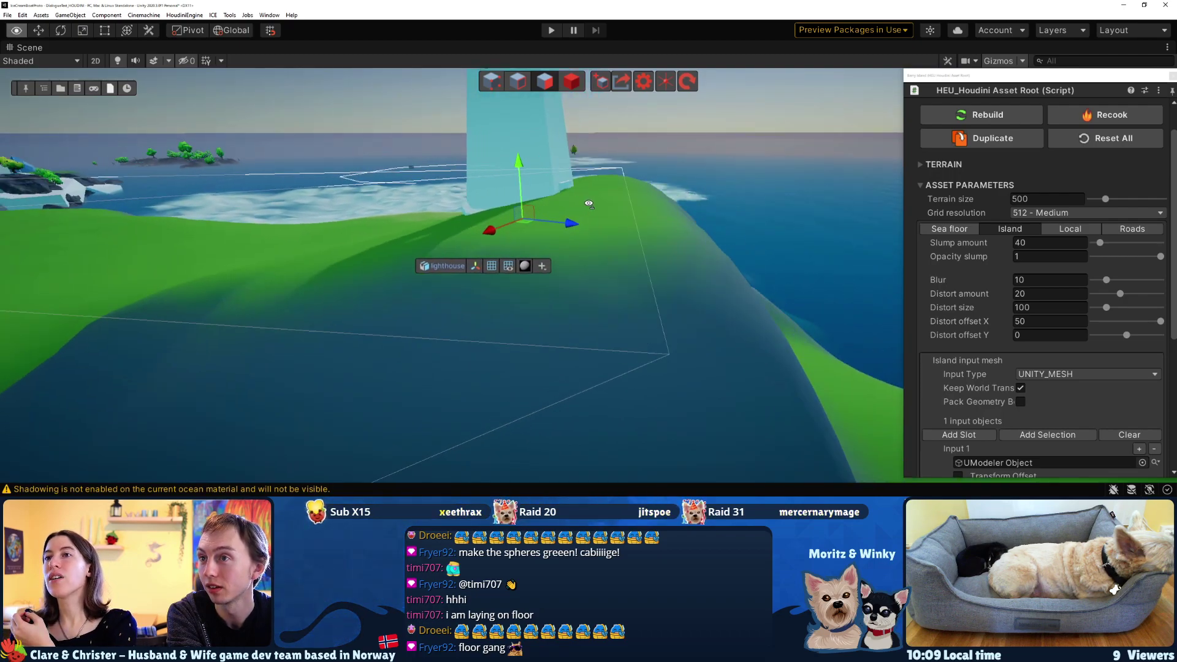
right_click_drag(593, 203, 408, 203)
right_click_drag(522, 202, 539, 160)
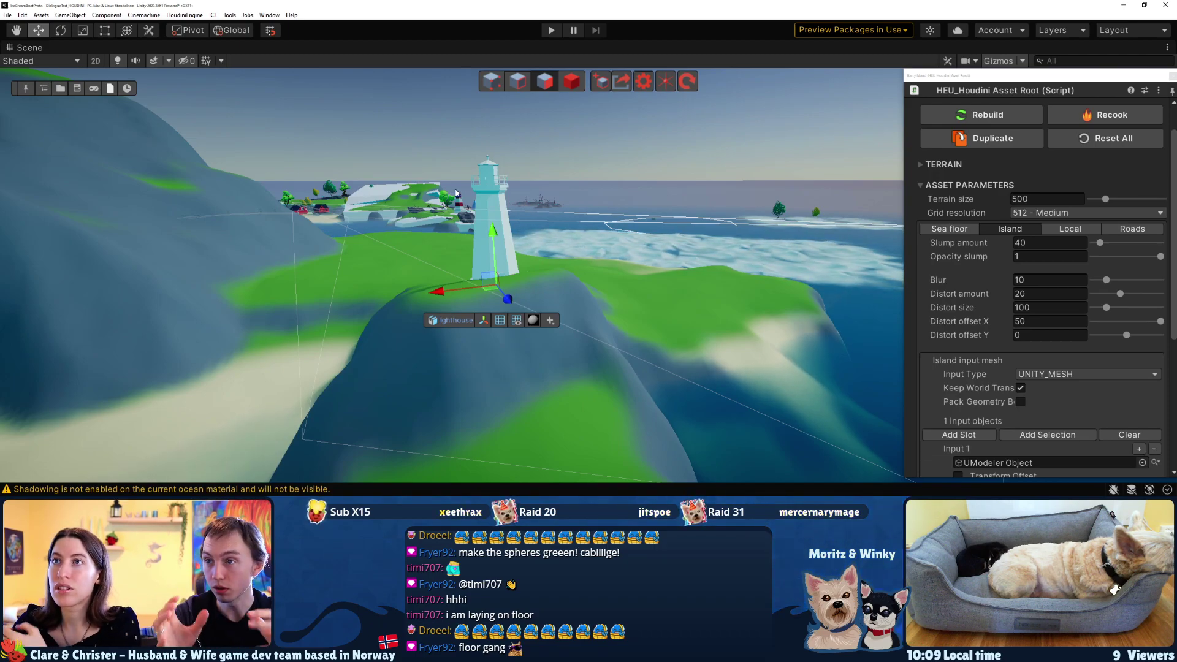
right_click_drag(456, 194, 521, 178)
Restore the maximized Scene view to the full editor layout and create a 3D Cube under Barry Island
right_click(44, 49)
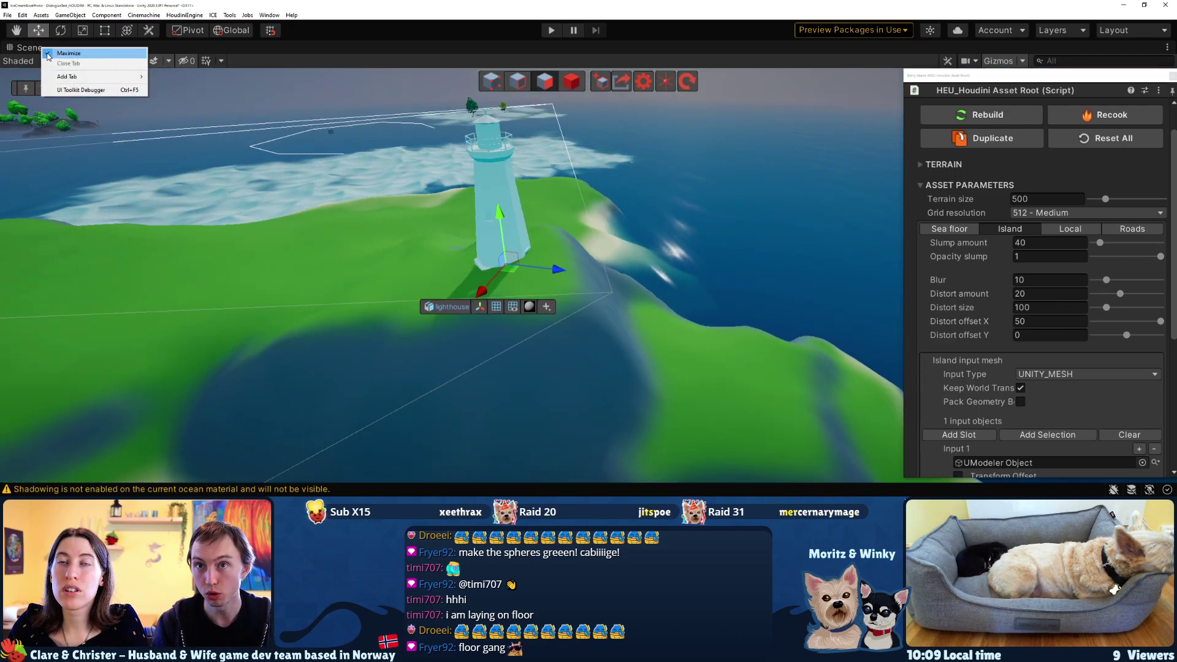
left_click(49, 54)
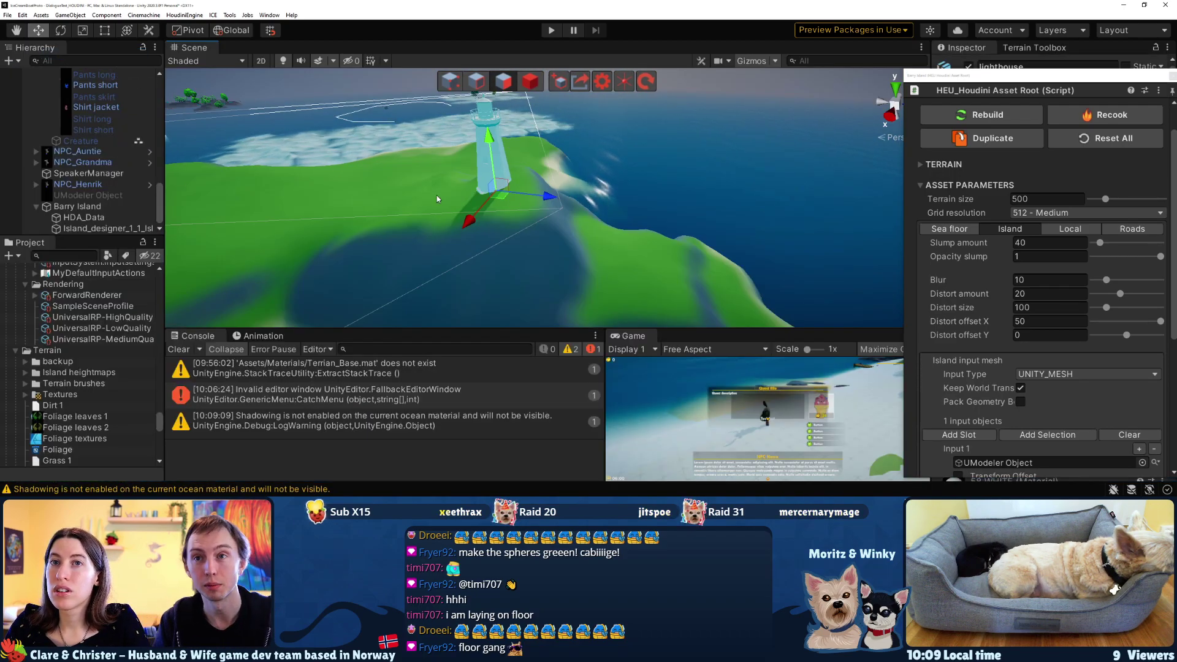
right_click(499, 171)
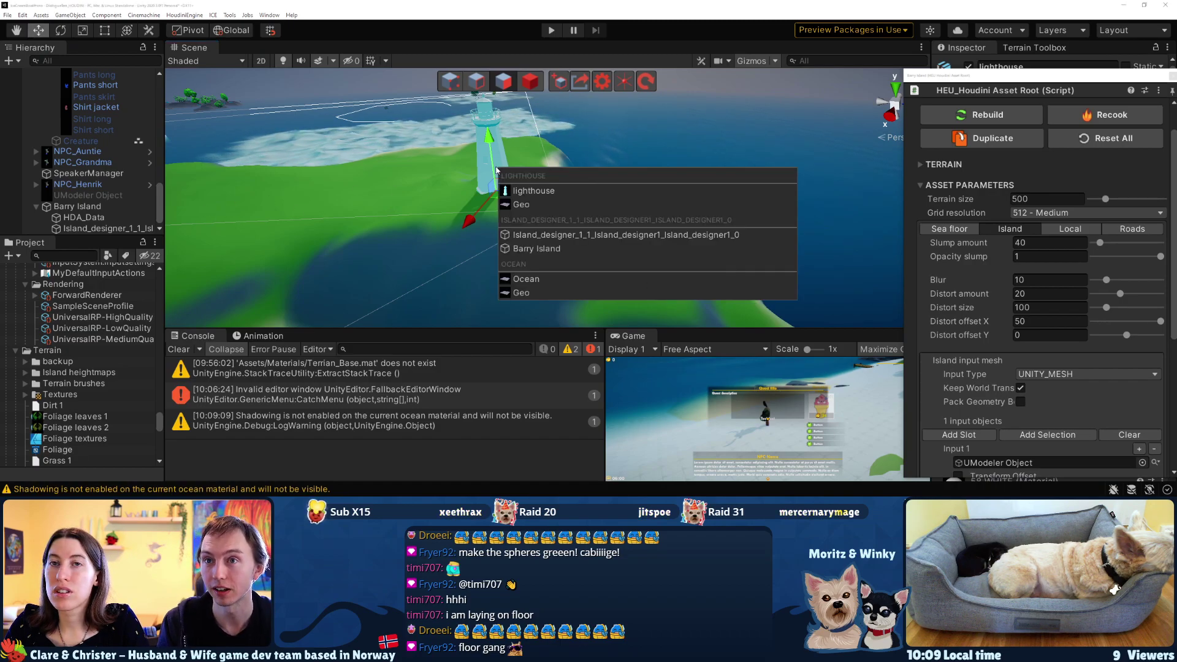
left_click(89, 206)
right_click(90, 207)
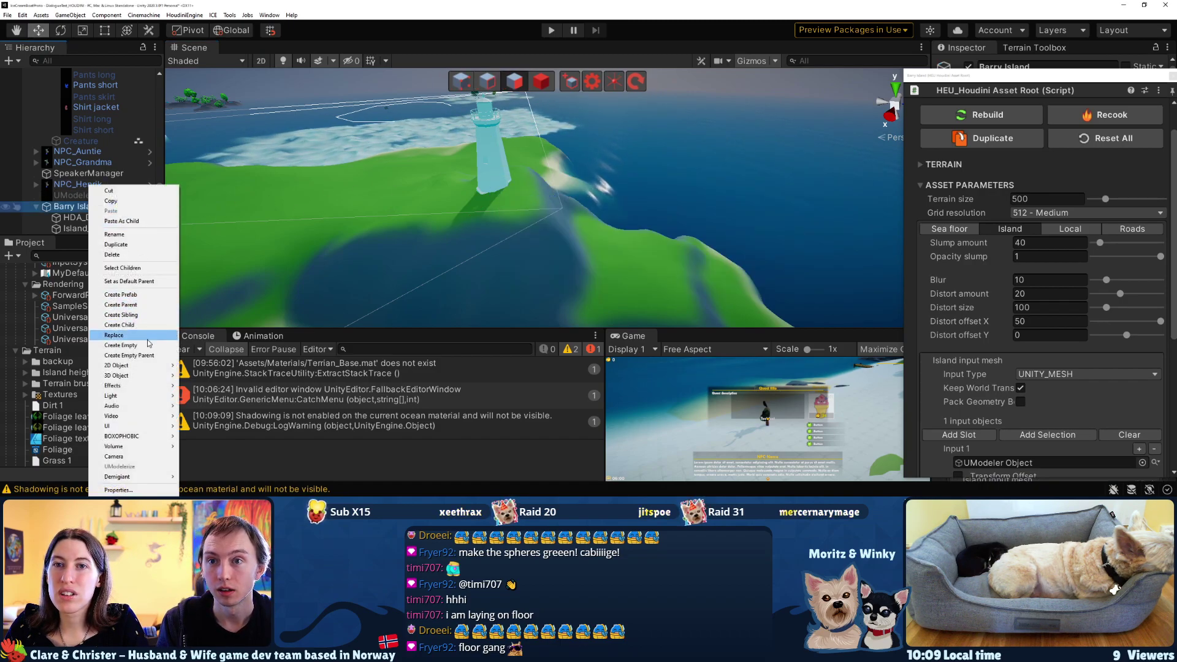
mouse_move(142, 376)
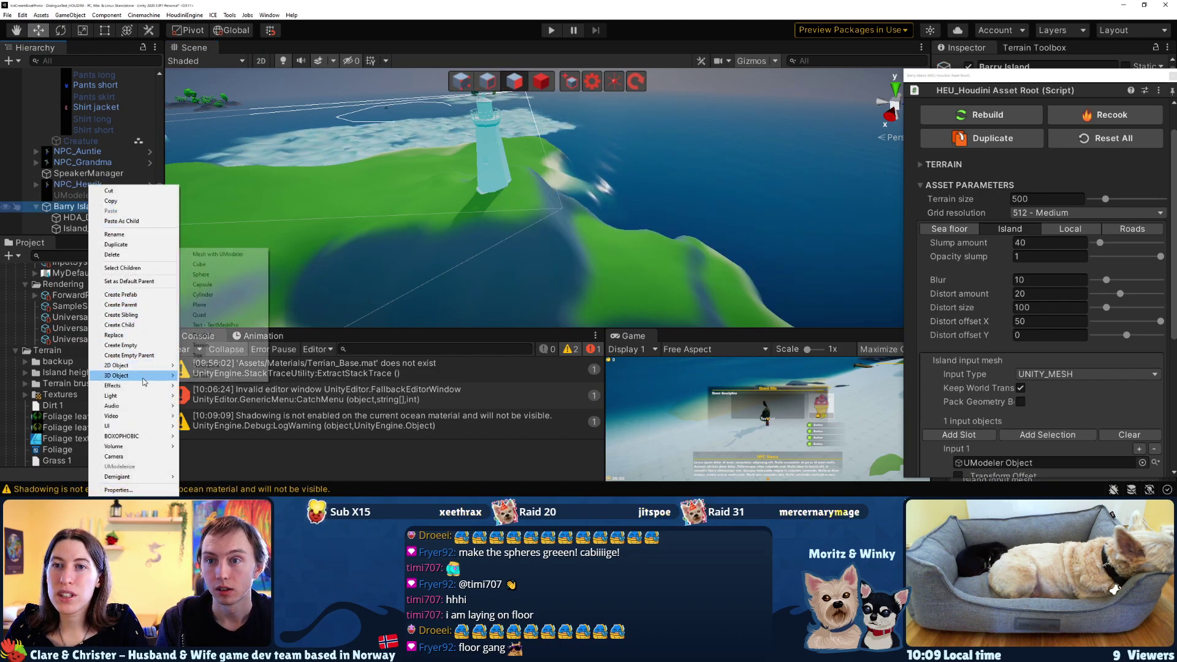
left_click(244, 265)
Move the Cube out of Barry Island in the hierarchy, placing it directly above that object at the same level
left_click_drag(68, 232, 64, 189)
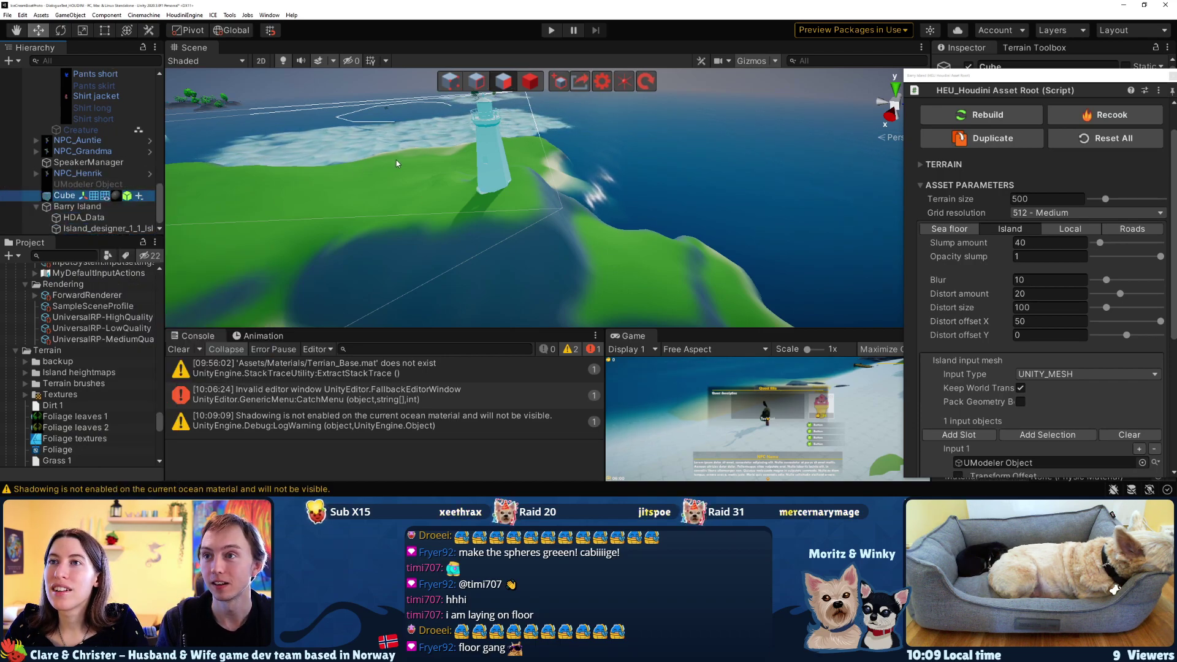
key("f")
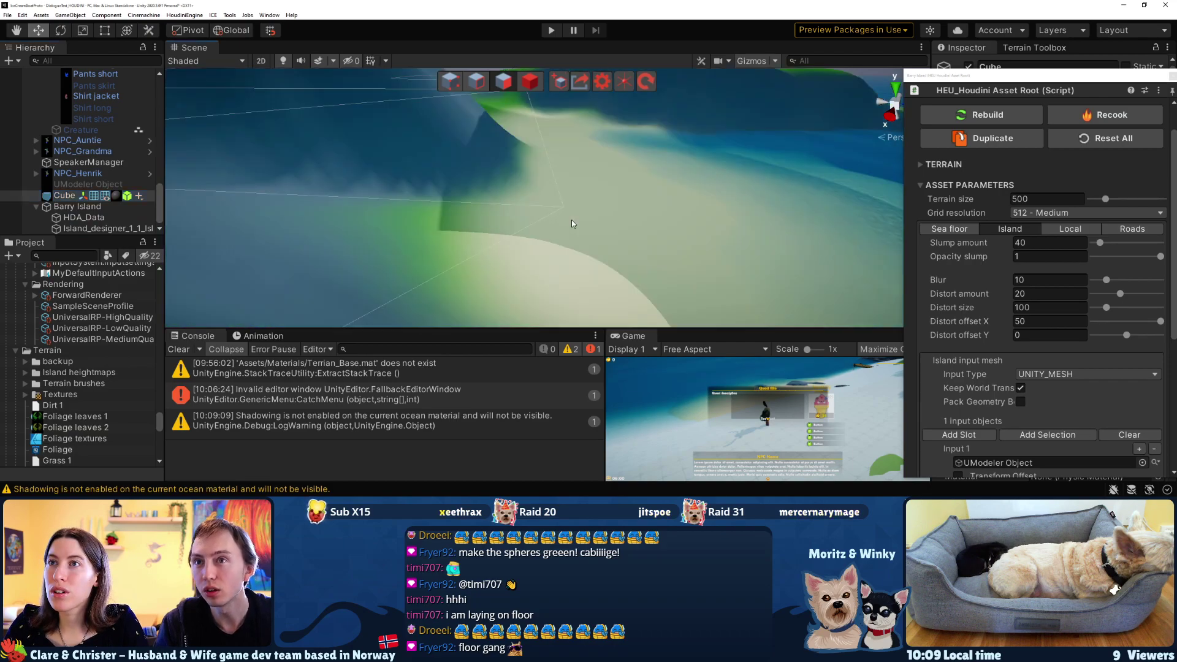
key("ctrl+z")
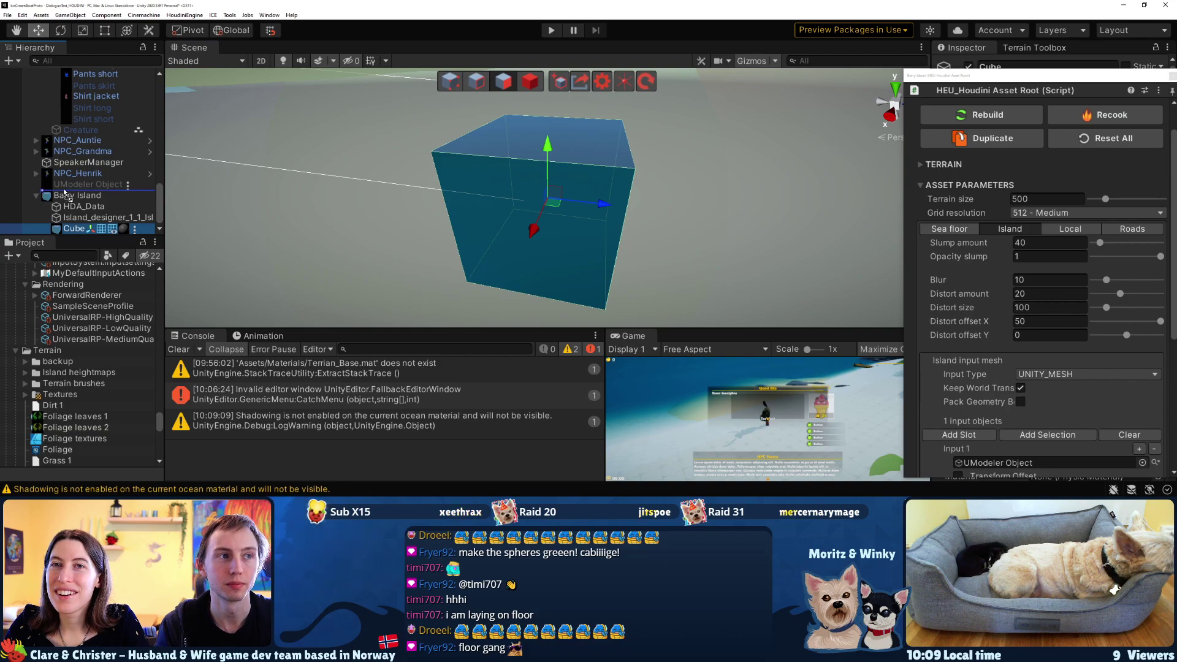
left_click_drag(64, 192, 64, 190)
scroll(602, 183, "down", 5)
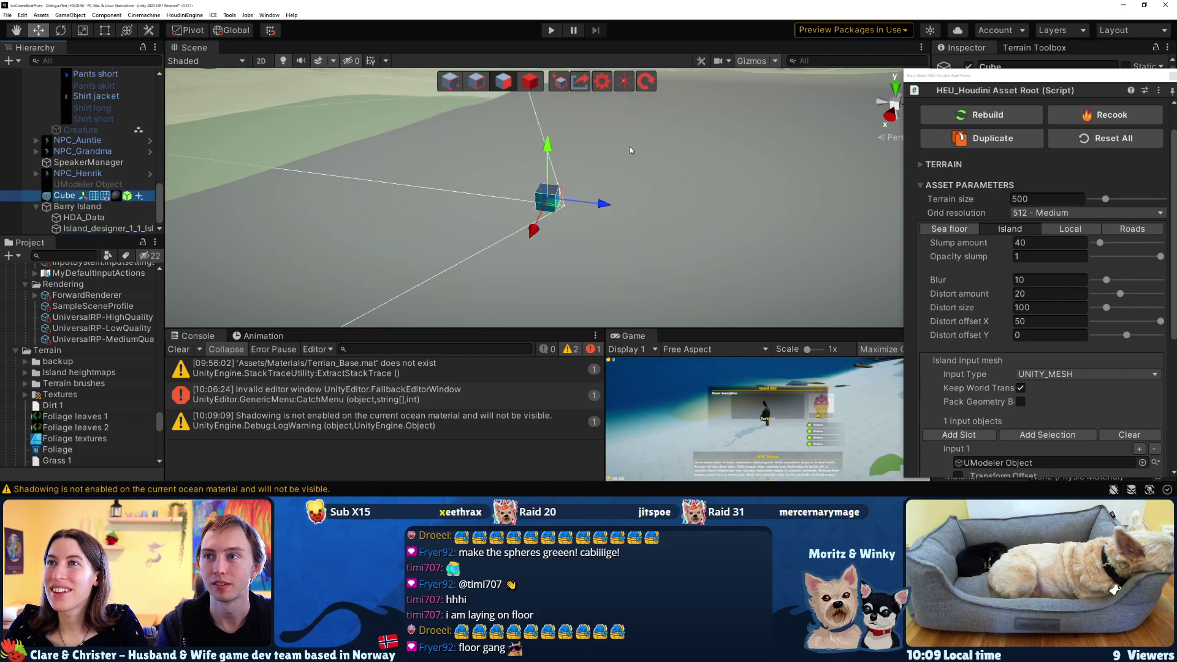
middle_click_drag(646, 138, 587, 165)
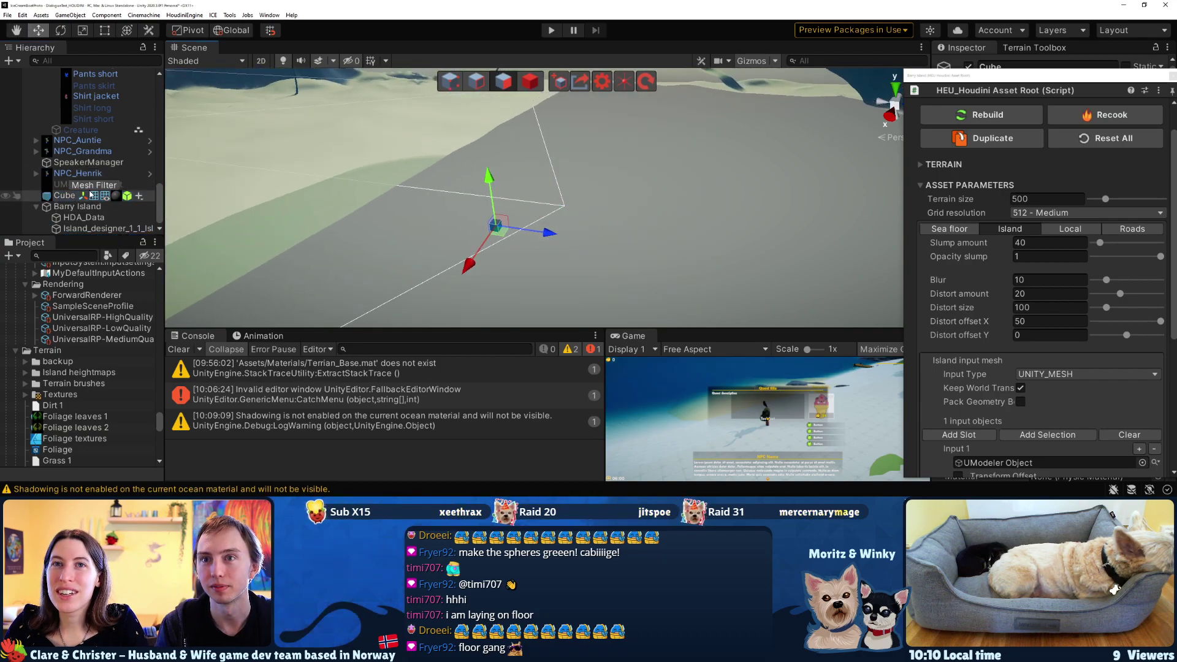
Search the hierarchy for "light", select the lighthouse under Geo, clear the search and frame the lighthouse in the scene
scroll(62, 183, "up", 10)
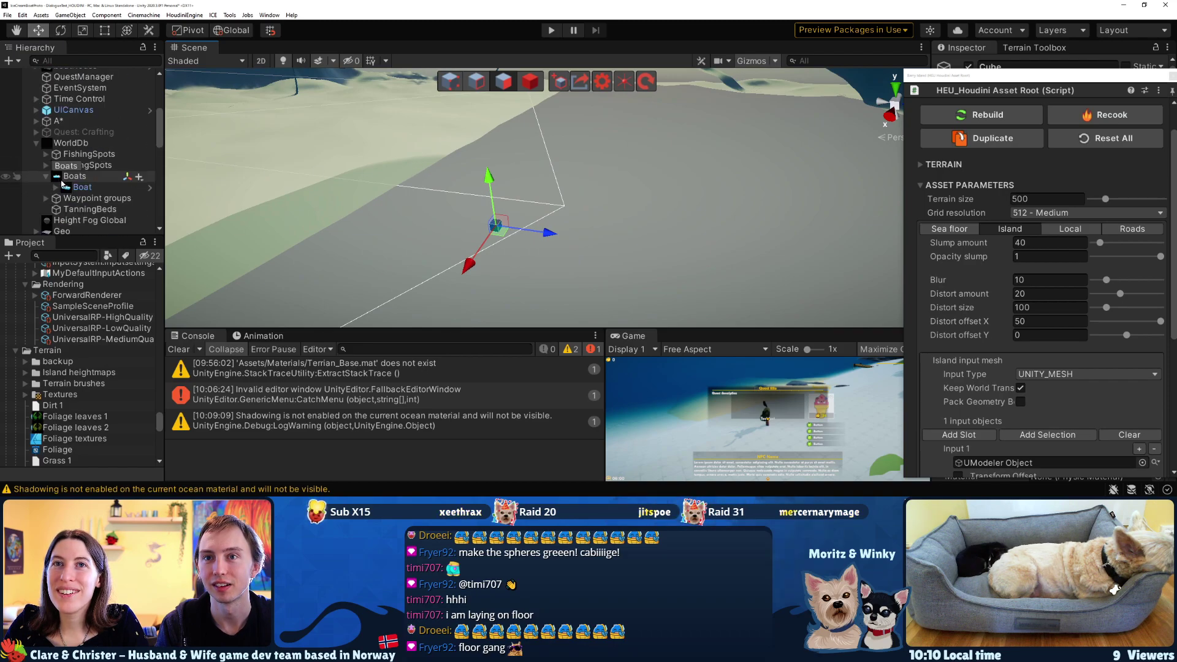
scroll(62, 183, "up", 3)
left_click(86, 61)
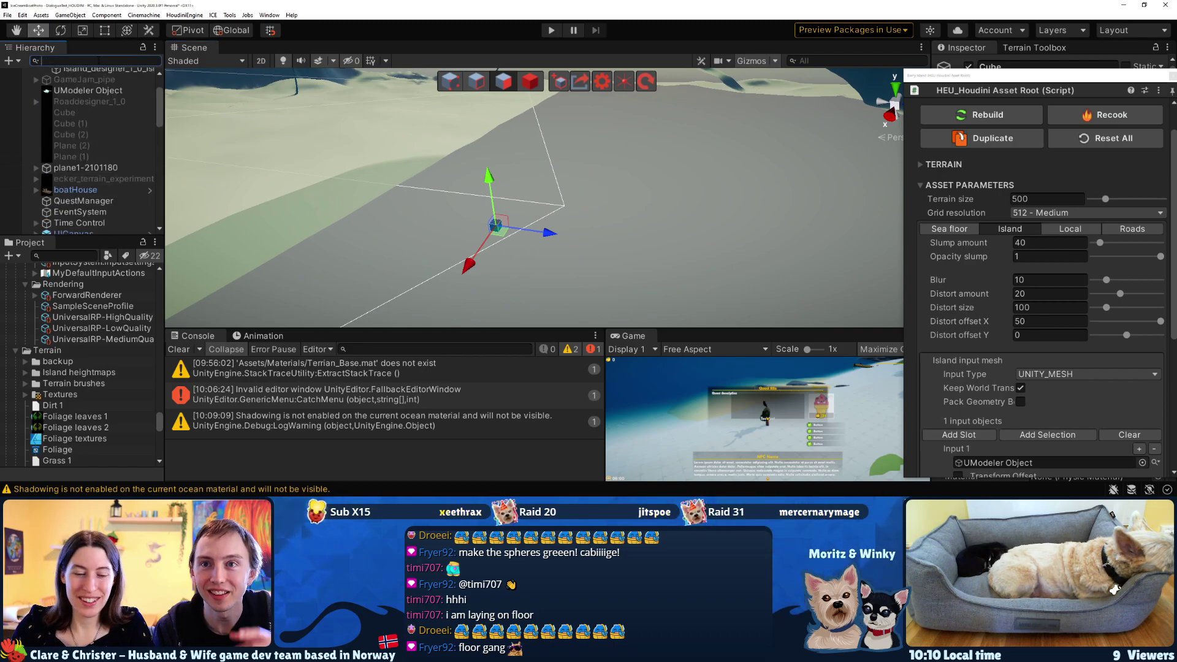
type("light")
left_click(69, 96)
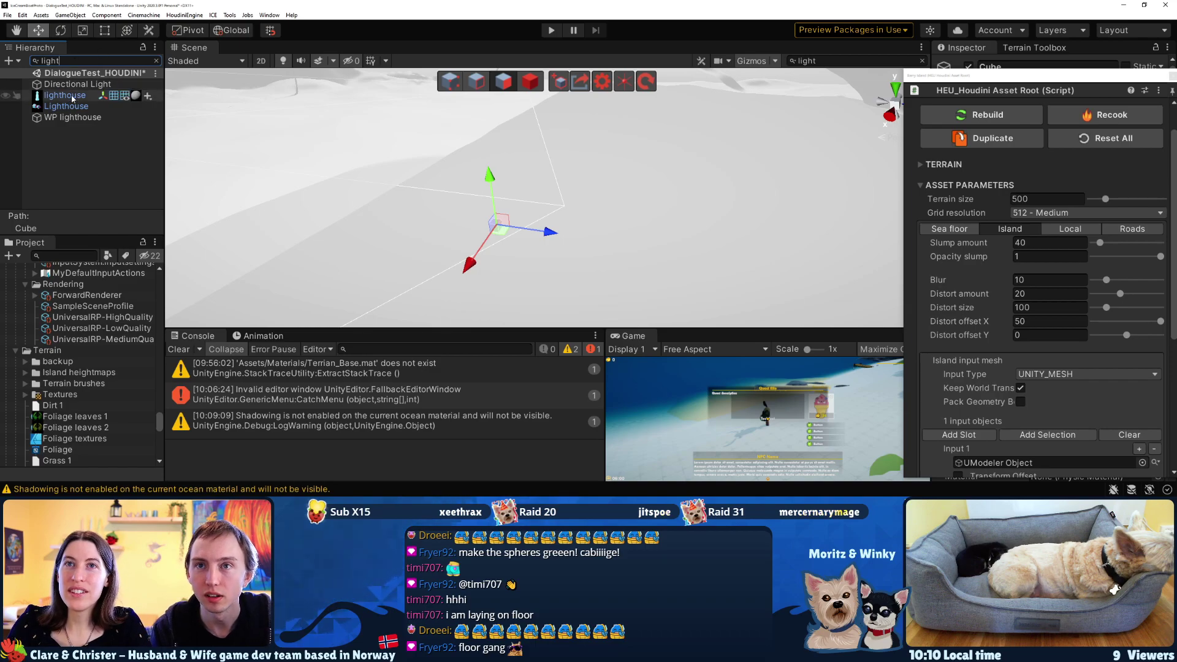
right_click(71, 97)
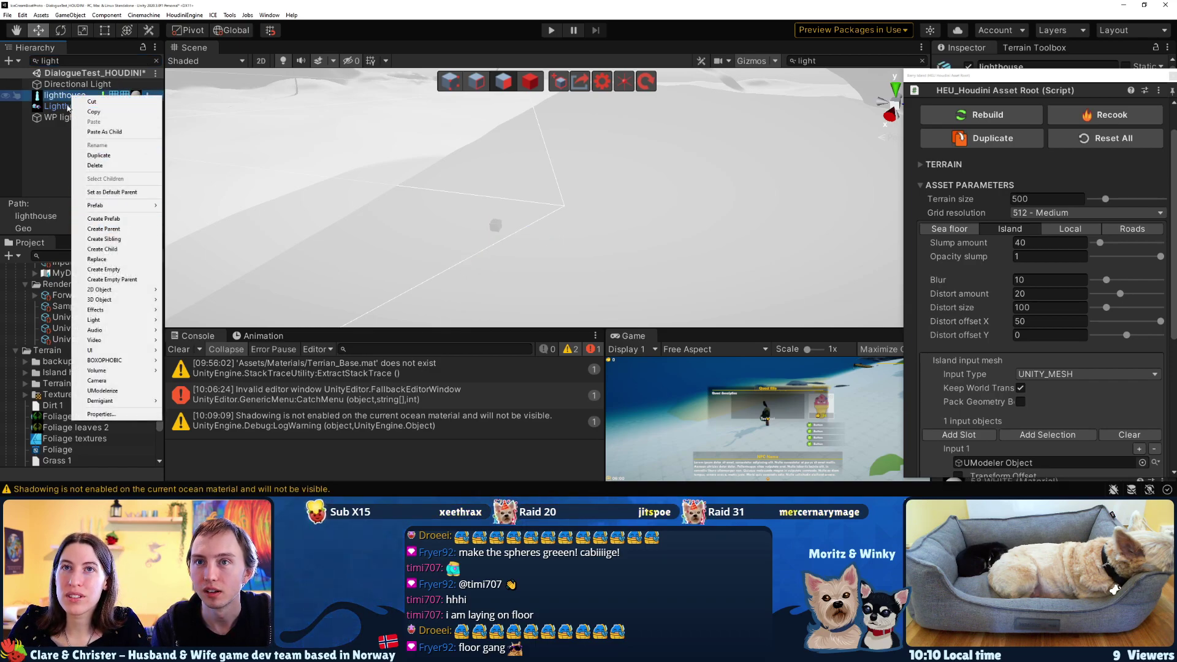
left_click(81, 103)
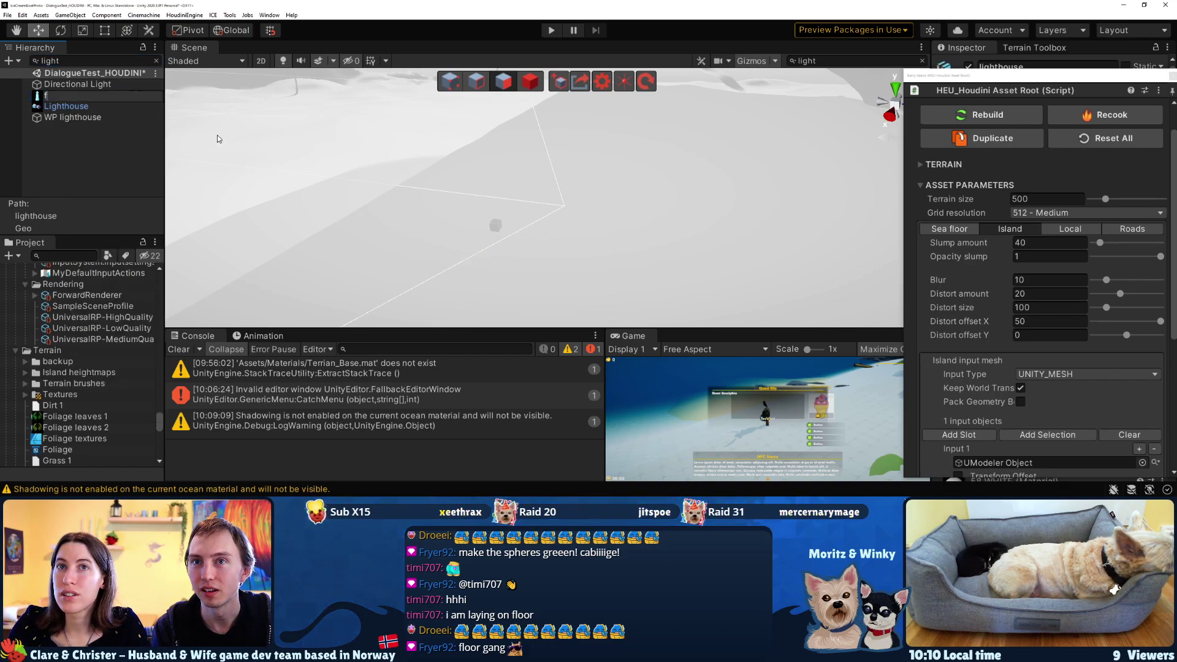
left_click(157, 61)
key("ctrl+z")
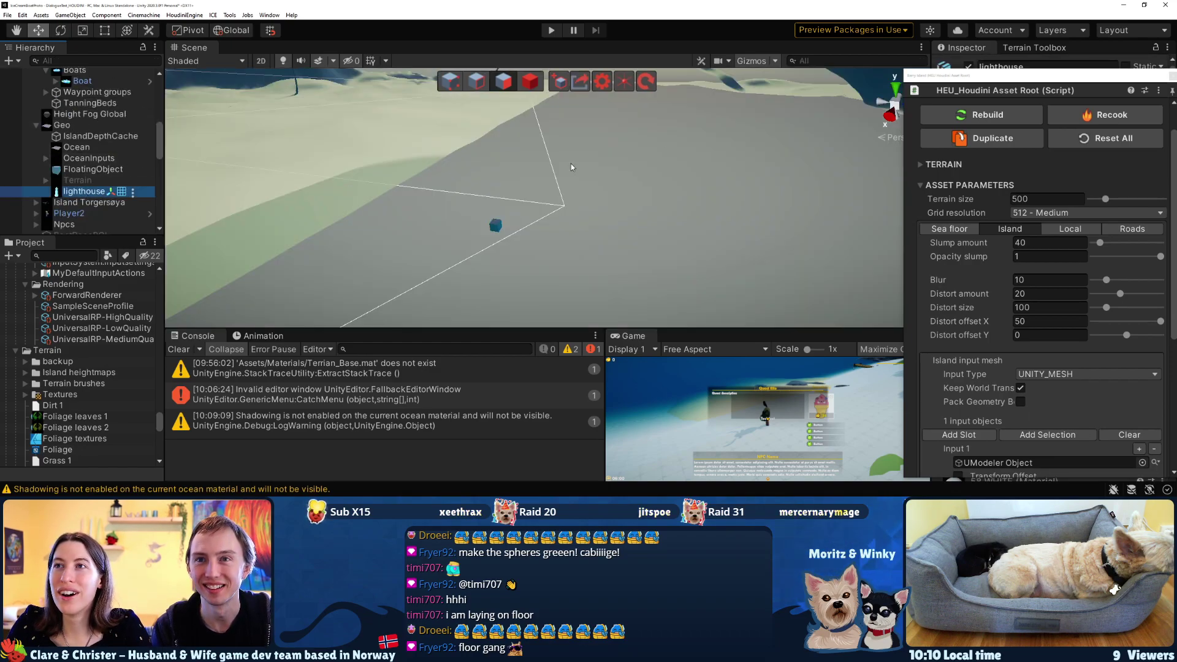
key("f")
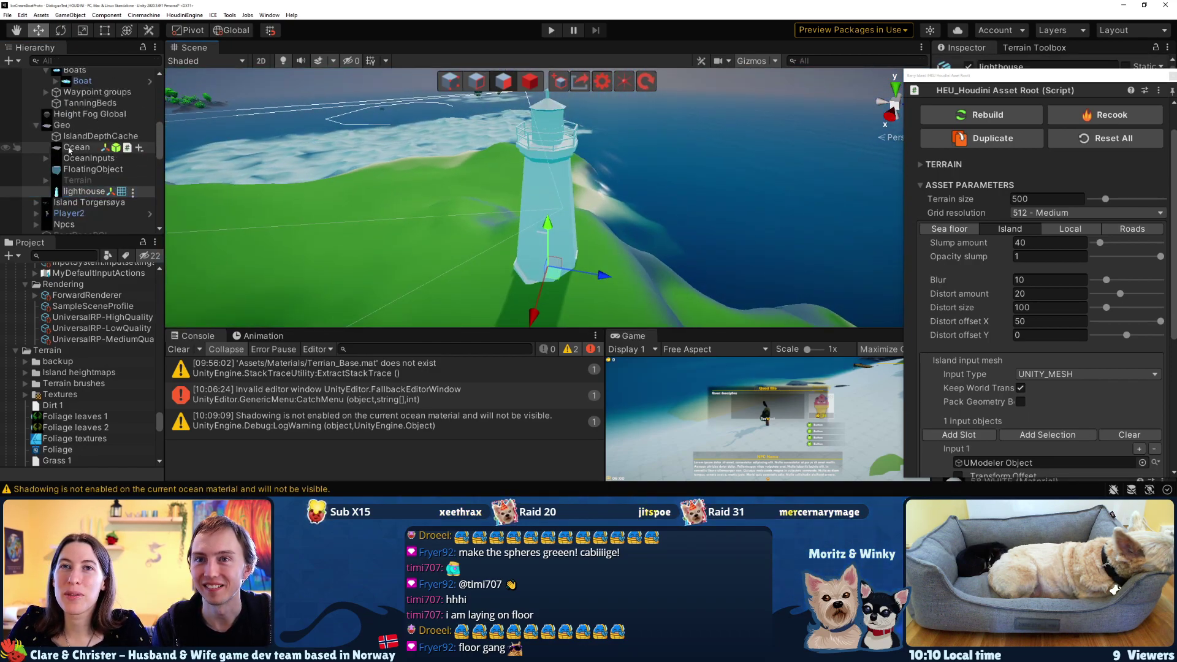
Select the Cube and move it to the current view at the lighthouse's base
scroll(67, 162, "down", 5)
left_click(65, 195)
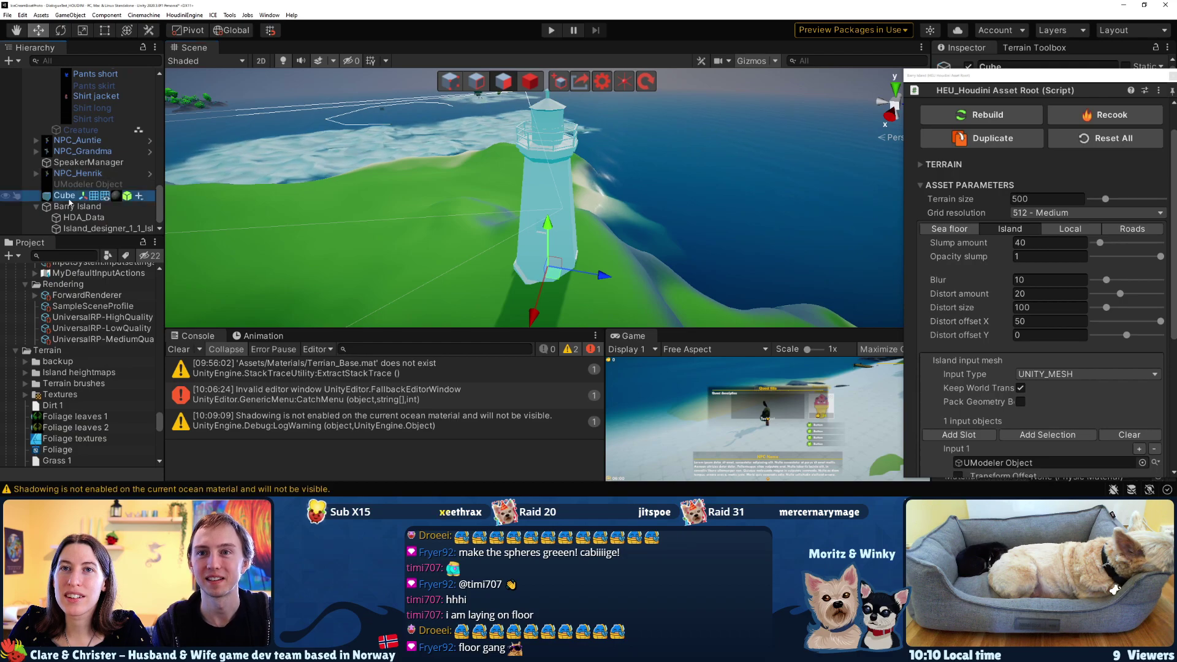
left_click(74, 16)
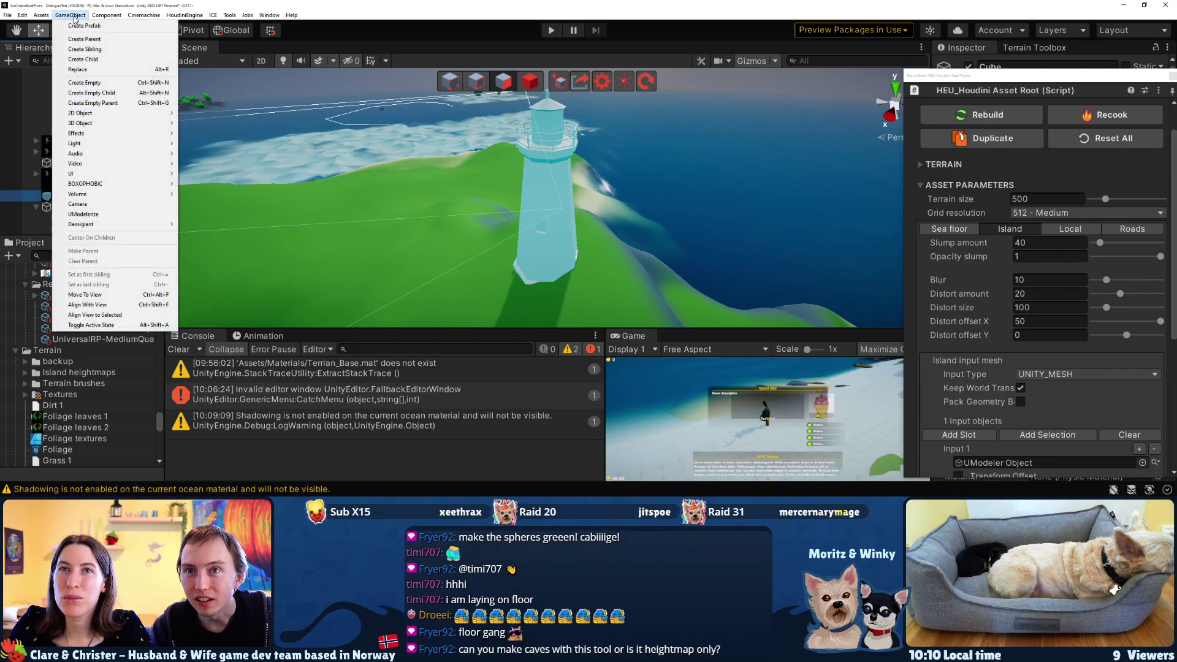
left_click(92, 295)
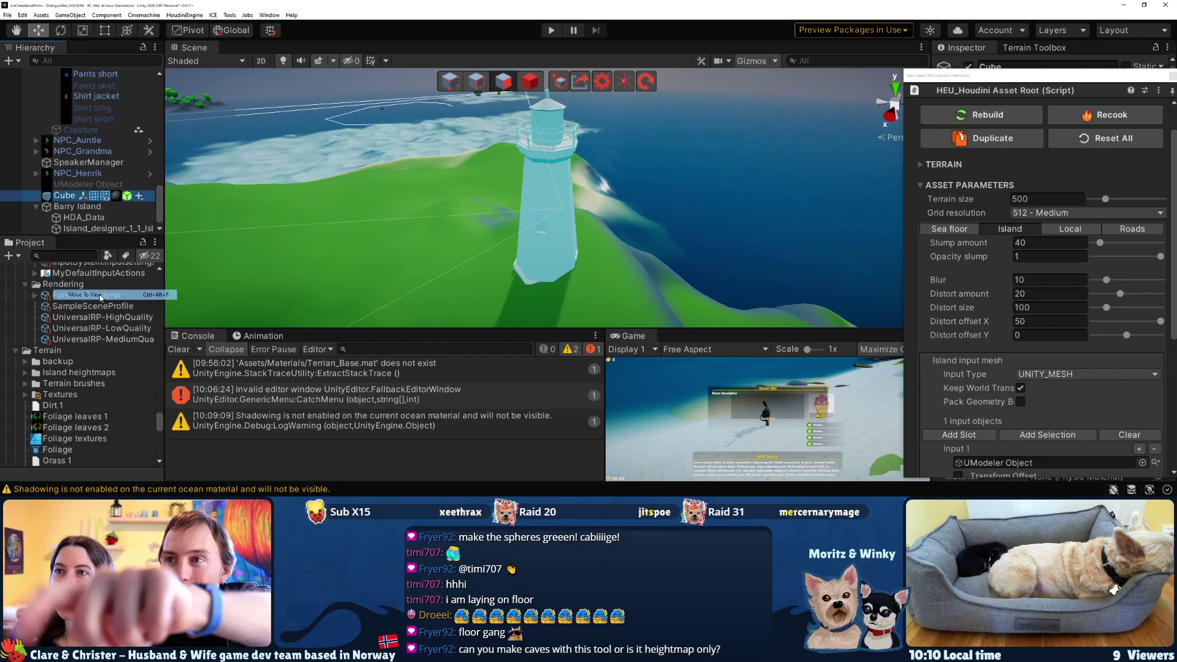
Scale the Cube up uniformly until it is wider than the lighthouse's base
left_click_drag(596, 234, 577, 176, "alt")
key("e")
key("r")
left_click_drag(593, 228, 618, 226)
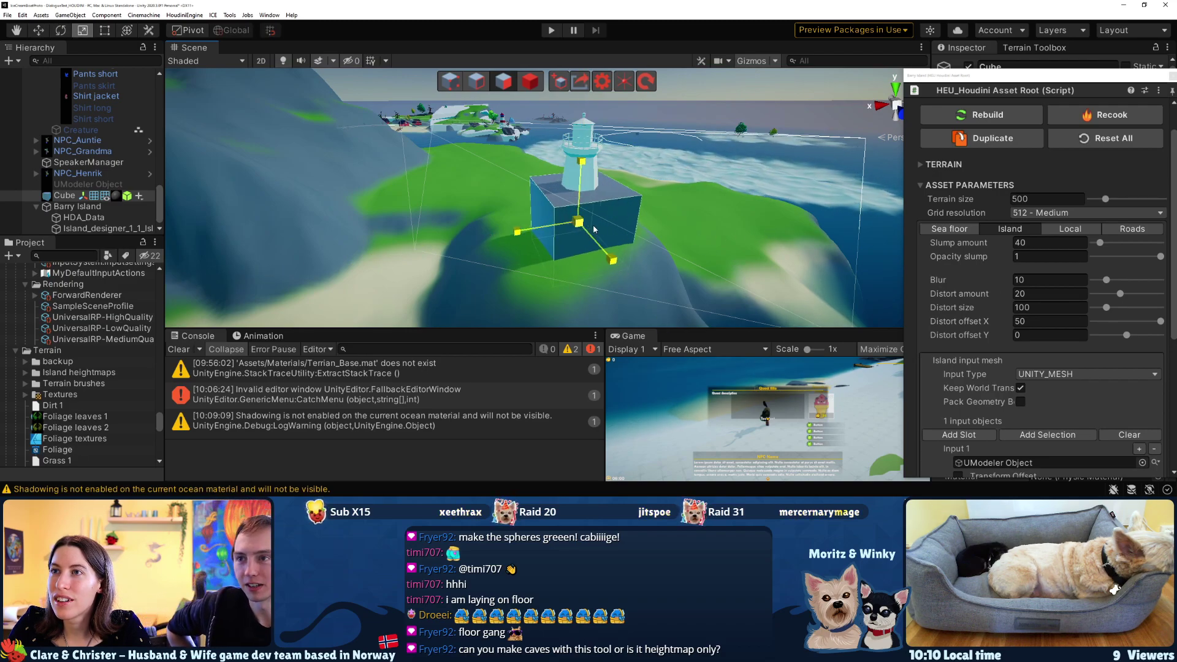
Position the Cube beneath the lighthouse as a foundation, sunk into the ridge with its top just above the ground
key("w")
left_click_drag(562, 187, 662, 201)
left_click_drag(704, 246, 718, 245)
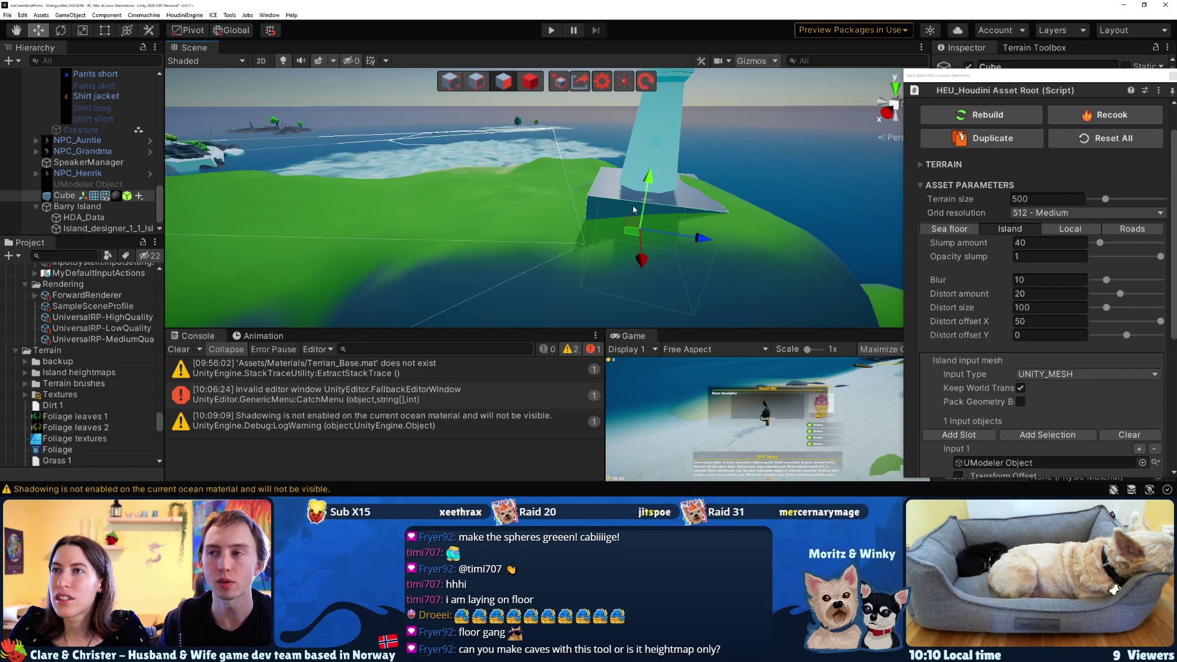
key("e")
left_click_drag(668, 219, 619, 201)
key("w")
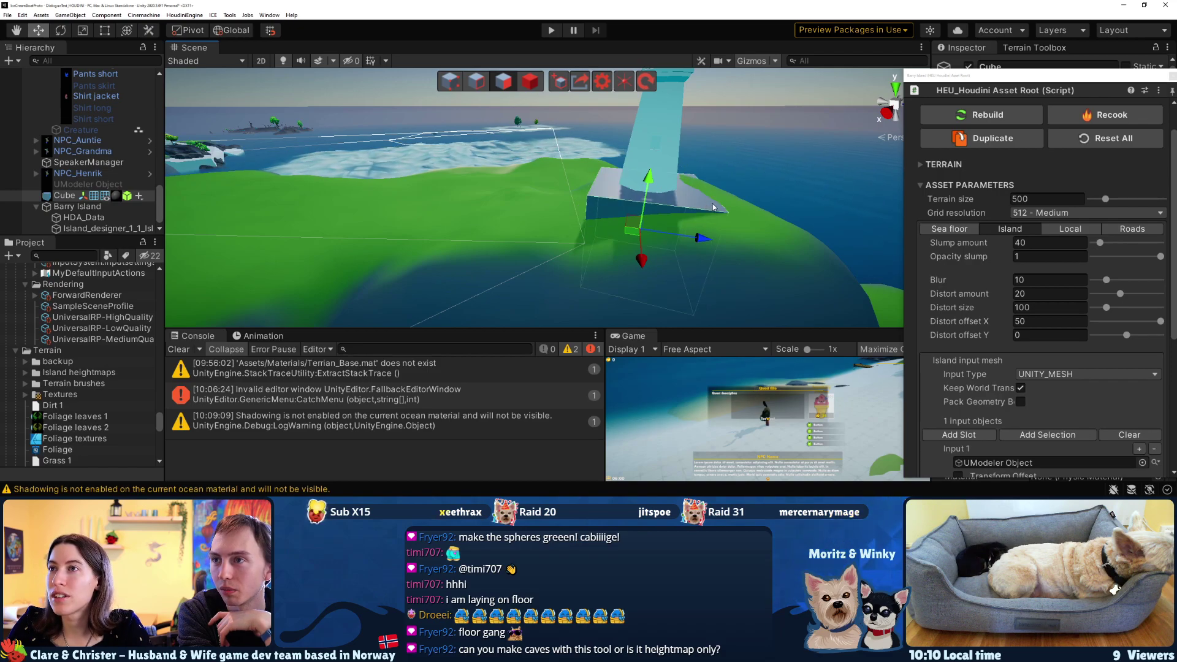
mouse_move(647, 179)
left_mouse_down()
mouse_move(662, 61)
mouse_move(666, 176)
mouse_move(655, 182)
left_mouse_up()
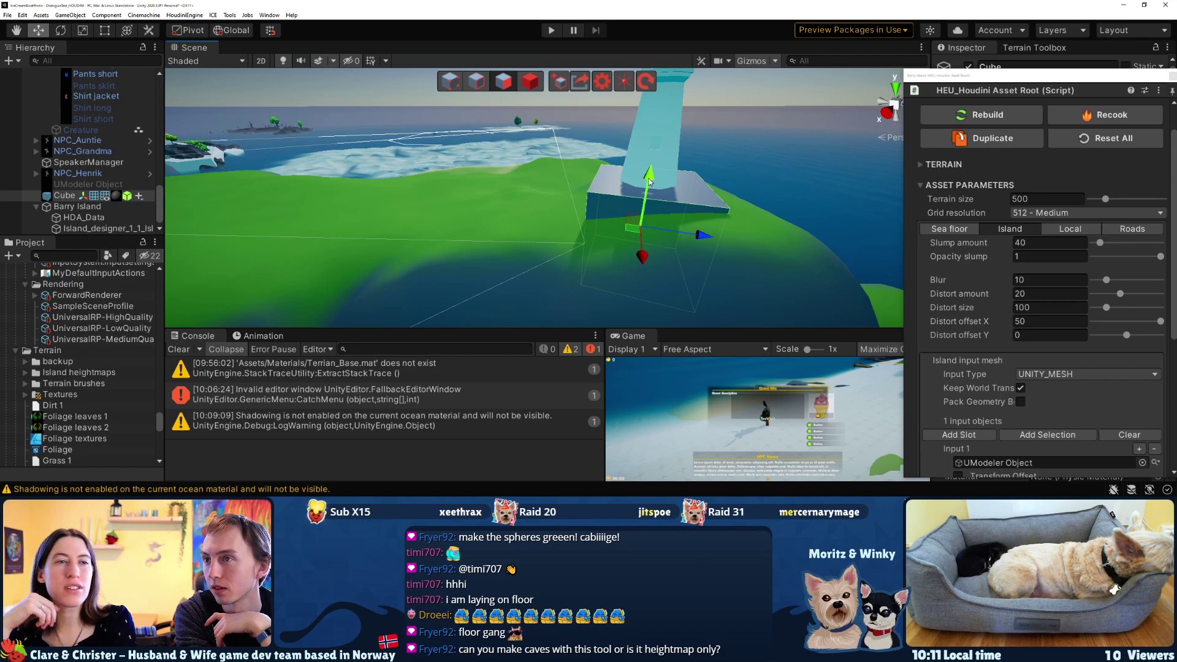
Add an object slot to Barry Island's local Add inputs and assign the Cube to it
left_click_drag(652, 179, 653, 180)
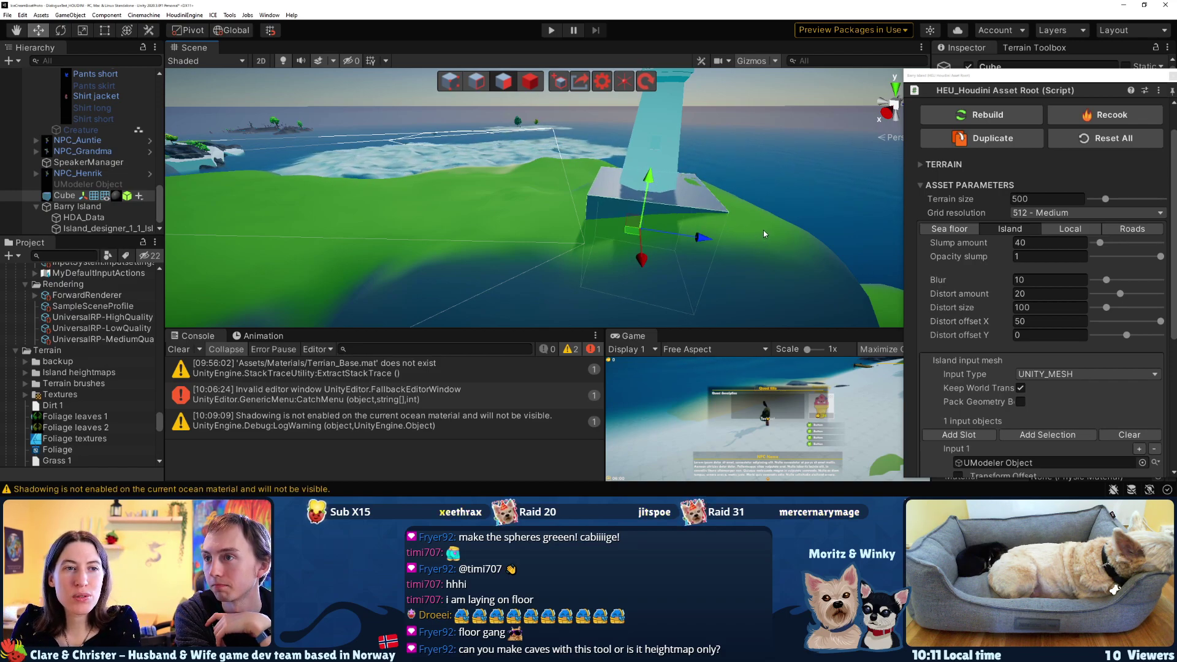
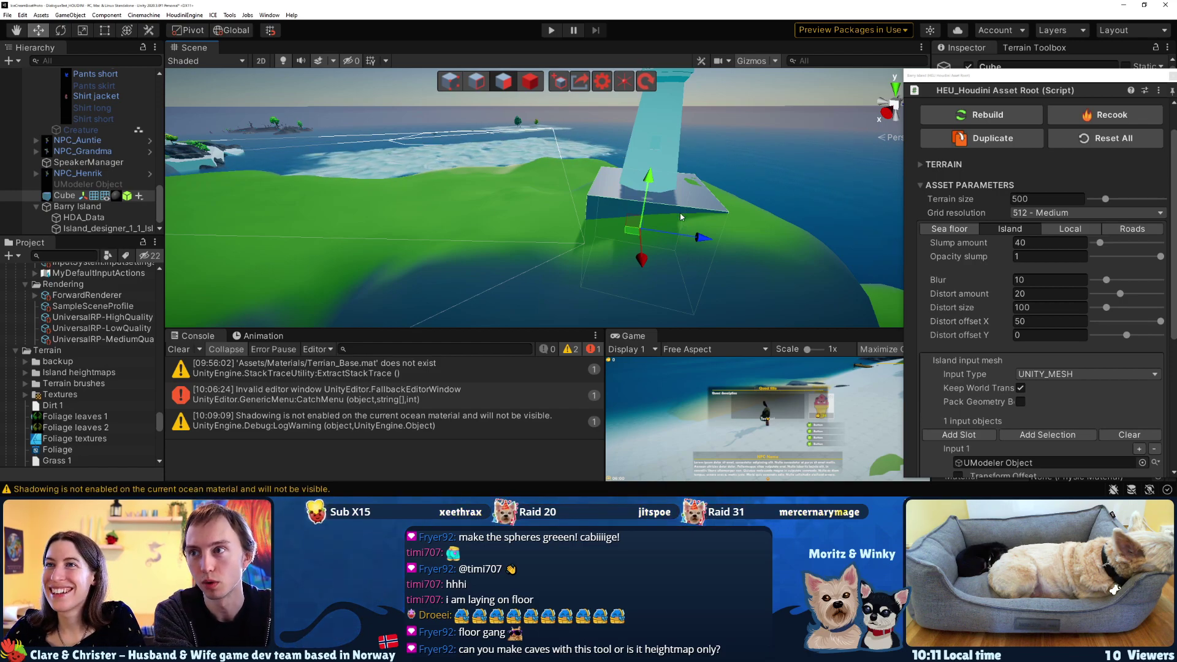
left_click(759, 230)
left_click_drag(958, 80, 944, 62)
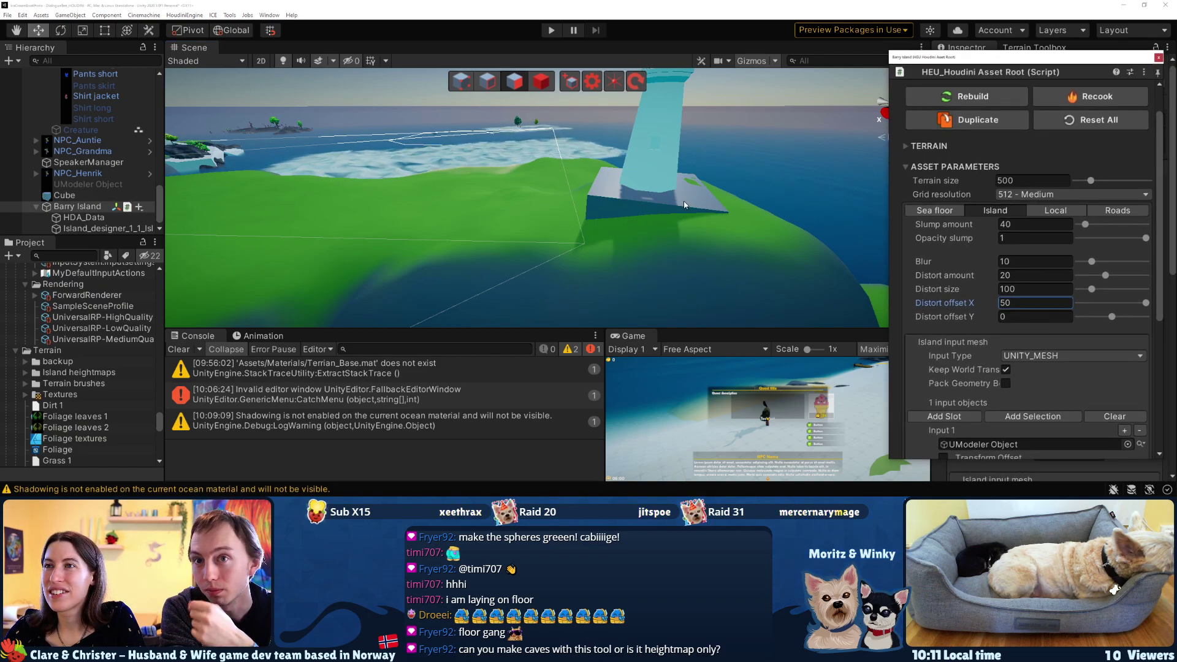
left_click(1053, 212)
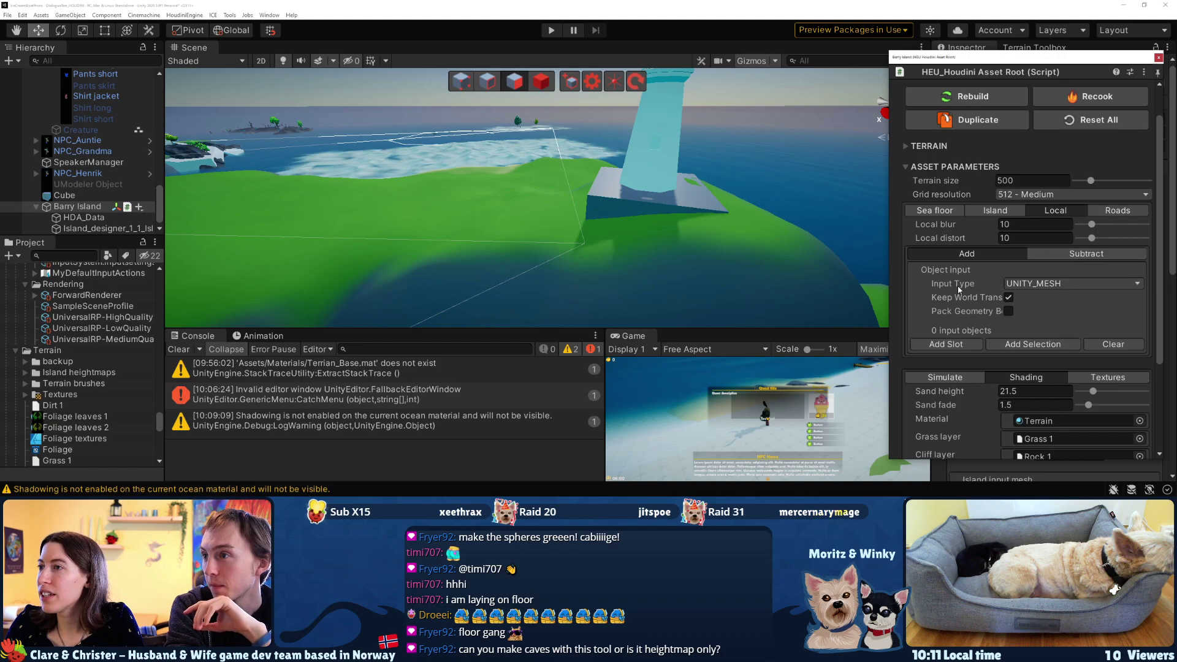
left_click(961, 347)
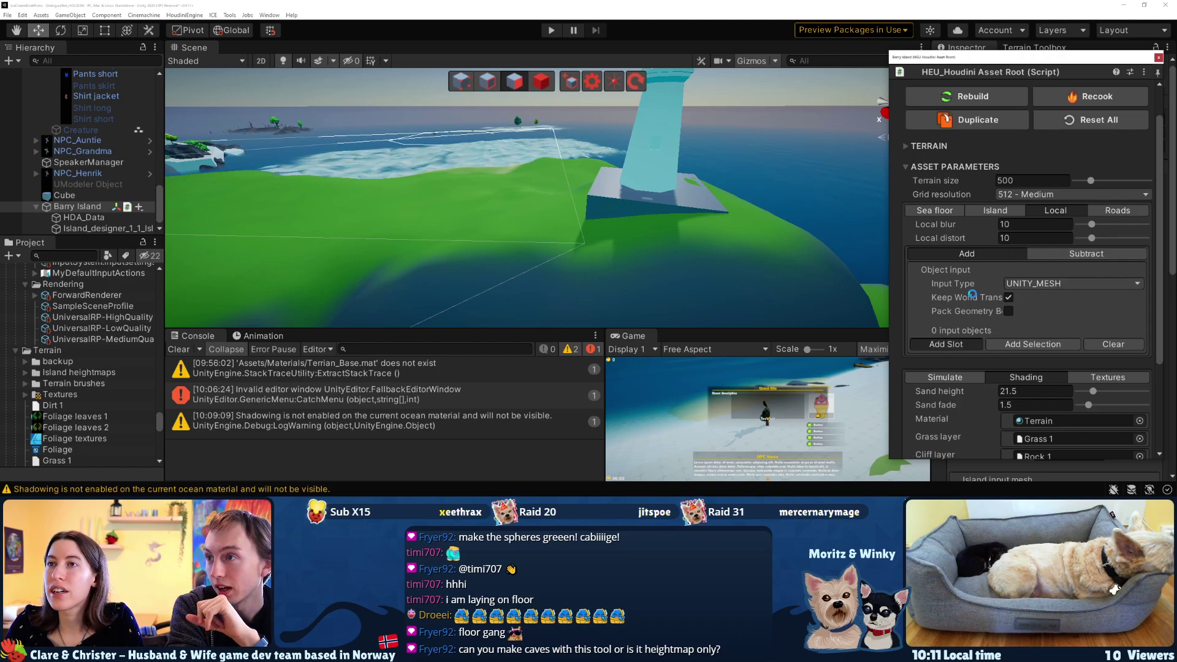
left_click_drag(64, 196, 988, 376)
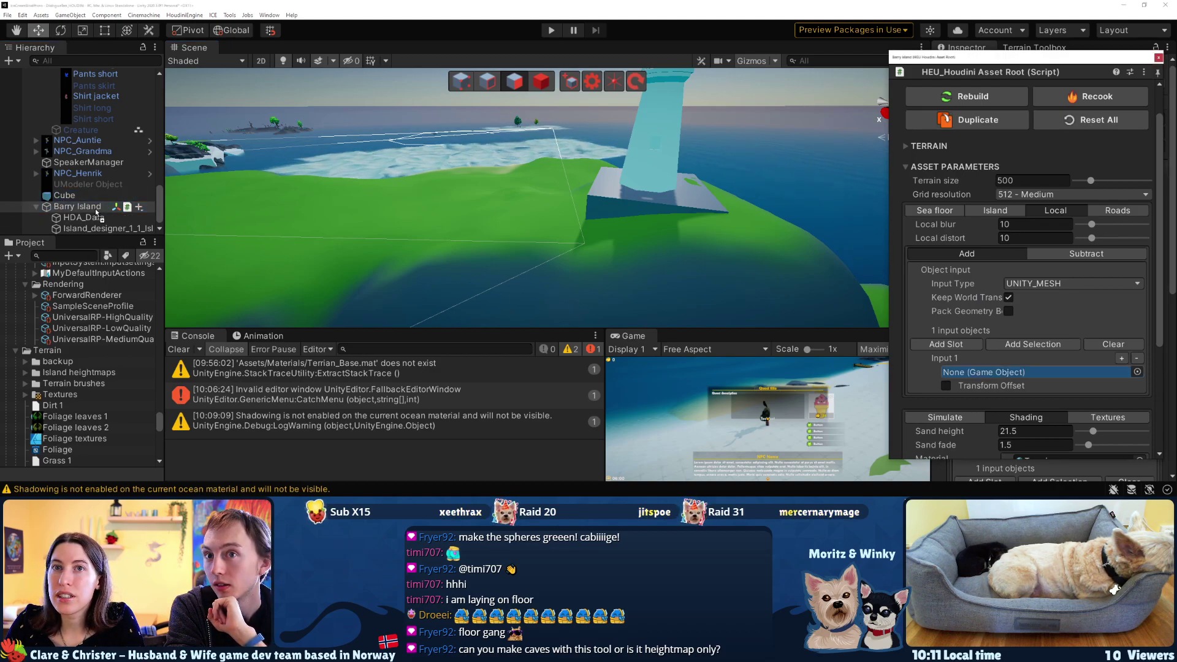
Disable the Cube so the ground beneath the lighthouse is unobstructed
left_click(69, 196)
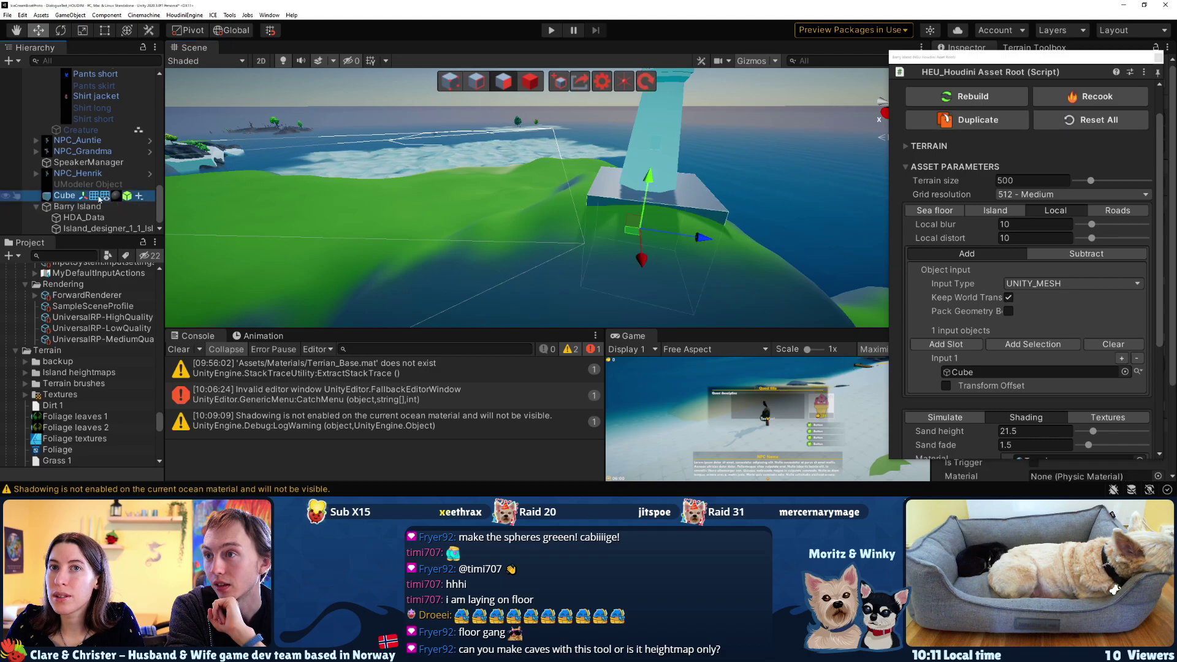
scroll(962, 77, "up", 3)
left_click_drag(1003, 60, 1040, 76)
left_click(969, 67)
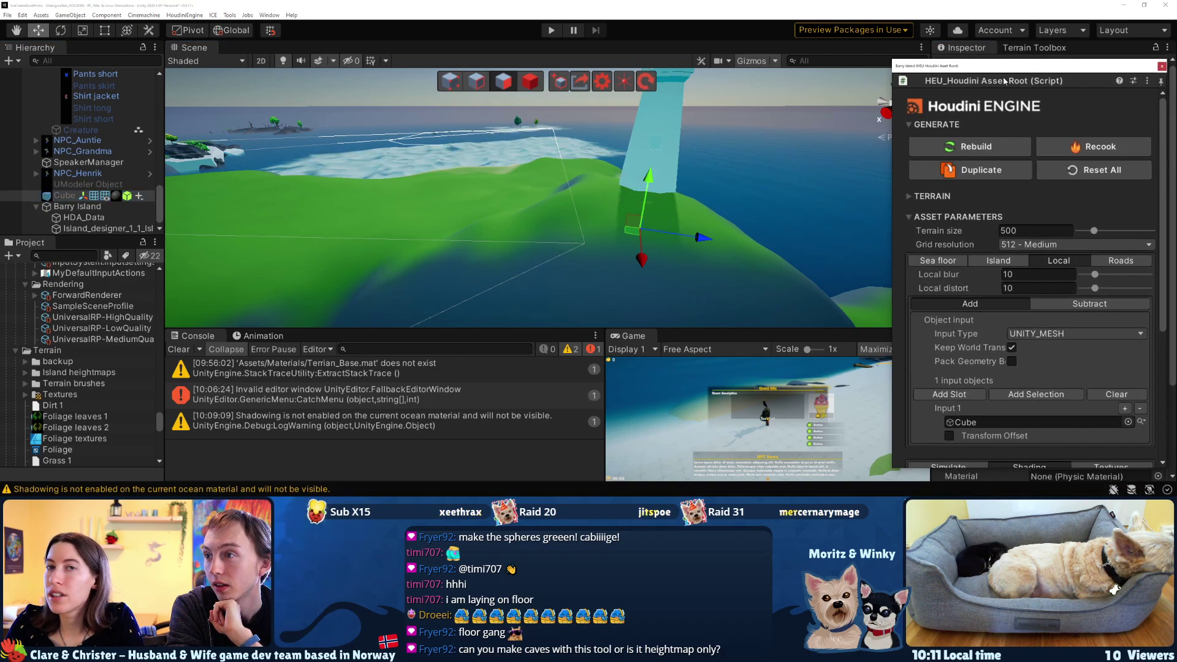
Set Barry Island's Local blur and Local distort to 0
left_click(149, 203)
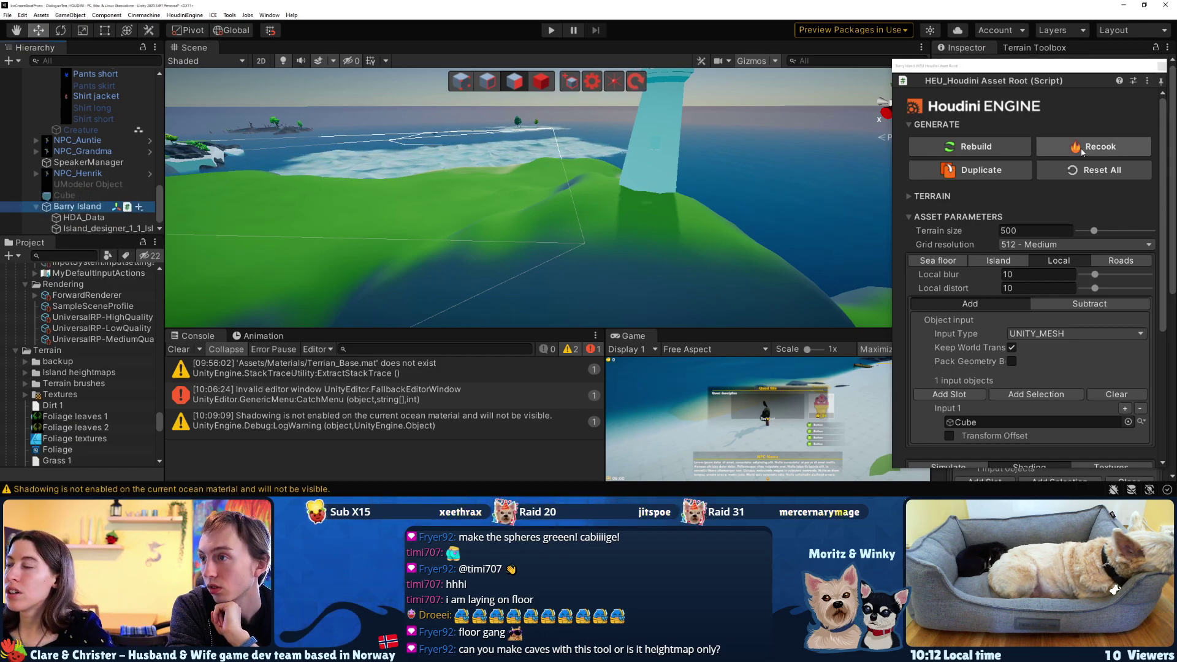
left_click(1043, 275)
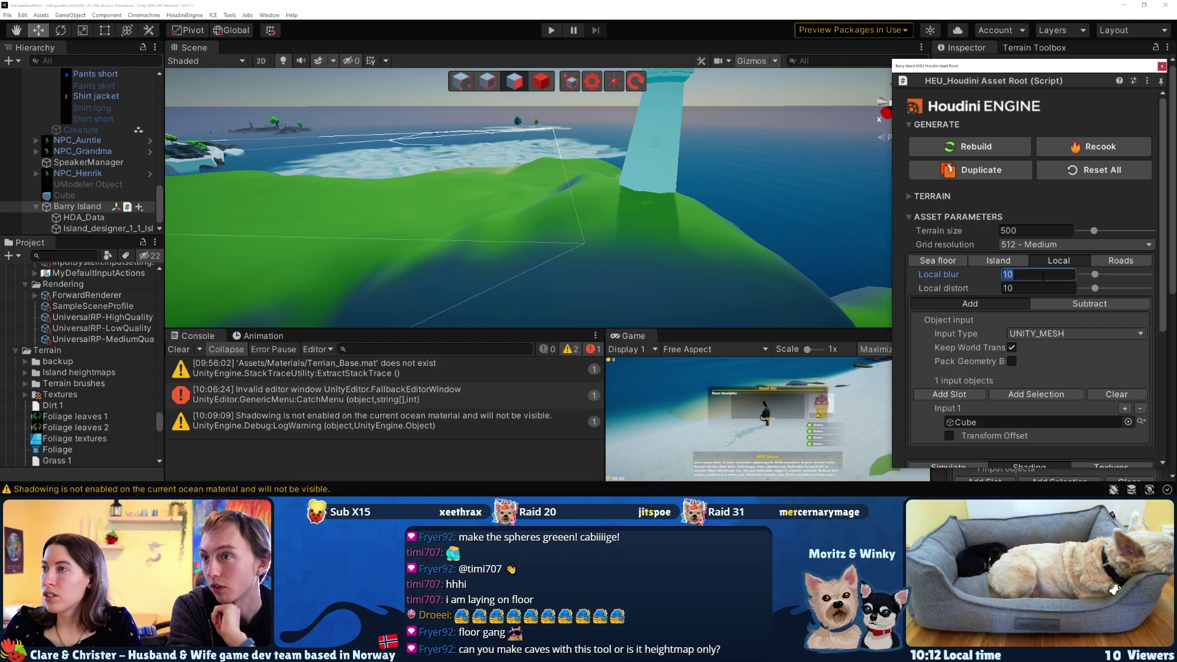
type("0")
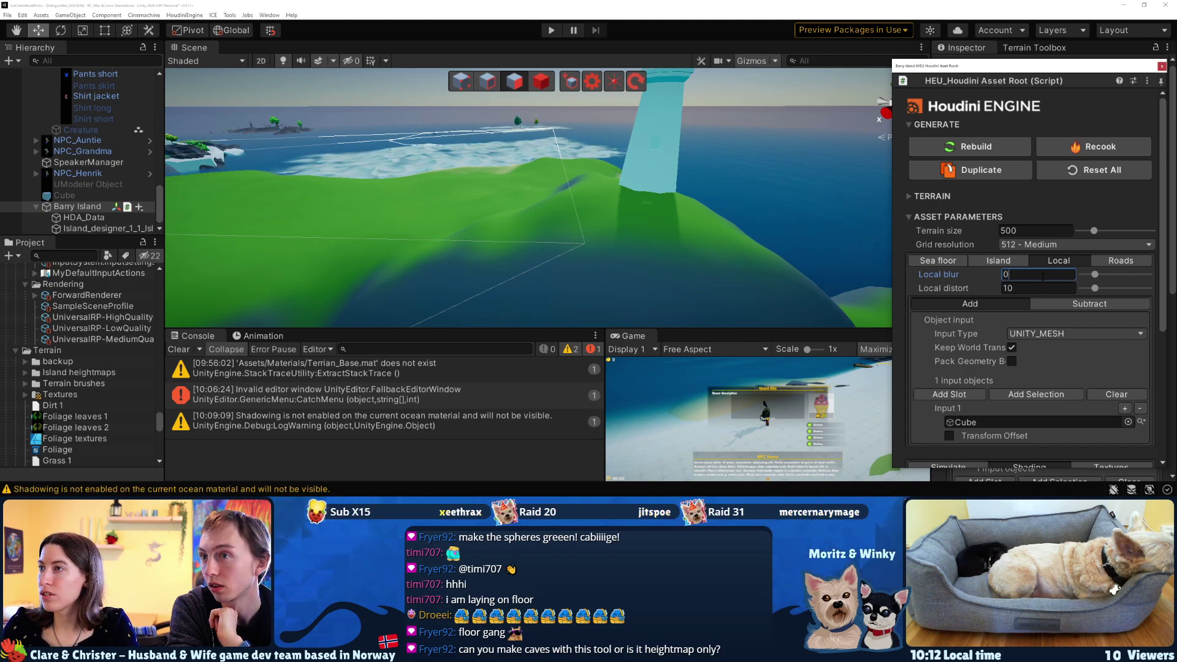
key("Return")
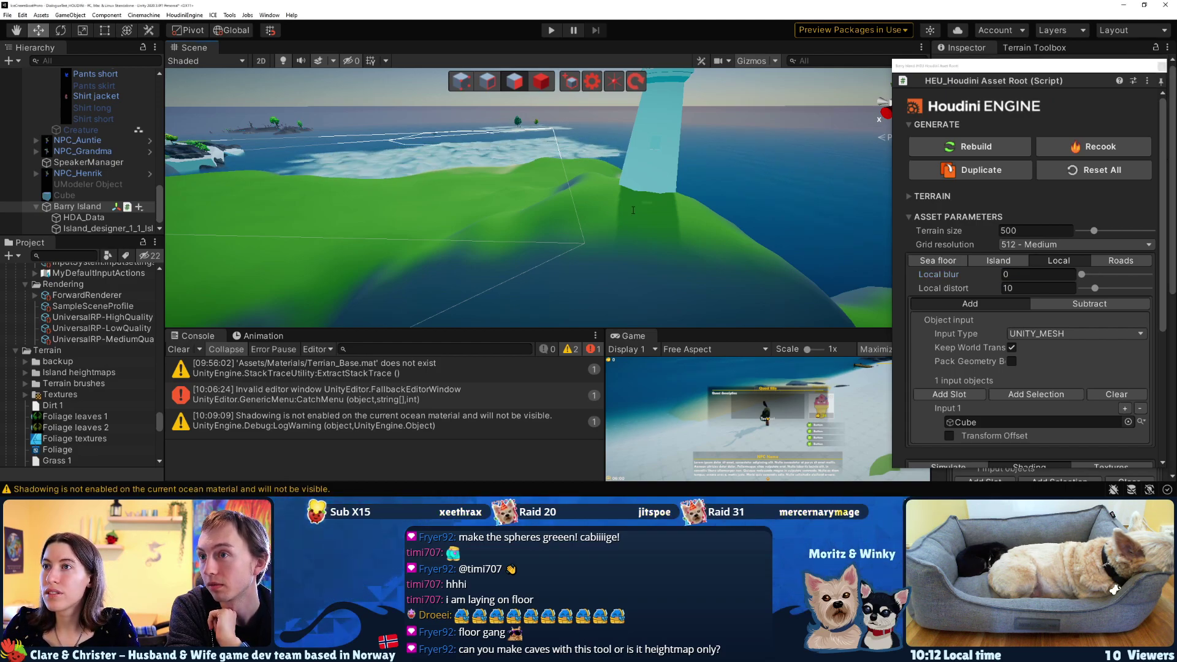
left_click(1031, 290)
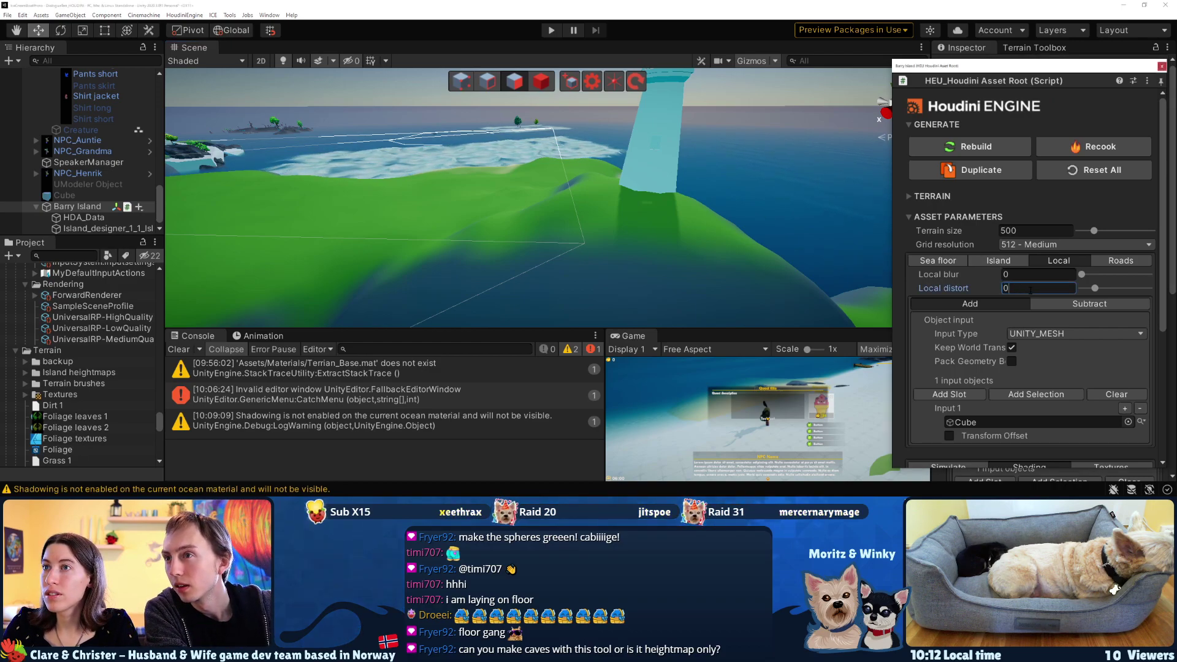
key("Return")
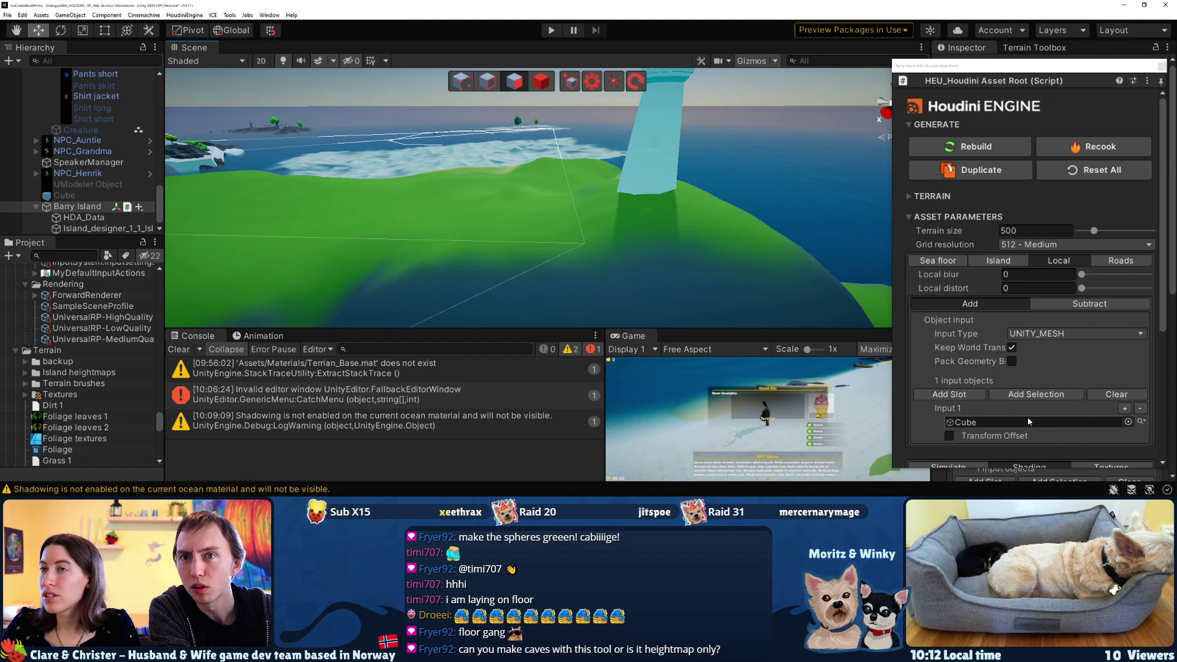
Re-enable the Cube, raise it well above the ridge at the lighthouse and recook the island
left_click_drag(62, 195, 54, 196)
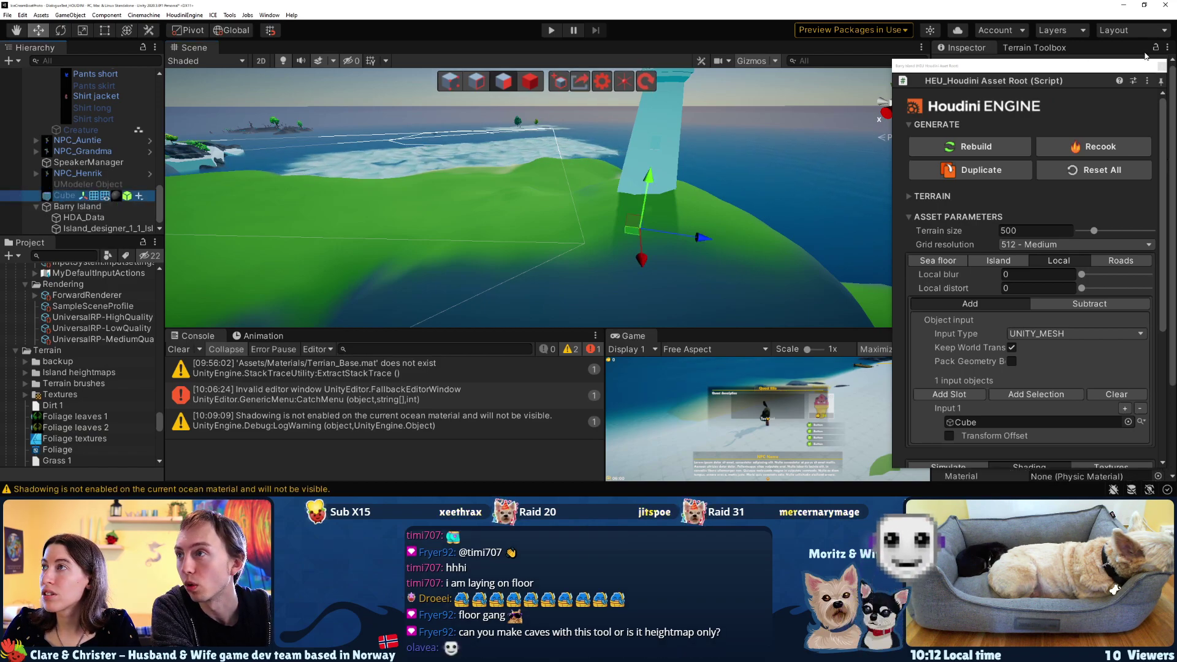
left_click_drag(1102, 66, 1092, 119)
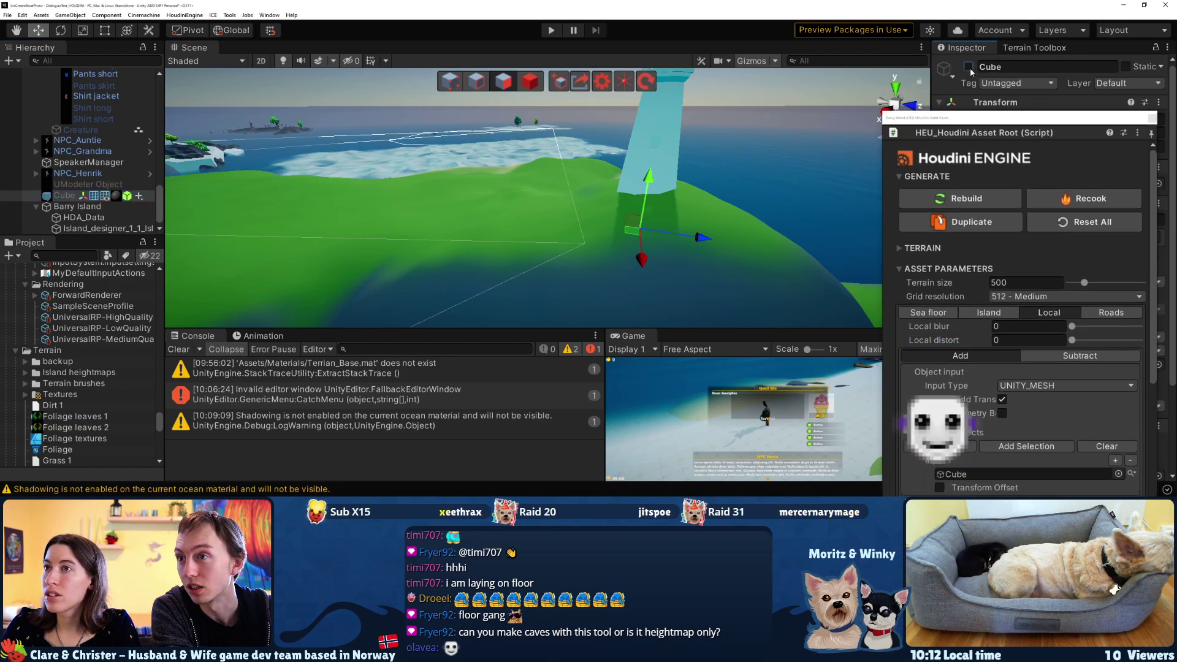
left_click_drag(660, 169, 668, 129)
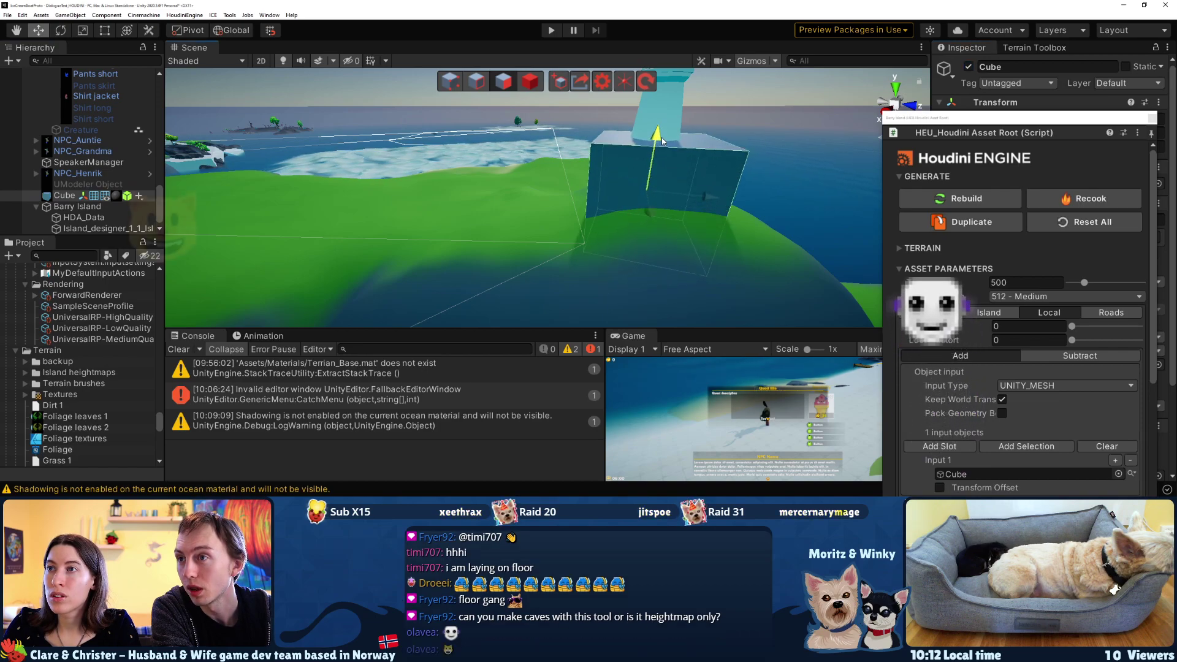
left_click(1087, 200)
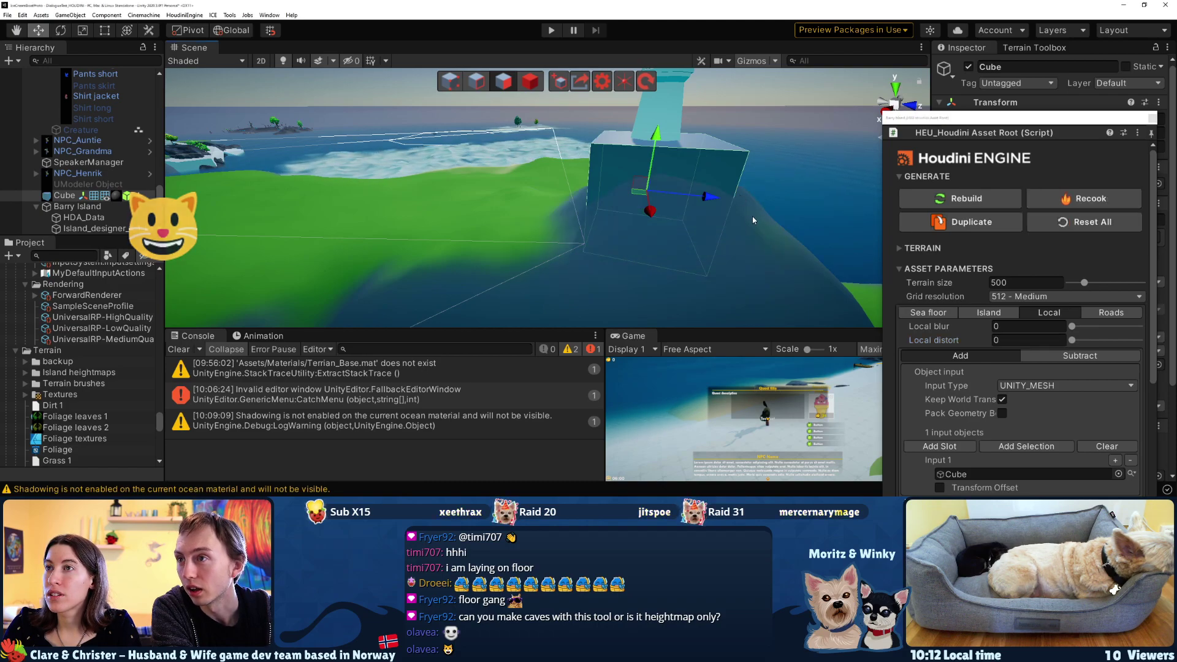
Lower the Cube and scale it up uniformly into a broad platform around the lighthouse, with the island recooked
left_click(763, 238)
left_click(709, 160)
left_click_drag(653, 157, 657, 210)
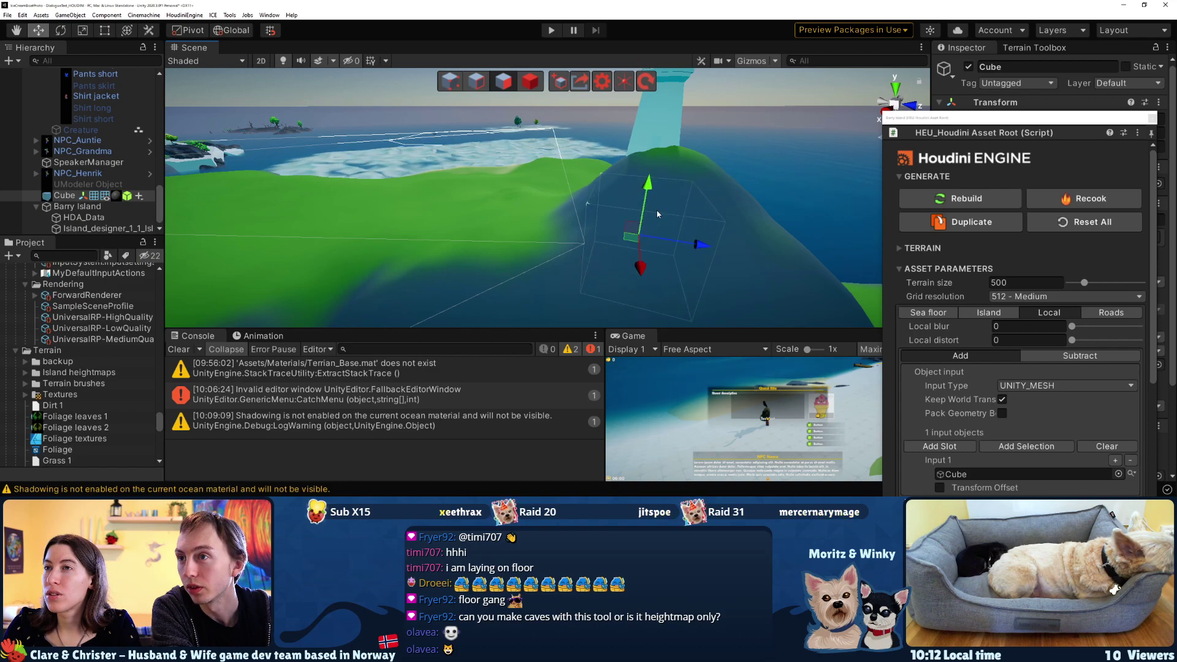
key("e")
key("r")
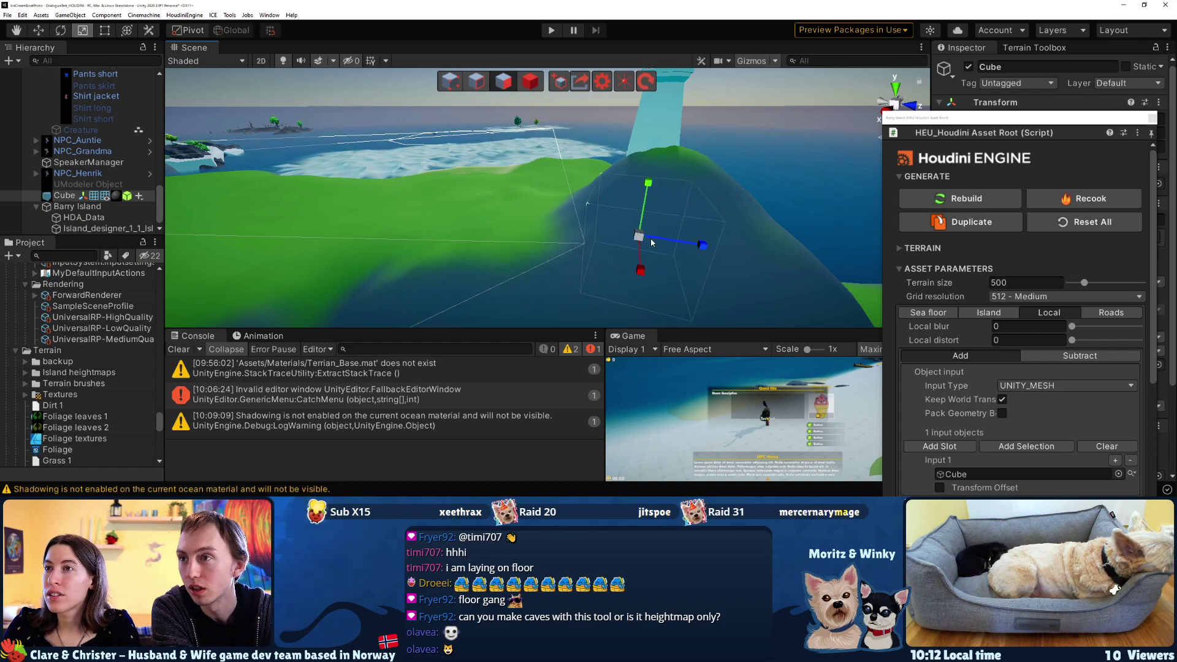
left_click_drag(639, 236, 760, 227)
key("w")
left_click_drag(654, 178, 657, 170)
left_click(700, 174)
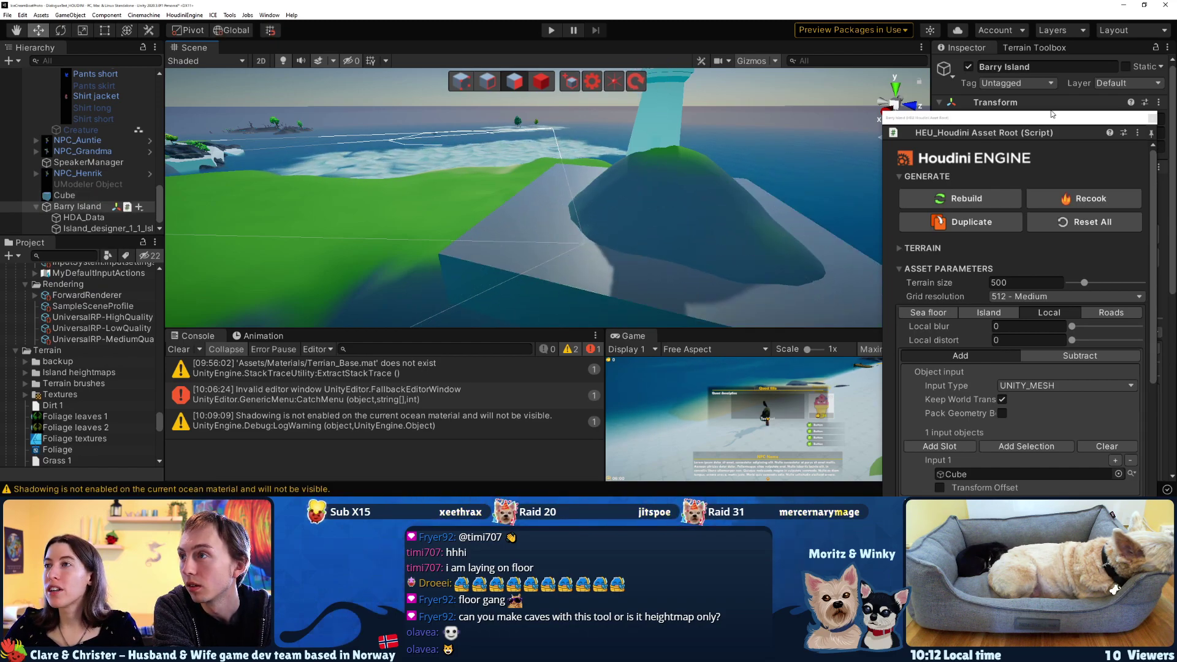
left_click(1087, 199)
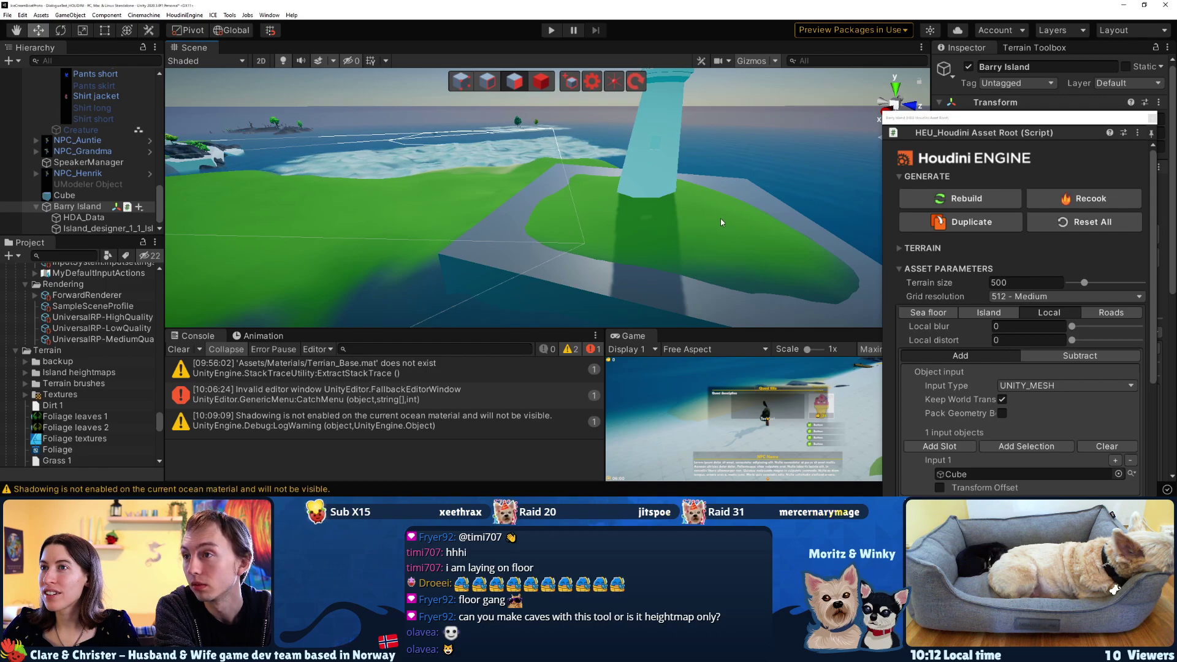
Raise the enlarged Cube clear of the ground around the lighthouse and disable it
left_click_drag(748, 200, 680, 186, "alt")
left_click(679, 185)
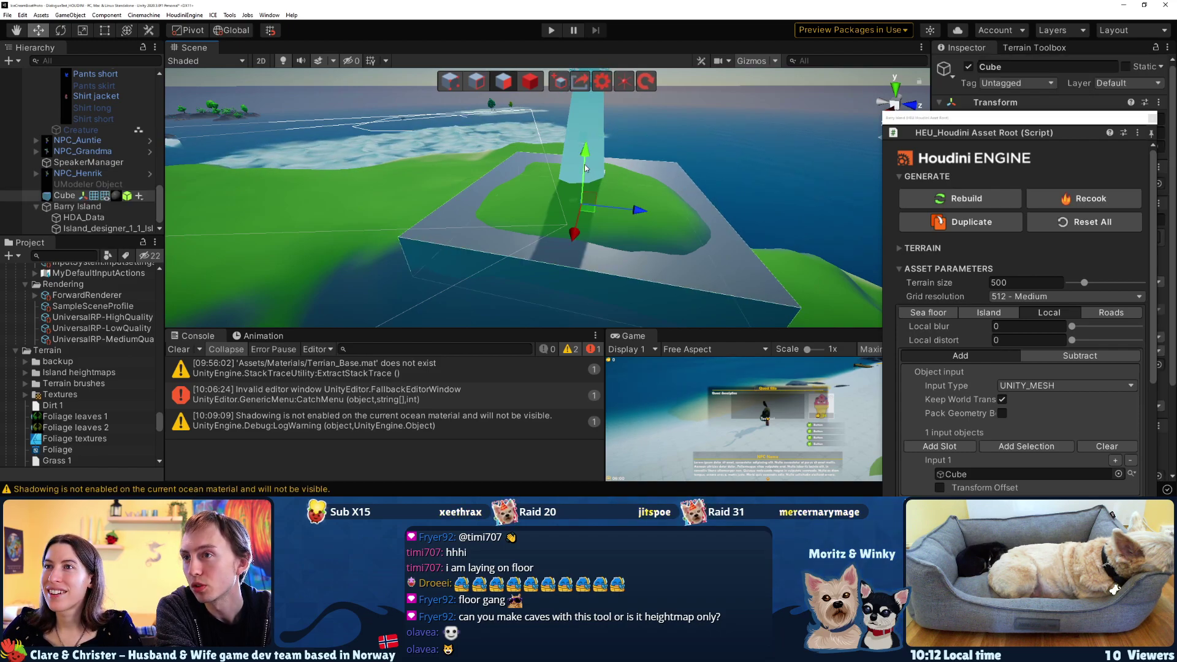
left_click_drag(586, 161, 591, 132)
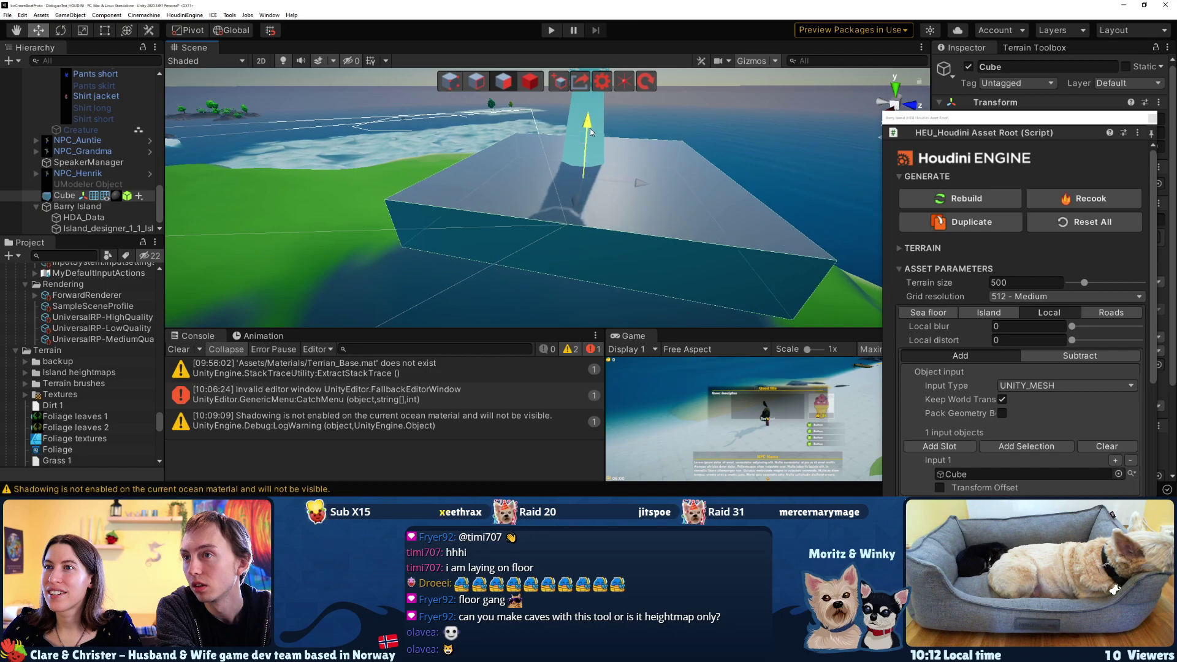
left_click(969, 67)
left_click_drag(680, 129, 690, 126, "alt")
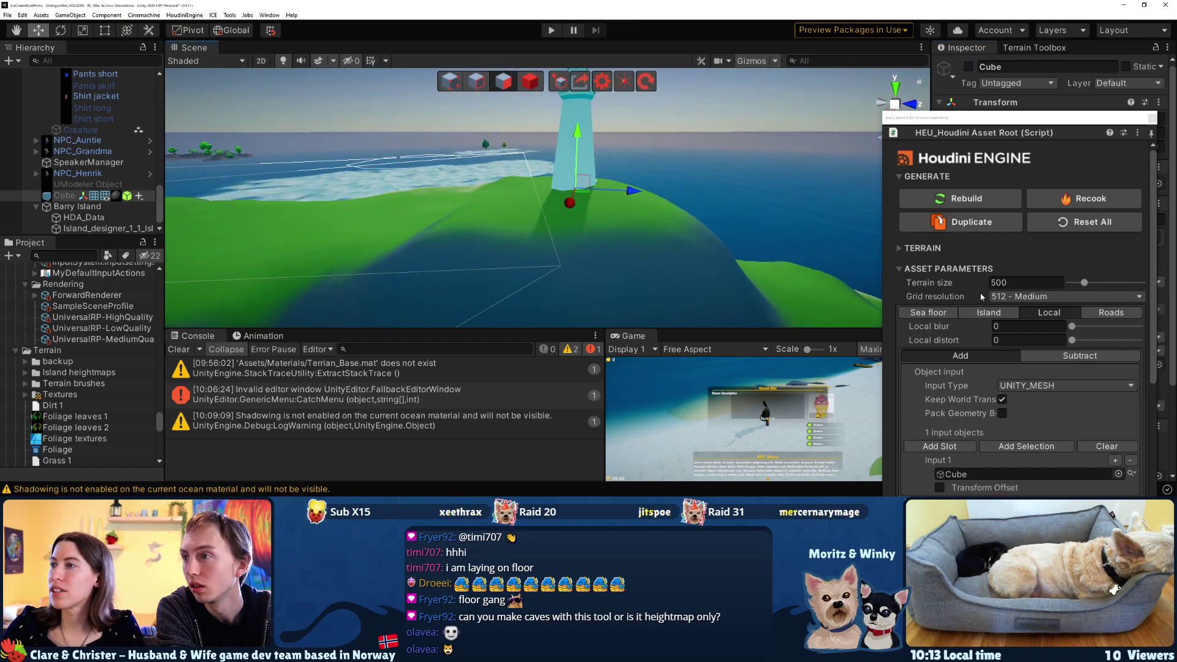
Clear the Cube from the local Add inputs and assign it to a new Subtract input slot
left_click(1126, 446)
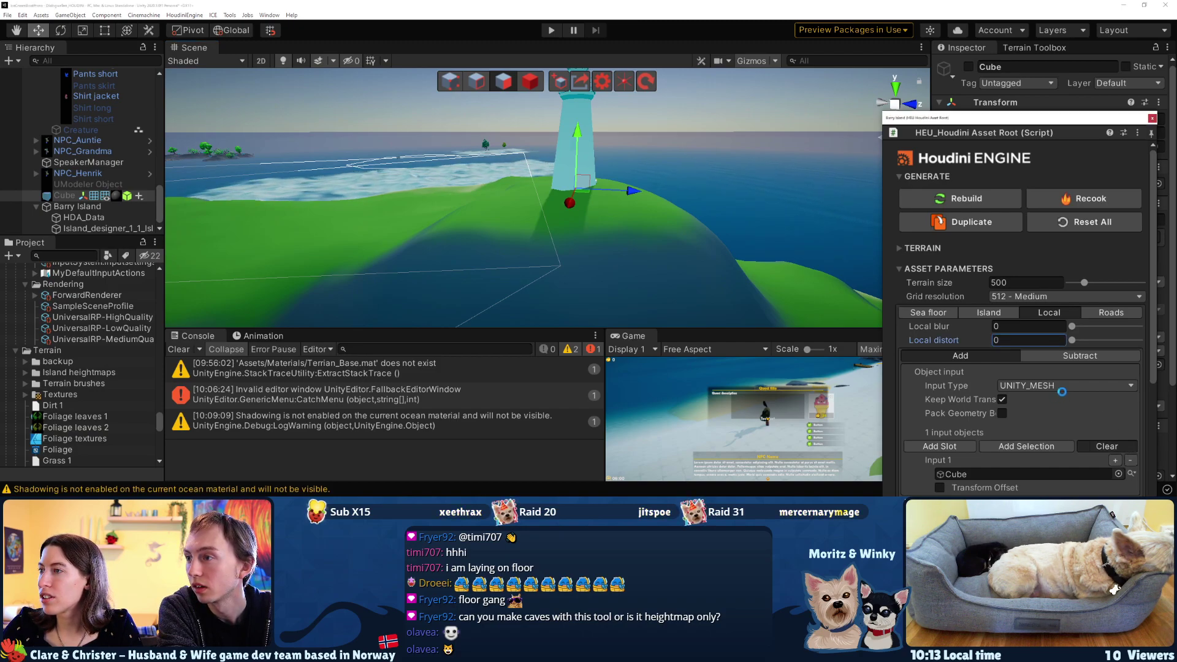
left_click(1065, 361)
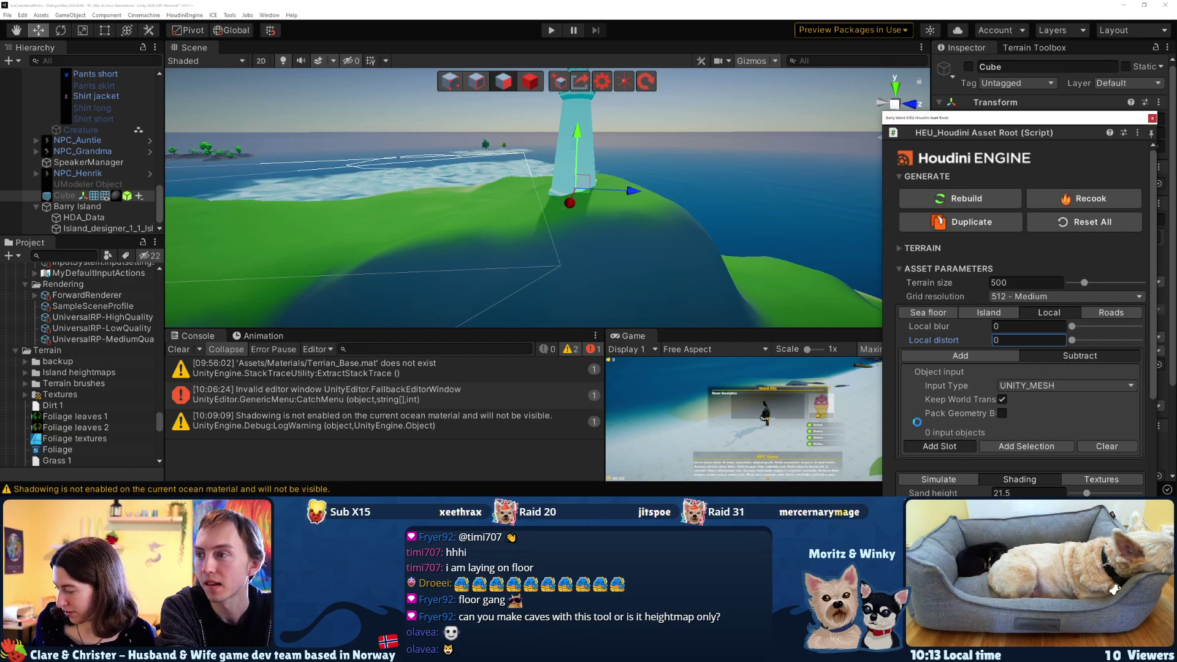
left_click_drag(97, 210, 976, 478)
mouse_move(681, 227)
left_mouse_down("alt")
mouse_move(688, 215)
mouse_move(631, 202)
mouse_move(662, 233)
mouse_move(690, 228)
left_mouse_up("alt")
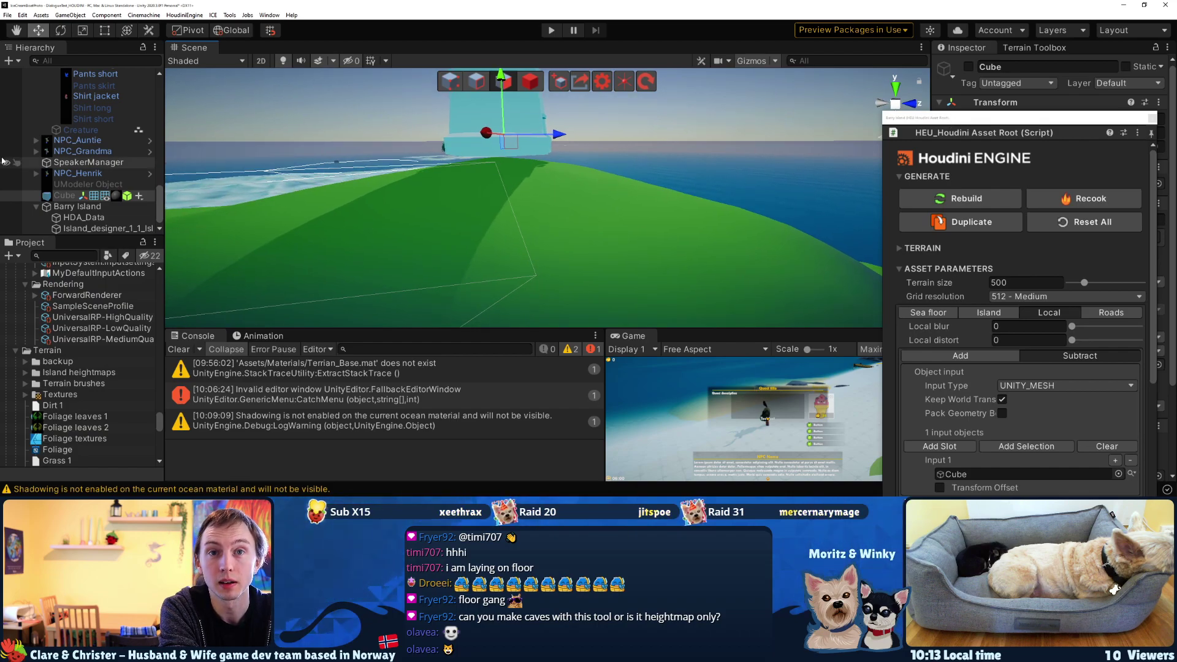
Switch to Houdini, maximize the island_designer network and examine the nodes in the Local inputs group
key("alt+Tab")
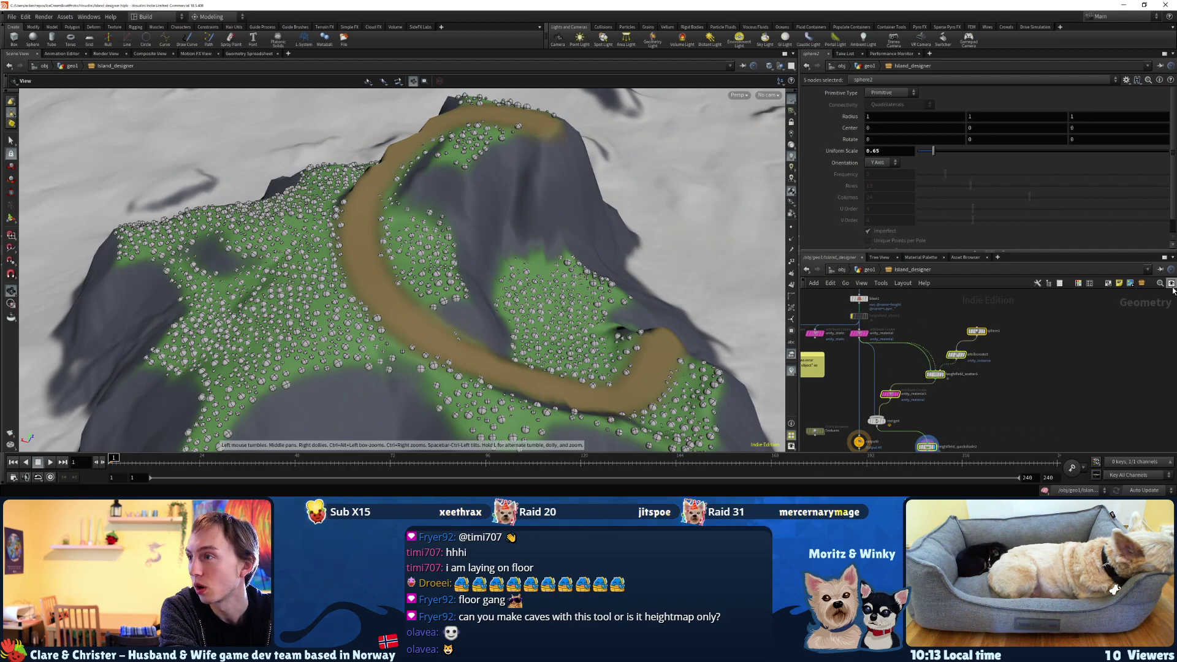
left_click(1165, 259)
middle_click_drag(704, 197, 803, 490)
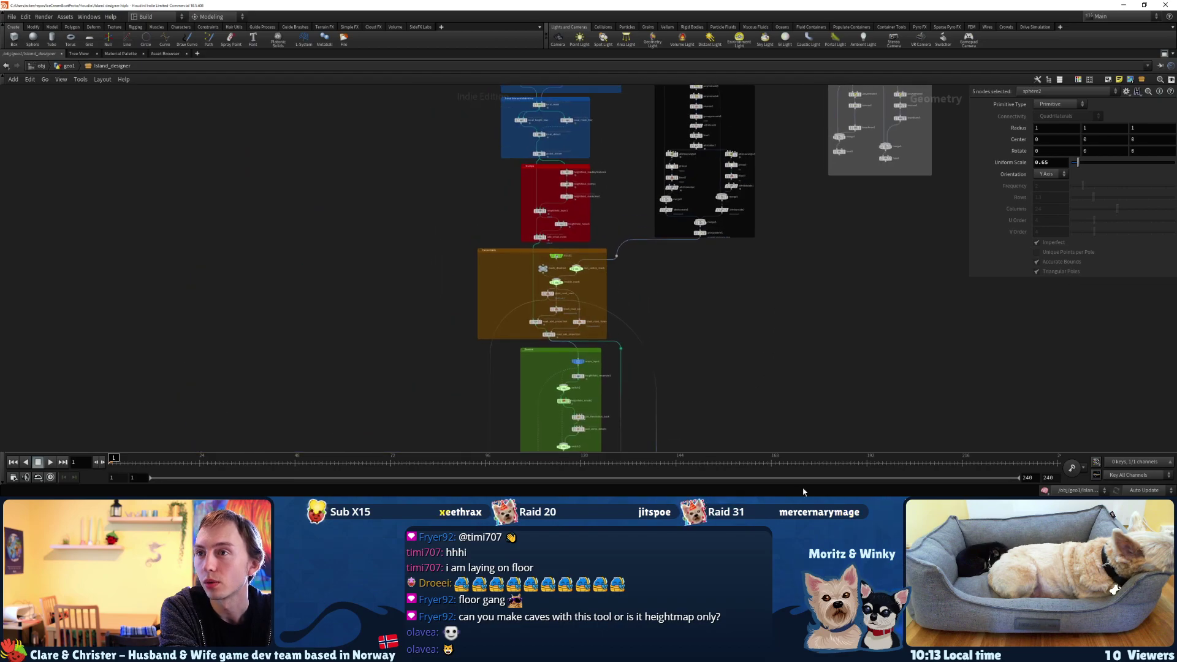
middle_click_drag(757, 232, 702, 394)
middle_click_drag(666, 230, 674, 384)
scroll(574, 292, "up", 3)
middle_click_drag(587, 305, 598, 159)
scroll(592, 295, "up", 3)
middle_click_drag(593, 294, 633, 352)
scroll(676, 355, "up", 2)
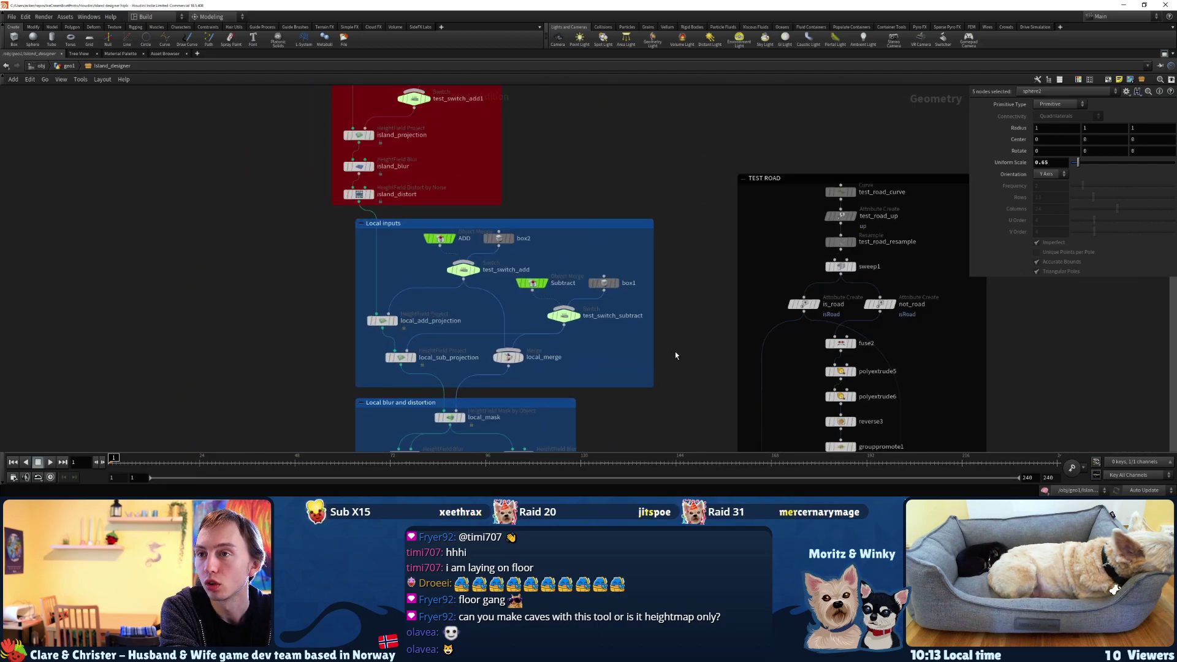
scroll(675, 355, "up", 2)
left_click_drag(595, 337, 230, 171)
Examine the Local blur and distortion, Slumps and Carve roads groups of the island_designer network
middle_click_drag(293, 368, 312, 187)
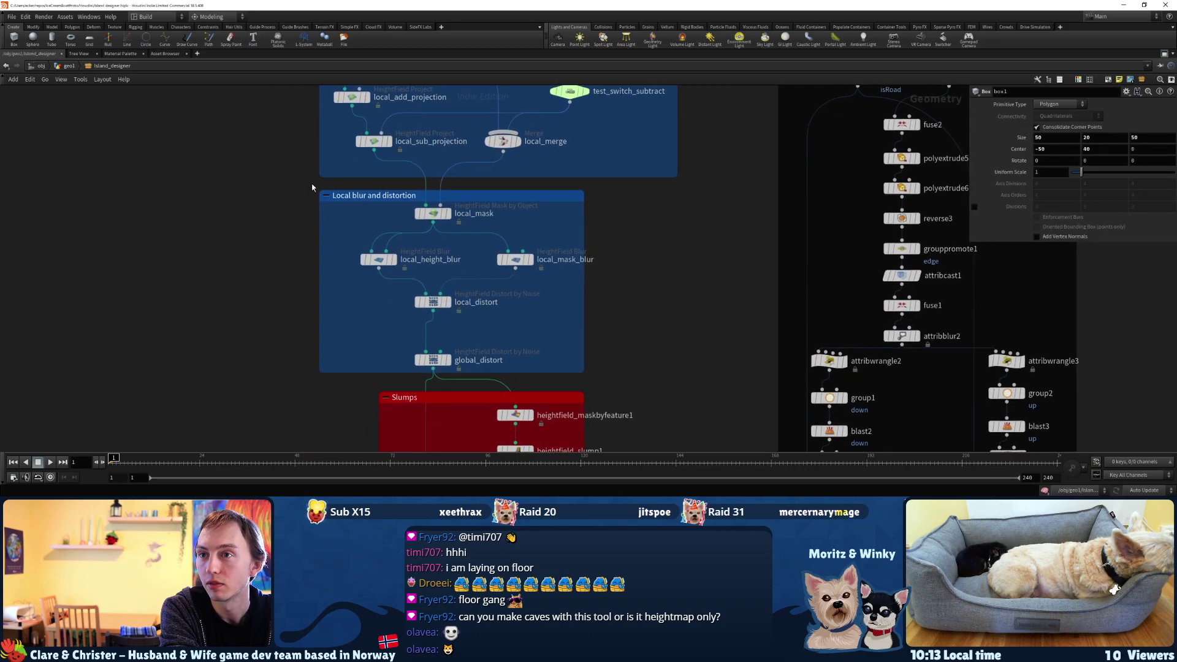
middle_click_drag(701, 418, 656, 183)
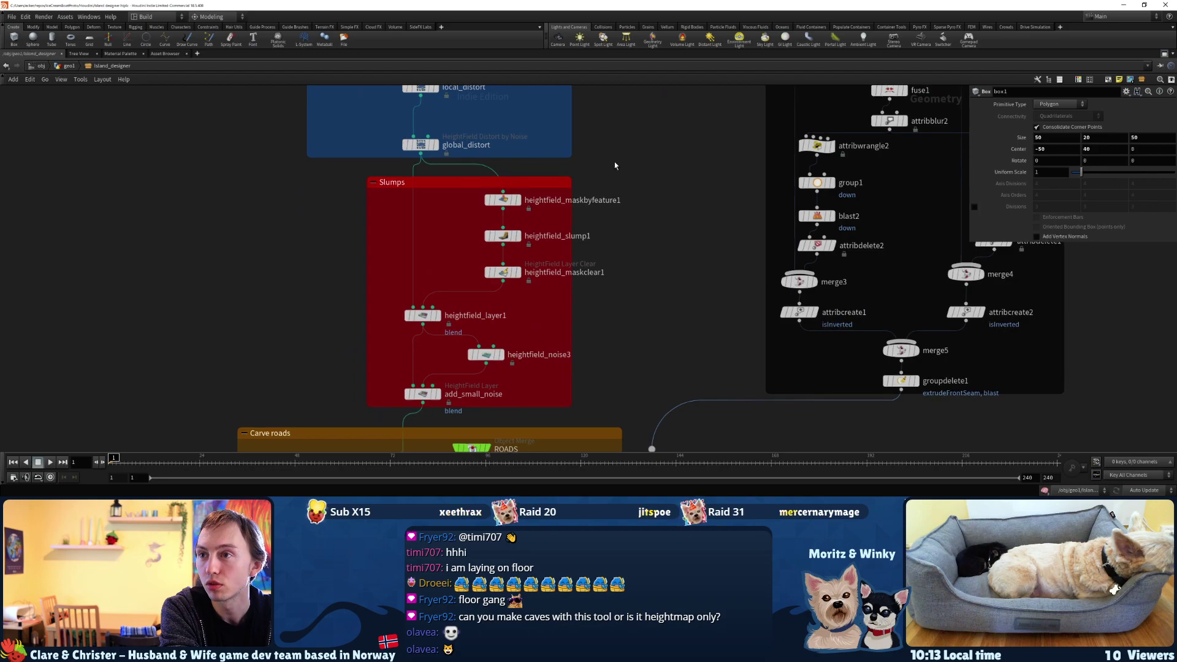
middle_click_drag(306, 452, 378, 147)
scroll(356, 183, "down", 4)
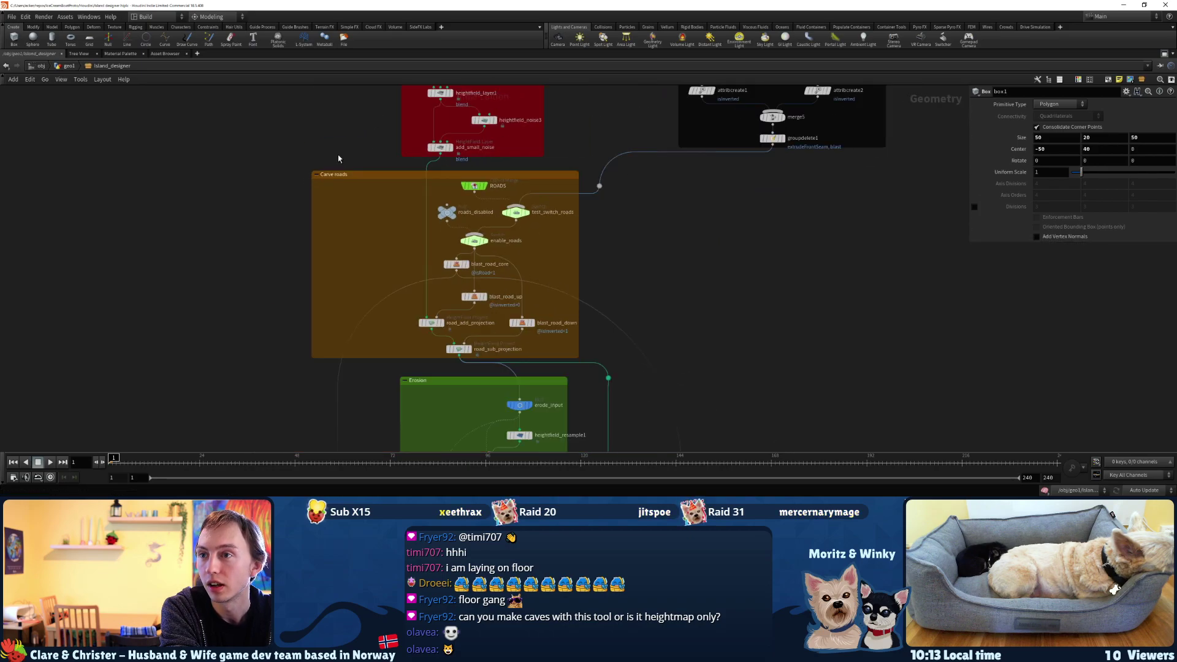
middle_click_drag(367, 348, 368, 423)
middle_click_drag(295, 131, 319, 295)
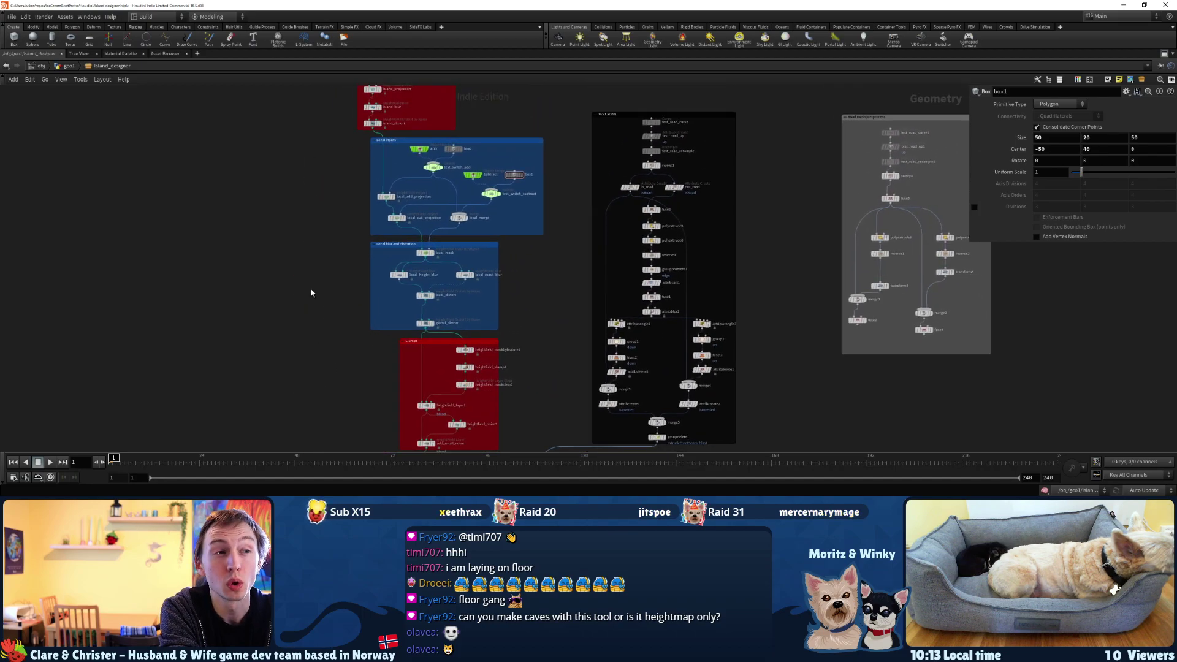
Examine the Slumps, Carve roads and Erosion groups in the middle of the island_designer network
scroll(355, 352, "down", 3)
middle_click_drag(355, 353, 369, 154)
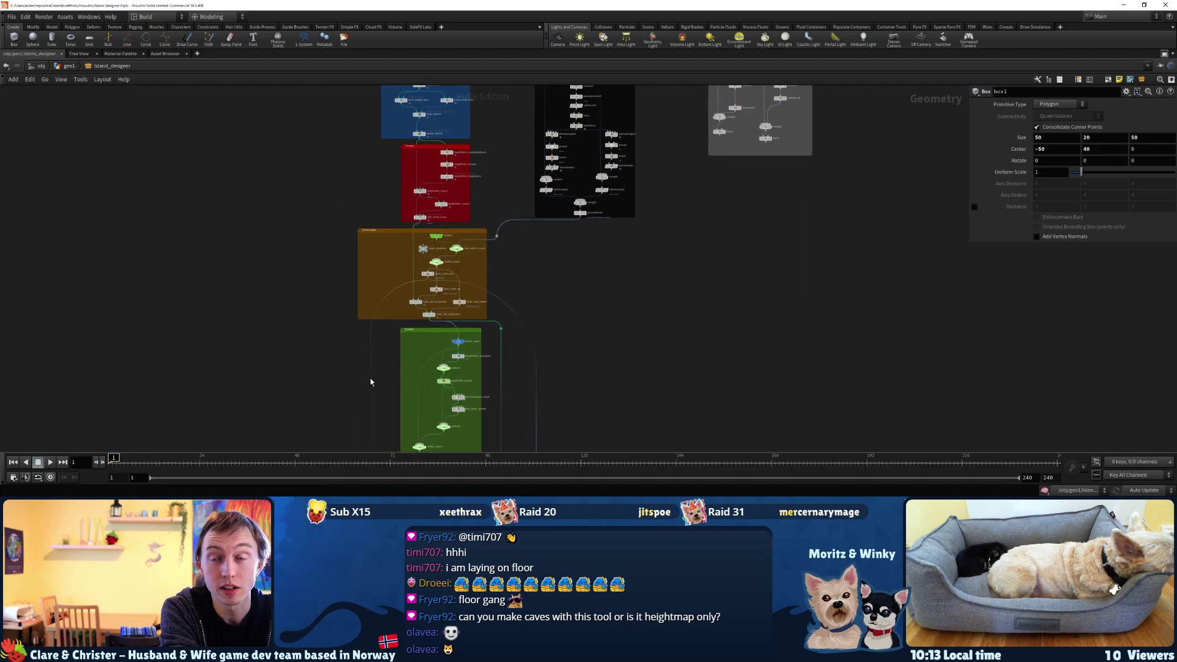
scroll(320, 282, "up", 3)
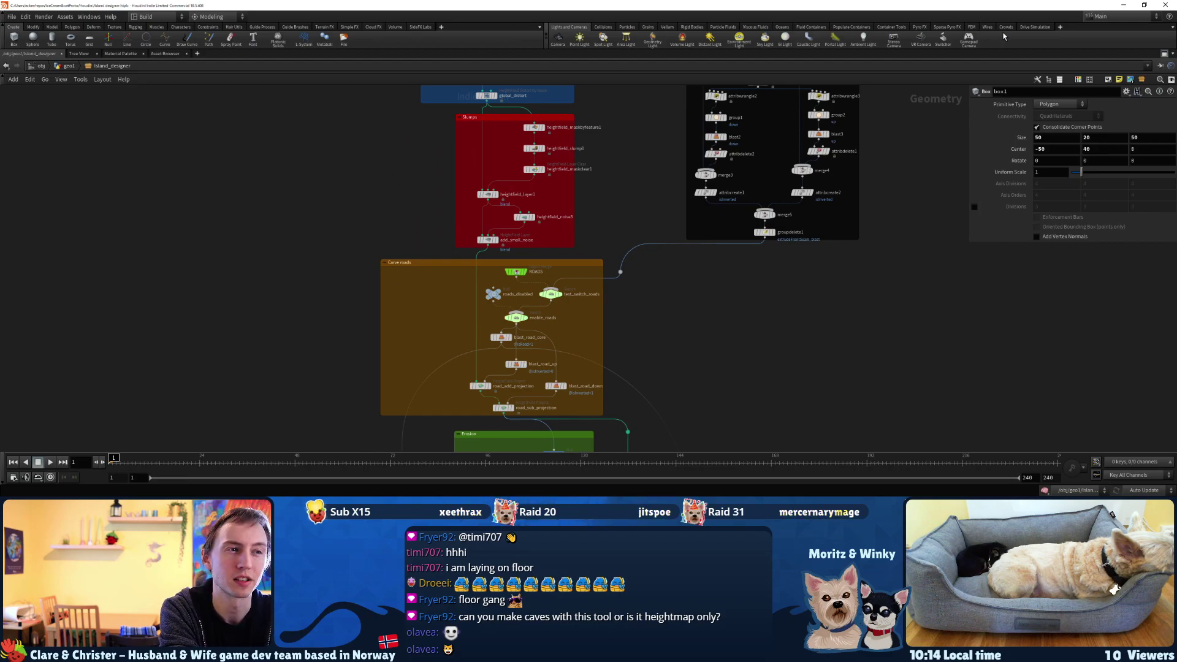
Switch to Unity, select the lighthouse and raise it slightly on the grassy hill
left_click(1121, 5)
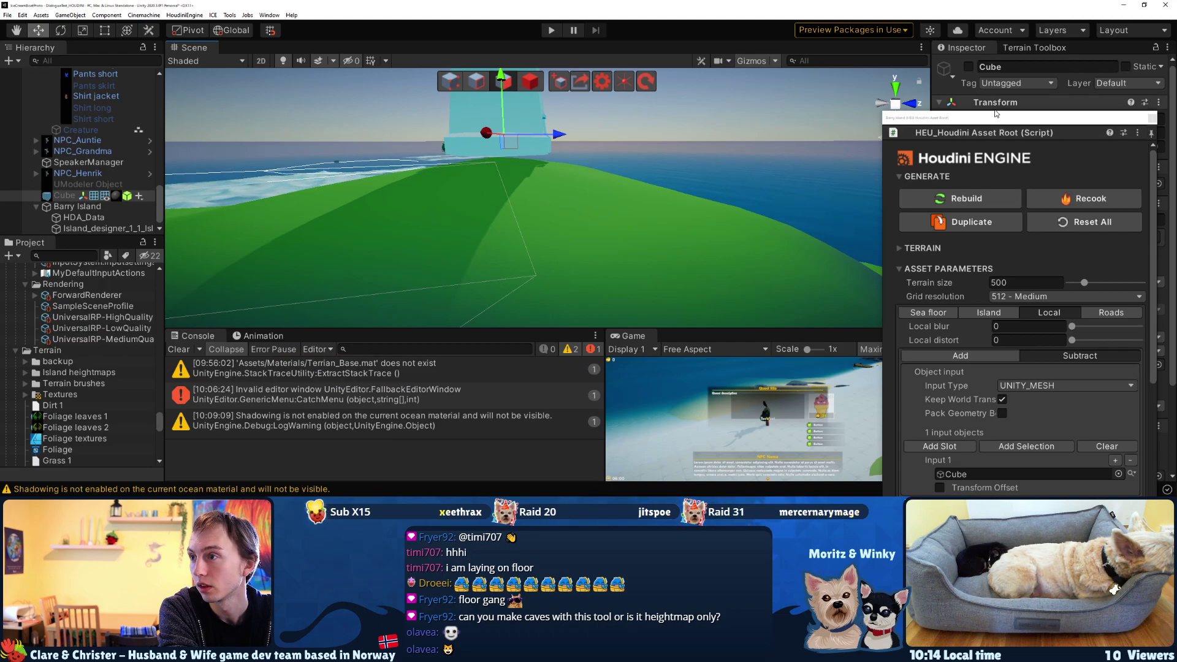
key("f")
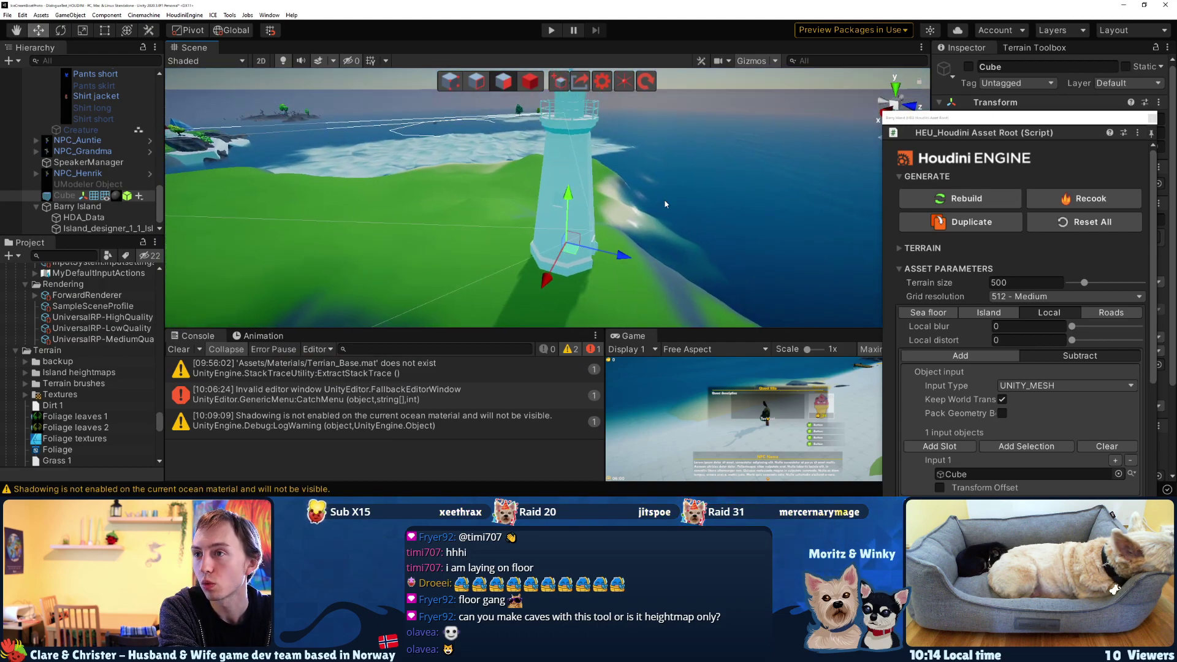
left_click(568, 206)
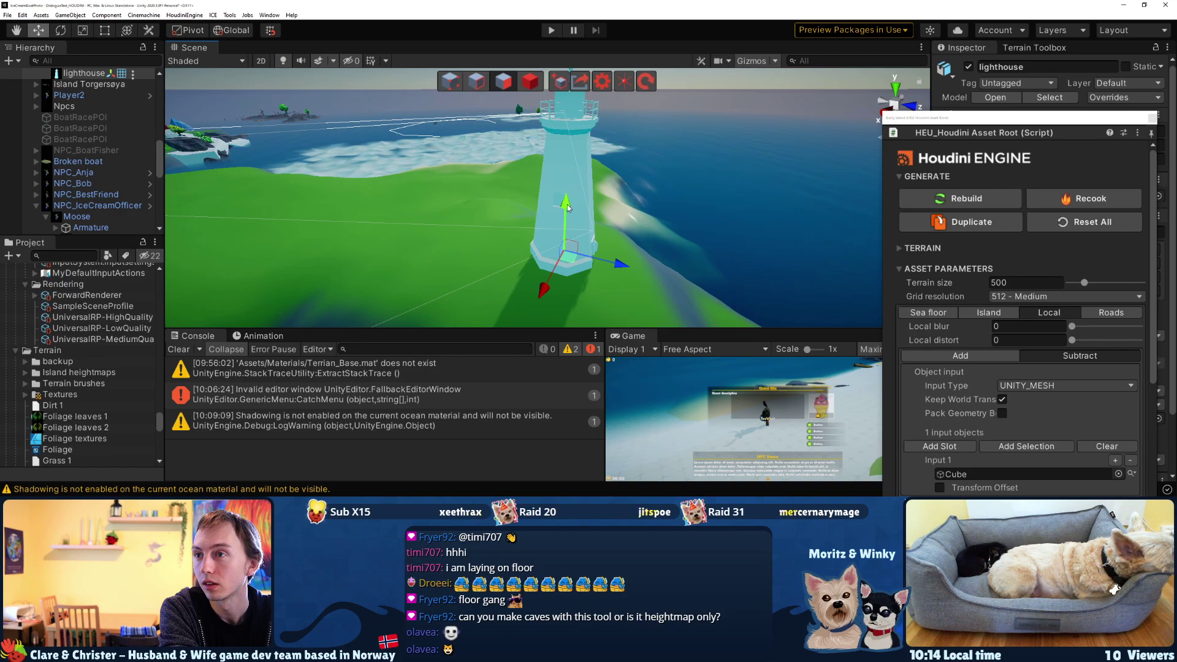
left_click_drag(572, 230, 575, 217)
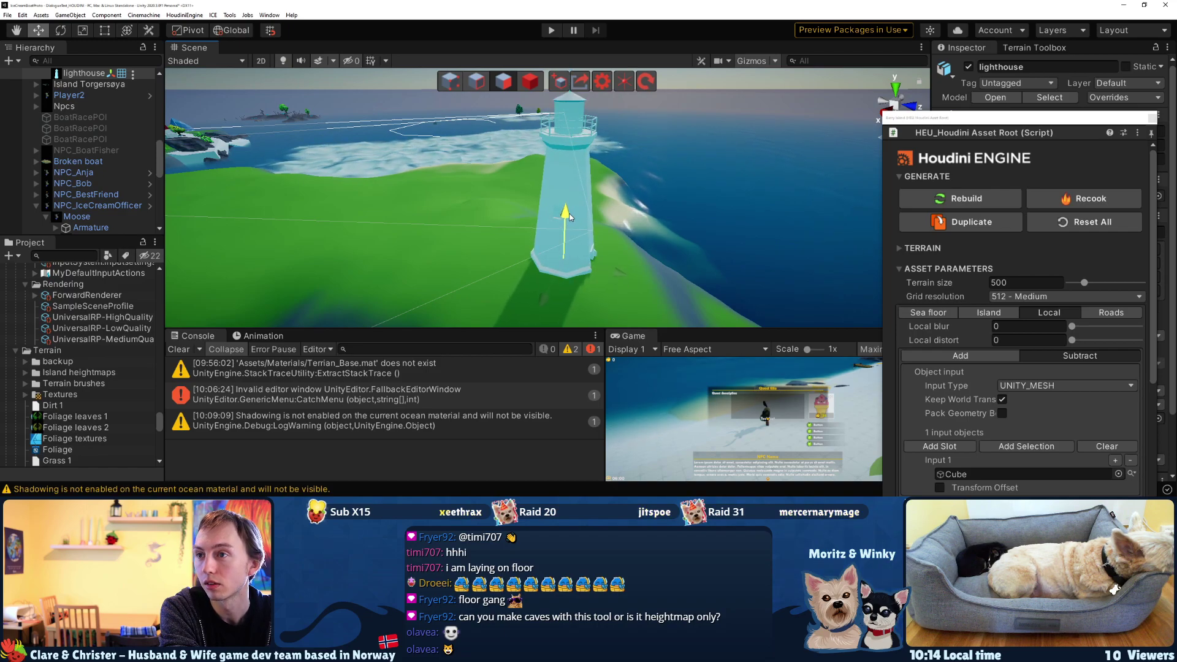
right_click_drag(687, 237, 696, 221)
Try the materials 27 RED, 26 RED-DARK, 25 RED-DARKEST and colorRed on the lighthouse's Element 0 slot
left_click_drag(1032, 124, 831, 83)
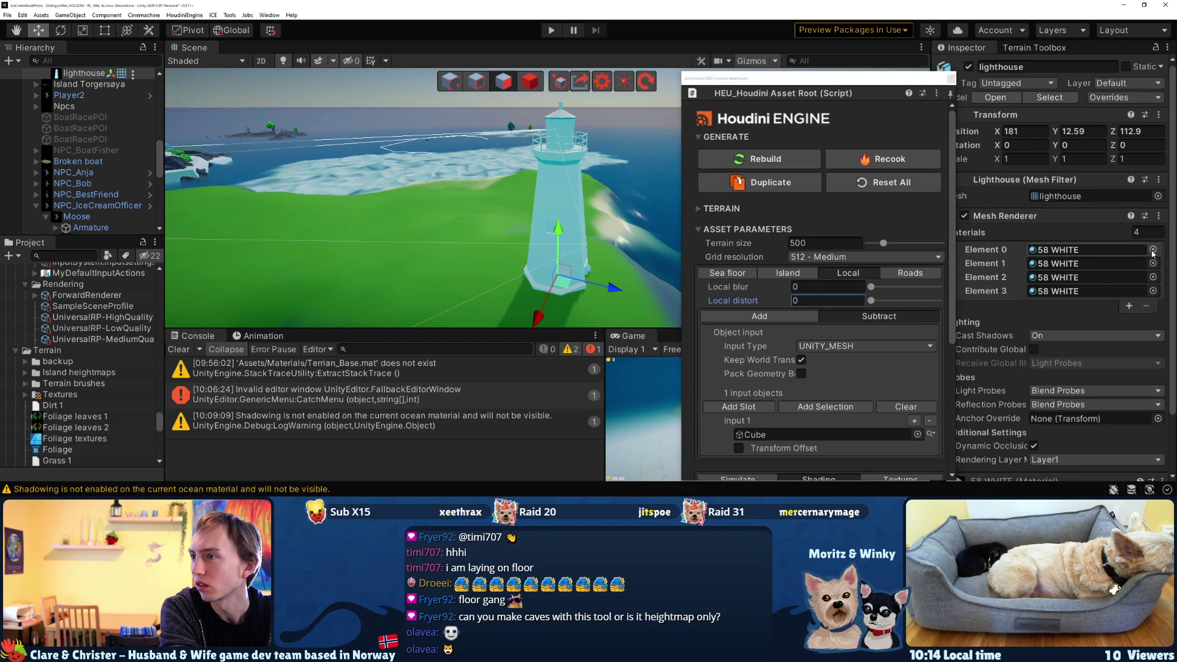
left_click(1153, 249)
type("red")
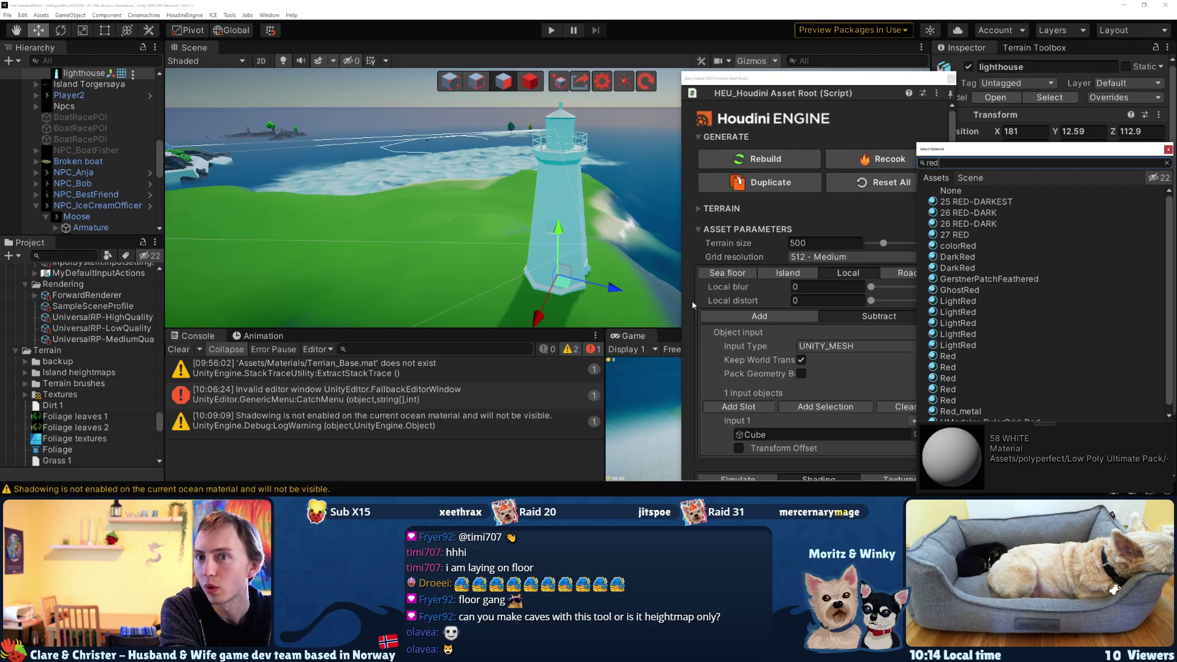
left_click(956, 235)
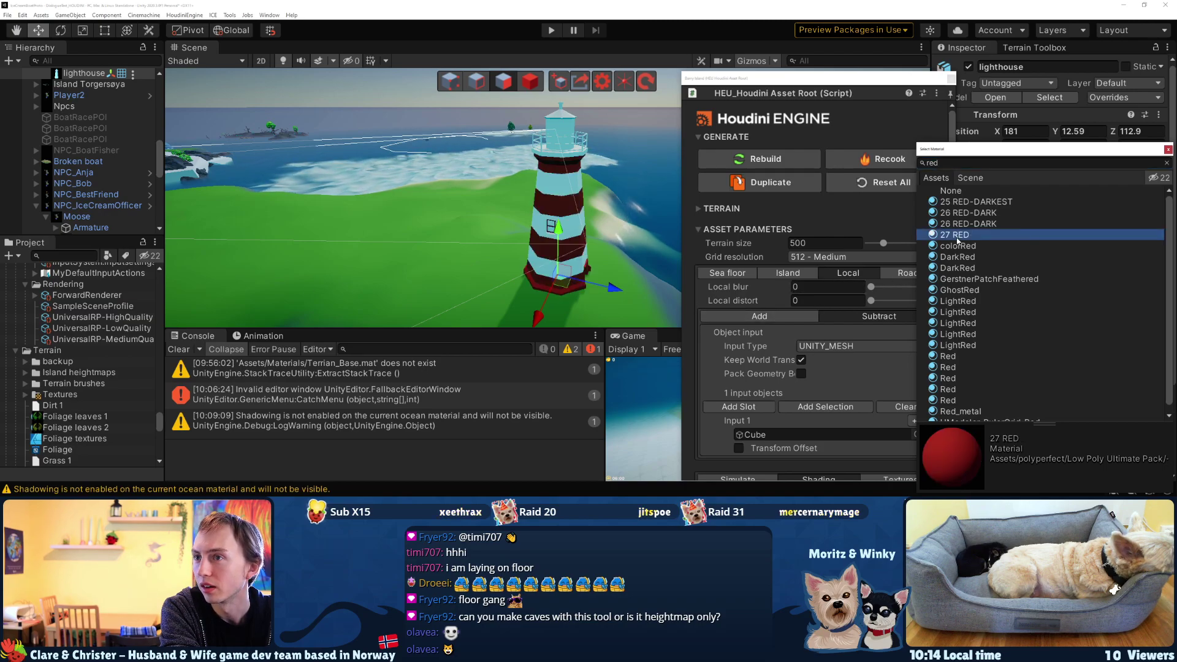
left_click(967, 214)
left_click(970, 224)
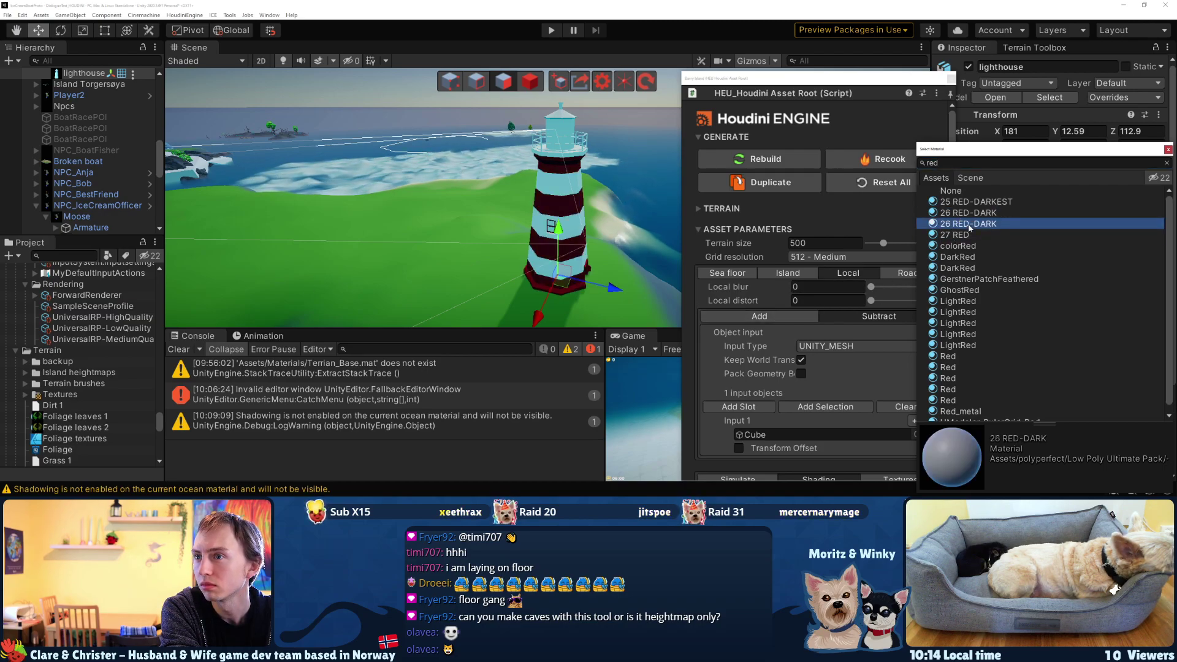
left_click(964, 203)
left_click(958, 235)
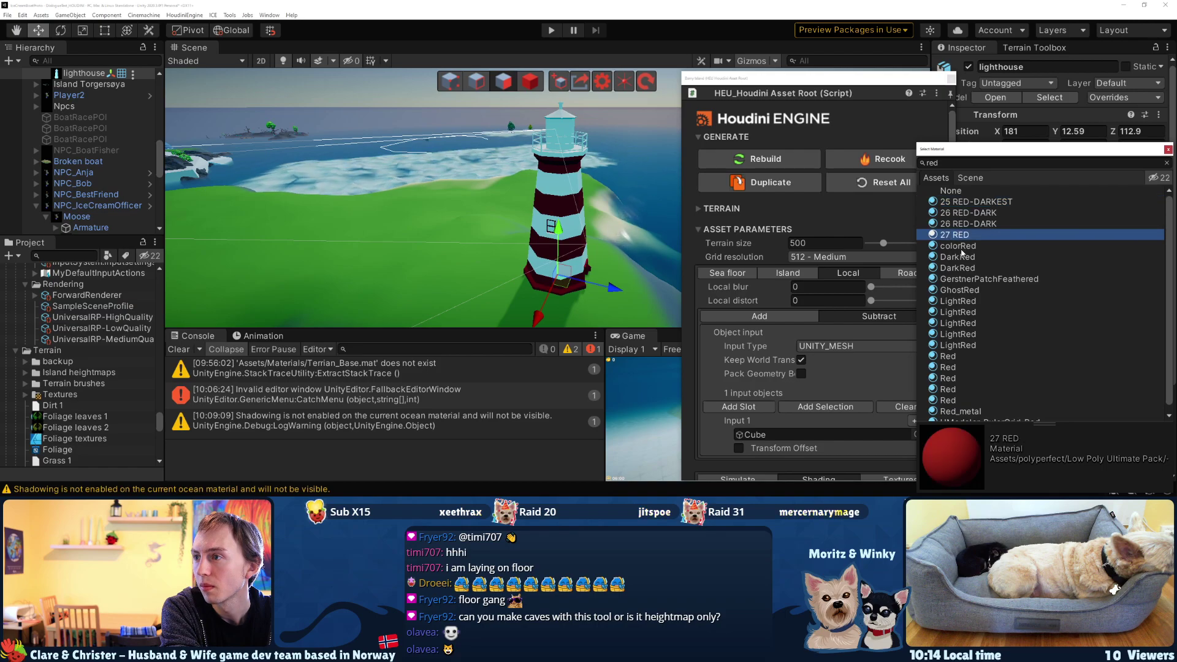
scroll(963, 252, "down", 1)
left_click(971, 239)
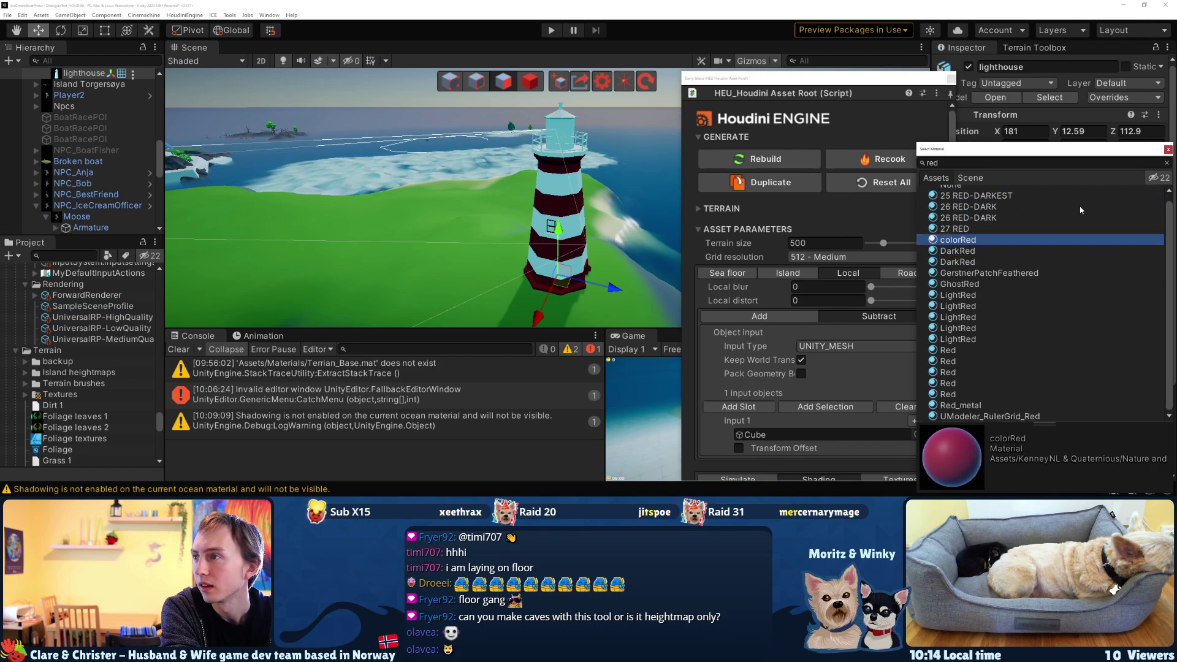
left_click(1169, 150)
Try two of the materials named Red on the lighthouse's Element 0 slot
left_click(1154, 250)
type("red")
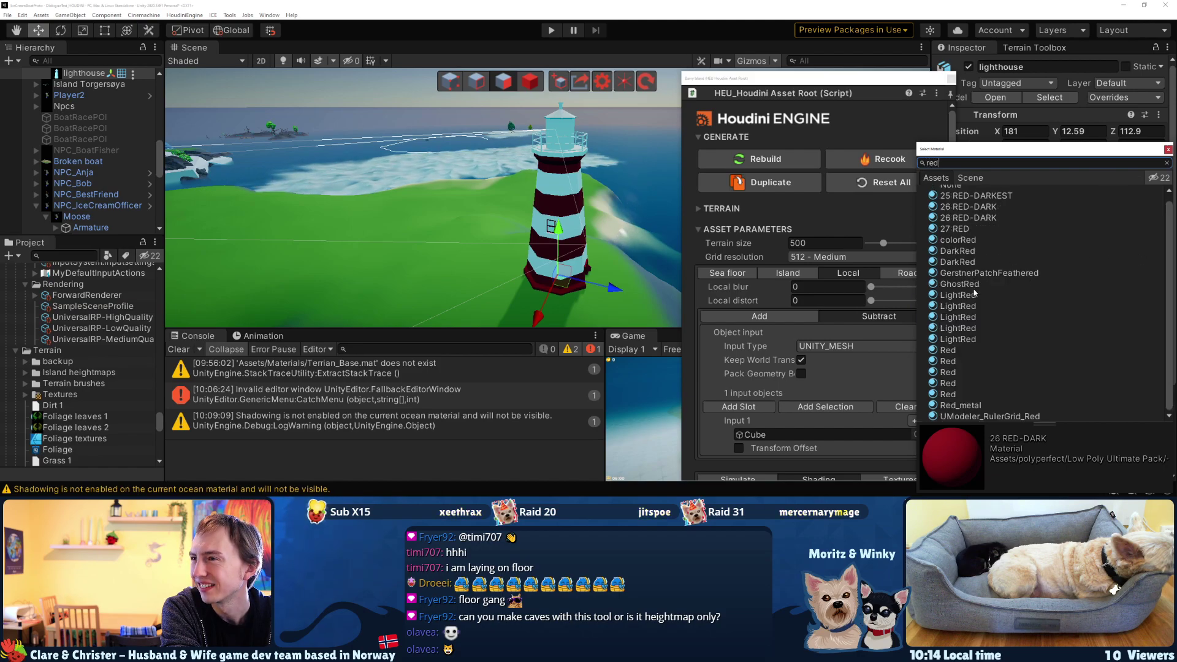
left_click(949, 352)
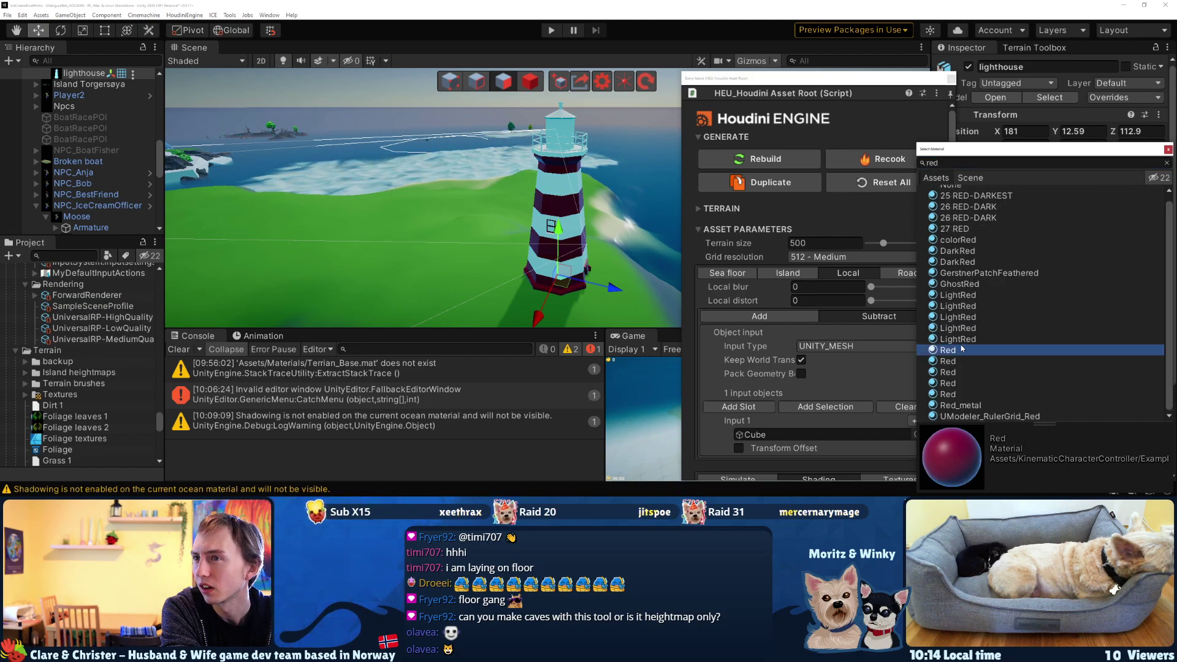
left_click(975, 372)
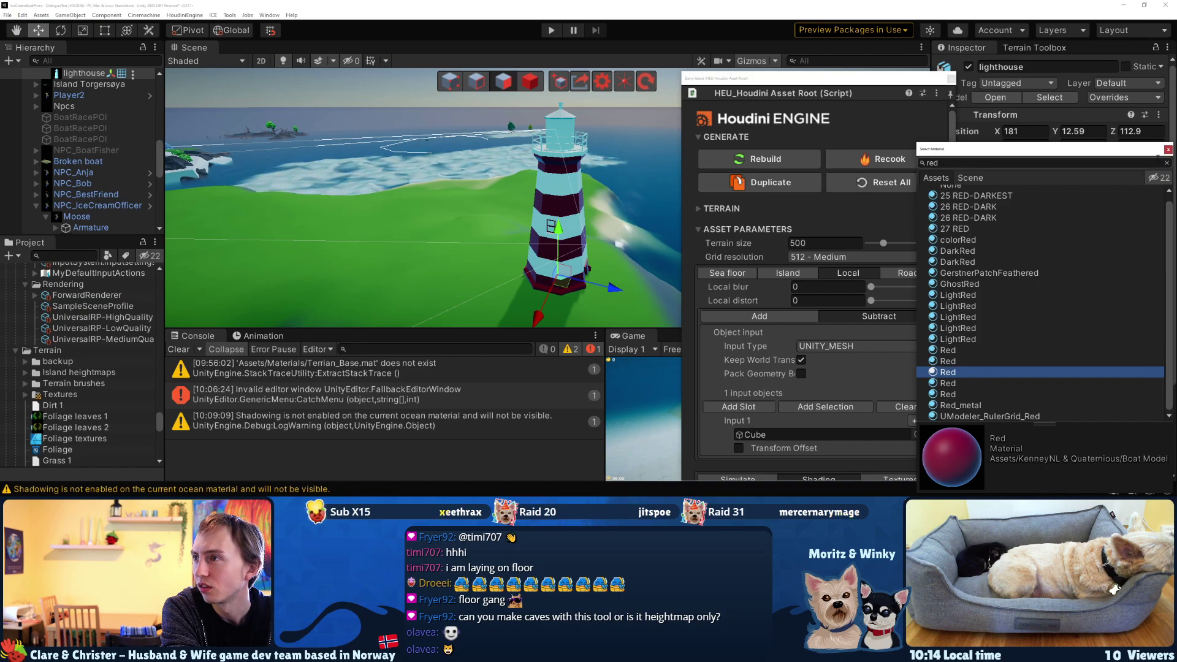
left_click(1169, 150)
Assign the Red_metal material to the lighthouse's Element 0 slot and deselect the lighthouse
left_click(1154, 251)
type("re")
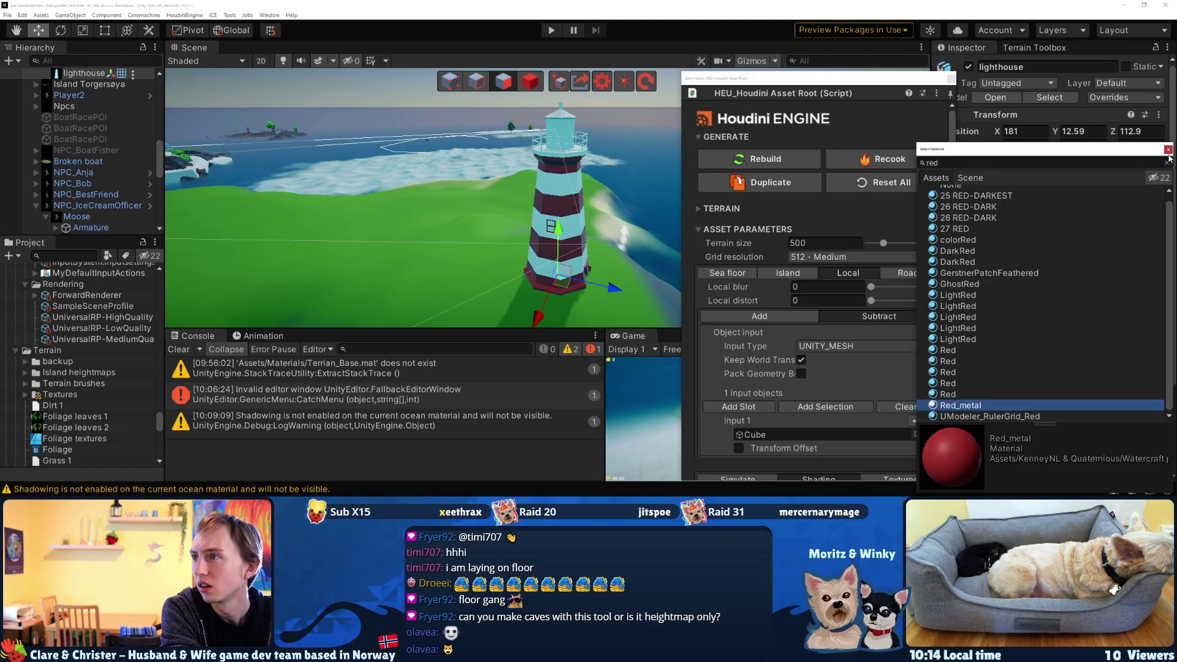
left_click(1170, 150)
right_click_drag(552, 248, 613, 191)
key("s")
key("q")
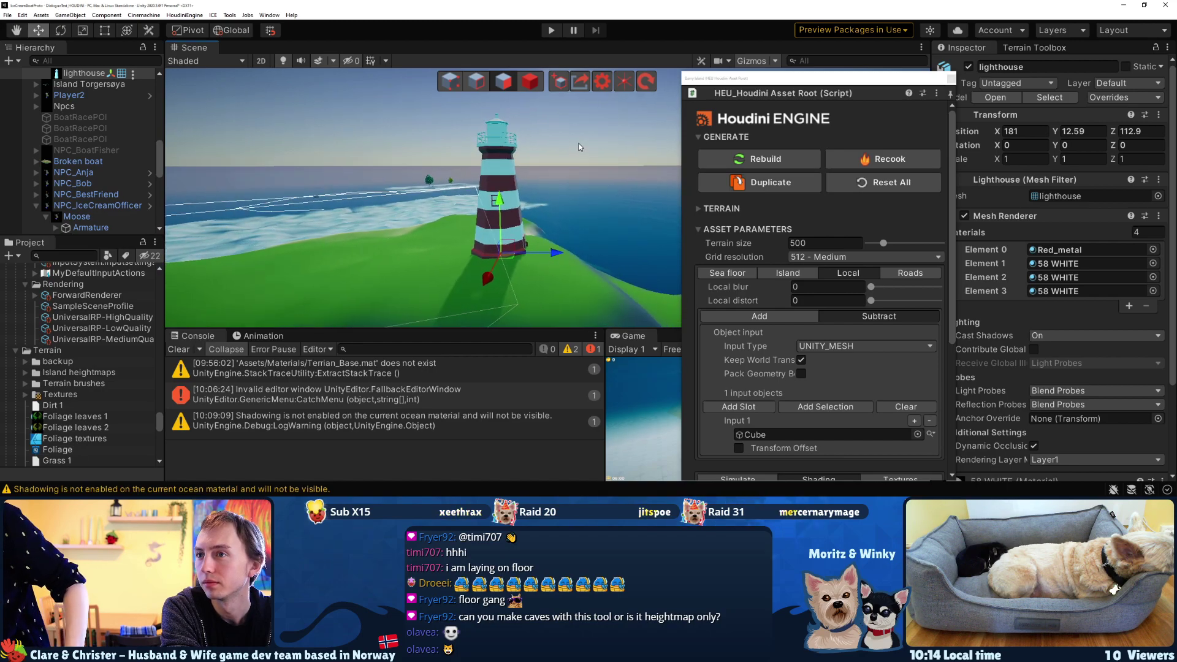
left_click(564, 164)
Move the floating Houdini Engine window clear of the lighthouse and maximize the Scene view
left_click_drag(803, 88, 1037, 67)
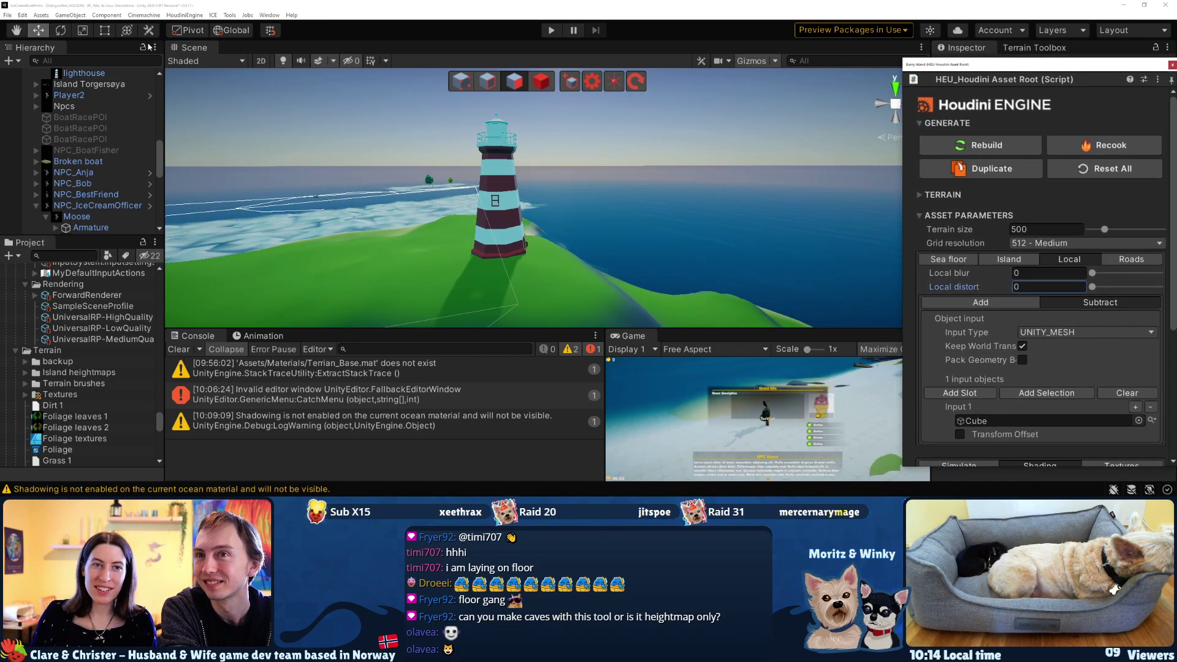
right_click(190, 47)
left_click(215, 49)
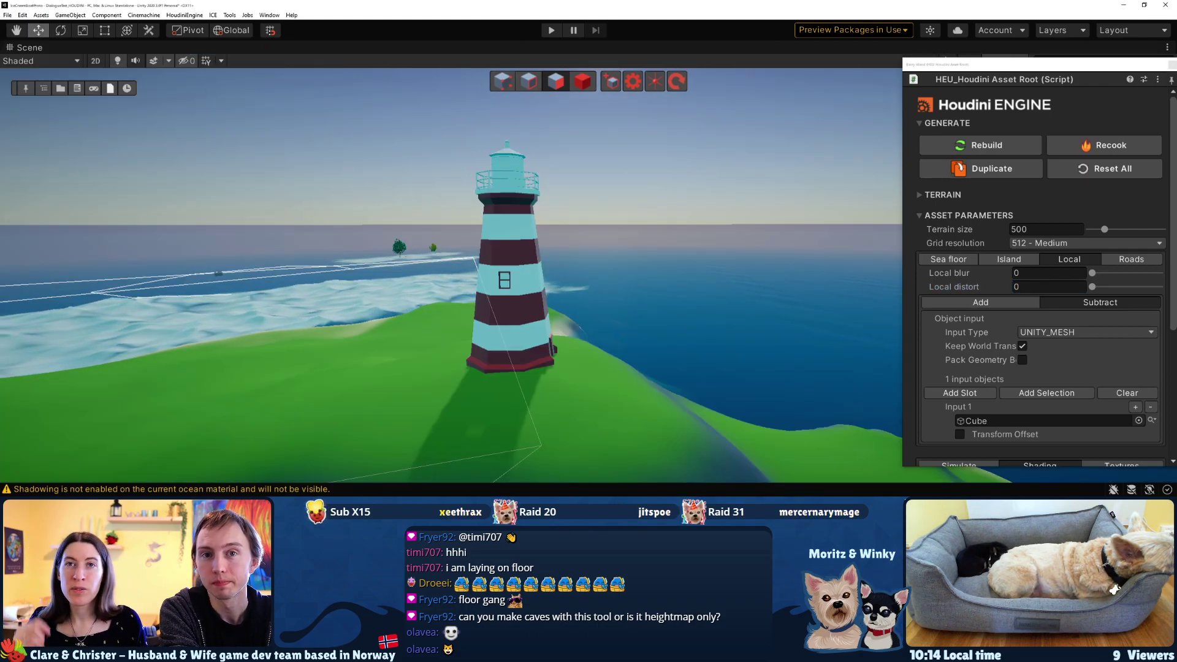
Switch to Houdini and examine the island_designer network from the Local inputs group down to the Erosion group
key("alt+Tab")
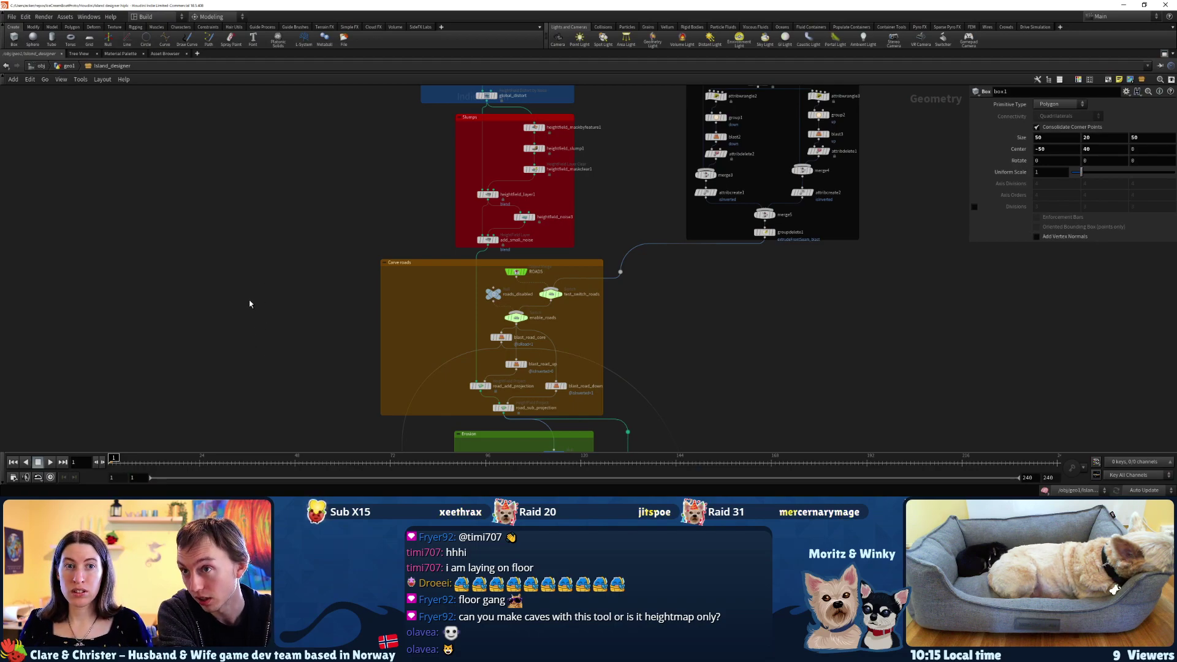
scroll(280, 287, "up", 5)
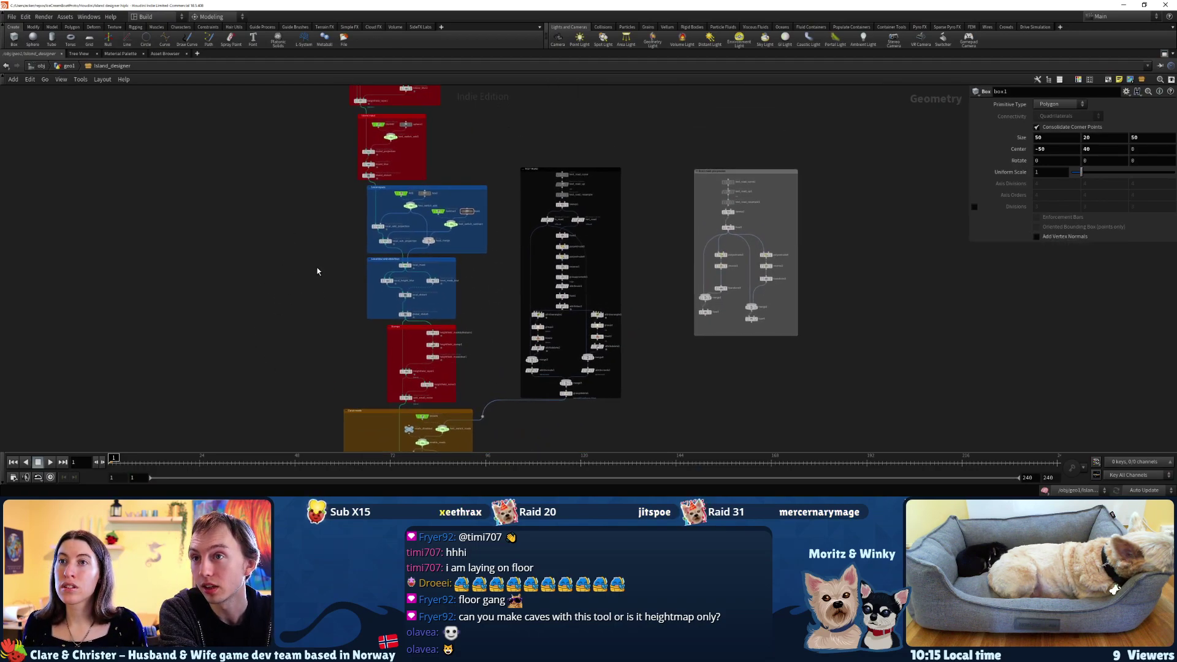
scroll(325, 251, "up", 2)
left_click_drag(360, 108, 712, 429)
scroll(708, 343, "down", 5)
mouse_move(645, 372)
middle_mouse_down()
mouse_move(670, 227)
mouse_move(647, 96)
middle_mouse_up()
mouse_move(746, 278)
middle_mouse_down()
mouse_move(756, 247)
mouse_move(731, 203)
middle_mouse_up()
middle_click_drag(745, 299, 693, 150)
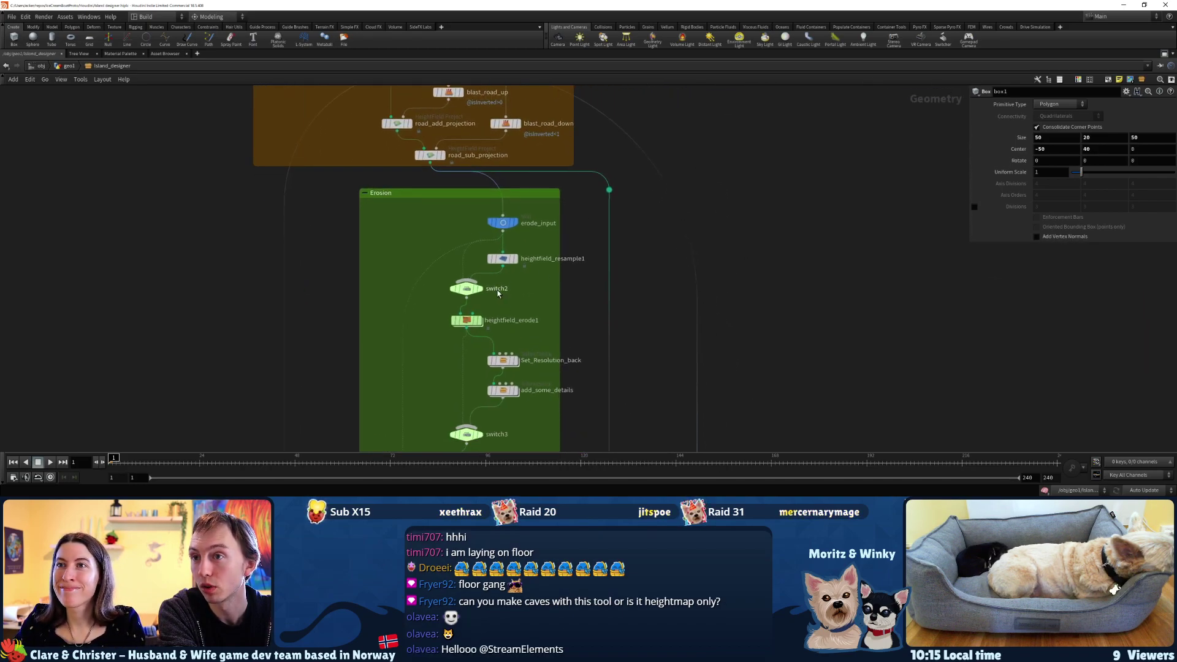
Examine how the Carve roads, Erosion and Road erosion groups connect down to the Texture_input node
scroll(736, 270, "down", 2)
middle_click_drag(762, 251, 757, 374)
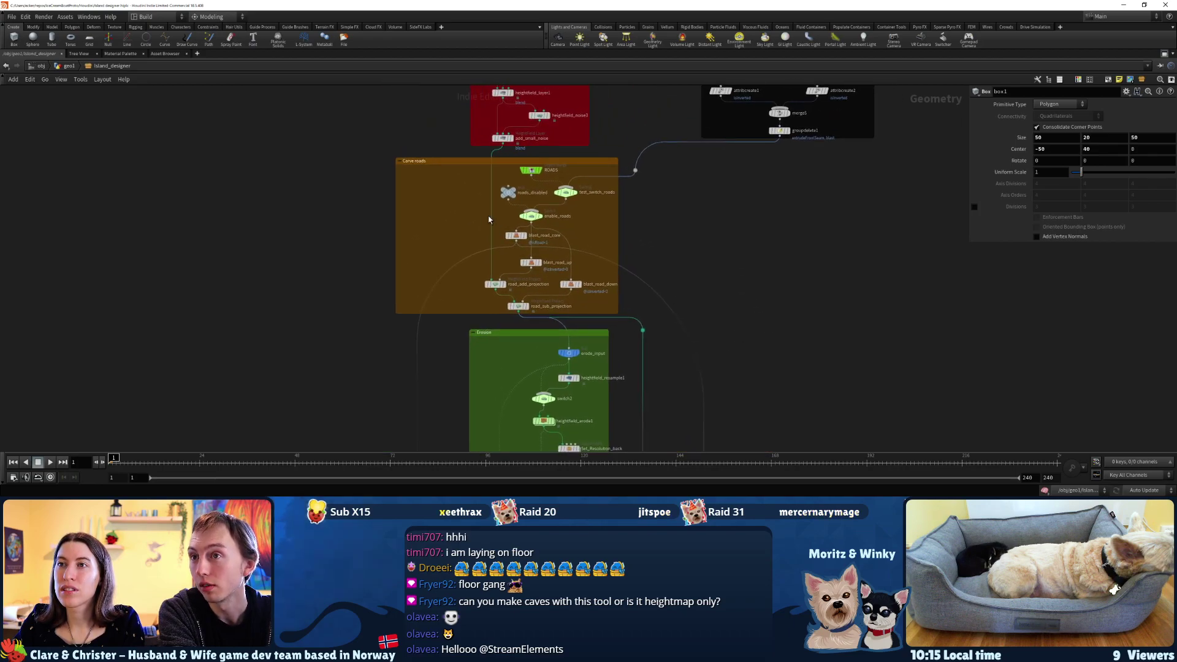
middle_click_drag(647, 339, 702, 154)
middle_click_drag(688, 299, 670, 163)
scroll(539, 135, "up", 3)
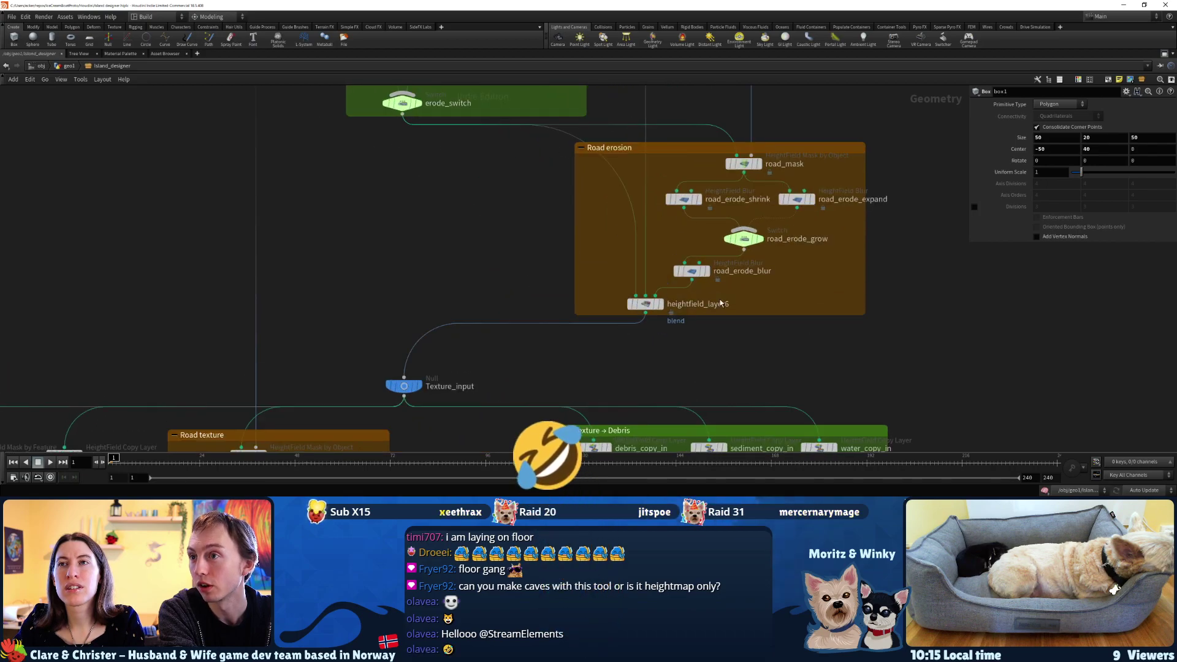
scroll(651, 319, "down", 3)
middle_click_drag(439, 254, 392, 453)
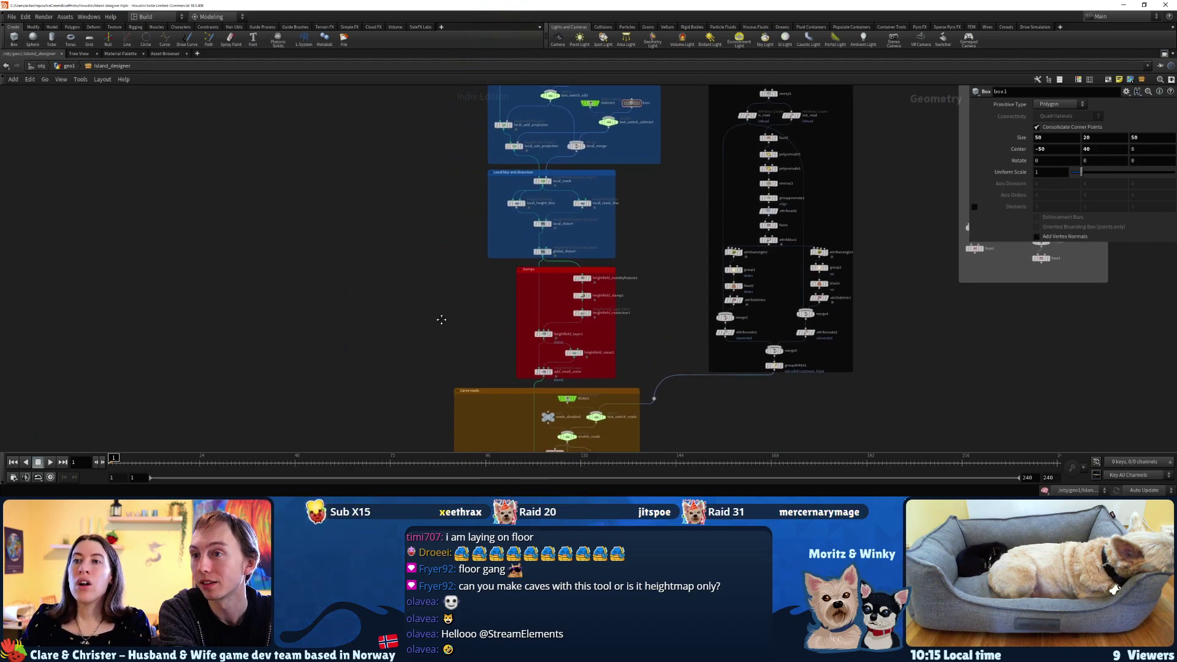
middle_click_drag(442, 328, 463, 169)
scroll(556, 402, "down", 2)
middle_click_drag(556, 402, 527, 230)
Switch to Unity and inspect the striped lighthouse and its surrounding terrain from several distances
left_click(1123, 6)
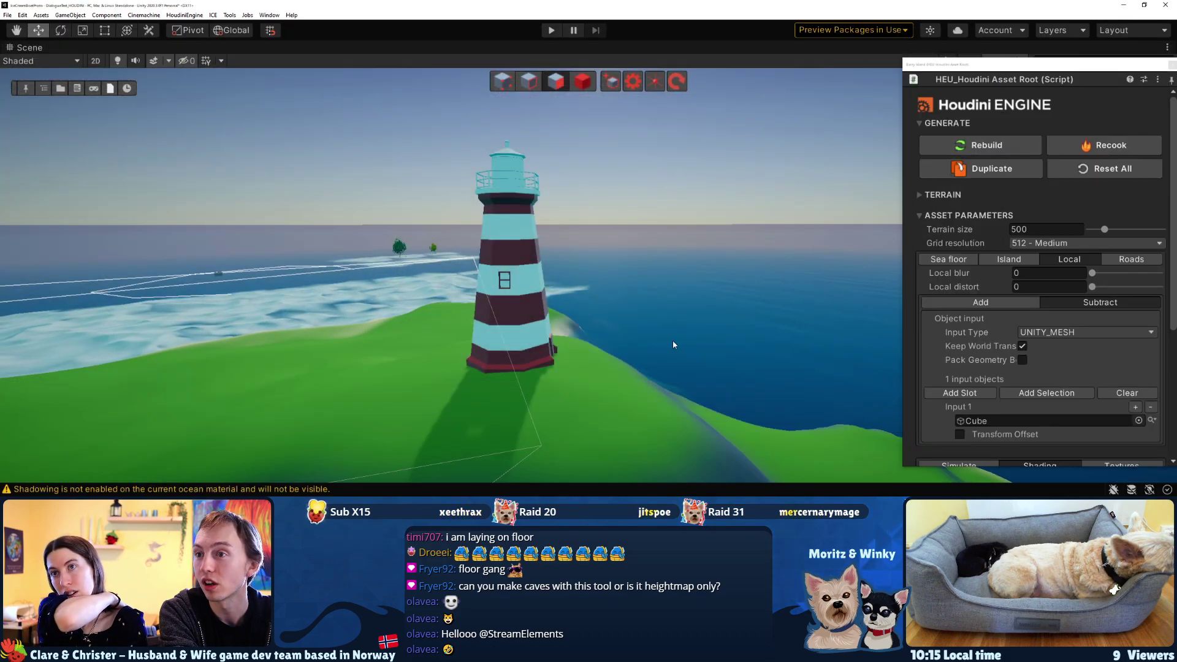
right_click_drag(587, 405, 534, 385)
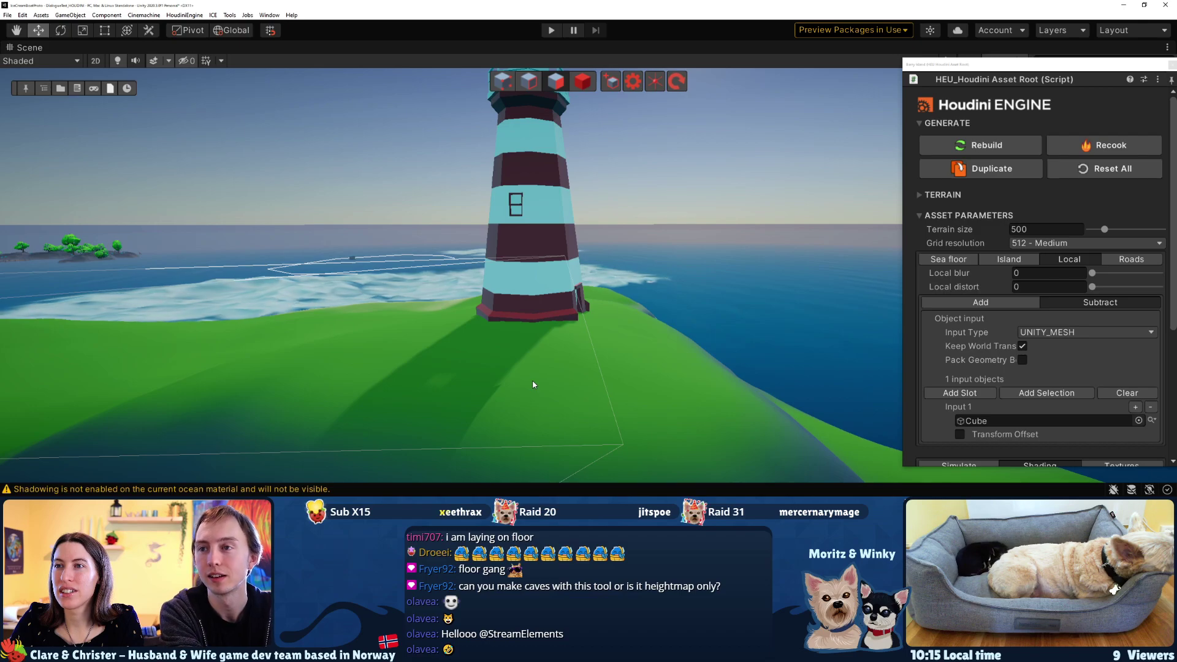
right_click_drag(661, 370, 957, 68)
right_click_drag(680, 233, 677, 276)
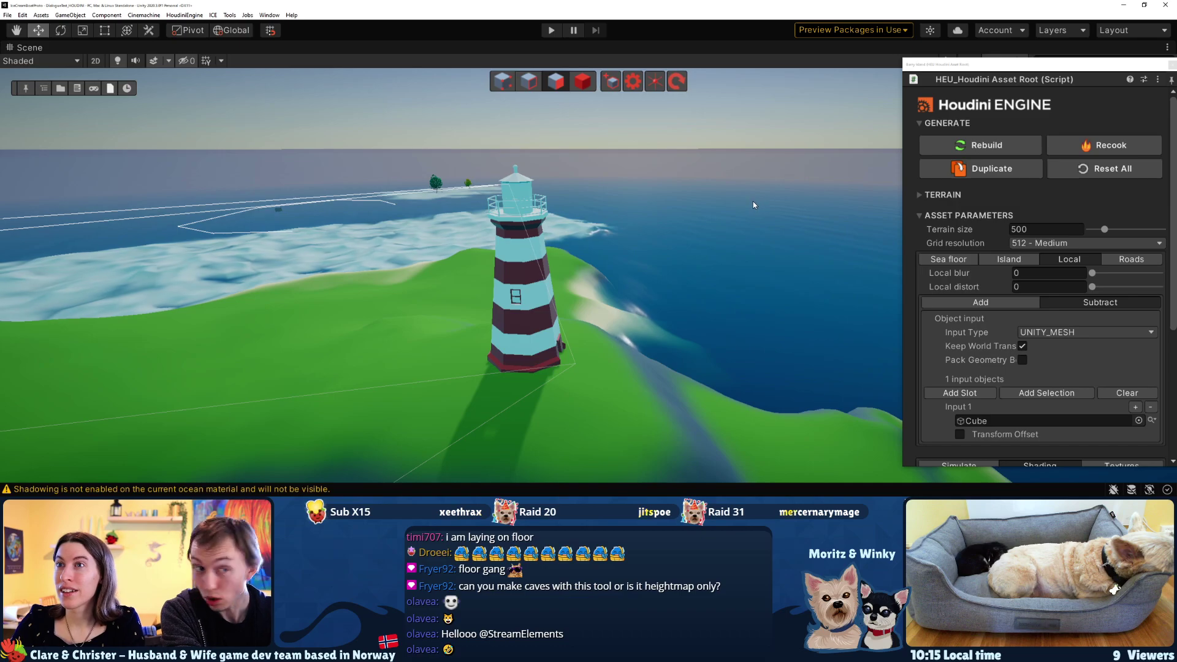
Restore the full editor layout, make the Scene view taller and inspect the terrain behind the lighthouse
right_click(26, 48)
left_click(53, 52)
left_click_drag(362, 195, 354, 393, "alt")
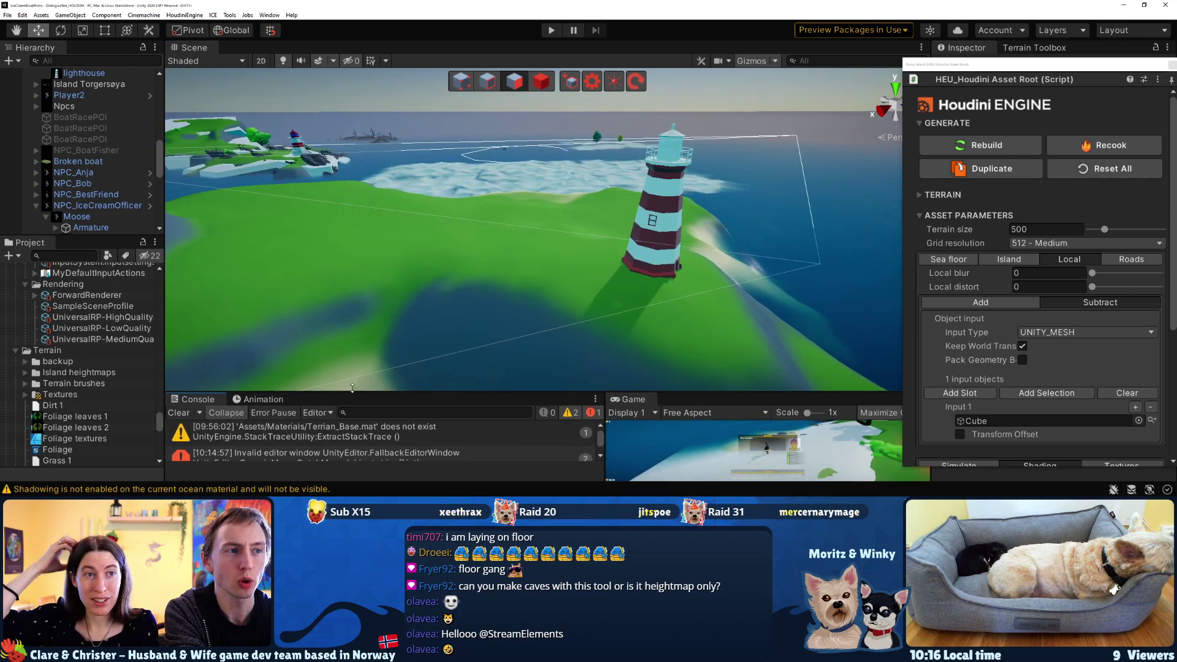
left_click_drag(279, 239, 294, 267, "alt")
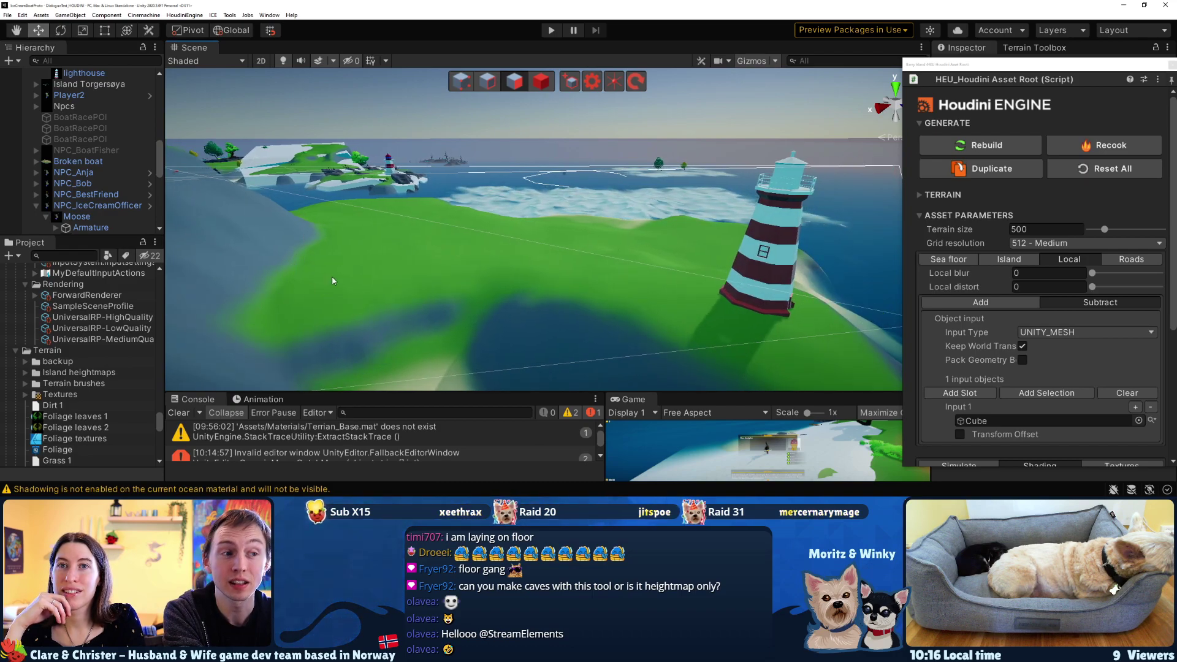
left_click_drag(345, 238, 539, 289, "alt")
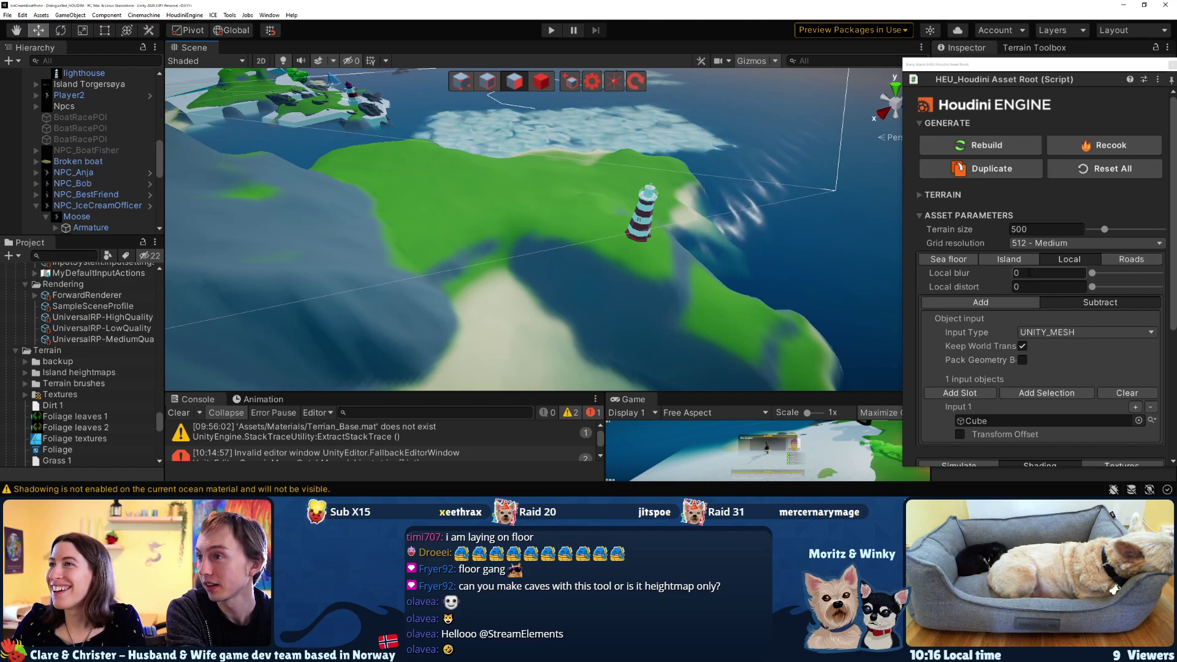
Show the island designer's road parameters and locate the Road_designer asset in the project's _hda folder
left_click(1132, 260)
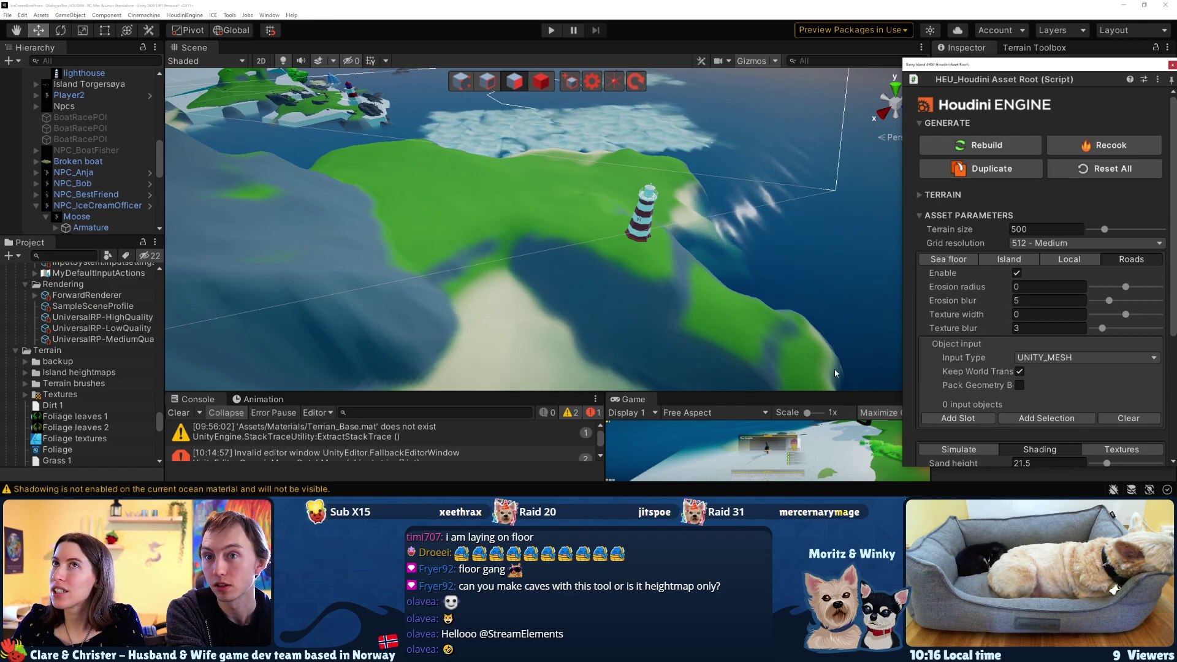
scroll(92, 355, "up", 10)
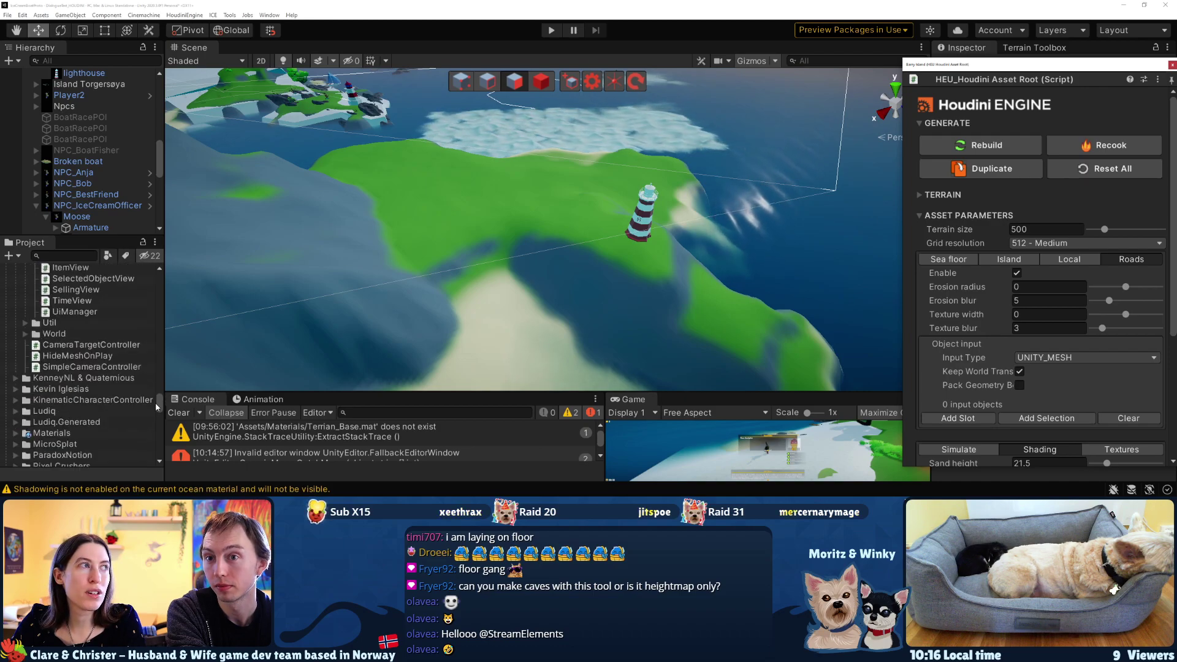
scroll(92, 346, "up", 5)
scroll(76, 341, "up", 5)
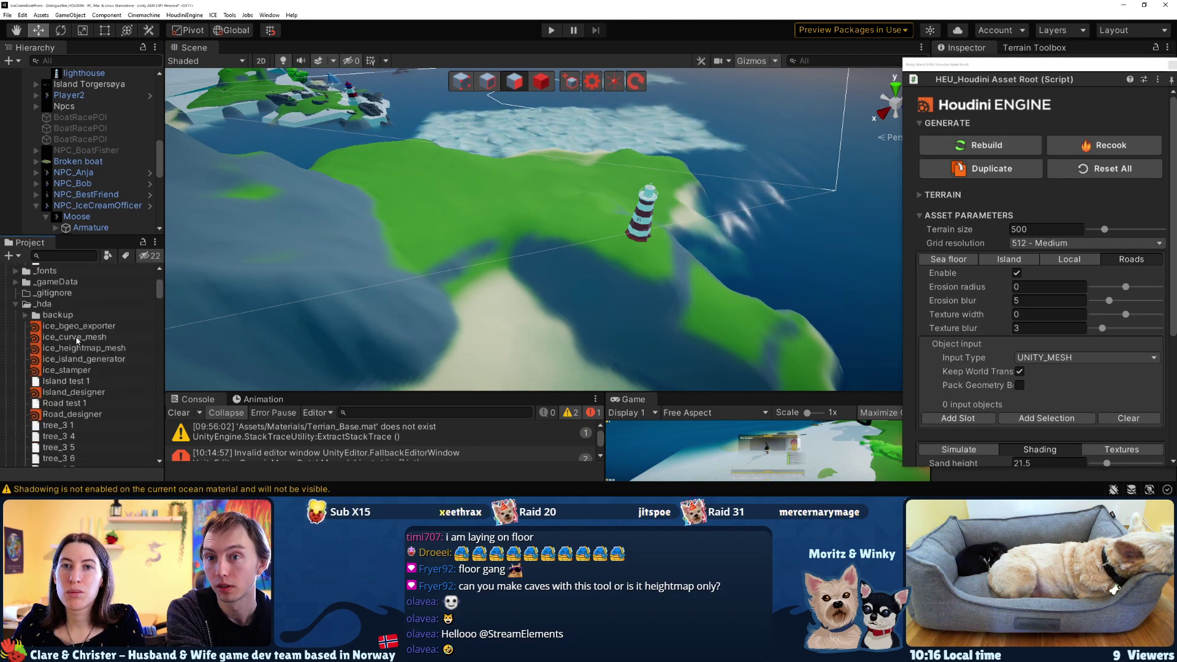
scroll(57, 356, "down", 15)
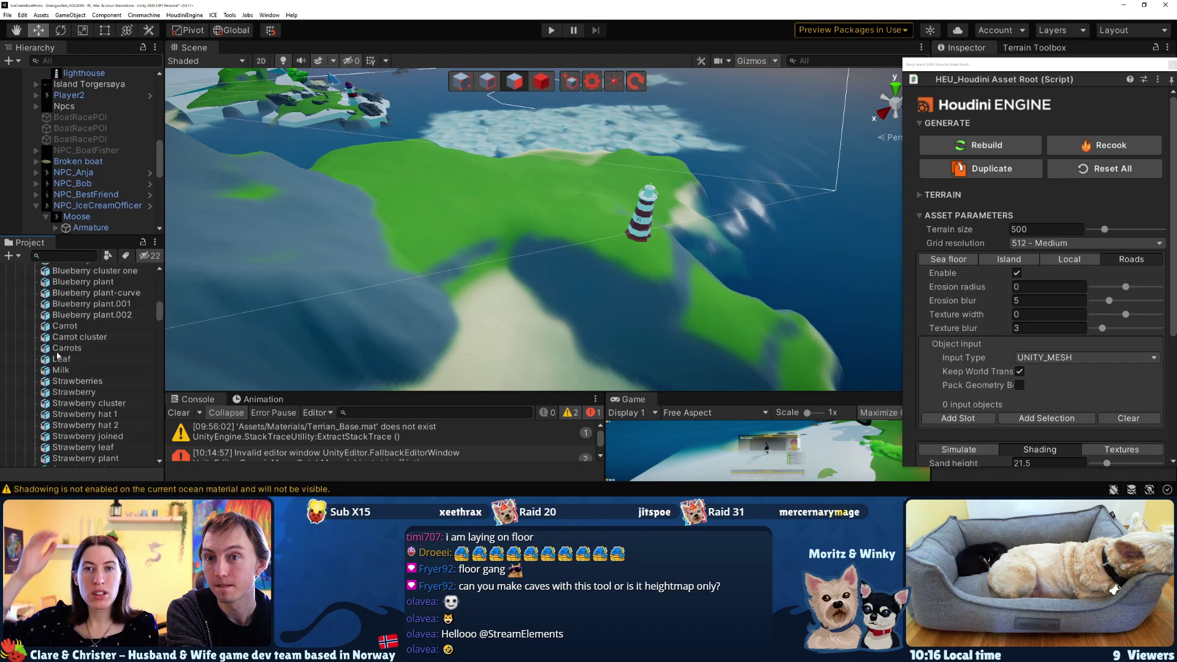
scroll(56, 345, "down", 15)
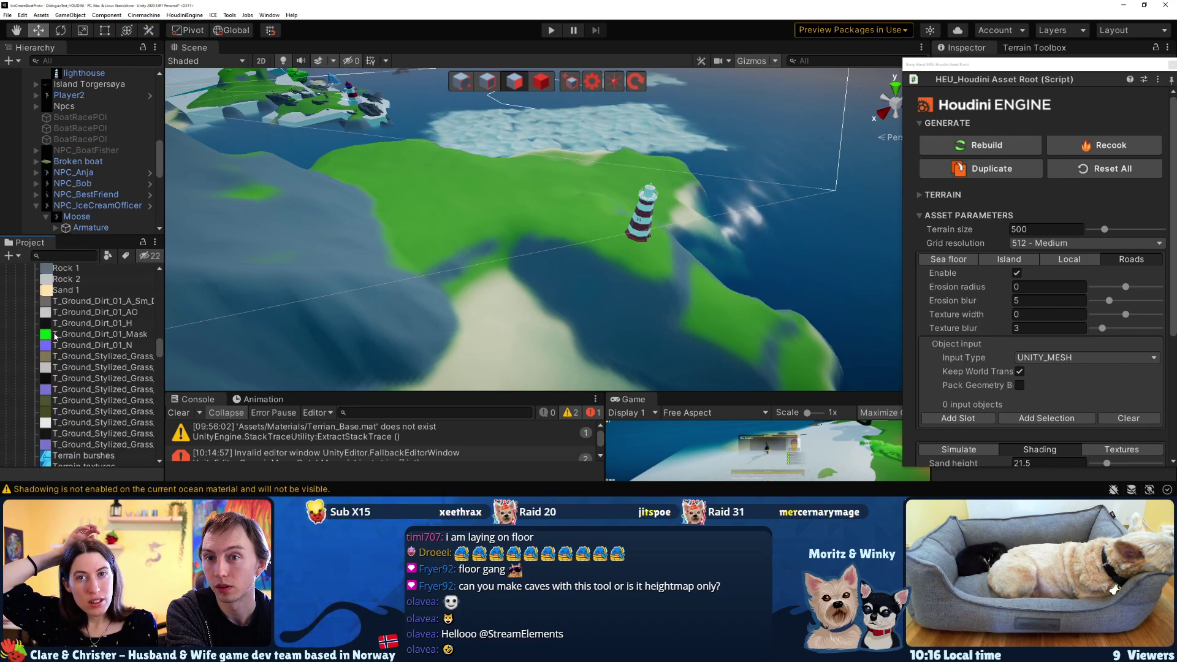
left_click_drag(162, 353, 153, 250)
scroll(55, 349, "down", 6)
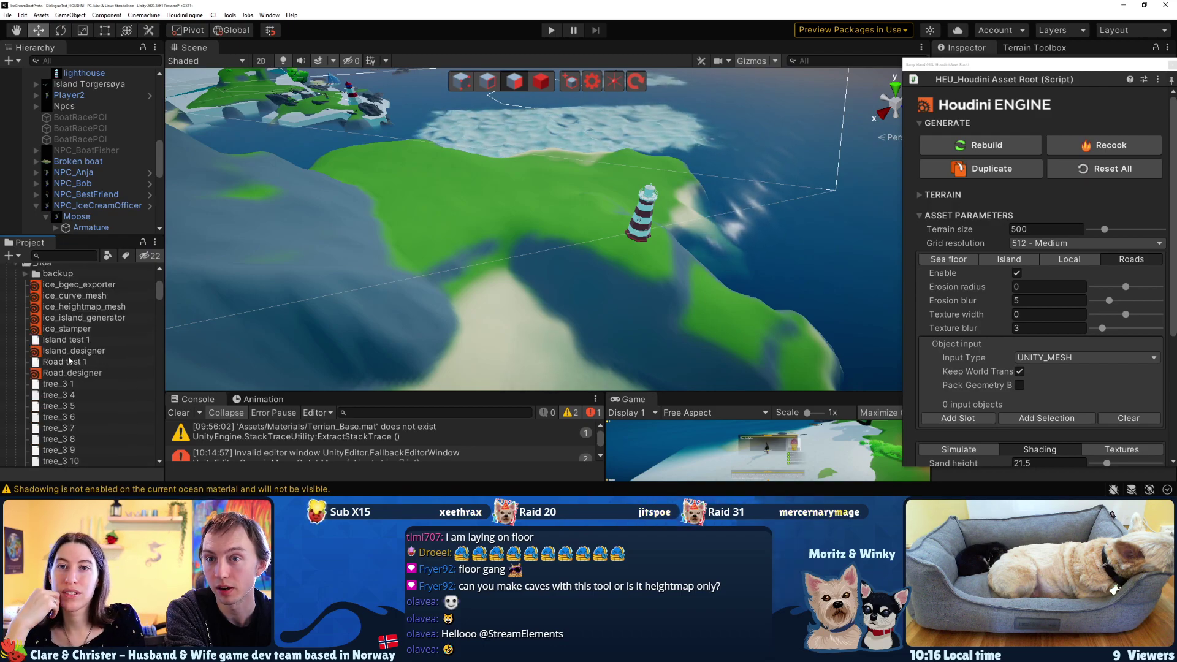
scroll(63, 368, "up", 1)
scroll(71, 160, "down", 1)
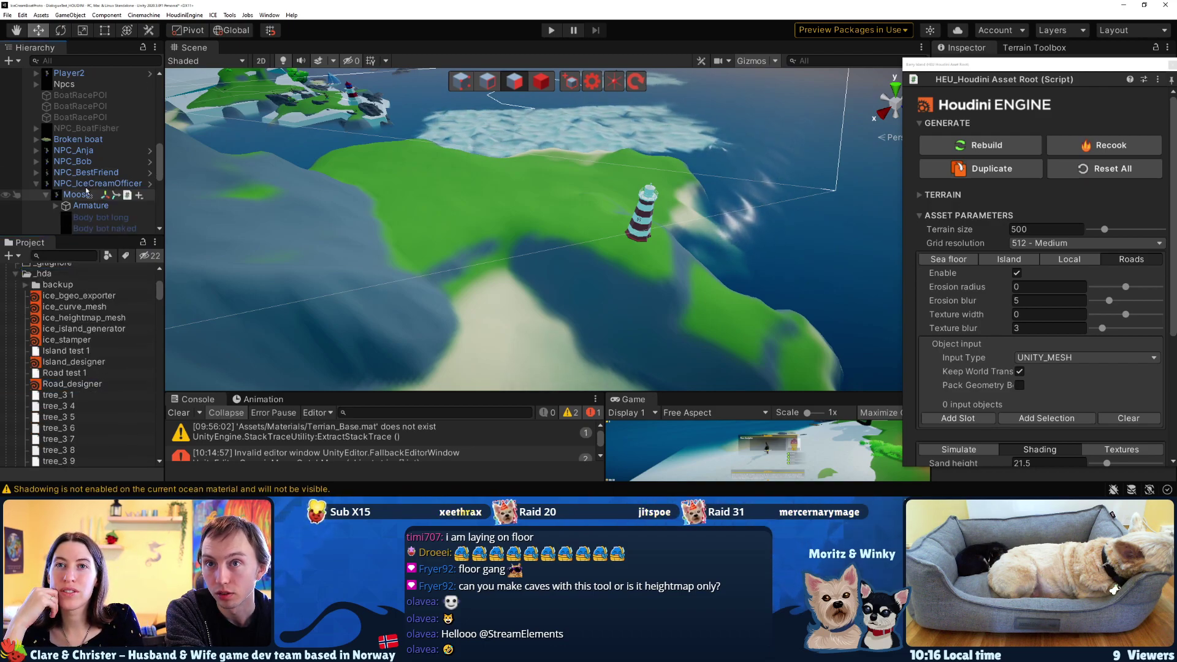
Select Roaddesigner_1_1 and move its road curve onto the green hill beside the lighthouse
left_click(86, 118)
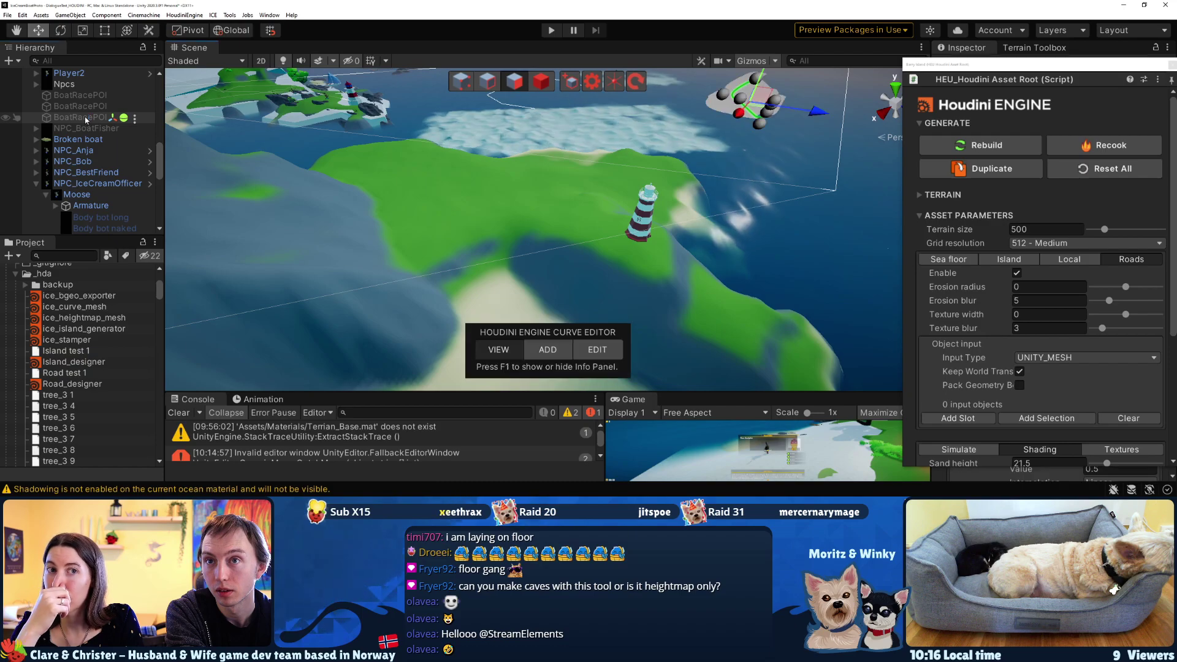
scroll(86, 118, "down", 8)
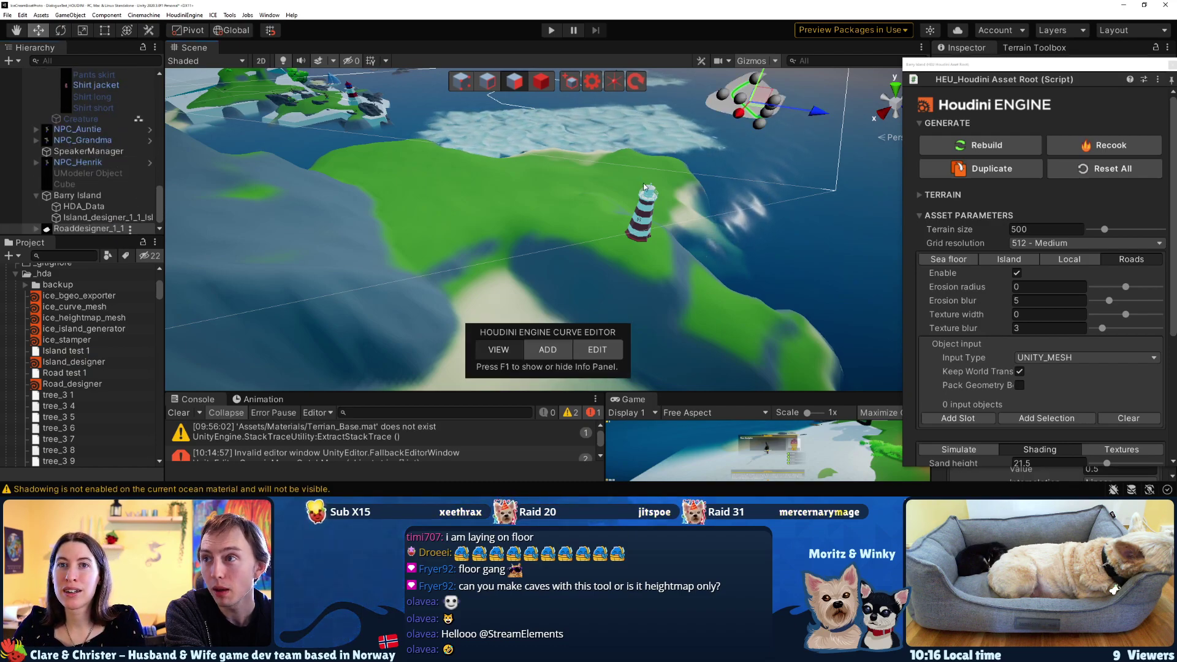
left_click_drag(763, 110, 504, 233)
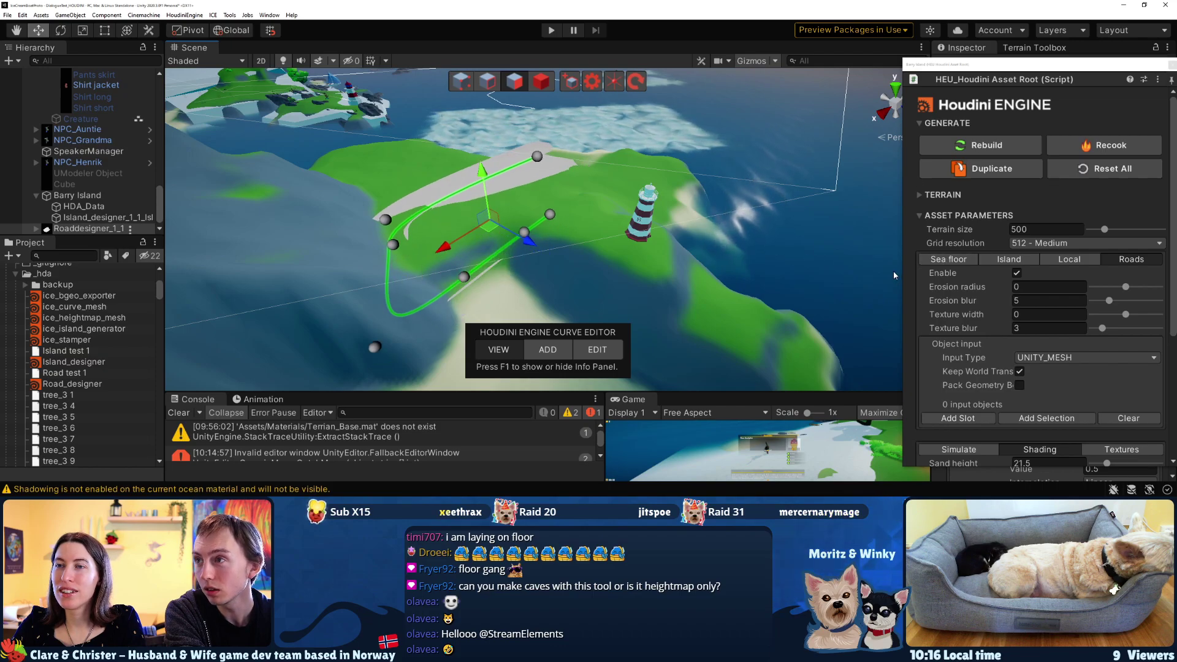
Uncover the road designer's Inspector and examine its road and slope parameters along with the curve from other angles
left_click_drag(984, 68, 753, 69)
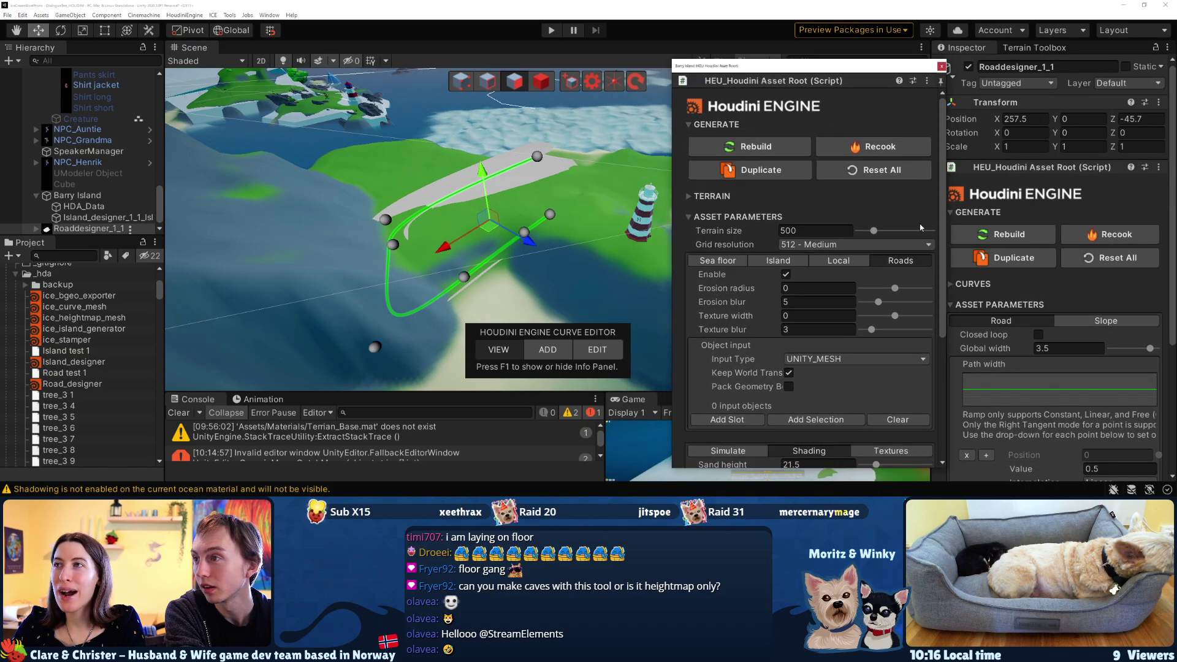
scroll(1110, 263, "down", 3)
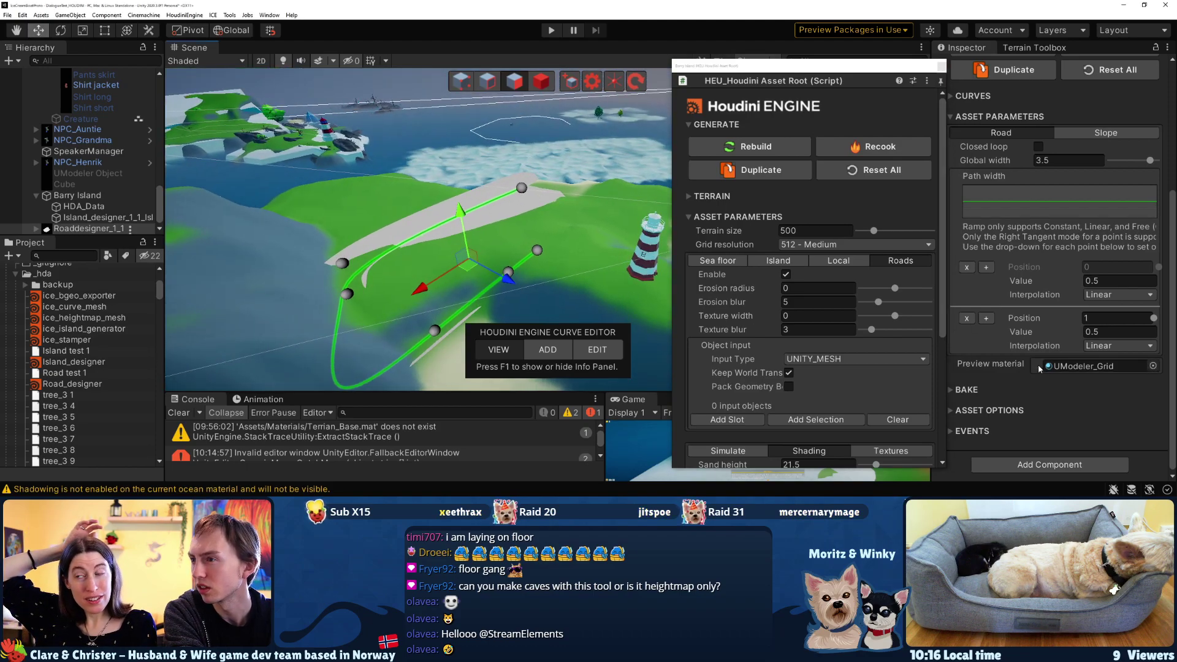
left_click_drag(464, 203, 533, 234, "alt")
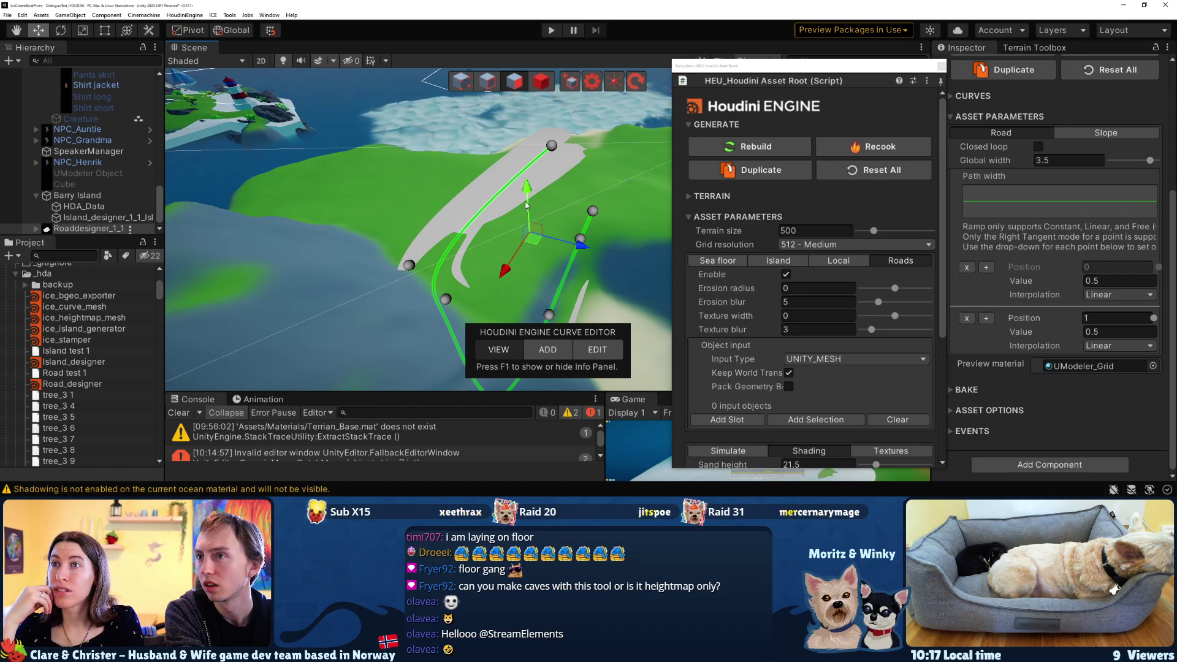
left_click_drag(538, 164, 618, 90, "alt")
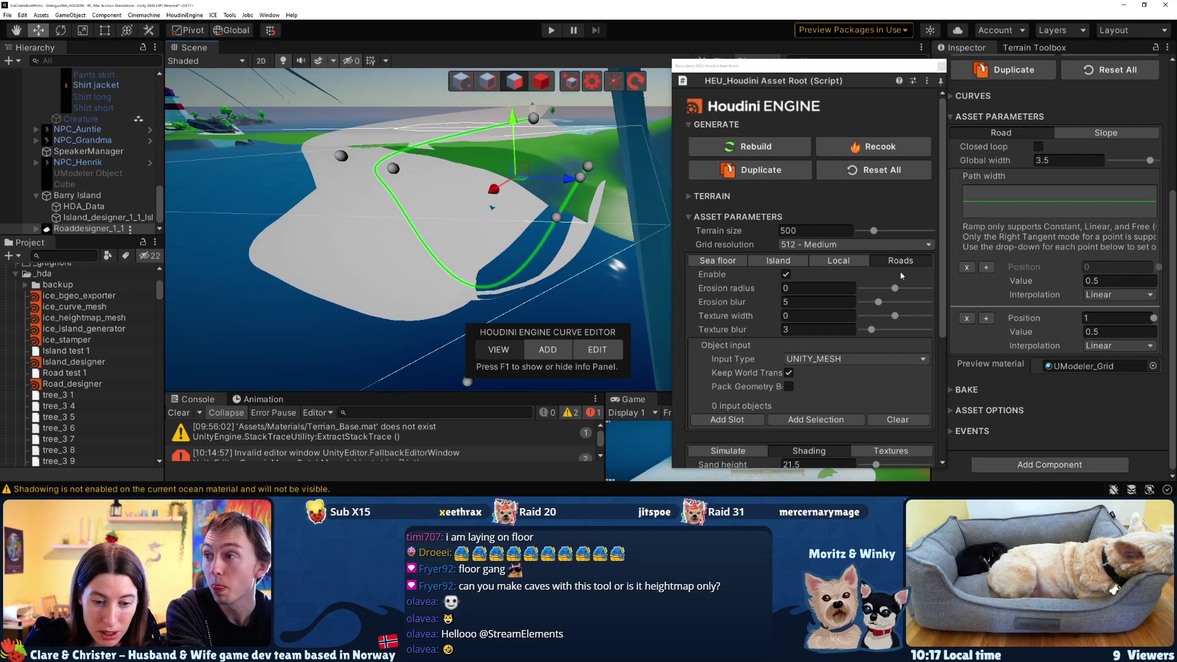
scroll(1035, 351, "up", 4)
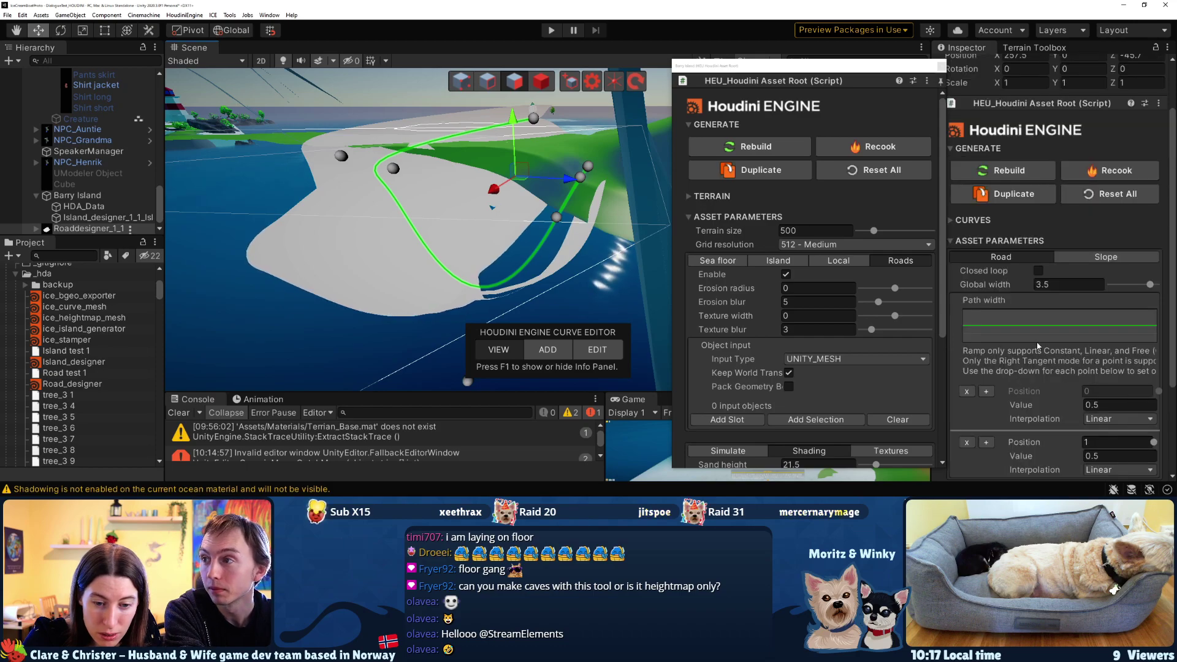
left_click(1085, 262)
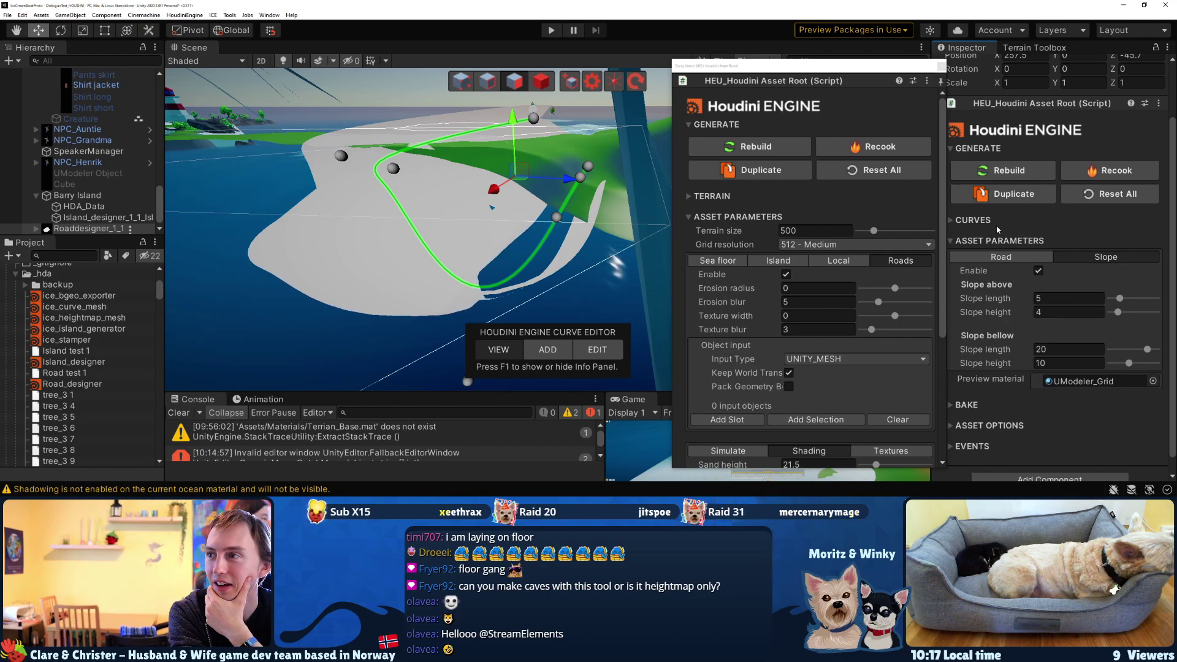
Assign the 58 WHITE material as the road designer's preview material and view the road from above
left_click(1152, 382)
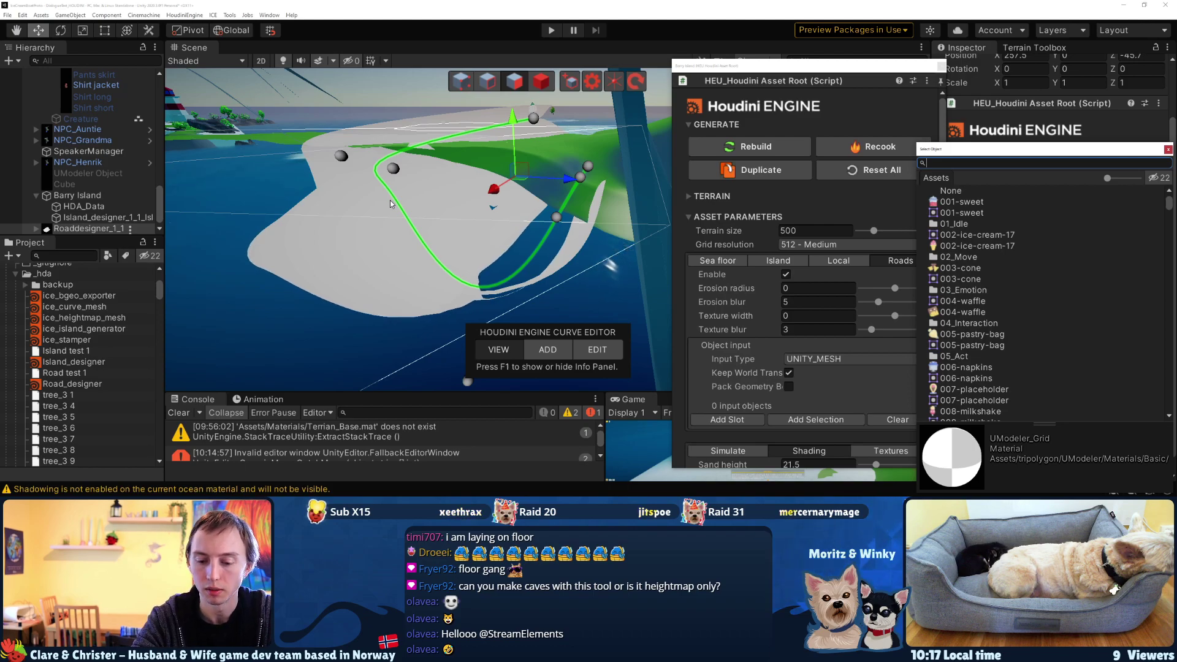
type("white")
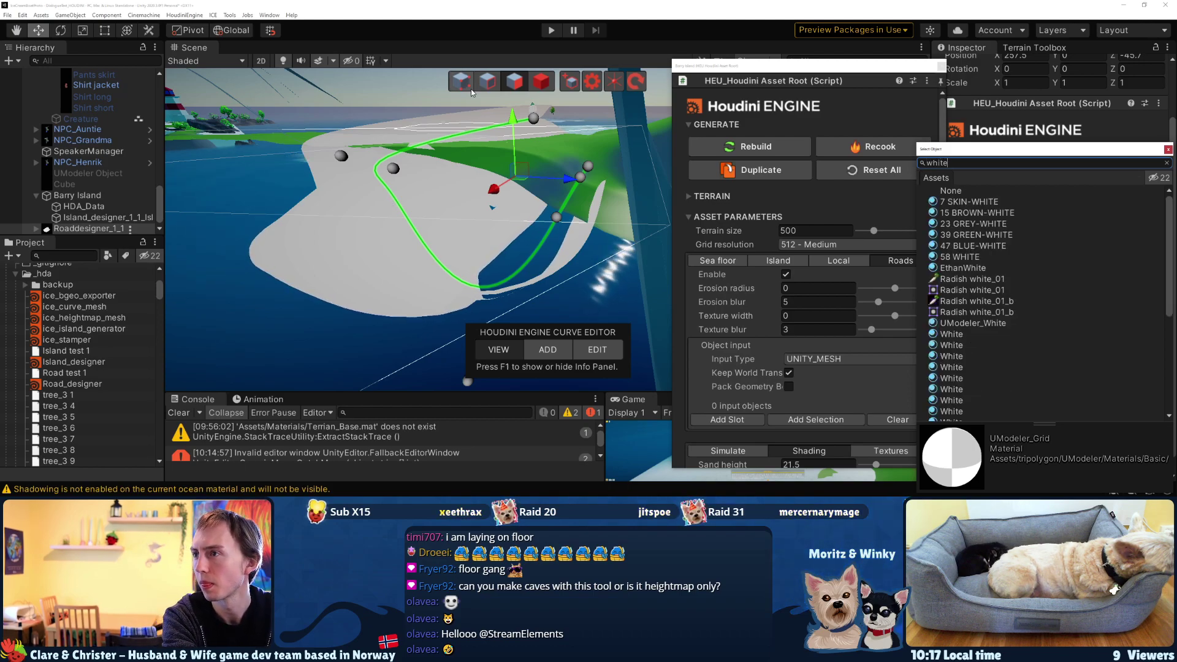
double_click(963, 257)
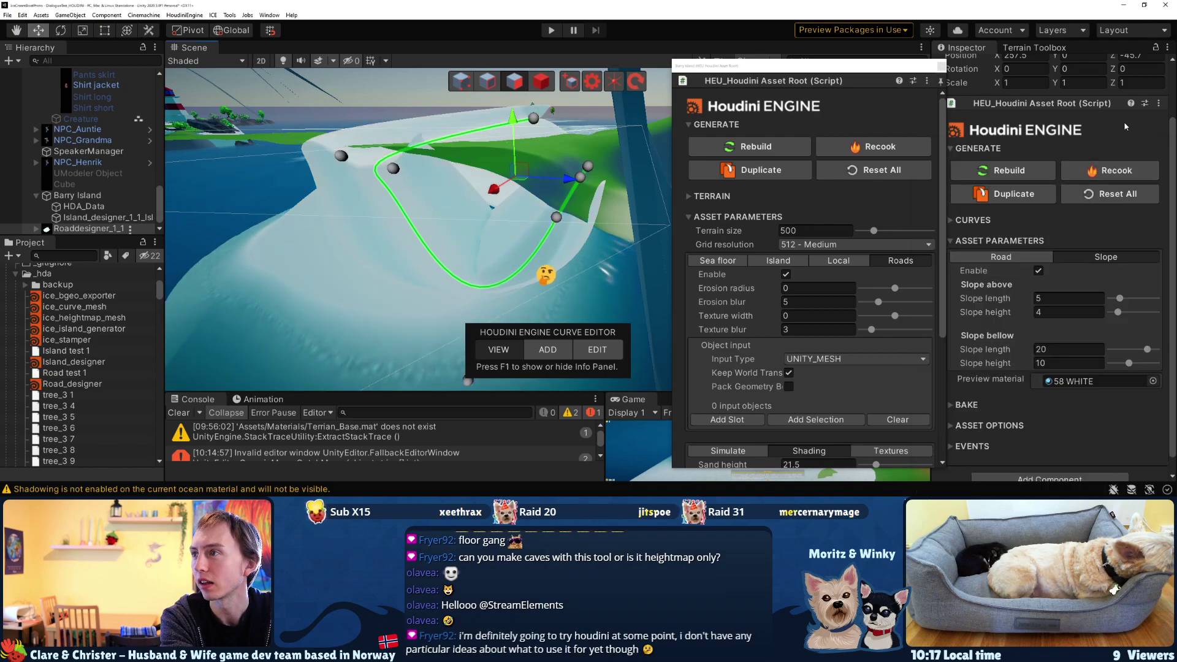
mouse_move(423, 203)
right_mouse_down()
mouse_move(434, 160)
mouse_move(425, 225)
right_mouse_up()
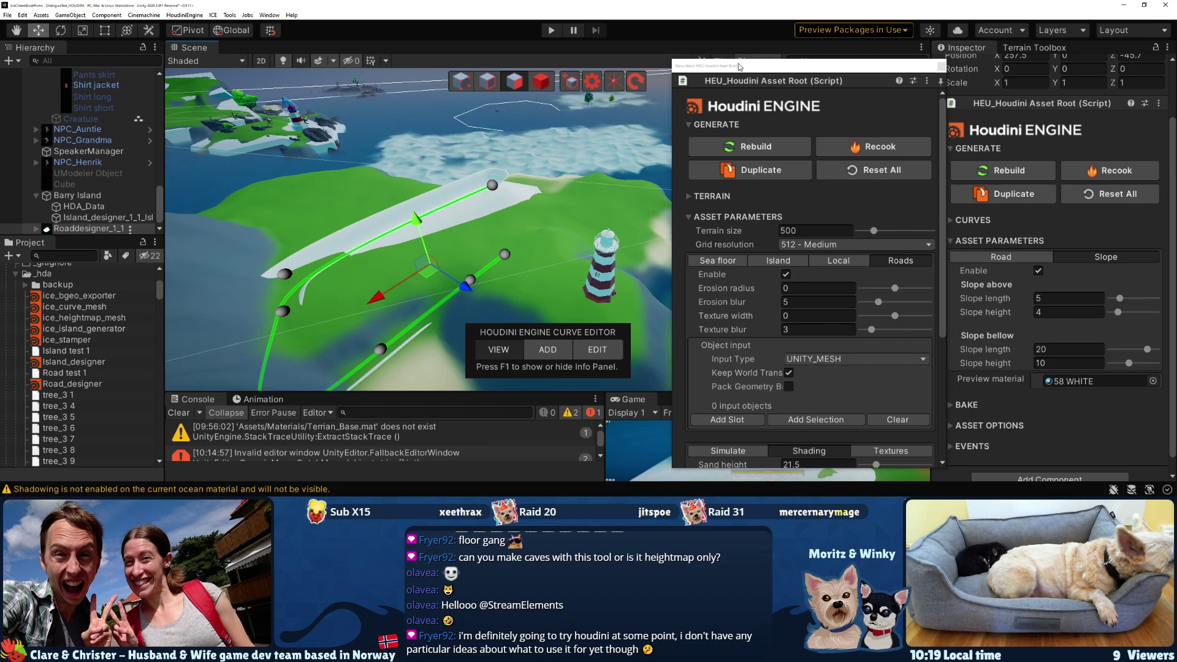
Close the floating Barry Island properties window and show the road designer's road parameters
left_click_drag(738, 65, 725, 65)
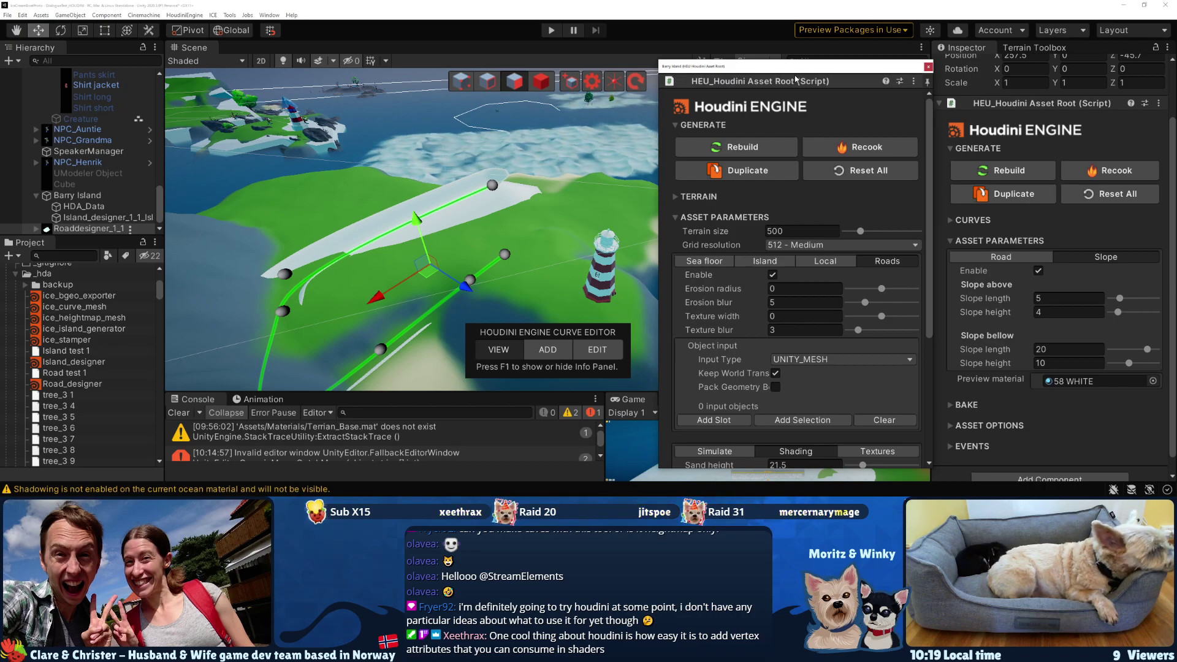
left_click_drag(824, 68, 822, 60)
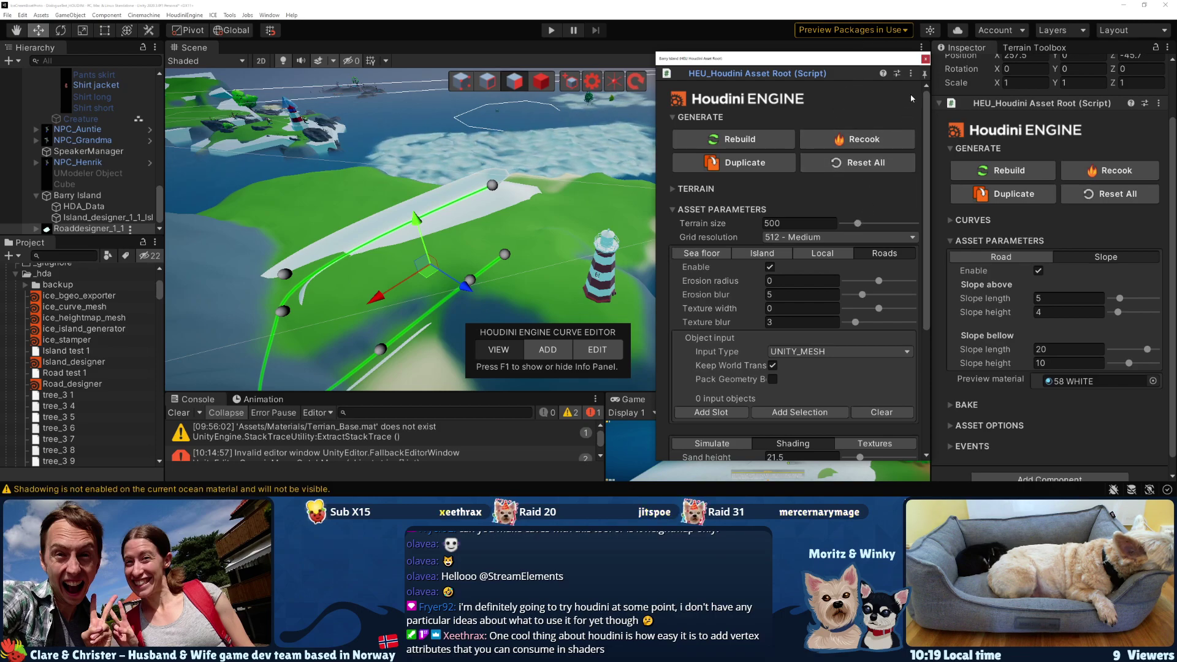
left_click(924, 59)
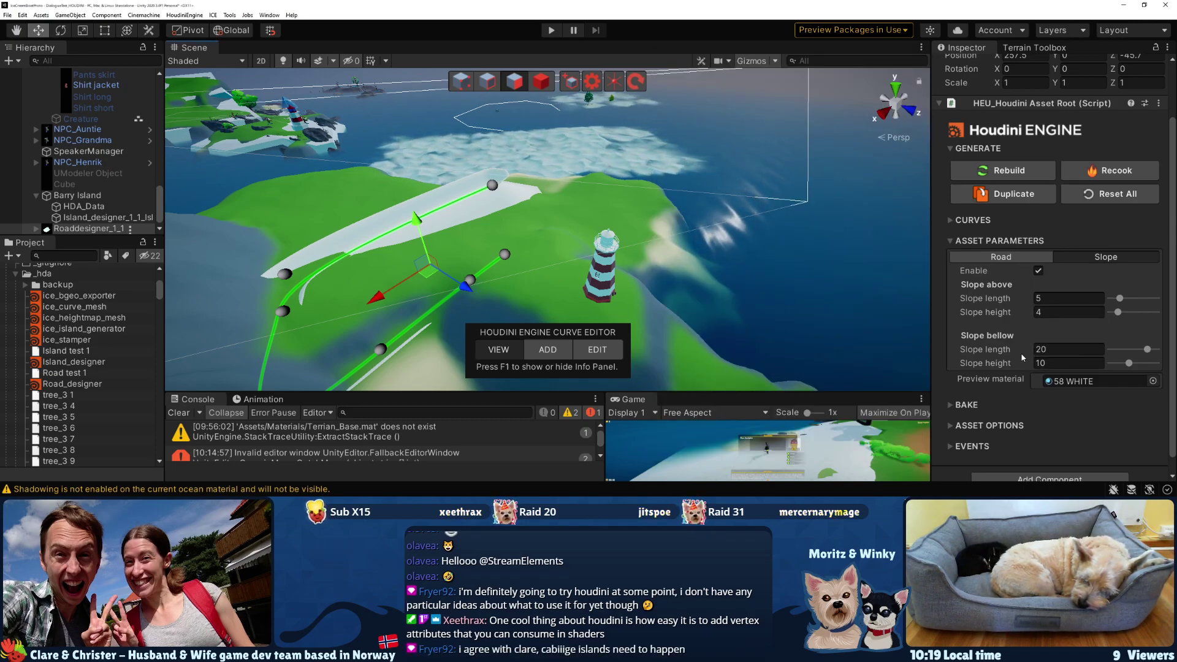
left_click(1033, 261)
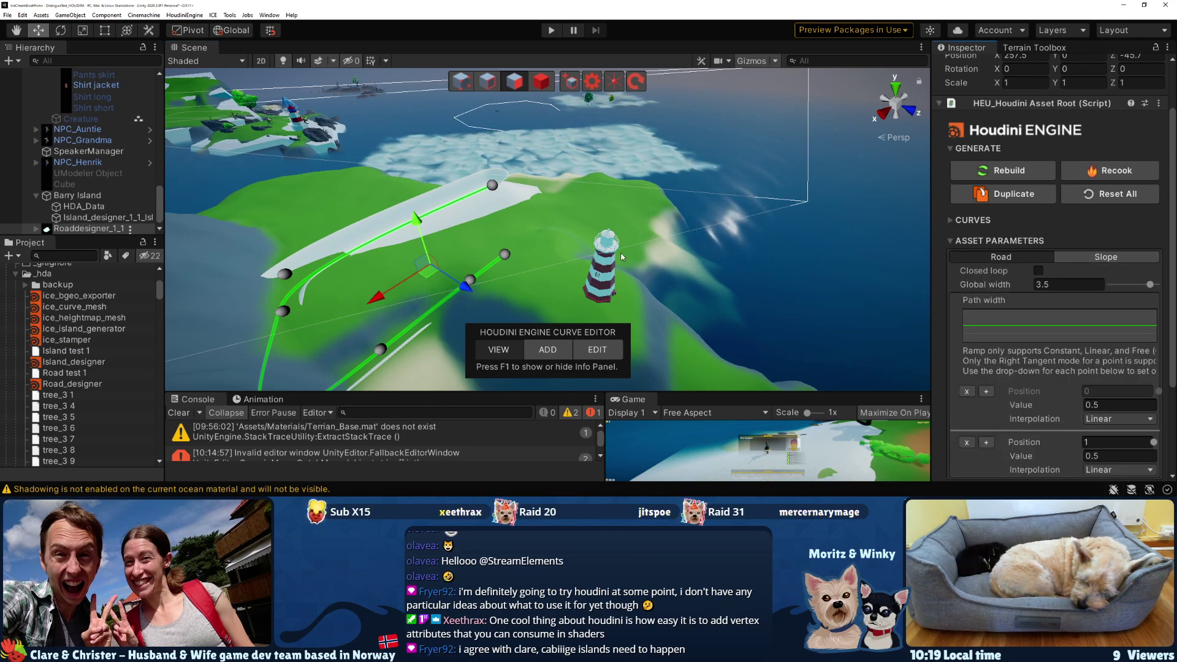
scroll(1070, 355, "down", 3)
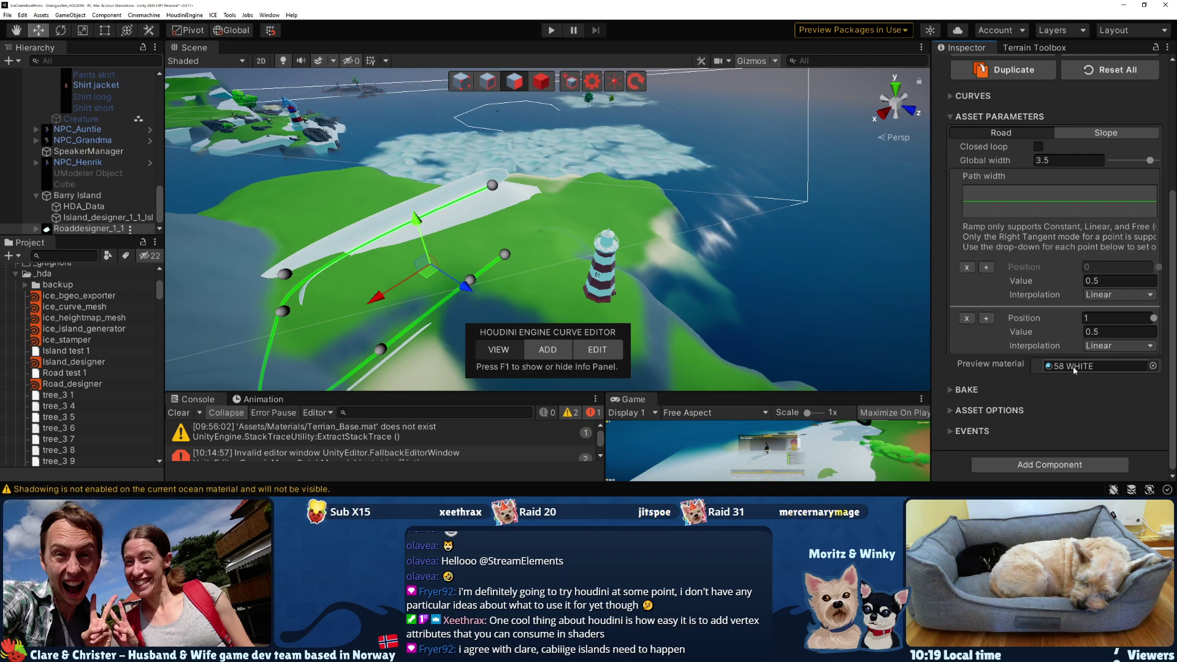
Nudge the road curve across the hill and disable the road's slope
left_click_drag(423, 276, 432, 252)
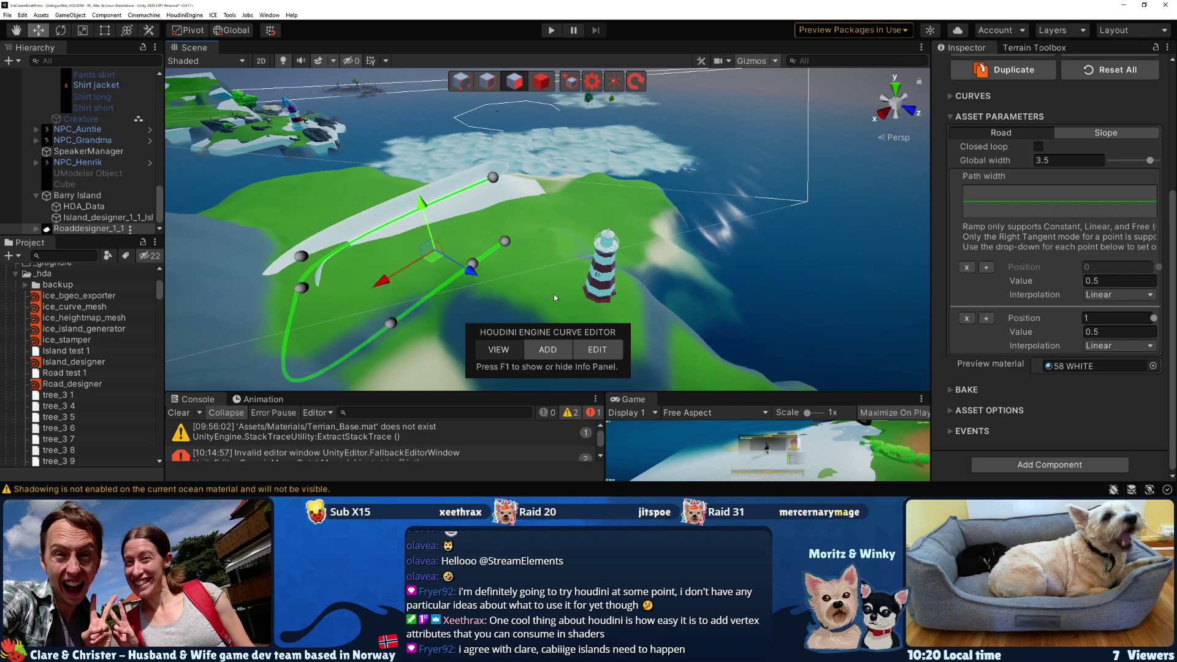
left_click(1106, 132)
left_click(1038, 255)
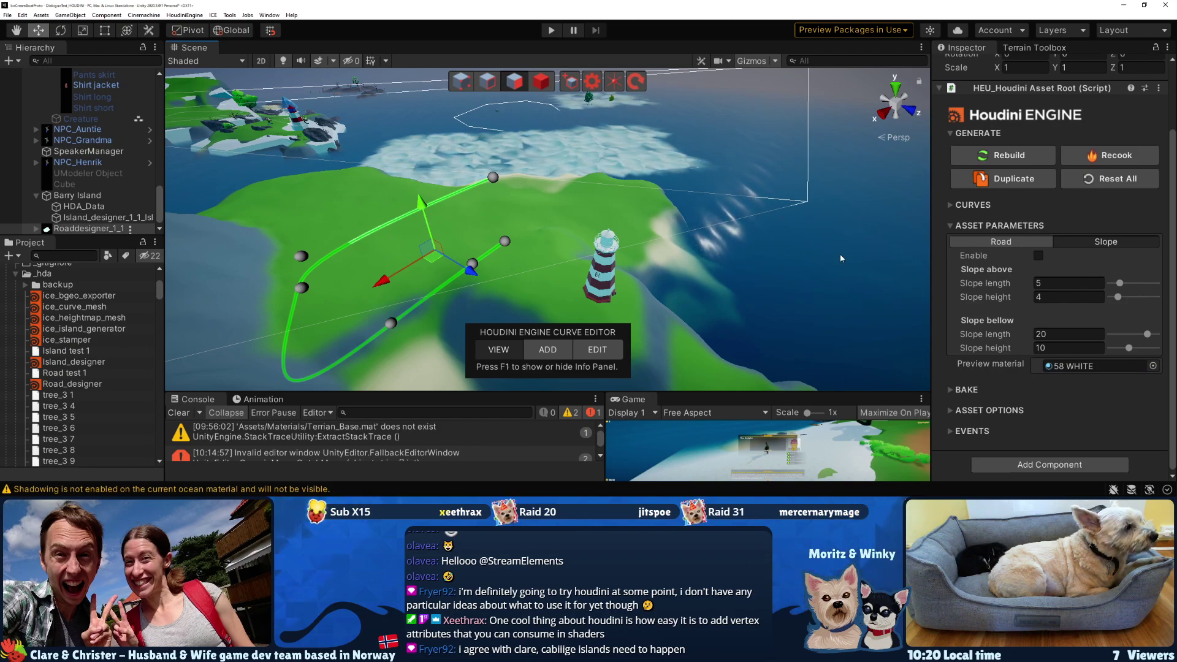
Re-enable the road's slope to compare it on the terrain, and disable it again
left_click(1018, 243)
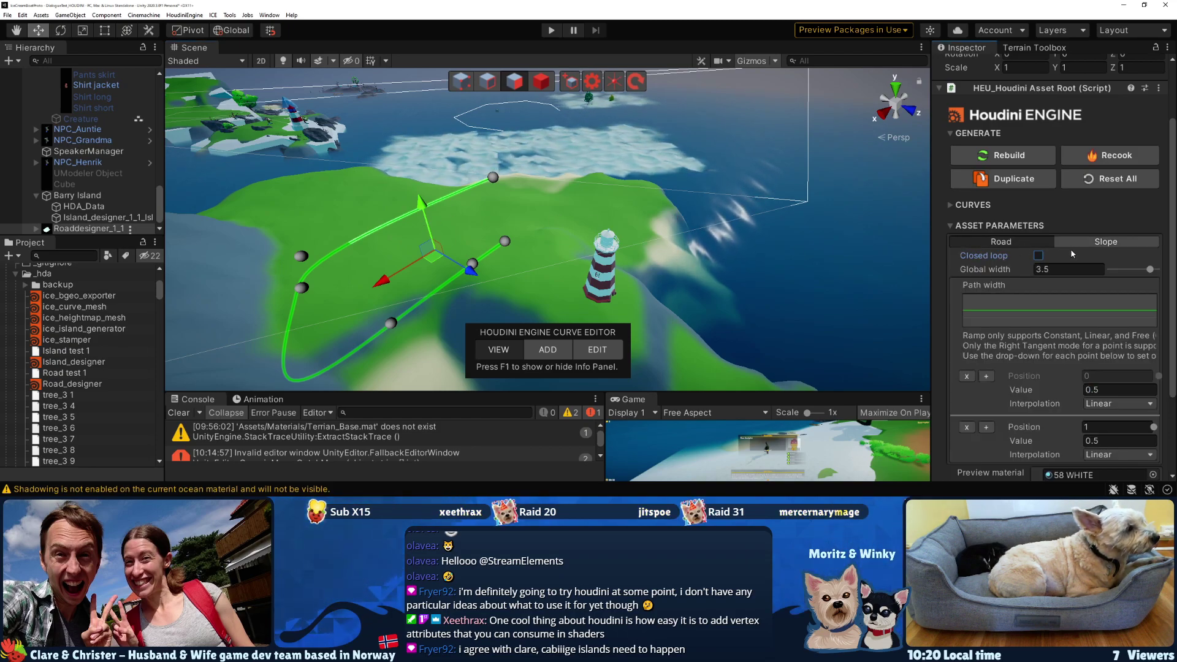
left_click(1082, 242)
left_click(1038, 256)
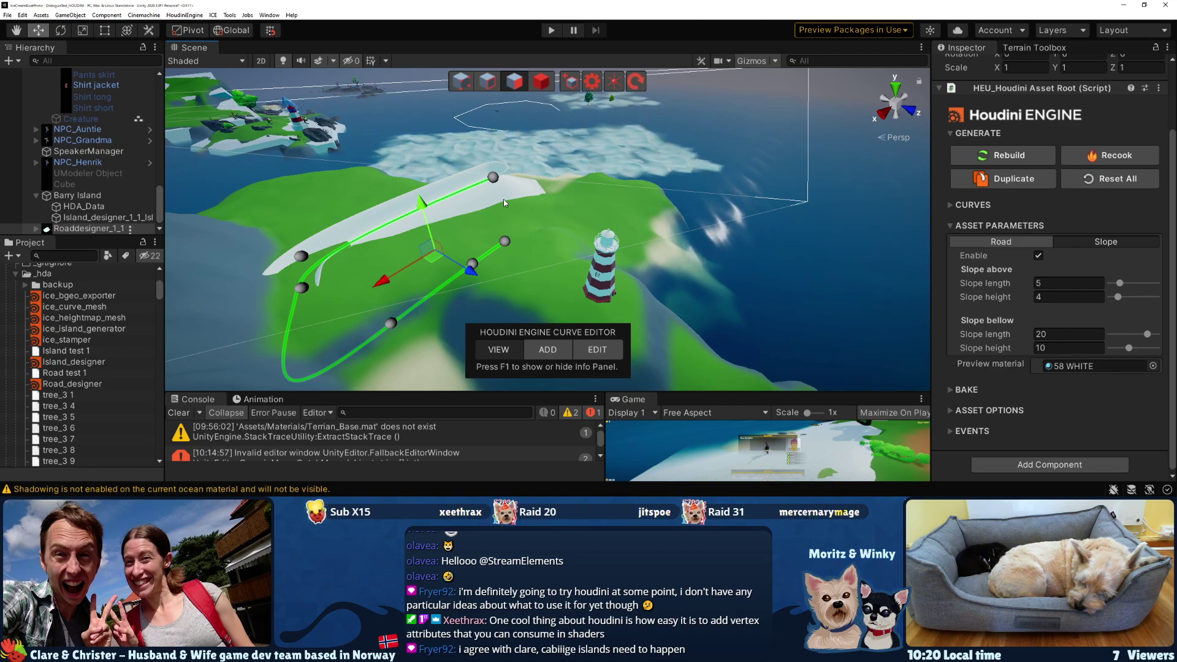
left_click(1039, 256)
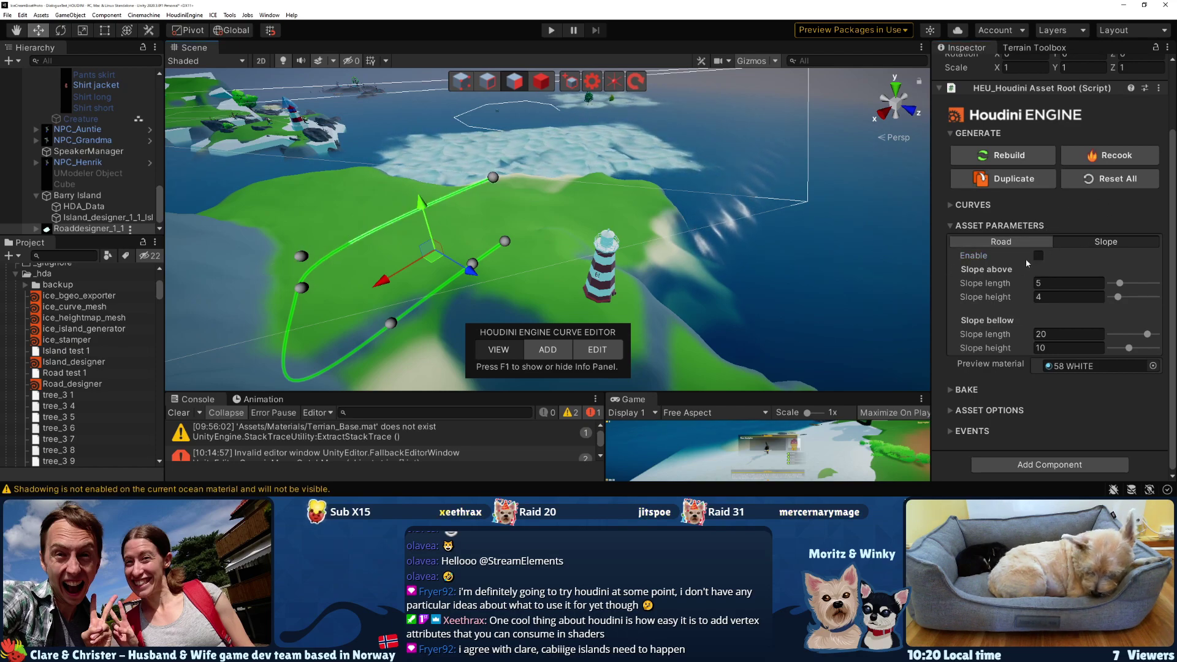
Reselect Roaddesigner_1_1, try a global road width of 8, and reduce the width to 0.5
left_click(496, 180)
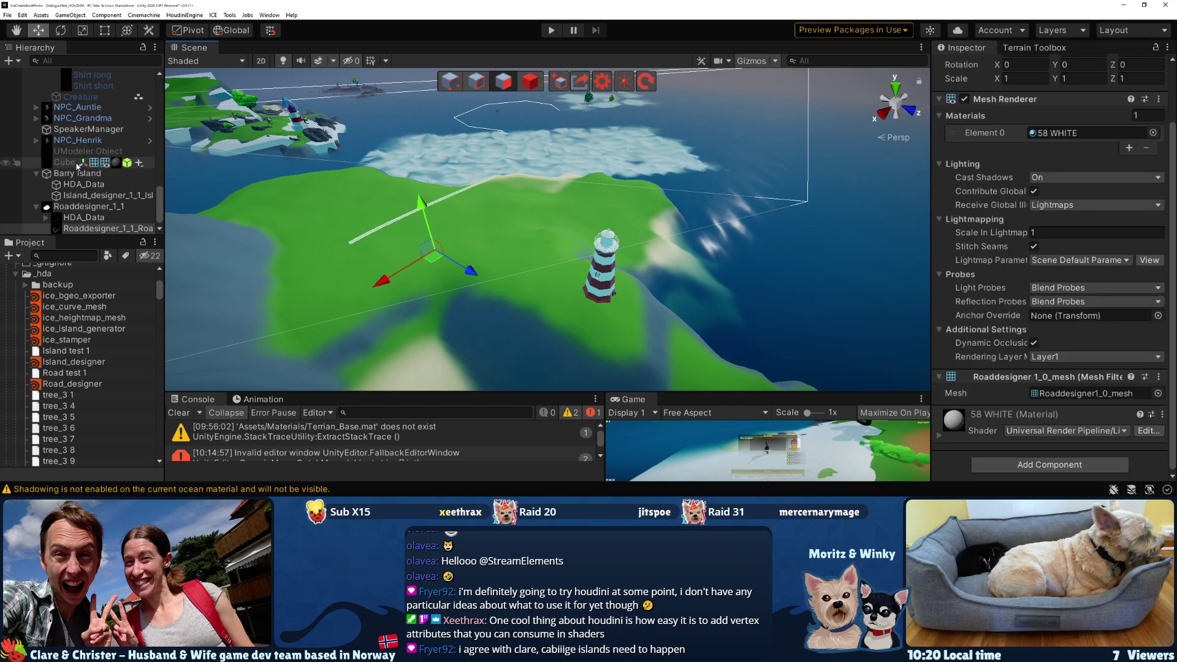
left_click(86, 206)
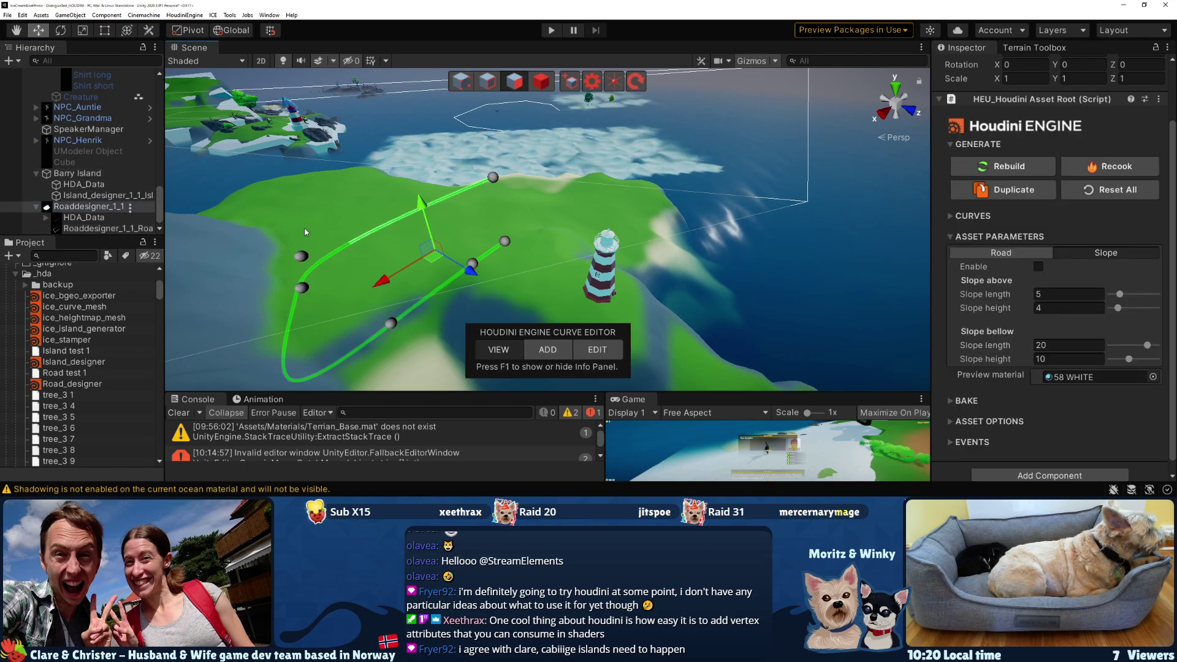
left_click(999, 258)
left_click(1028, 281)
type("8")
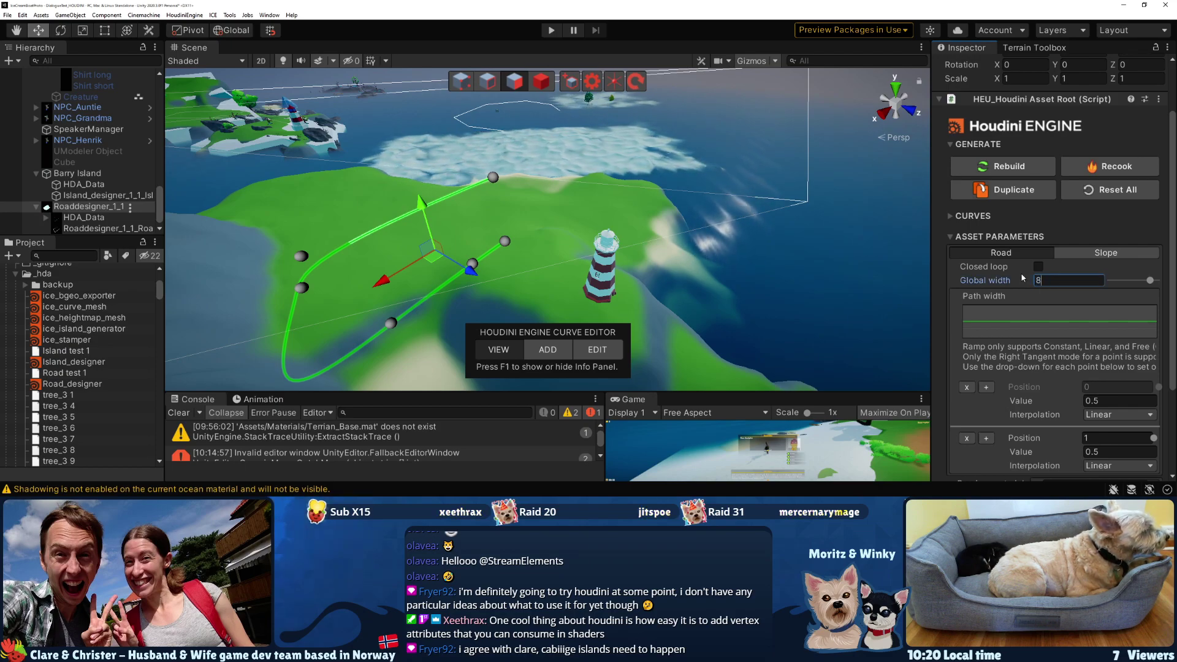
key("Return")
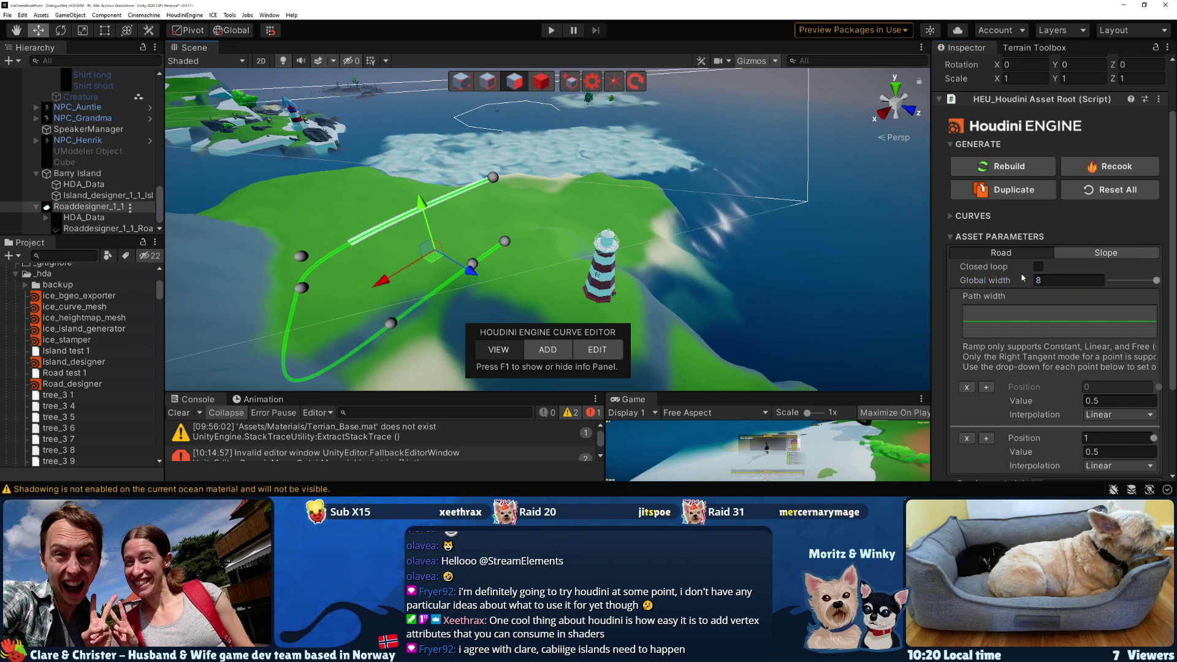
mouse_move(1156, 281)
left_mouse_down()
mouse_move(1130, 287)
mouse_move(1157, 283)
left_mouse_up()
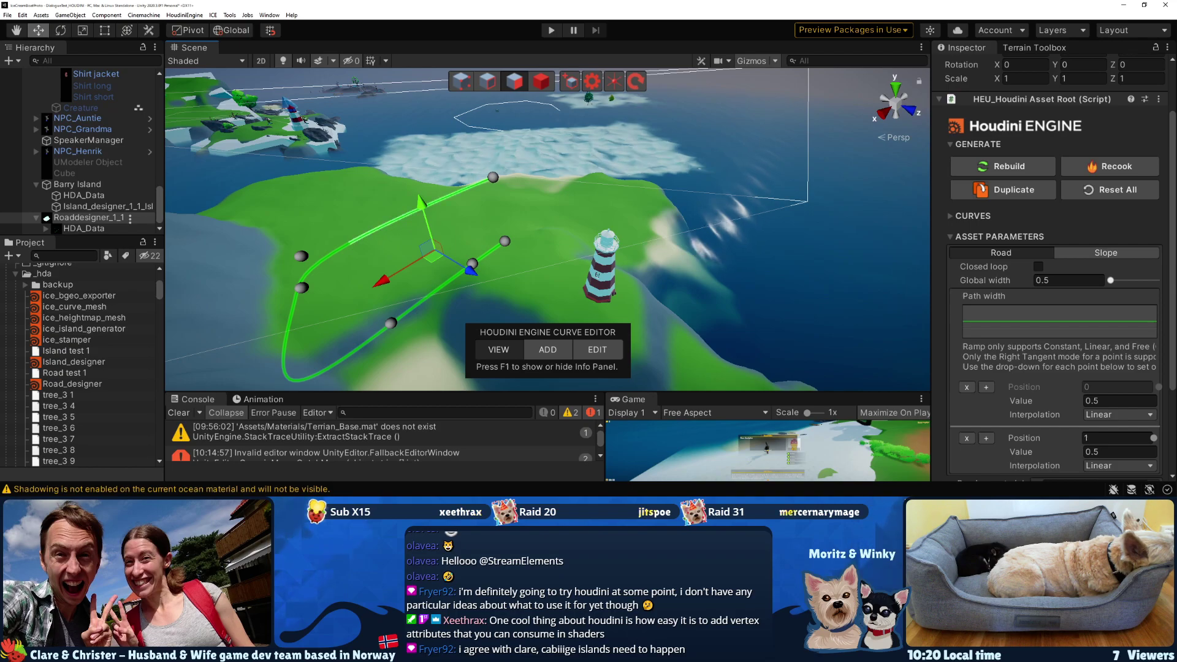
Set the road's global width to 10, and enable the closed loop to compare it before disabling it again
left_click(1046, 282)
key("BackSpace")
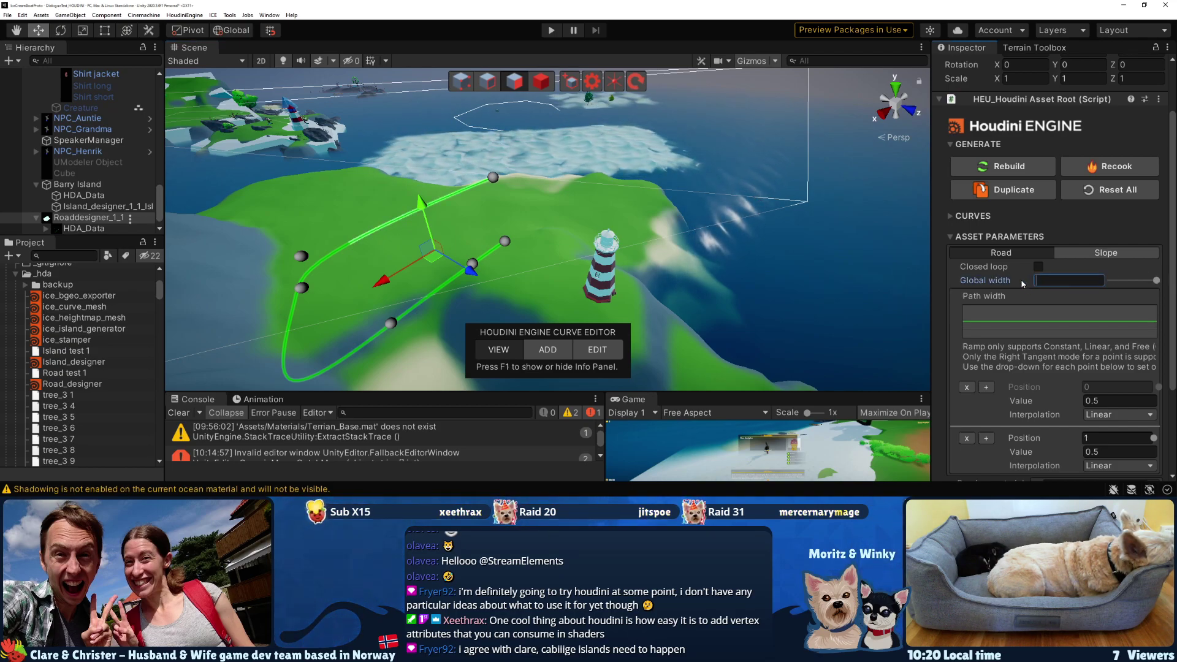
type("10")
key("Return")
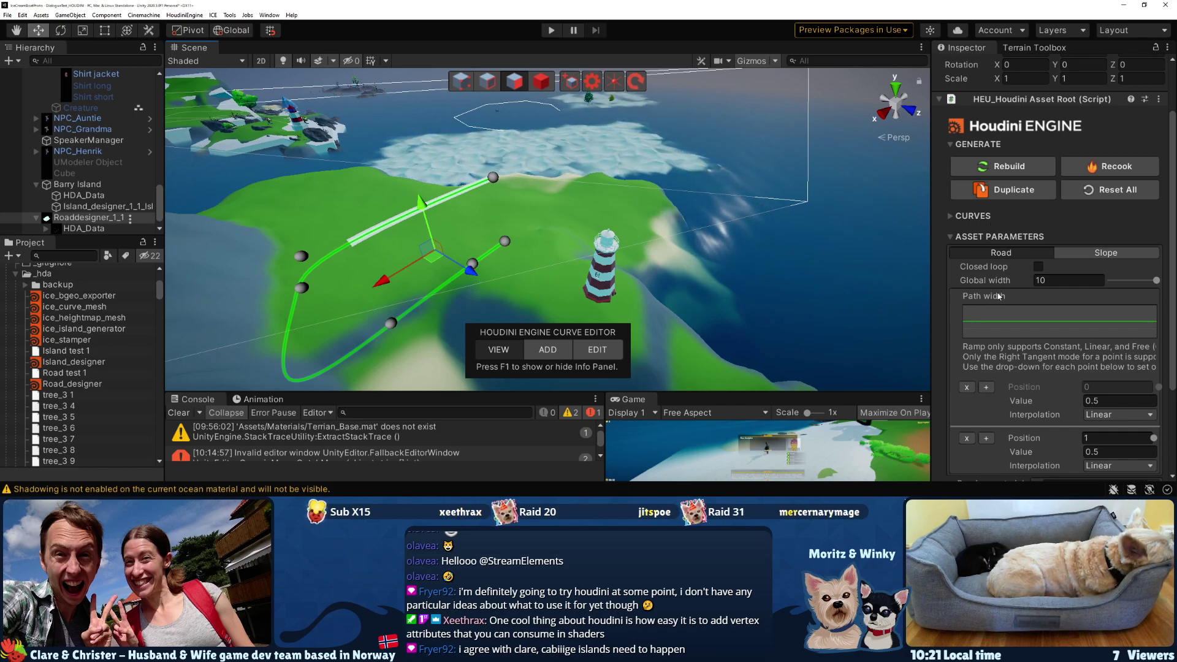
left_click(1038, 267)
left_click(1038, 267)
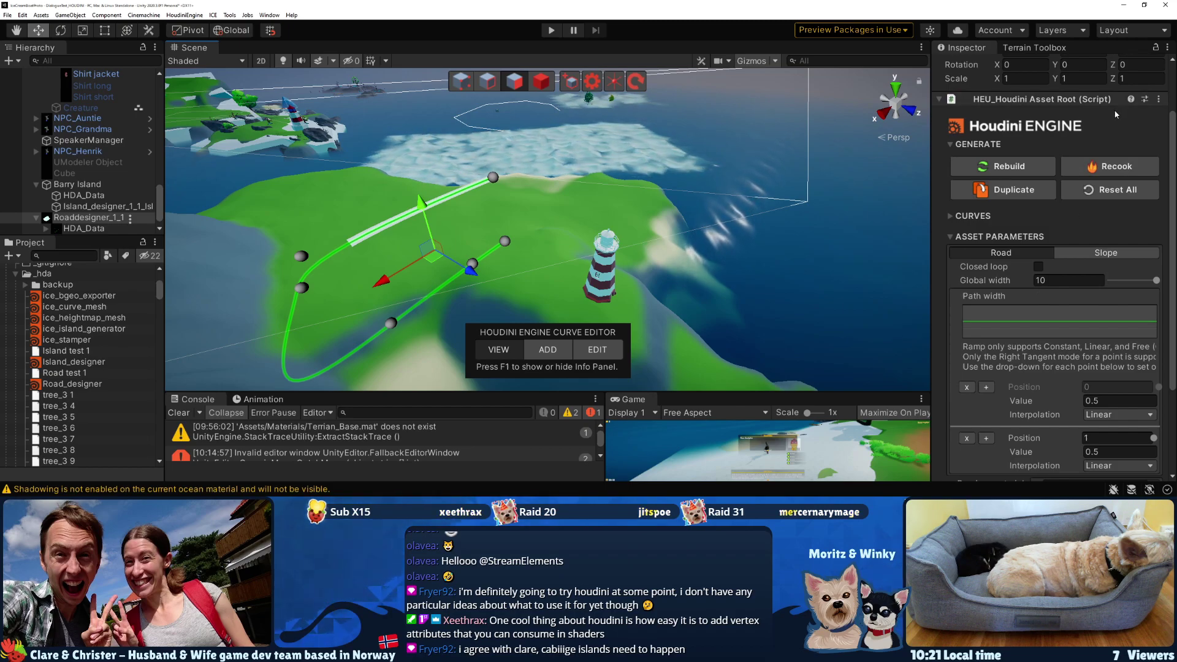
right_click(194, 48)
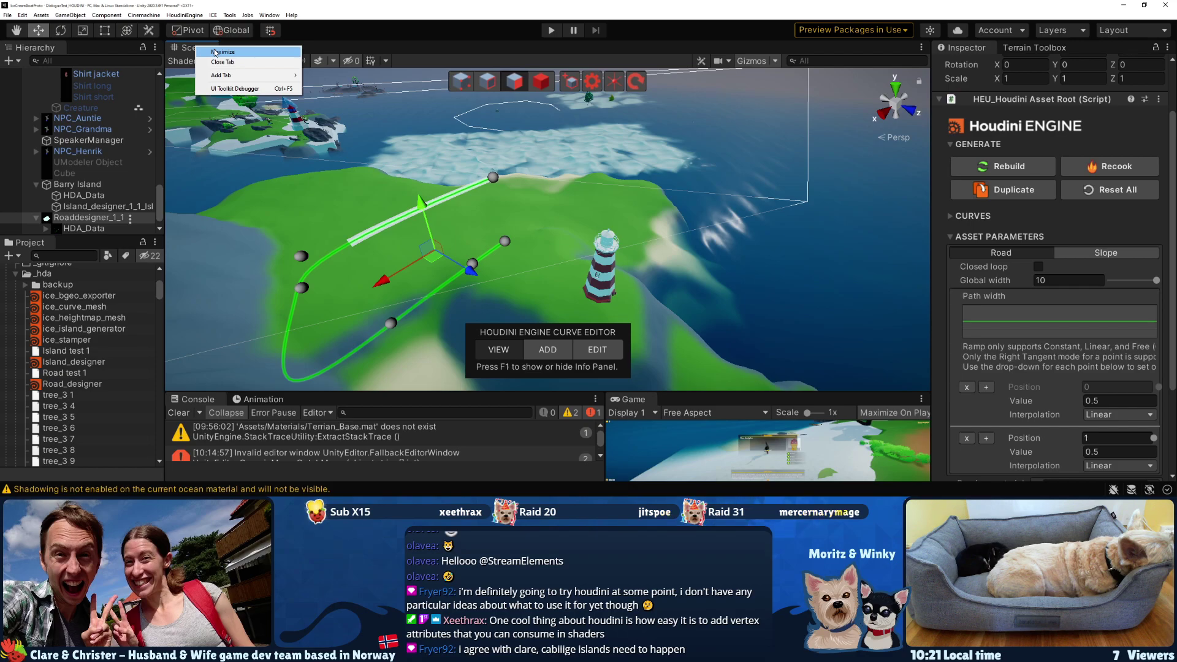
left_click(216, 53)
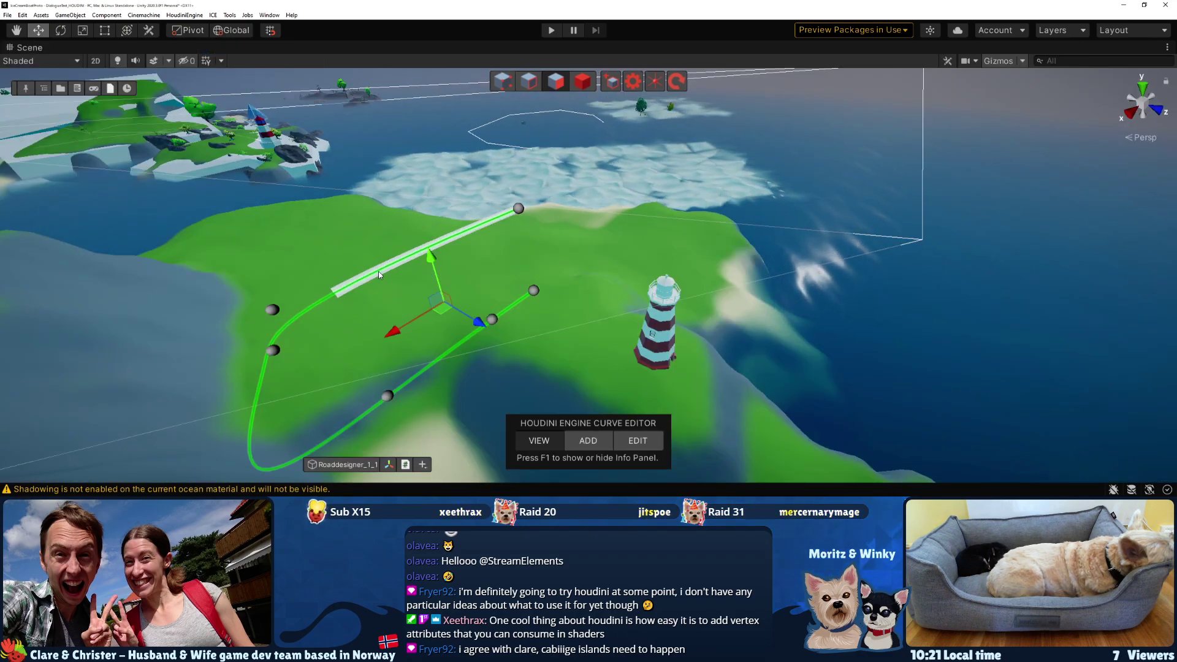
left_click(406, 465)
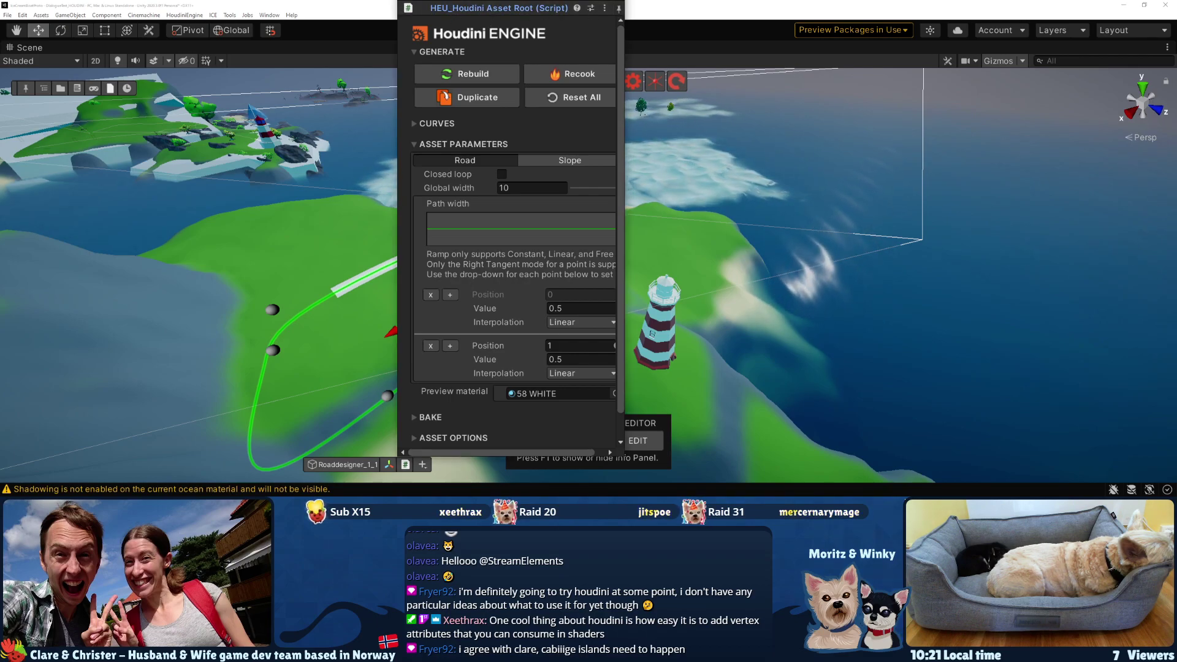
left_click(619, 9)
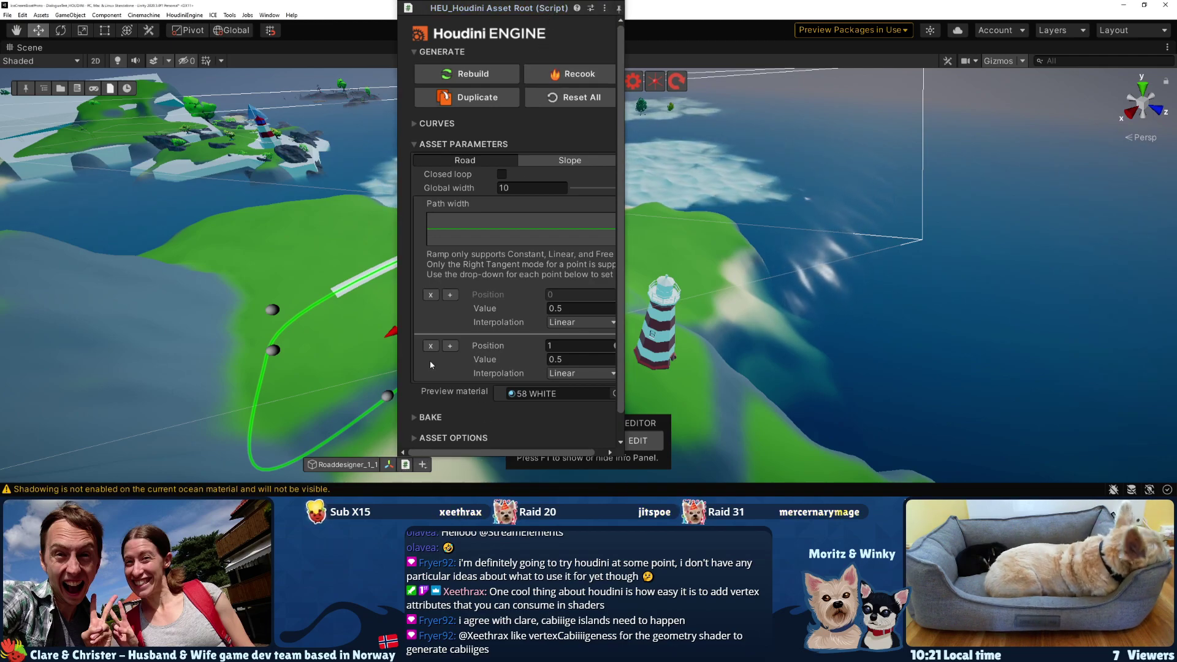
left_click(620, 9)
right_click_drag(485, 281, 472, 281)
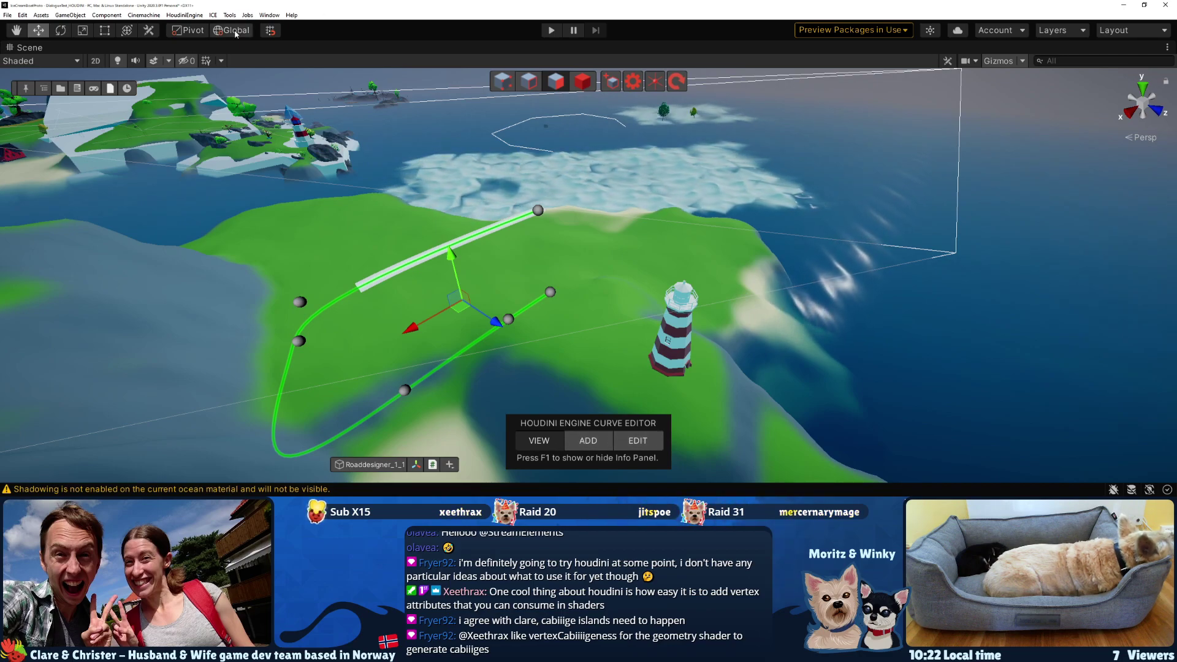
right_click(32, 49)
left_click(48, 57)
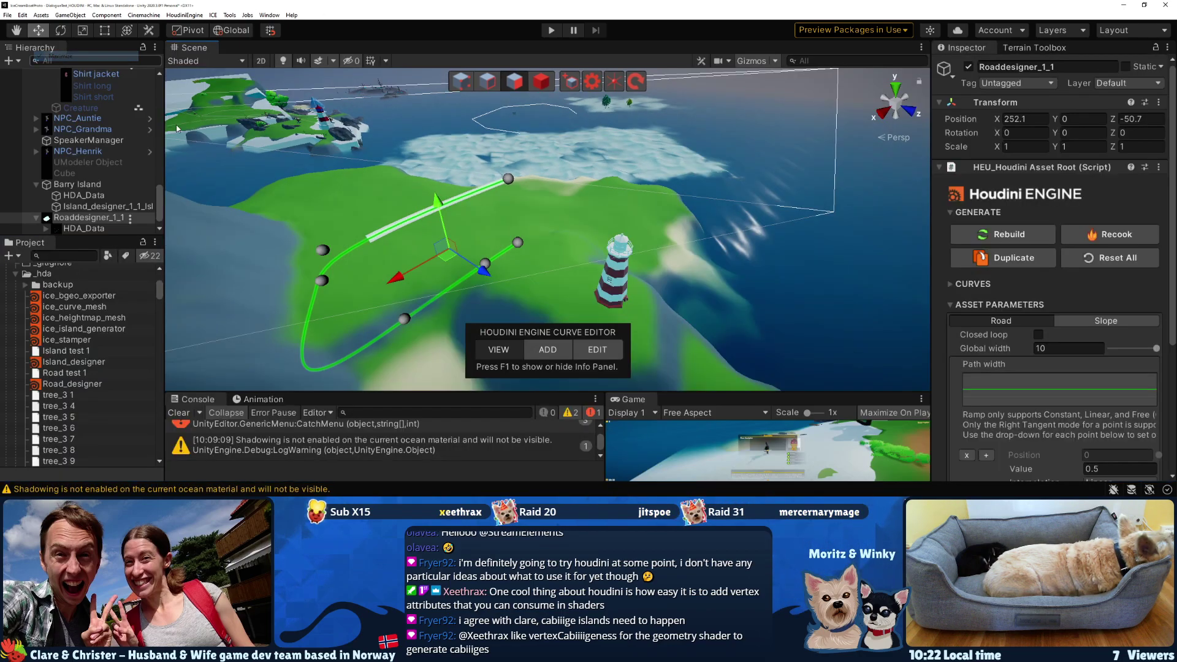
Expand the road's curve settings, switch the curve editor off and on, and activate its edit mode
left_click(952, 284)
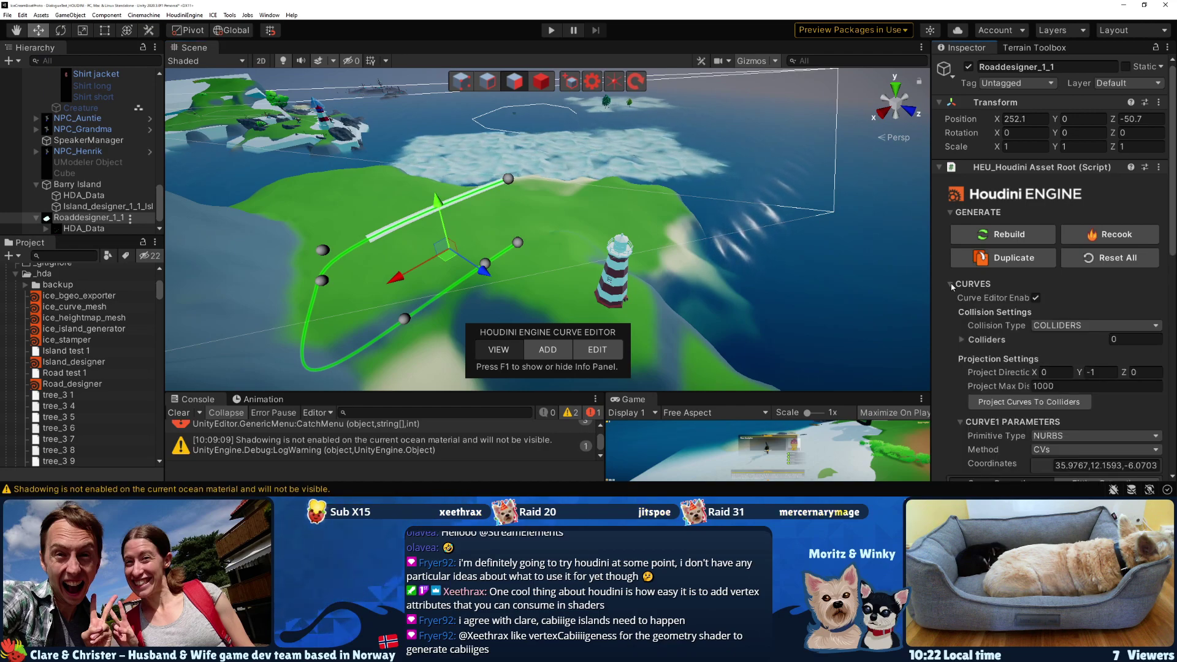
left_click(1036, 298)
left_click(1037, 298)
left_click(1036, 298)
left_click(1037, 298)
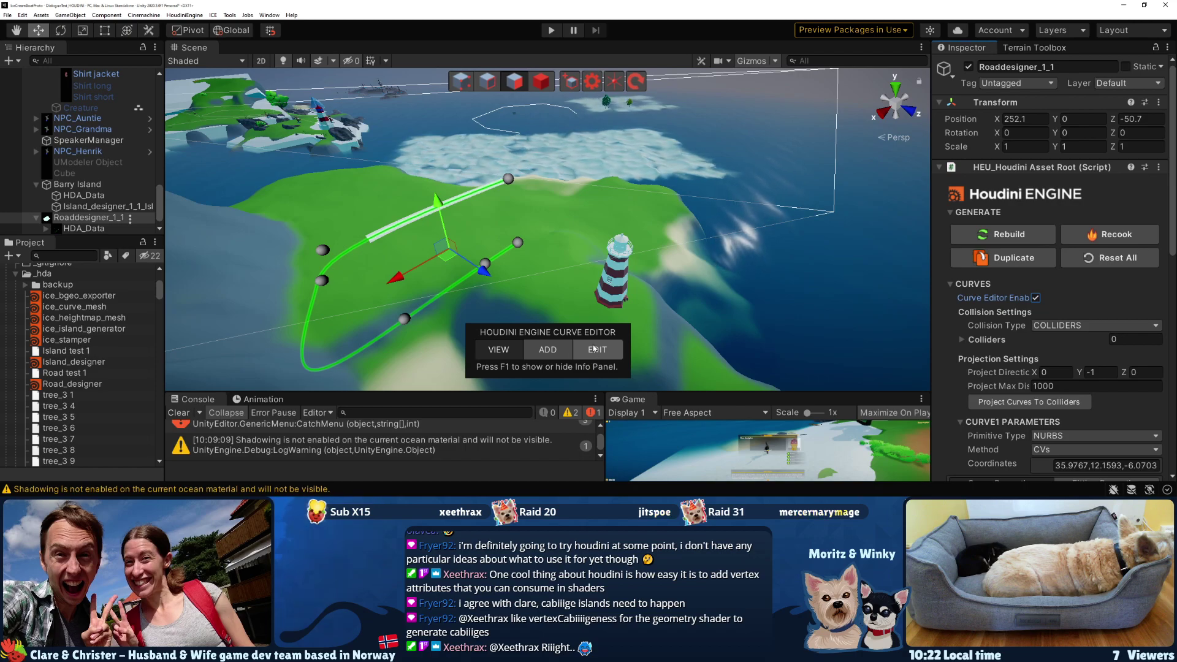
left_click(595, 349)
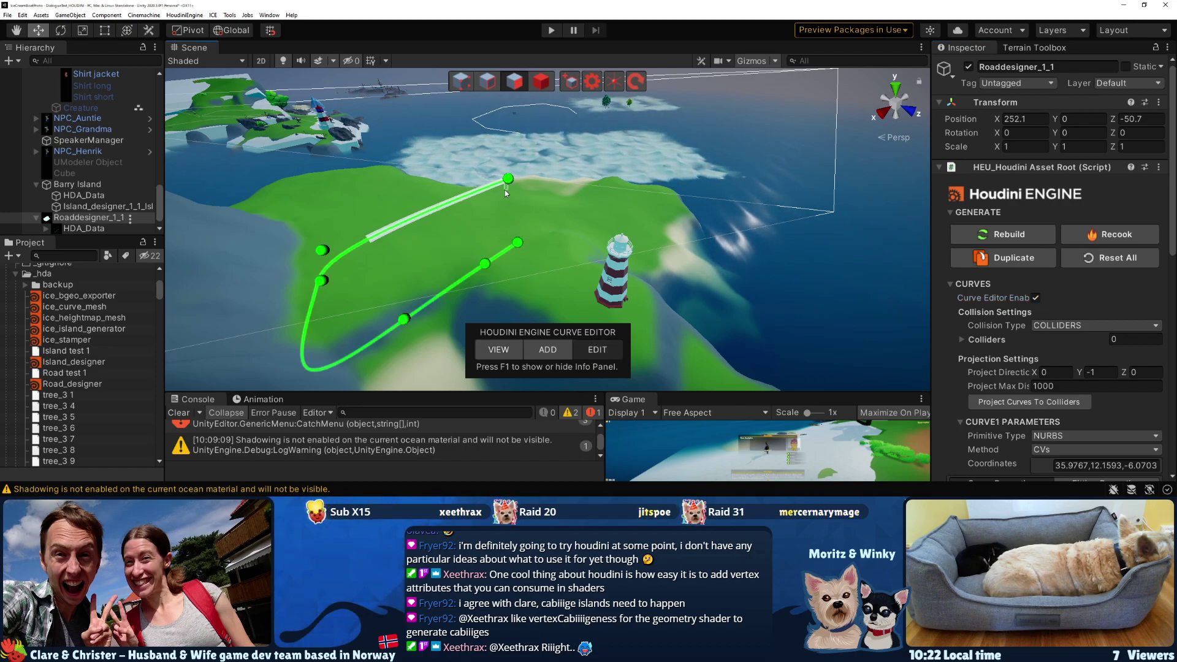
Move the end point of the road curve up to the summit of the mountain
left_click_drag(510, 183, 429, 216)
left_click_drag(467, 158, 705, 304)
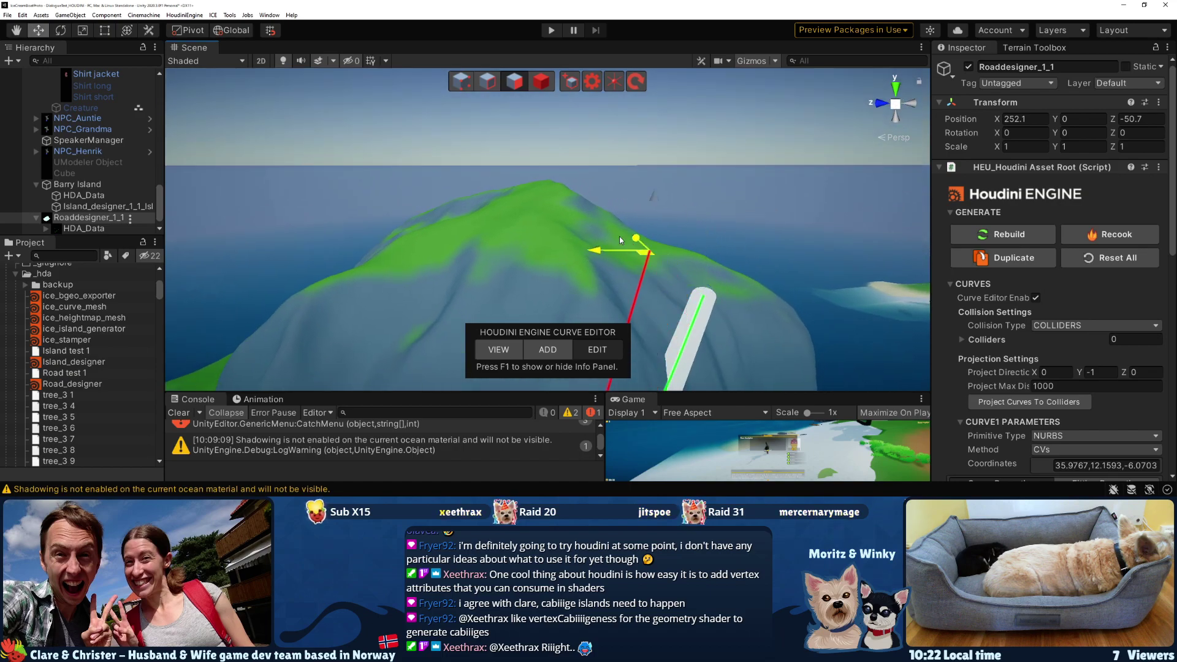
left_click(537, 209)
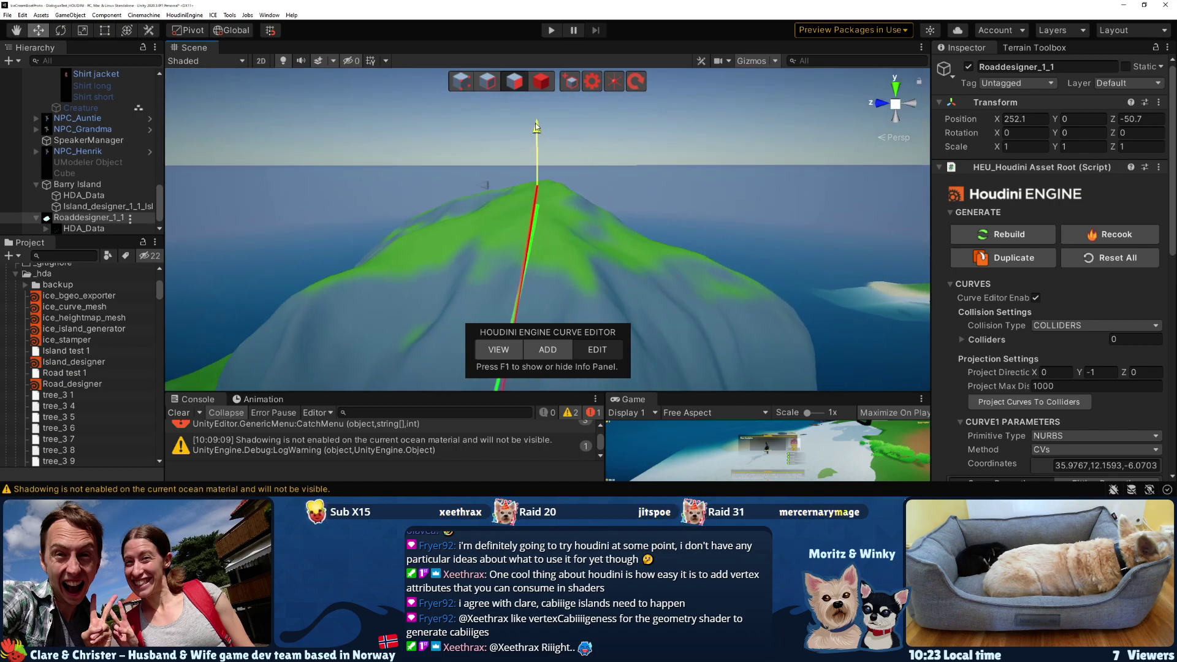
left_click_drag(631, 245, 646, 185, "alt")
left_click(436, 174)
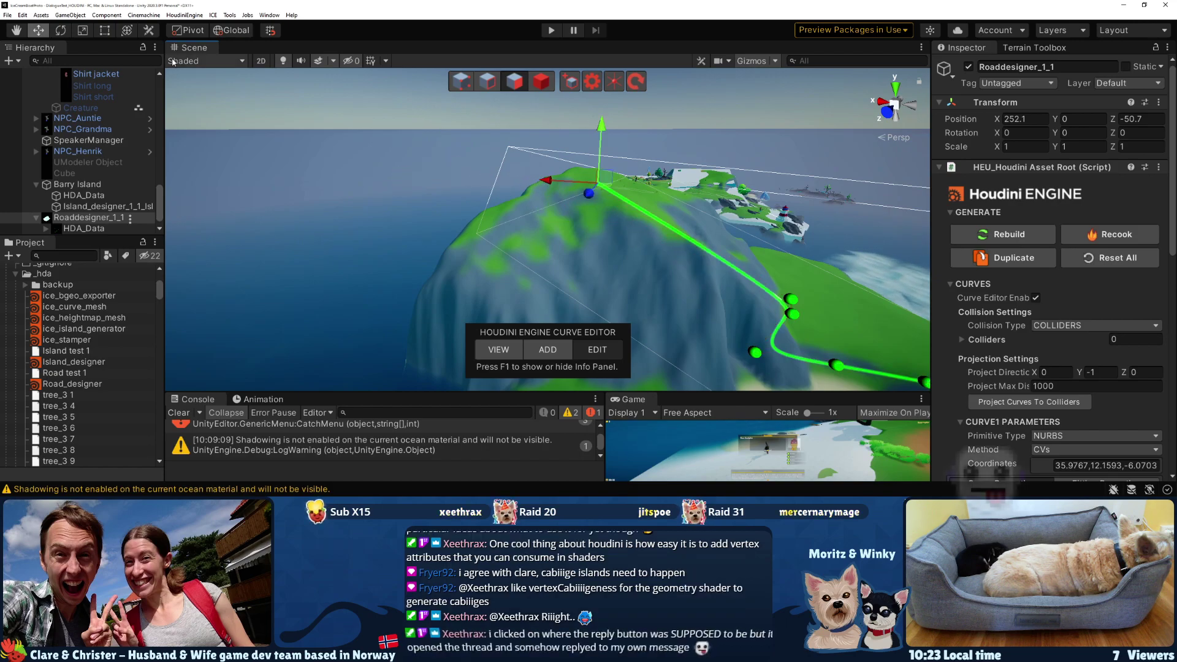
Maximize the Scene view and fine-tune the road's end point so it sits on the summit
right_click(179, 49)
left_click(190, 54)
left_click_drag(692, 221, 490, 185, "alt")
left_click_drag(440, 156, 439, 144)
mouse_move(406, 198)
left_mouse_down()
mouse_move(422, 198)
mouse_move(394, 190)
left_mouse_up()
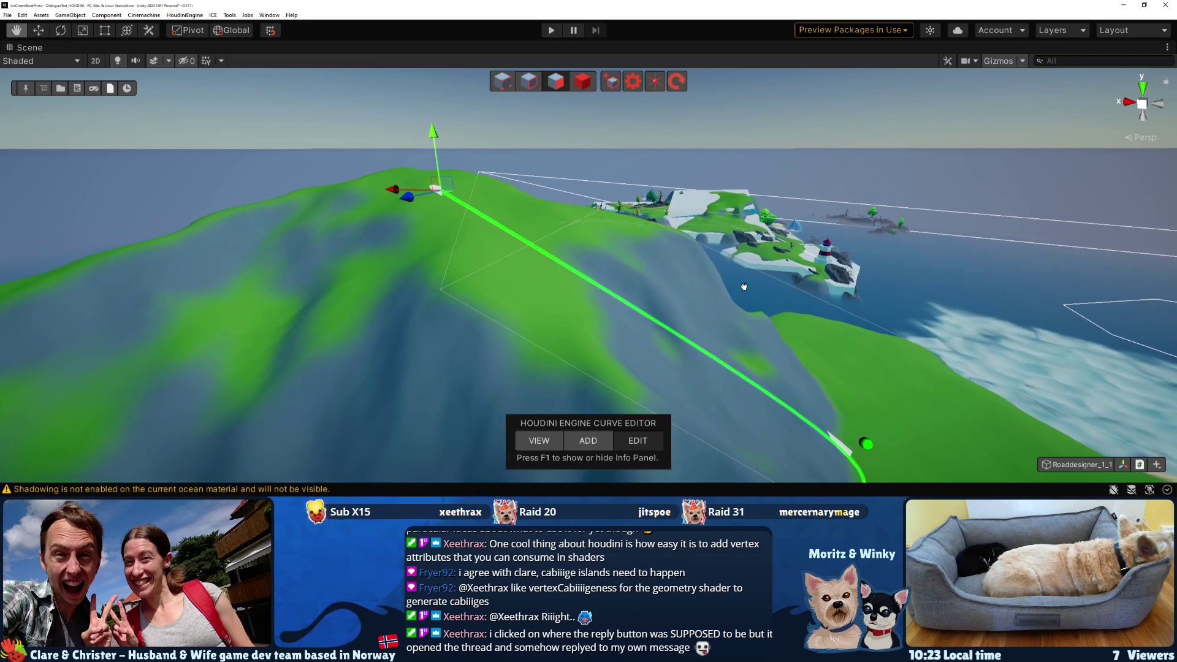
Move the control point next to the summit point out to the mountain's flank, bending the road in a wide curve
left_click_drag(869, 450, 654, 274)
left_click_drag(650, 213, 691, 155)
left_click_drag(798, 220, 665, 218, "alt")
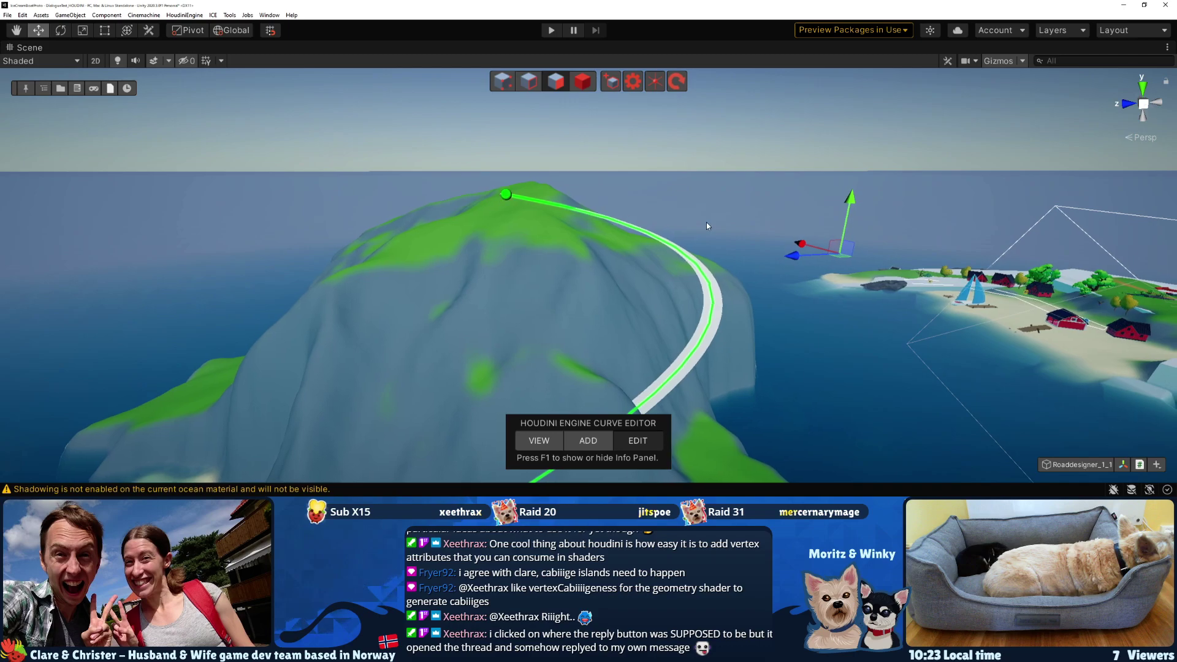
left_click_drag(732, 253, 542, 244)
left_click_drag(596, 176, 598, 128)
left_click_drag(528, 256, 498, 276, "alt")
left_click_drag(629, 163, 751, 171)
left_click_drag(817, 105, 802, 177)
middle_click_drag(820, 233, 814, 236)
left_click_drag(814, 235, 534, 278, "alt")
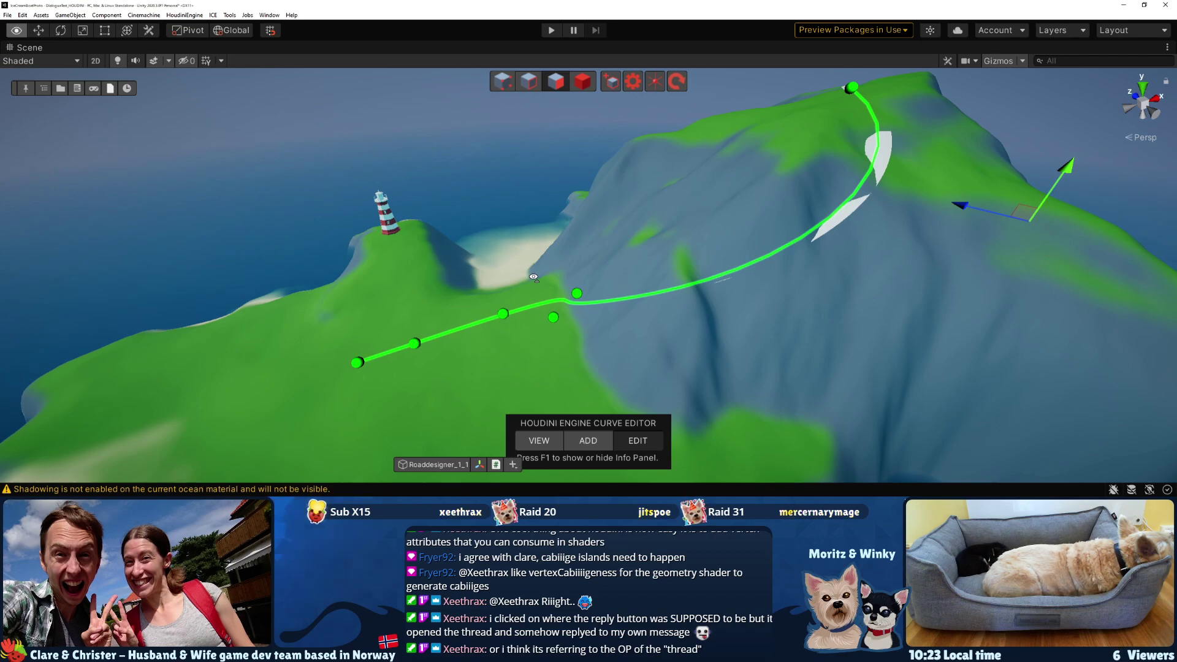
Move the next two control points up the rocky slope to lead the road across the mountainside below the summit bend
left_click_drag(533, 277, 623, 297, "alt")
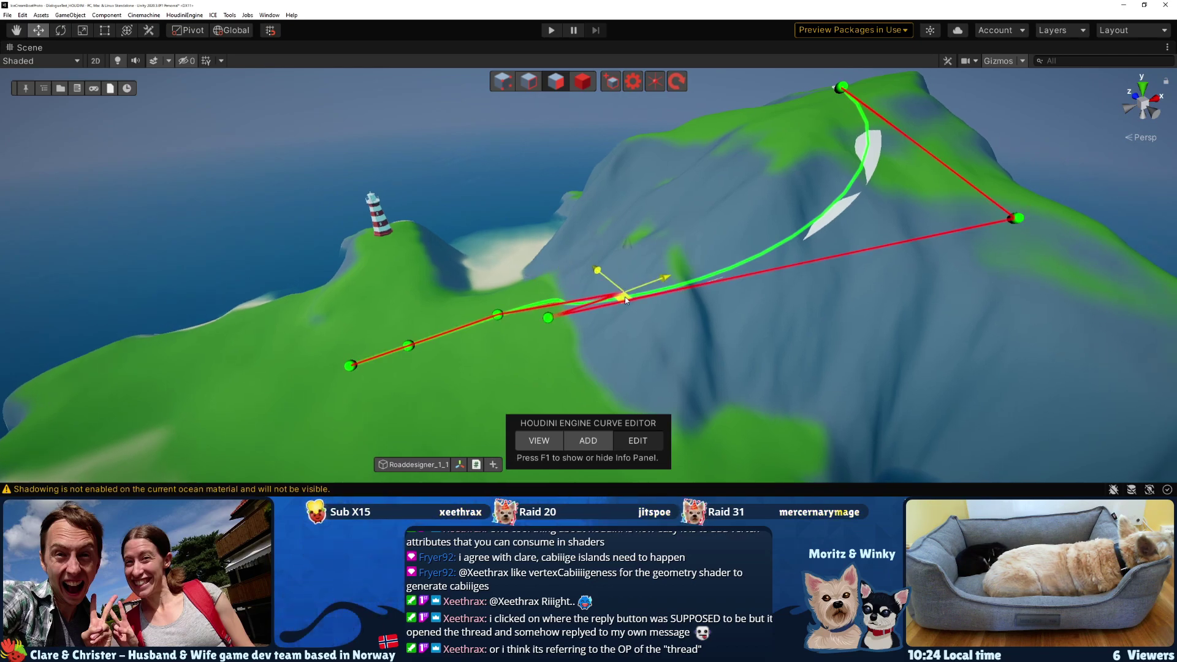
left_click_drag(519, 295, 678, 200)
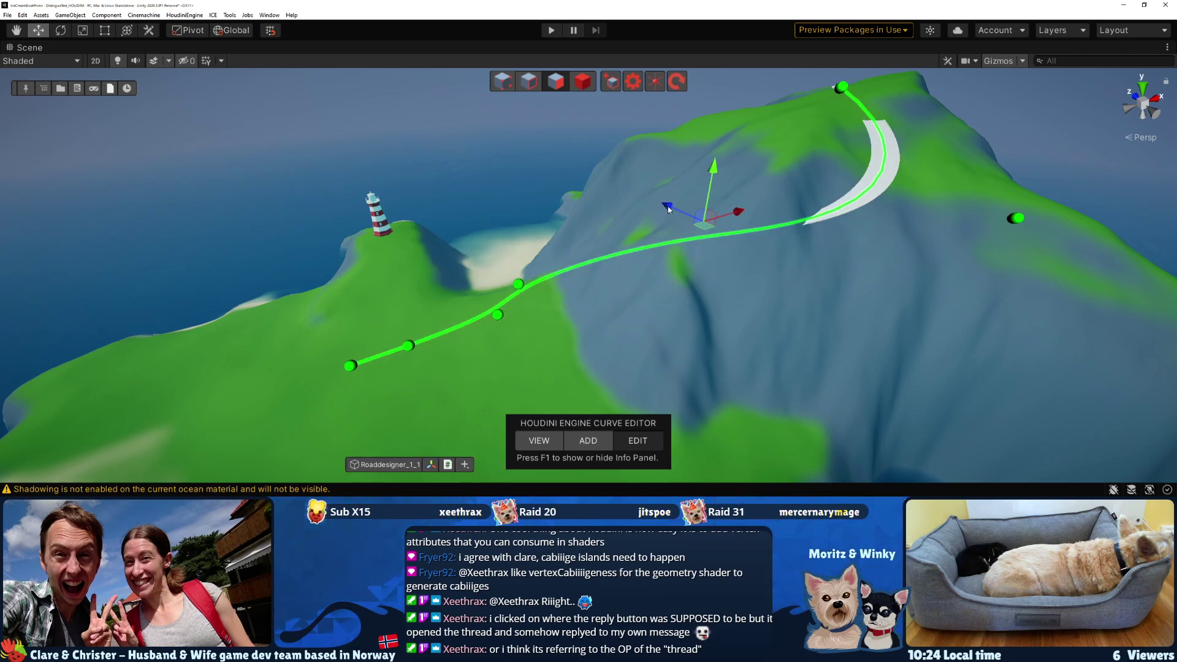
left_click_drag(518, 285, 668, 190)
left_click_drag(635, 147, 637, 129)
left_click_drag(738, 214, 776, 196)
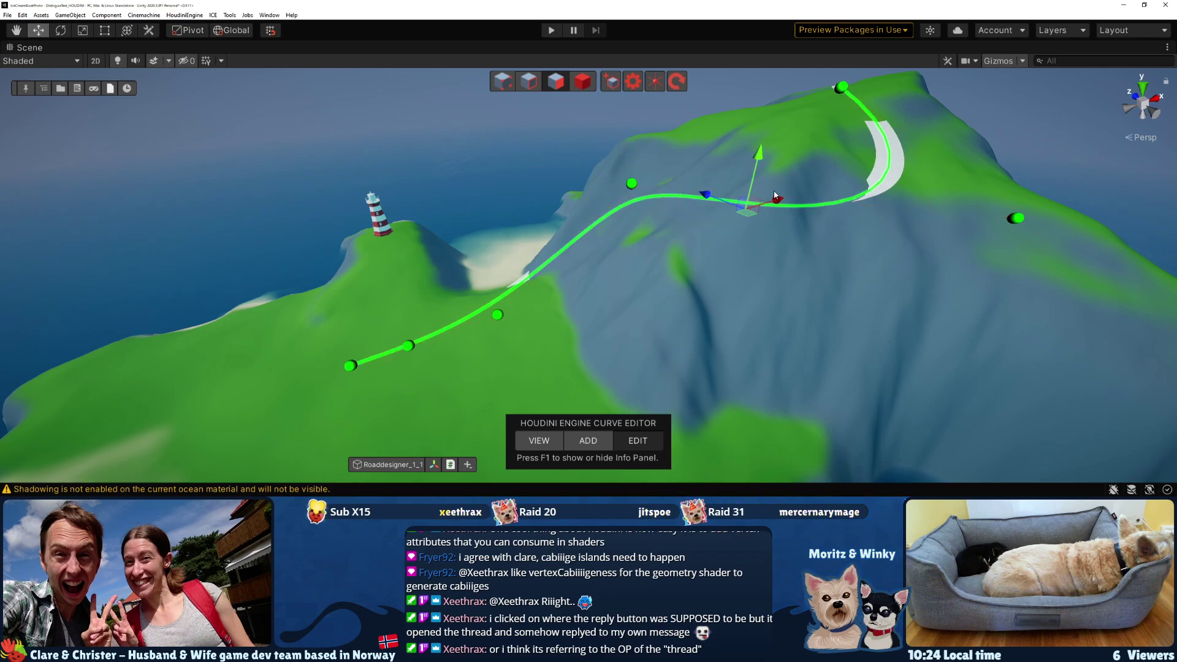
left_click_drag(759, 153, 749, 144)
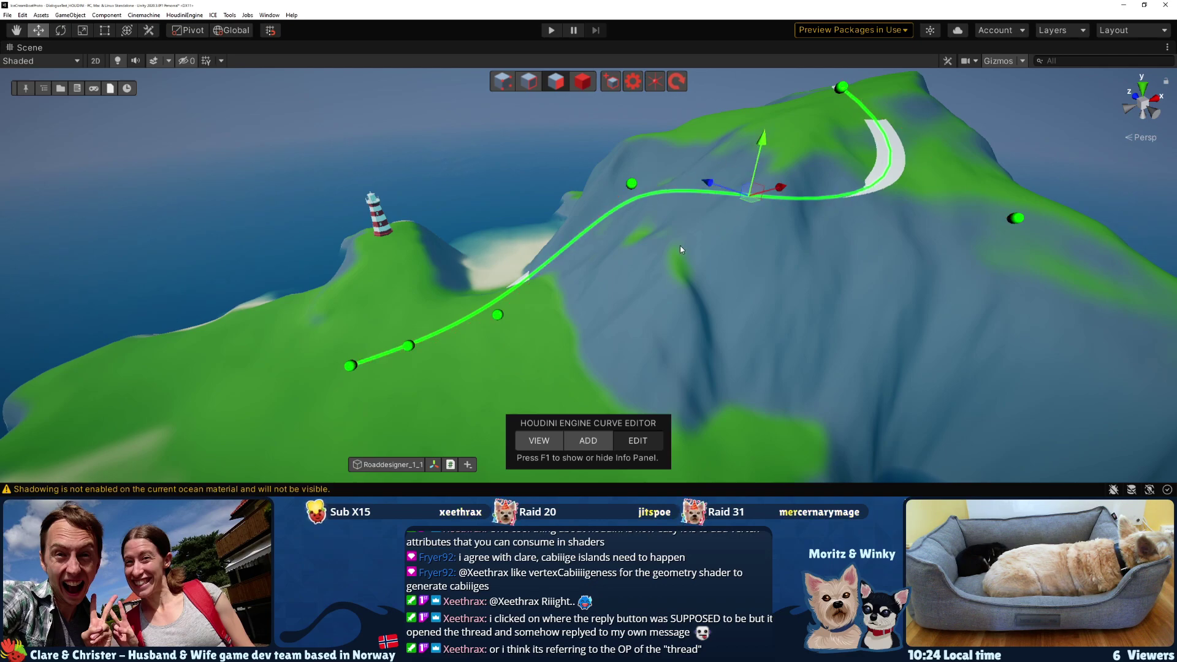
Move the following control point across to the opposite flank and adjust its height, adding a second hairpin bend to the road
left_click_drag(498, 315, 794, 322)
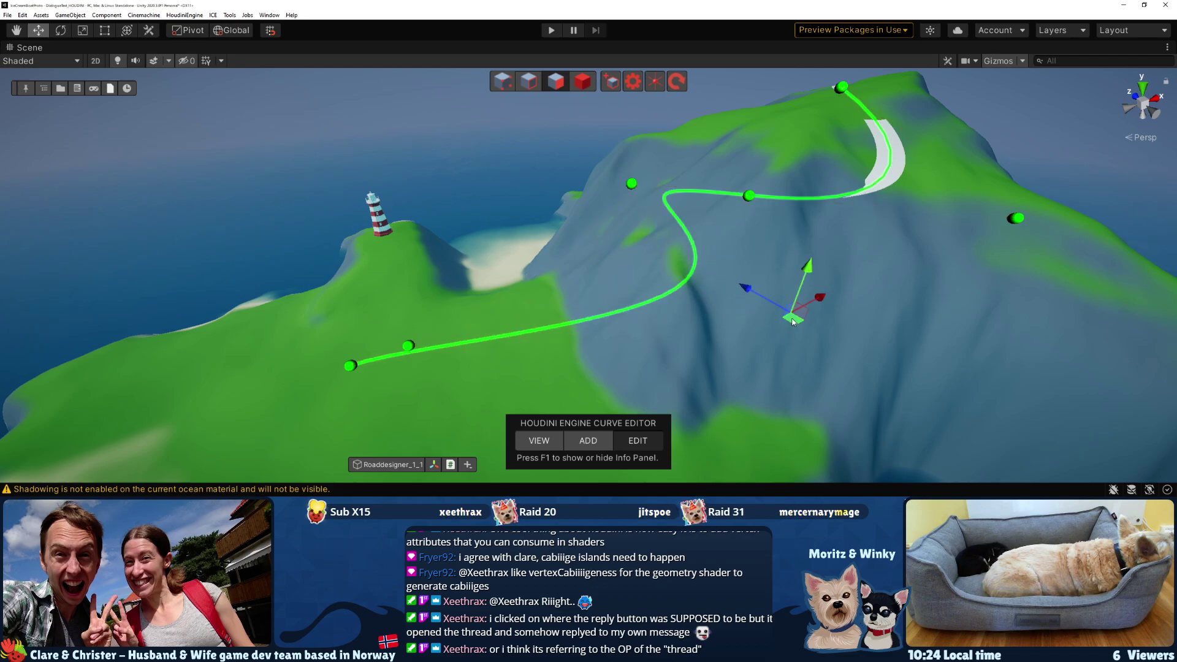
right_click_drag(662, 260, 575, 309)
left_click_drag(607, 303, 741, 293)
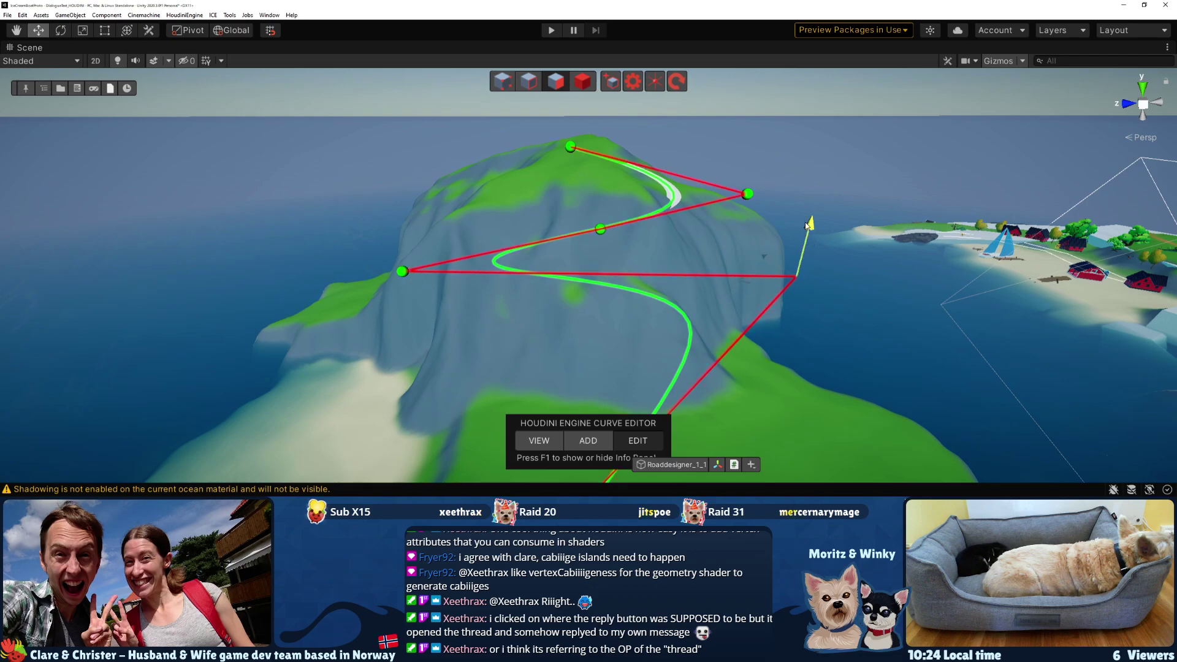
right_click_drag(802, 222, 550, 382)
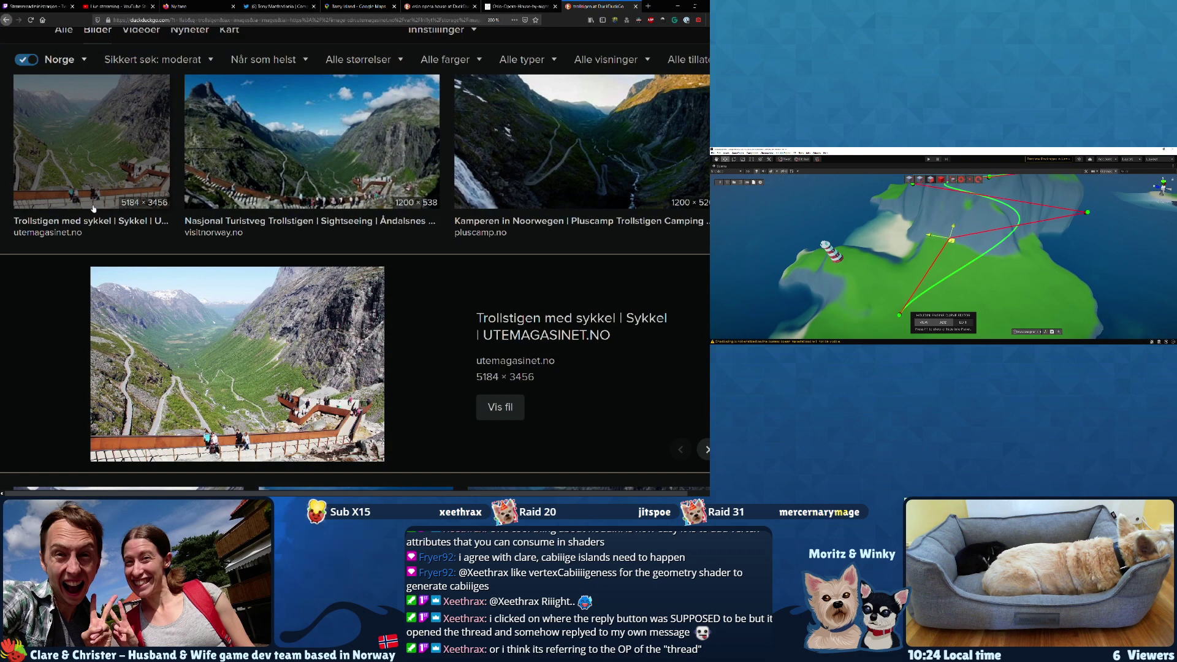
Switch to the browser and examine the Trollstigen photos as reference for the winding mountain road
left_click(493, 179)
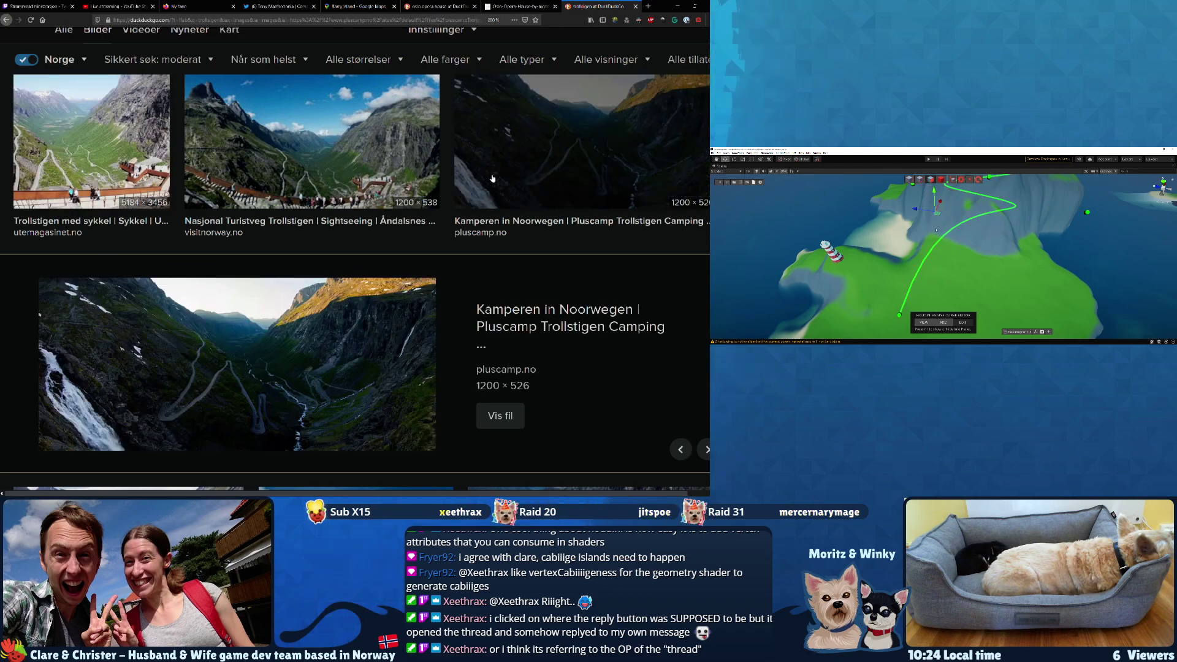
scroll(493, 178, "down", 4)
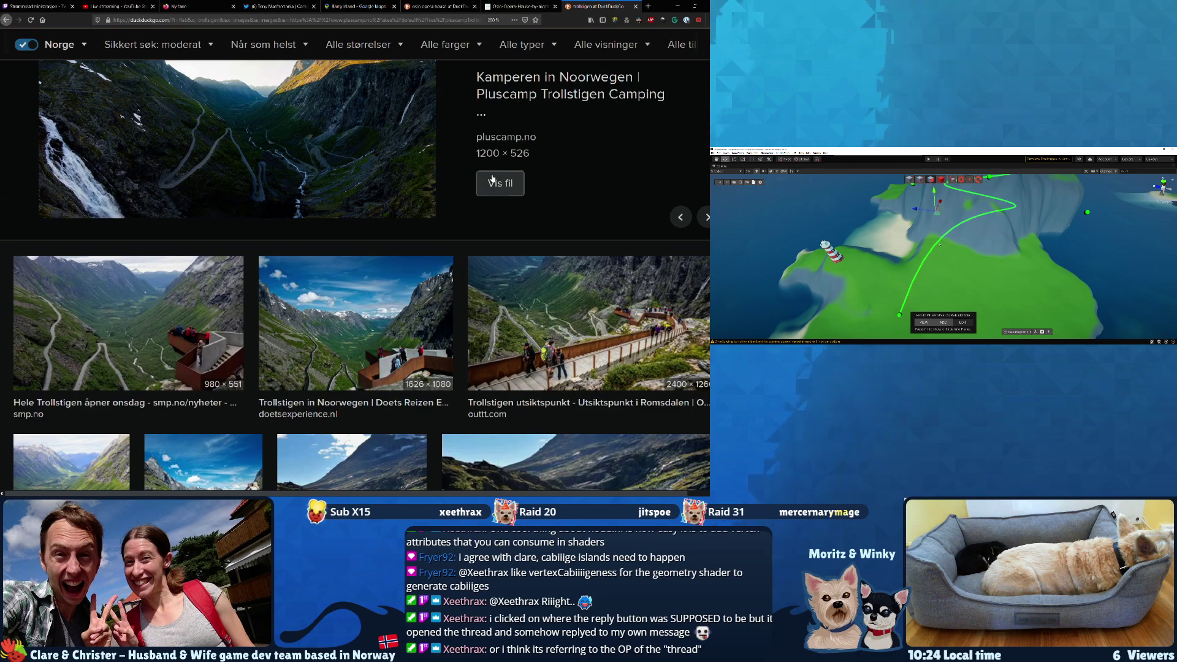
left_click(173, 312)
key("Right")
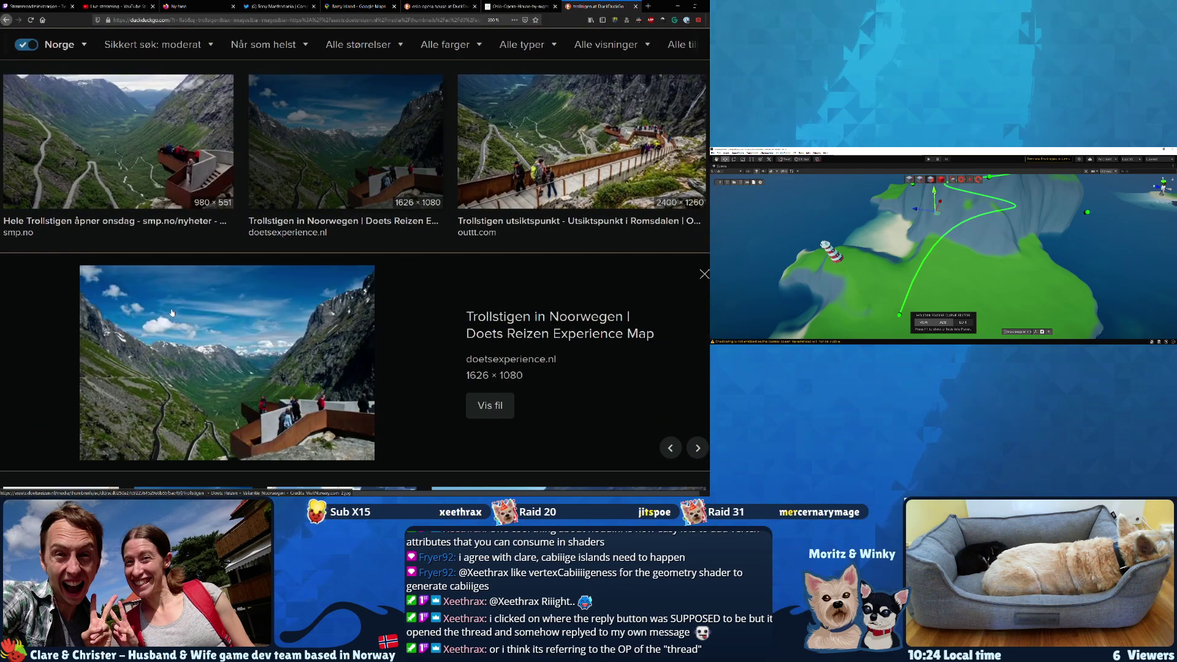
key("Right")
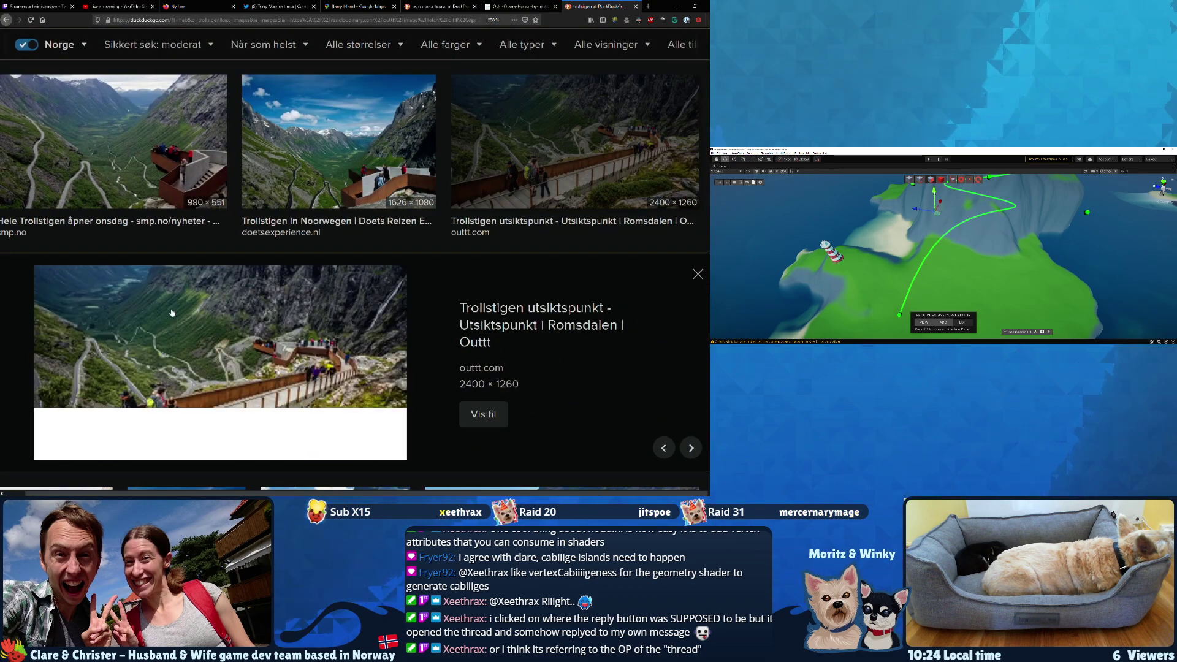
key("Right")
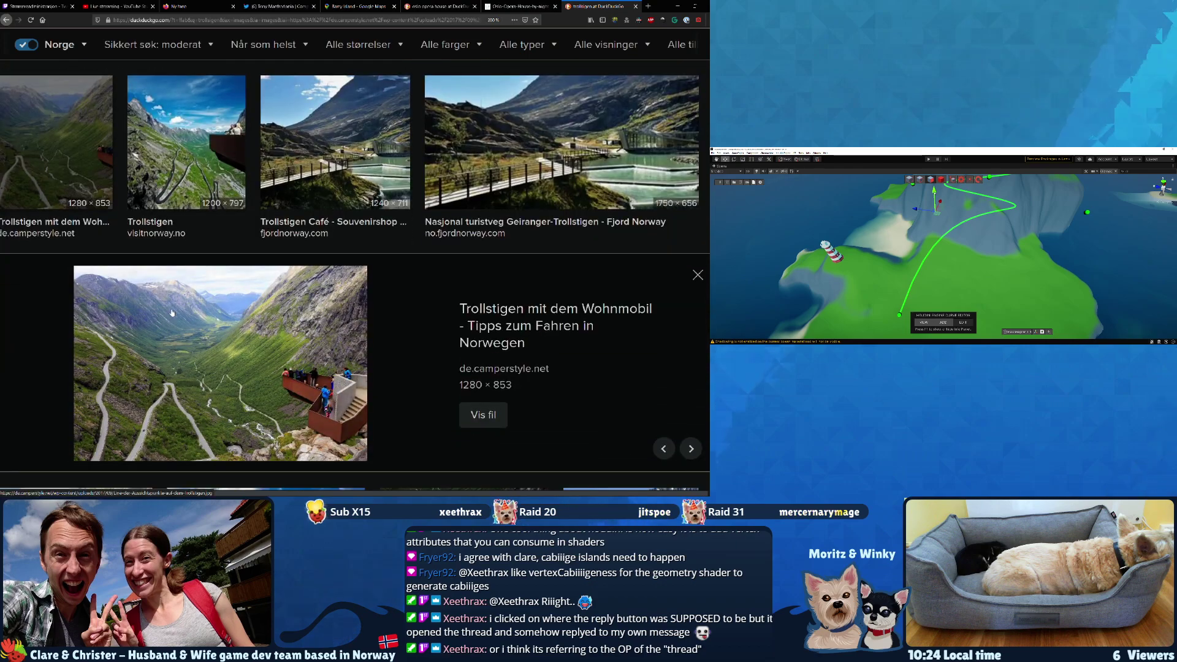
key("Right")
key("Right")
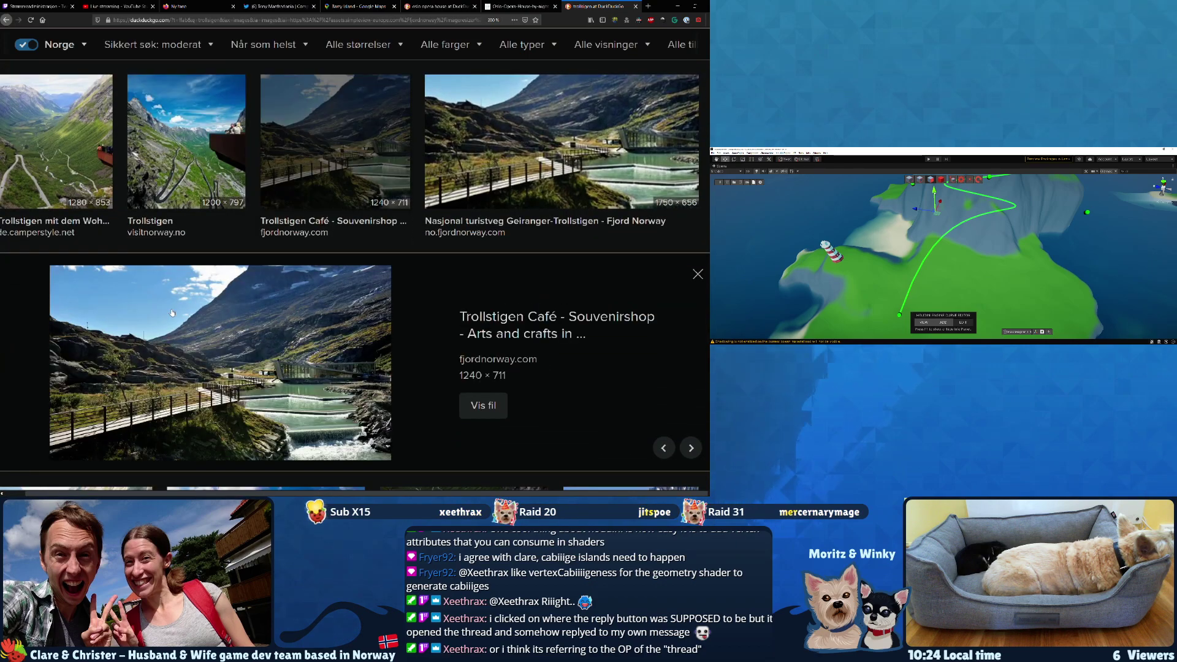
key("Right")
key("Right")
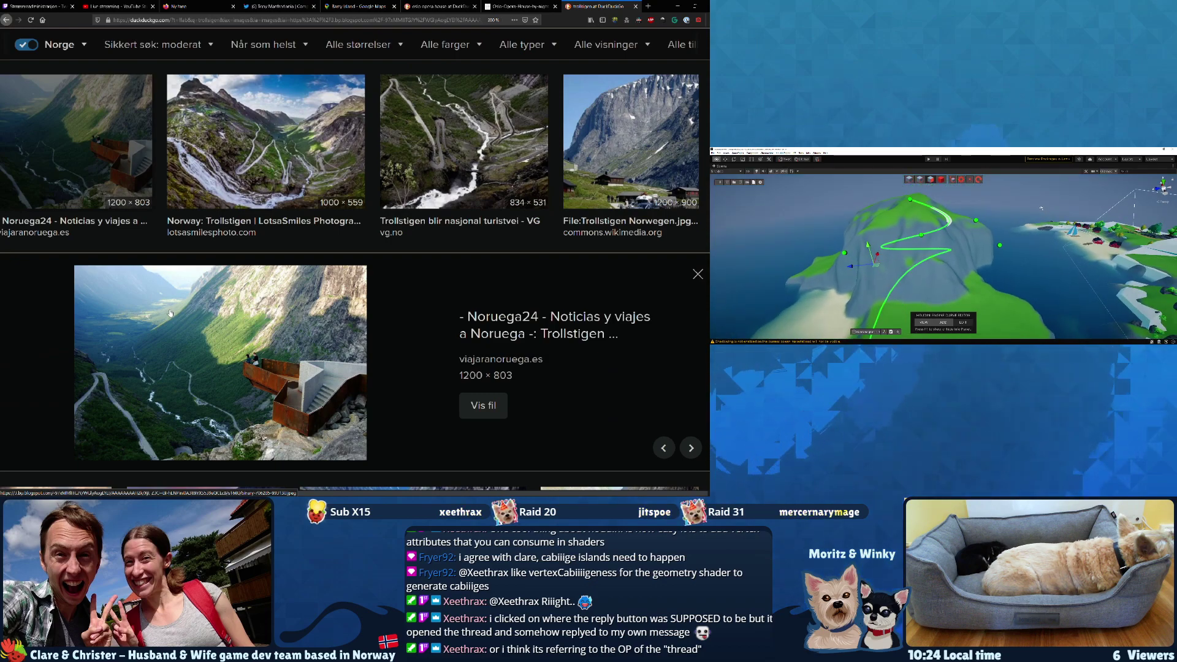
Return to the Unity scene and shift the upper road bend's control point over the mountainside
right_click_drag(1039, 213, 983, 261)
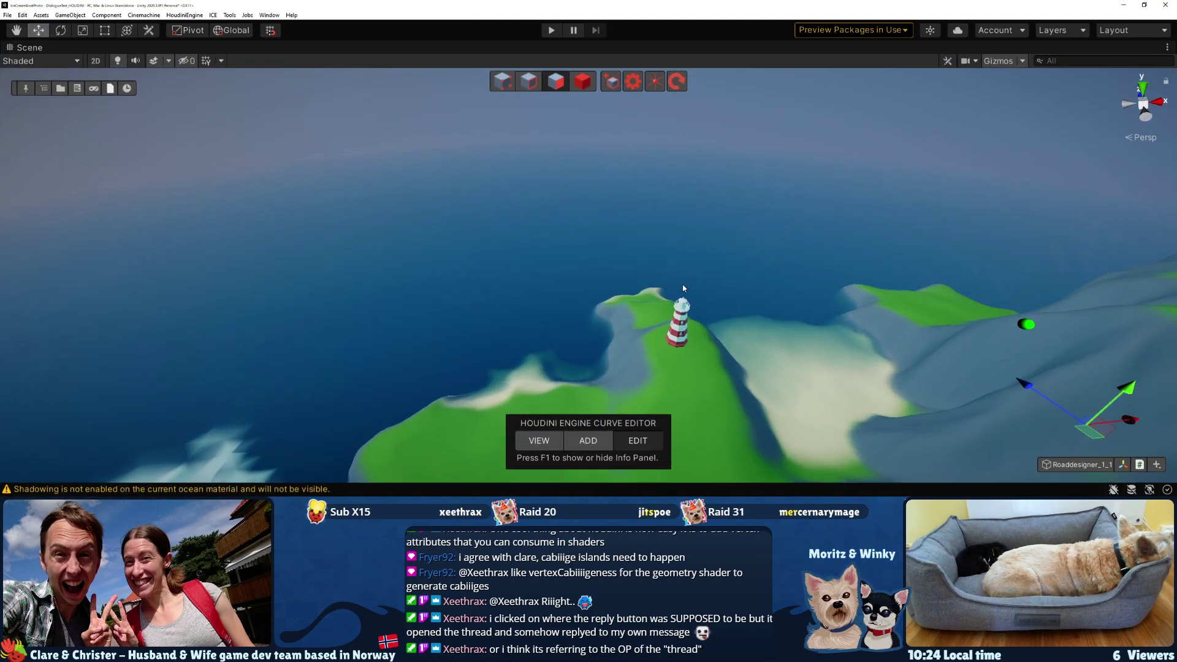
right_click_drag(682, 287, 648, 252)
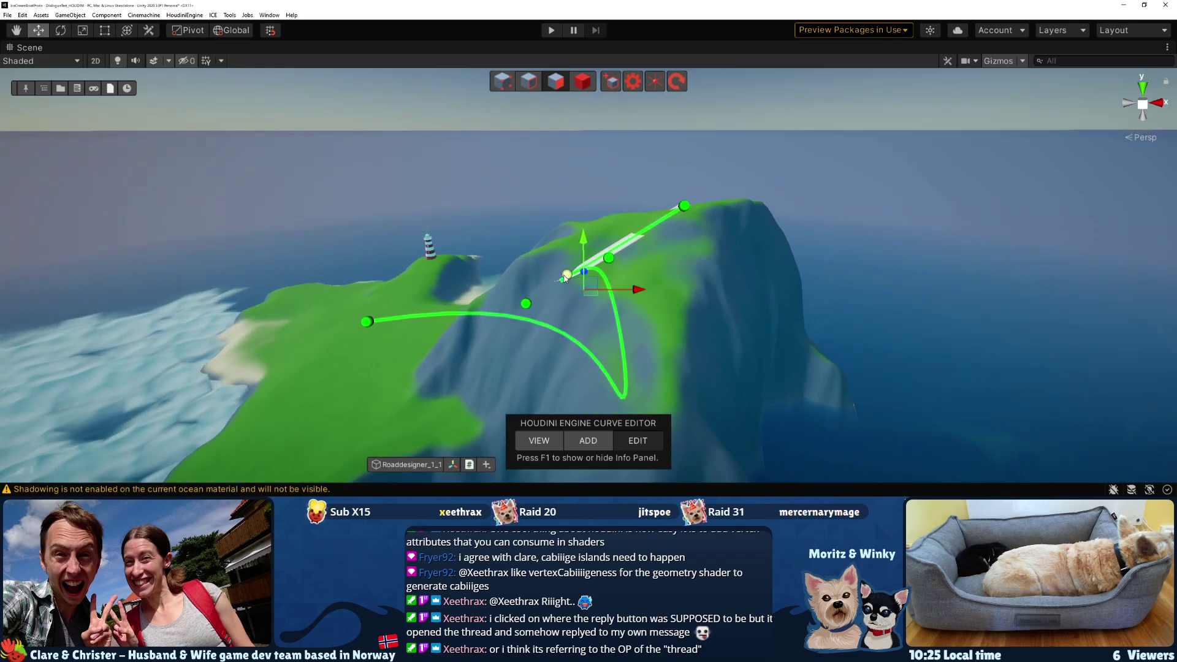
right_click_drag(591, 328, 655, 419)
left_click_drag(643, 396, 591, 216)
right_click_drag(591, 215, 626, 204)
left_click(628, 283)
right_click_drag(628, 283, 728, 270)
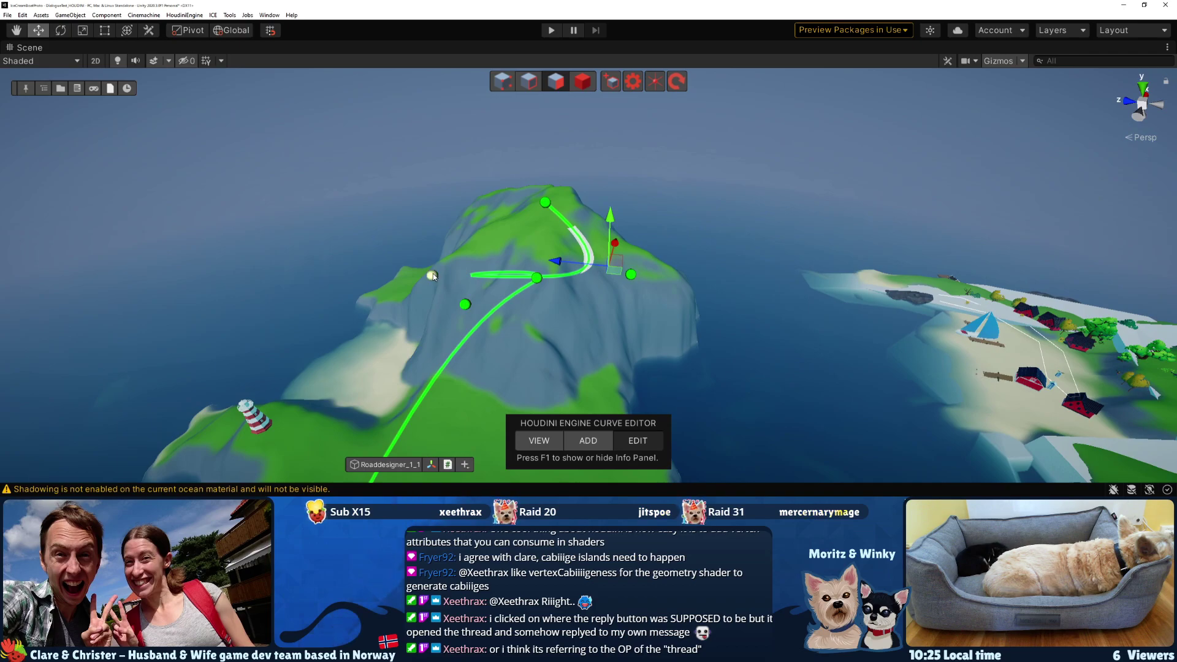
Move the second hairpin's flank point inward across the slope and deep into the mountain near the summit
left_click(485, 272)
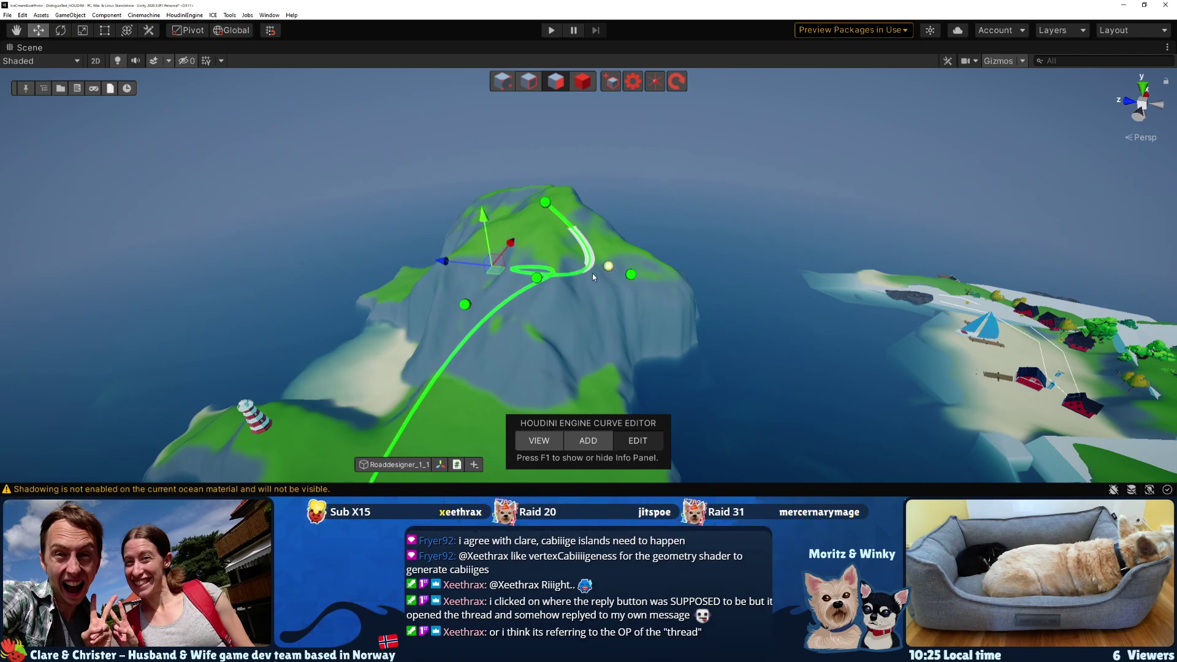
left_click_drag(601, 289, 427, 280, "alt")
left_click(560, 214)
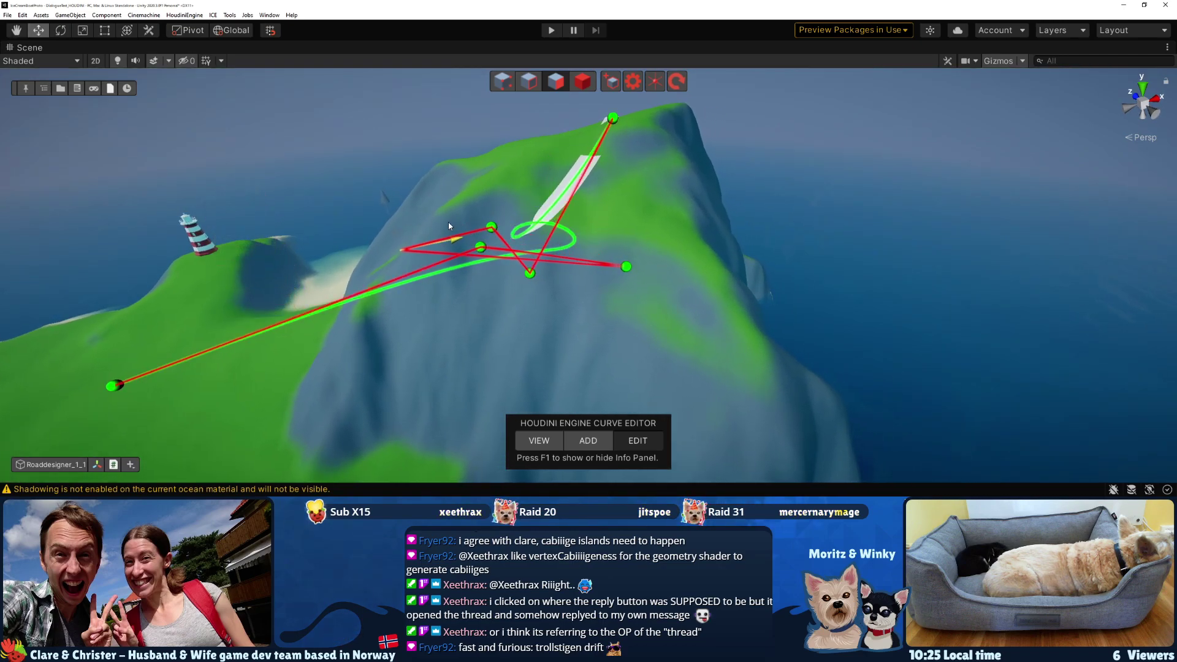
left_click(759, 130)
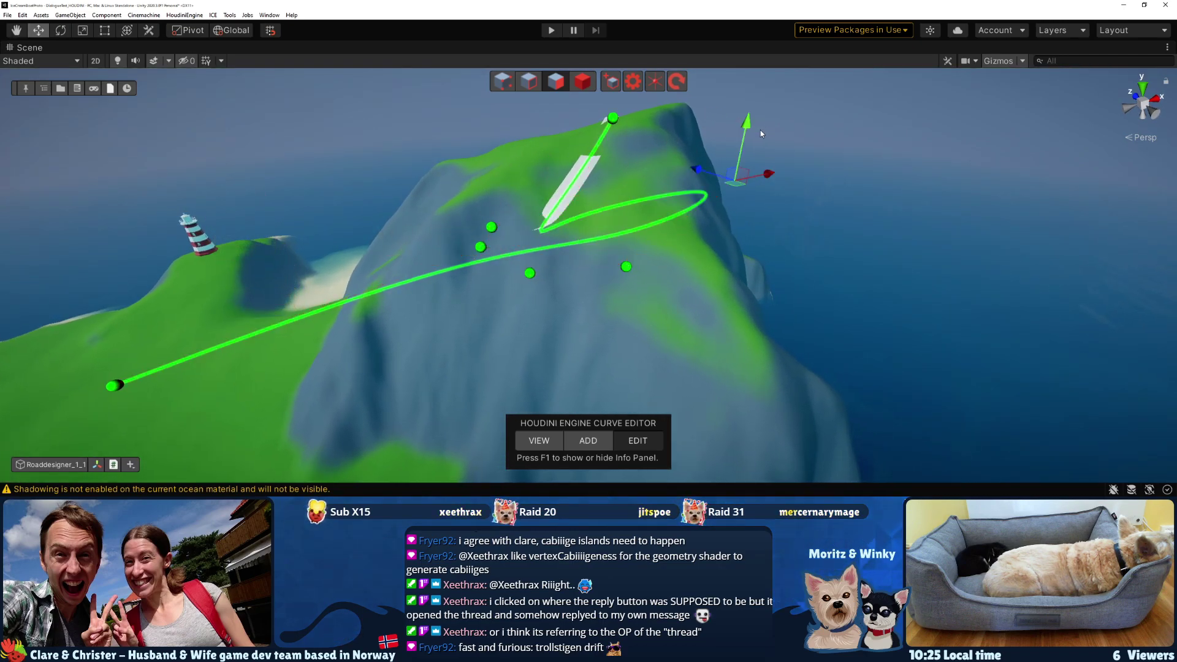
left_click_drag(613, 225, 711, 227, "alt")
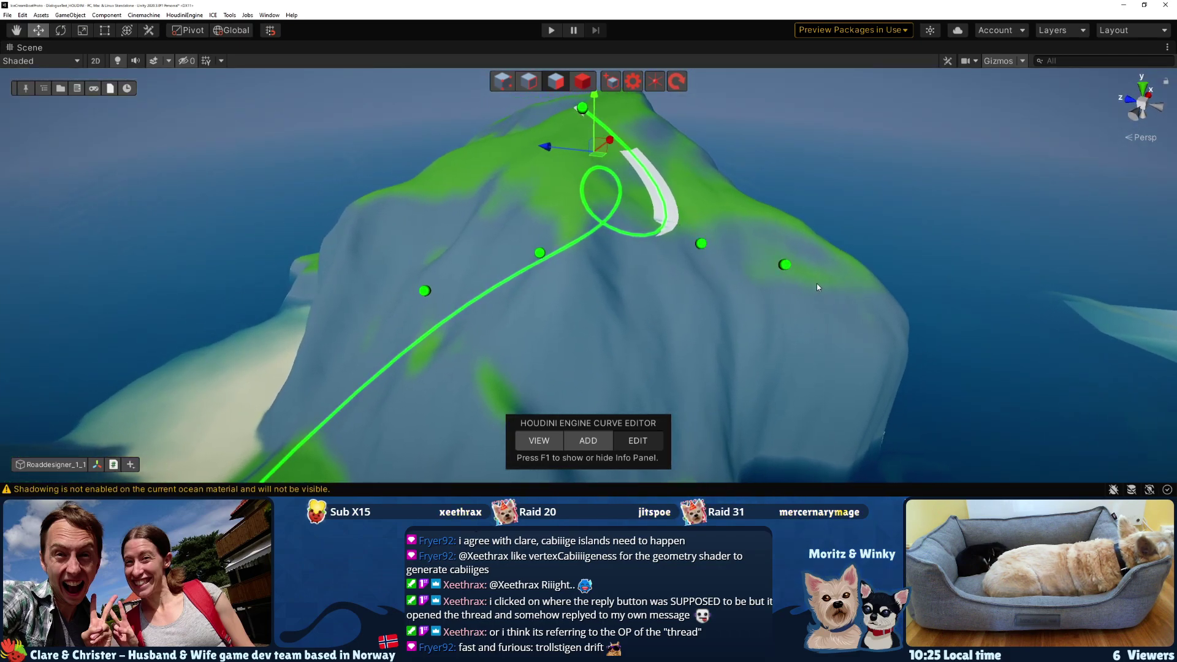
Move the outermost flank point and the point on the middle of the rocky slope up towards the summit
left_click_drag(787, 270, 720, 187)
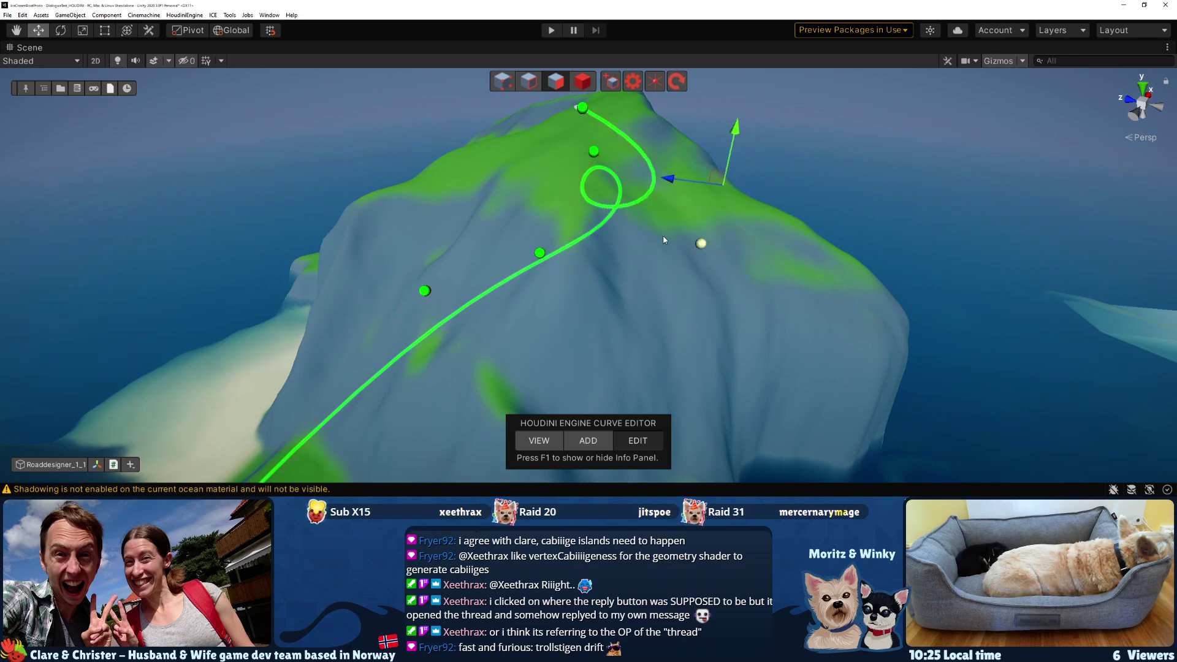
left_click(540, 253)
left_click_drag(540, 254, 479, 186)
right_click_drag(583, 161, 645, 230)
left_click_drag(645, 231, 596, 232)
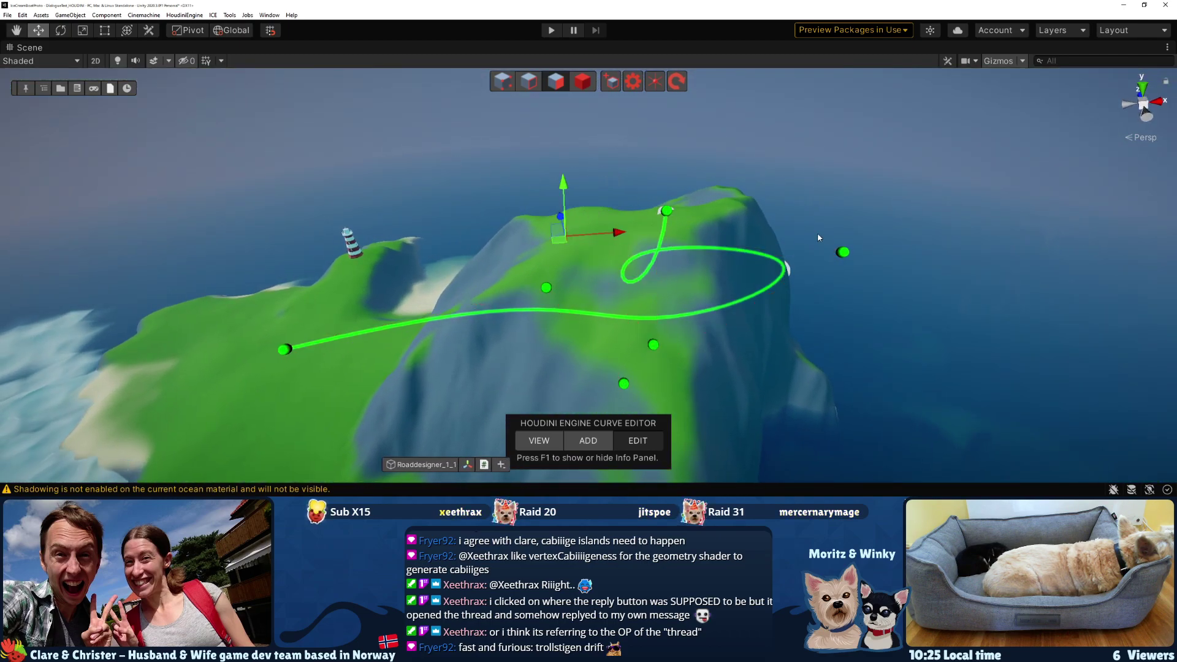
Pull the control point beyond the ridge back over the slope and adjust the neighbouring points' height to form S-bends
left_click_drag(877, 253, 614, 276)
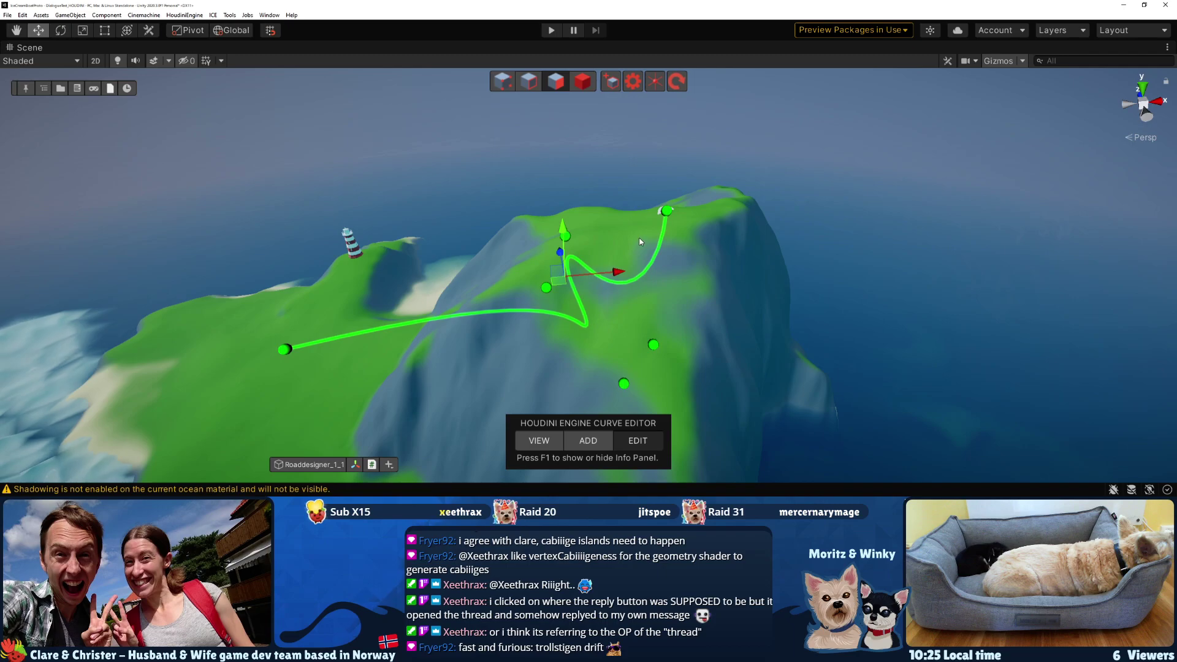
left_click(653, 345)
left_click_drag(658, 307, 666, 256)
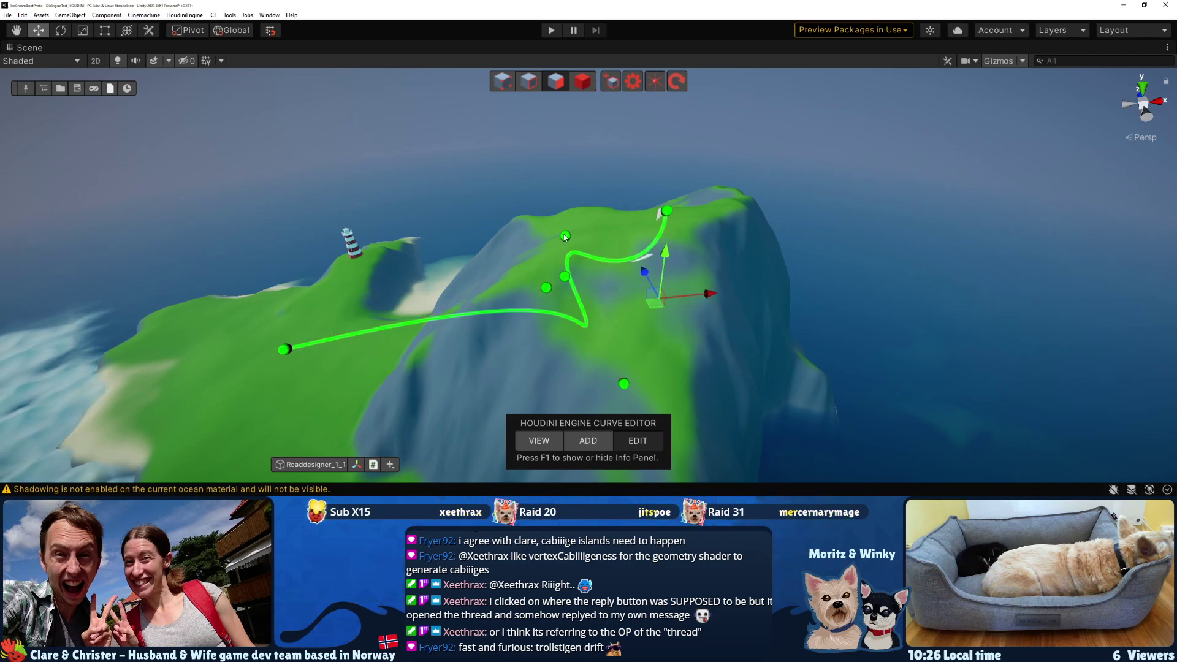
mouse_move(574, 185)
left_mouse_down()
mouse_move(565, 162)
mouse_move(566, 172)
left_mouse_up()
Move the lower hairpin's two control points out to the mountain's far flank and nudge the upper bend's outer point downhill
left_click_drag(578, 238, 827, 238, "alt")
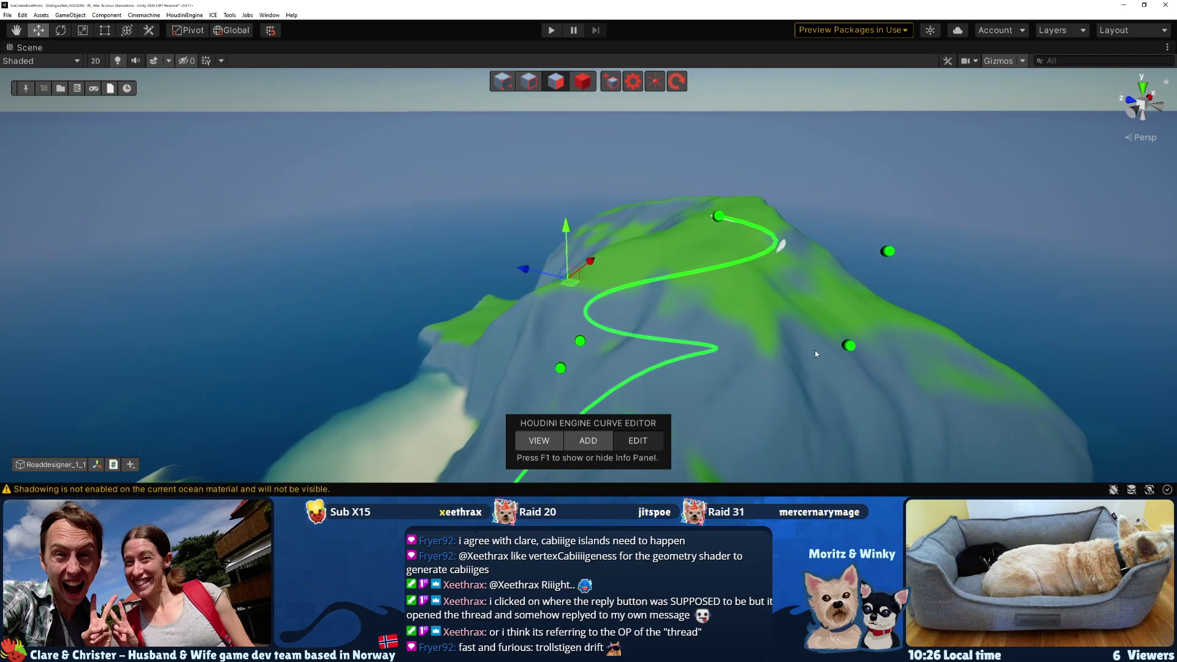
left_click(848, 345)
left_click_drag(794, 335, 876, 351)
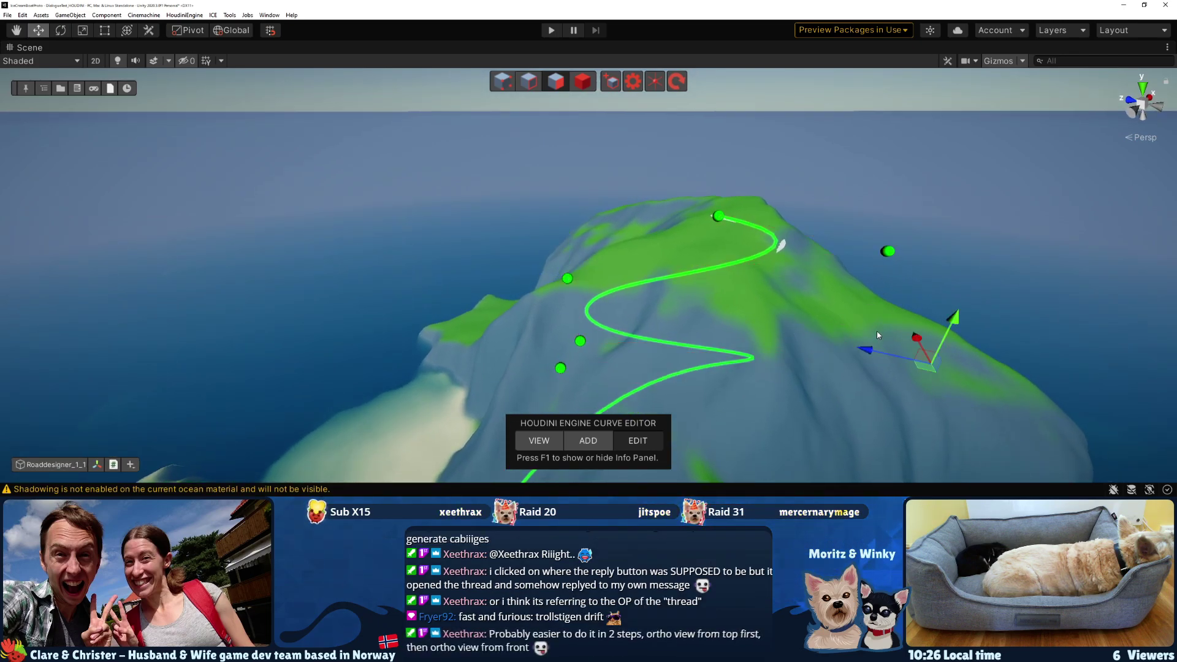
left_click_drag(581, 342, 840, 329)
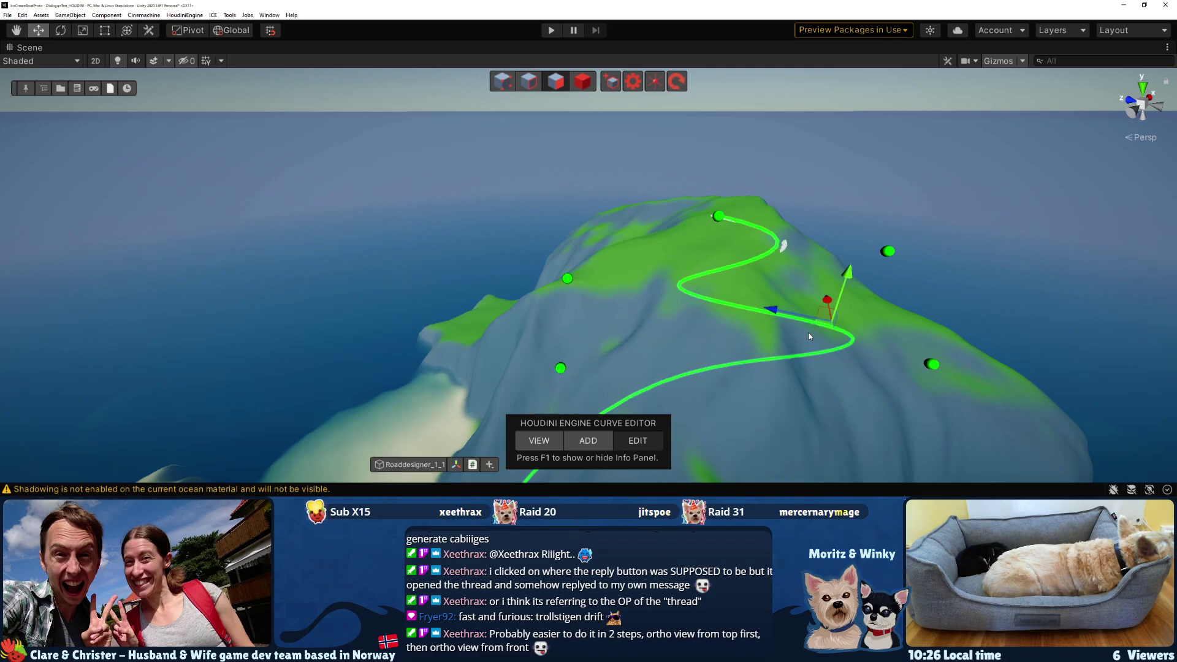
left_click(888, 252)
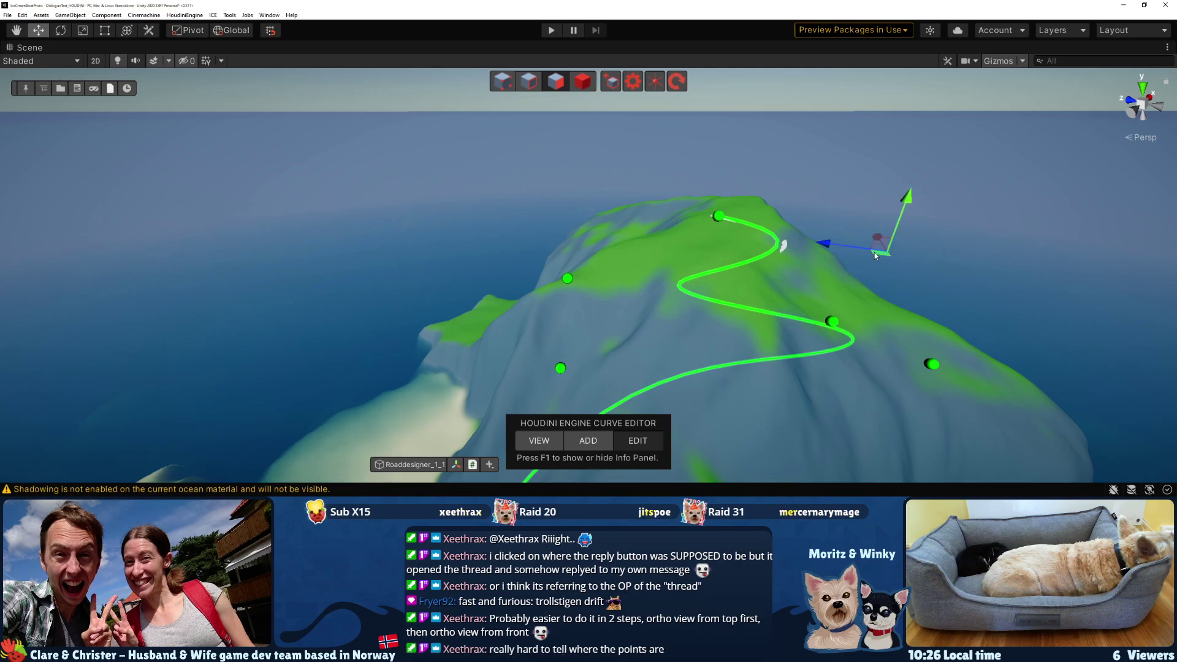
left_click_drag(876, 256, 890, 269)
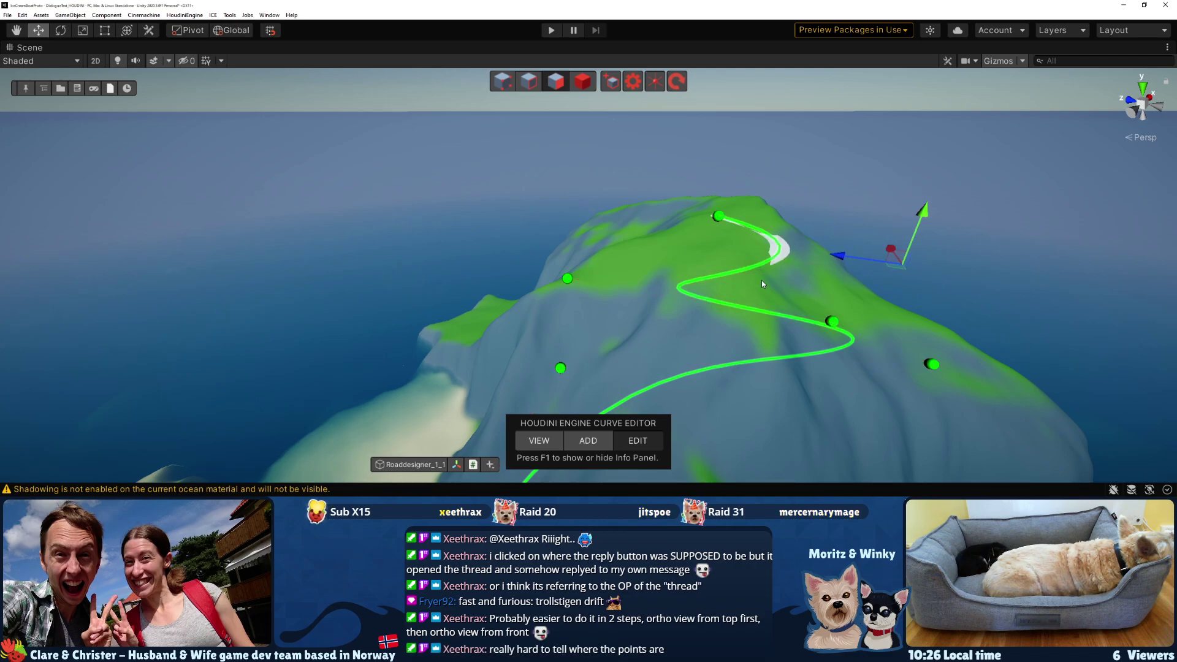
Rearrange the middle control points, moving two down the central slope and the far-flank one across to the lighthouse side
left_click(568, 284)
left_click_drag(577, 286, 682, 341)
left_click_drag(834, 336, 720, 407)
left_click(824, 377)
left_click(674, 335)
left_click_drag(679, 345, 762, 364)
left_click(872, 366)
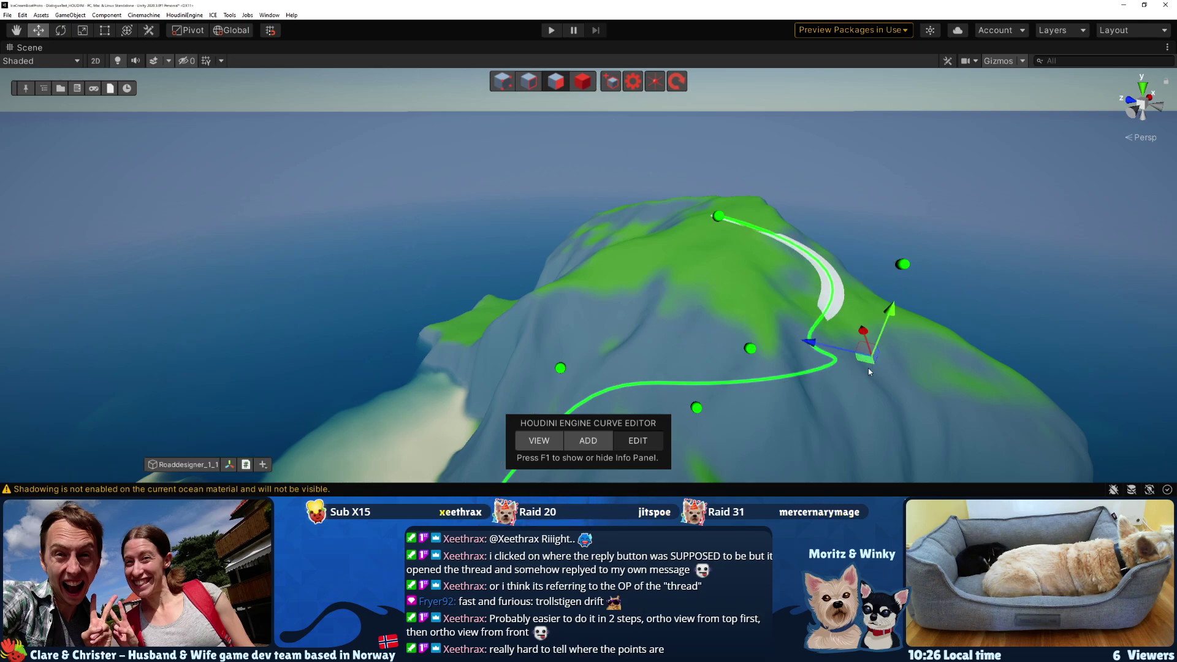
left_click_drag(862, 362, 590, 338)
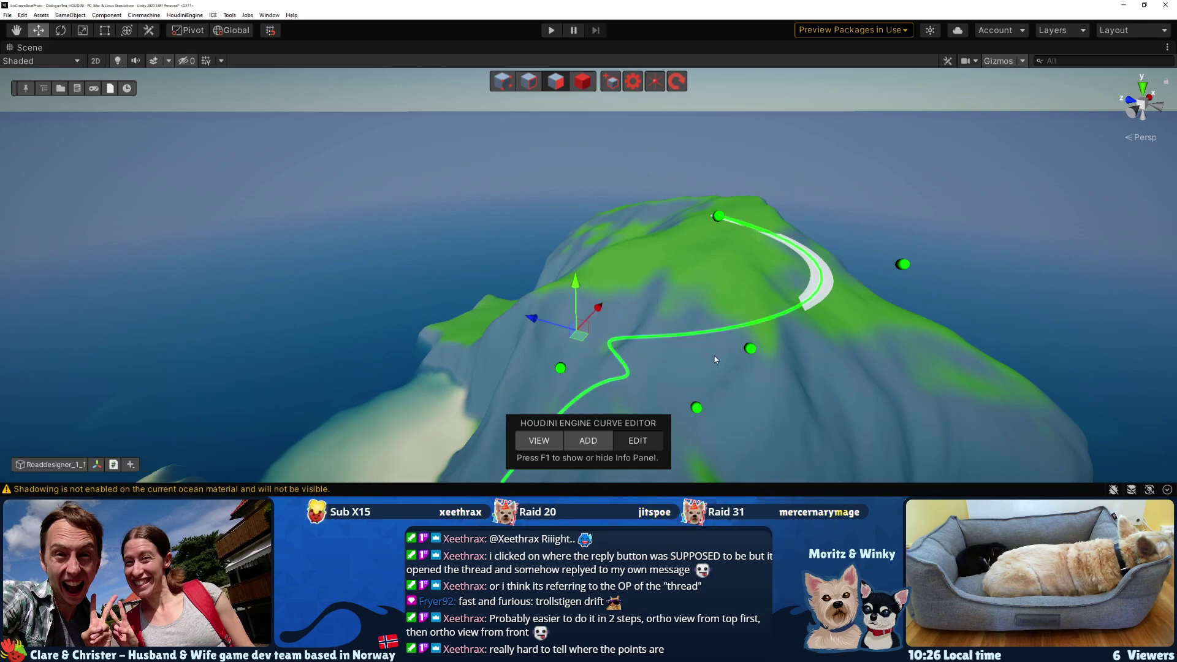
Lower the point after the first bend and pull the bend's outer point downhill to lengthen the first road sweep
left_click(749, 351)
left_click_drag(748, 351, 777, 413)
left_click(899, 267)
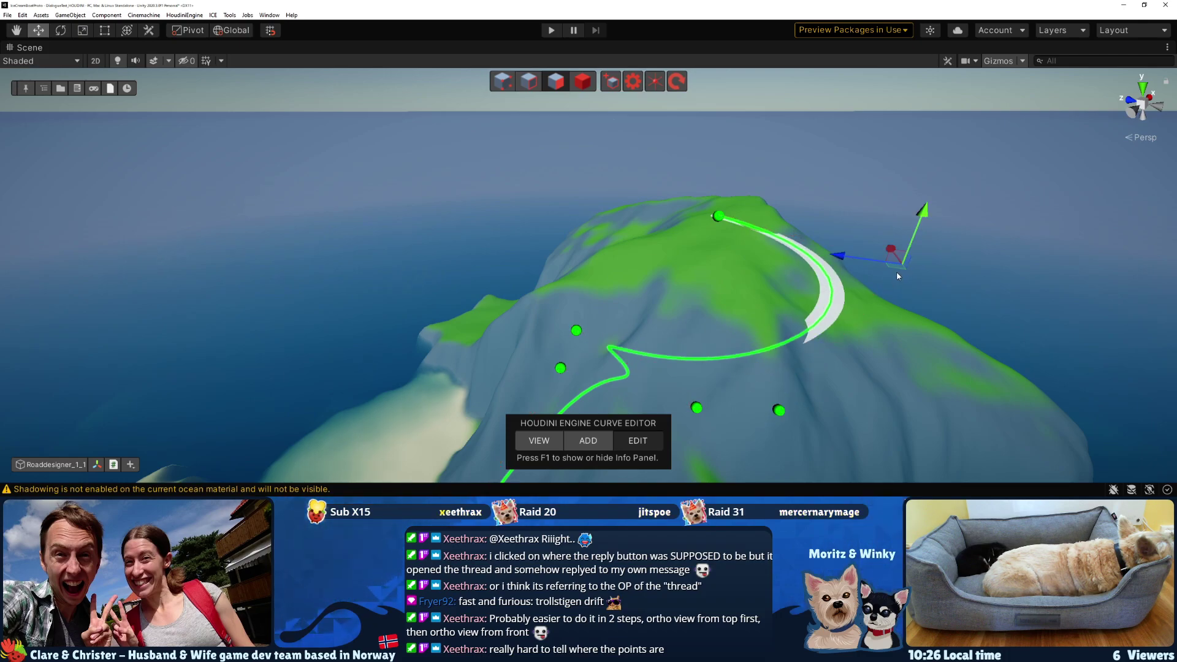
left_click_drag(896, 273, 853, 319)
left_click(779, 410)
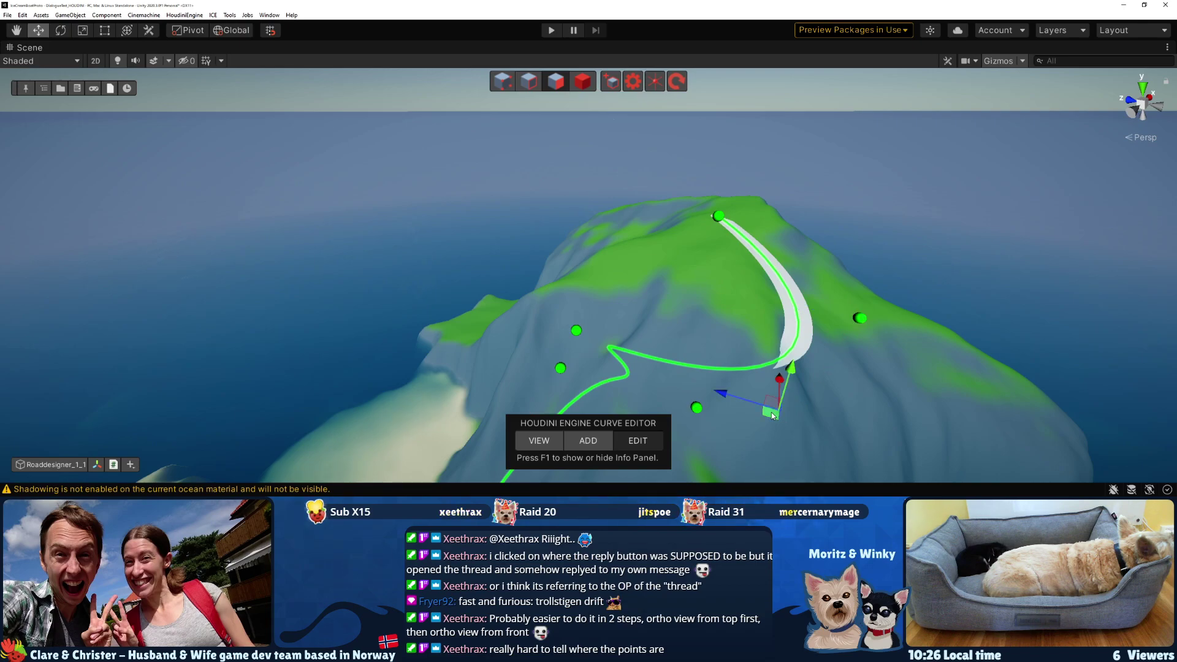
left_click_drag(779, 412, 771, 431)
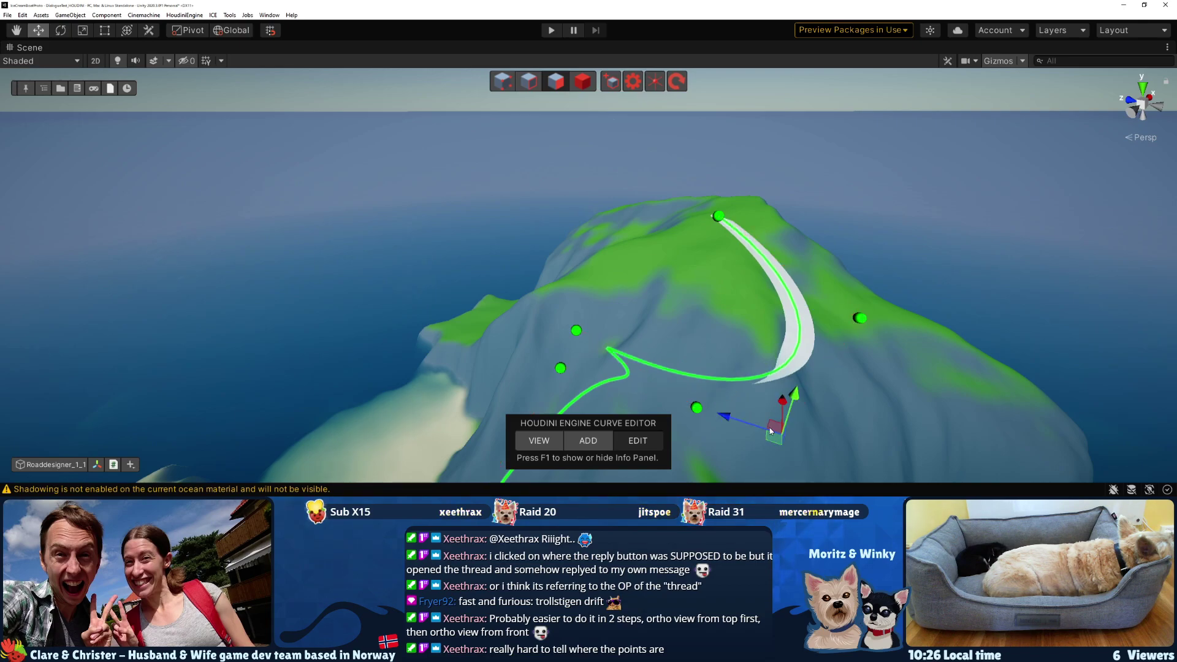
Move the two lower control points down towards the lighthouse side to smooth the road's kink
left_click(561, 368)
left_click_drag(560, 368, 472, 434)
left_click(697, 408)
left_click_drag(696, 408, 532, 409)
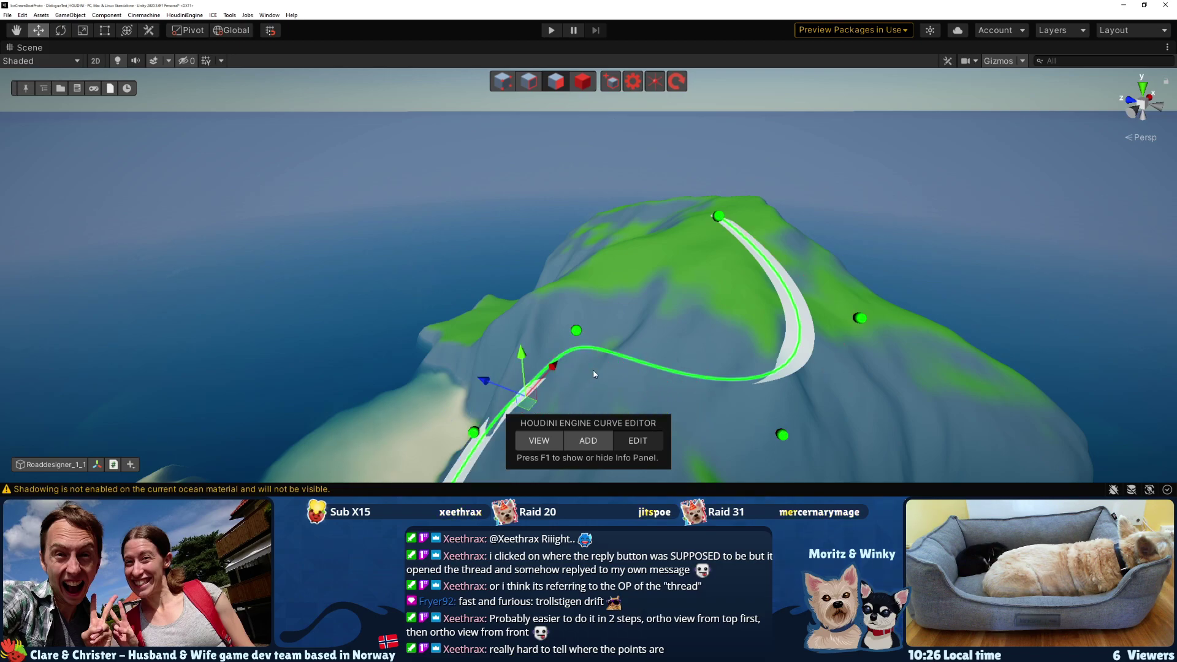
Move the upper lighthouse-side control point down to the middle of the slope, widening the road's lower curve
left_click(783, 436)
left_click(577, 331)
left_click_drag(576, 332, 614, 430)
key("f")
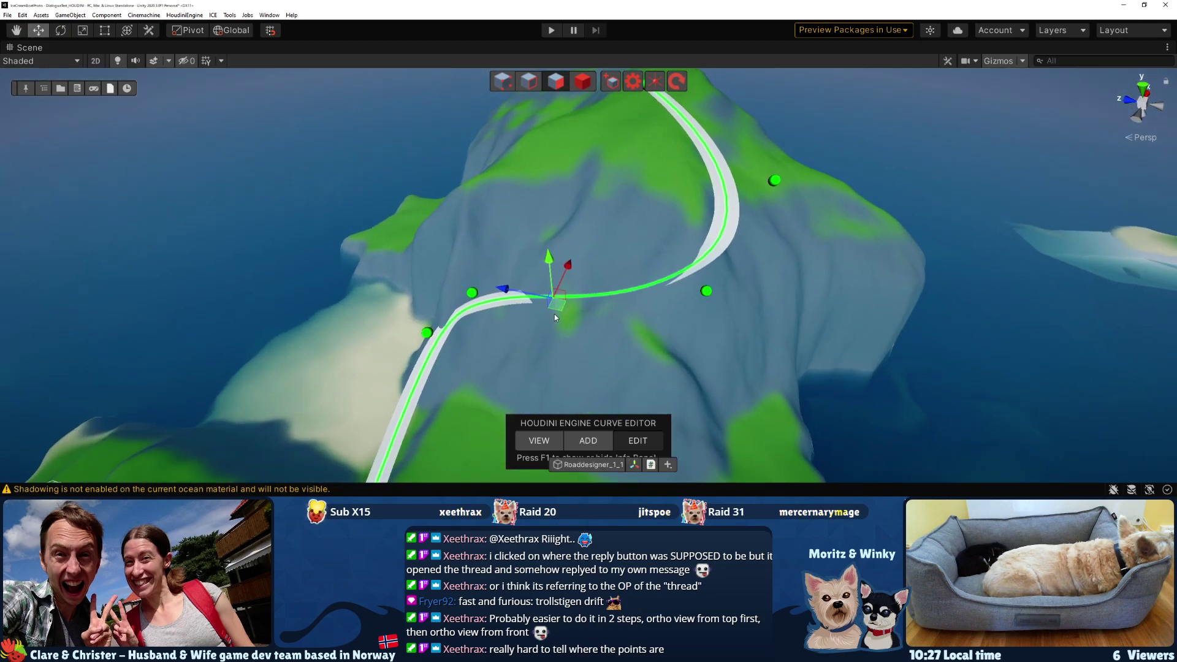
left_click_drag(555, 317, 594, 341)
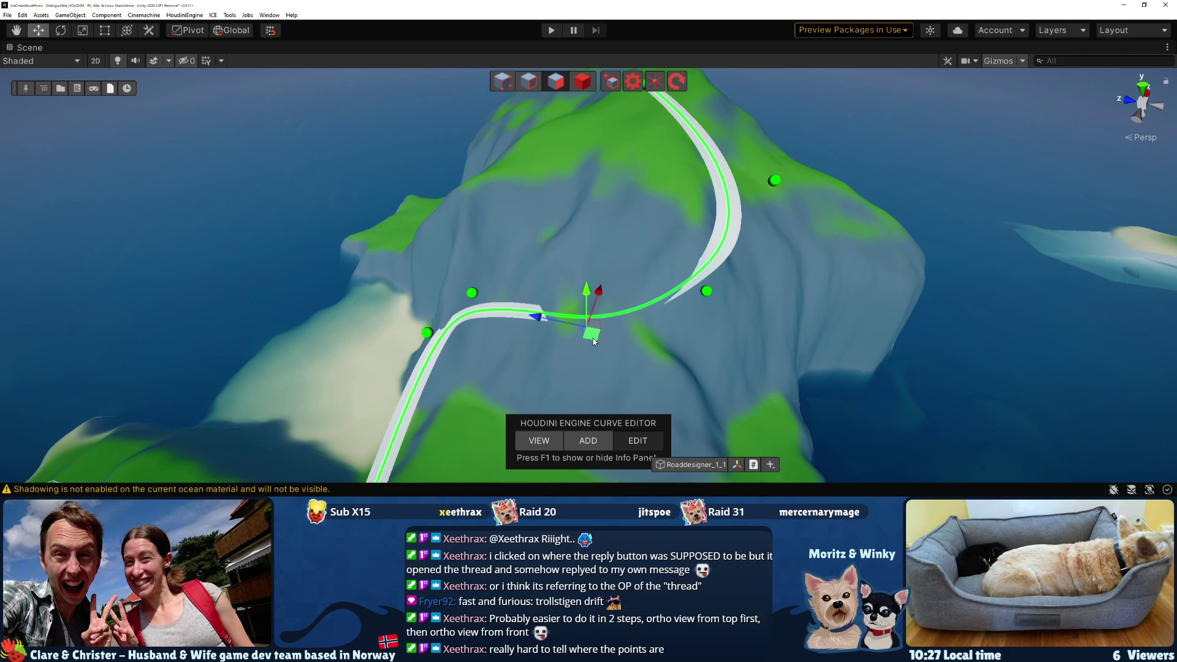
Lower the control point below the first bend and shift the mid-slope point further downhill
left_click(707, 297)
mouse_move(705, 304)
left_mouse_down()
mouse_move(731, 326)
mouse_move(700, 325)
left_mouse_up()
left_click(704, 319)
left_click(587, 325)
left_click_drag(597, 338, 613, 365)
left_click(476, 297)
Raise the point below the first bend and pull it inward, and raise the mid-slope point to lift the crossing stretch
left_click_drag(574, 331, 701, 451, "alt")
left_click(699, 333)
left_click_drag(711, 297, 720, 264)
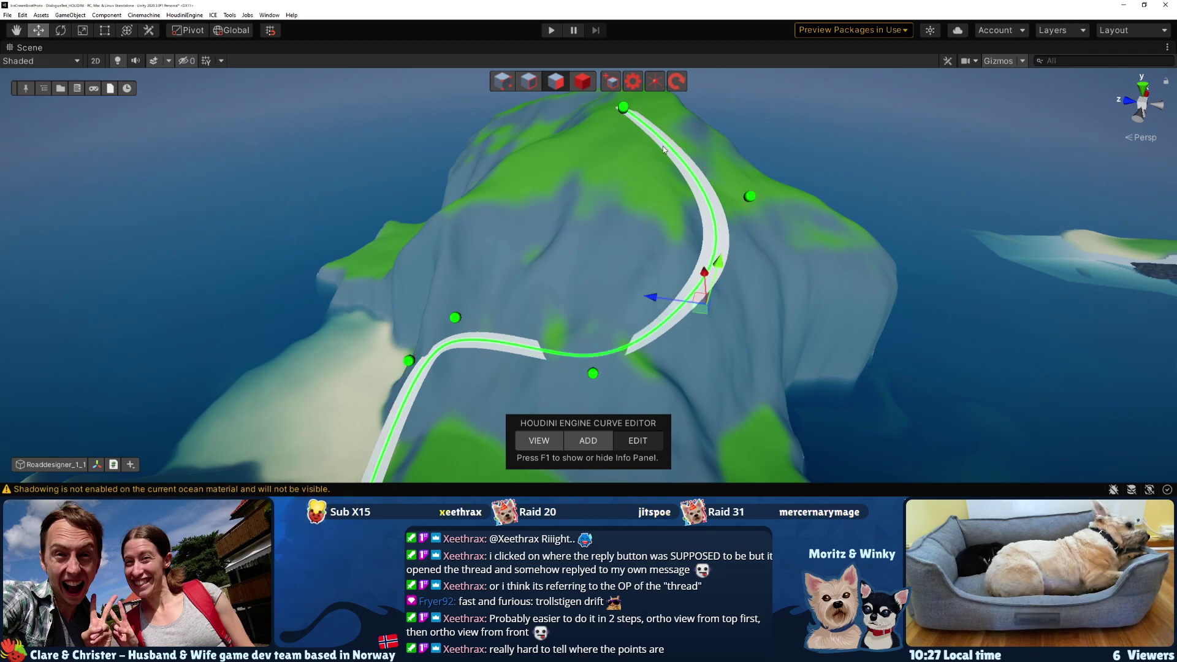
left_click_drag(701, 311, 675, 291)
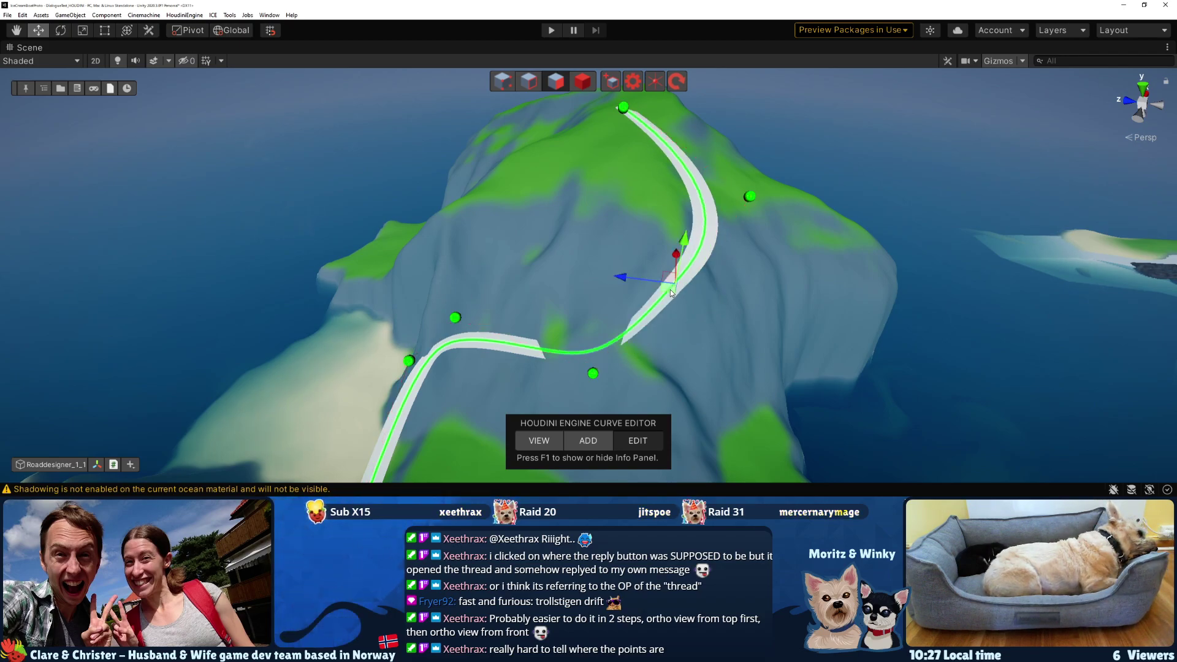
left_click(601, 368)
left_click_drag(600, 329, 584, 228)
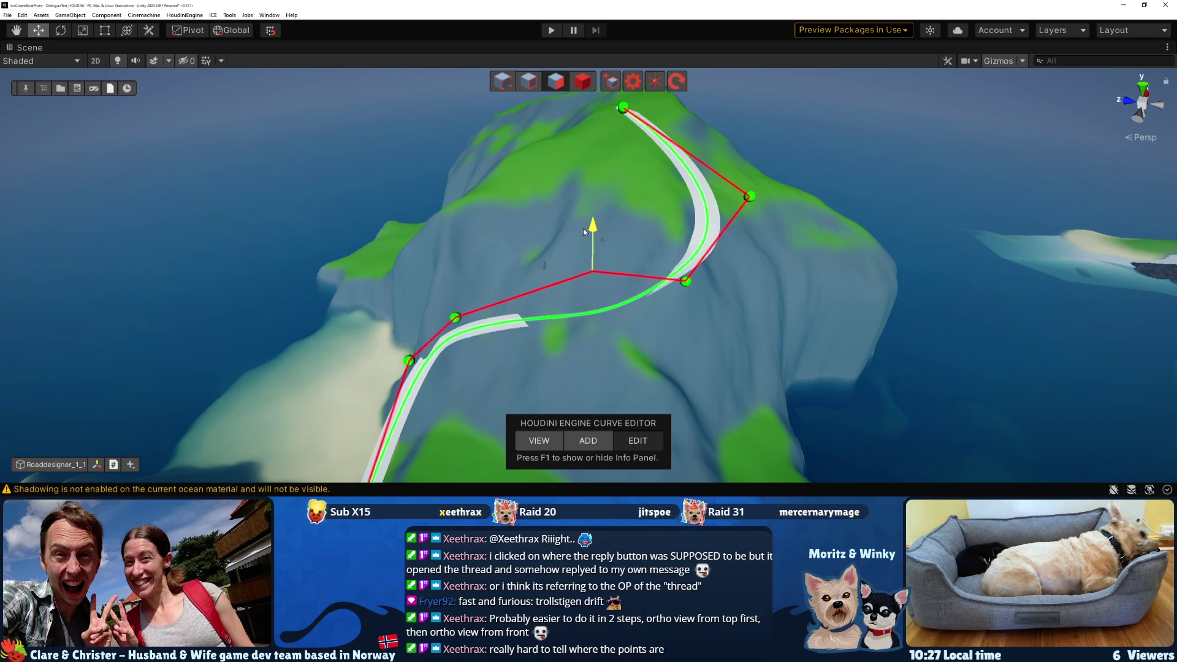
Raise the control point on the lighthouse-side flank and move the point below it inward to tighten the second bend
left_click(455, 318)
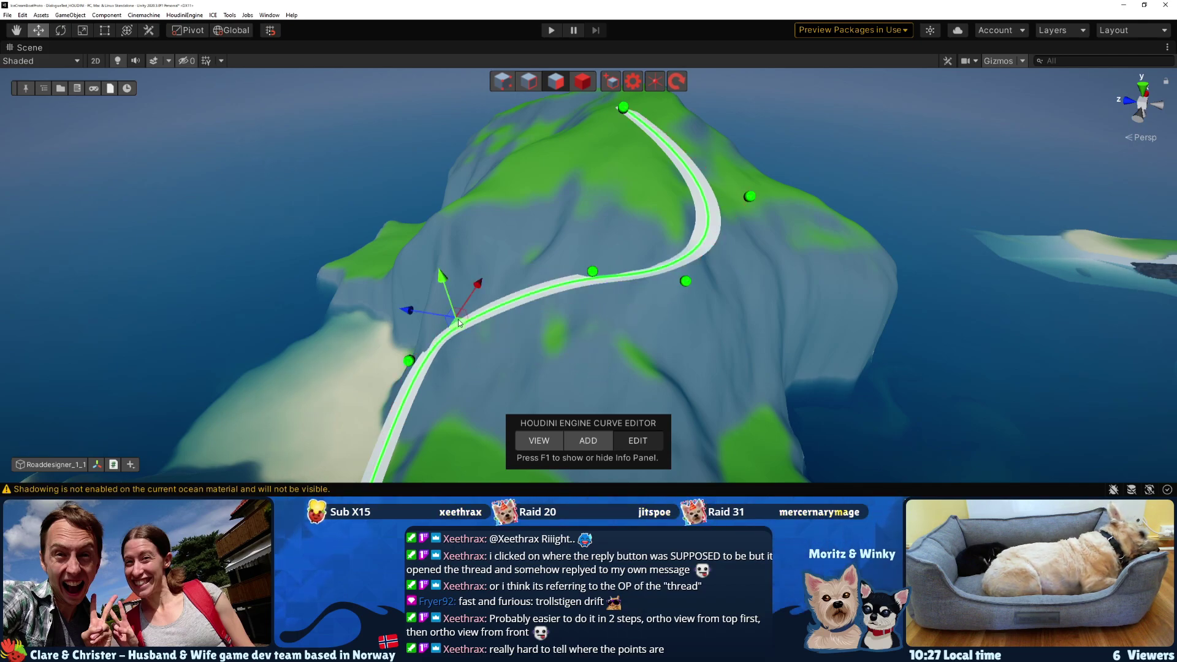
left_click_drag(459, 320, 468, 276)
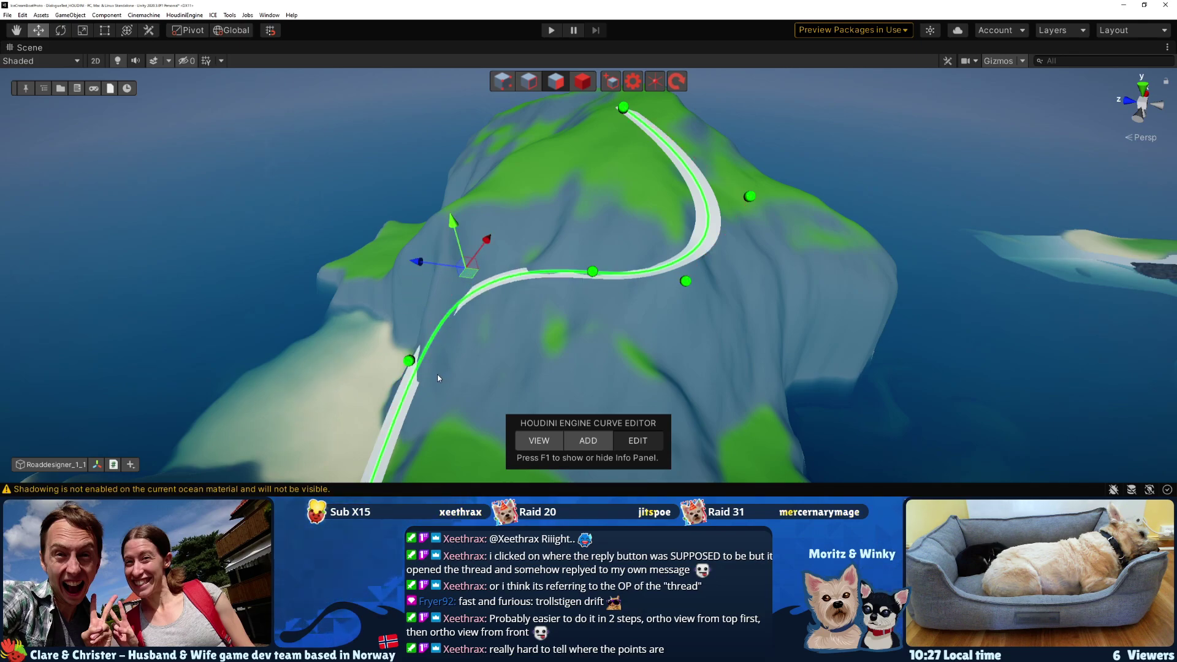
left_click(409, 361)
left_click_drag(419, 364, 477, 367)
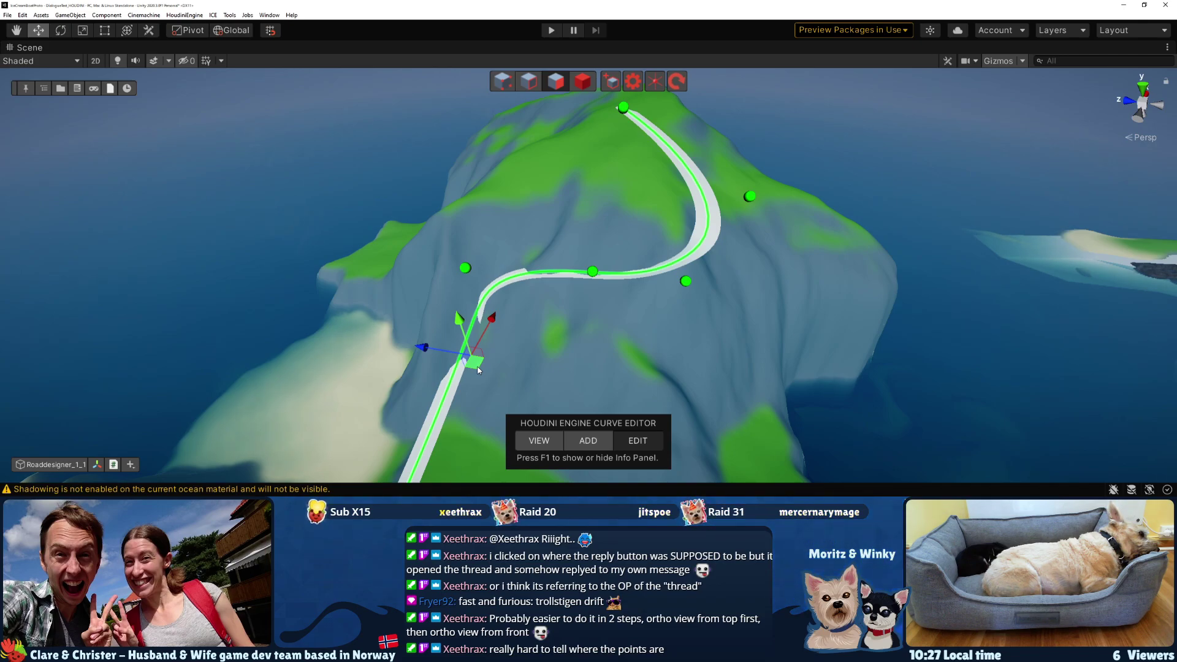
Move the curve's lower end point up onto the middle of the rocky slope, completing the second hairpin
mouse_move(479, 370)
left_mouse_down("alt")
mouse_move(541, 304)
mouse_move(397, 320)
mouse_move(454, 329)
mouse_move(480, 348)
left_mouse_up("alt")
left_click(416, 313)
left_click_drag(399, 408, 579, 228)
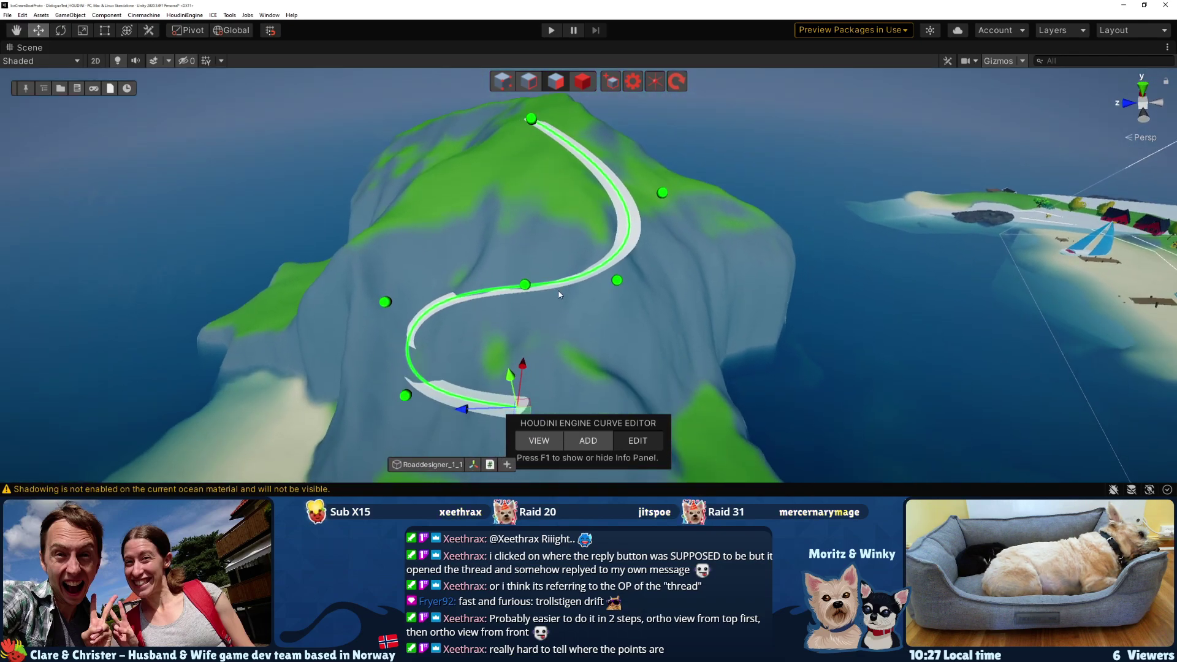
Pull the first bend's outer control point inward towards the road and fine-tune its sideways position
left_click(662, 193)
left_click_drag(661, 192, 628, 208)
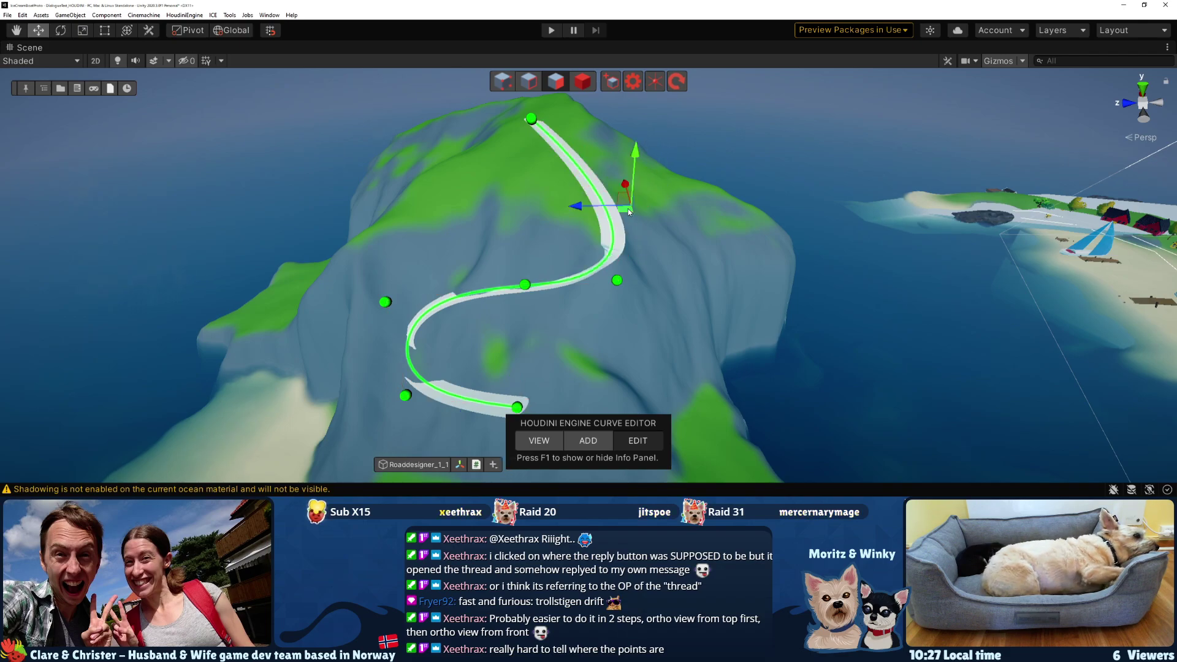
scroll(636, 260, "up", 1)
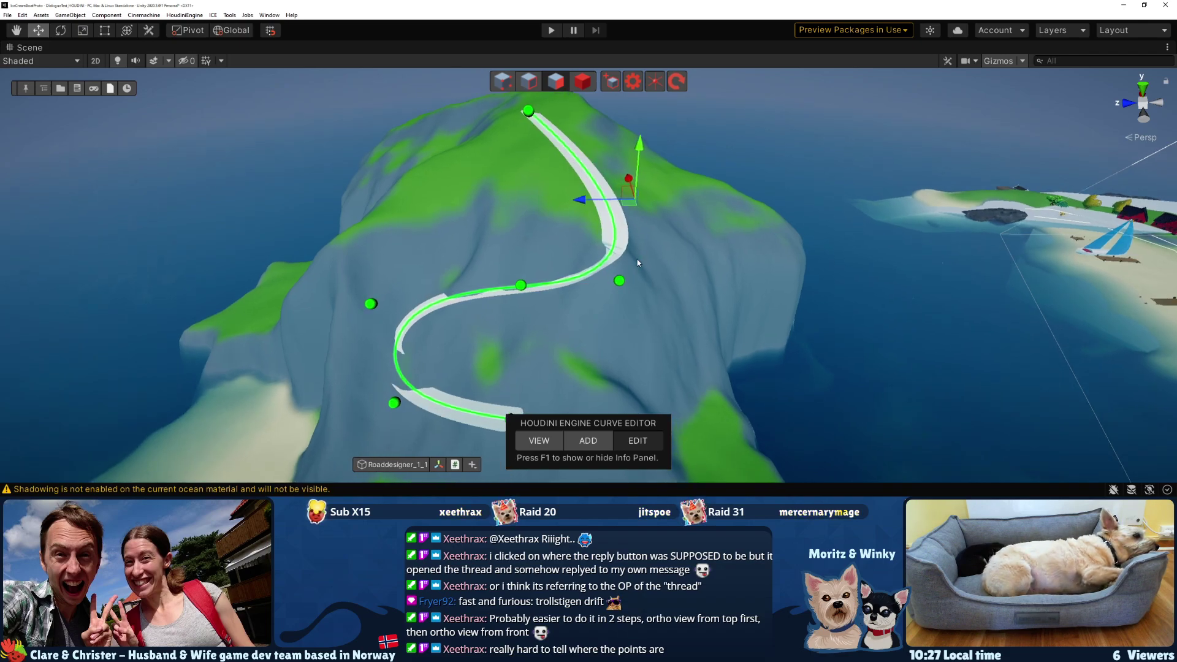
right_click_drag(635, 246, 634, 248)
left_click_drag(584, 198, 616, 199)
Extend the road curve from its lower end with four points, down the slope and across the meadow to the lighthouse
right_click_drag(700, 362, 641, 466)
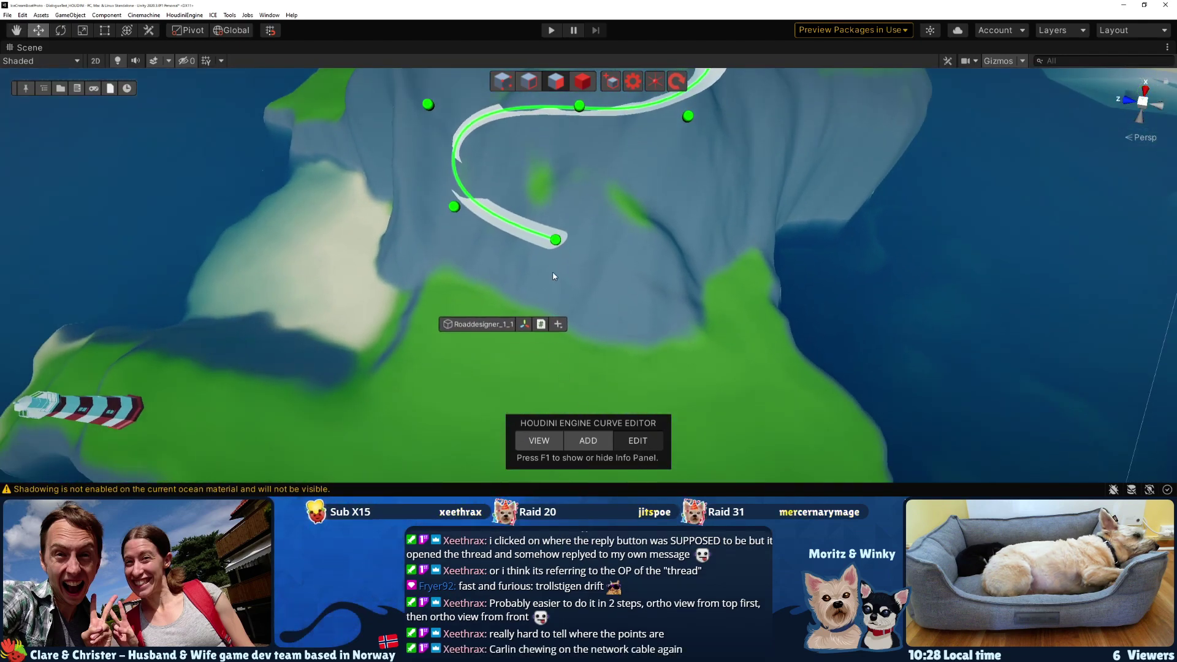
left_click(600, 447)
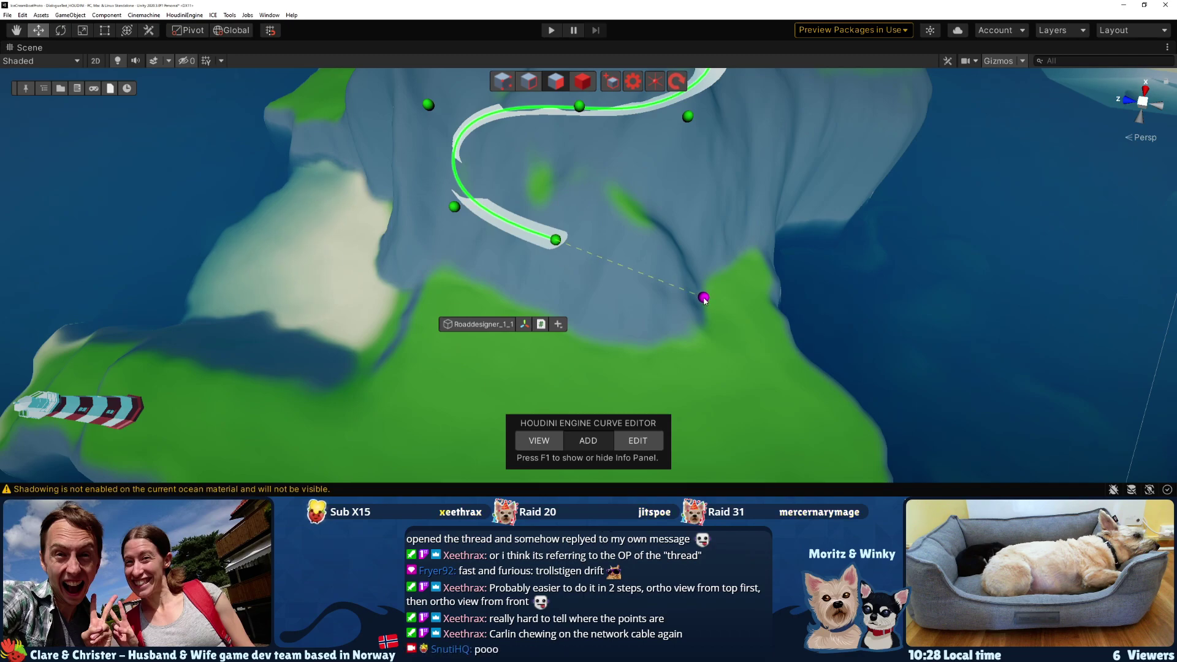
left_click(704, 299)
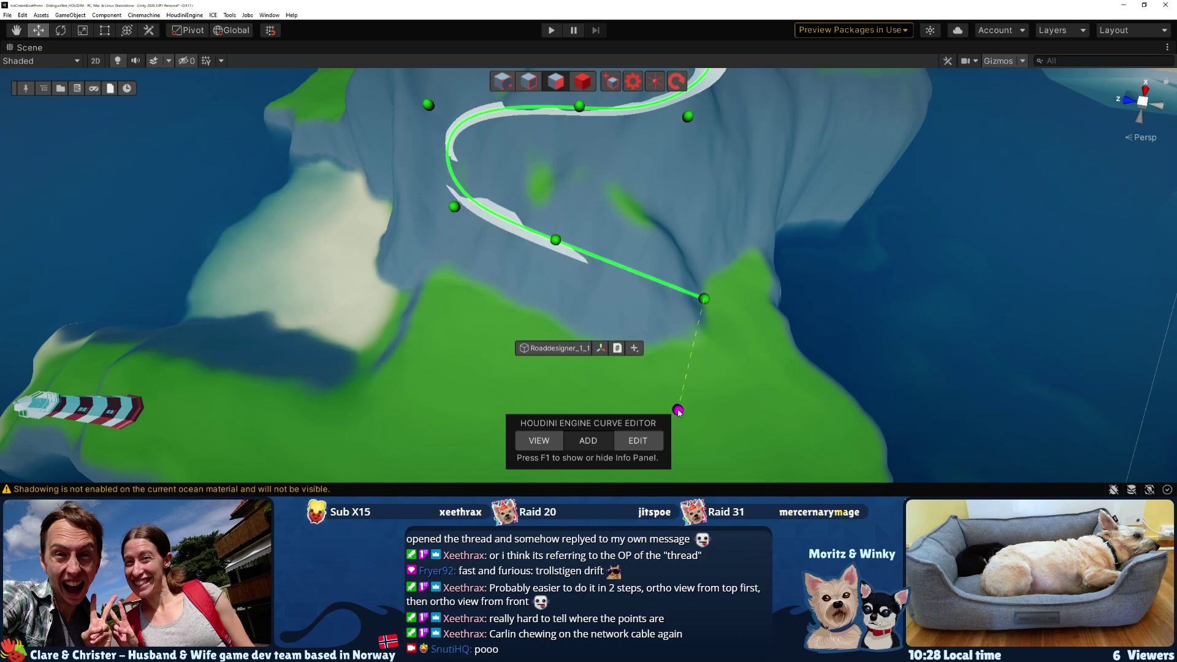
left_click(672, 404)
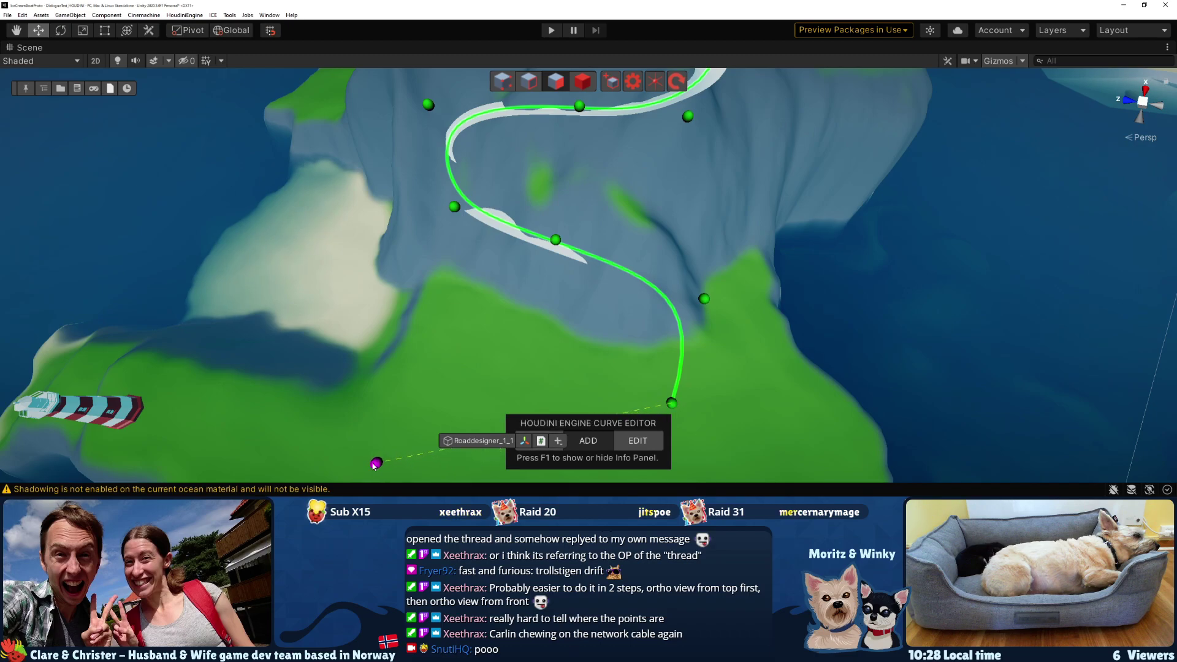
left_click(325, 457)
left_click(141, 417)
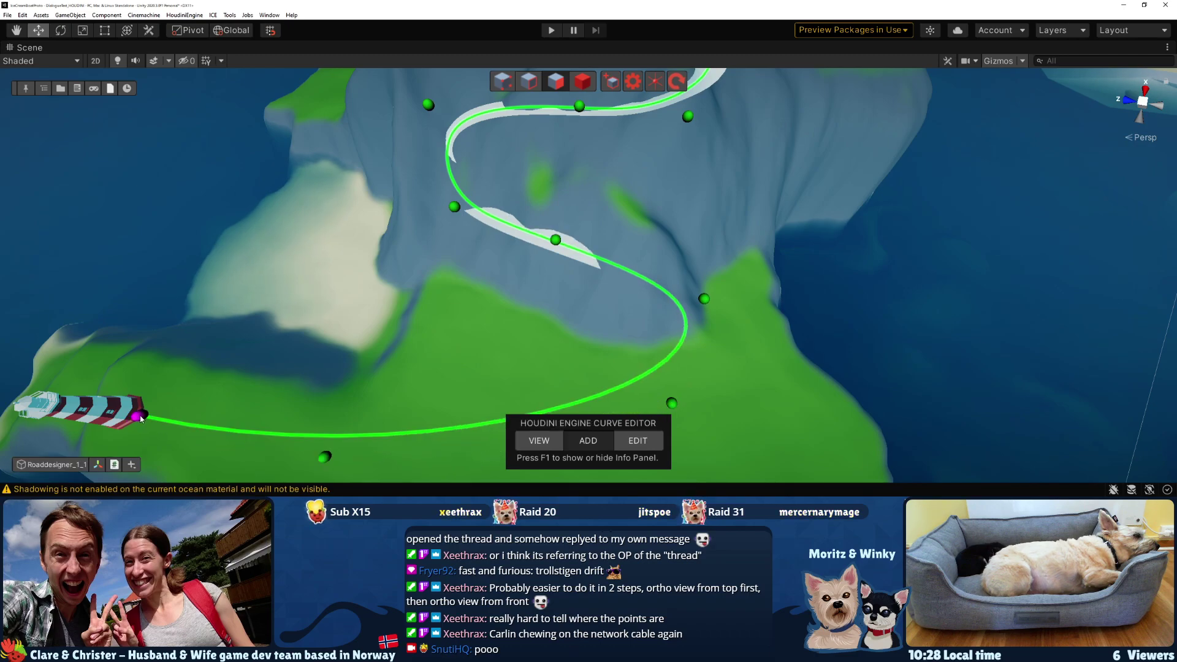
left_click(638, 441)
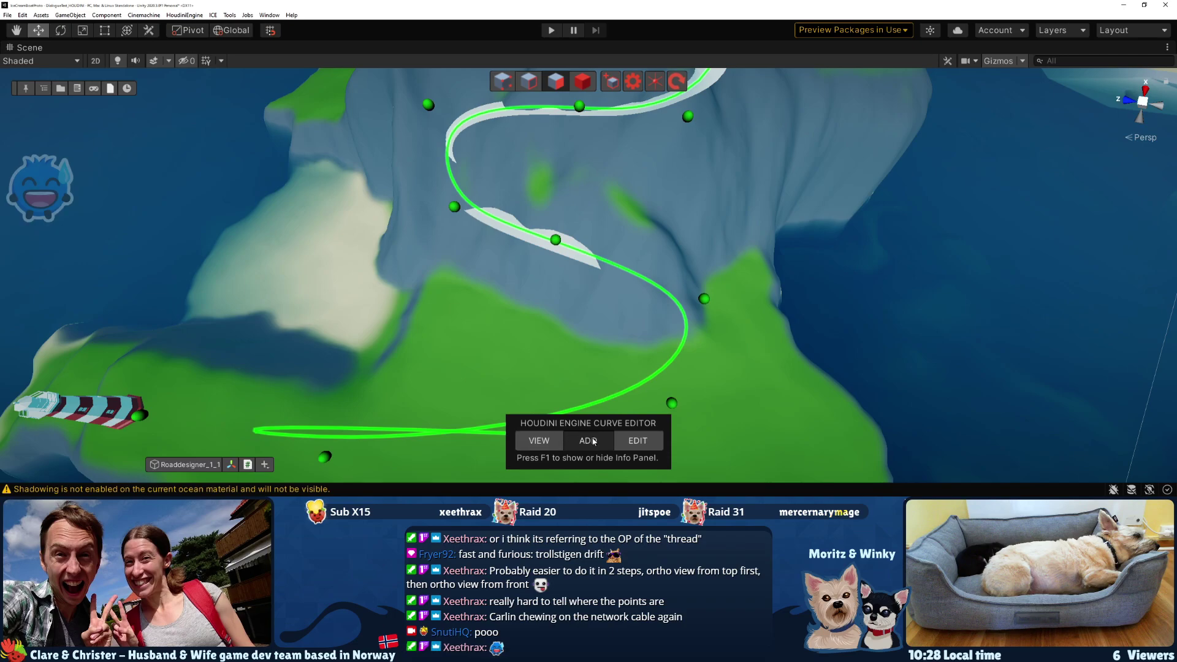
scroll(380, 398, "down", 1)
scroll(392, 401, "down", 5)
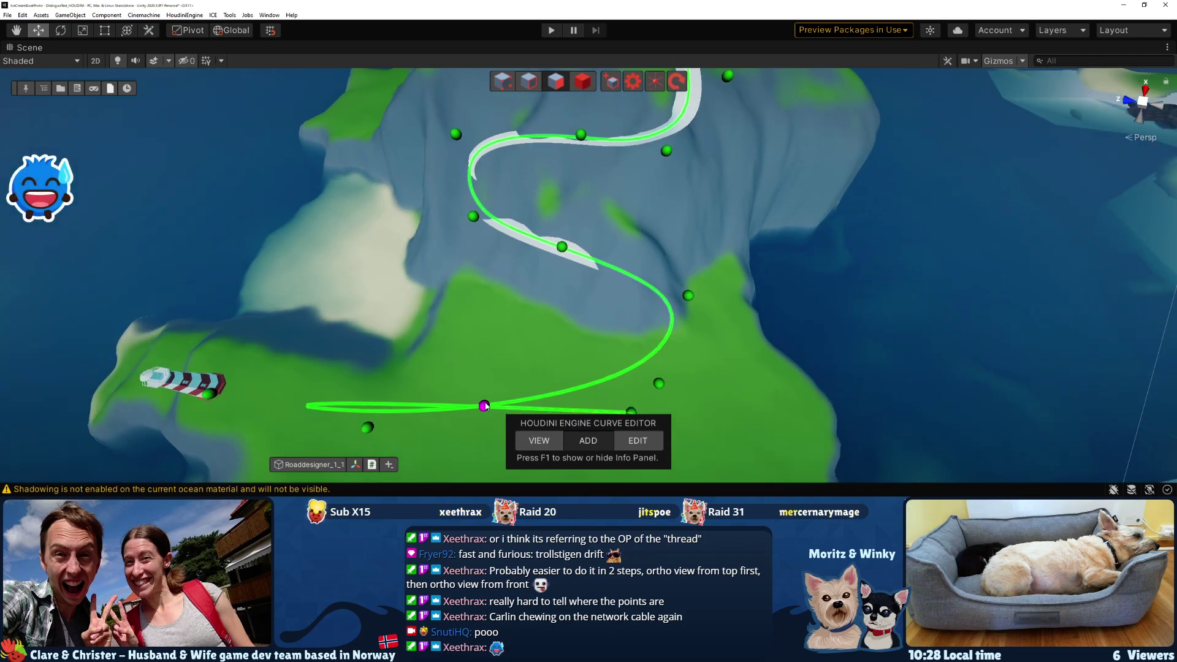
key("ctrl+z")
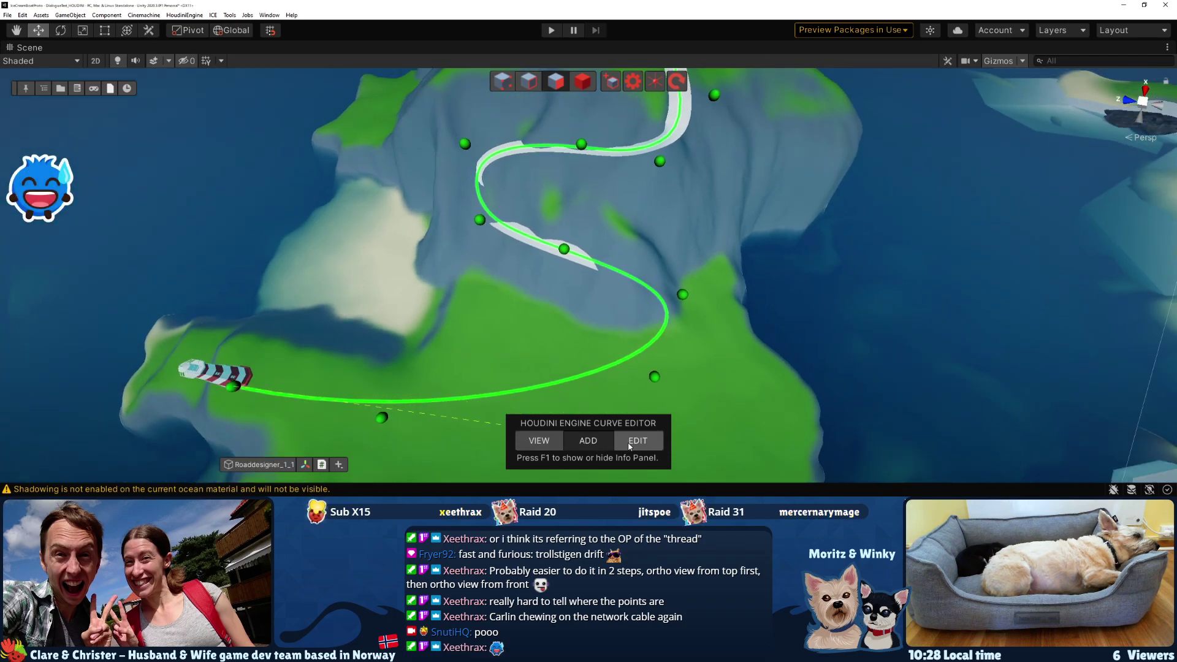
left_click(531, 396)
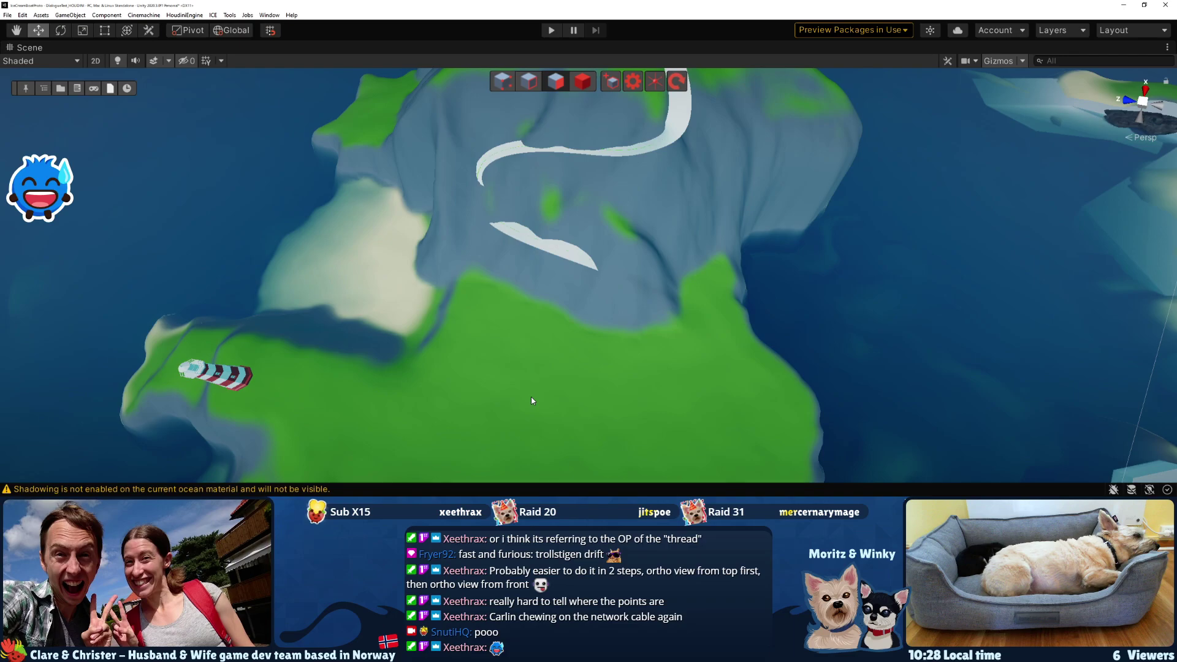
left_click(568, 256)
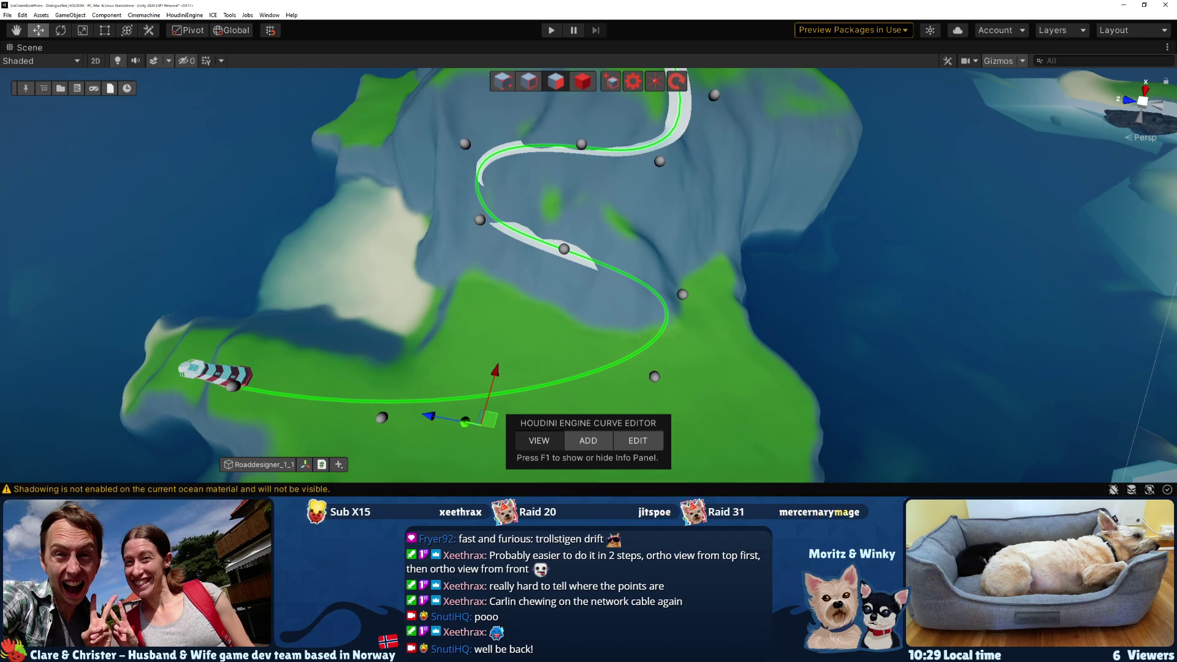
Try the 2D scene view for judging the height of the new curve points and return to the 3D view
left_click_drag(180, 279, 313, 222, "alt")
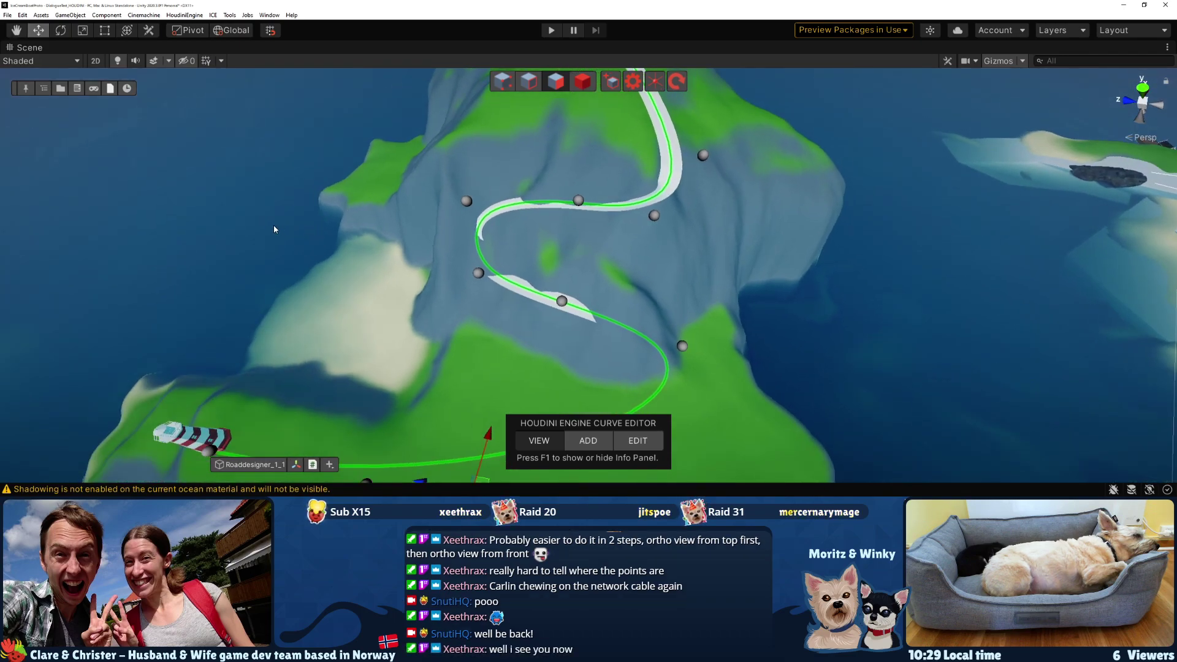
left_click_drag(268, 250, 417, 356, "alt")
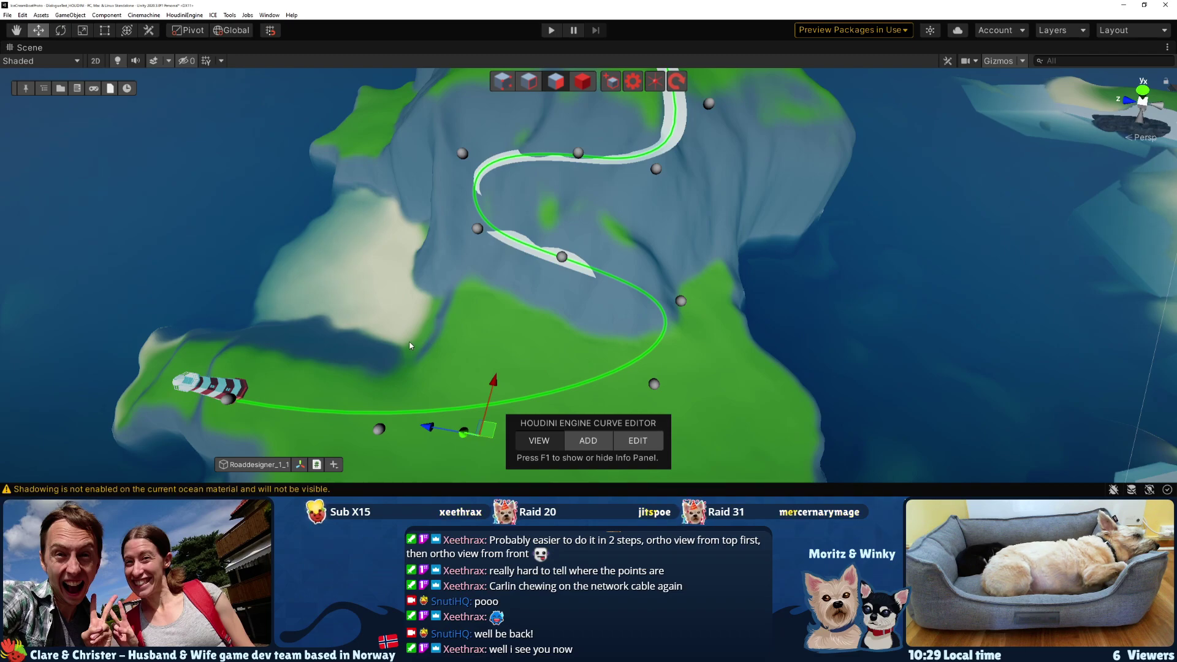
middle_click_drag(453, 175, 456, 86)
left_click_drag(456, 87, 448, 295, "alt")
scroll(448, 295, "up", 5)
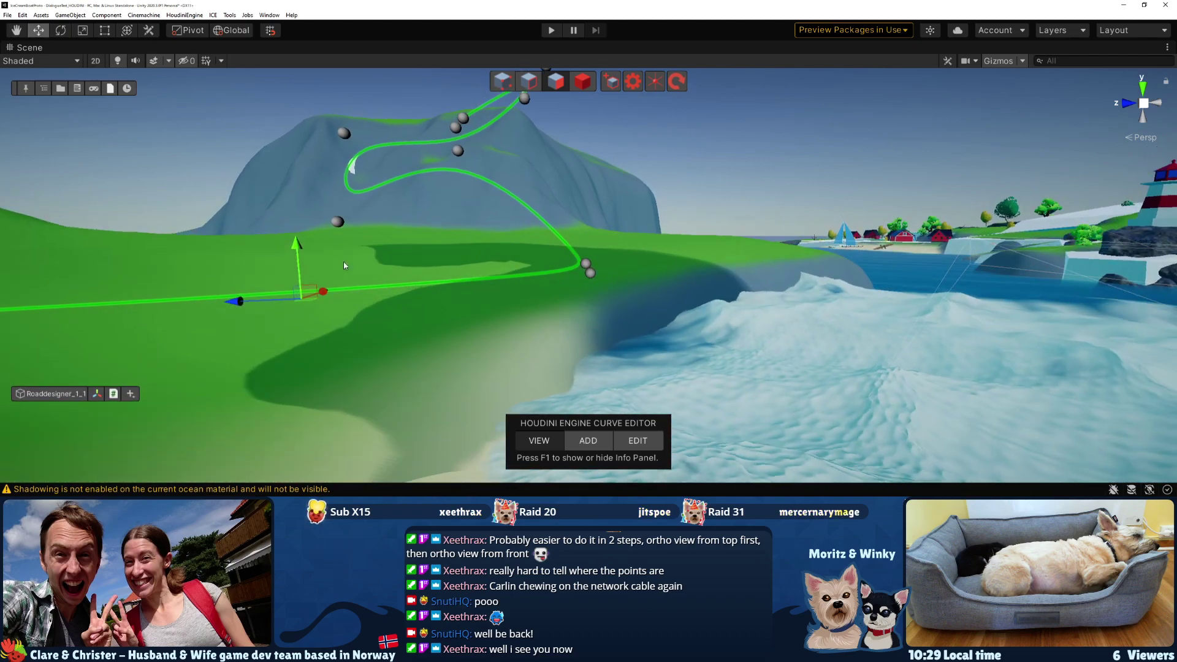
left_click(95, 62)
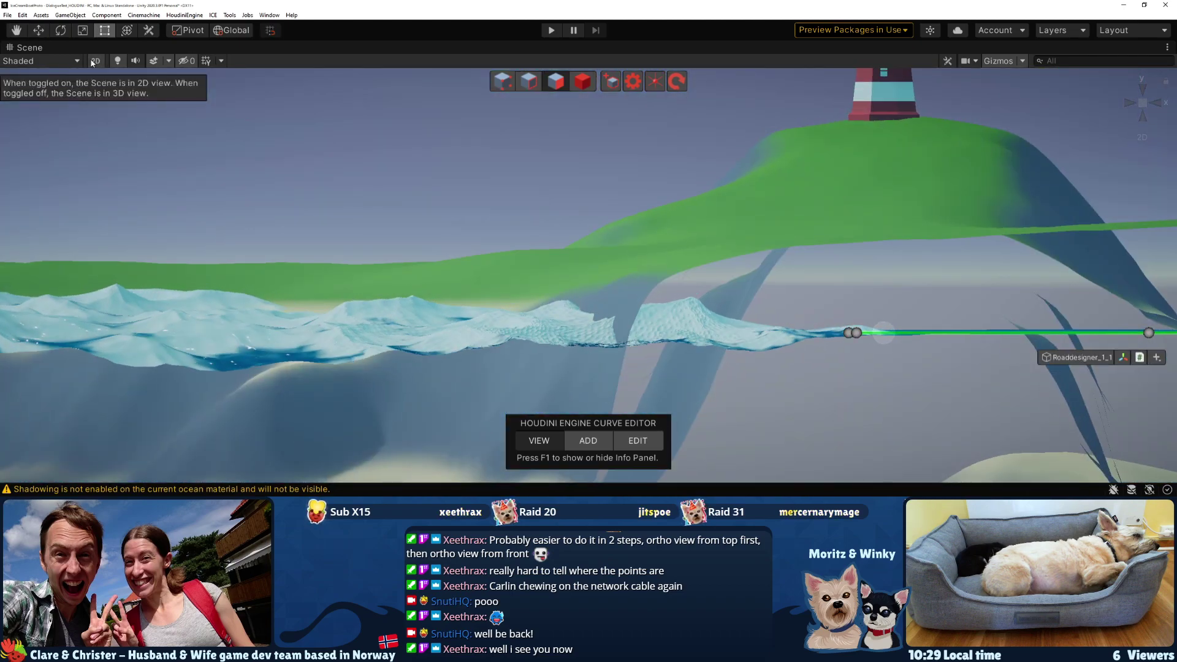
left_click_drag(754, 237, 407, 219, "alt")
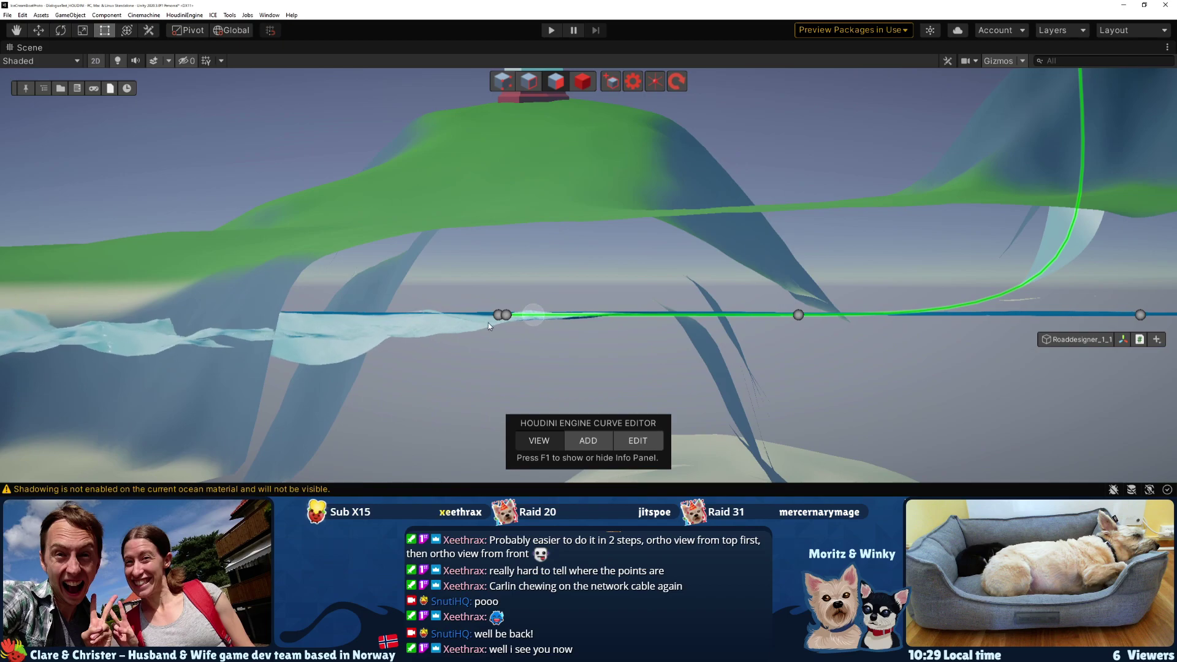
left_click(495, 316)
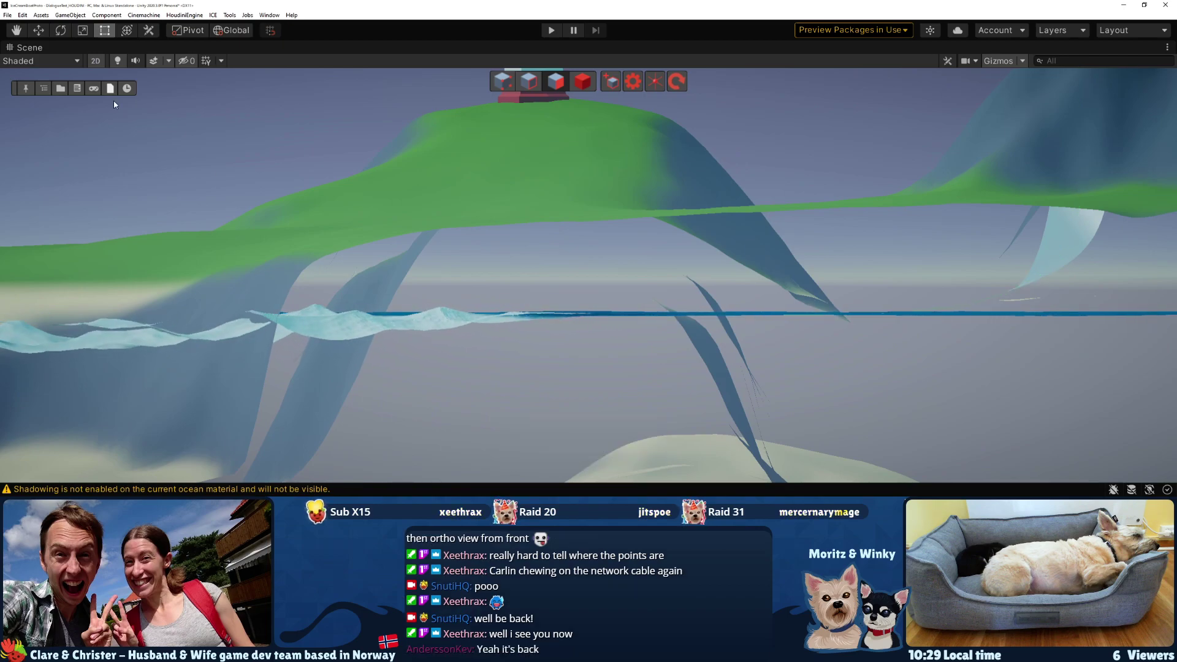
key("2")
key("w")
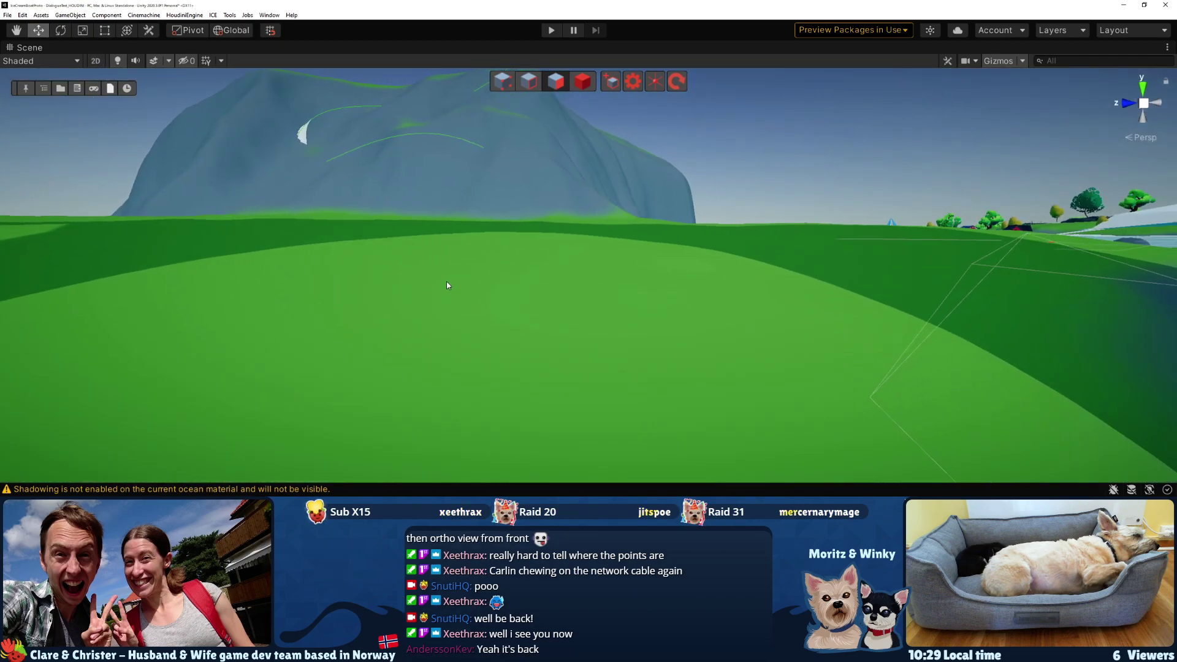
Reselect the road designer curve for point editing and raise its meadow point between the lower bend and the lighthouse
left_click(446, 282)
middle_click_drag(348, 293, 607, 322)
left_click(476, 330)
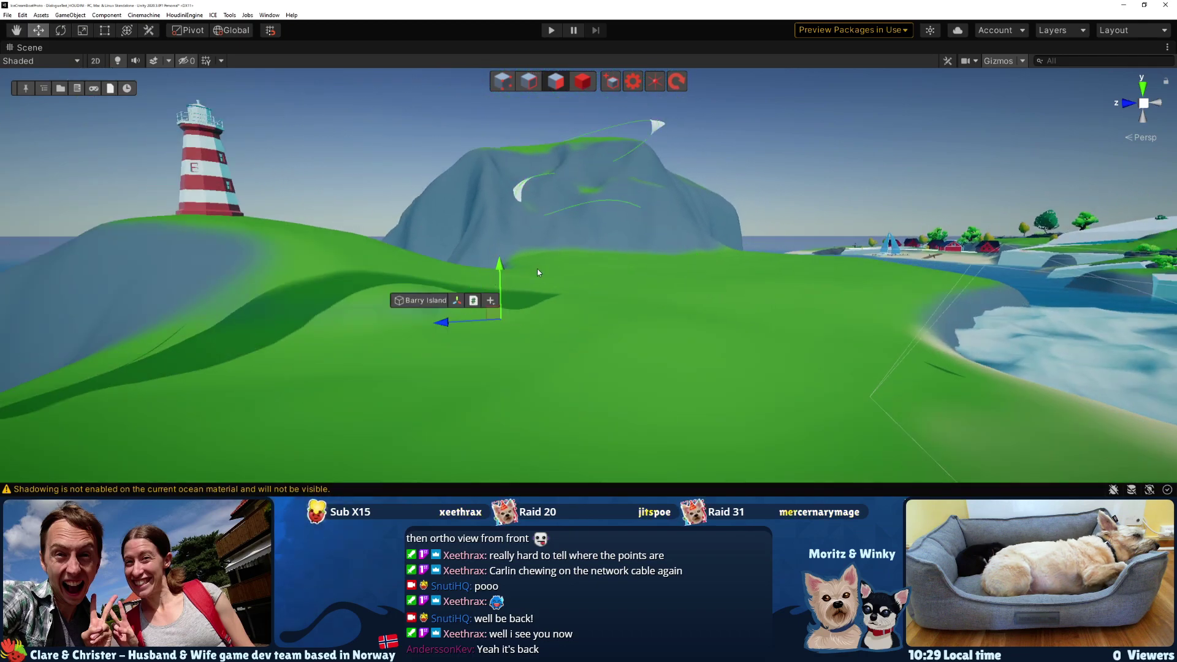
left_click(538, 273)
left_click(466, 338)
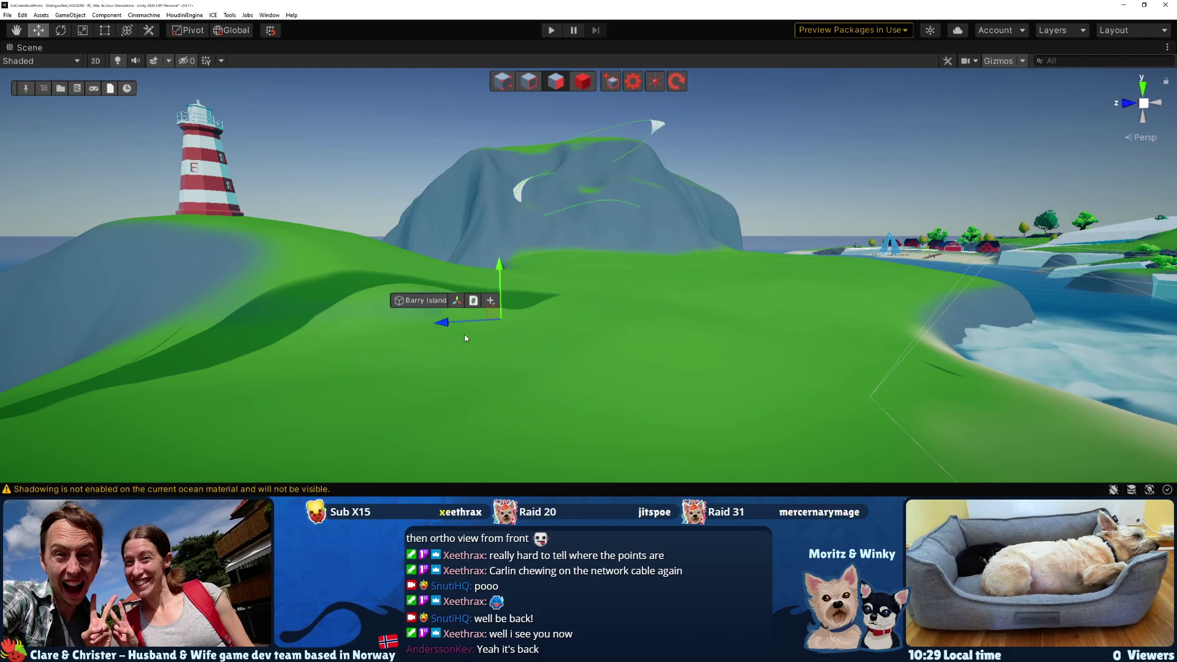
left_click(535, 360)
left_click(633, 440)
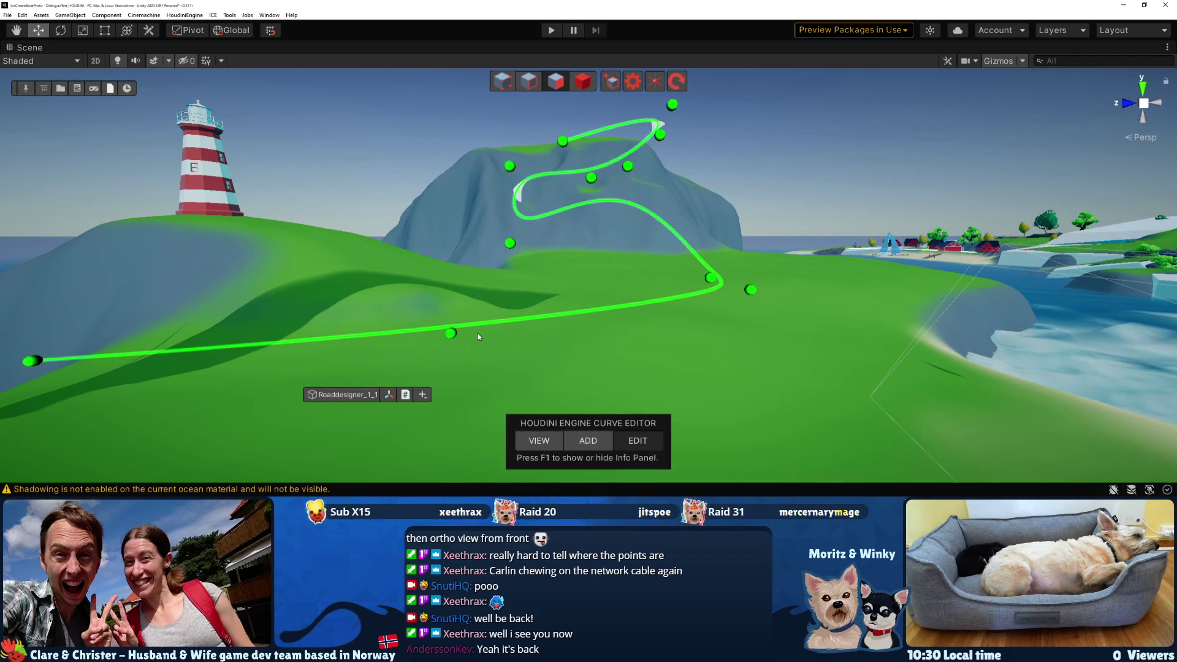
left_click_drag(449, 335, 450, 284)
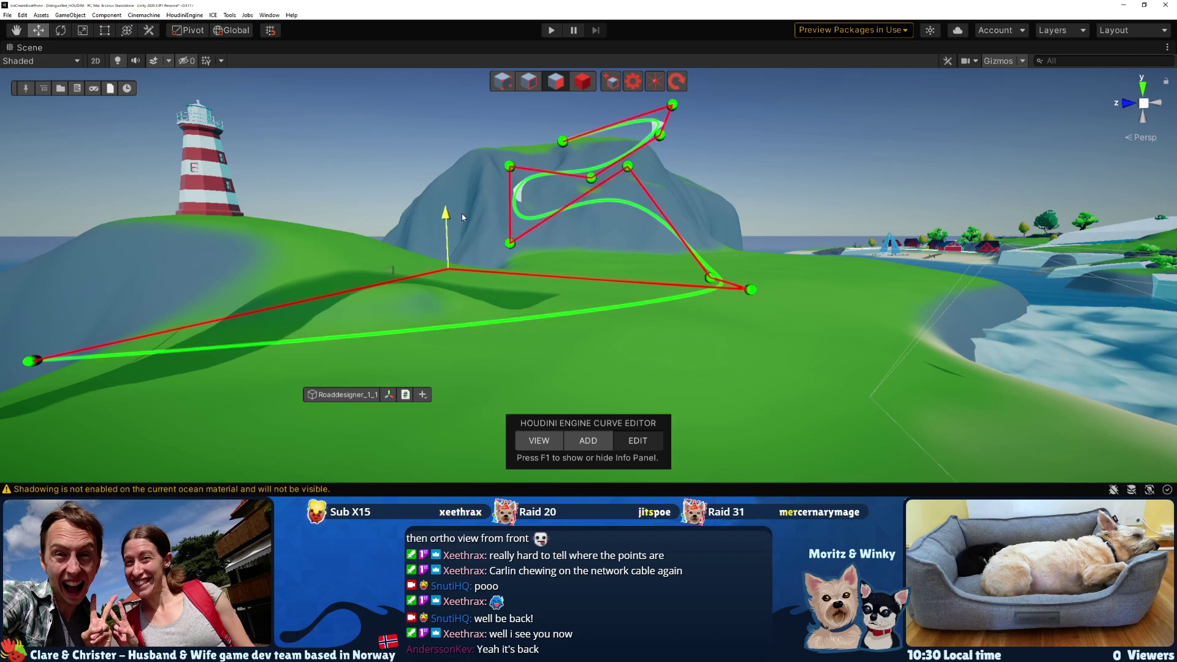
Raise the curve's end point out of the terrain and position it beside the foot of the lighthouse
left_click(59, 350)
left_click_drag(63, 332, 123, 138)
middle_click_drag(87, 221, 326, 267)
left_click_drag(372, 253, 591, 298)
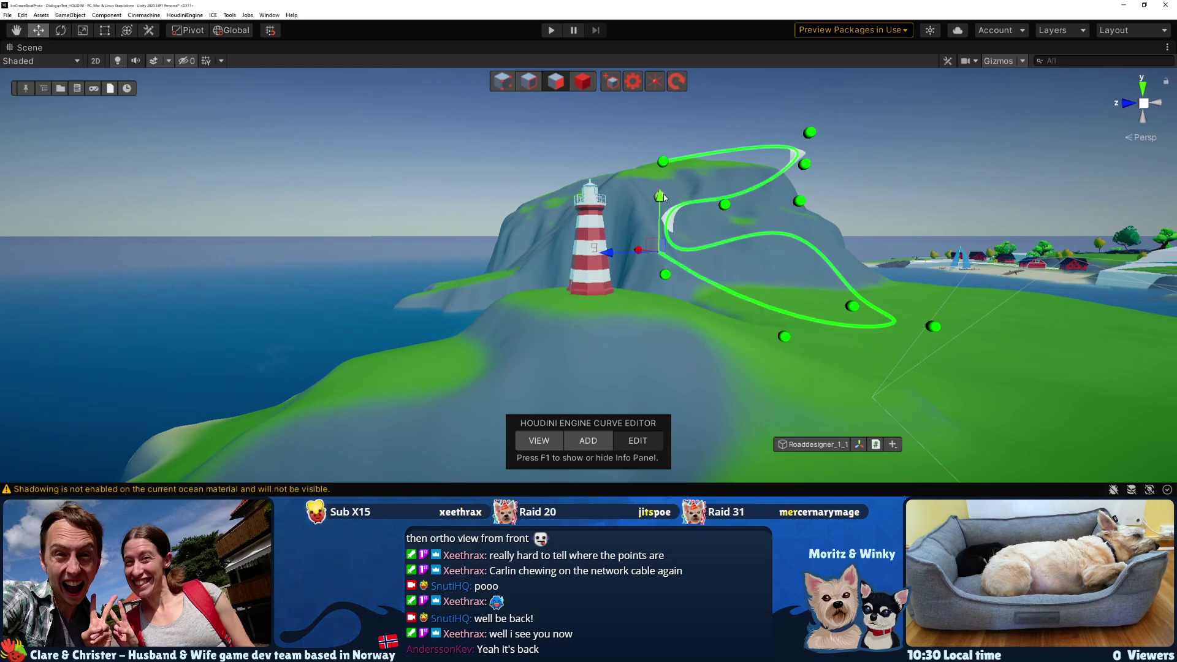
left_click_drag(645, 244, 644, 245)
mouse_move(606, 301)
left_mouse_down()
mouse_move(574, 295)
mouse_move(606, 292)
left_mouse_up()
Raise the outer control point of the bend at the mountain's foot towards ground level
middle_click_drag(784, 365, 470, 353)
left_click(699, 316)
left_click_drag(698, 282, 702, 231)
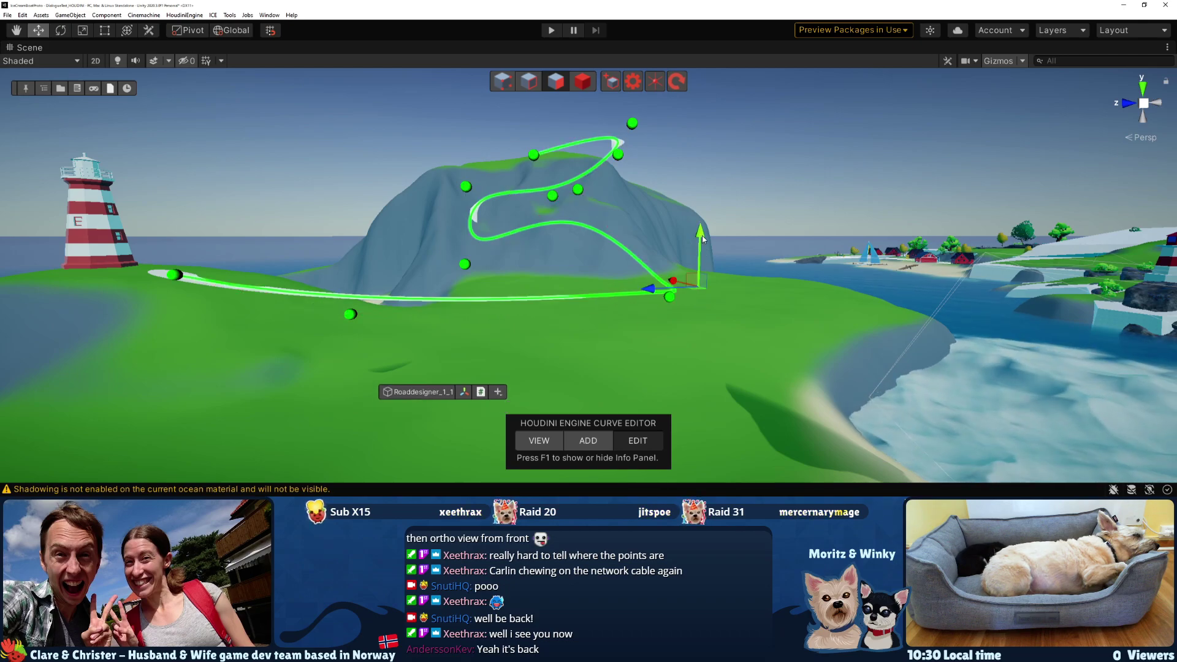
Adjust the height of the lower bend's slope-side point and pull it along the X axis away from the mountain
middle_click_drag(735, 249, 583, 384)
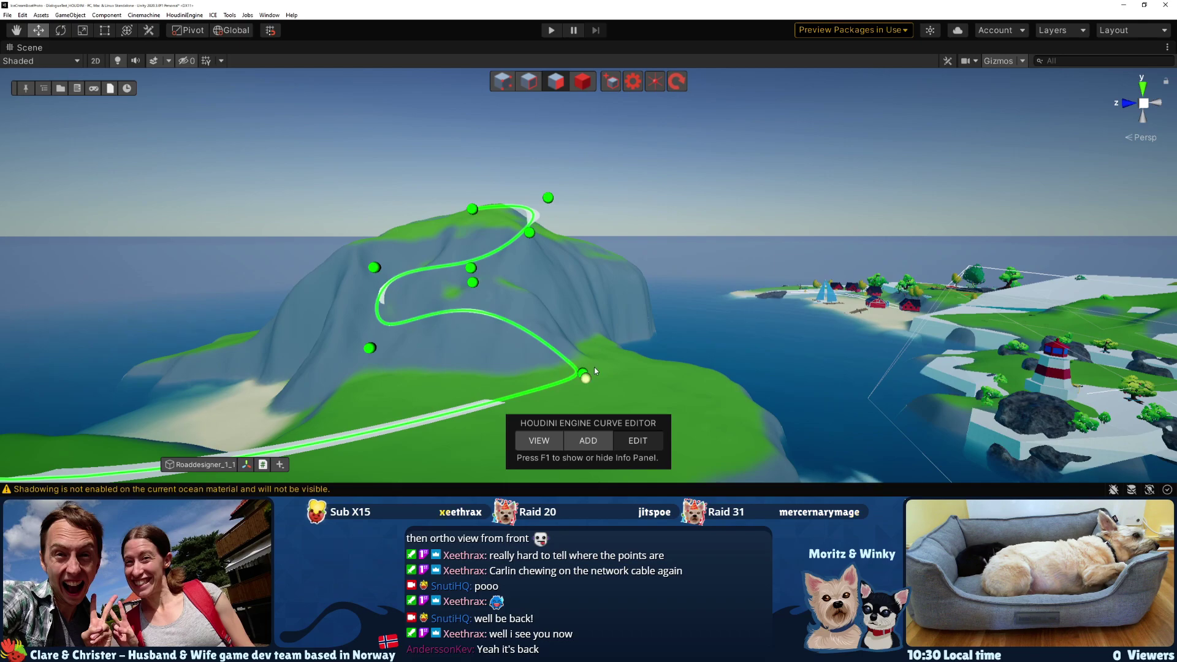
left_click_drag(585, 325, 582, 329)
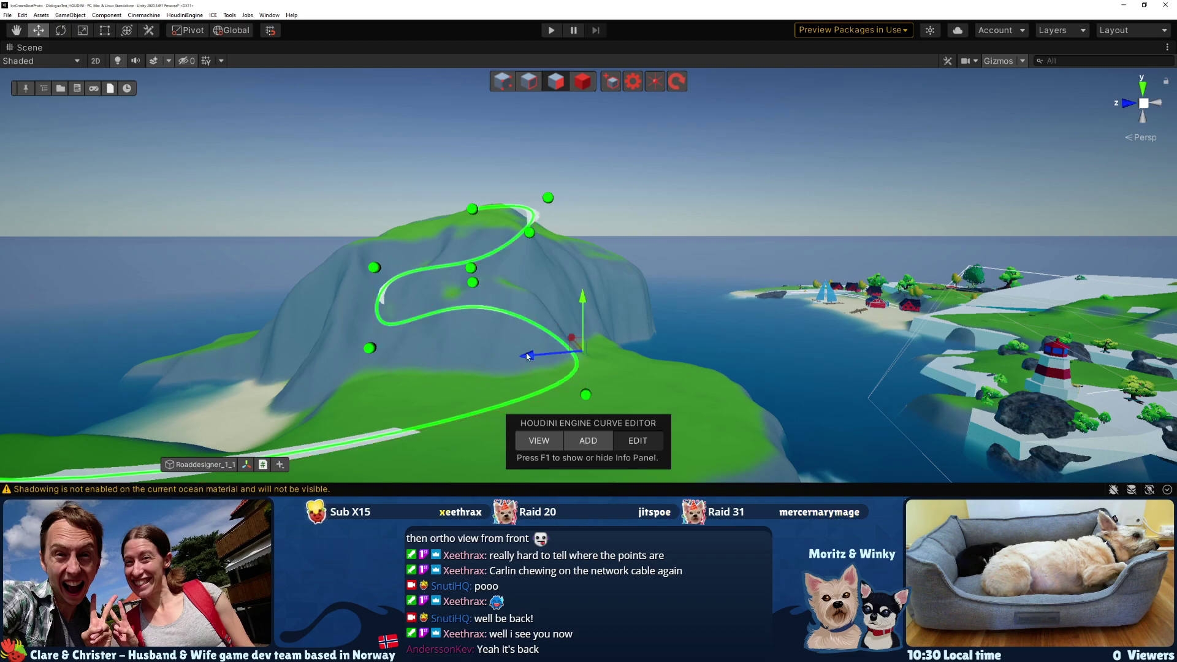
middle_click_drag(636, 344, 611, 332)
left_click_drag(610, 331, 323, 262, "alt")
left_click_drag(879, 337, 738, 338)
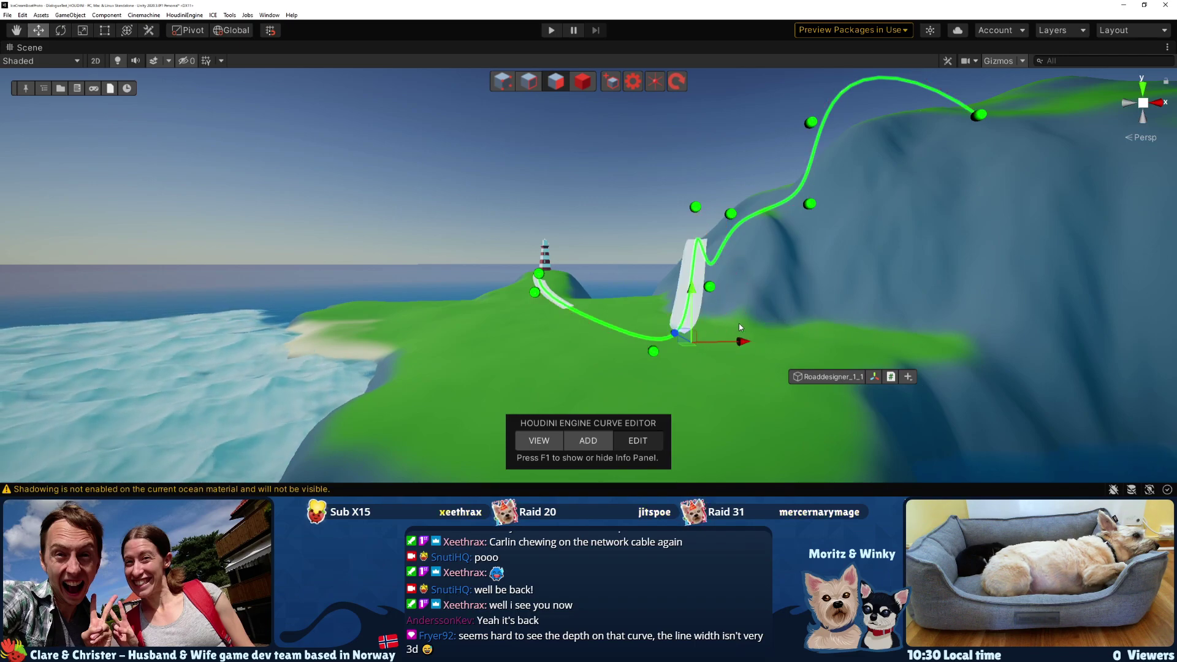
Lower the mid-slope point of the descending stretch slightly and raise both control points of the bend at the mountain's foot
middle_click_drag(745, 316, 786, 352)
left_click_drag(786, 352, 1042, 291, "alt")
left_click(702, 281)
left_click_drag(710, 260, 710, 275)
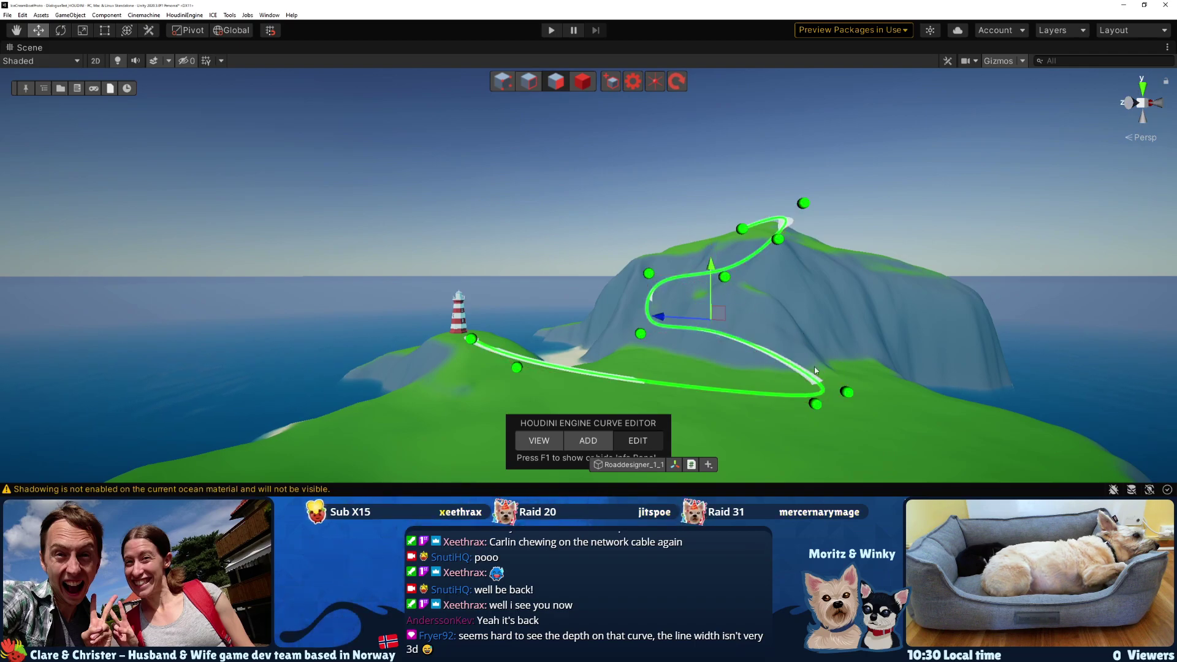
left_click(817, 404)
left_click_drag(817, 353, 817, 335)
left_click(848, 393)
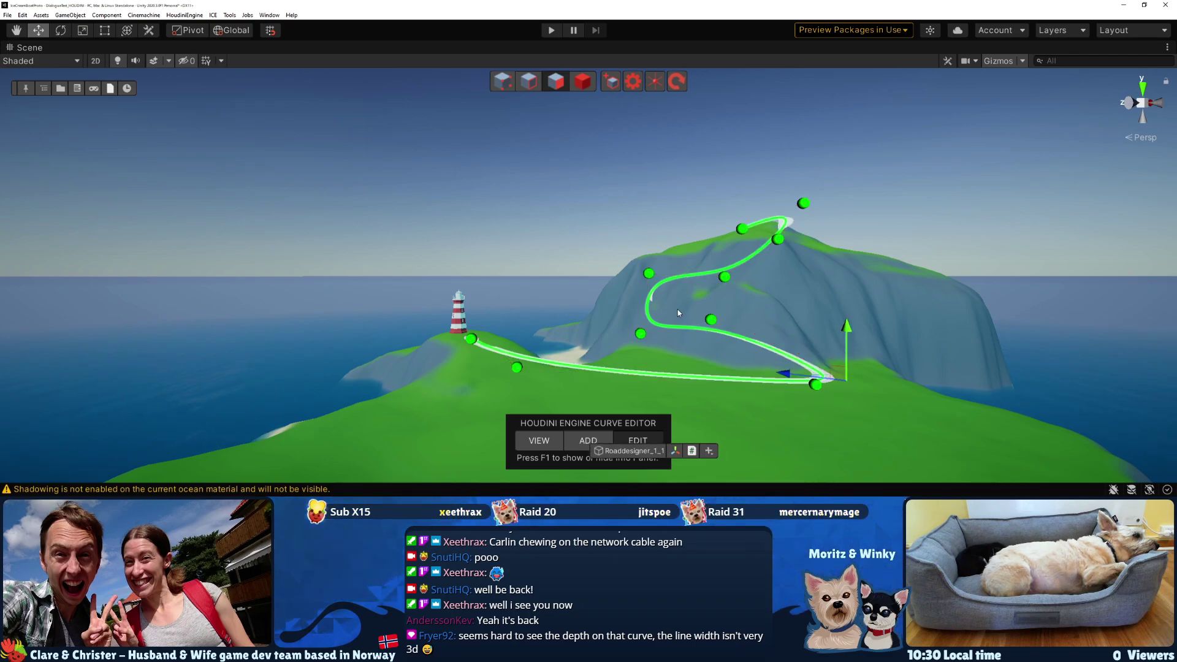
Raise the mid-slope point slightly and lift the lower control point of the lighthouse-side hairpin up the rock
left_click(711, 319)
left_click_drag(711, 270, 711, 262)
left_click(640, 333)
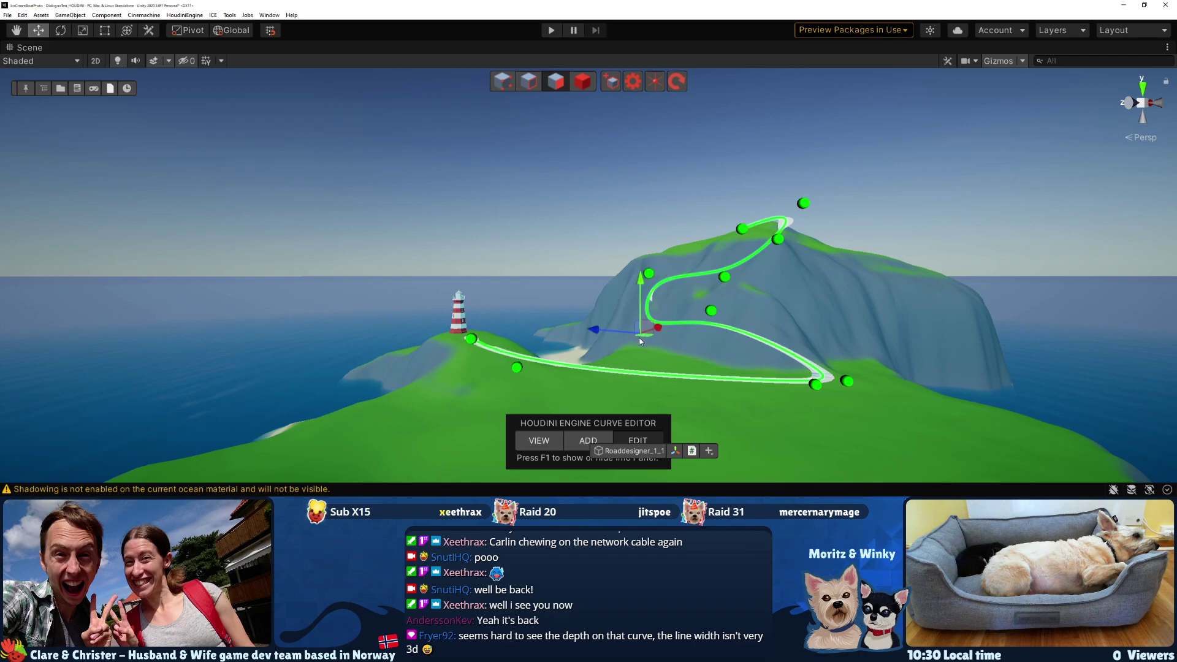
left_click_drag(641, 287, 637, 258)
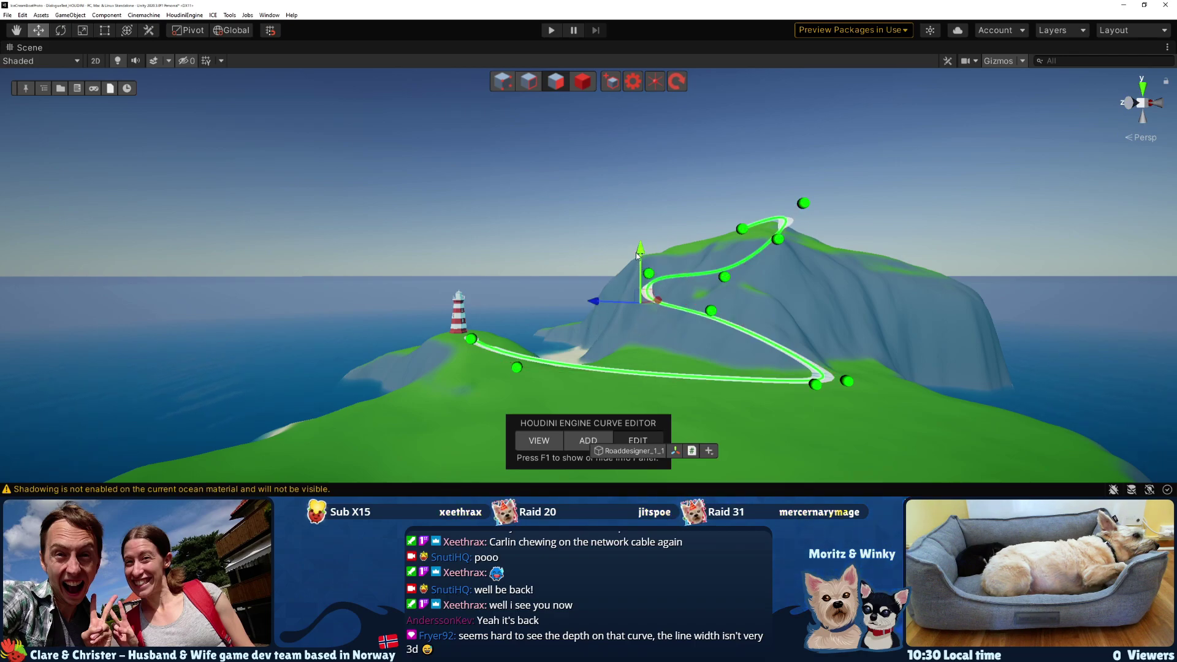
left_click(939, 376)
middle_click_drag(883, 391, 565, 453)
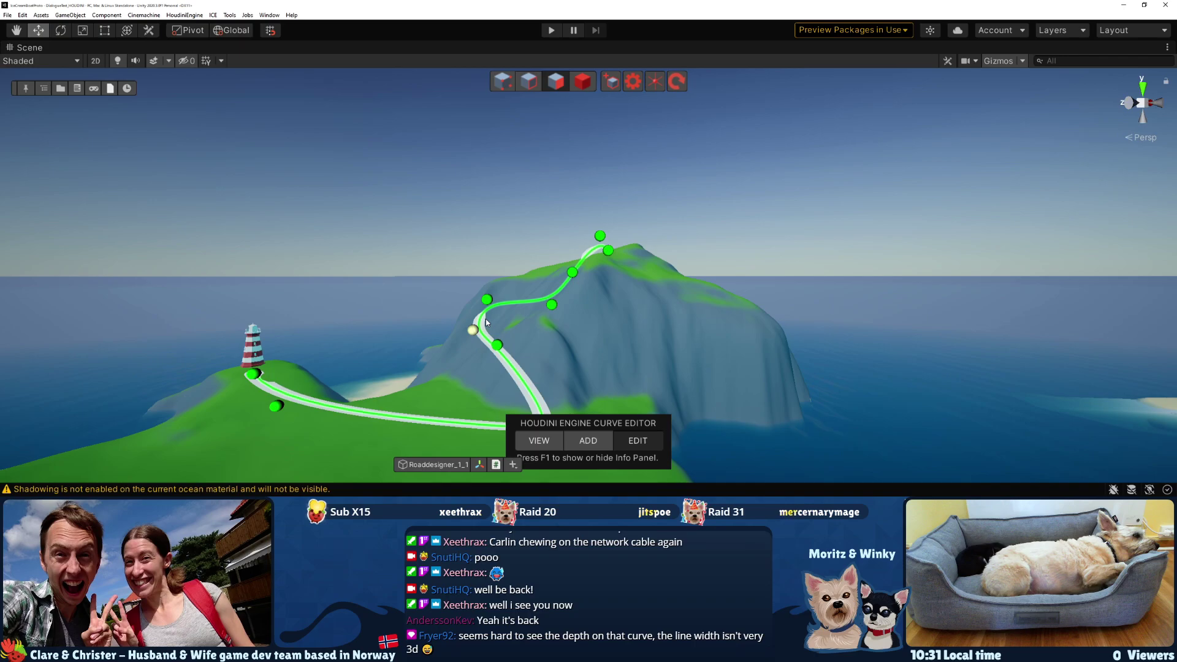
Set Barry Island's road object input type to HDA, add an input slot and assign Roaddesigner_1_1 to it
right_click(20, 49)
left_click(36, 50)
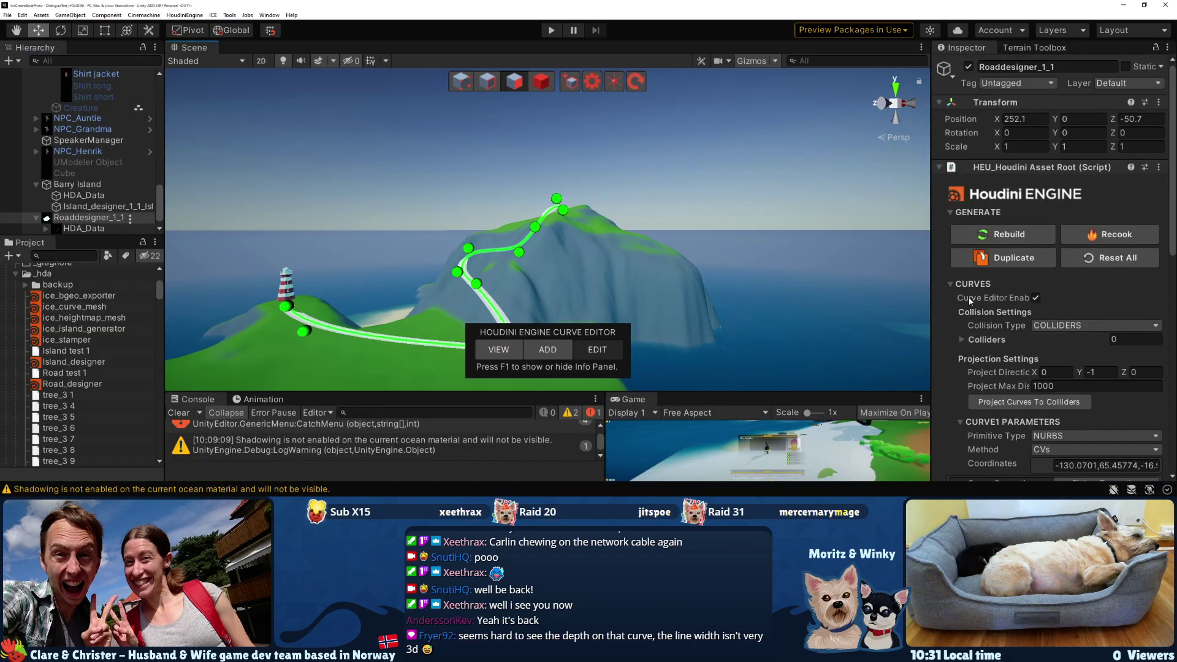
left_click(77, 184)
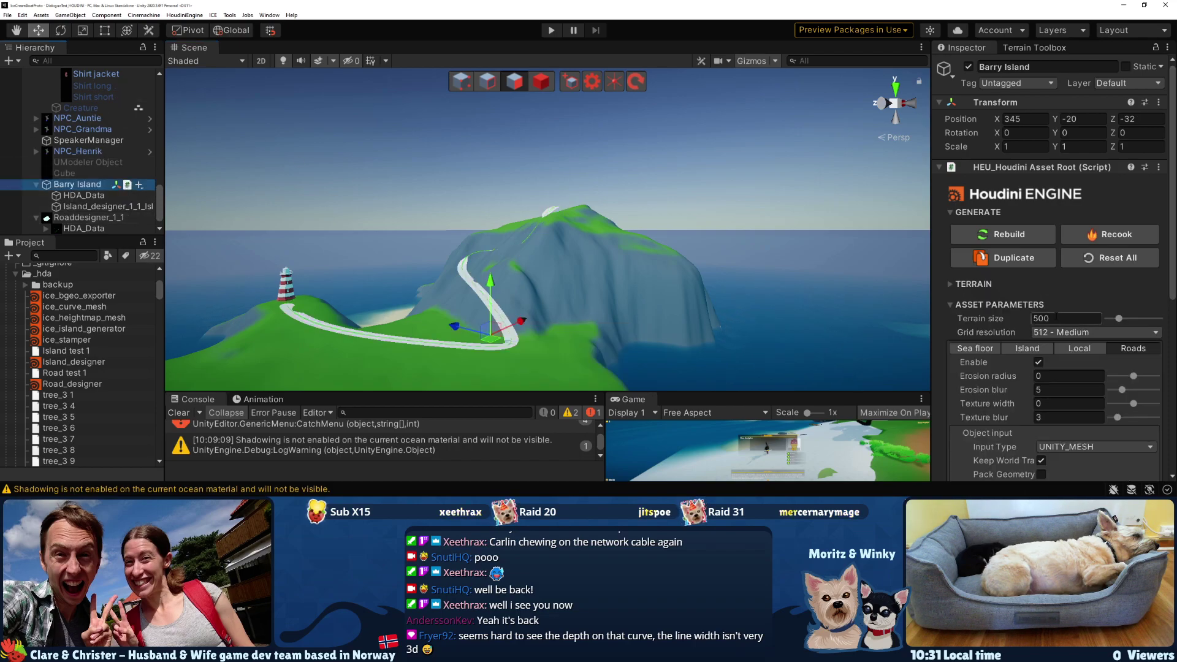
scroll(1021, 325, "down", 5)
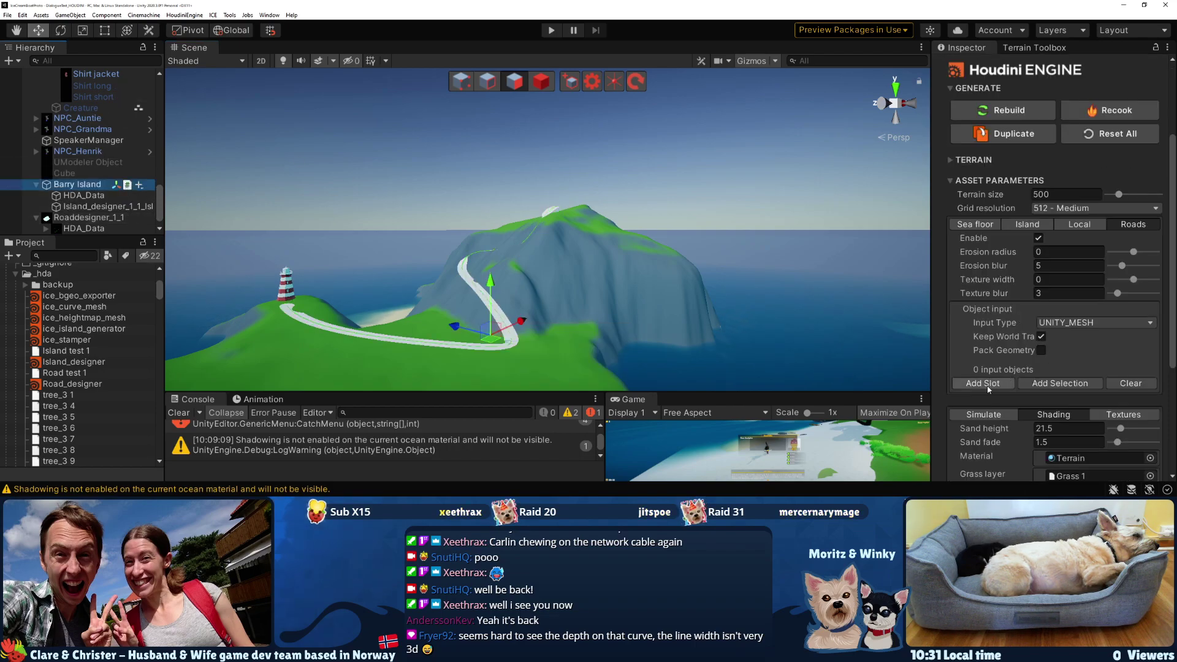
left_click(1116, 323)
left_click(1091, 336)
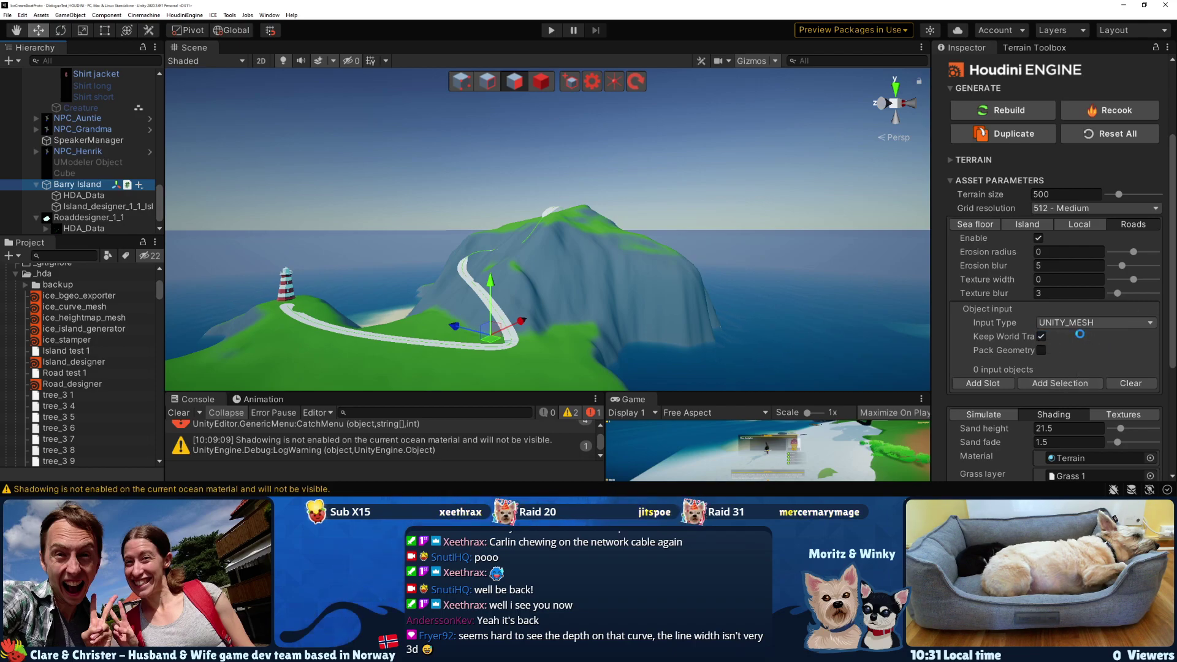
left_click(991, 385)
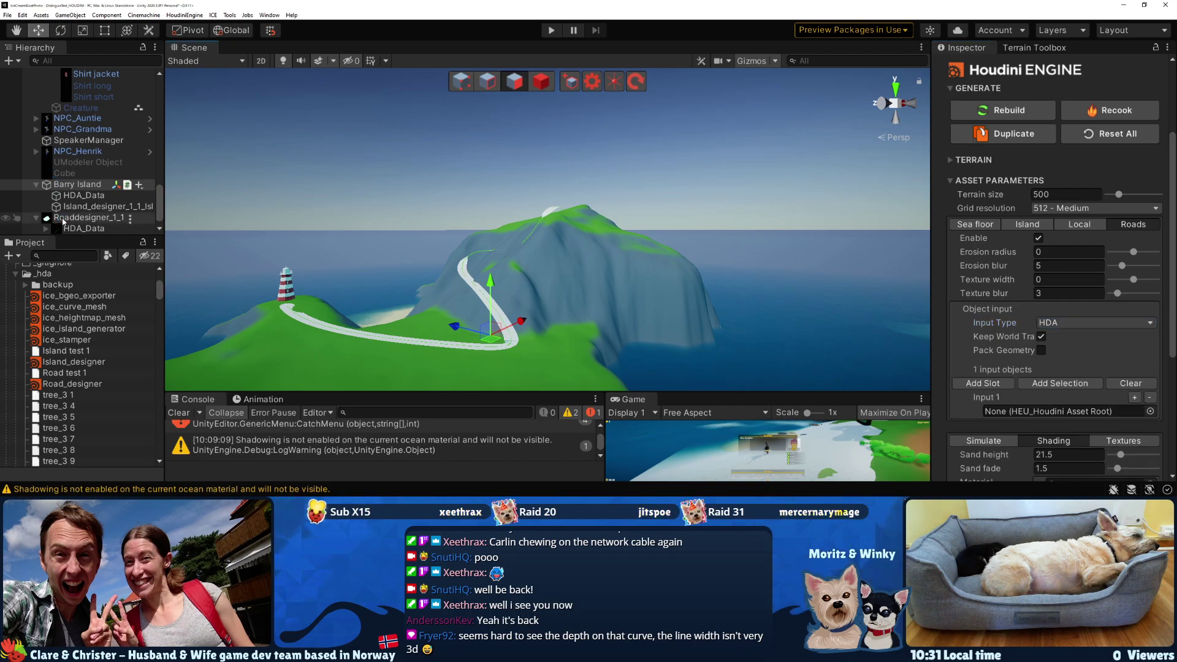
left_click_drag(63, 223, 1023, 409)
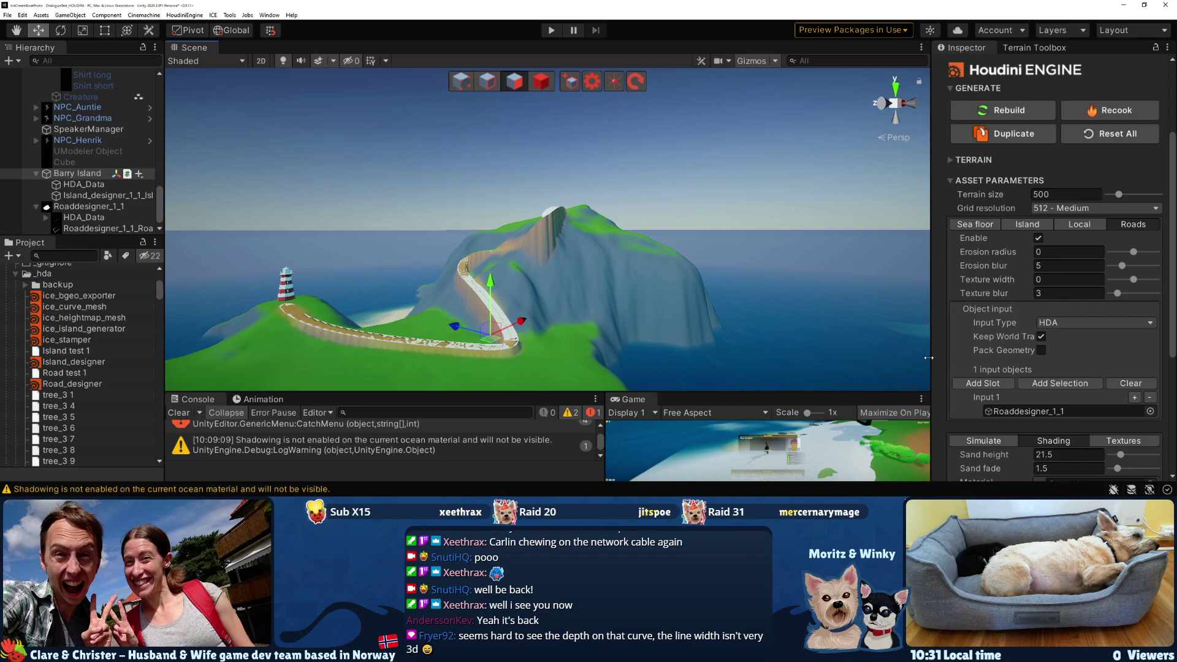
Deactivate the Roaddesigner_1_1 object and inspect the road carved into the mountain terrain up close
left_click(583, 312)
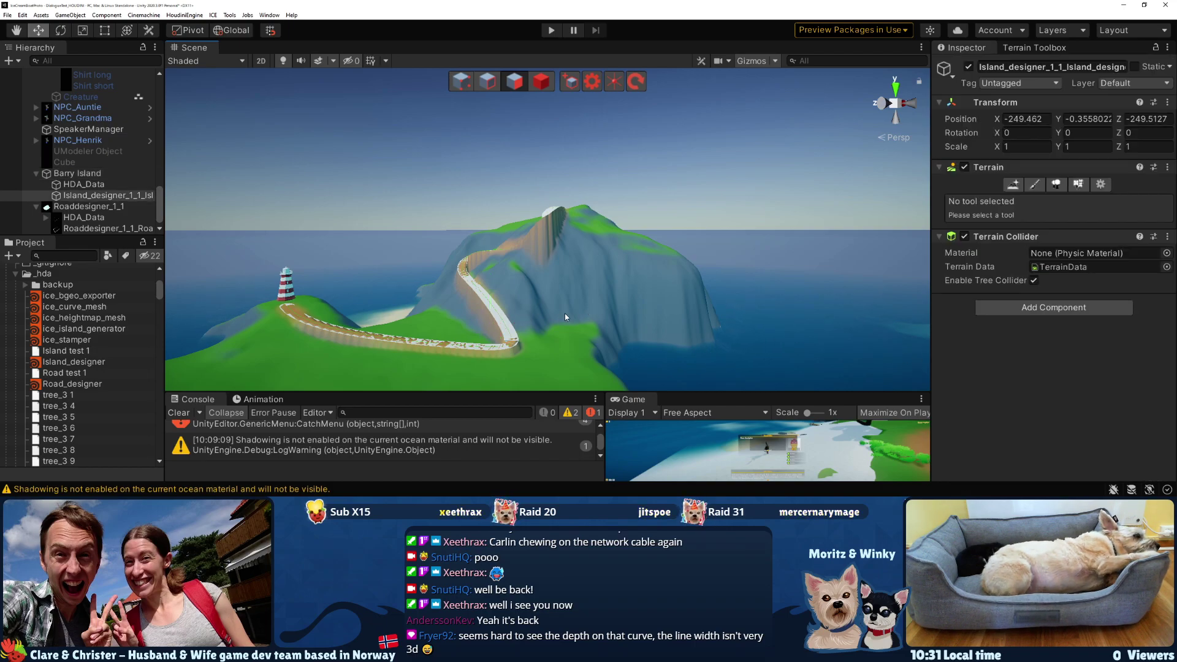
left_click(80, 207)
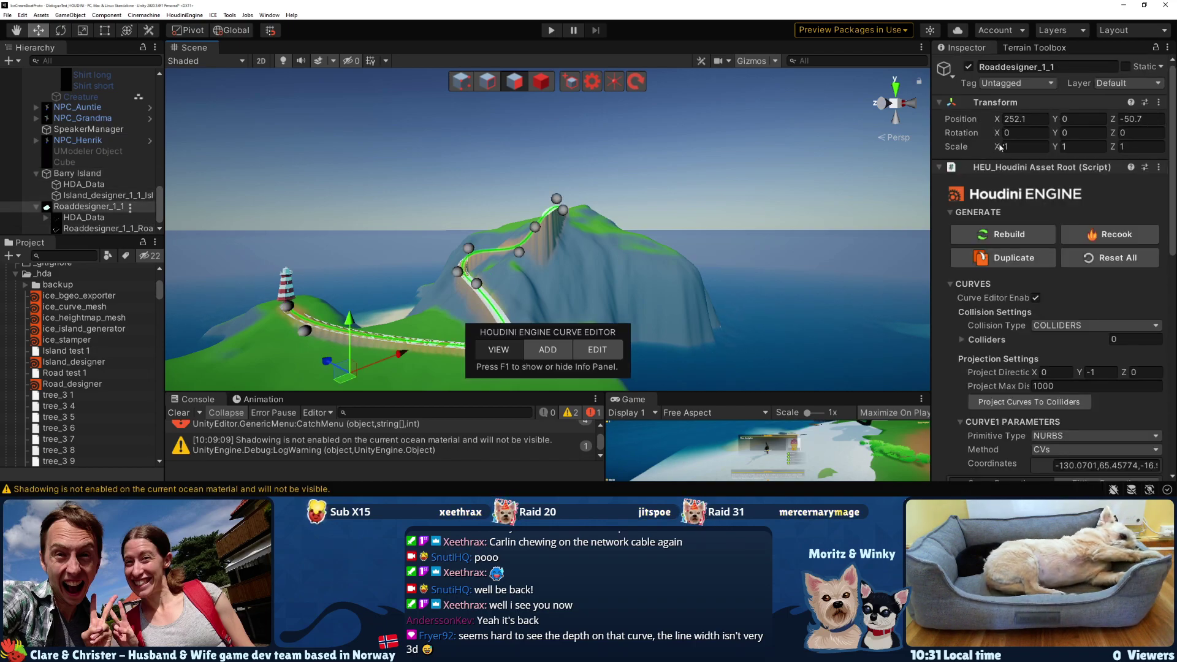
left_click(969, 66)
left_click(550, 296)
middle_click_drag(550, 296, 708, 268)
scroll(708, 268, "up", 5)
left_click_drag(709, 268, 1135, 327, "alt")
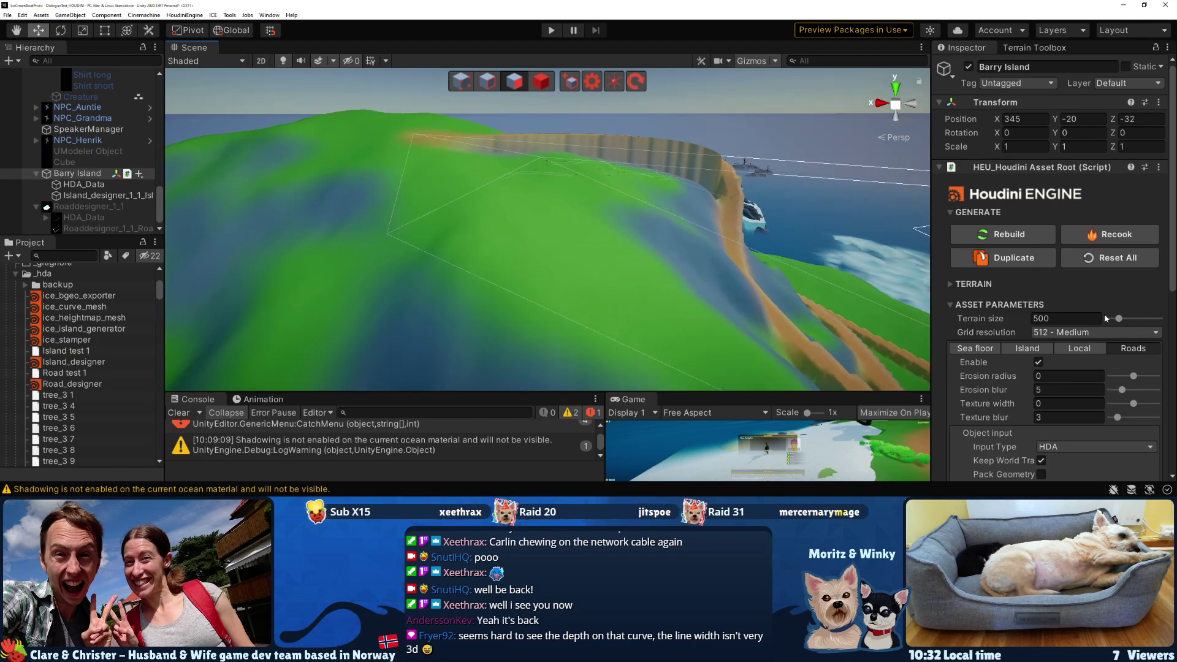
Try disabling the slope on Roaddesigner_1_1 and undo the change
left_click(89, 207)
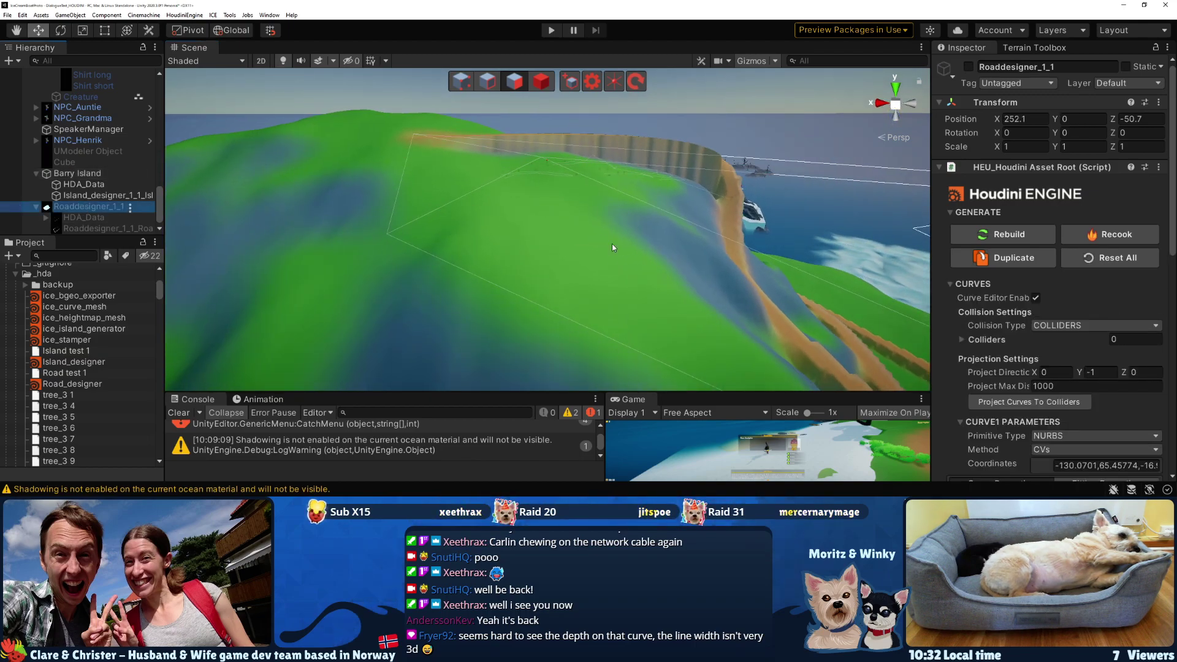
scroll(1087, 278, "down", 10)
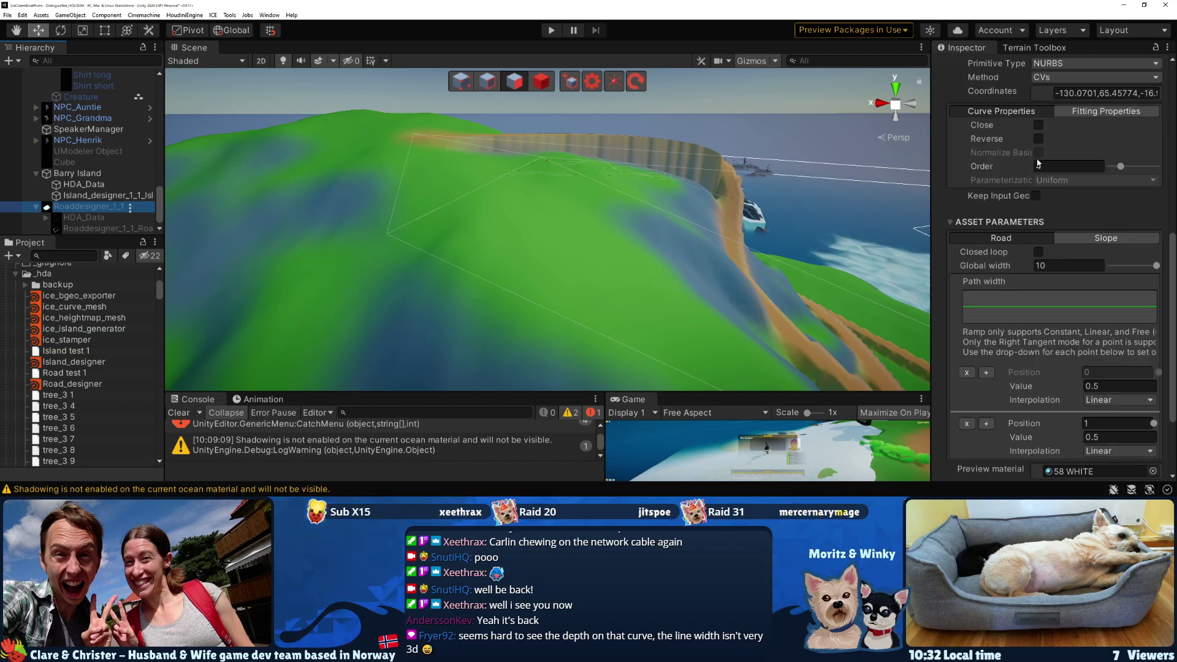
left_click(1104, 238)
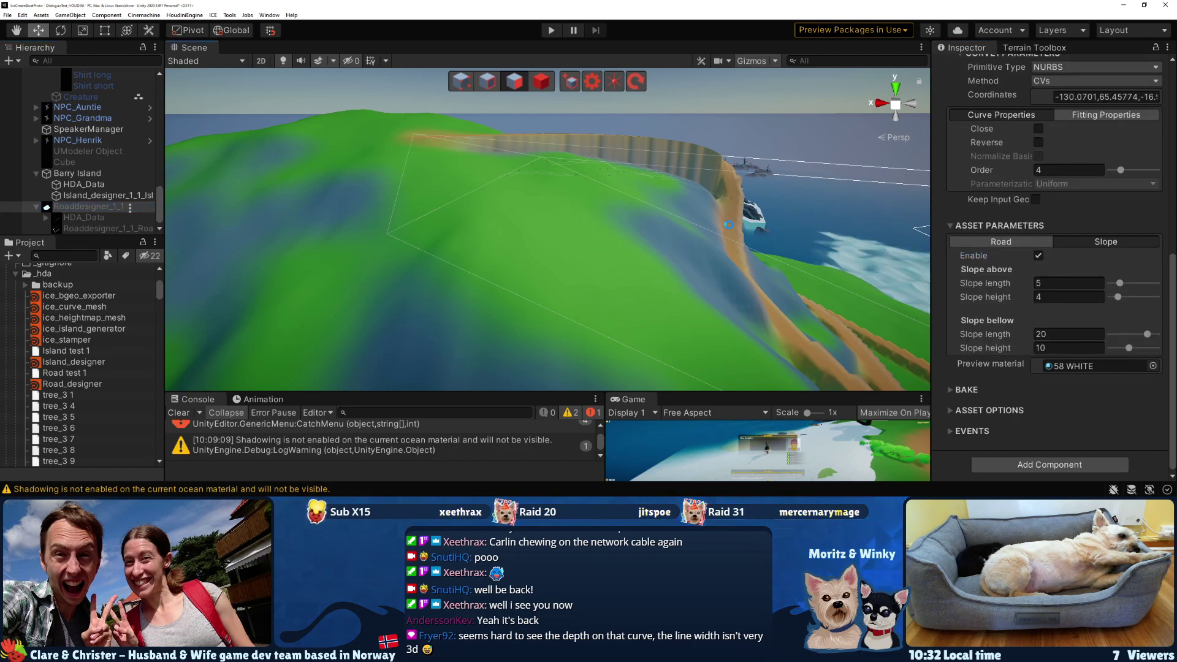
middle_click_drag(730, 226, 607, 239)
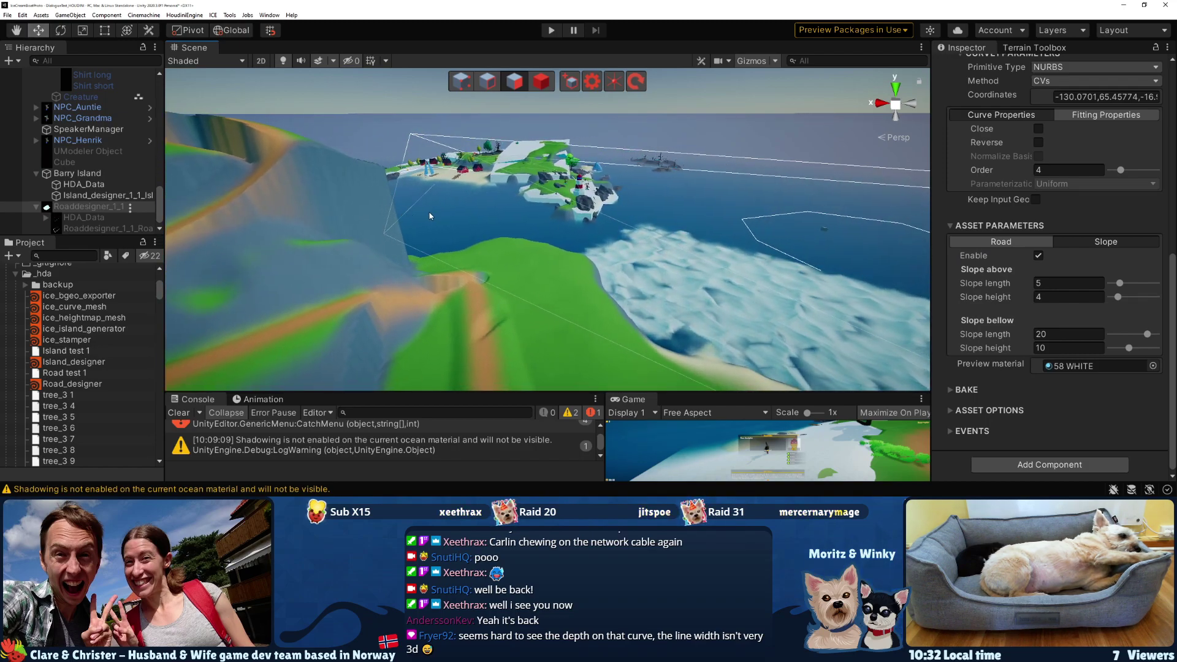
left_click(1039, 256)
left_click(1041, 256)
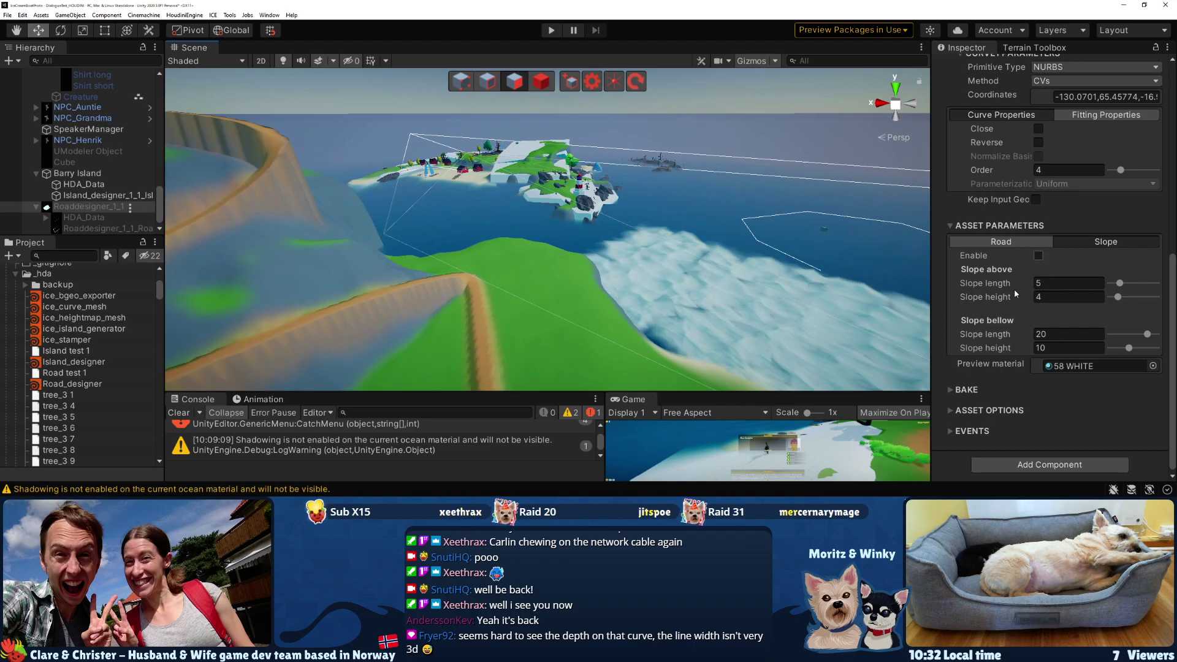
key("ctrl+z")
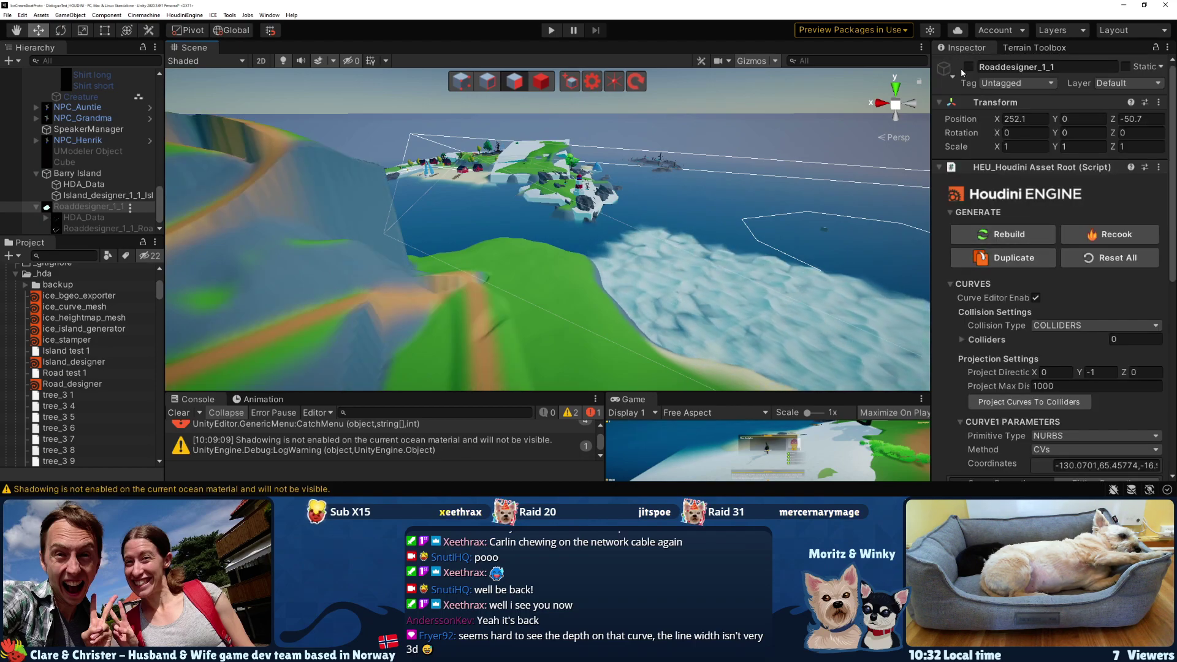
Reactivate Roaddesigner_1_1, set its slope below to length 5 and height 20, and set the slope above to height 10
middle_click_drag(584, 159, 695, 208)
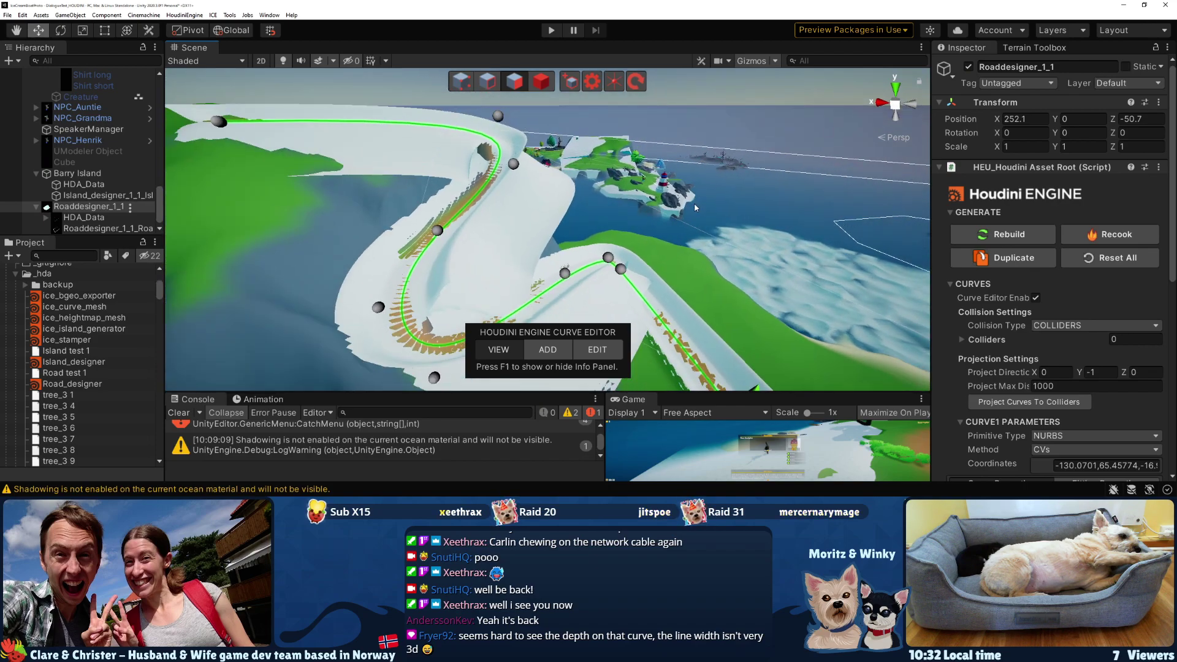
scroll(695, 208, "down", 2)
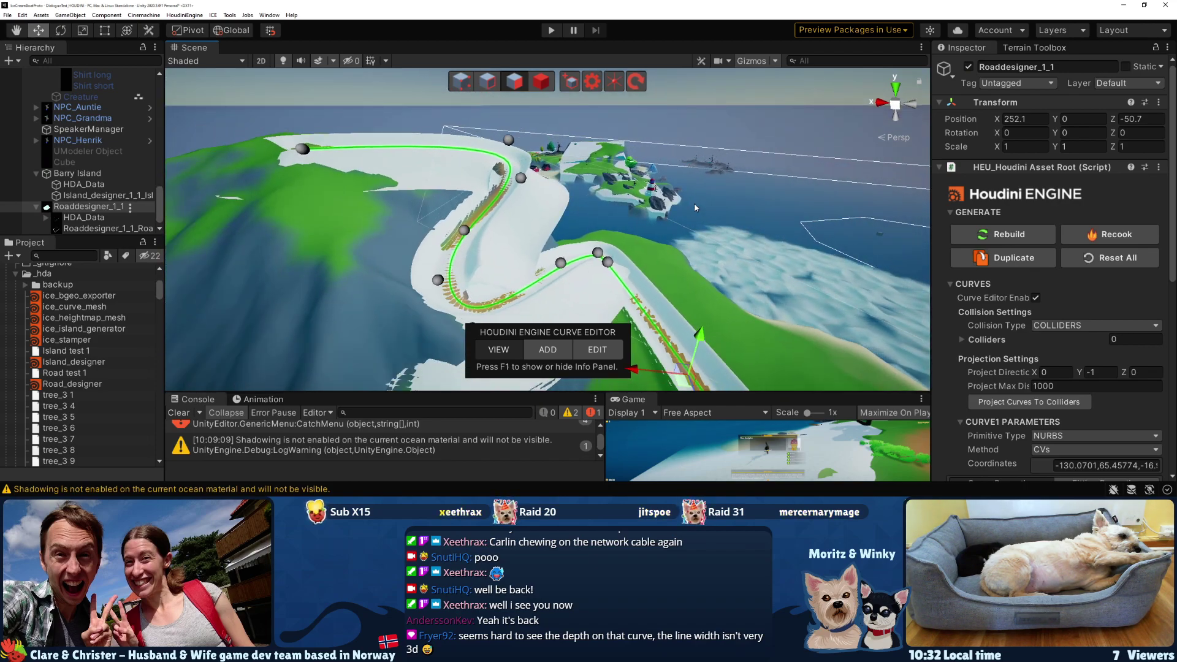
scroll(1011, 273, "down", 10)
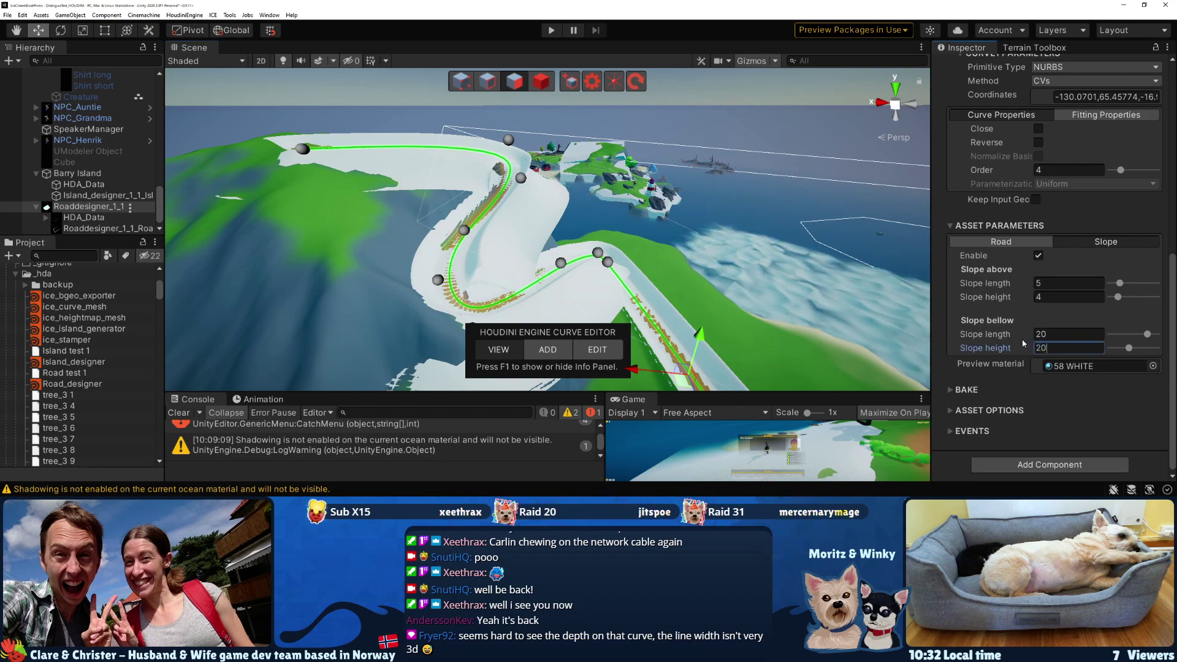
left_click(1067, 334)
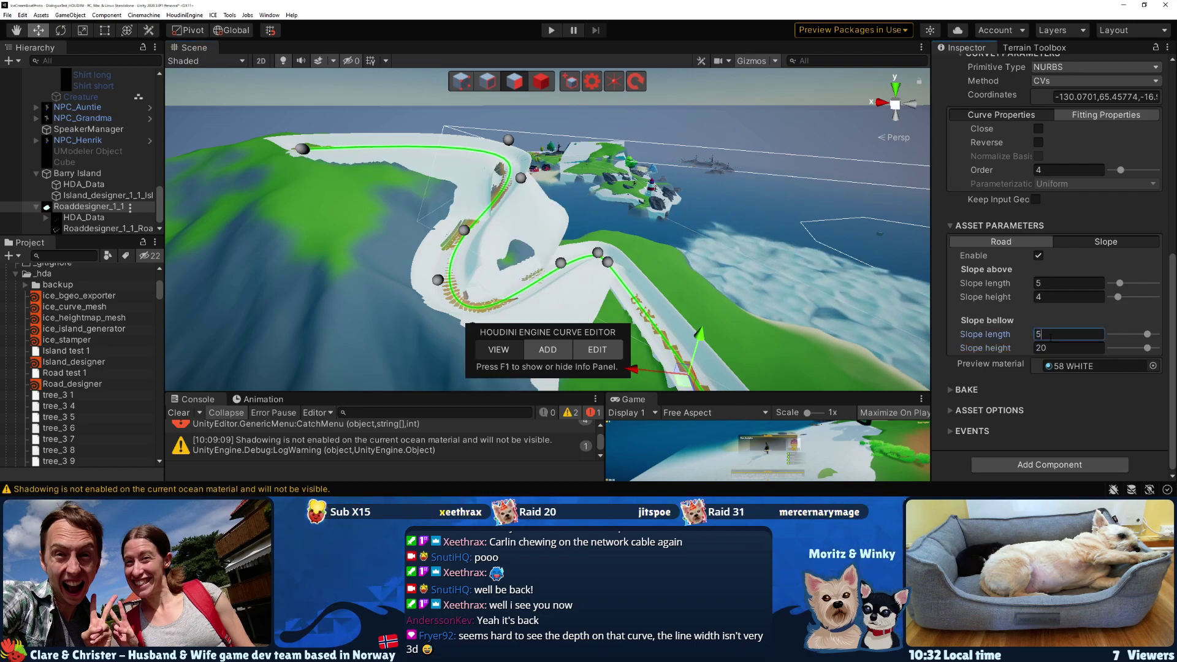
key("Return")
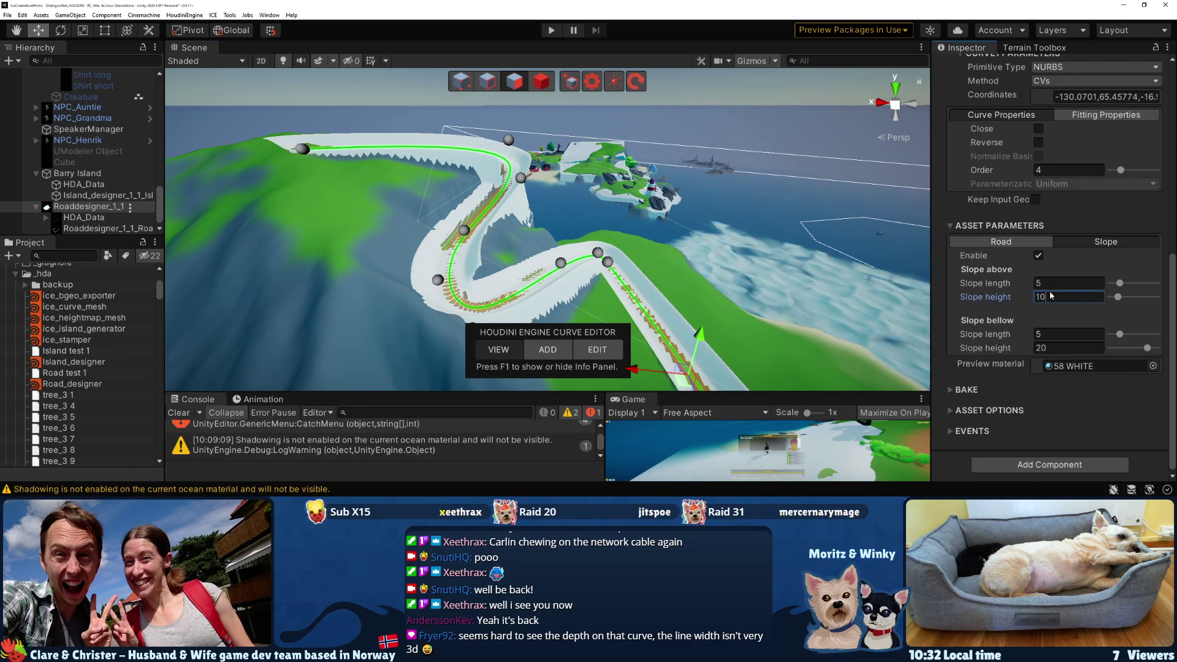
key("Return")
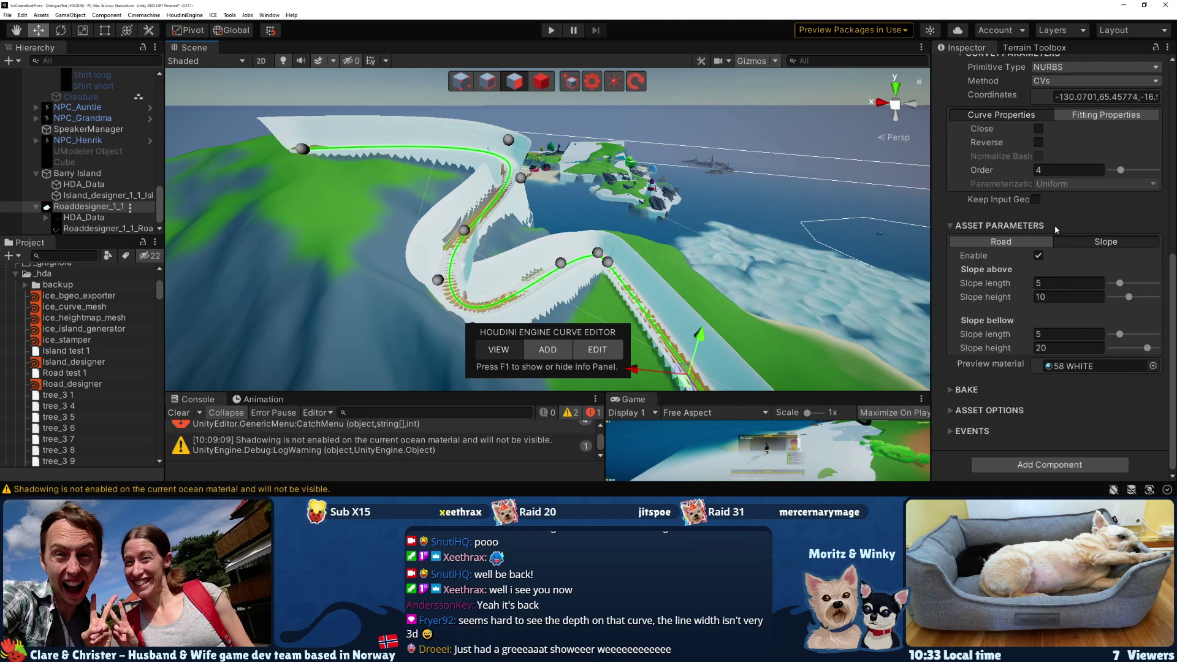
Recook the road asset and deactivate Roaddesigner_1_1 to reveal the terrain underneath
scroll(1056, 229, "up", 10)
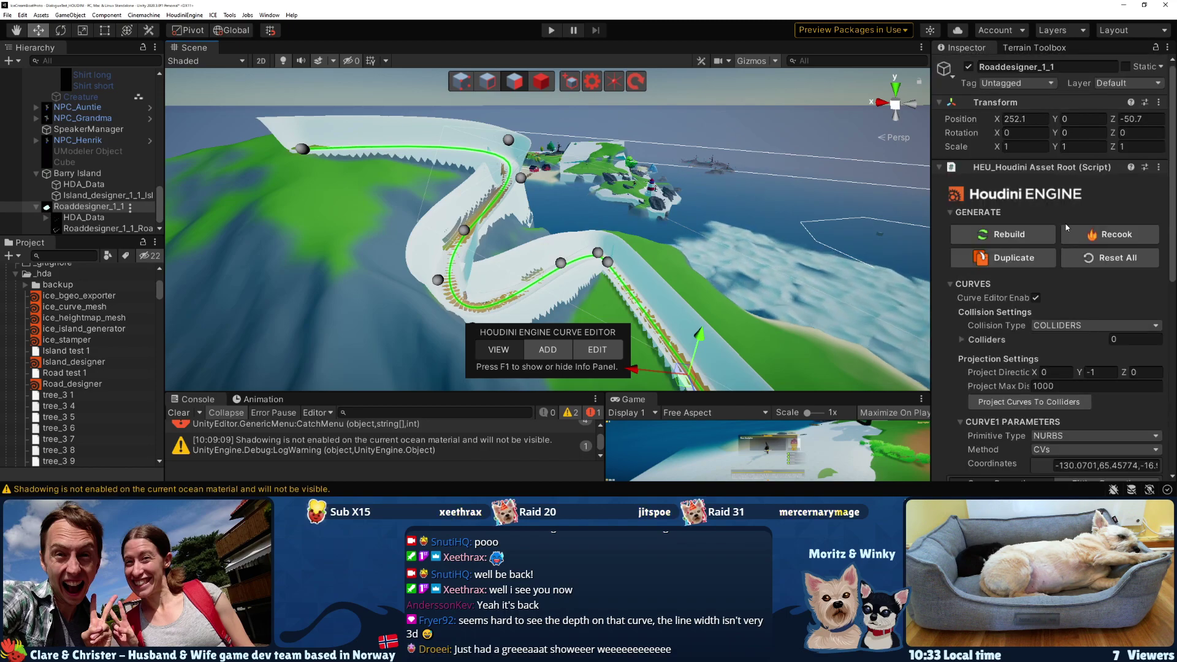
left_click(1068, 233)
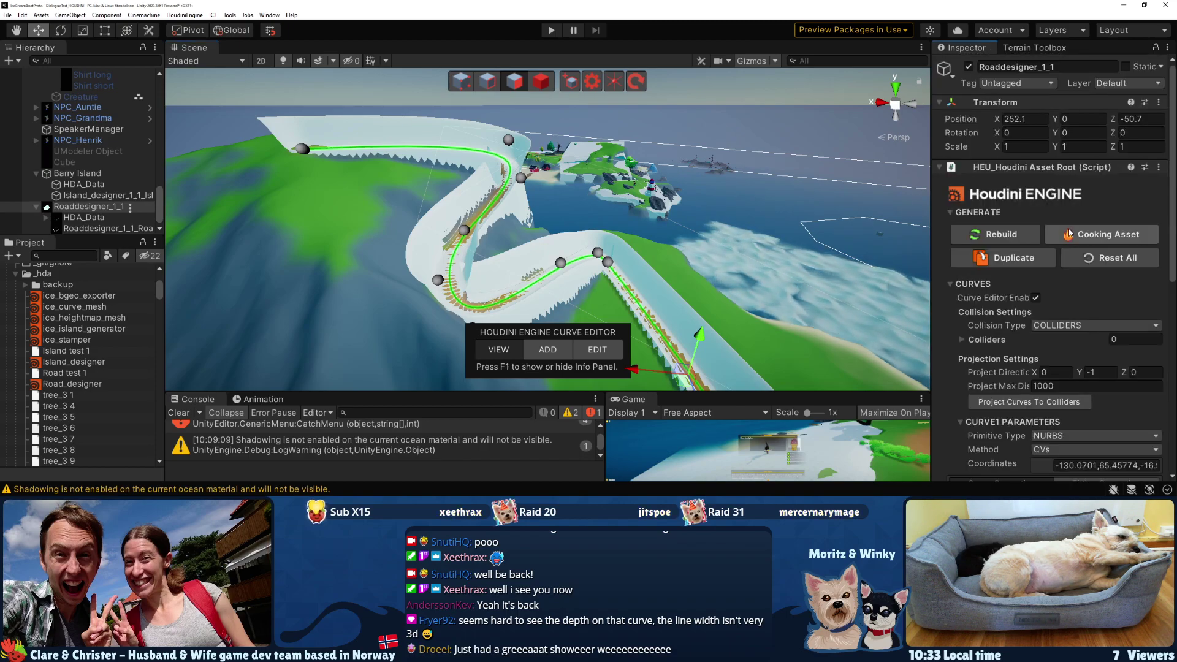
left_click(969, 68)
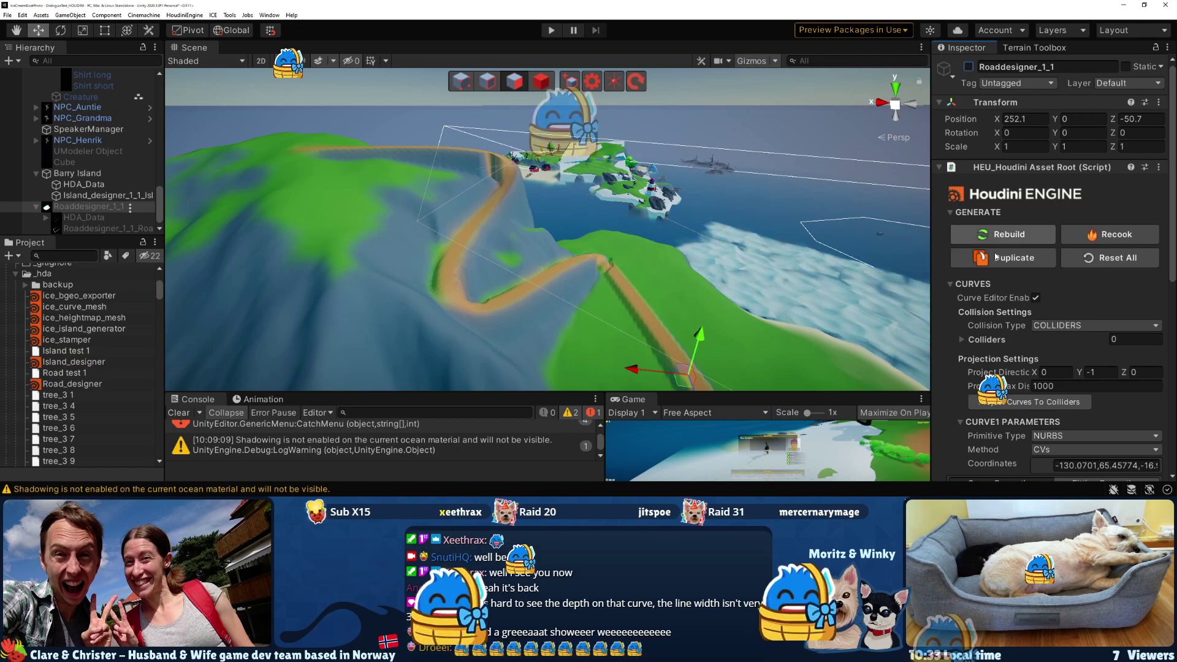
Set the global width of the road to 15
scroll(1042, 324, "down", 5)
scroll(1042, 324, "down", 2)
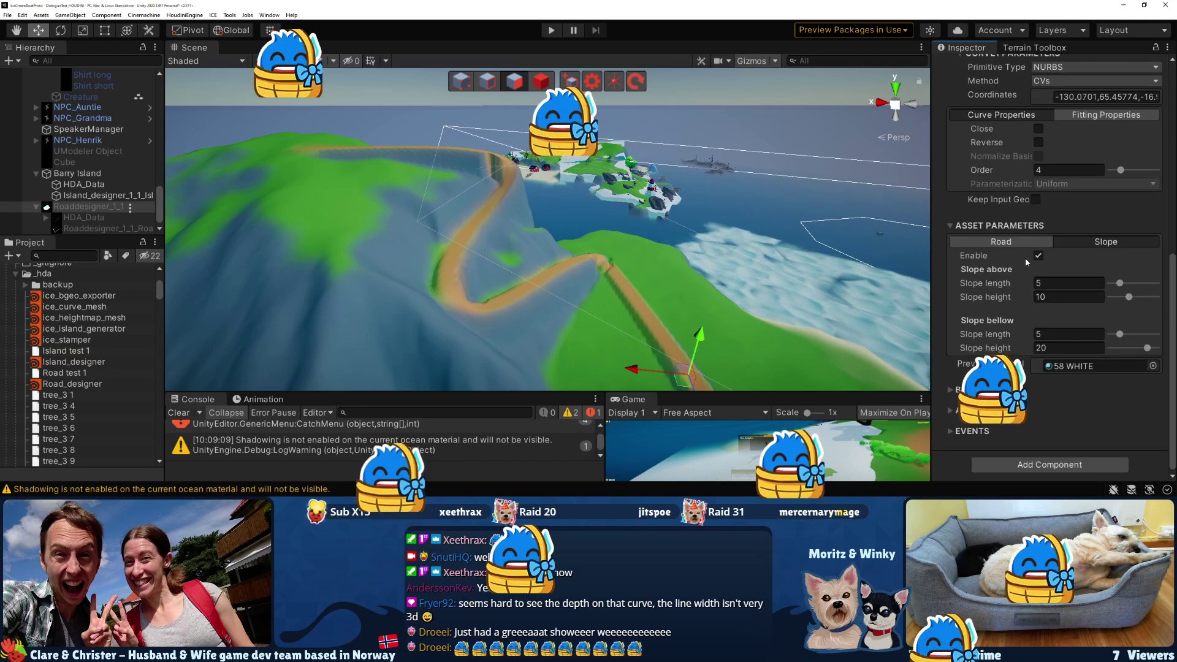
left_click(1069, 269)
type("15")
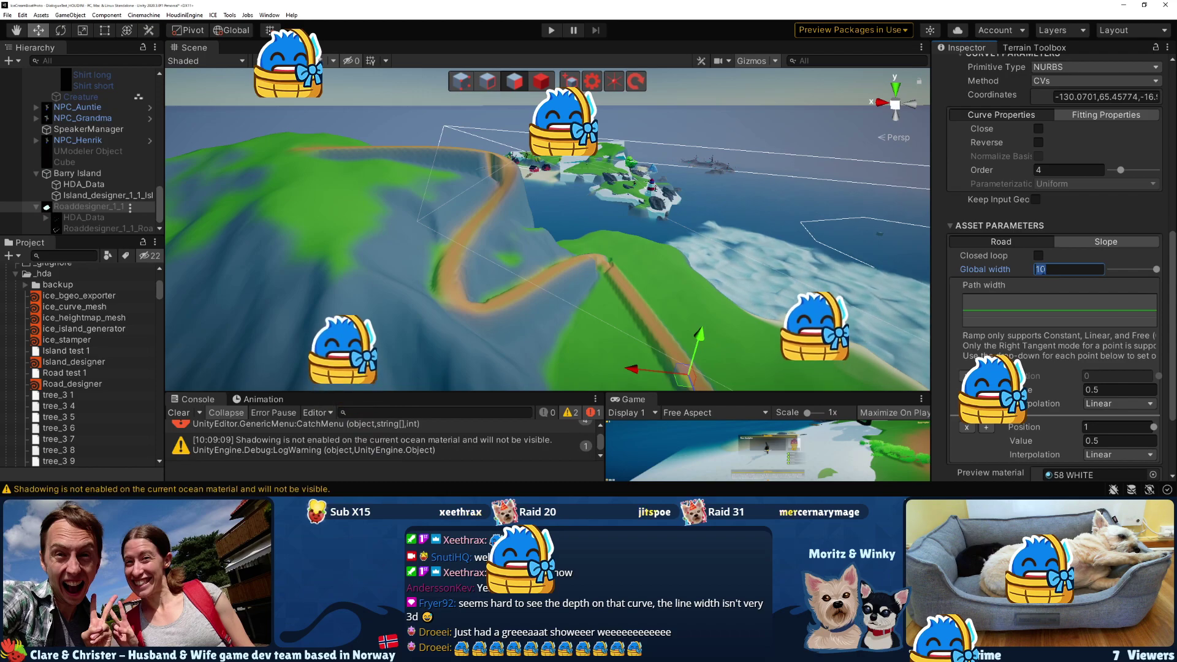
key("Return")
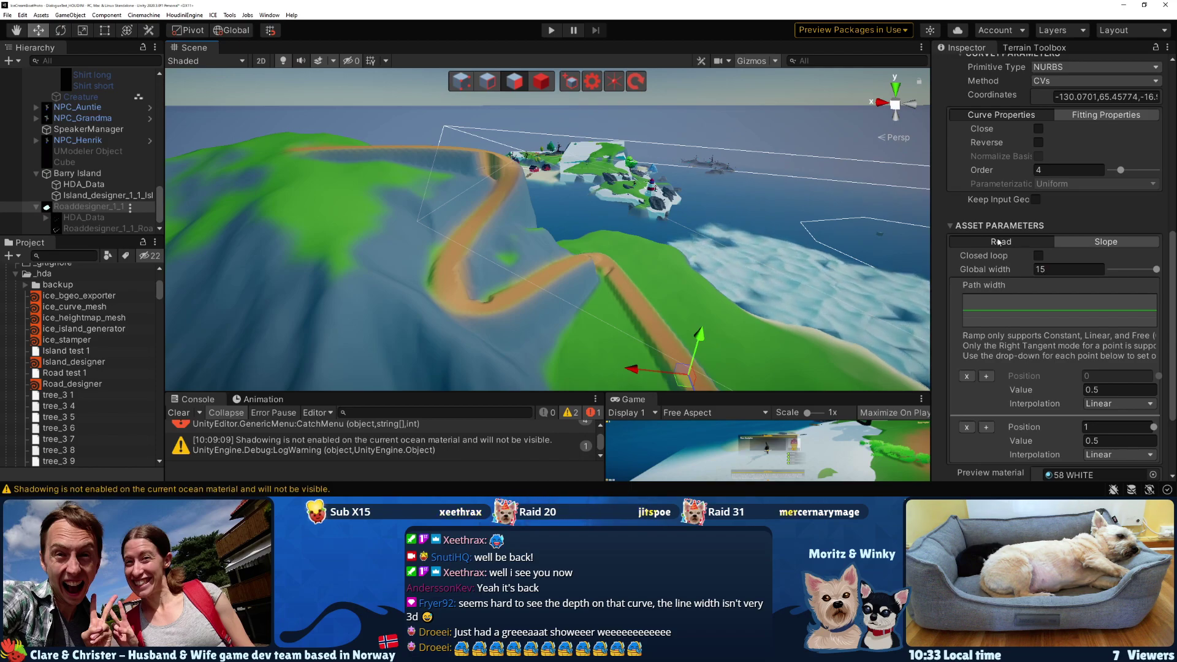
Set the slope length below the road to 10 and recook the asset
scroll(1013, 324, "down", 3)
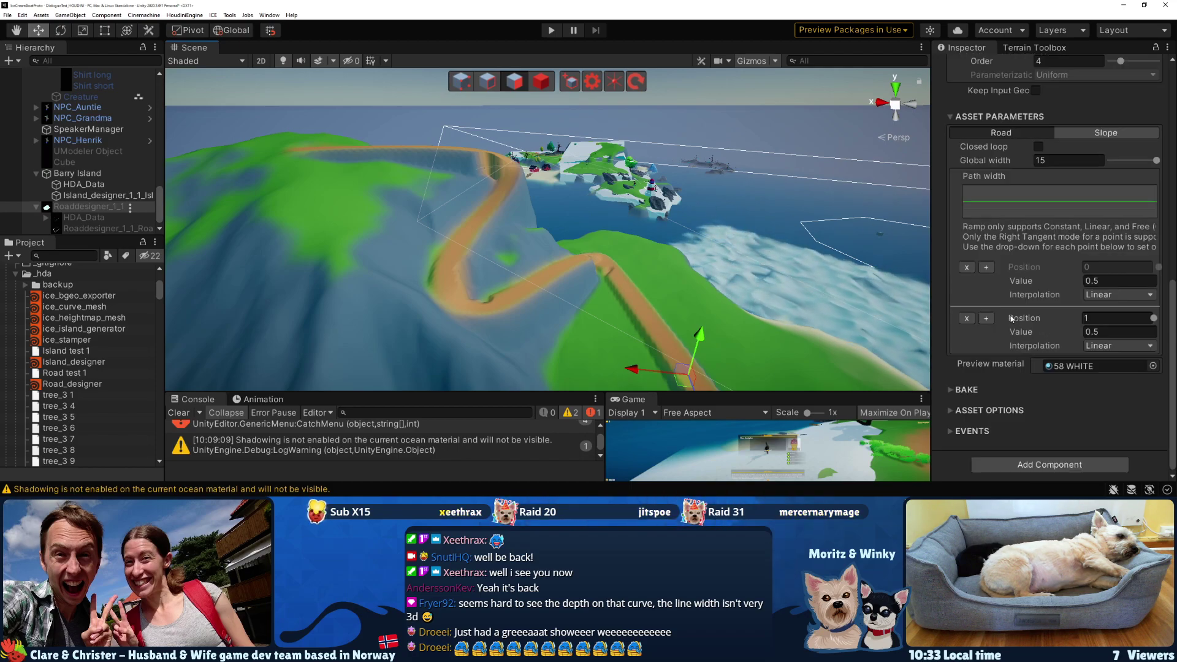
scroll(1042, 295, "up", 3)
left_click(1079, 260)
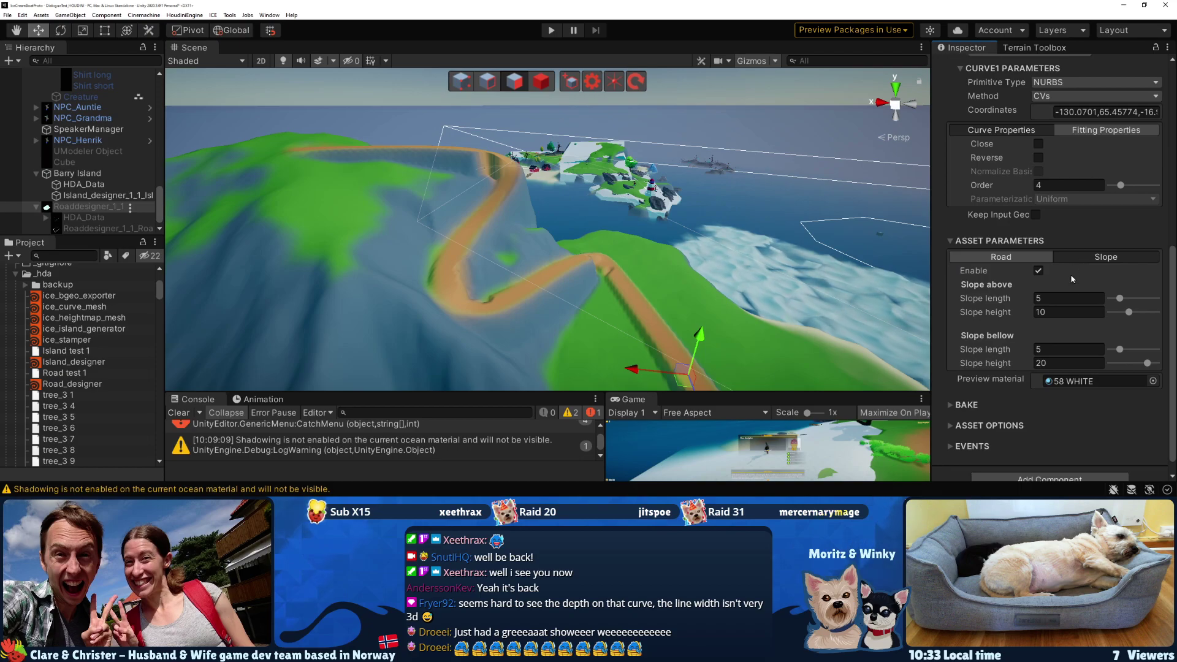
left_click(1051, 347)
type("10")
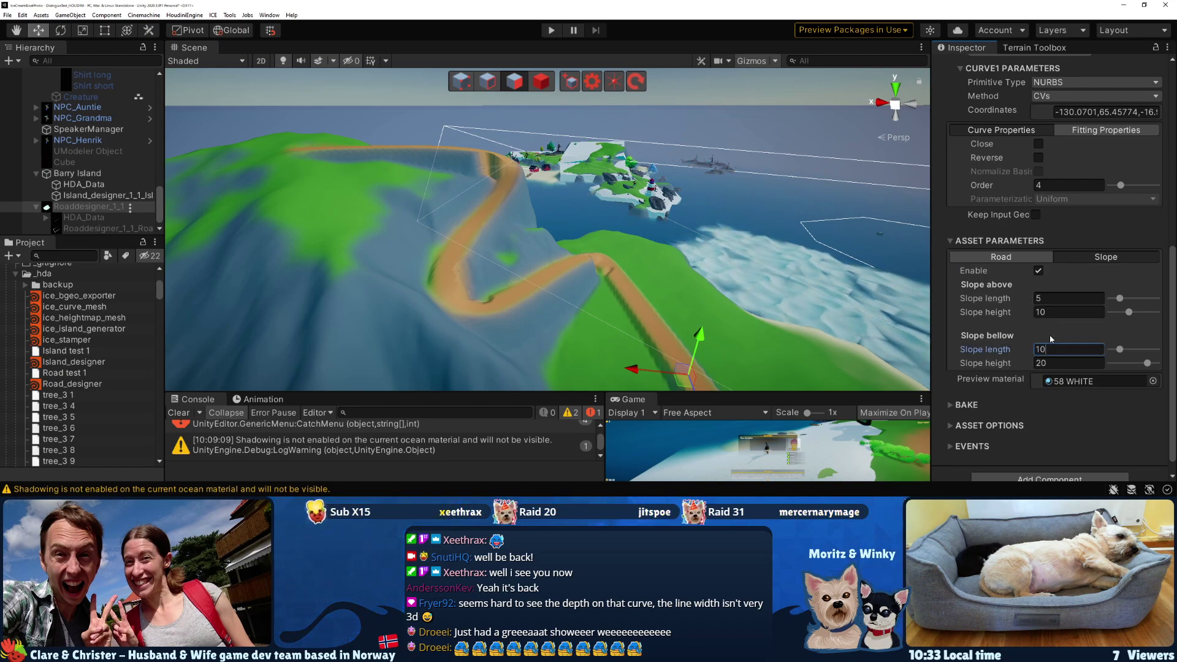
key("Return")
scroll(1080, 175, "up", 4)
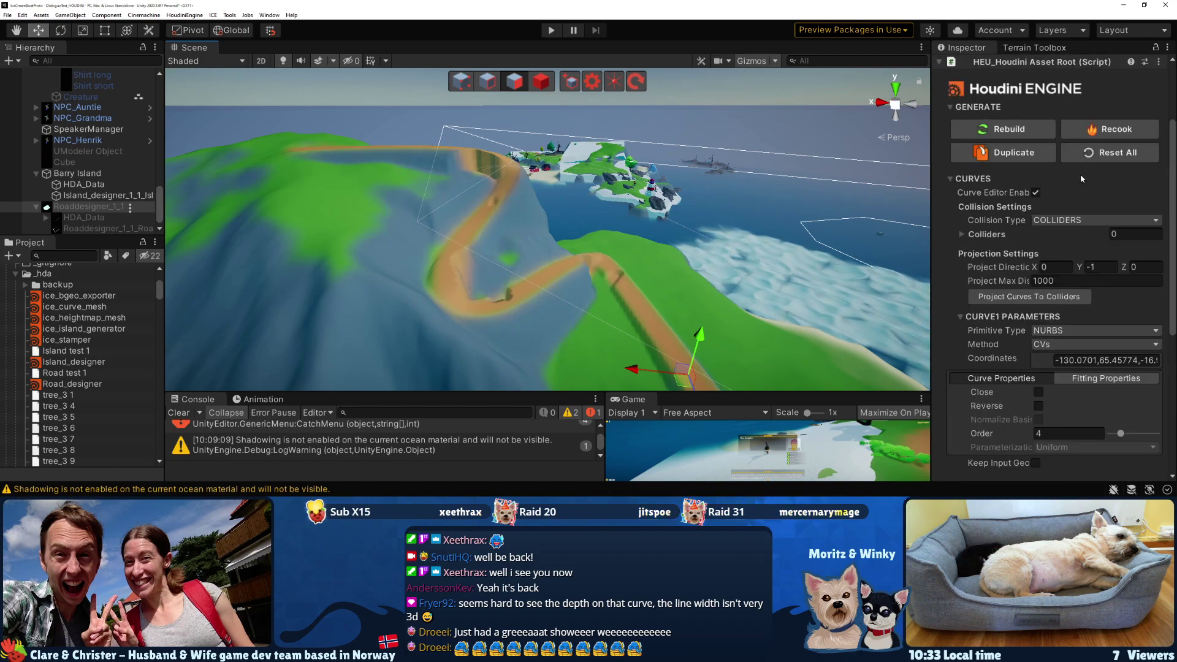
left_click(1099, 131)
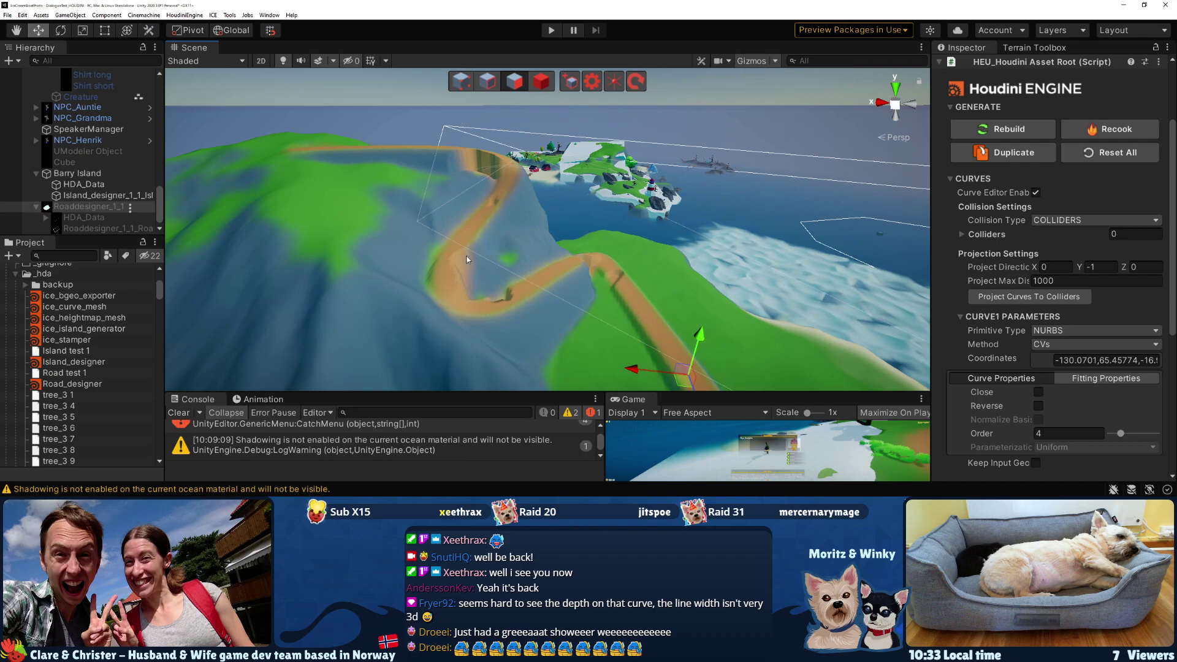
Set the slope length below the road back to 5
scroll(964, 342, "down", 5)
left_click(1056, 350)
key("BackSpace")
key("BackSpace")
type("5")
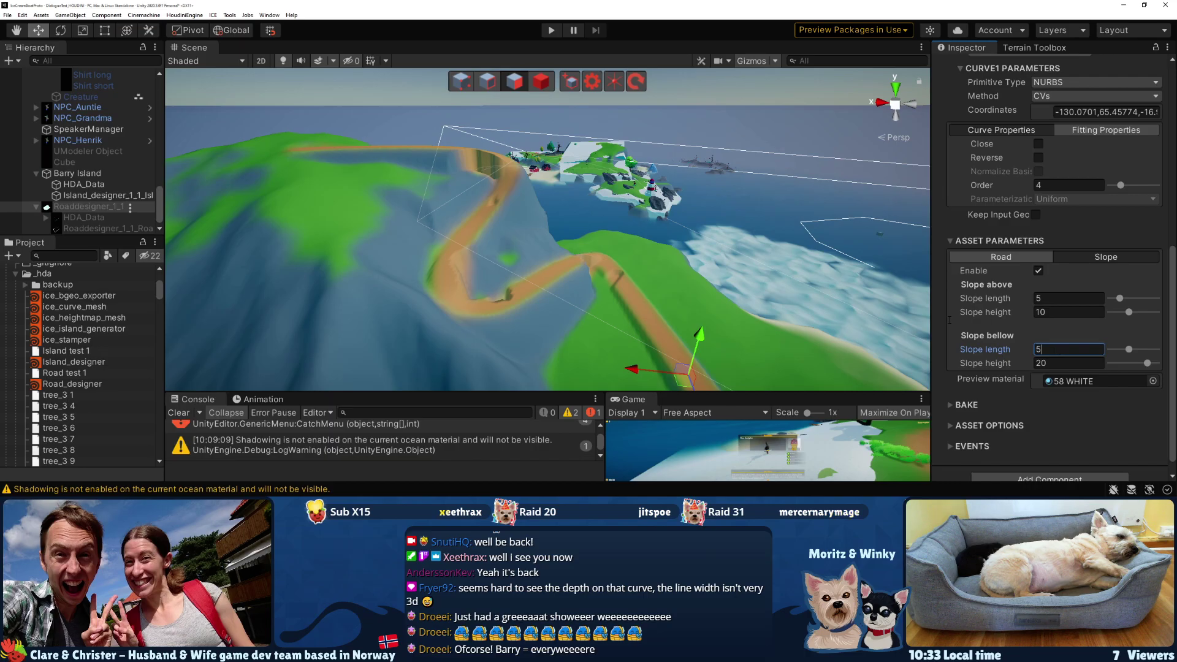
key("Return")
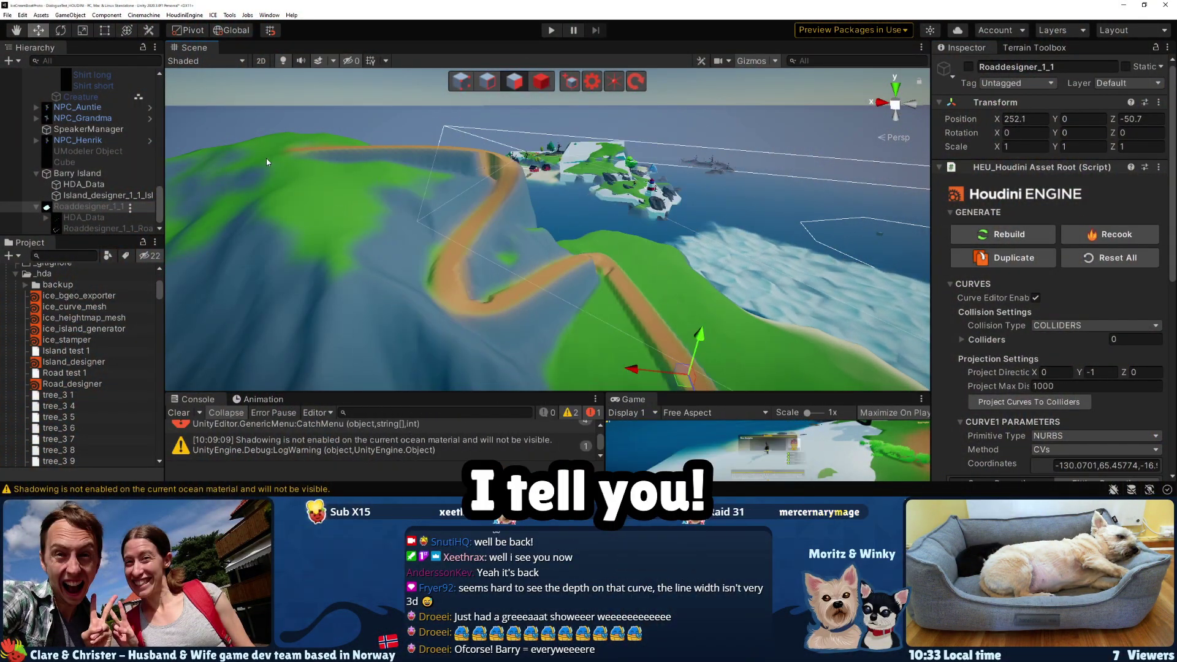
Select Barry Island and set the erosion radius of its roads to 10
left_click(97, 175)
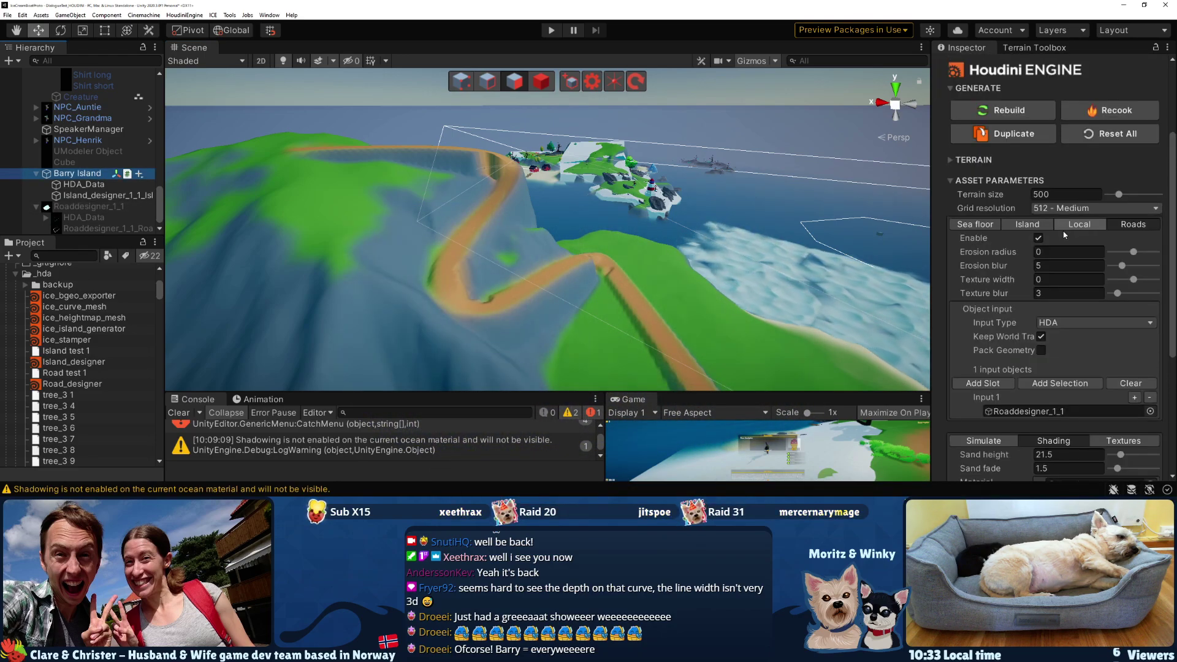
left_click(1040, 252)
key("ctrl+a")
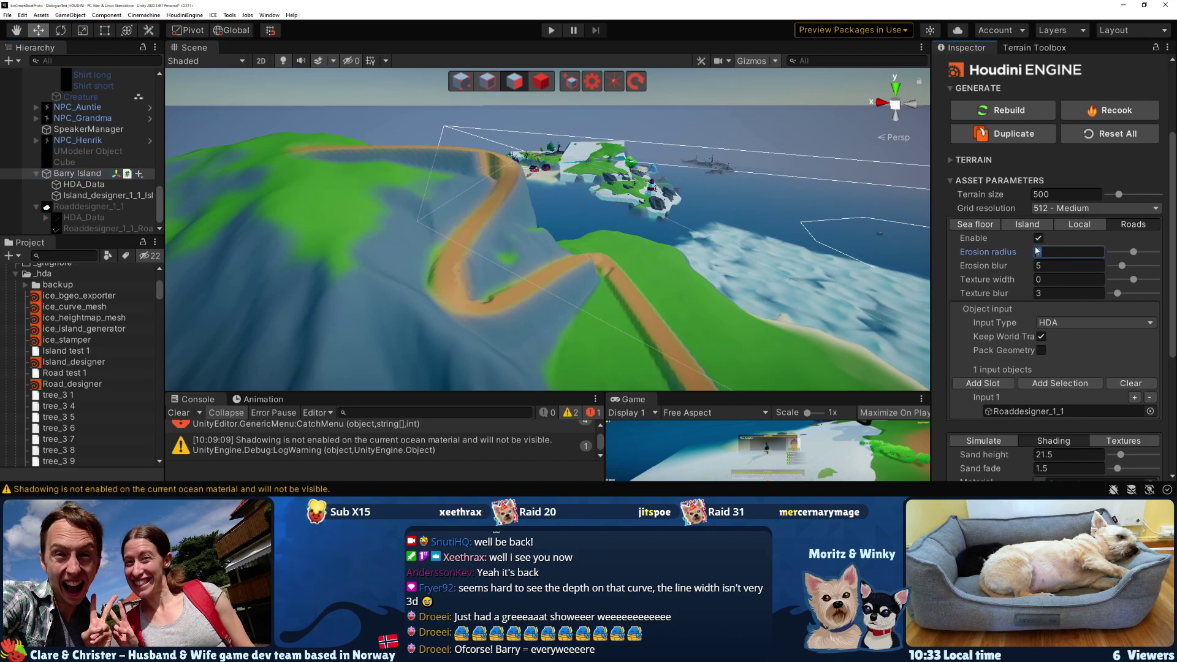
type("10")
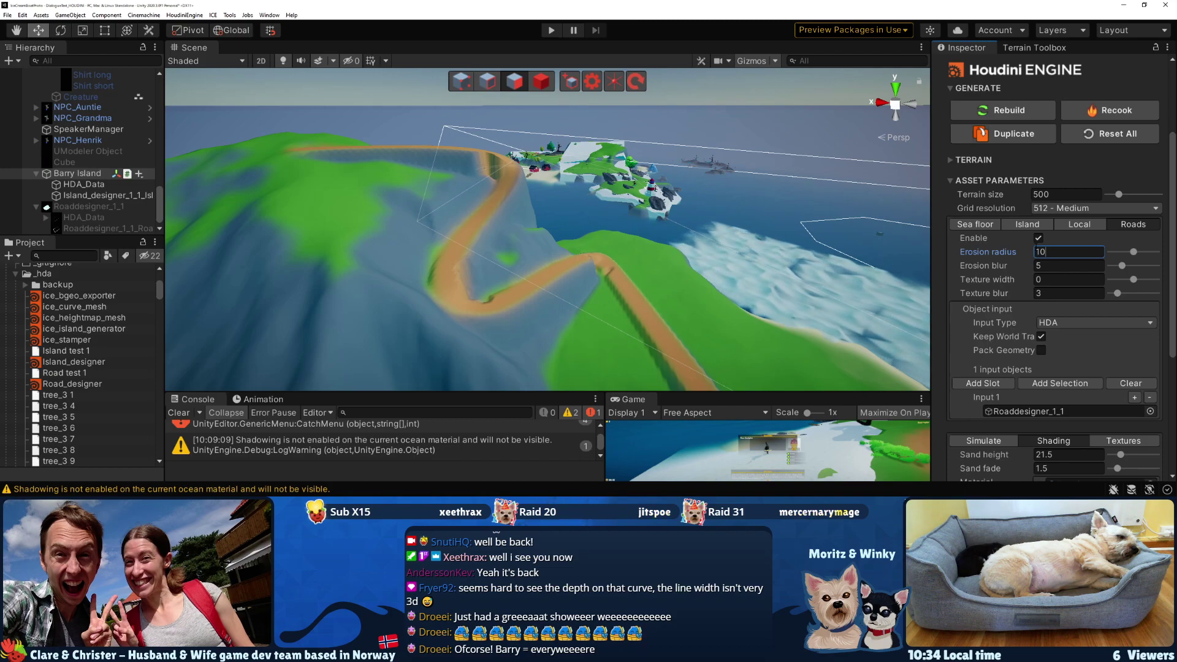
key("Return")
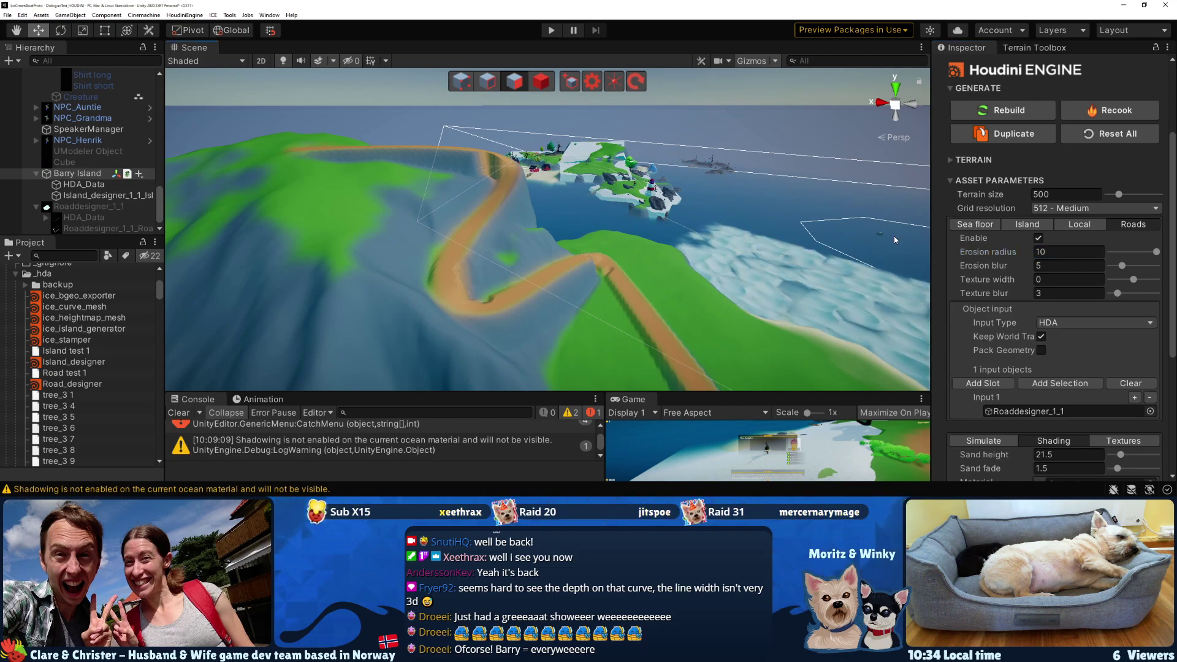
Enable erosion in Barry Island's simulation settings
scroll(1030, 256, "down", 4)
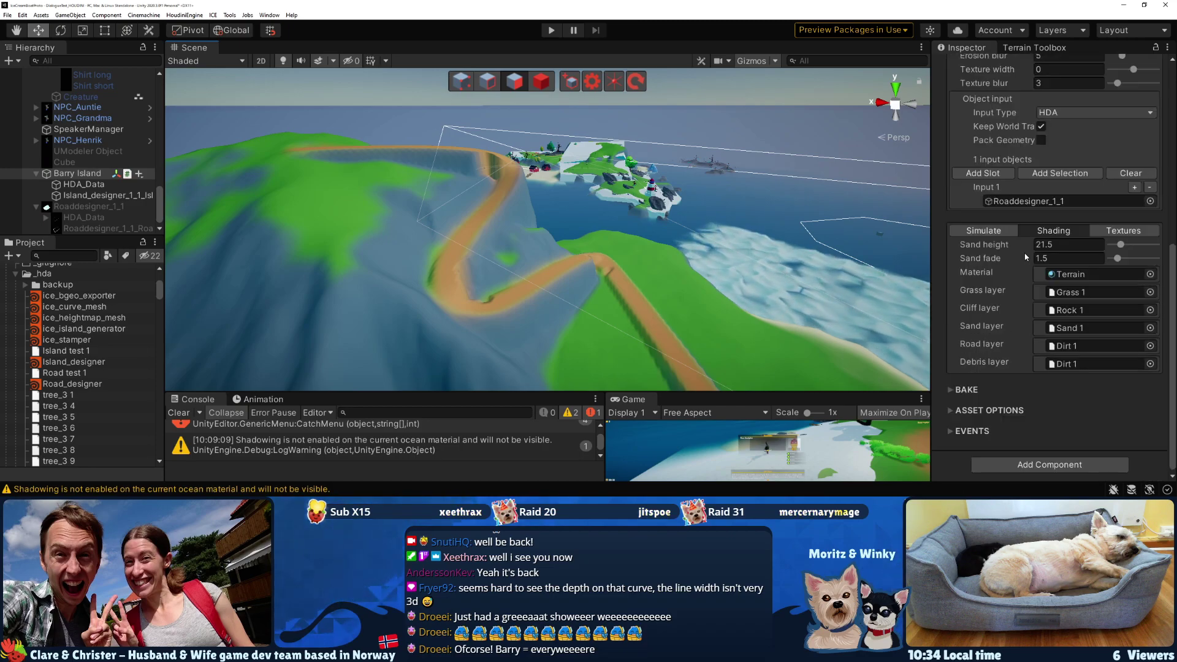
left_click(999, 233)
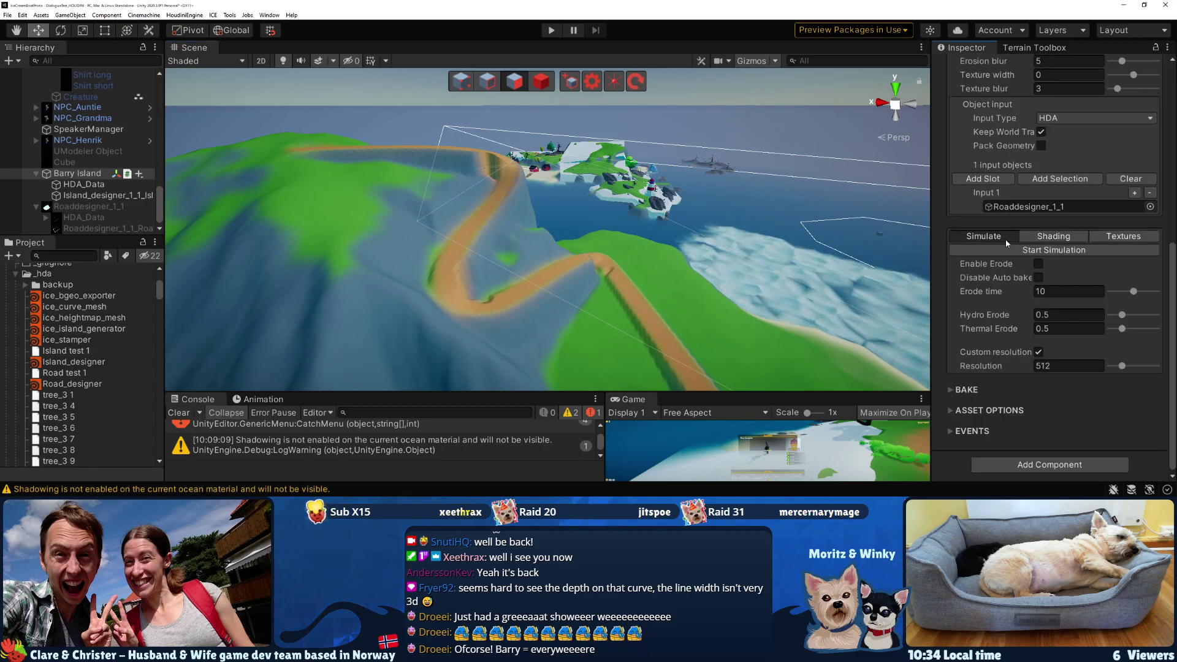
left_click(1037, 265)
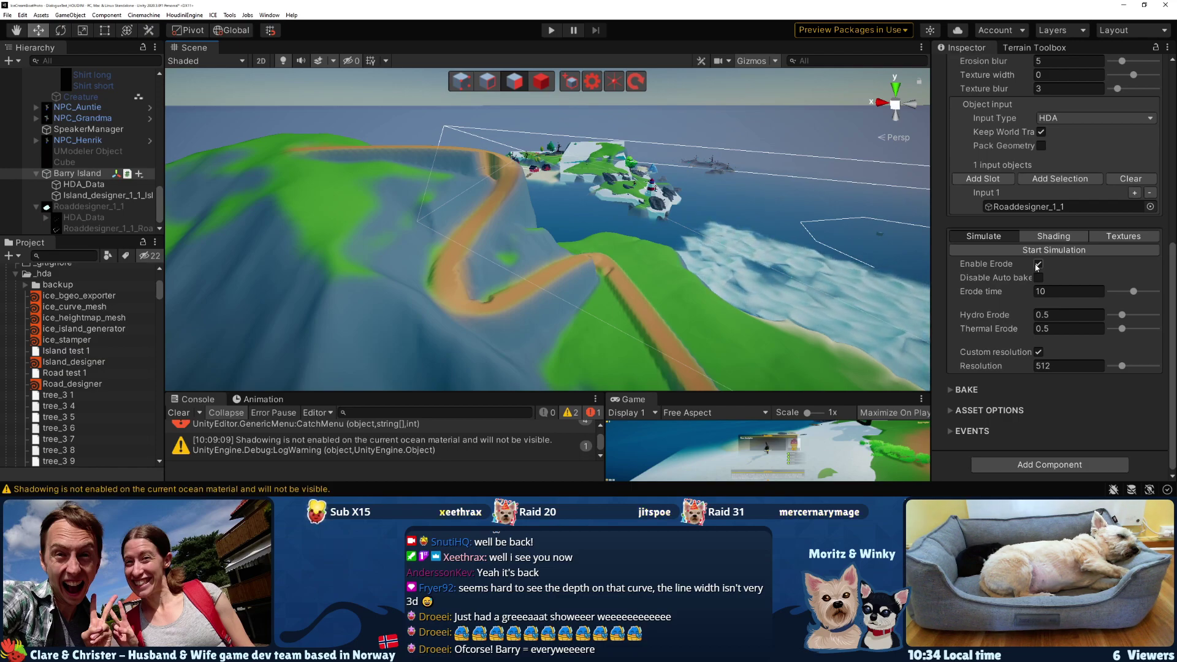
Set the roads' erosion radius back to 0
scroll(948, 66, "up", 3)
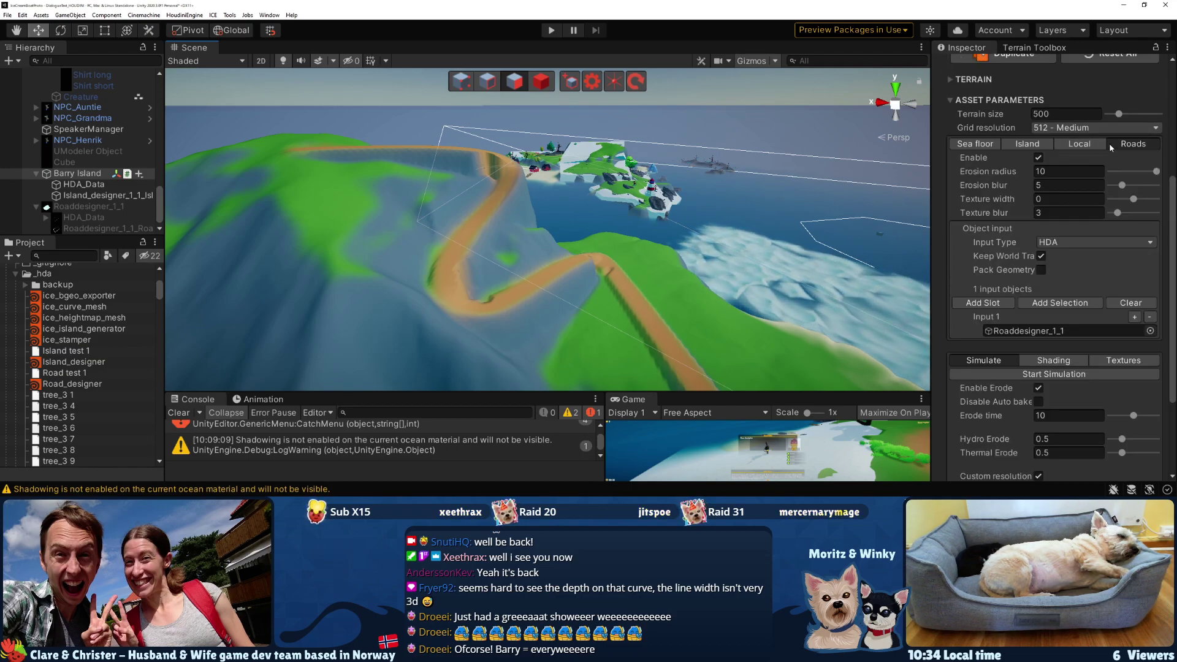
left_click(1066, 174)
type("0")
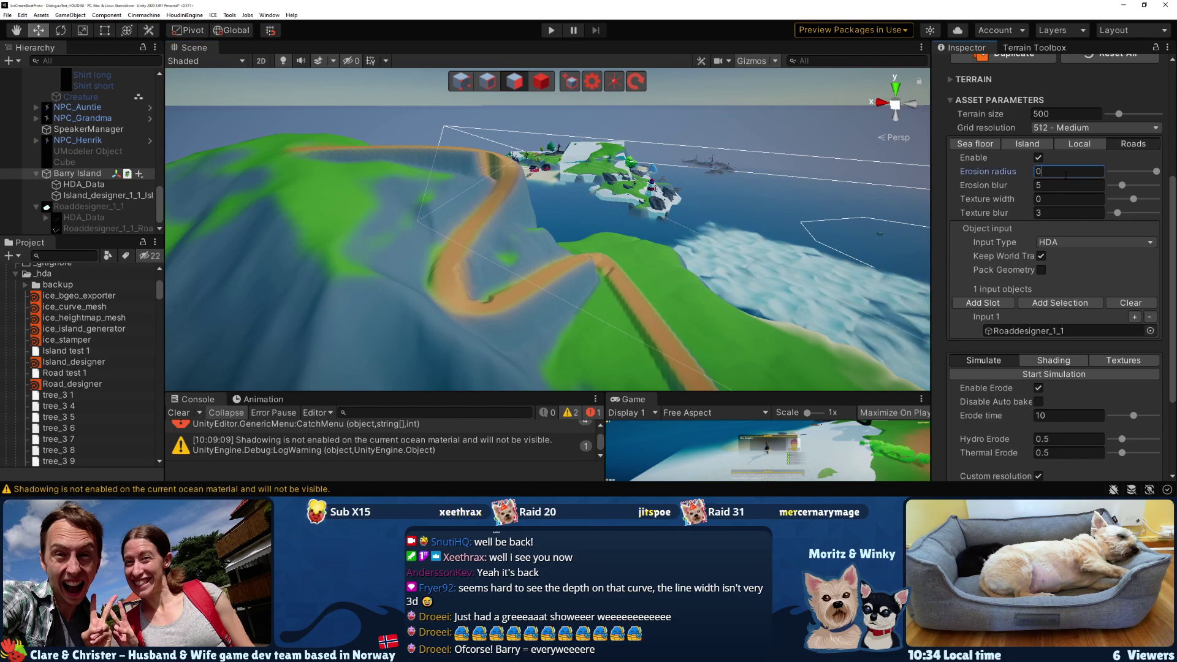
key("Return")
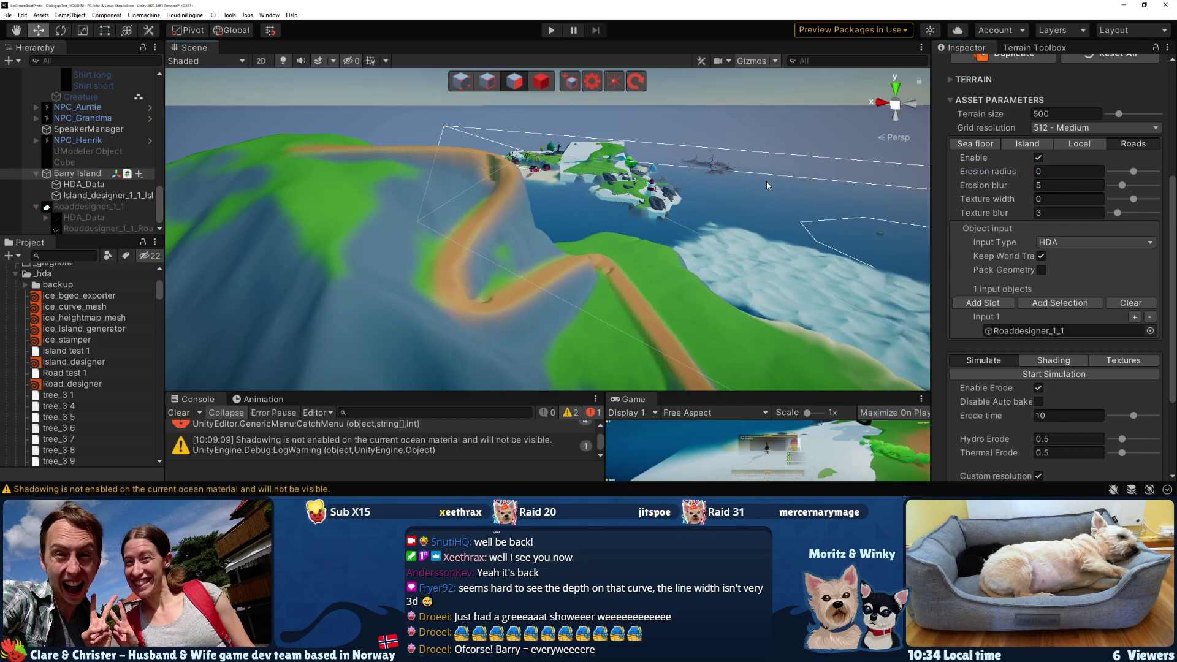
Set the roads' texture width to -2 and texture blur to 1, keeping the erosion blur at 5
key("q")
right_click_drag(560, 270, 540, 145)
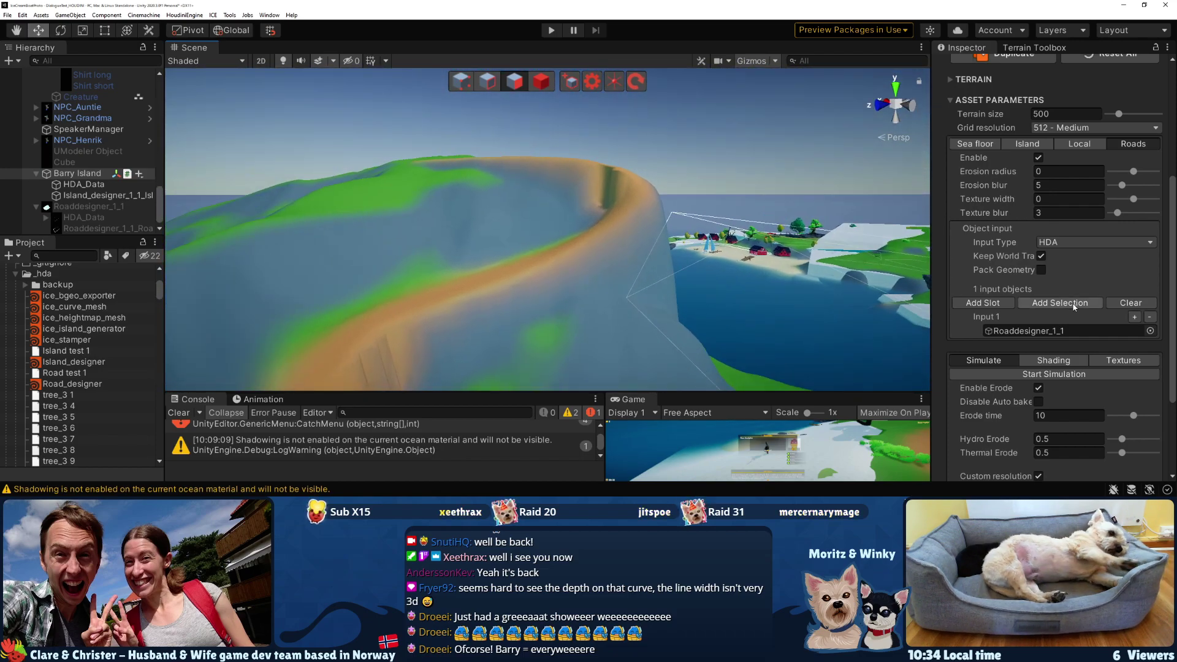
left_click(1054, 199)
type("-2")
key("Return")
left_click(1052, 185)
type("1")
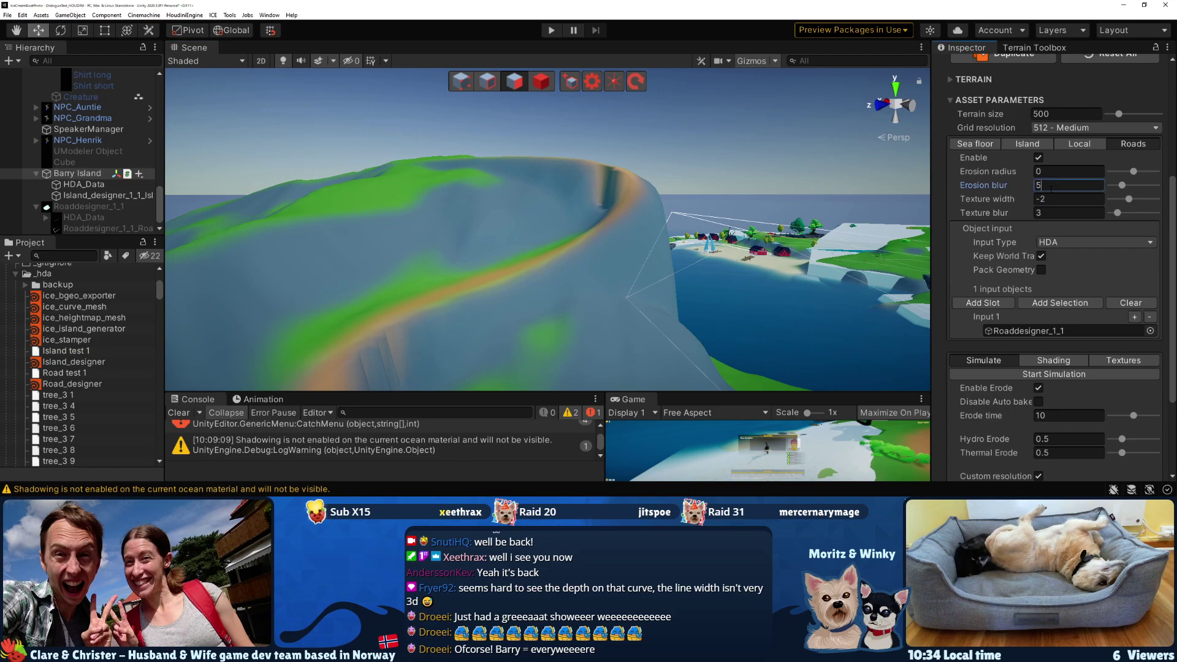
key("BackSpace")
type("5")
key("Return")
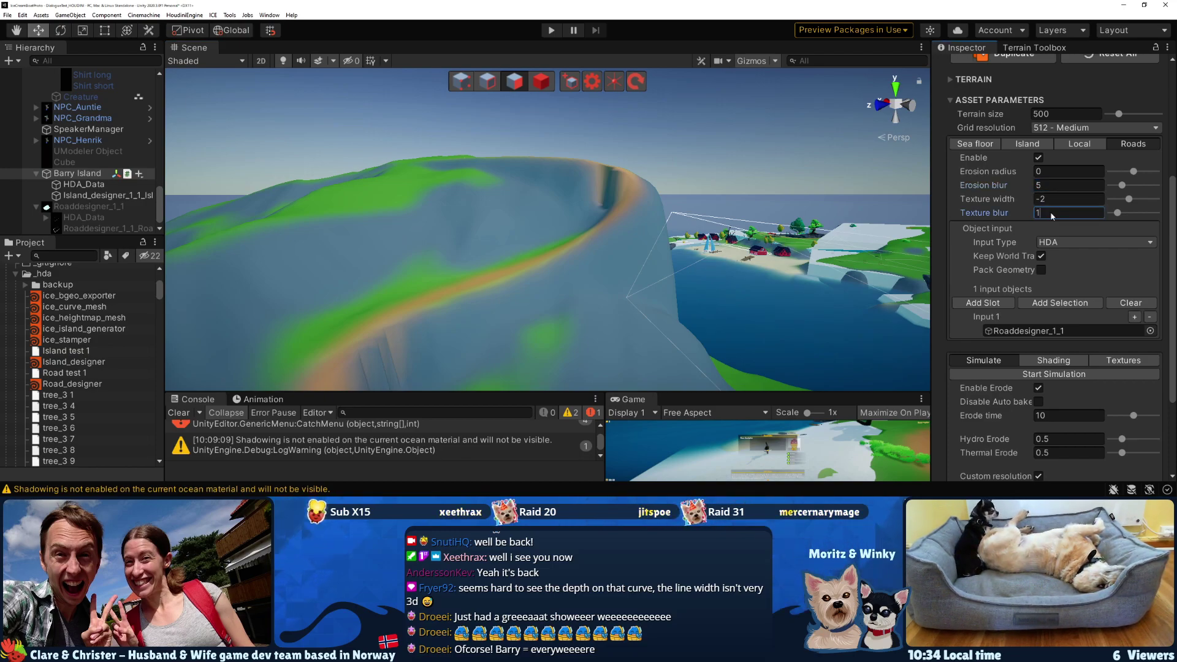
left_click_drag(571, 195, 613, 184, "alt")
right_click_drag(1150, 284, 837, 276)
right_click_drag(662, 152, 64, 472)
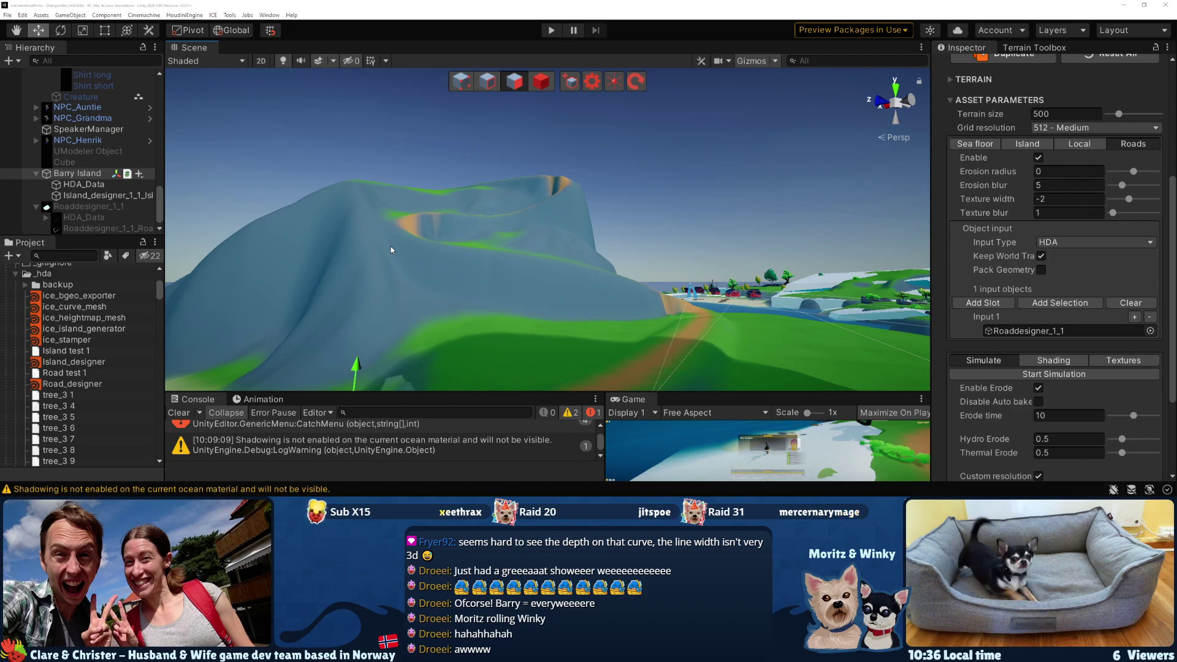
Switch to GitHub Desktop and commit the changed DialogueTest_HOUDINI.unity scene to master with the summary "Added Barry Island and Barry roads"
key("alt+Tab")
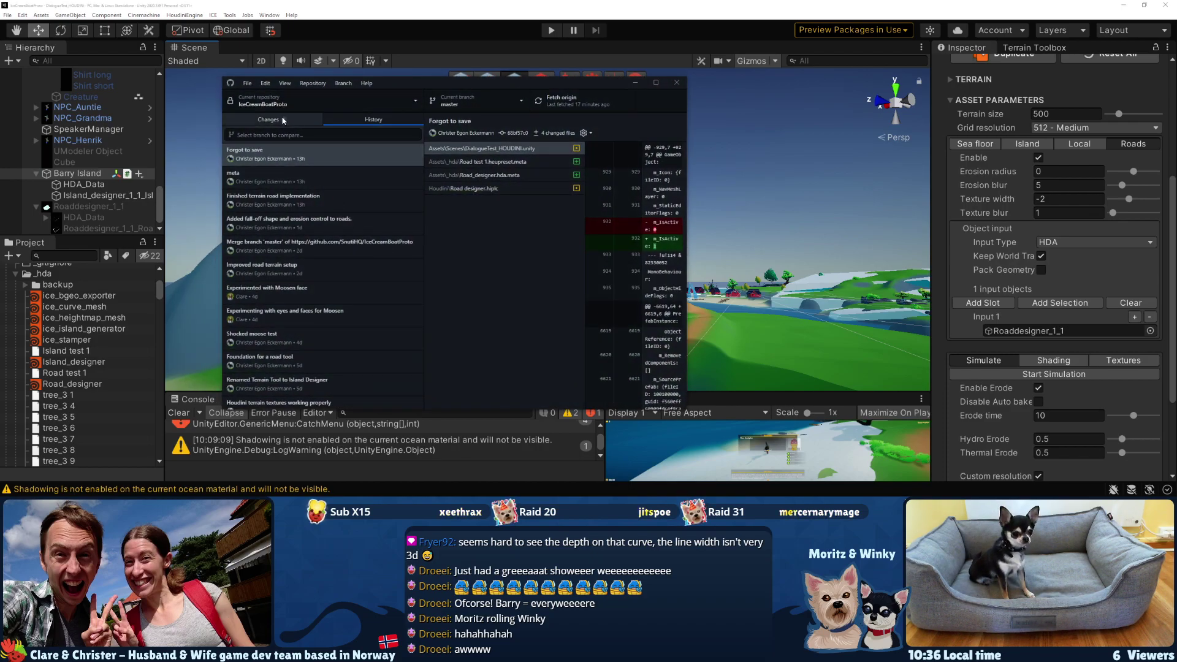
left_click(282, 121)
left_click(323, 330)
type("Added Barry Island and")
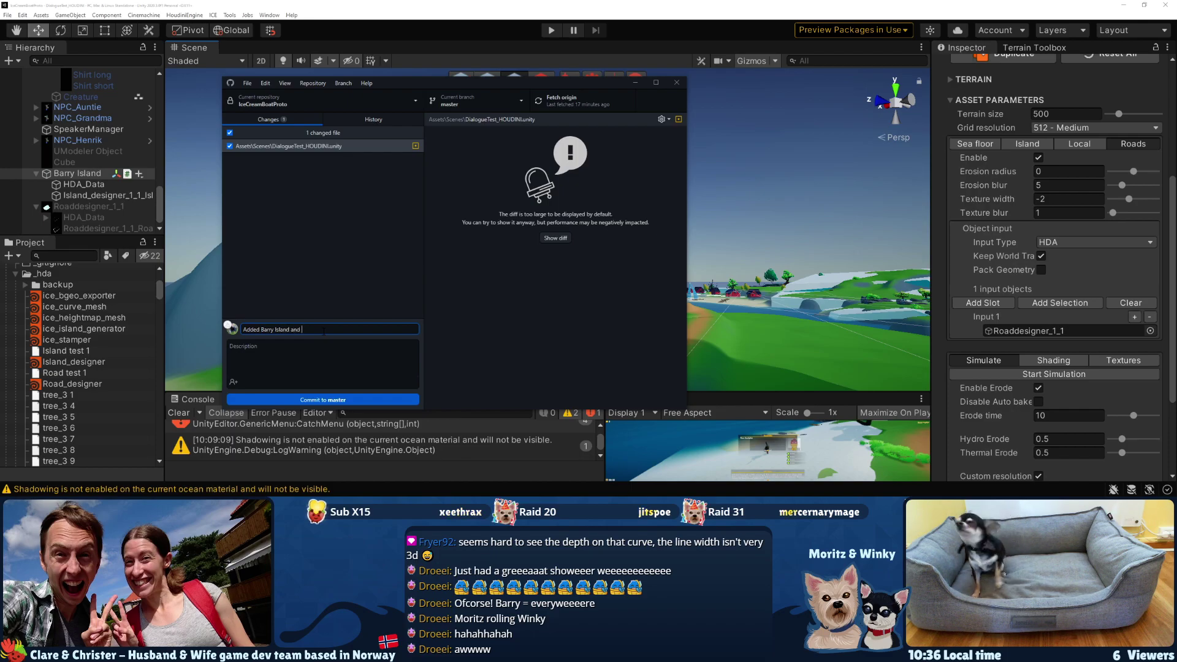
type("Barry roads")
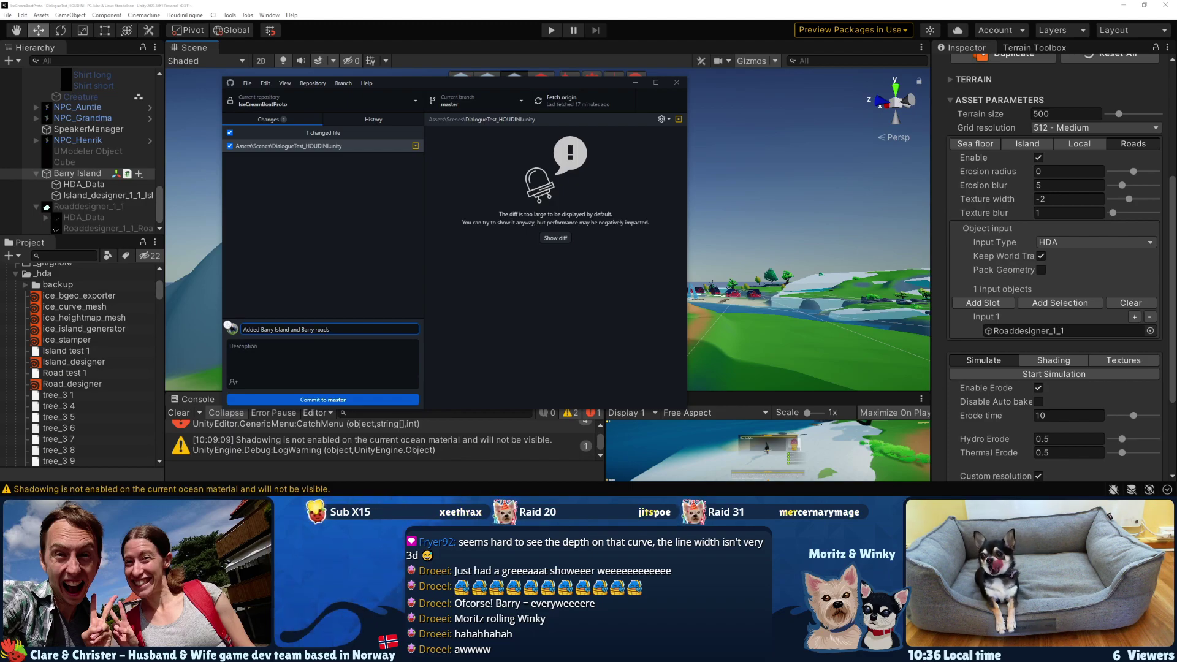
left_click(359, 400)
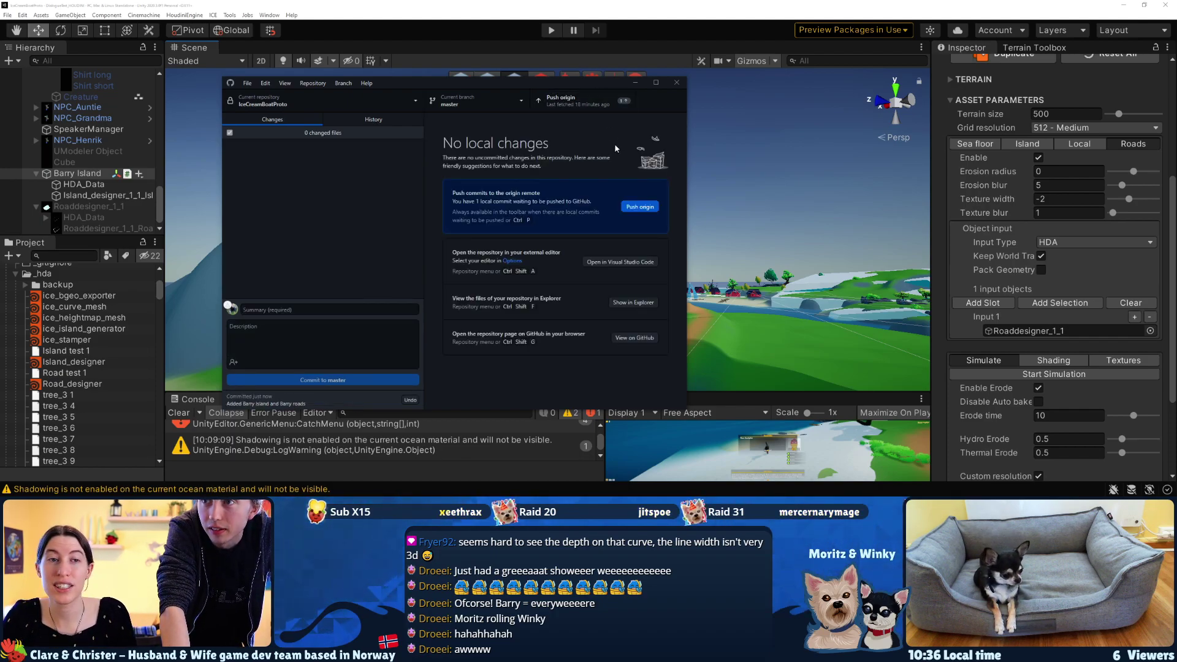
Push the commit to origin and switch back to Unity
left_click(576, 101)
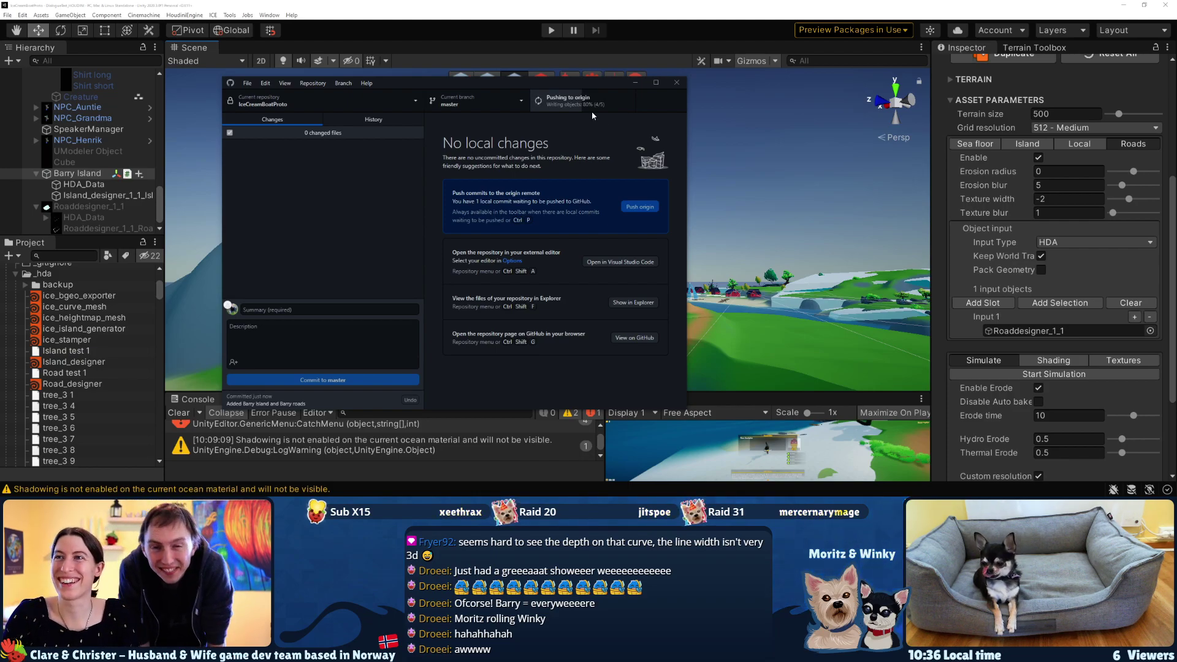
left_click(643, 2)
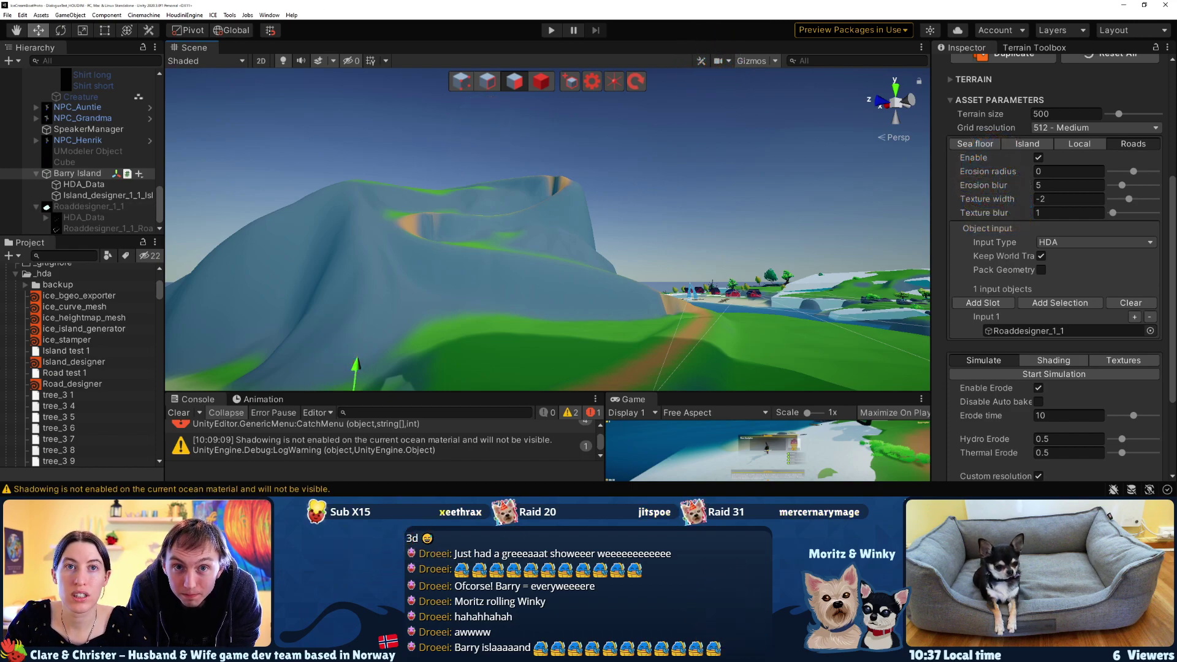
key("alt+Tab")
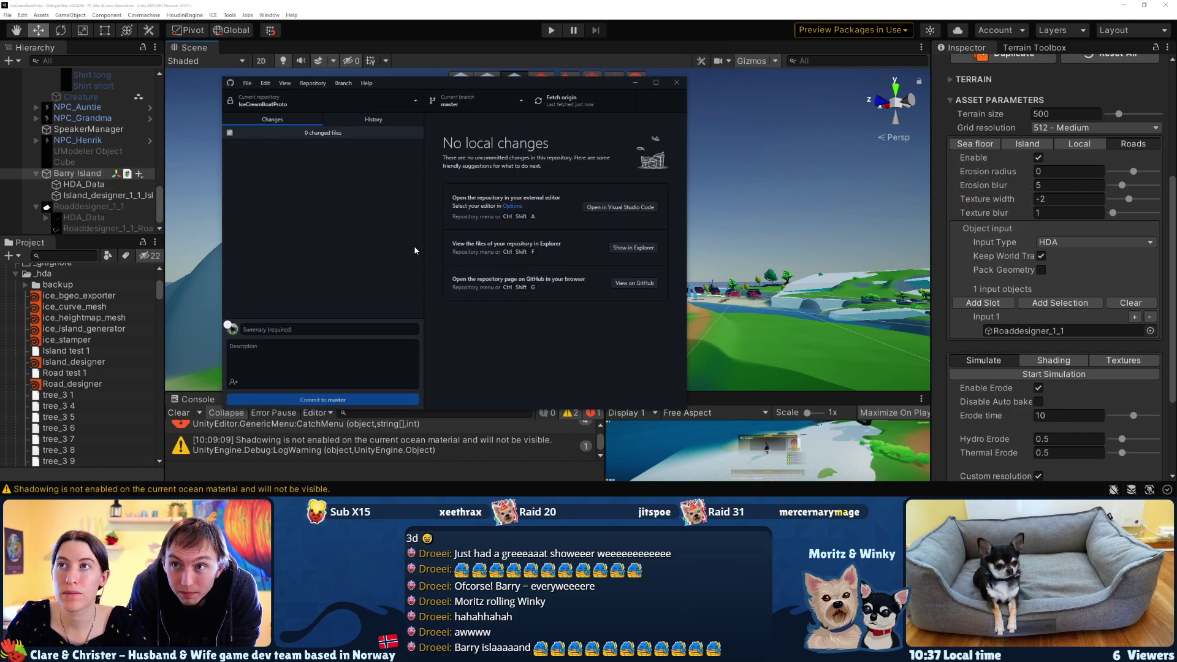
left_click(629, 4)
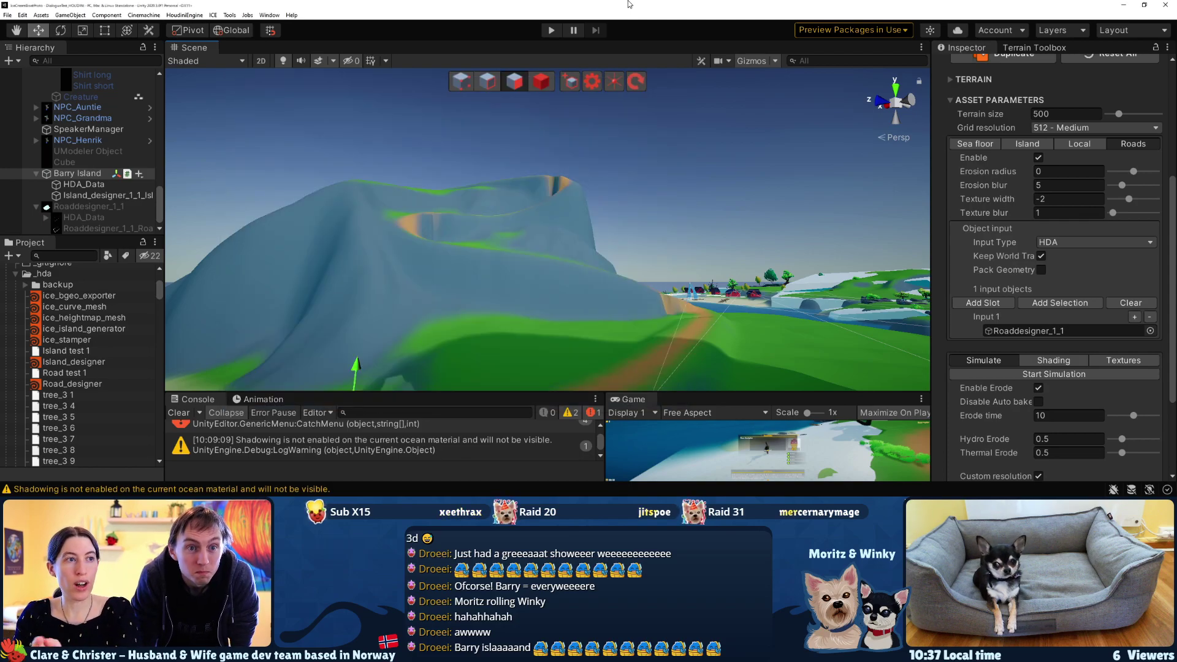